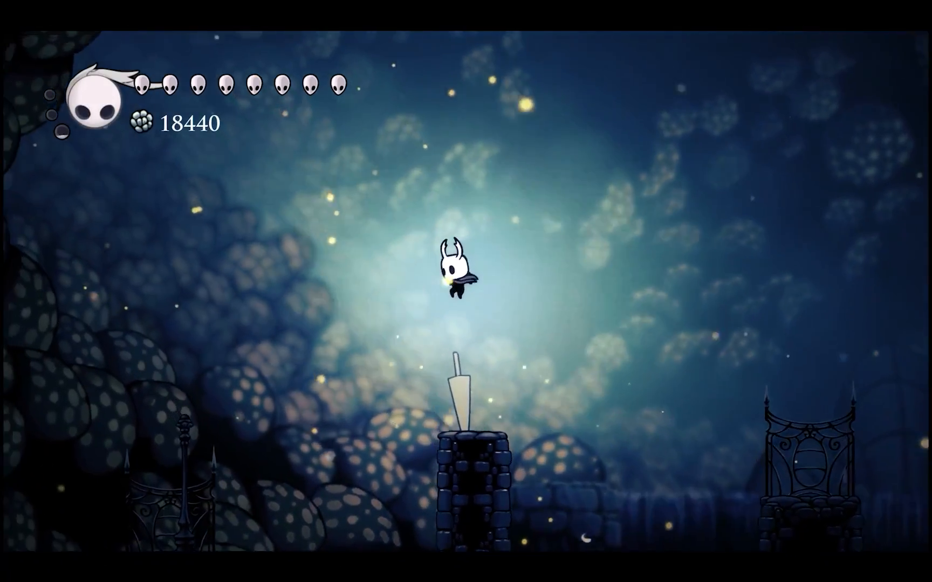
key("z")
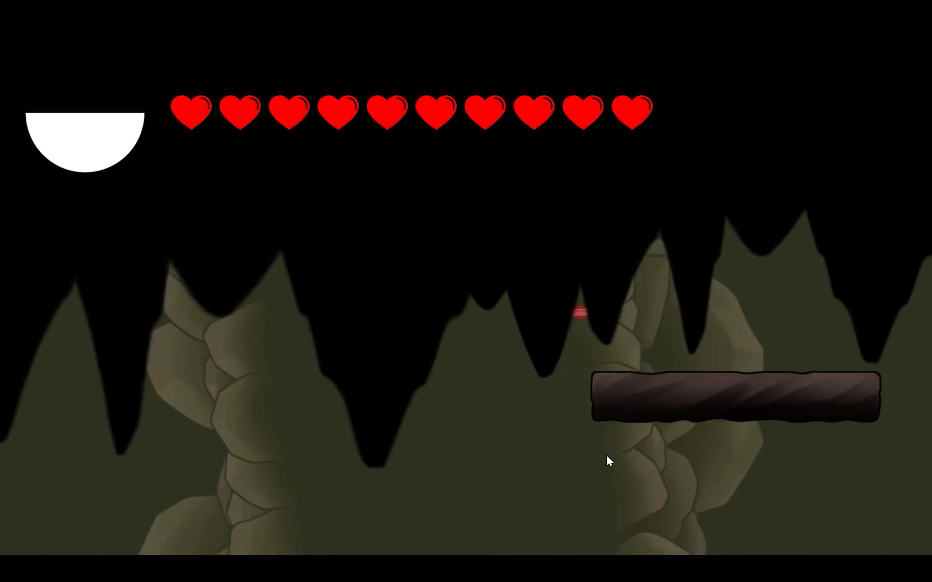
key("a")
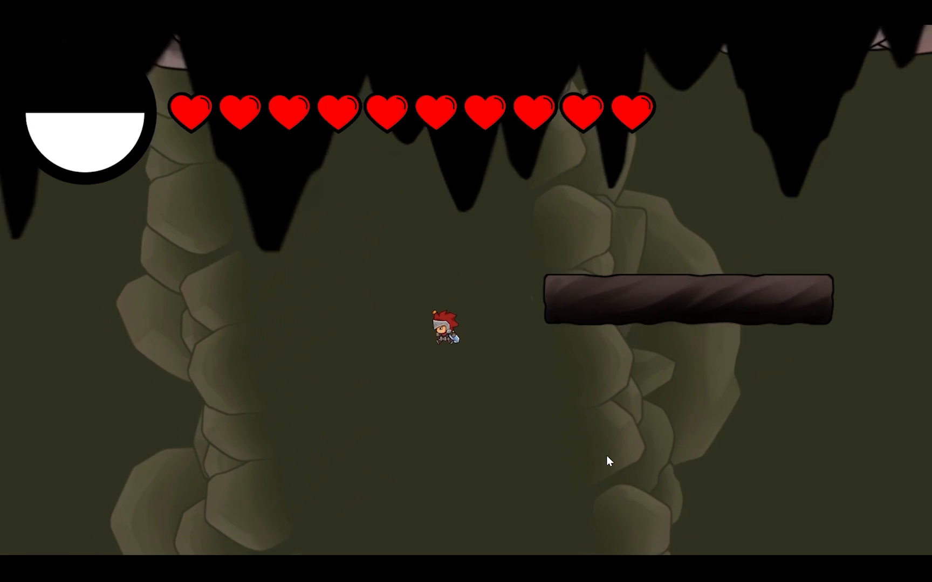
key("shift")
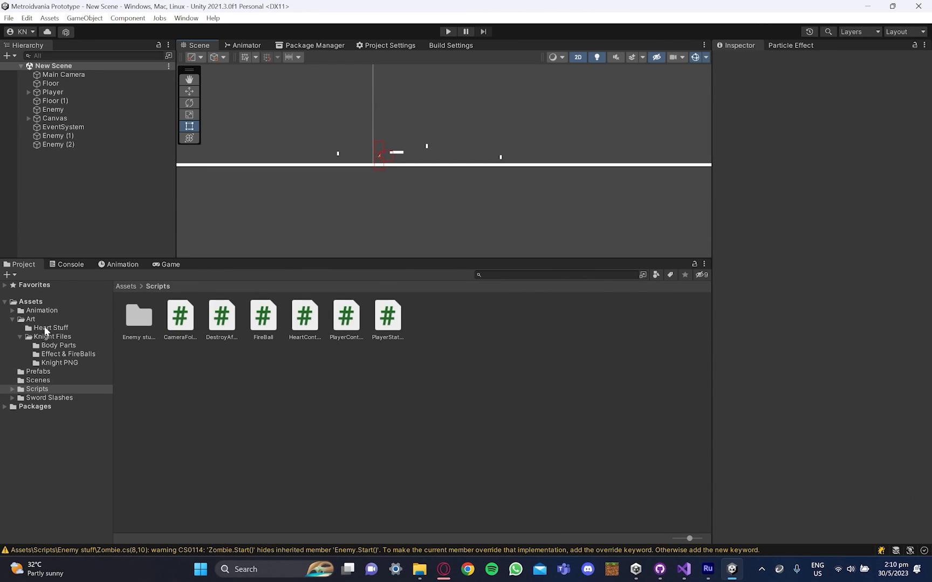
Step: Set the filter mode of all textures in the Effect & FireBalls folder to Bilinear and apply the import settings
left_click(50, 354)
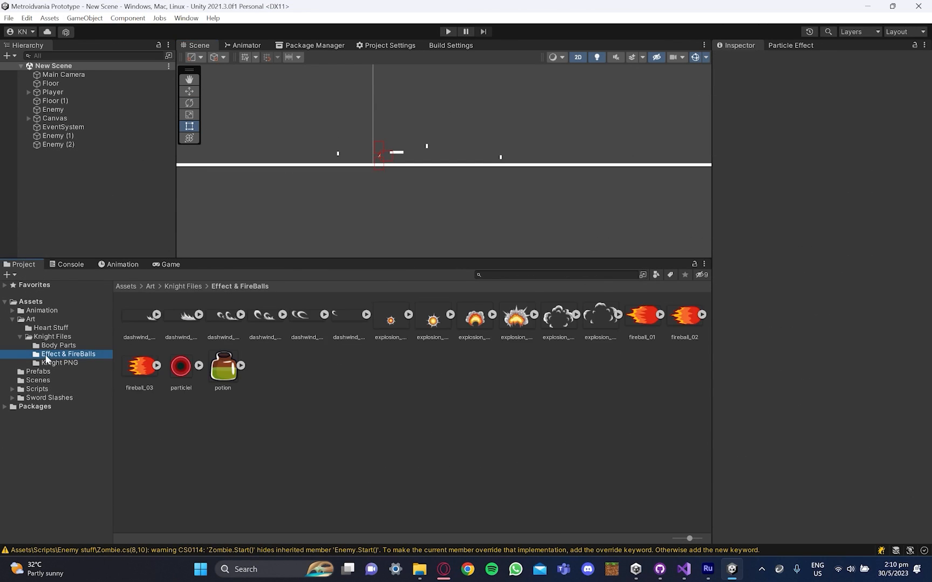
left_click(156, 322)
left_click(223, 367, "shift")
left_click(863, 299)
left_click(833, 326)
left_click(909, 395)
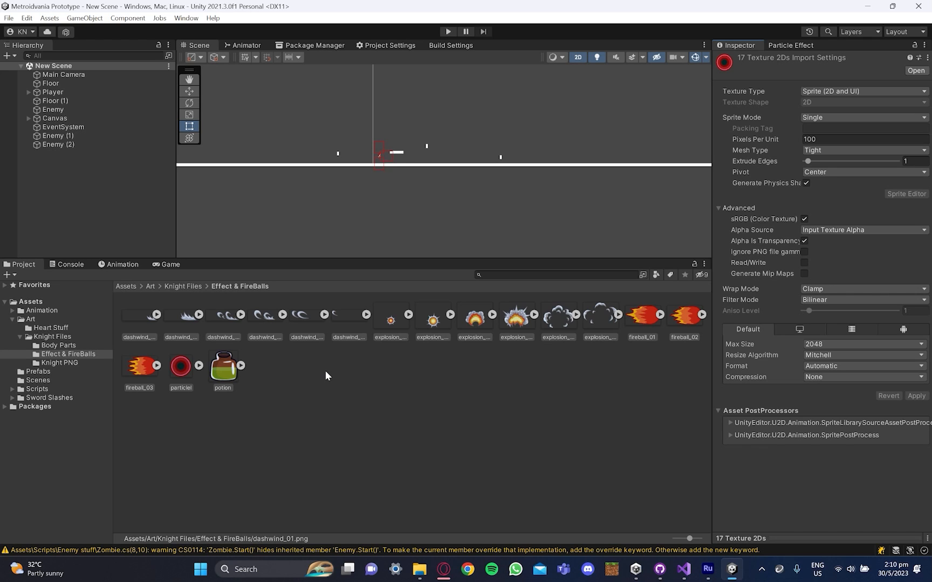
Step: Set the Recoil Y Speed of the Player's Player Controller script to 32
left_click(92, 92)
scroll(820, 297, "down", 10)
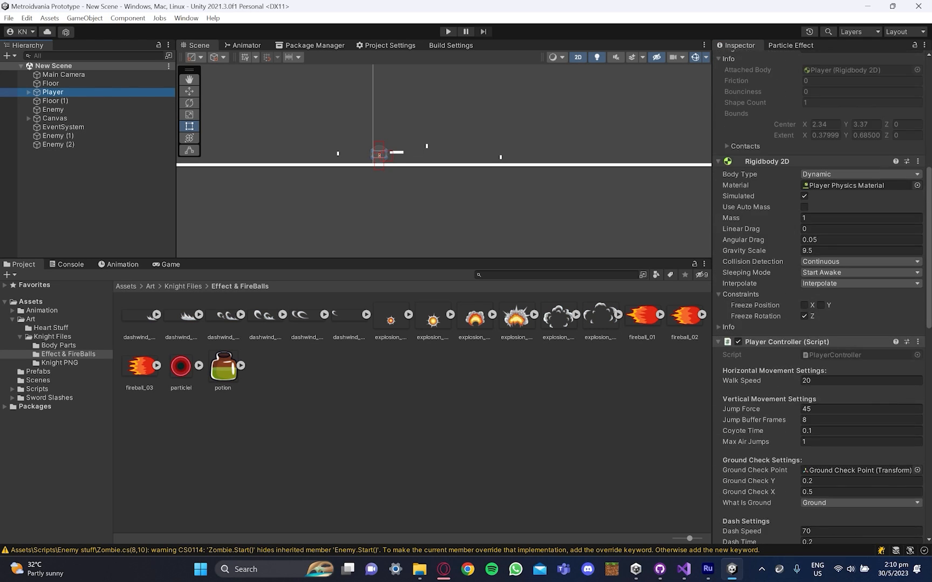
scroll(860, 345, "down", 1)
left_click(861, 387)
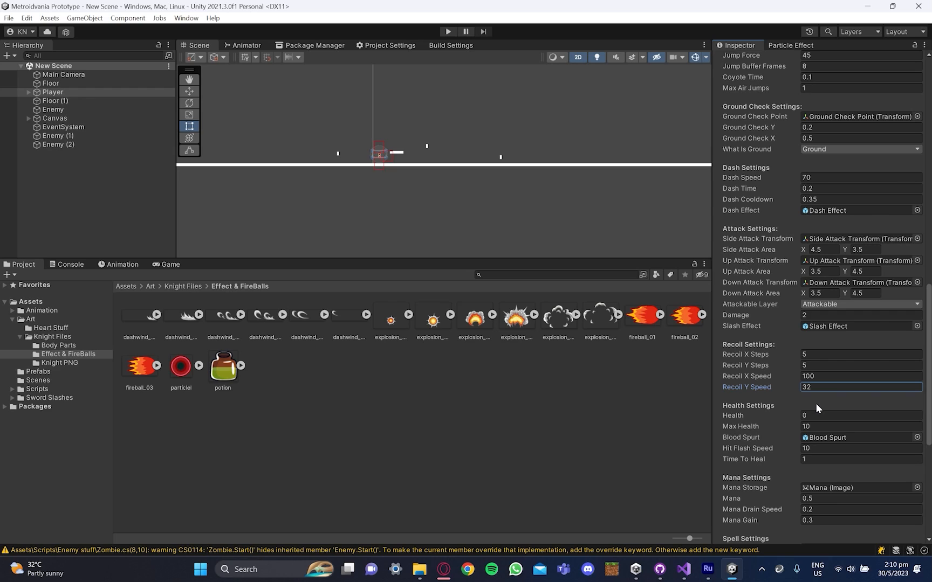
scroll(798, 412, "down", 2)
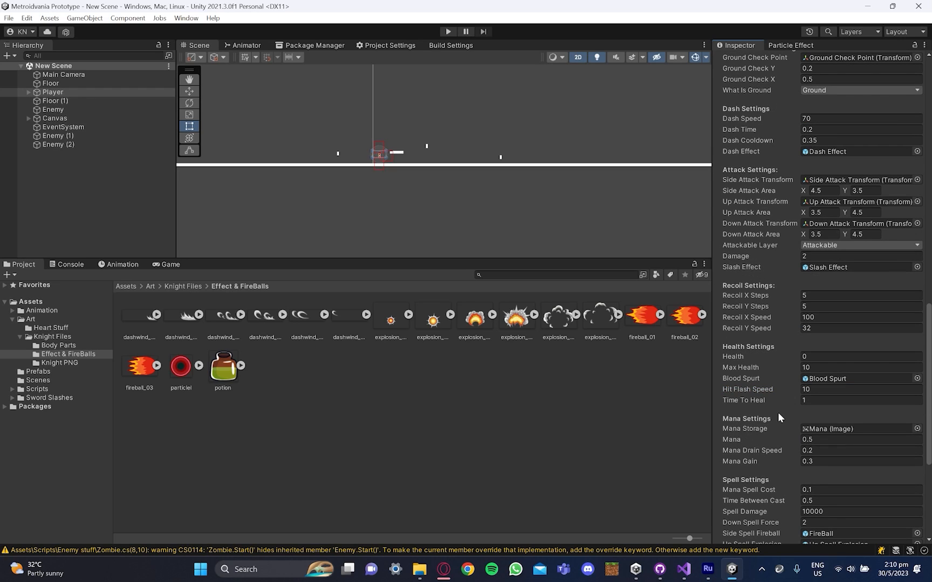
Step: Save the scene's Player and Canvas objects as prefabs in the Prefabs folder
left_click(33, 372)
left_click_drag(160, 372, 178, 365)
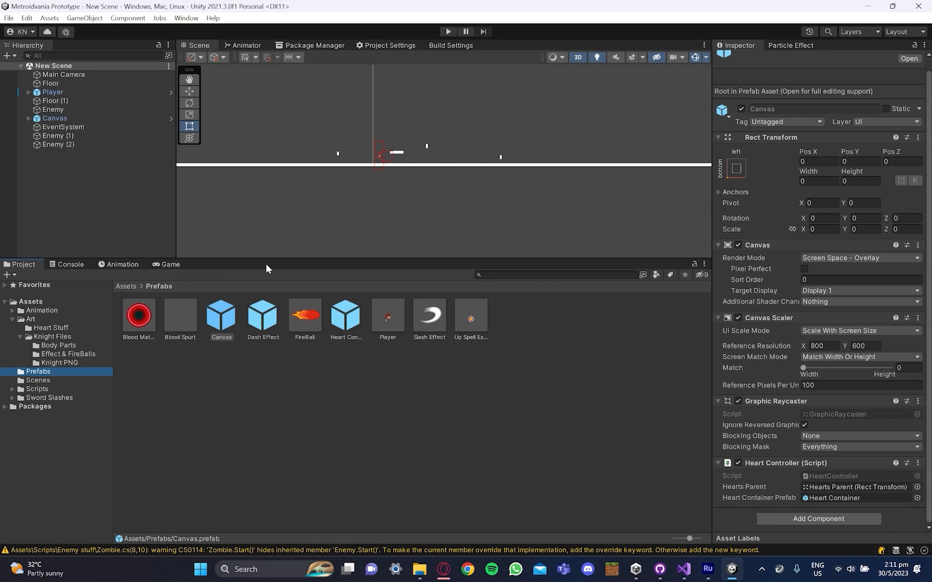
Step: Rename the Healing axis in the project's Input Manager as Cast/Heal
left_click(417, 45)
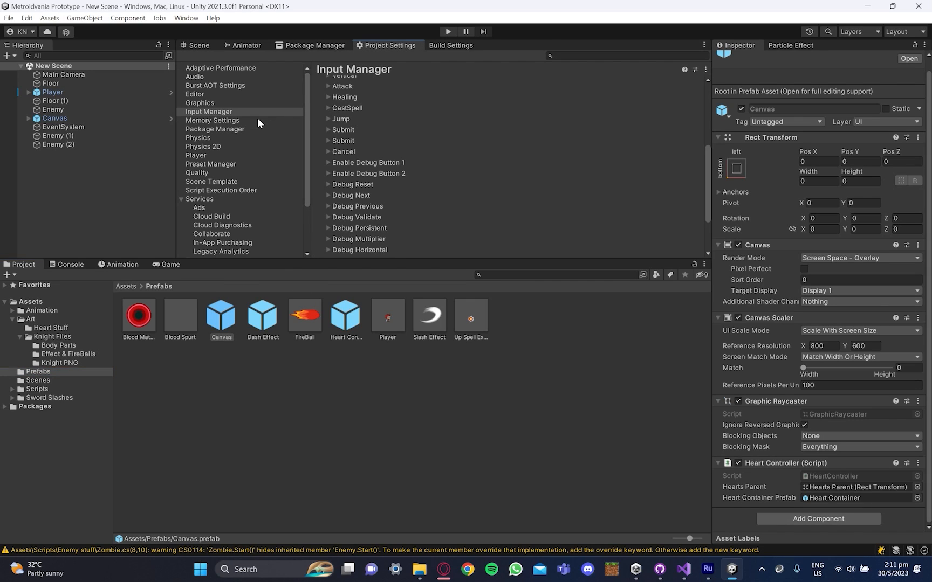
left_click(335, 97)
left_click(485, 107)
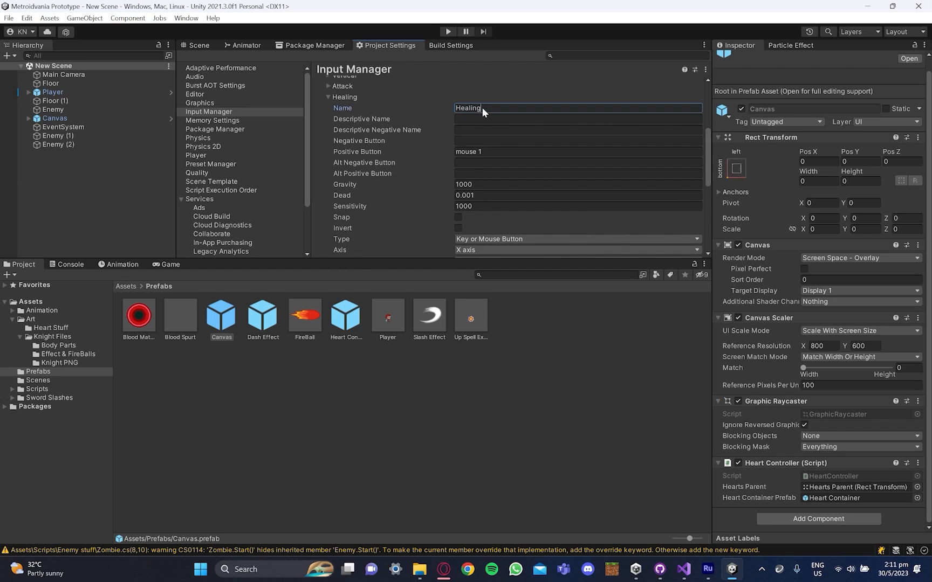
type("Cat/Heals")
left_click(479, 85)
Step: Switch to Visual Studio and declare a float castOrHealtimer below timeSinceCast in the spell settings of PlayerController.cs
key("alt+Tab")
scroll(203, 215, "down", 1)
left_click(115, 259)
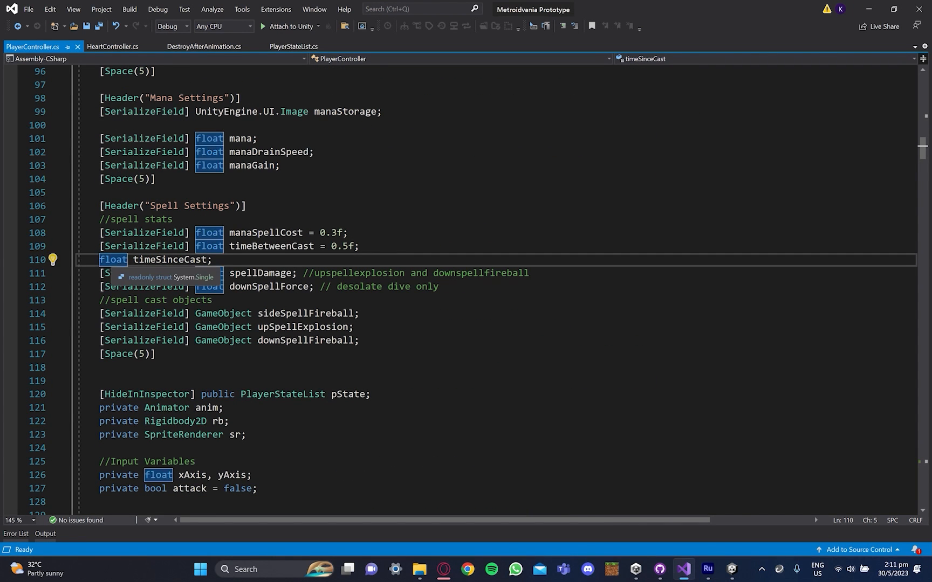
key("ctrl+d")
double_click(162, 273)
type("castOrHealTimer")
Step: Move the timeSinceCast and castOrHealtimer declarations directly below downSpellFireball and save the script
left_click_drag(224, 273, 81, 259)
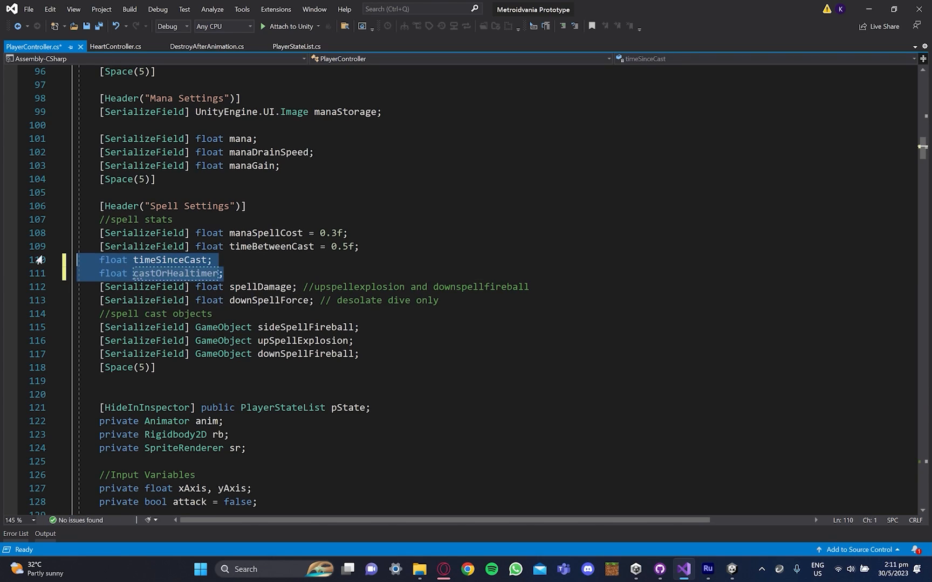
key("ctrl+x")
key("BackSpace")
left_click(359, 327)
key("Return")
key("Return")
key("ctrl+v")
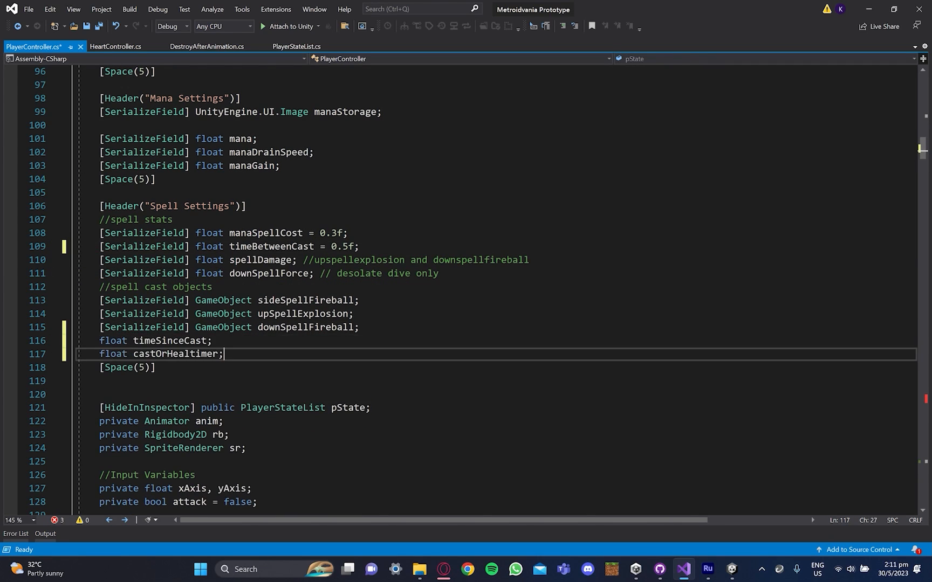
key("ctrl+s")
Step: Add an if condition checking Input.GetButton("Cast/Heal") after the attack input in GetInputs()
scroll(295, 358, "down", 20)
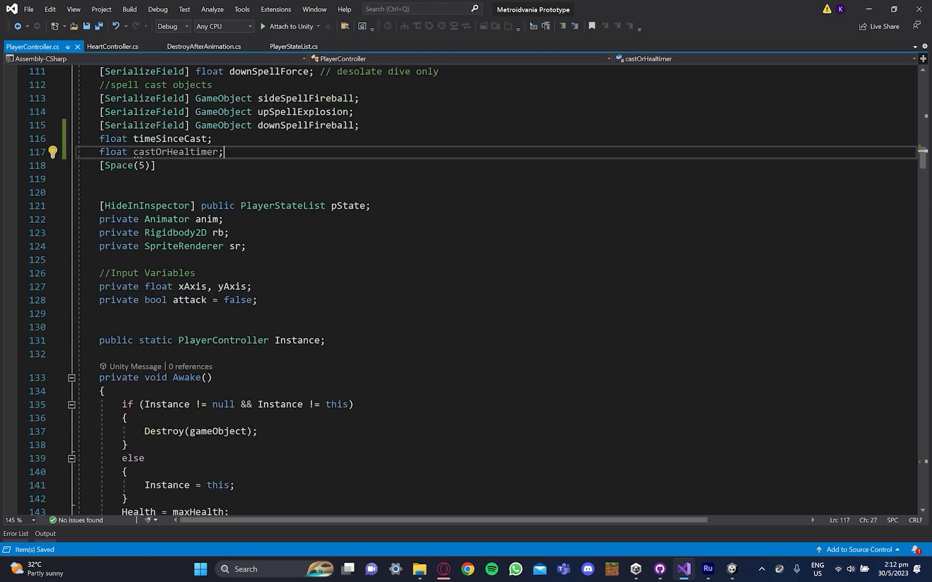
scroll(294, 348, "down", 1)
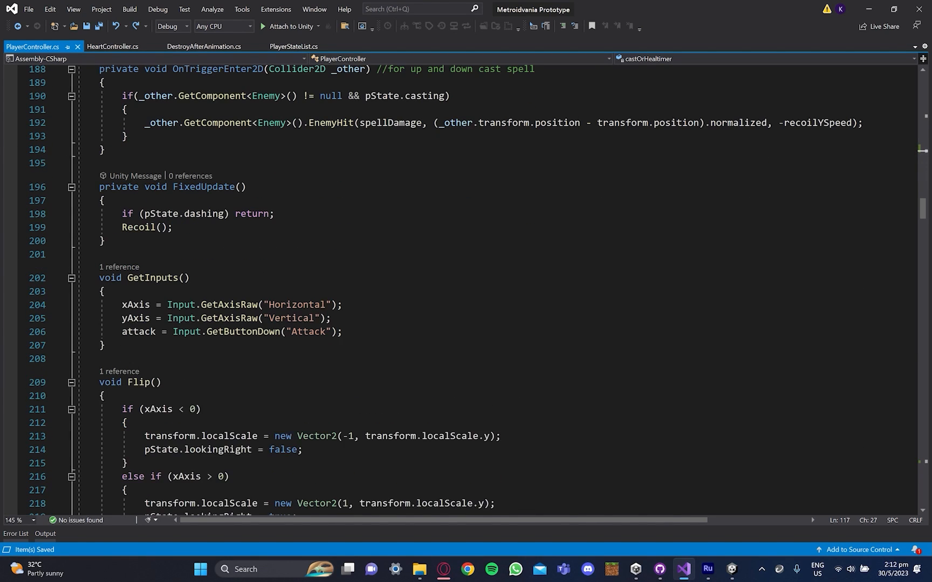
left_click(348, 331)
key("Return")
key("Return")
type("if(Inout")
key("BackSpace")
key("BackSpace")
key("BackSpace")
type("put.GetButton(\"cat")
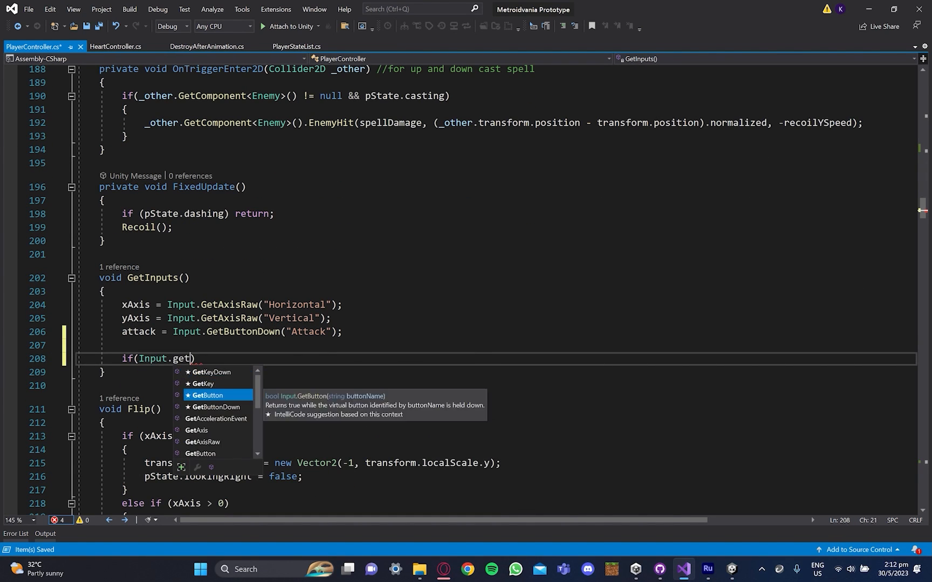
type("/Heal")
left_click(251, 359)
key("BackSpace")
key("BackSpace")
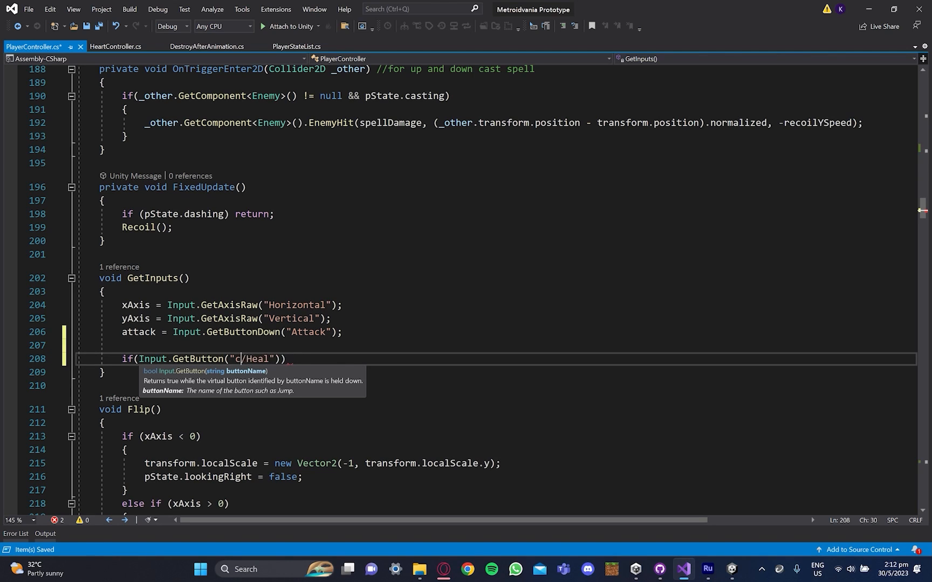
Step: Give the Cast/Heal condition a body that increases castOrHealtimer by Time.deltaTime, and save the script
key("End")
key("Return")
type("{")
key("Return")
type("castOrHealtimer += Time.deltaTime;")
key("ctrl+s")
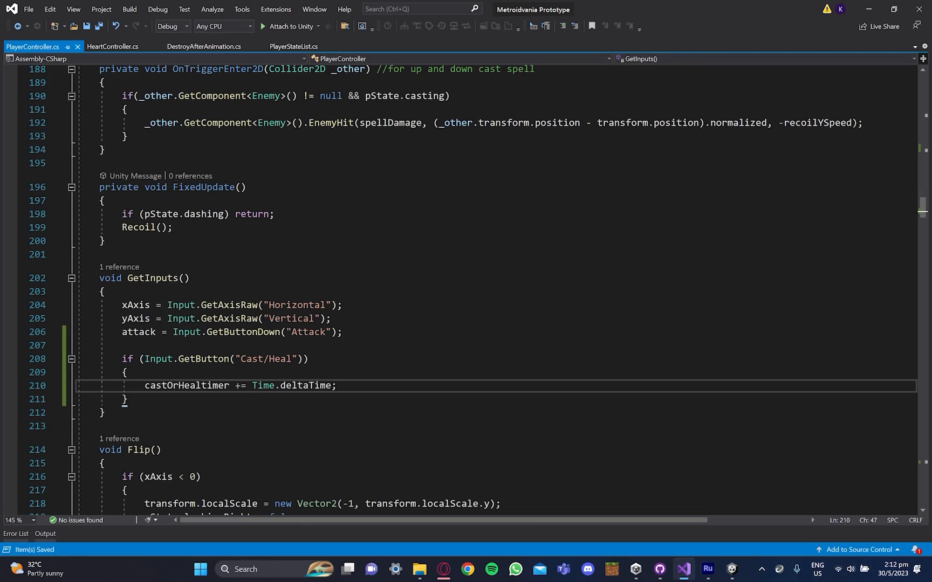
Step: Change the CastSpell input check in CastSpell() from GetButtonDown to GetButtonUp
scroll(465, 285, "down", 20)
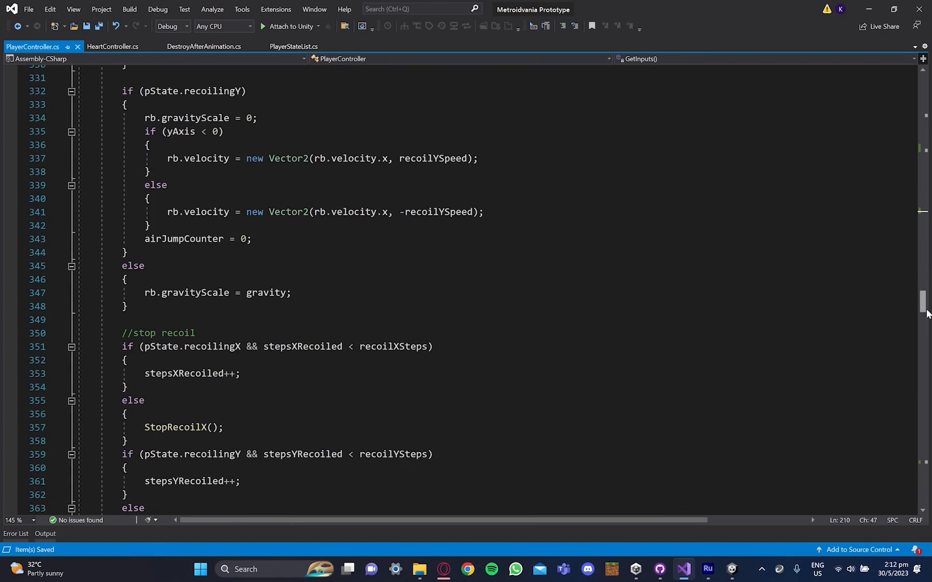
scroll(466, 285, "down", 20)
scroll(465, 285, "up", 9)
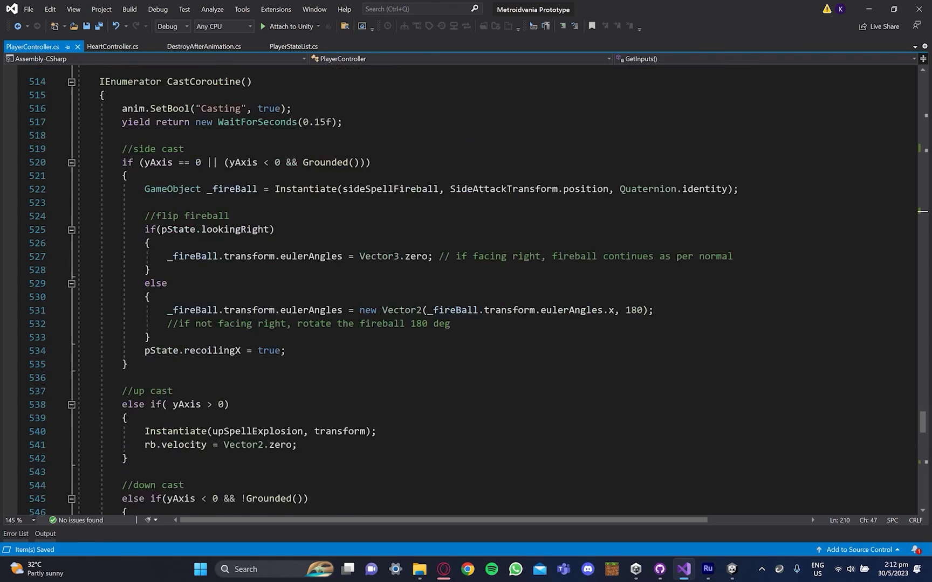
scroll(466, 286, "up", 4)
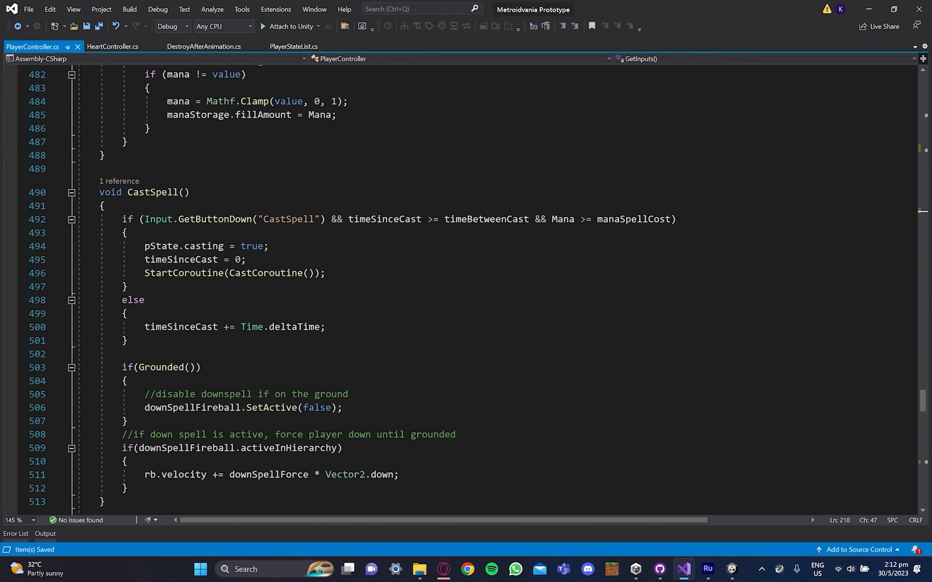
left_click(325, 220)
left_click_drag(253, 220, 229, 220)
key("BackSpace")
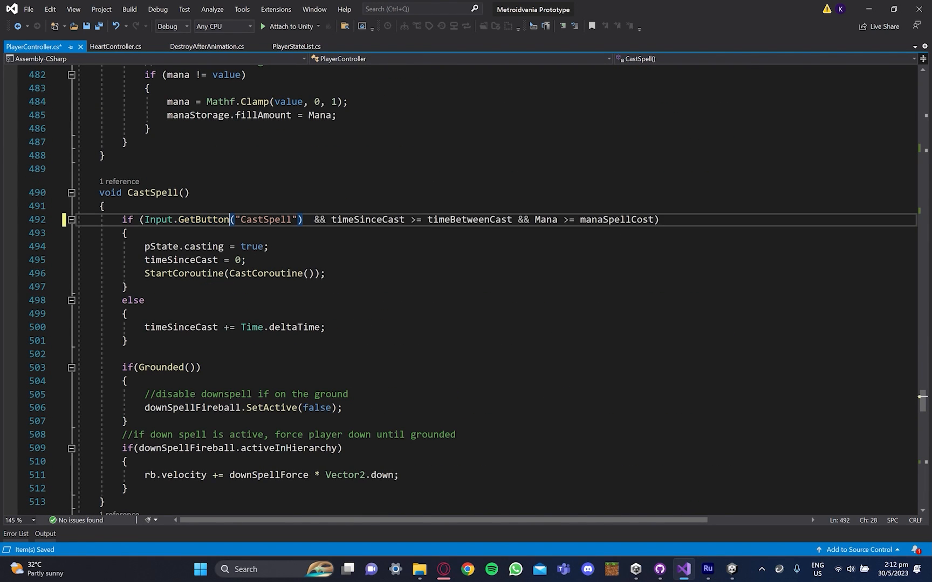
type("Up")
Step: Add the condition castOrHealtimer <= 0.05f after the input check in CastSpell() and save the script
left_click(320, 220)
type("&& castOrHealtimer ")
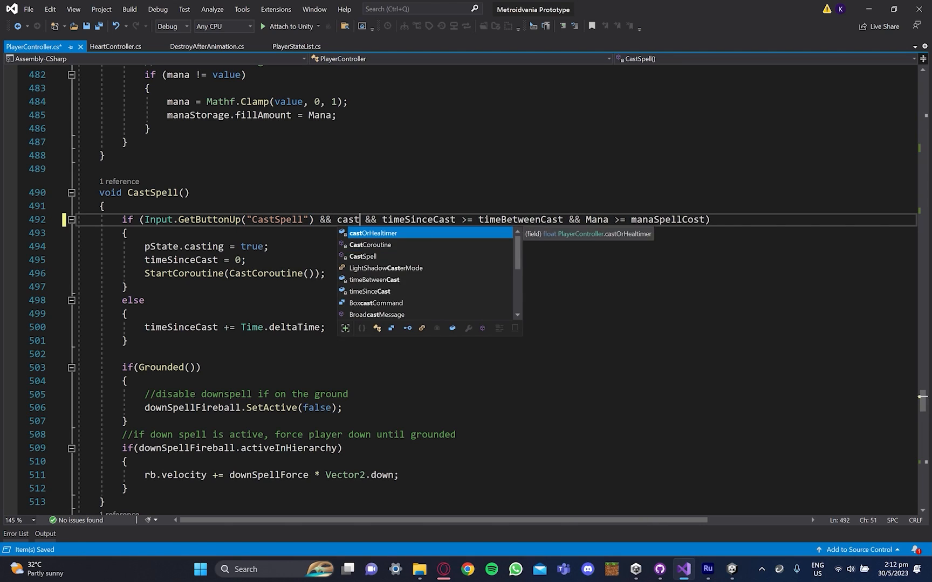
type("<= 0.05")
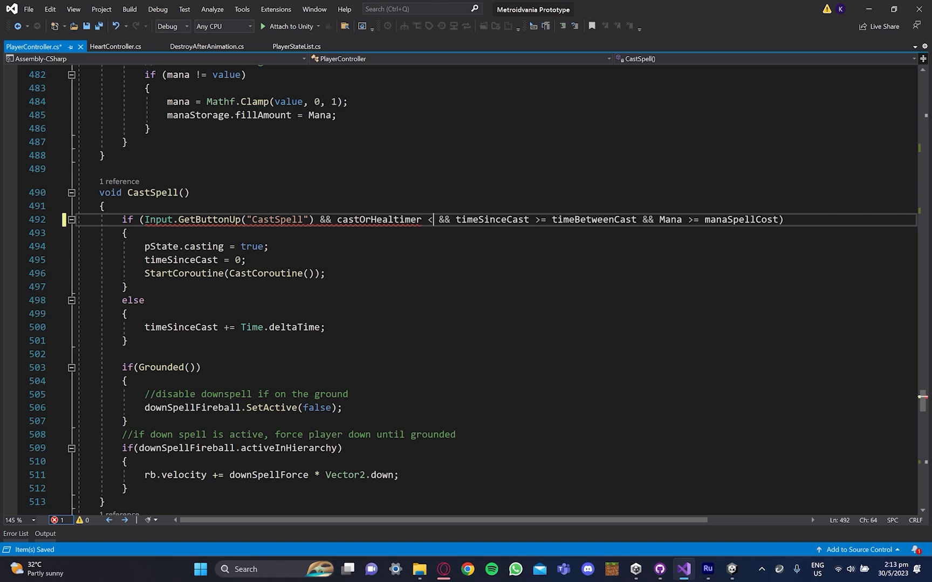
type("f")
key("ctrl+s")
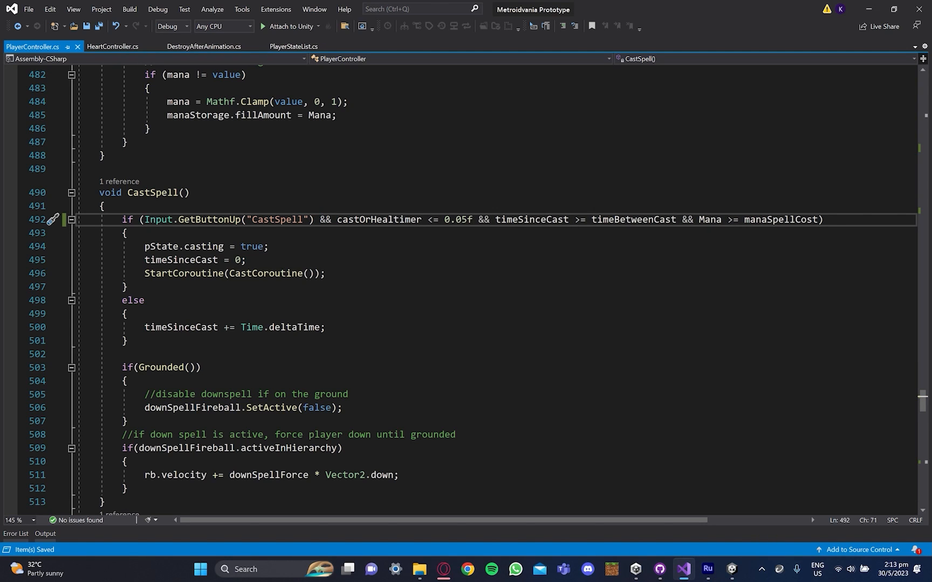
Step: Try to change the Healing input check in Heal() to GetButtonDown
scroll(473, 290, "up", 10)
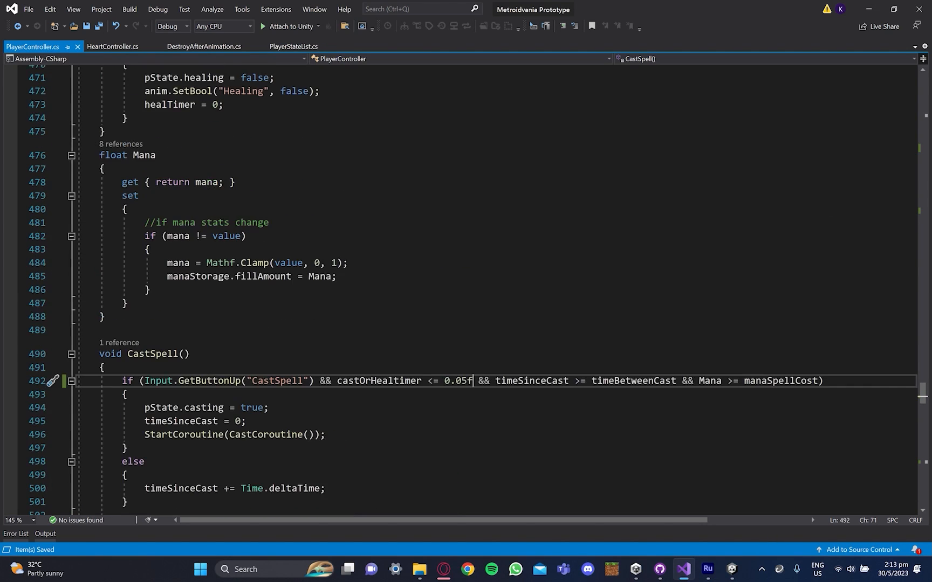
scroll(472, 290, "up", 2)
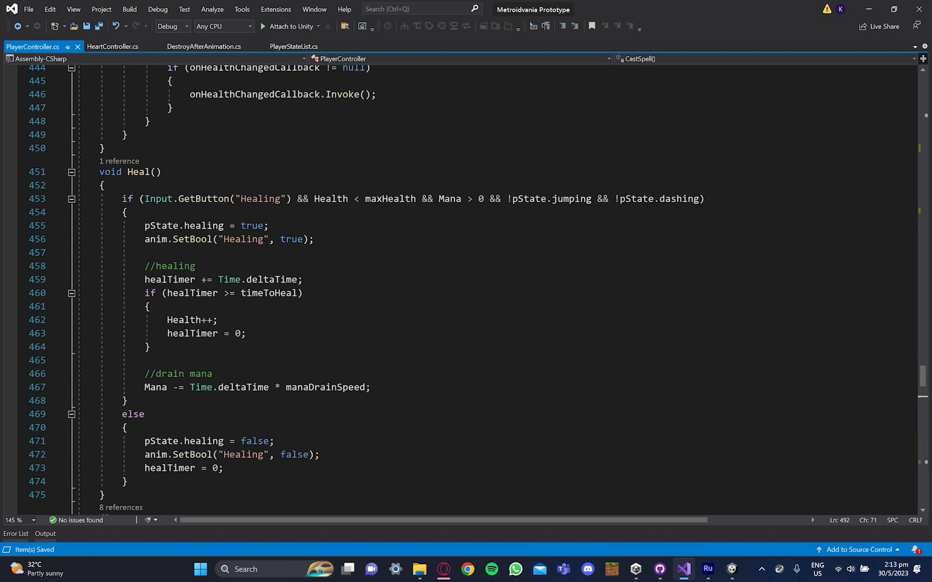
left_click(231, 198)
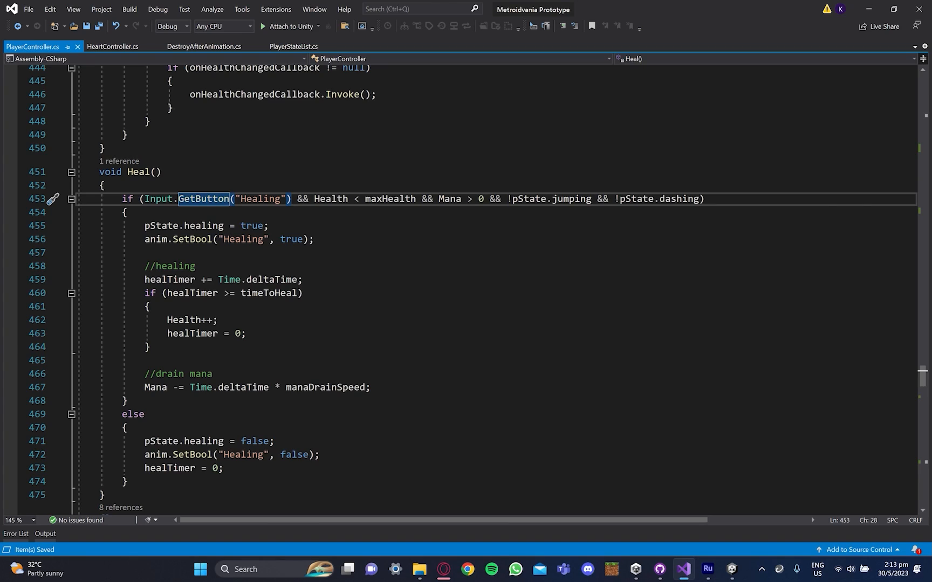
type("Down")
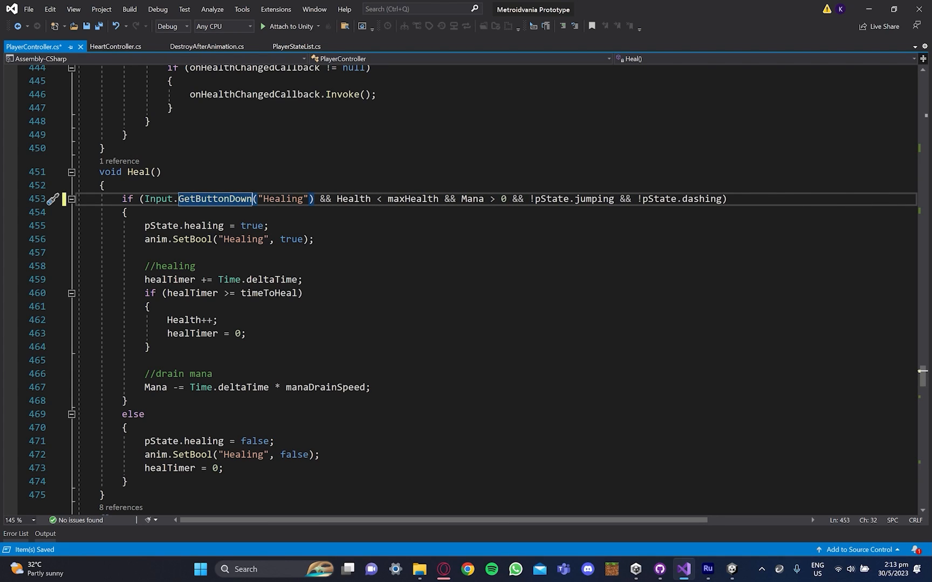
key("ctrl+z")
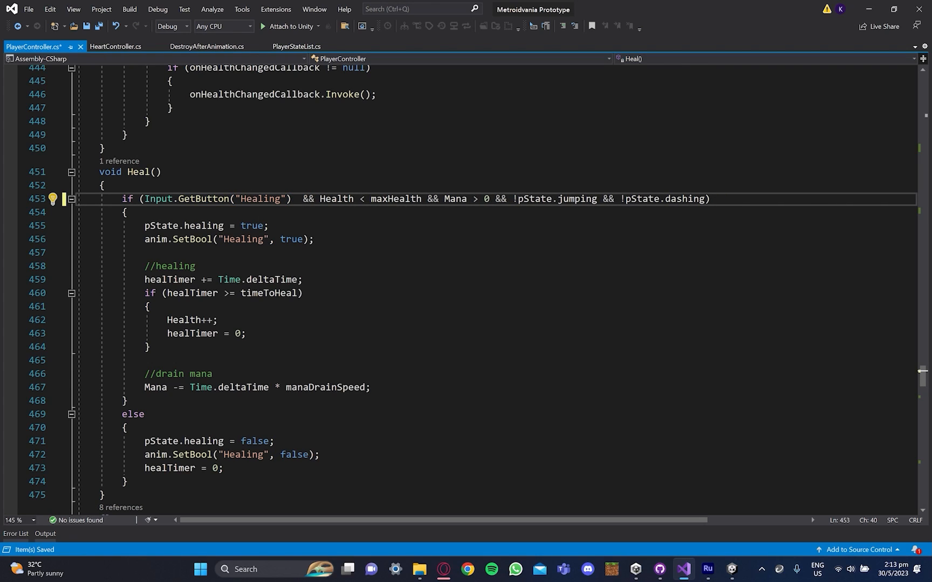
Step: Add the condition castOrHealtimer > 0.05f after the Healing input check in Heal() and save the script
type("&& cast")
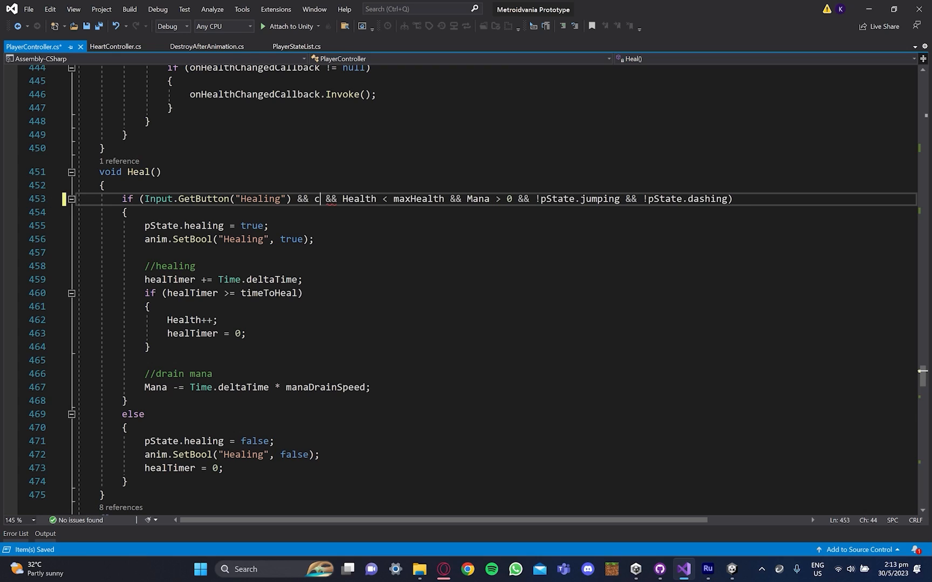
key("Tab")
type("> ")
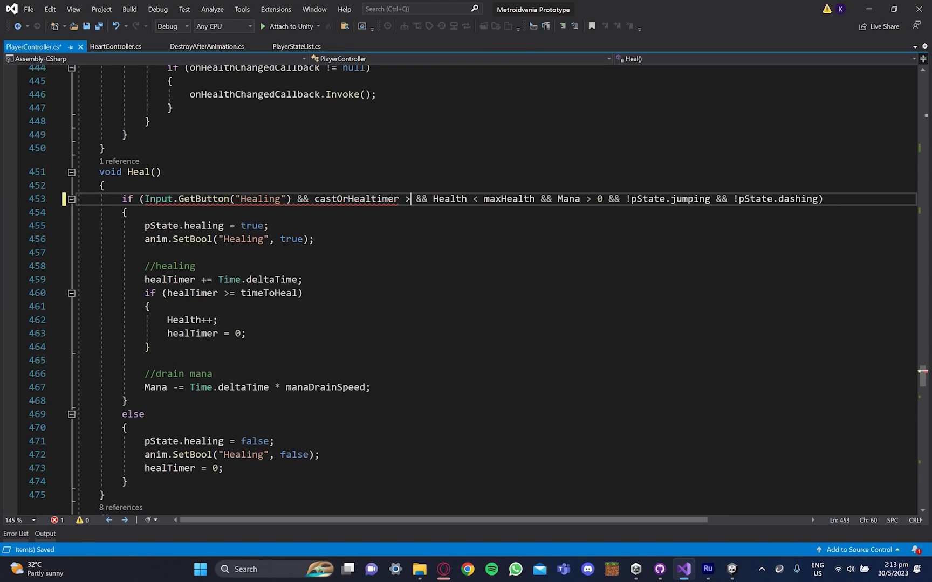
type("0.05f")
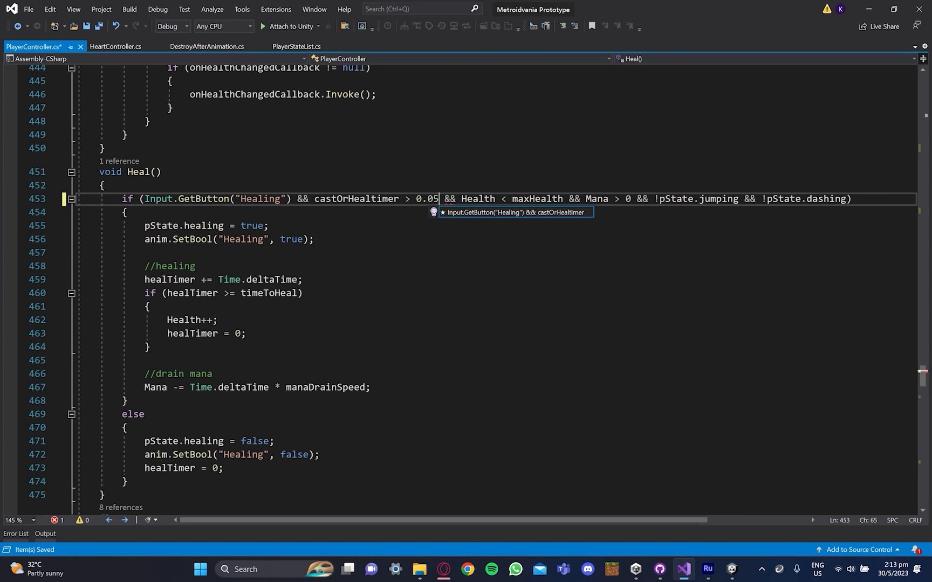
key("ctrl+s")
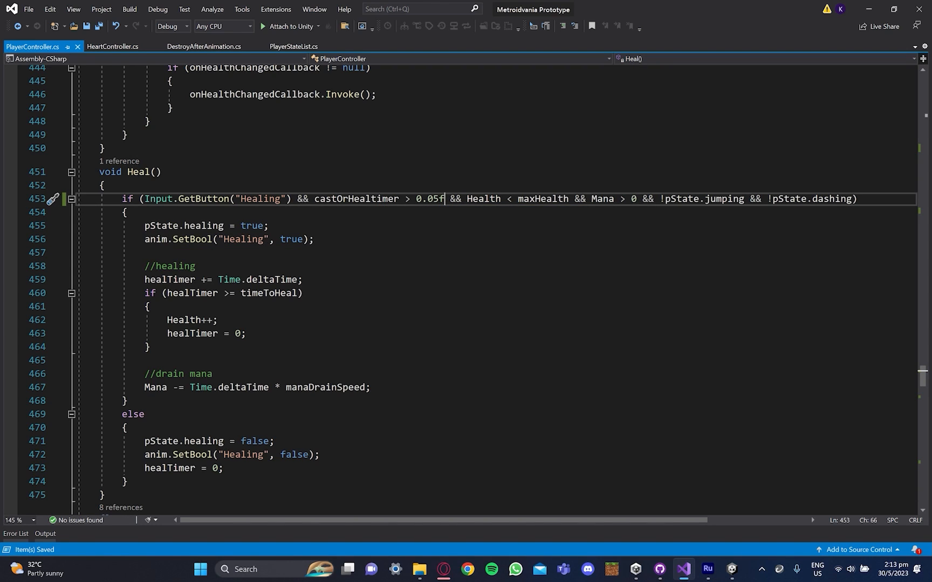
Step: Rename the input button to "Cast/Heal" in the Heal() and CastSpell() input checks, saving the script
double_click(260, 199)
type("Cast/Heal")
key("ctrl+s")
scroll(267, 232, "down", 10)
double_click(270, 261)
type("Cast/Heal")
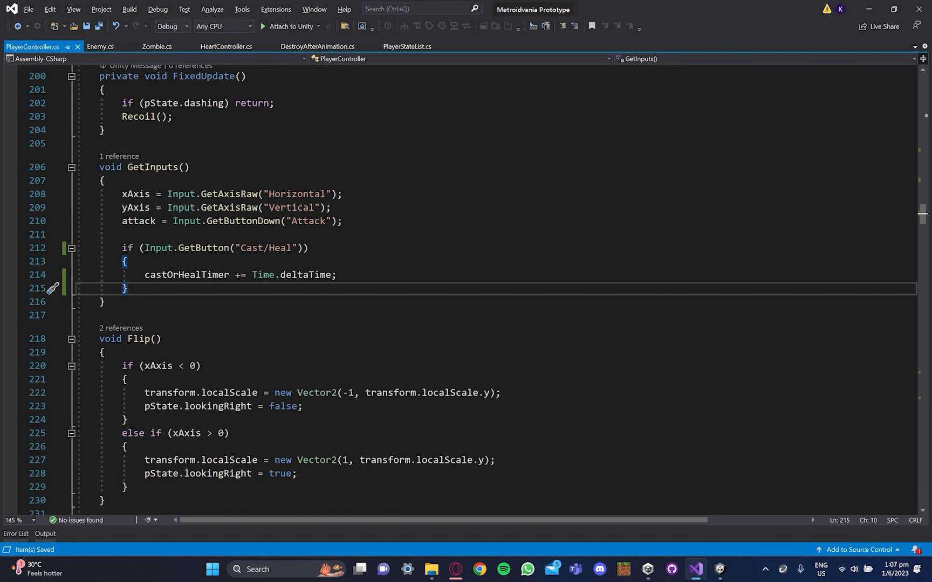
Step: Add an else block containing castOrHealTimer after the Cast/Heal input check in GetInputs() and save the script
key("Return")
type("else")
key("Tab")
key("Tab")
type("castOrHealTimer")
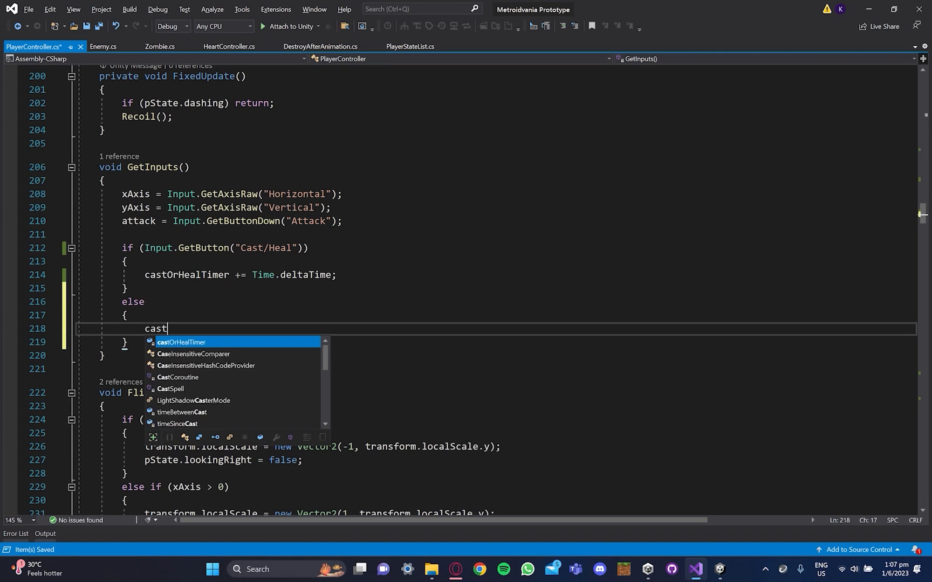
key("ctrl+s")
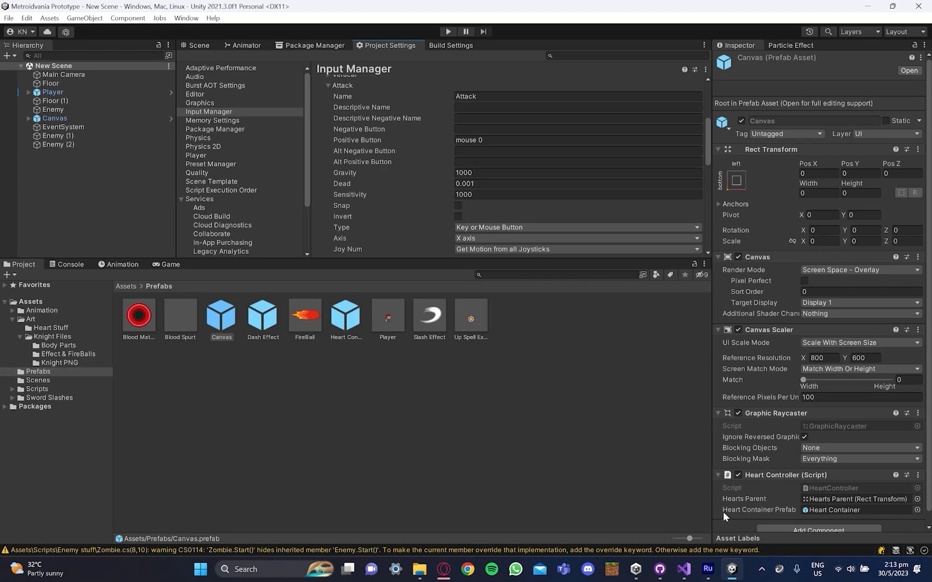
Step: Switch to Unity, select the Player object and review its Player Controller script settings
left_click(114, 92)
scroll(820, 323, "down", 10)
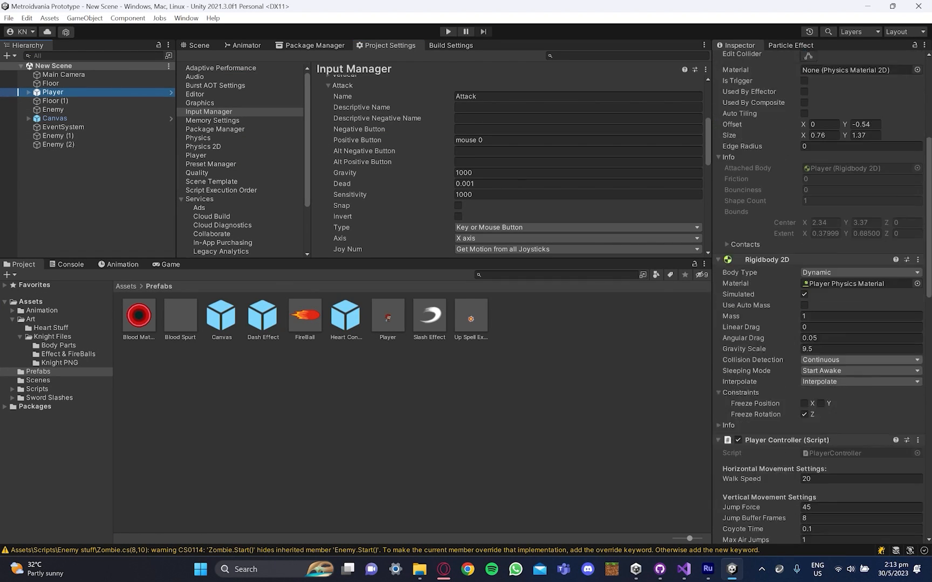
scroll(820, 323, "down", 8)
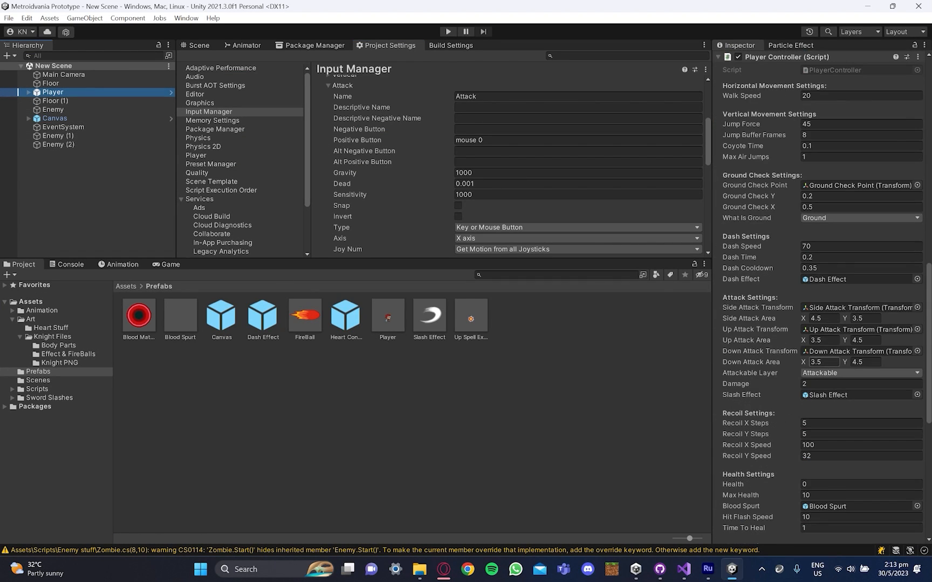
left_click(819, 207)
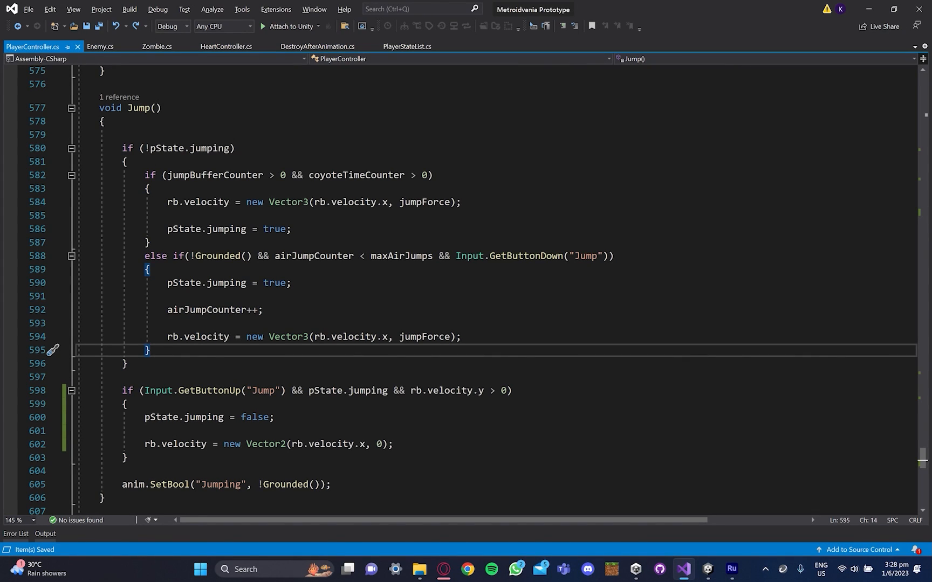
Step: Move the buffered-jump if block and air-jump else-if block out of the !pState.jumping block in Jump()
left_click_drag(144, 175, 150, 350)
key("Delete")
key("Down")
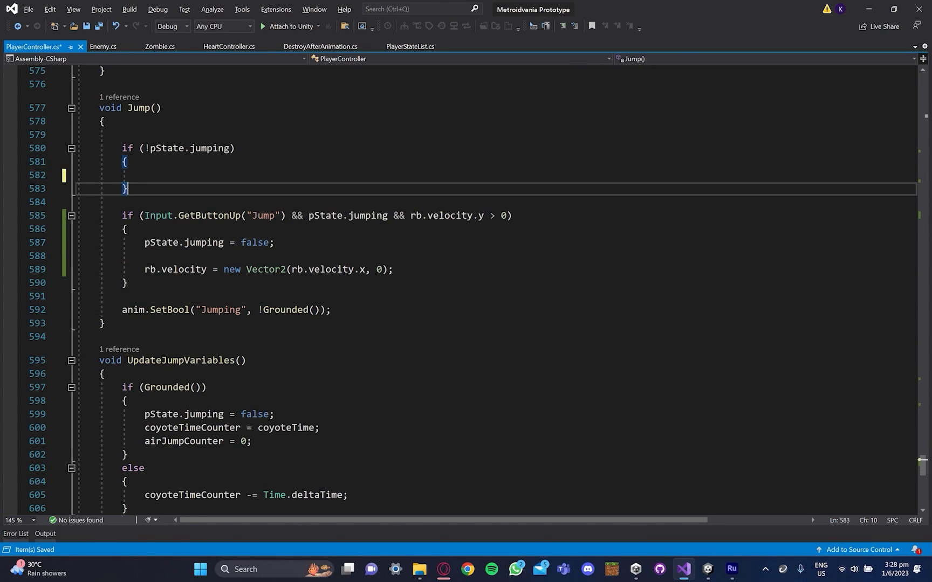
key("Return")
key("Return")
type("if (jumpBufferCounter > 0 && coyoteTimeCounter > 0)         {             rb.velocity = new Vector3(rb.velocity.x, jumpForce);              pState.jumping = true;         }         else if (!Grounded() && airJumpCounter < maxAirJumps && Input.GetButtonDown(\"Jump\"))         {             pState.jumping = true;              airJumpCounter++;              rb.velocity = new Vector3(rb.velocity.x, jumpForce);         }")
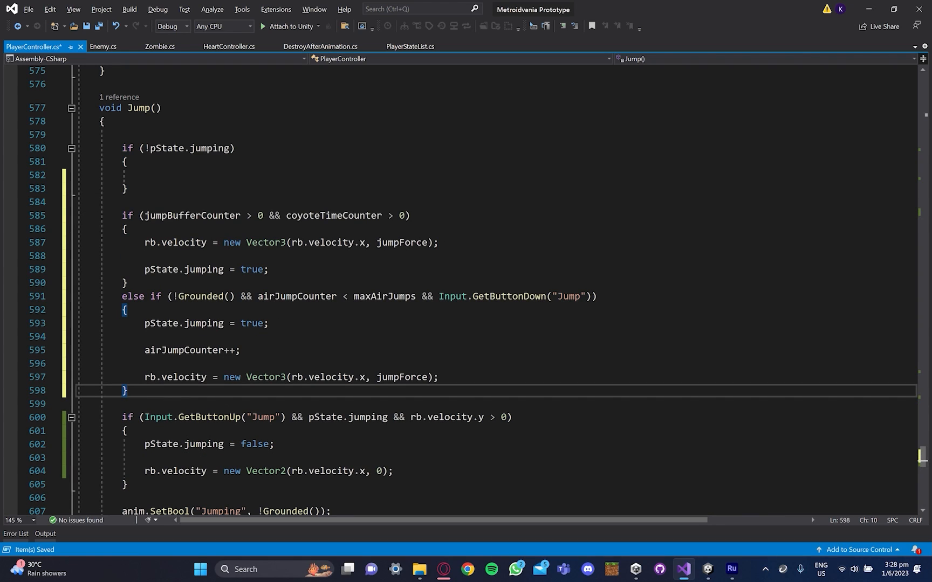
Step: Delete the emptied if (!pState.jumping) block from Jump() and save the script
left_click_drag(122, 201, 77, 148)
key("BackSpace")
key("BackSpace")
key("BackSpace")
key("ctrl+s")
Step: Add && !pState.jumping to the jumpBufferCounter and coyoteTimeCounter condition in Jump() and save the script
left_click(406, 134)
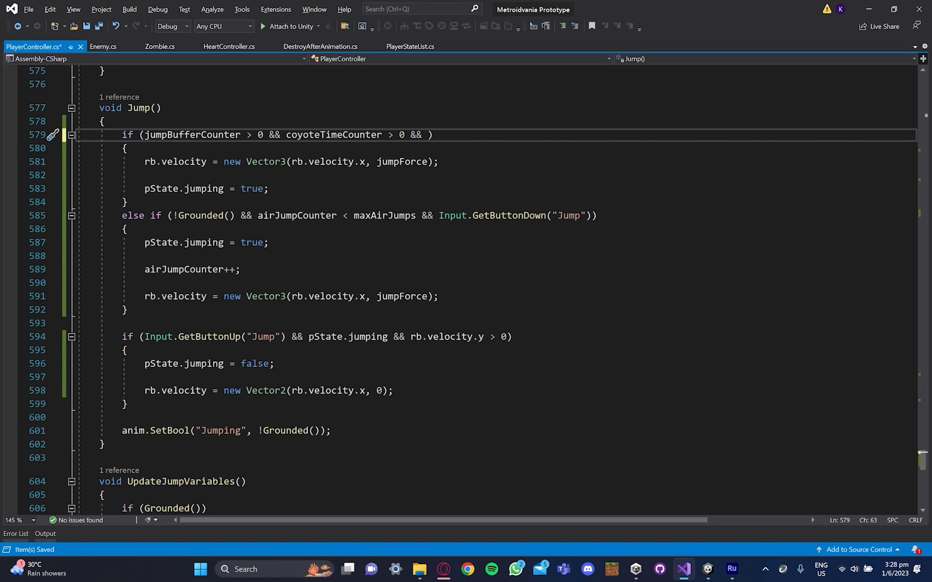
type("&& pState.j")
key("Tab")
left_click(427, 134)
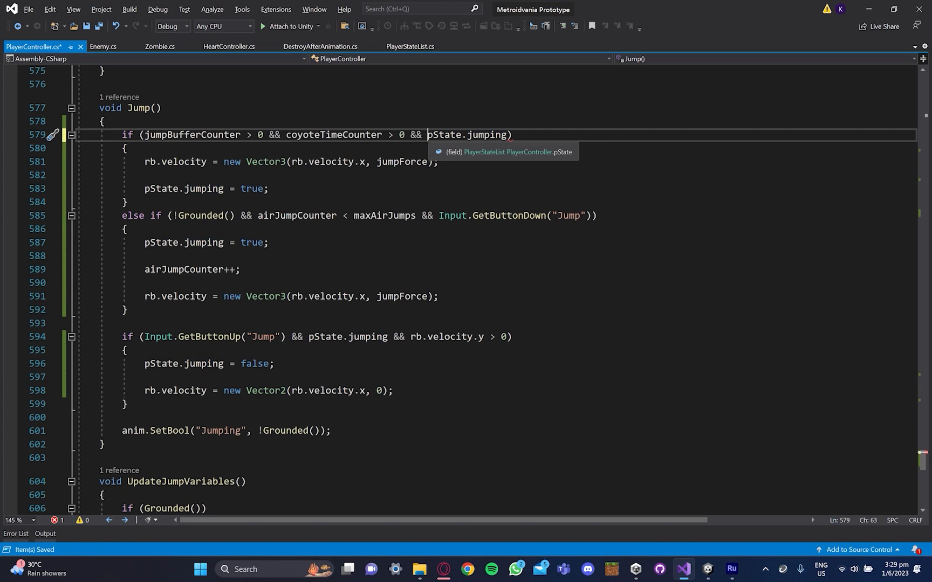
type("!")
key("ctrl+s")
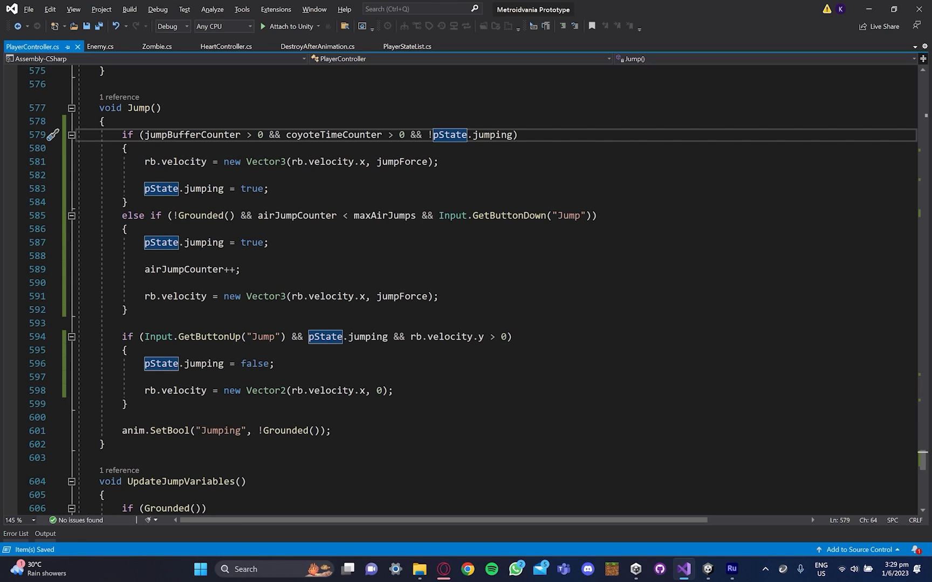
Step: Turn the air-jump else-if in Jump() into a separate if statement preceded by a blank line
left_click_drag(150, 215, 134, 215)
key("ctrl+Delete")
key("Return")
Step: Change the jump-release condition to Input.GetButtonUp("Jump") && rb.velocity.y > 3 and save the script
left_click(502, 350)
left_click_drag(410, 350, 247, 350)
key("BackSpace")
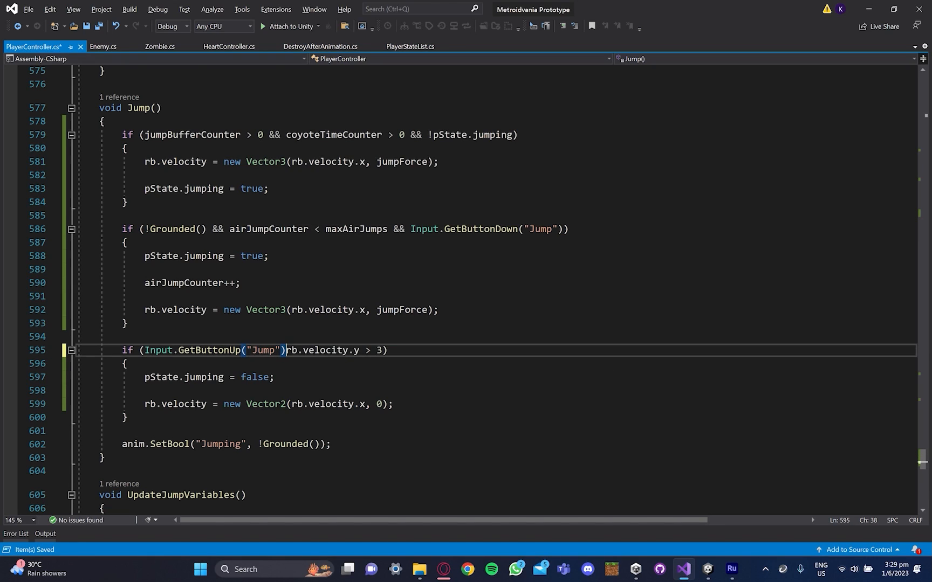
type("&&")
key("ctrl+s")
left_click(122, 430)
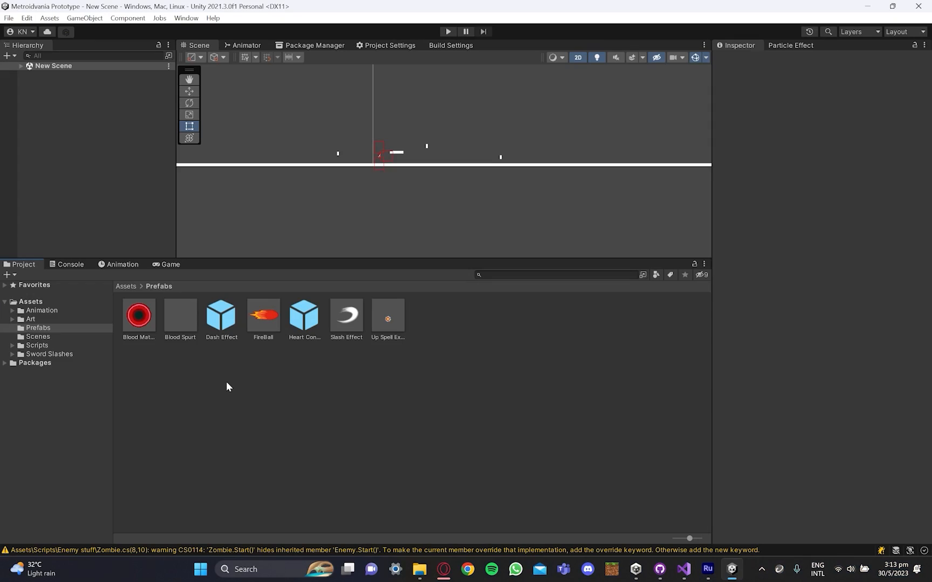
Step: Reshape the Blood Spurt prefab's Size over Lifetime curve in the maximized particle editor so it falls from 1 to 0
left_click(184, 320)
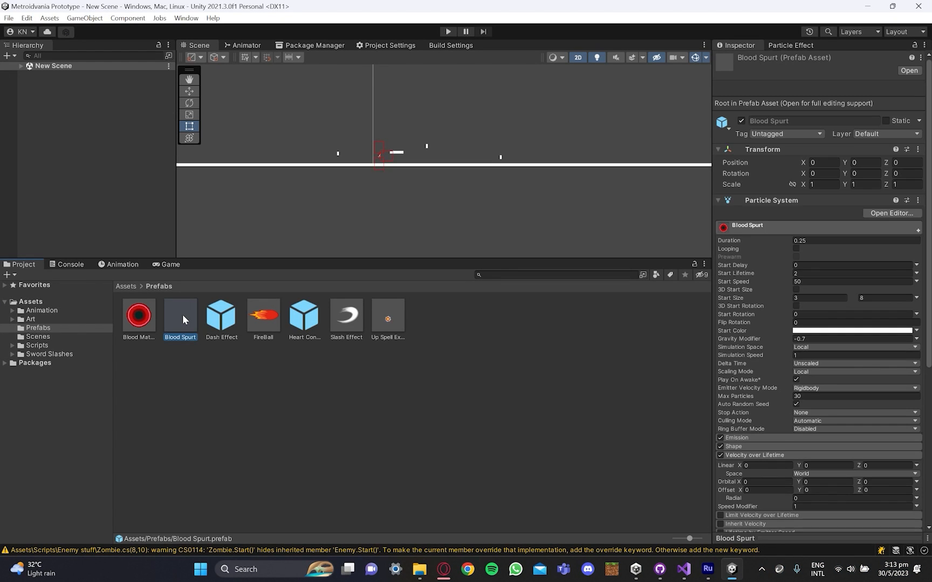
left_click(873, 211)
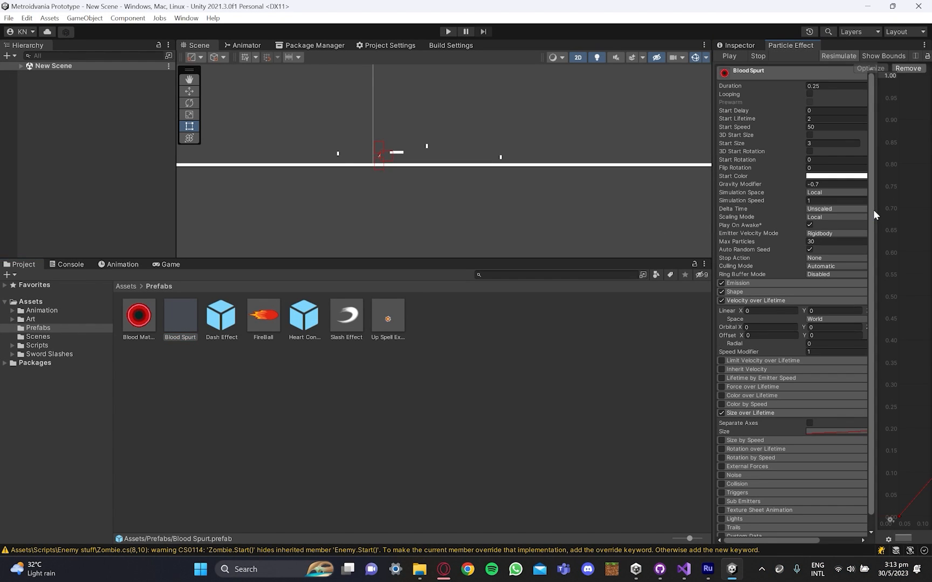
double_click(805, 46)
left_click_drag(254, 517, 254, 76)
left_click_drag(922, 77, 895, 444)
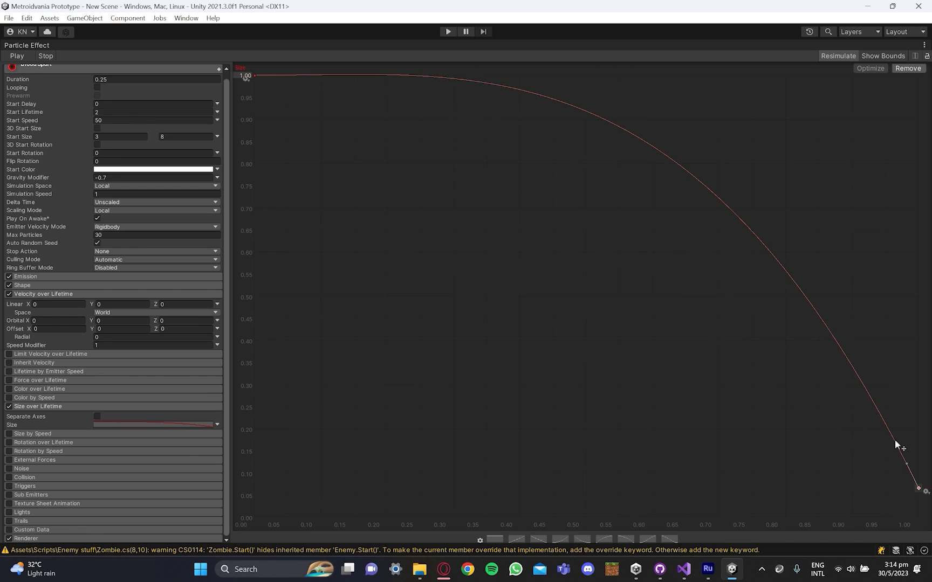
left_click_drag(919, 489, 927, 523)
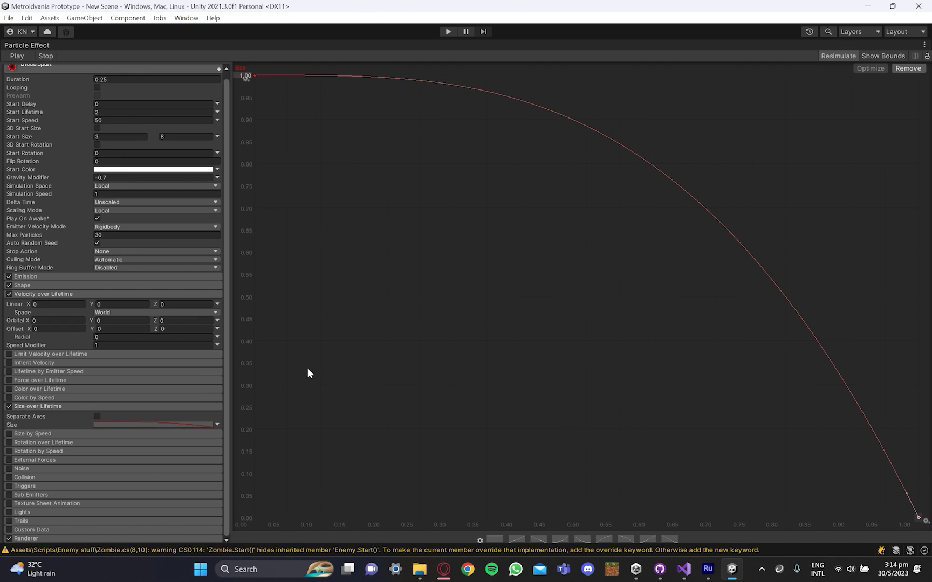
Step: Switch Blood Spurt's Linear velocity and Speed Modifier to curves, with Linear X dropping from 1 to about 0.1 at 0.25 lifetime
left_click(217, 304)
left_click(229, 327)
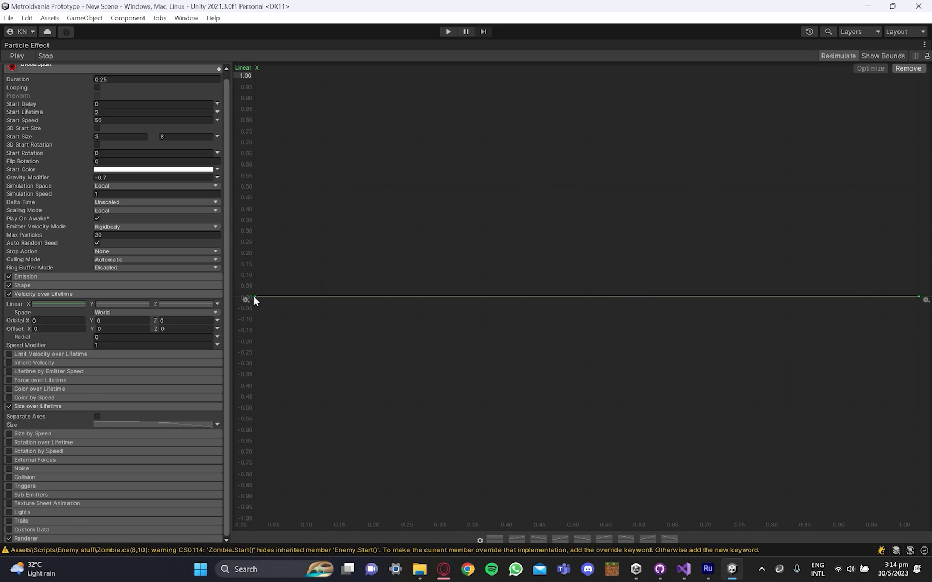
left_click(217, 345)
left_click(291, 367)
left_click_drag(254, 297, 255, 75)
left_click_drag(918, 297, 421, 275)
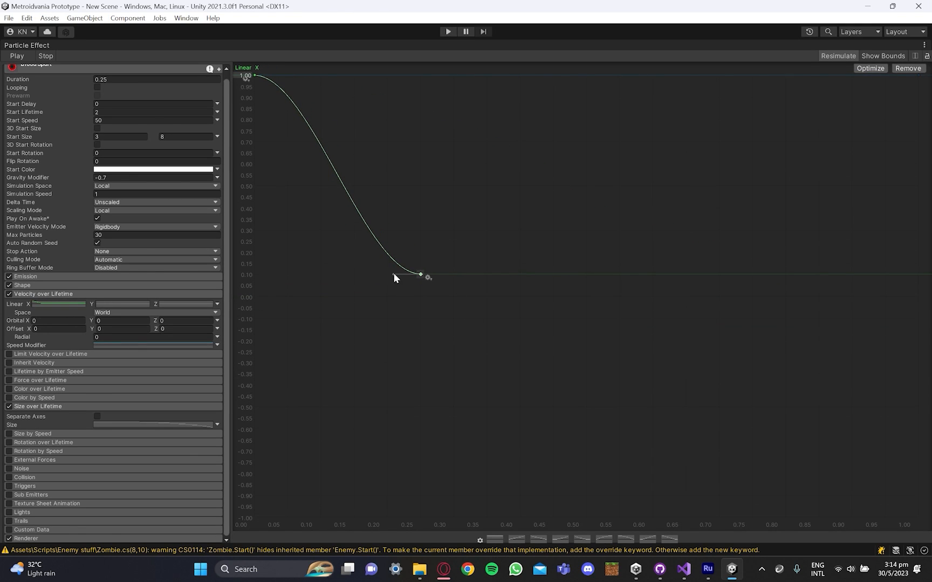
left_click(255, 297)
left_click_drag(919, 297, 919, 75)
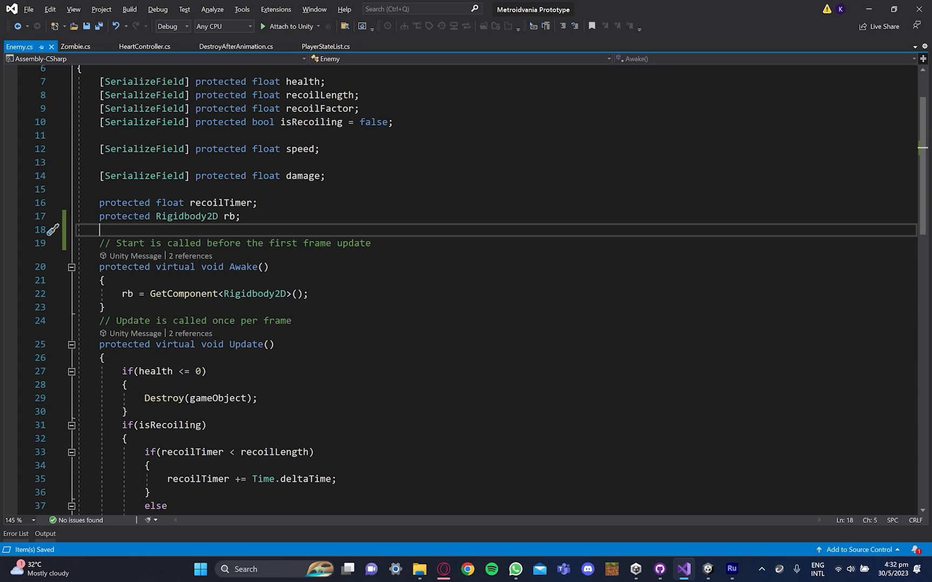
Step: Rename the virtual Awake() method in Enemy.cs to Start() and save the script
double_click(243, 267)
type("Start")
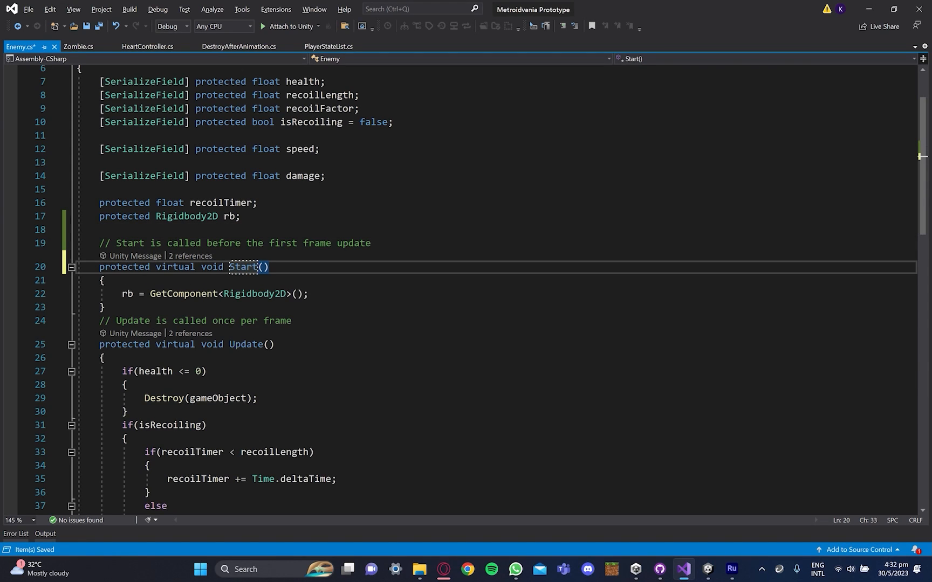
key("ctrl+s")
left_click(308, 293)
scroll(466, 290, "down", 1)
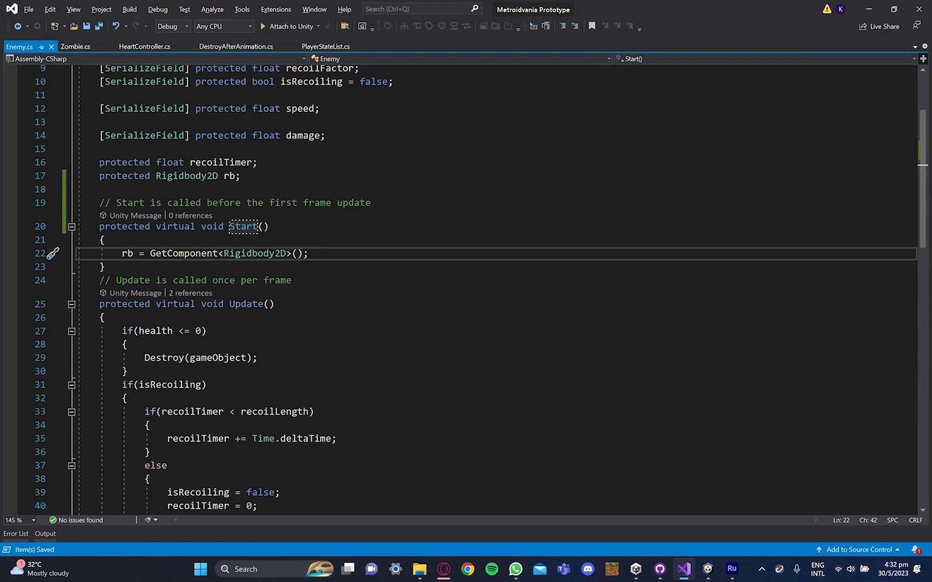
Step: In Zombie.cs, rename the overridden Awake() method to Start() and its base.Awake() call to base.Start()
left_click(81, 47)
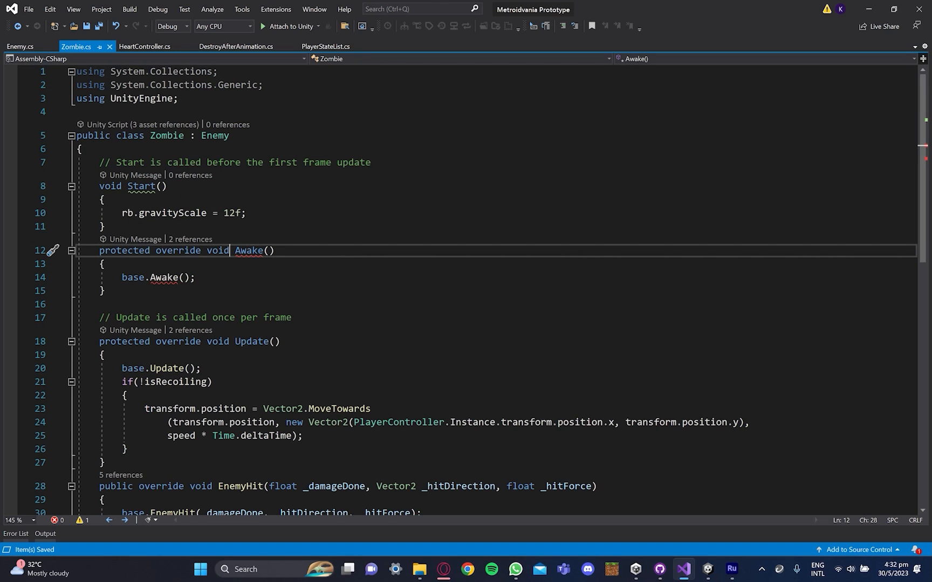
double_click(245, 250)
type("Start")
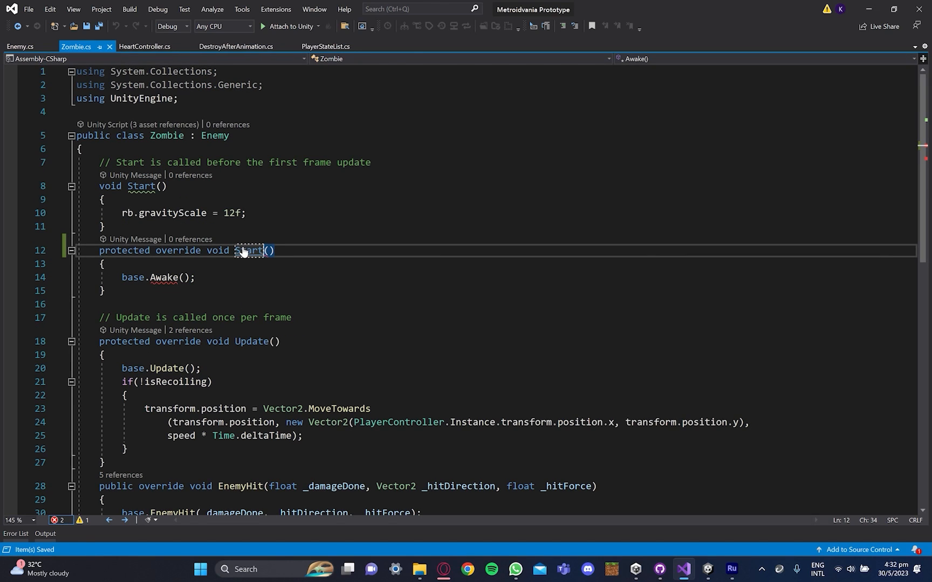
double_click(163, 277)
type("Start")
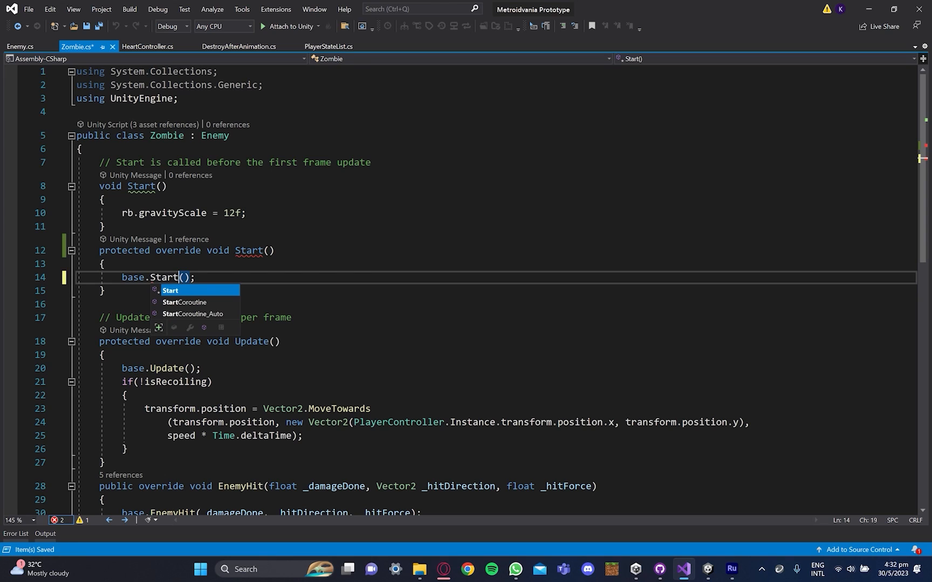
Step: Move rb.gravityScale = 12f; from Zombie's plain Start() into the overridden Start() method and save the script
triple_click(148, 213)
key("ctrl+c")
key("BackSpace")
left_click(196, 264)
key("Return")
key("ctrl+v")
key("ctrl+s")
Step: Delete the emptied non-override Start() method from Zombie.cs and save the script
left_click_drag(105, 200, 77, 187)
key("BackSpace")
key("BackSpace")
key("ctrl+s")
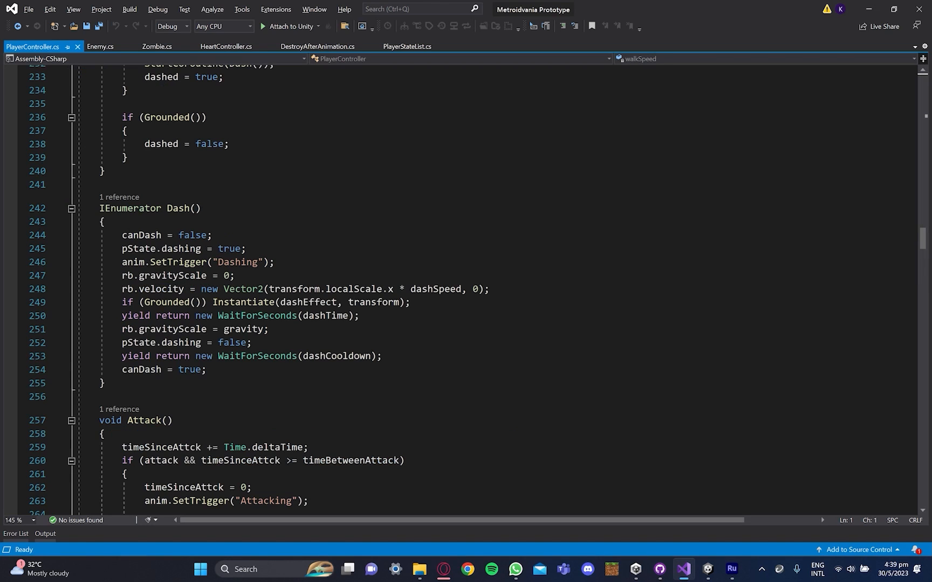
Step: Add int _dir = pState.lookingRight ? 1 : -1; after the zero gravityScale line in PlayerController's Dash()
left_click(234, 275)
key("Return")
type("int")
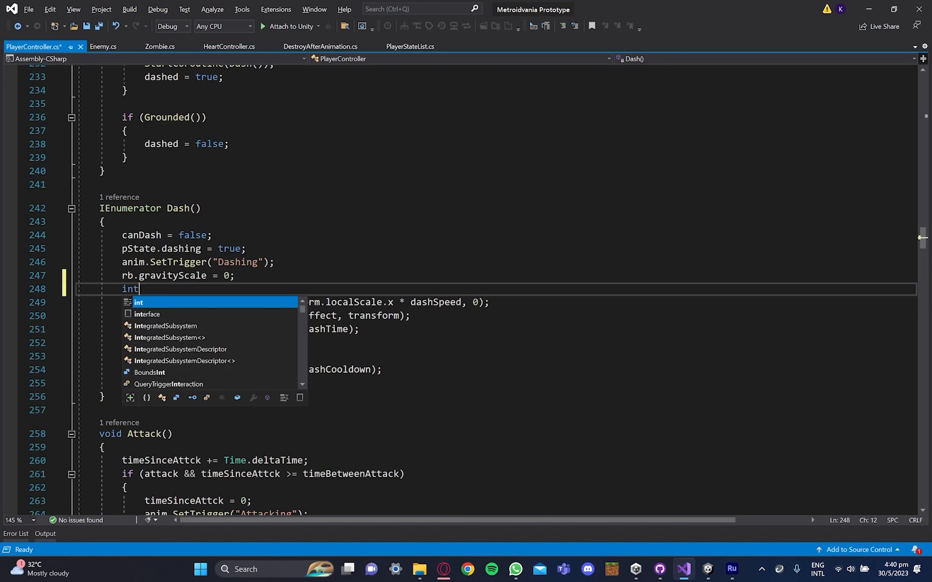
type(" _dir = psta.lookingRight ?")
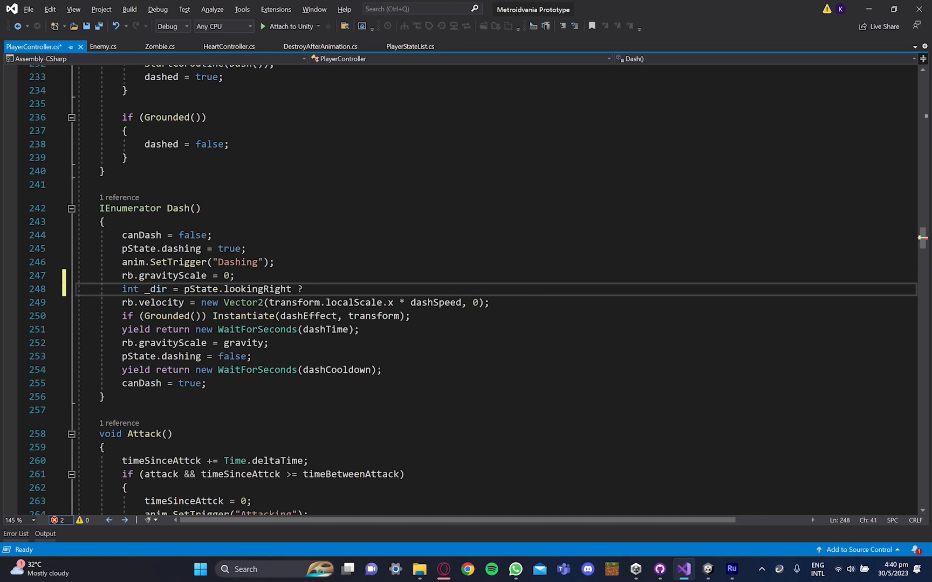
type(" 1: -1;")
Step: Replace transform.localScale.x with _dir in the dash velocity calculation and save the script
left_click_drag(396, 302, 270, 303)
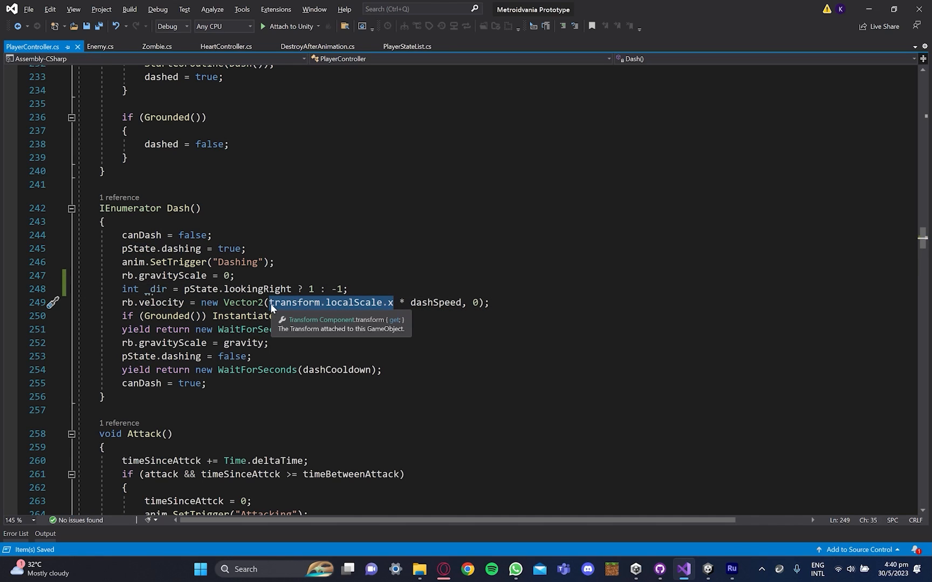
type("_dir")
key("ctrl+s")
key("End")
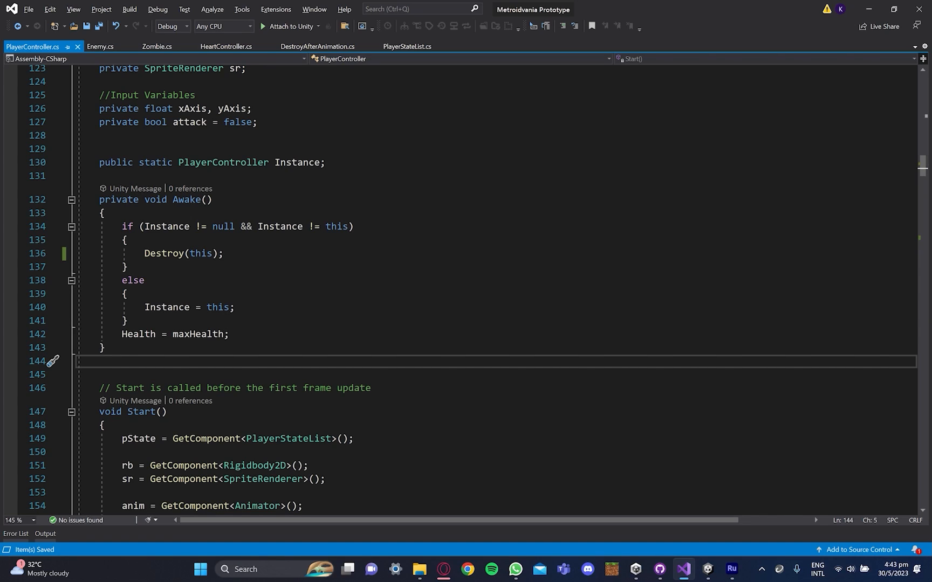
Step: In PlayerController's Awake(), make Destroy() target gameObject and add a DontDestroyOnLoad(); call after the else block
double_click(197, 255)
type("gameObject")
left_click(127, 320)
key("Return")
key("Return")
key("Up")
type("A")
key("BackSpace")
type("DontDestroyOnLoad();")
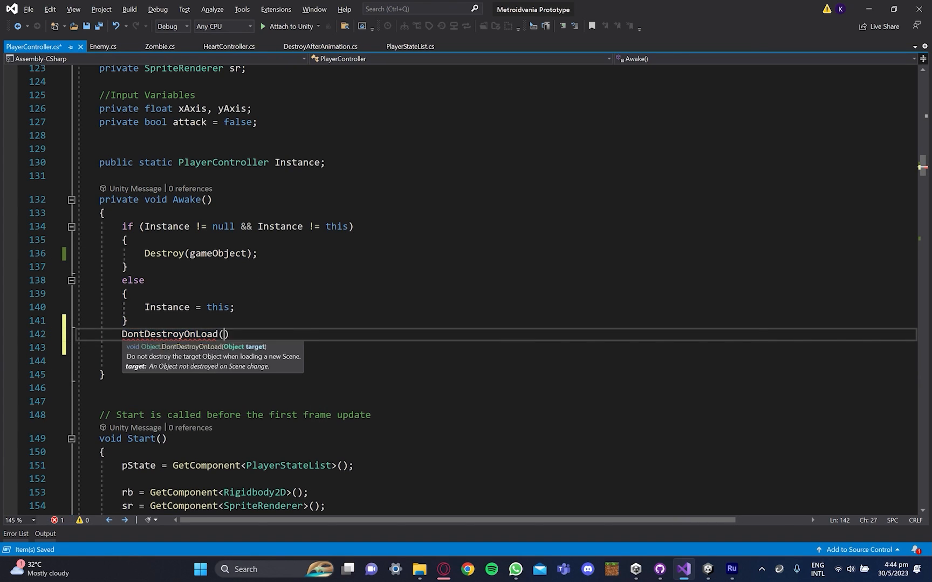
Step: Move Health = maxHealth; from Awake() into Start() in PlayerController.cs and remove the leftover blank lines
scroll(460, 290, "down", 1)
triple_click(201, 323)
key("ctrl+x")
key("Up")
key("BackSpace")
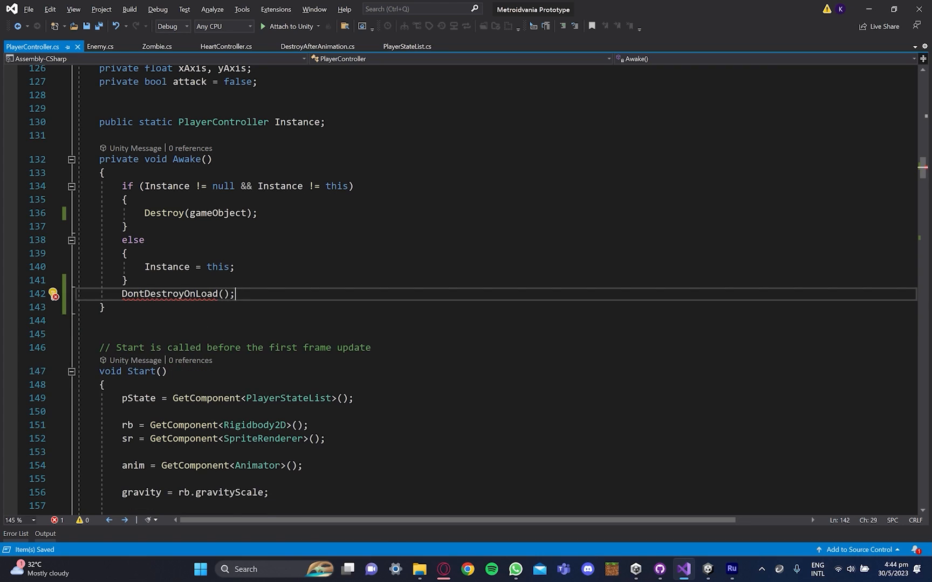
scroll(291, 324, "down", 3)
left_click(292, 411)
key("Return")
key("Return")
key("ctrl+v")
key("BackSpace")
Step: Pass gameObject as the argument of DontDestroyOnLoad() in Awake() and save the script
scroll(291, 412, "up", 2)
left_click(224, 254)
type("gameObject")
key("ctrl+s")
left_click(292, 253)
scroll(466, 291, "up", 2)
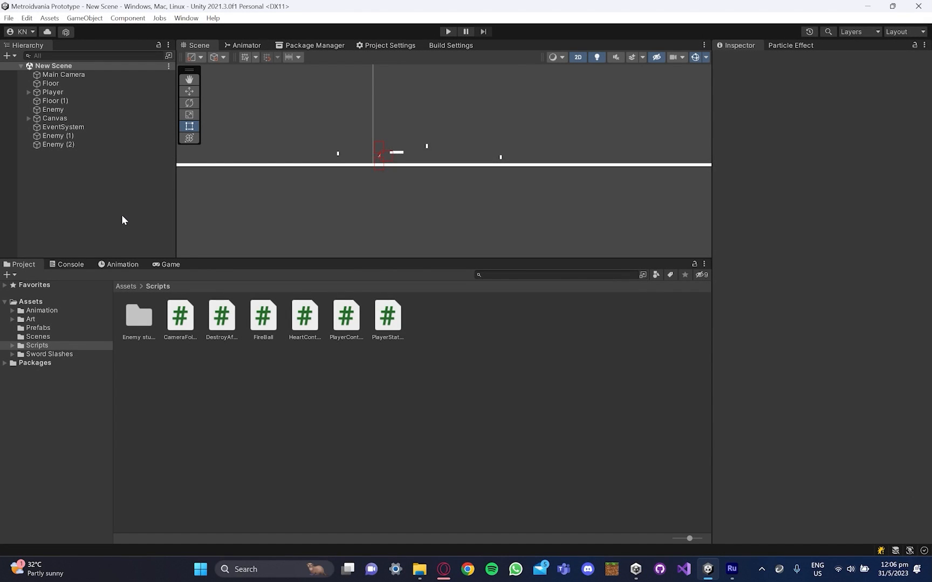
Step: In Unity, rename the New Scene asset in the Scenes folder to Cave_1
left_click(54, 337)
left_click(137, 337)
left_click(137, 337)
type("Cave")
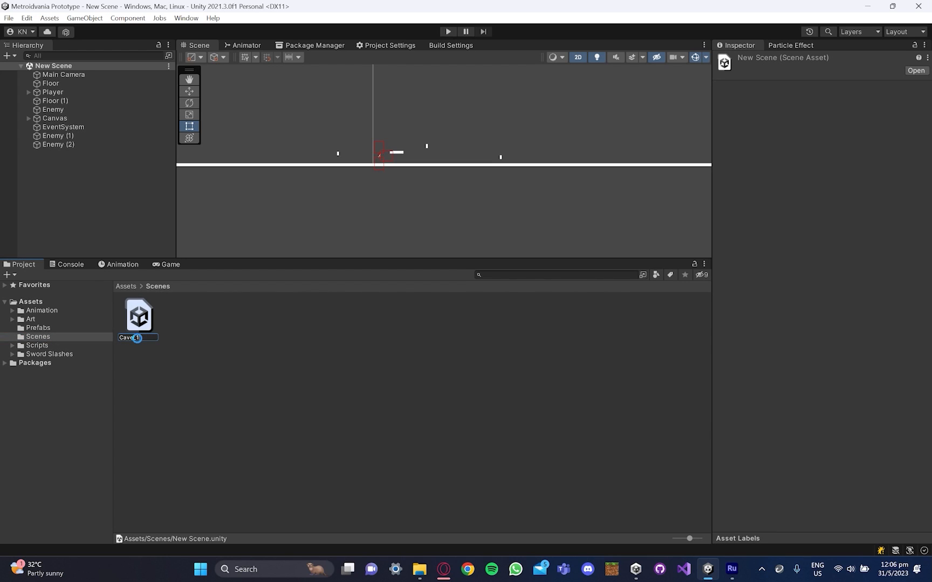
type("_1")
key("Return")
left_click(504, 305)
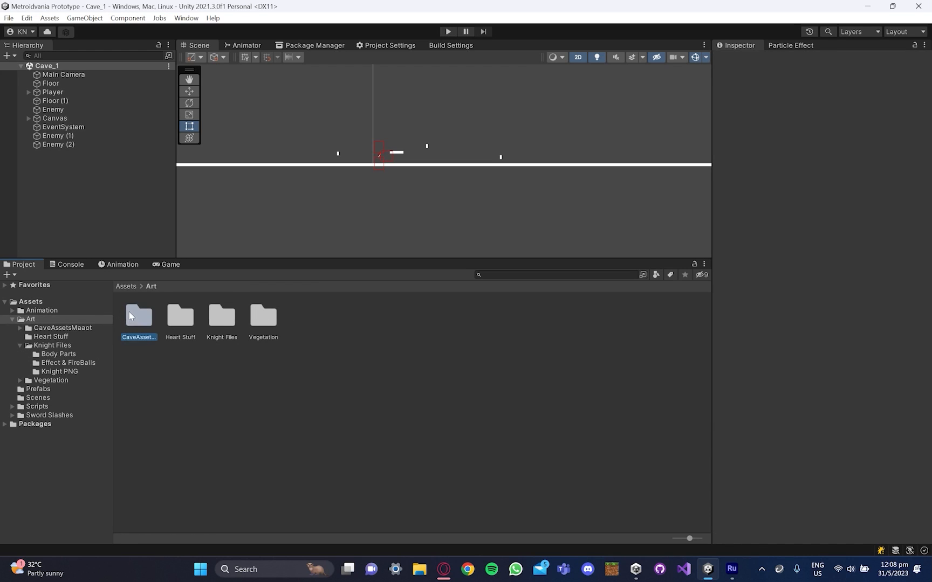
Step: Select all six textures in the Assets 1024 Cave folder and set Pixels Per Unit to 32 and Sprite Mode to Multiple
double_click(129, 312)
double_click(132, 313)
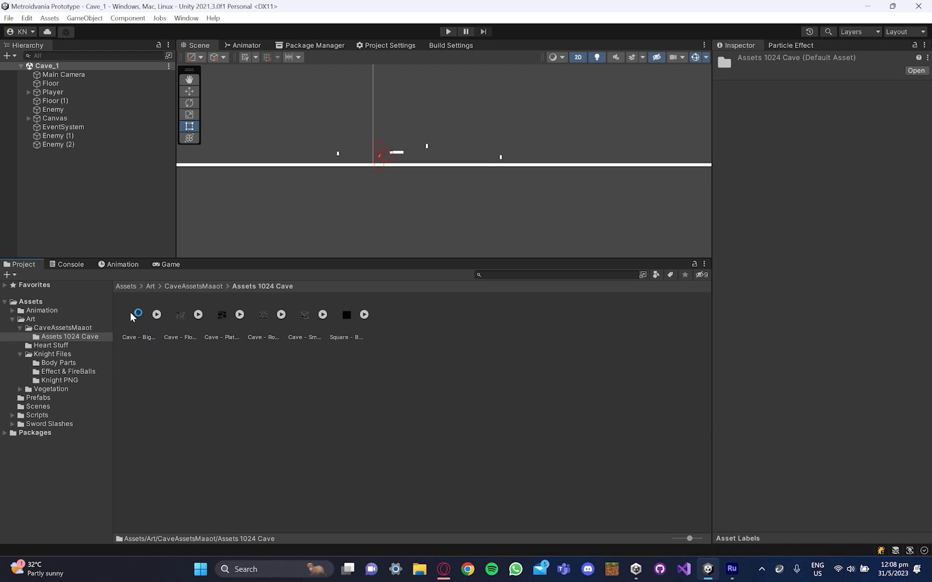
left_click(345, 319, "shift")
left_click(817, 139)
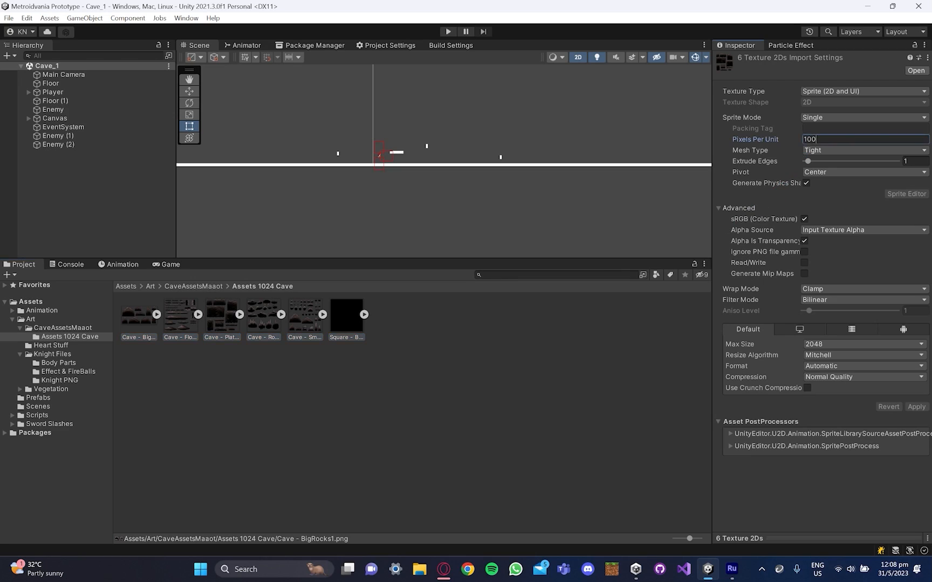
type("32")
left_click(827, 117)
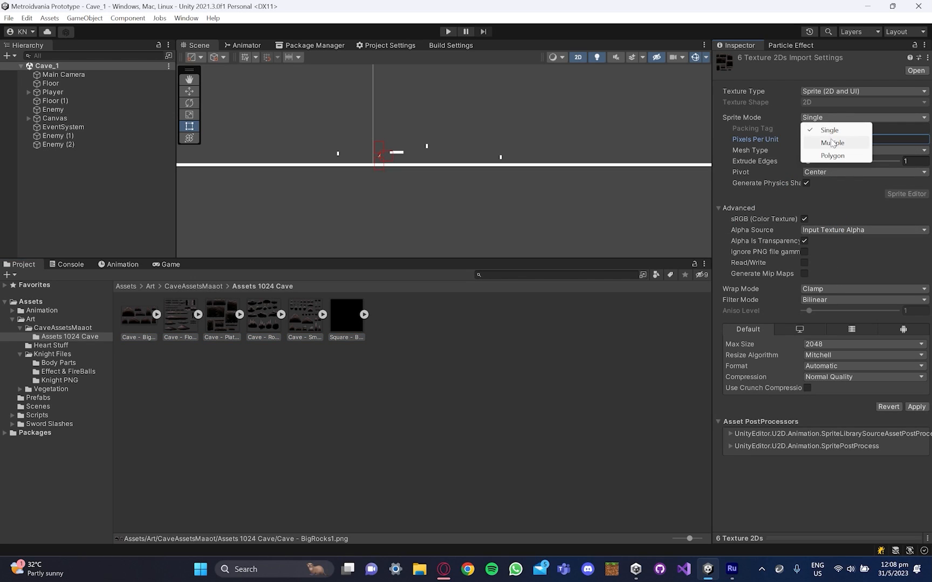
left_click(832, 139)
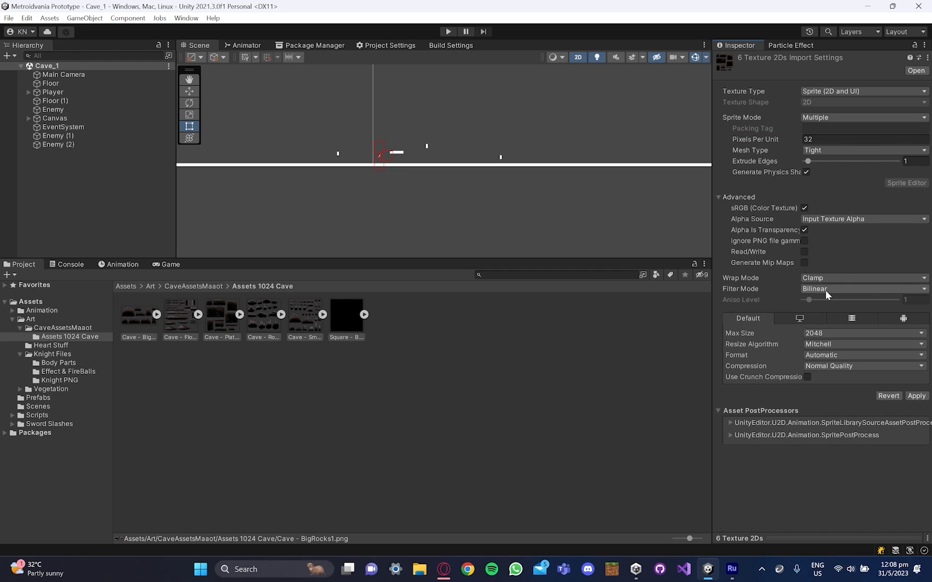
Step: Set the cave textures' Max Size to 4096 and Compression to None, and apply the import settings
left_click(825, 332)
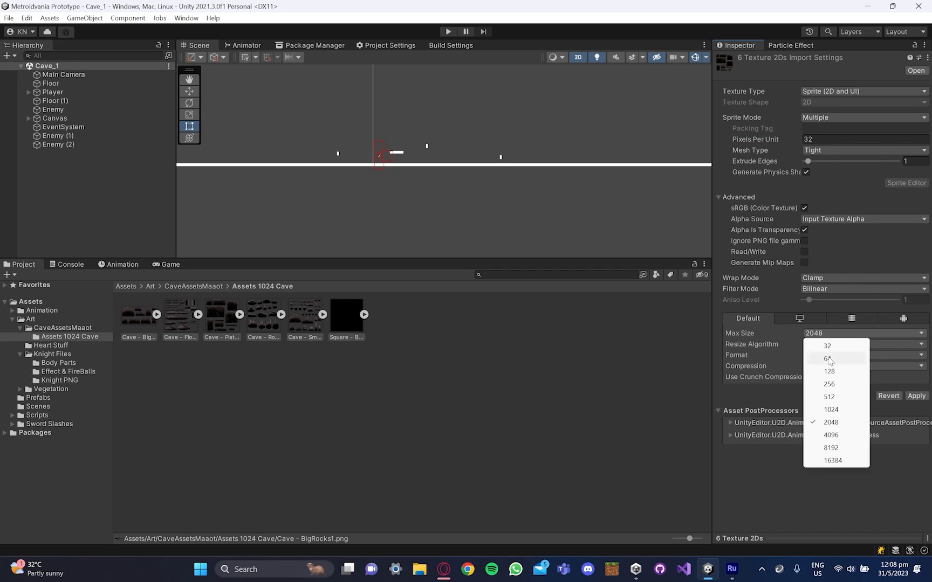
left_click(828, 435)
left_click(834, 366)
left_click(840, 379)
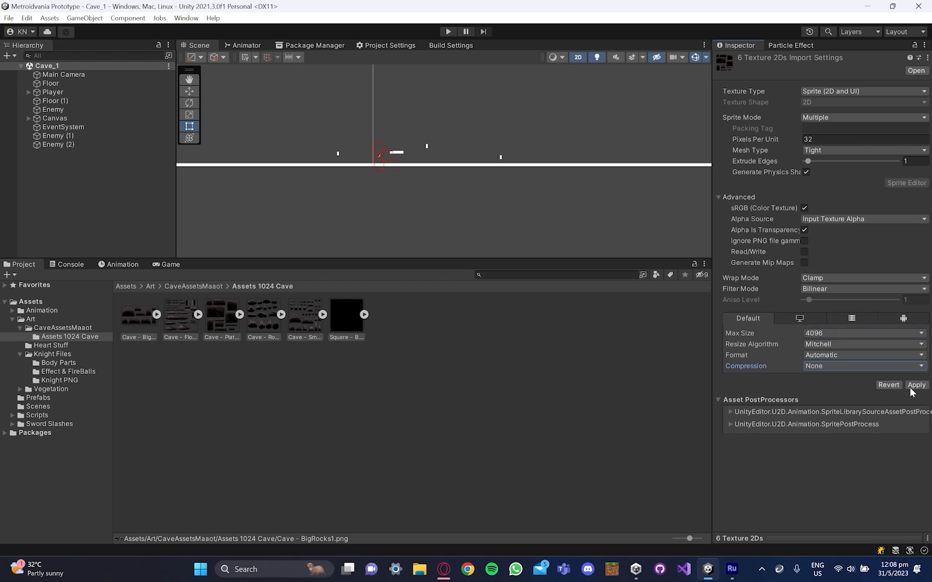
left_click(910, 385)
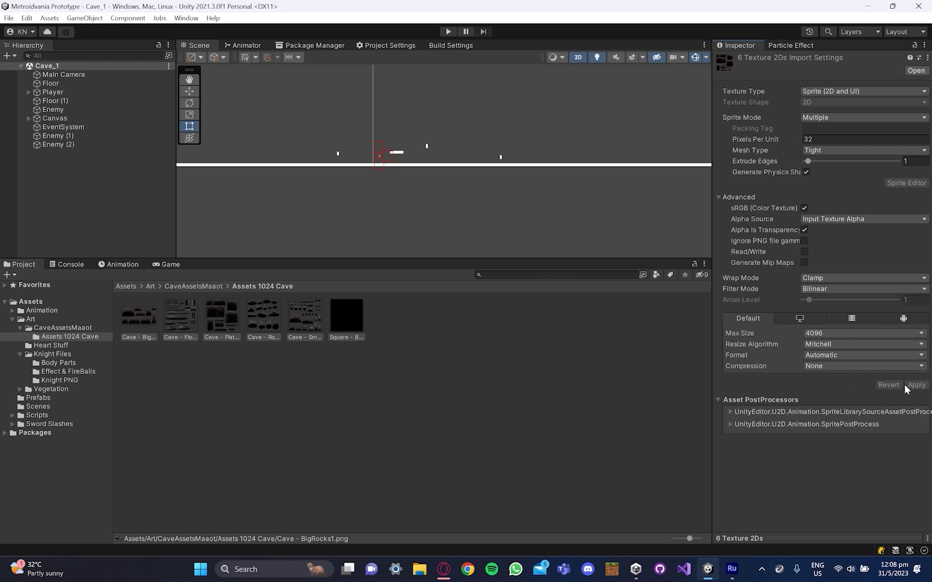
left_click(396, 320)
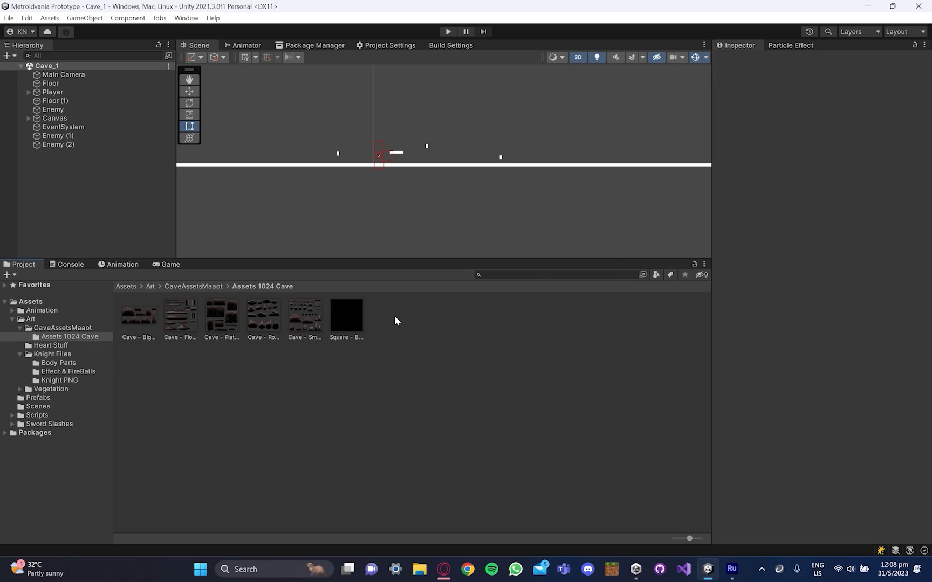
Step: Slice the Cave - BigRocks1 sheet in the Sprite Editor with Automatic type and Center pivot, and apply the slices
left_click(153, 317)
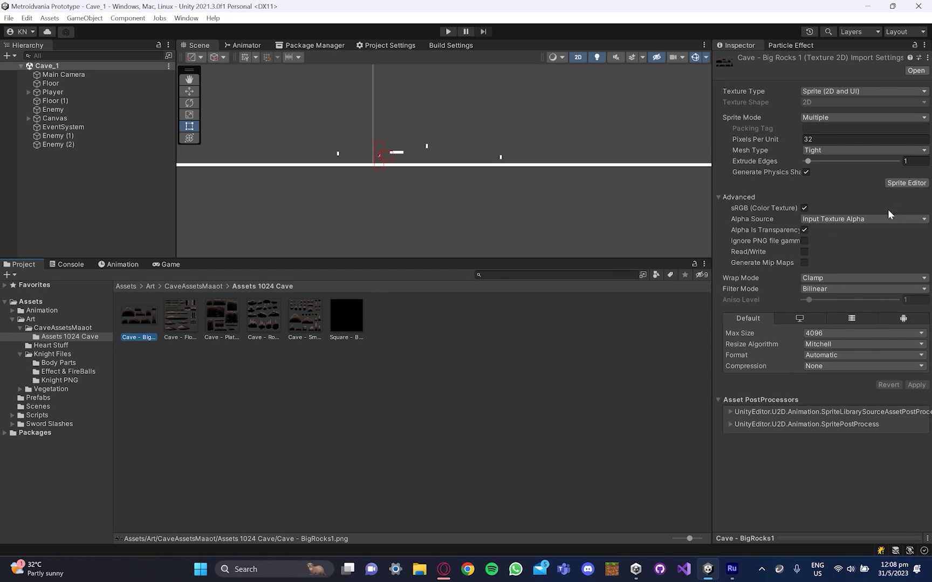
left_click(906, 183)
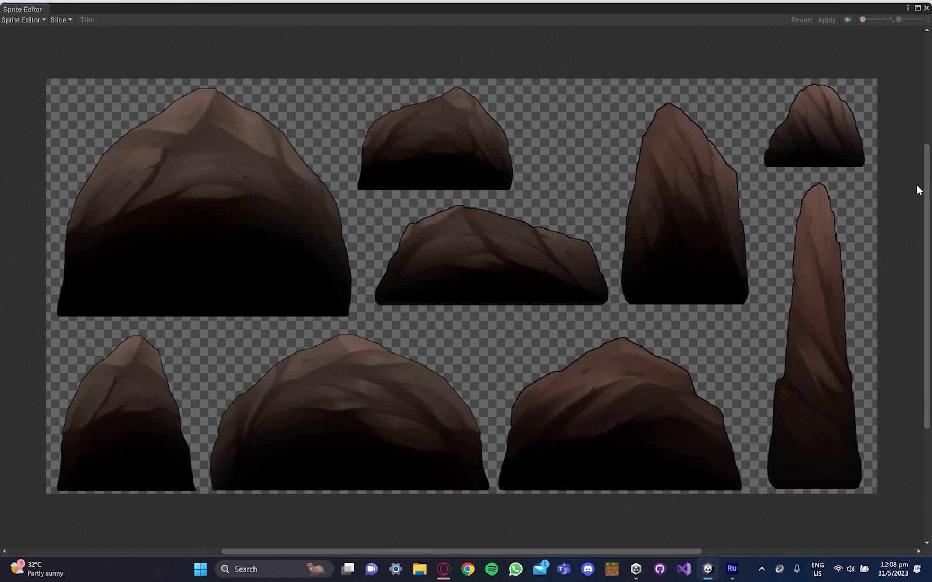
left_click(65, 20)
left_click(170, 157)
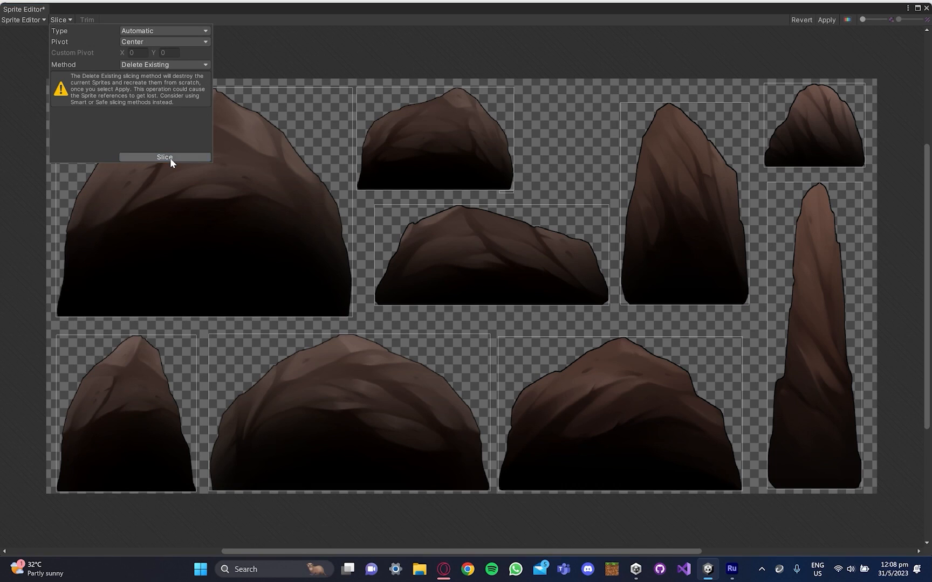
left_click(826, 19)
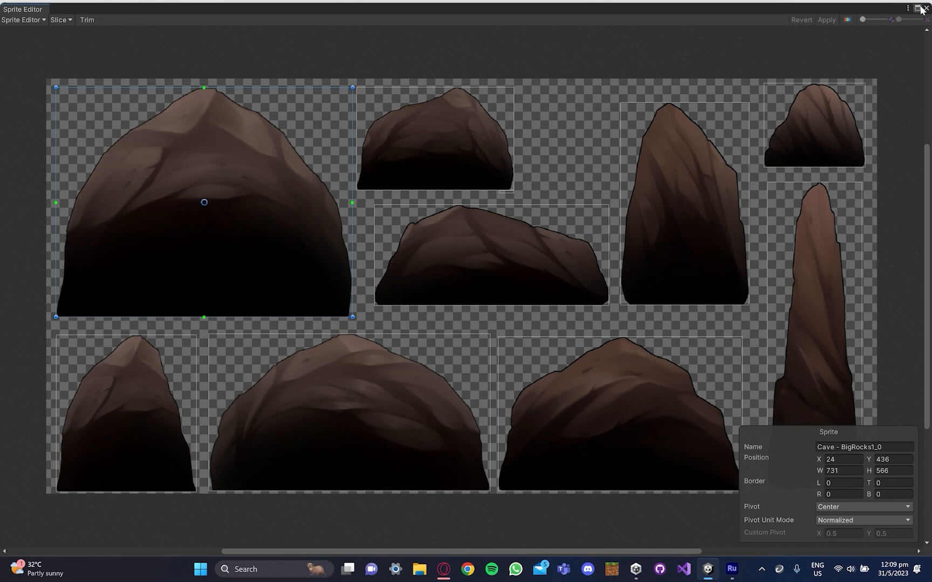
left_click(926, 8)
Step: Slice the Cave - Floor sheet automatically in the Sprite Editor and apply the slices
left_click(180, 318)
left_click(906, 183)
left_click(64, 20)
left_click(166, 157)
left_click(826, 20)
left_click(925, 8)
Step: Slice the cave platform sheet (Cave - Plat...) automatically in the Sprite Editor and apply the slices
left_click(230, 323)
left_click(906, 182)
left_click(62, 19)
left_click(164, 157)
left_click(826, 20)
left_click(926, 8)
Step: Slice the fourth cave sheet (Cave - Ro...) automatically in the Sprite Editor and apply the slices
left_click(263, 318)
left_click(907, 183)
left_click(62, 20)
left_click(826, 20)
left_click(926, 8)
Step: Slice the fifth cave sheet (Cave - Sm...) automatically in the Sprite Editor and apply the slices
left_click(296, 318)
left_click(905, 184)
left_click(62, 20)
left_click(164, 157)
left_click(827, 20)
left_click(926, 8)
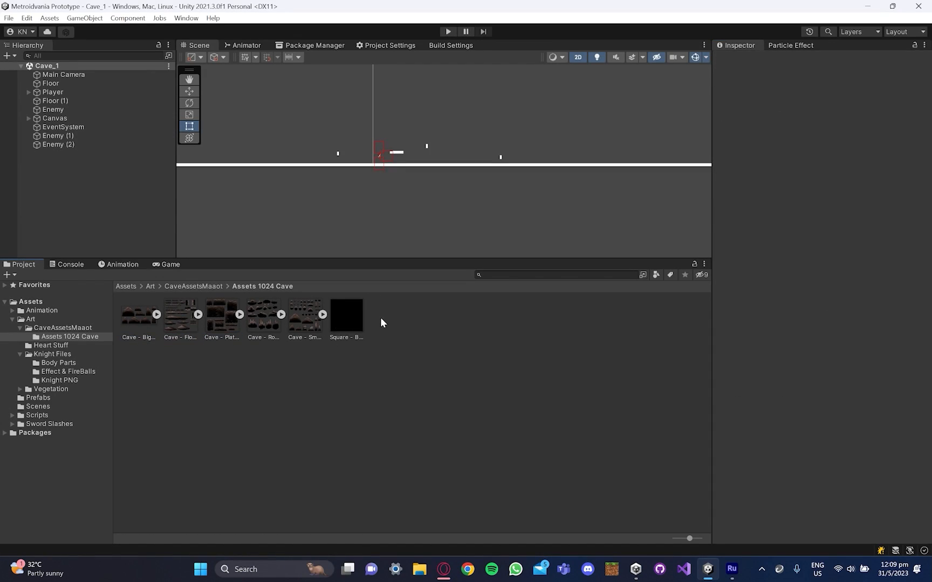
left_click(268, 315)
left_click(282, 315)
left_click(257, 348)
Step: Open the sorting layer settings from the Player's Sprite Renderer and add three new sorting layers
left_click(128, 91)
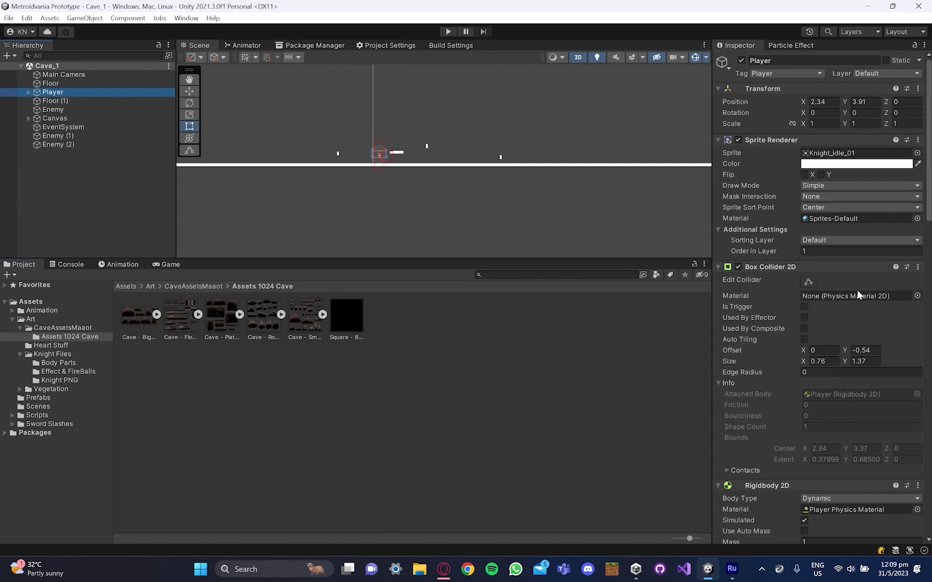
left_click(863, 241)
left_click(848, 264)
left_click(899, 122)
left_click(900, 133)
left_click(900, 144)
Step: Name the three new sorting layers Background, Midground and Foreground
left_click(862, 120)
type("d")
key("Tab")
type("Midground")
key("Tab")
type("For")
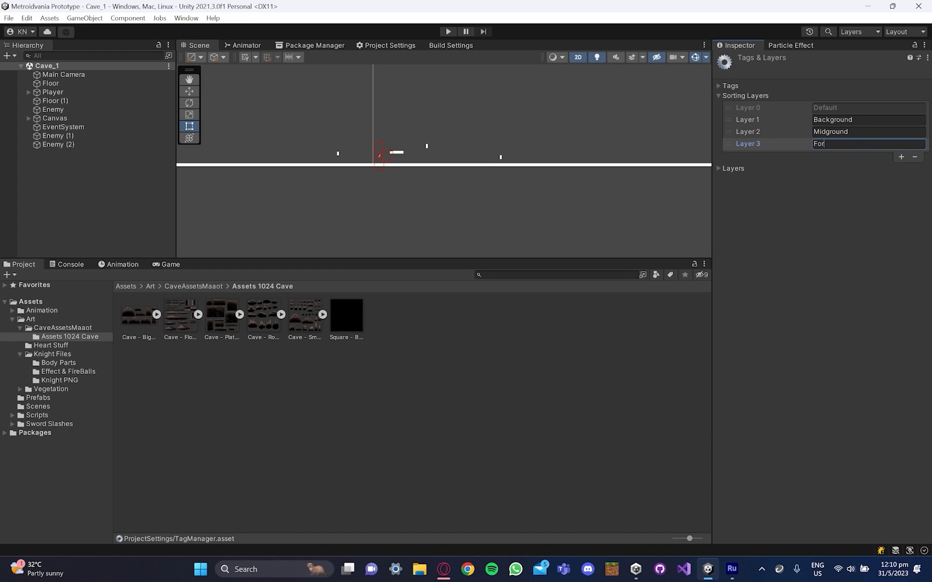
type("eground")
left_click(806, 170)
left_click(745, 96)
left_click(132, 181)
Step: Create an empty GameObject in the Cave_1 scene and name it Background
left_click(52, 91)
right_click(42, 177)
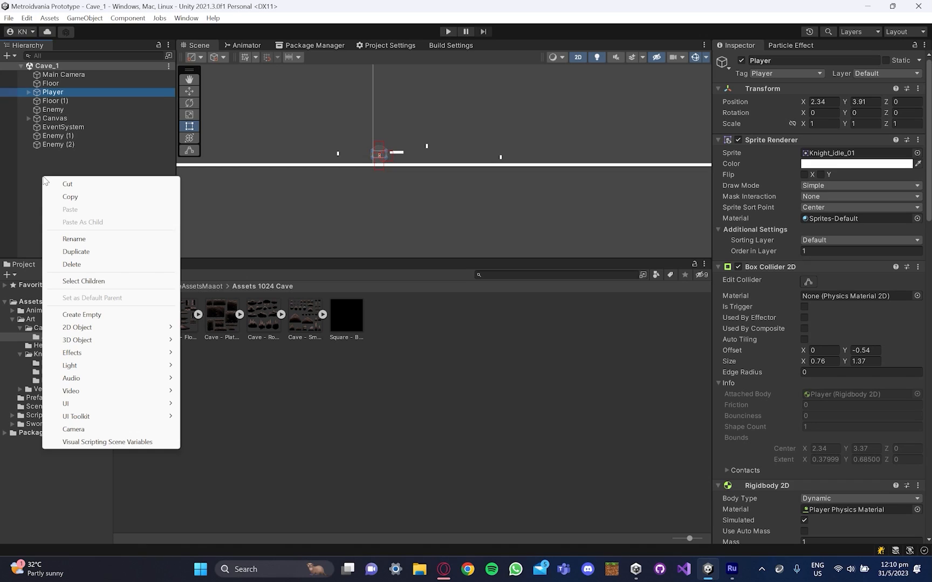
left_click(76, 313)
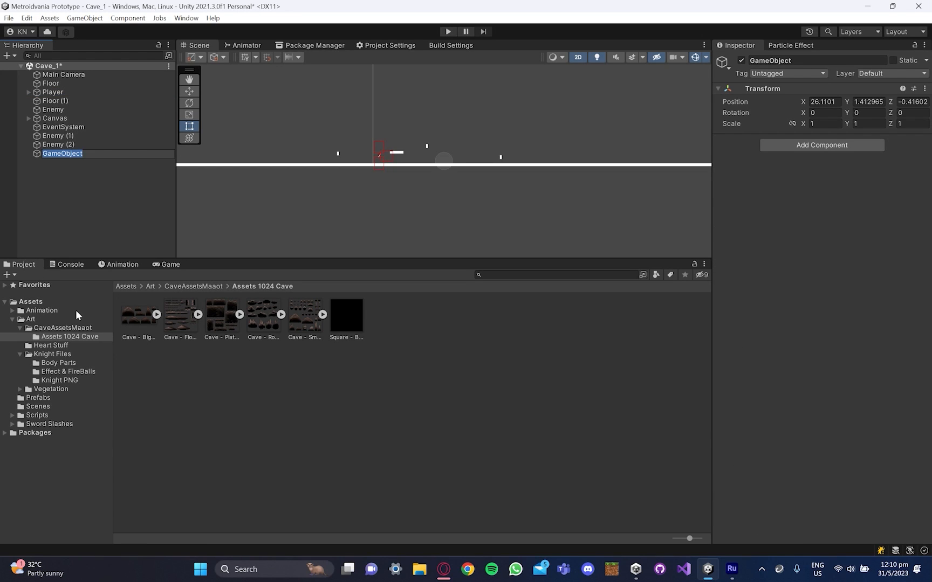
type("Background")
key("Return")
Step: Create two more empty GameObjects in Cave_1 named Midground and Foreground
right_click(58, 203)
left_click(97, 342)
type("Midground")
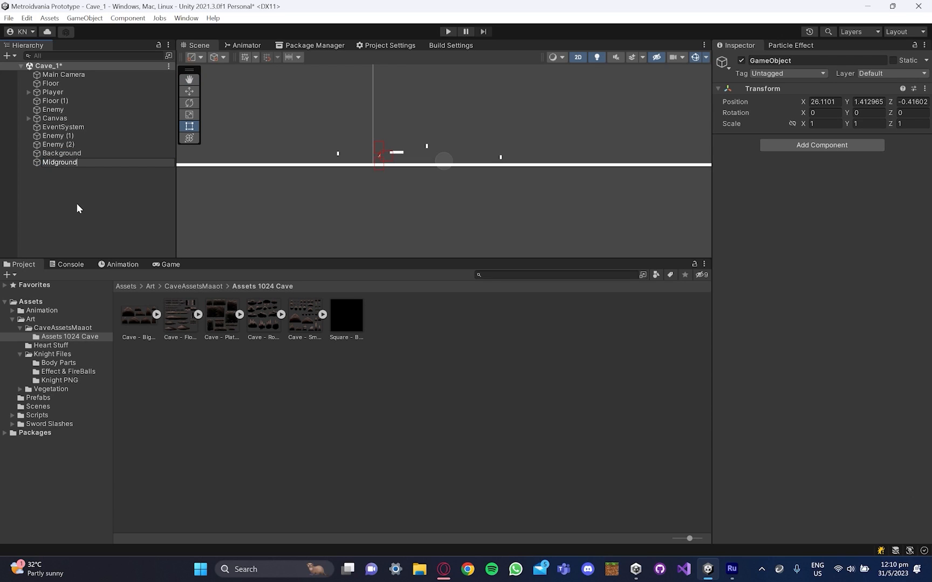
key("Return")
right_click(77, 203)
left_click(111, 343)
type("Foreground")
key("Return")
Step: Create an empty child object under Foreground and name it Foreground_0
right_click(55, 173)
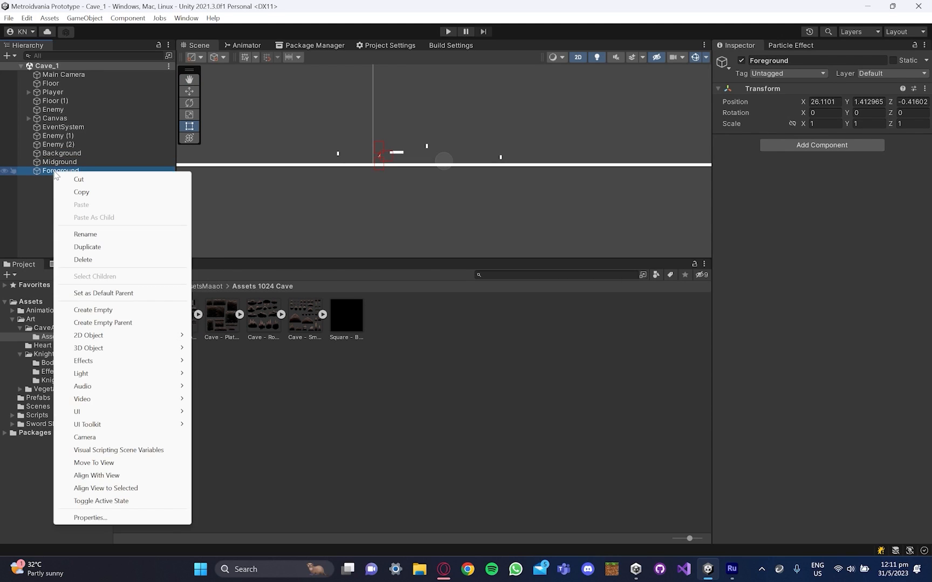
left_click(103, 310)
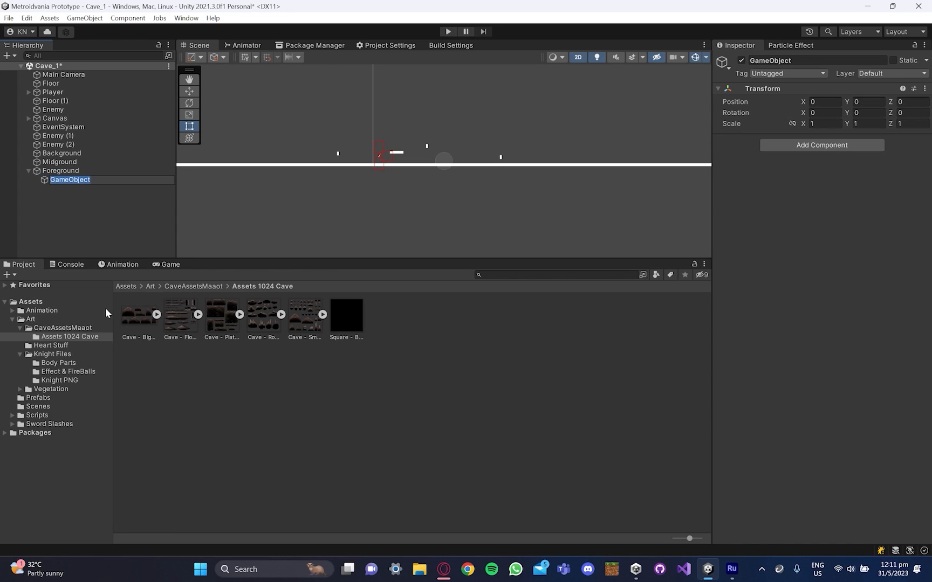
type("Foreground_0")
left_click(108, 207)
Step: Duplicate Foreground_0 and rename the copy Foreground_1
left_click(99, 180)
key("ctrl+d")
left_click(102, 187)
key("BackSpace")
key("BackSpace")
key("BackSpace")
key("BackSpace")
key("BackSpace")
type("1")
Step: Duplicate Foreground_1, rename the copy Foreground_2 and save the scene
left_click(102, 188)
key("ctrl+d")
left_click(102, 197)
left_click(102, 197)
key("BackSpace")
key("BackSpace")
key("BackSpace")
key("BackSpace")
key("BackSpace")
type("2")
key("Return")
key("ctrl+s")
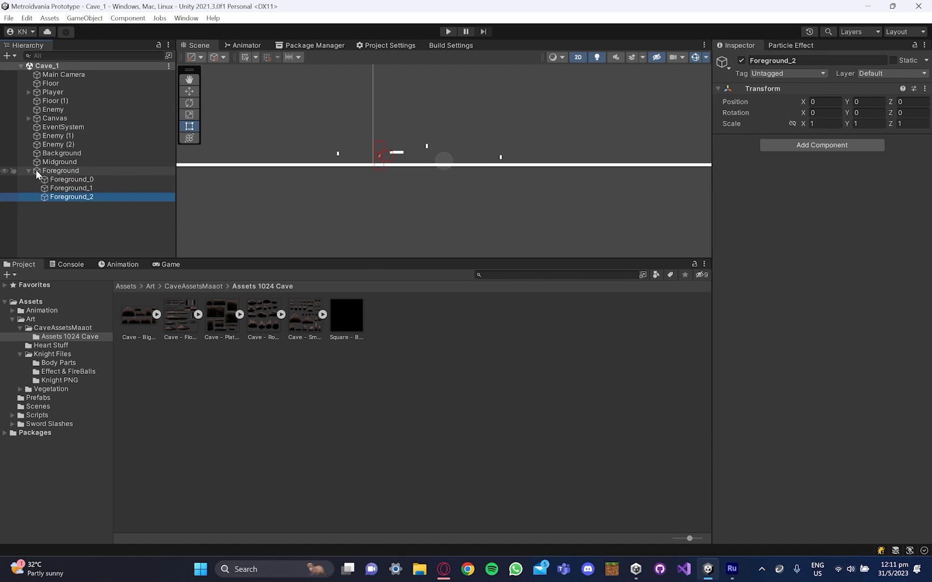
Step: Copy the three Foreground child objects and paste them as children of Midground
left_click(65, 180)
left_click(67, 197, "shift")
right_click(66, 163)
left_click(92, 206)
Step: Rename the three objects under Midground as Midground_0, Midground_1 and Midground_2, and save the scene
left_click(89, 171)
key("F2")
left_click_drag(86, 170, 32, 161)
type("Midground")
left_click(63, 181)
key("F2")
left_click_drag(86, 179, 34, 175)
type("Midground")
left_click(81, 189)
mouse_move(765, 61)
left_mouse_down()
mouse_move(725, 63)
mouse_move(748, 61)
left_mouse_up()
type("mid")
key("Return")
type("M")
key("ctrl+s")
Step: Copy the three Midground child objects and paste them as children of Background
left_click(63, 155)
left_click(66, 172)
left_click(67, 188, "shift")
right_click(66, 171)
left_click(93, 188)
right_click(59, 172)
left_click(60, 172)
right_click(77, 151)
left_click(102, 196)
Step: Rename the three objects under Background as Background_0, Background_1 and Background_2, and save the scene
left_click(106, 168)
left_click(104, 163)
left_click_drag(758, 59, 739, 56)
type("back")
key("Delete")
type("B")
left_click(102, 171)
type("Back")
left_click(70, 179)
type("Back")
key("ctrl+s")
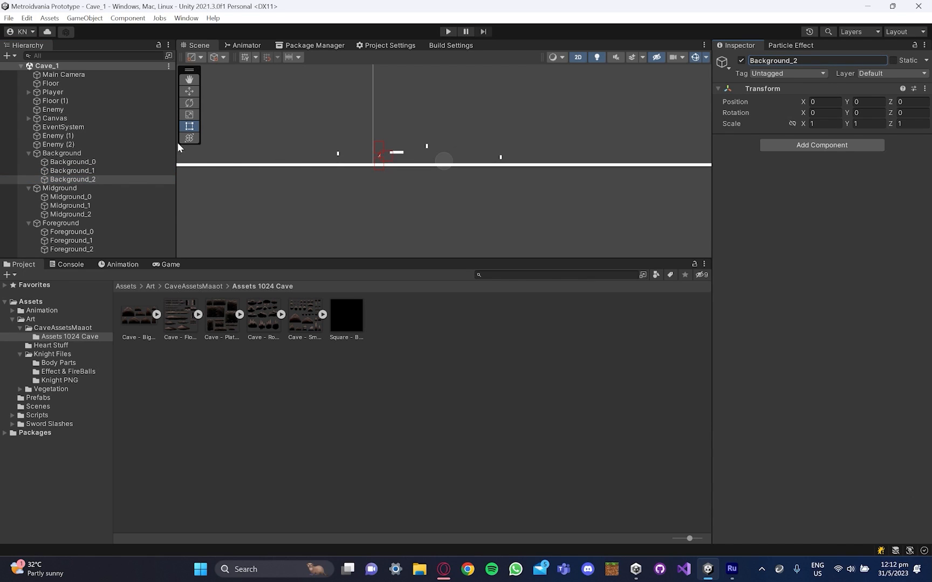
Step: Set the Z position of Background_0 to 5, Background_1 to 10 and Background_2 to 15
left_click(131, 161)
left_click(911, 101)
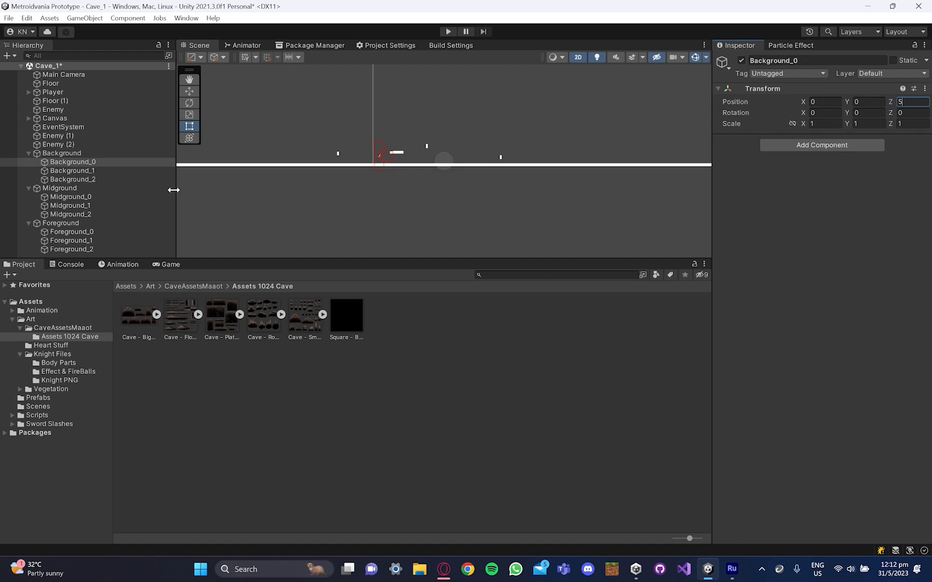
left_click(140, 170)
left_click(911, 102)
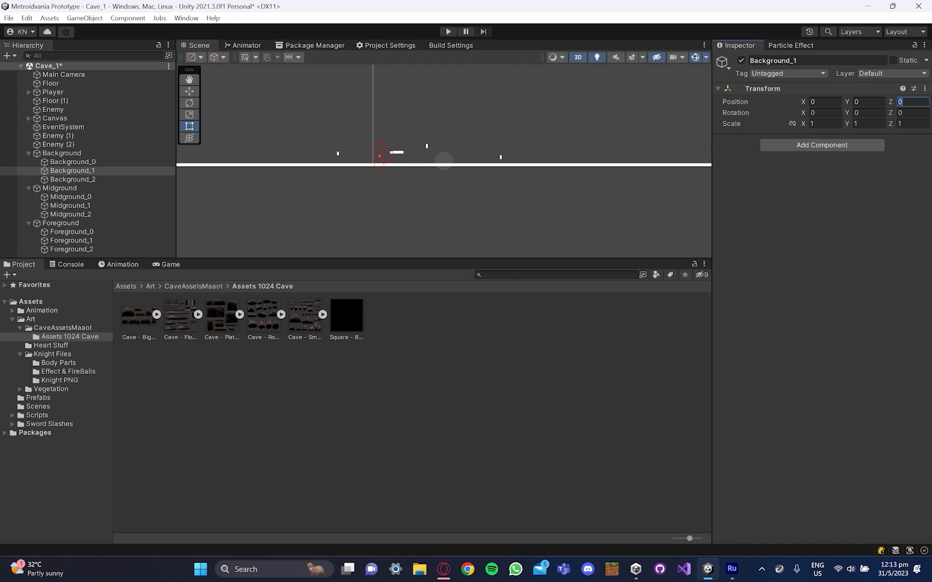
type("10")
left_click(73, 179)
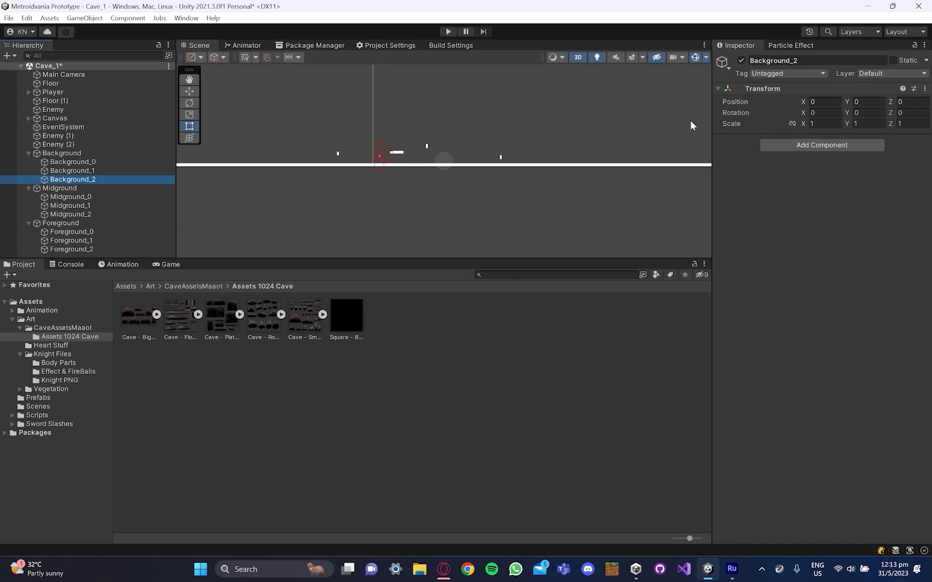
left_click(911, 101)
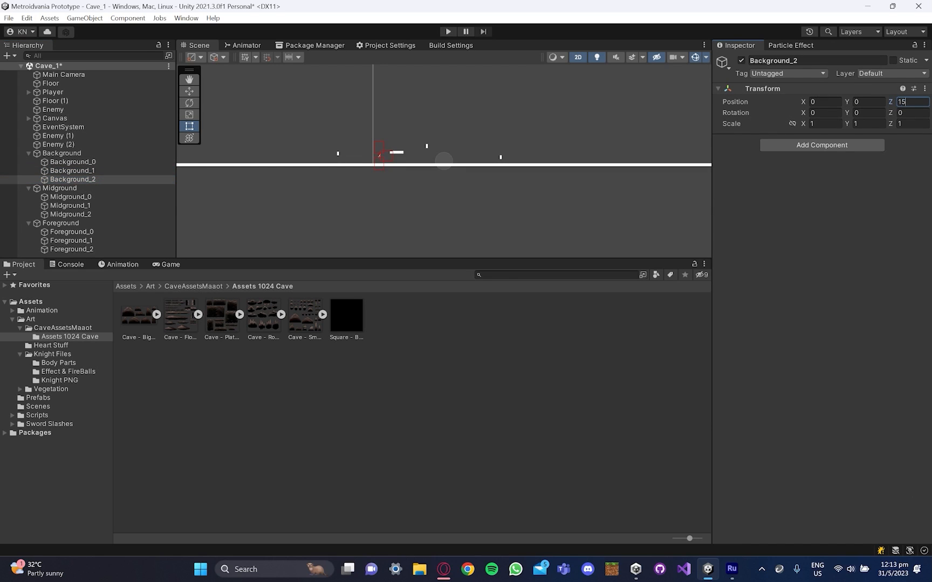
Step: Set the Z position of Midground_0 to .5 and Midground_2 to -0.5
left_click(81, 197)
left_click(911, 101)
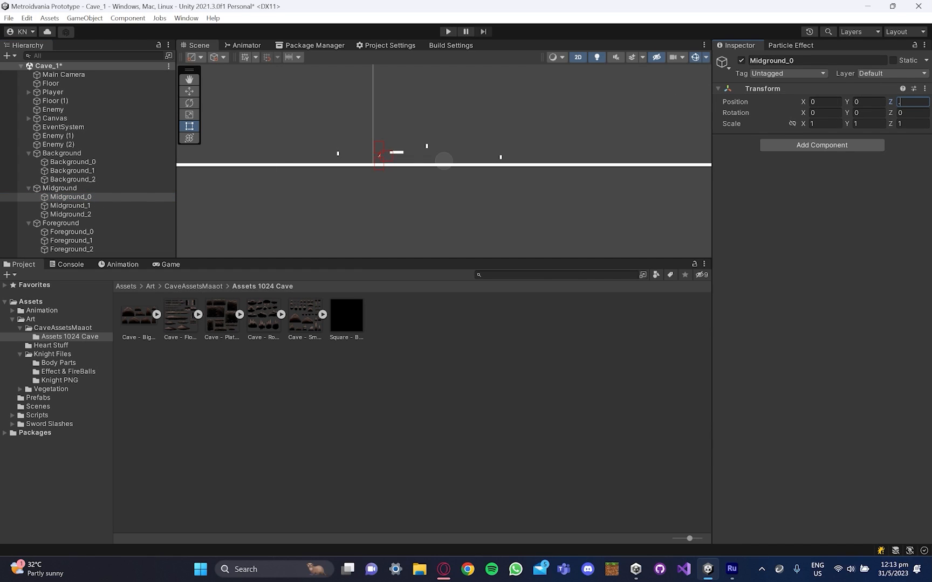
type(".5")
left_click(105, 205)
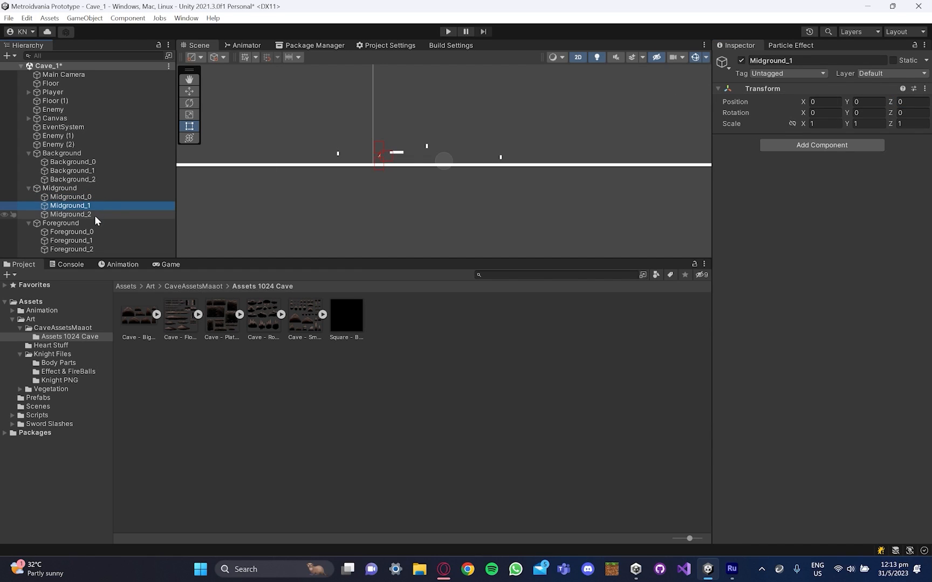
left_click(95, 214)
left_click(911, 102)
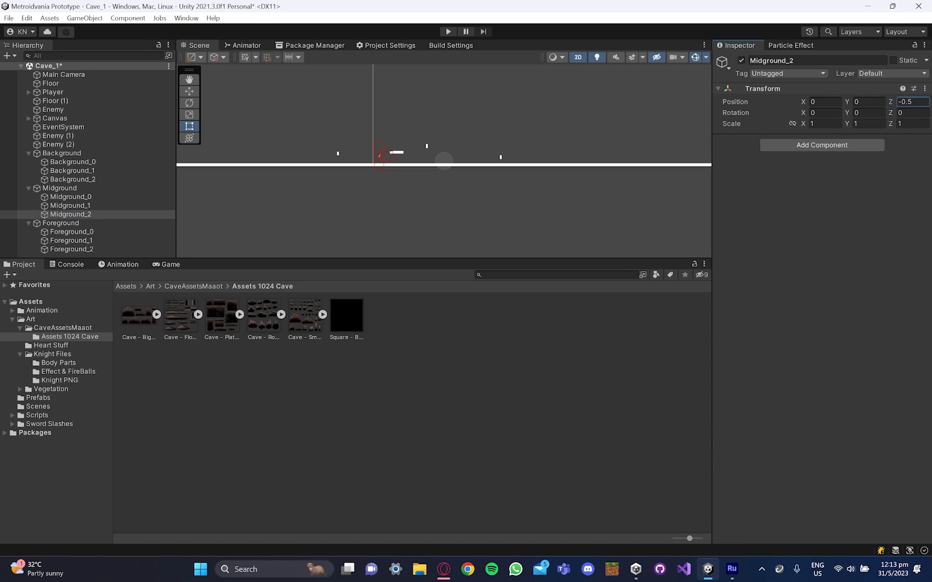
Step: Set the Z positions of Foreground_0, Foreground_1 and Foreground_2, using -2 for Foreground_0
left_click(108, 232)
left_click(911, 101)
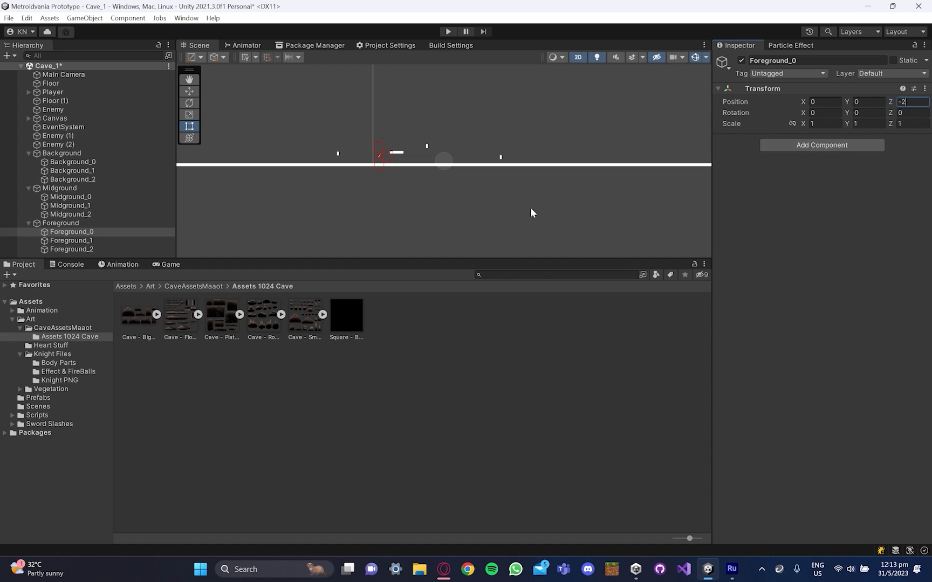
left_click(102, 240)
left_click(911, 102)
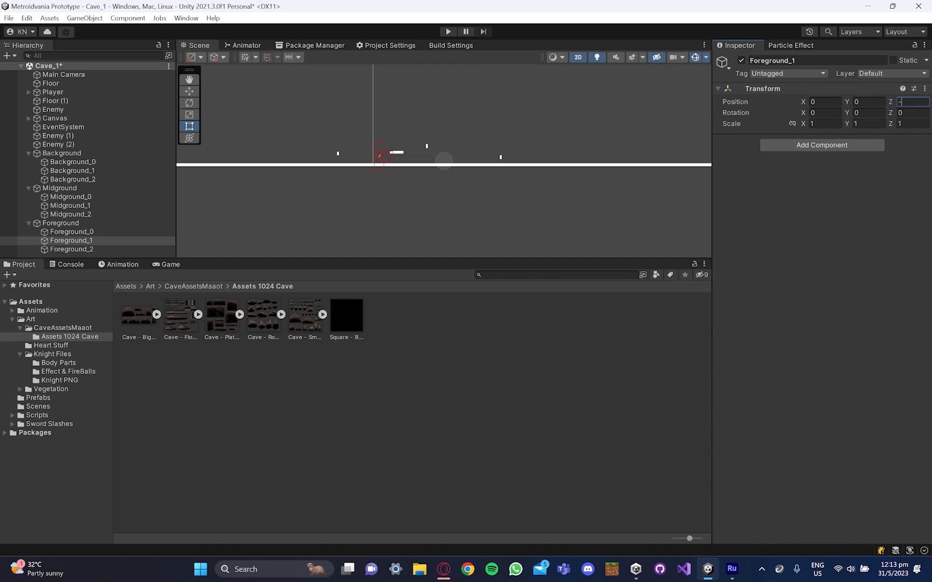
left_click(136, 249)
left_click(903, 102)
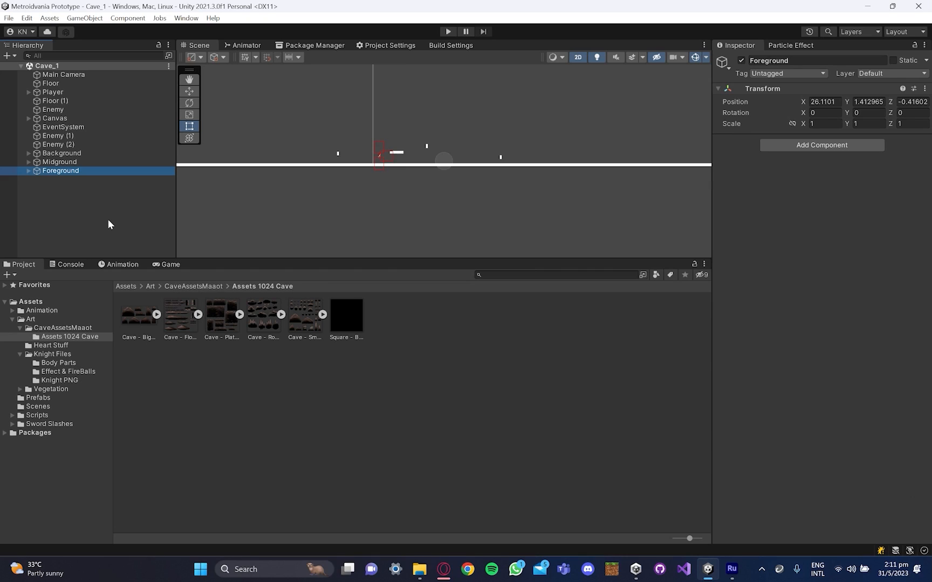
Step: Add the Cave - Floor_8 sprite under Midground_1, assign it to the Midground sorting layer, and save the scene
left_click(198, 314)
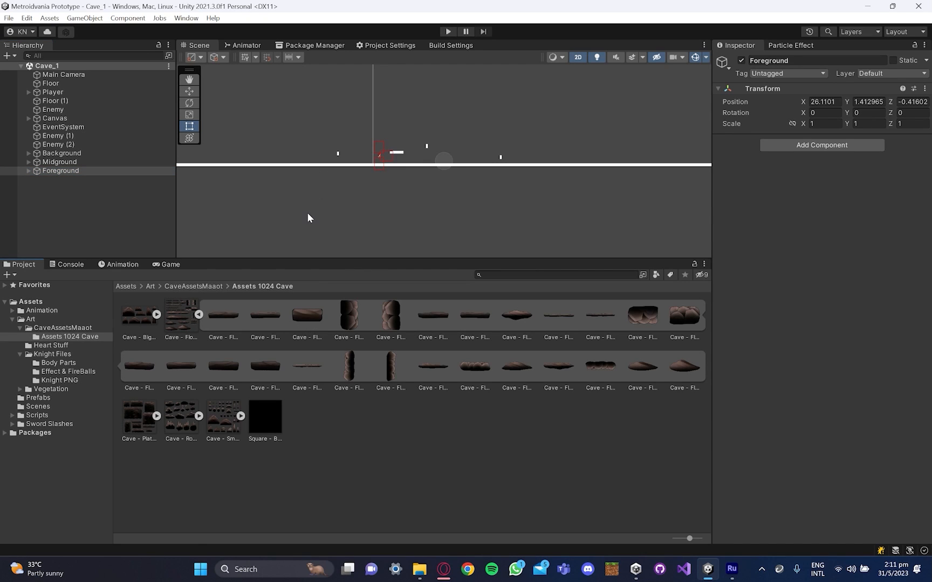
left_click(474, 317)
left_click(571, 323)
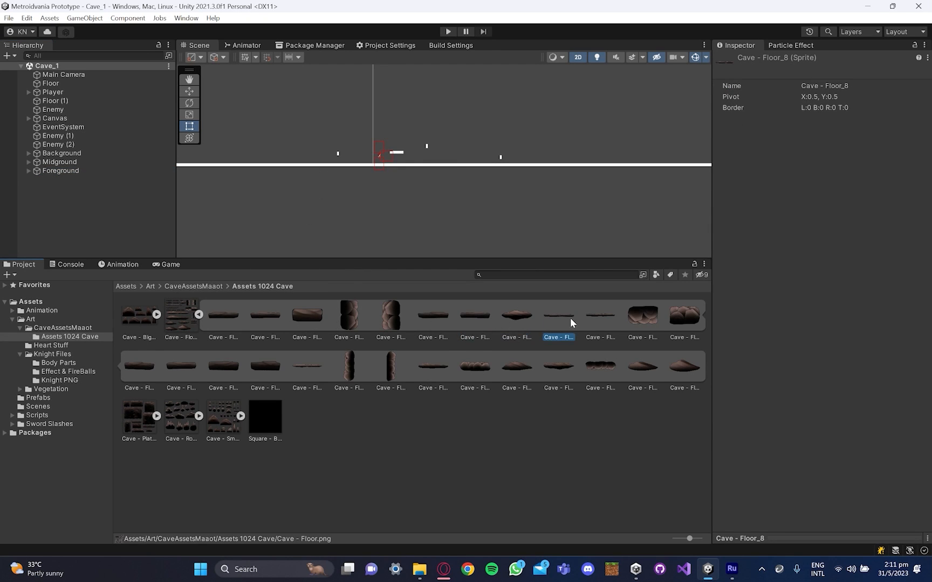
left_click_drag(550, 320, 75, 181)
left_click(812, 243)
left_click(828, 261)
left_click(118, 187)
key("ctrl+s")
left_click(456, 170)
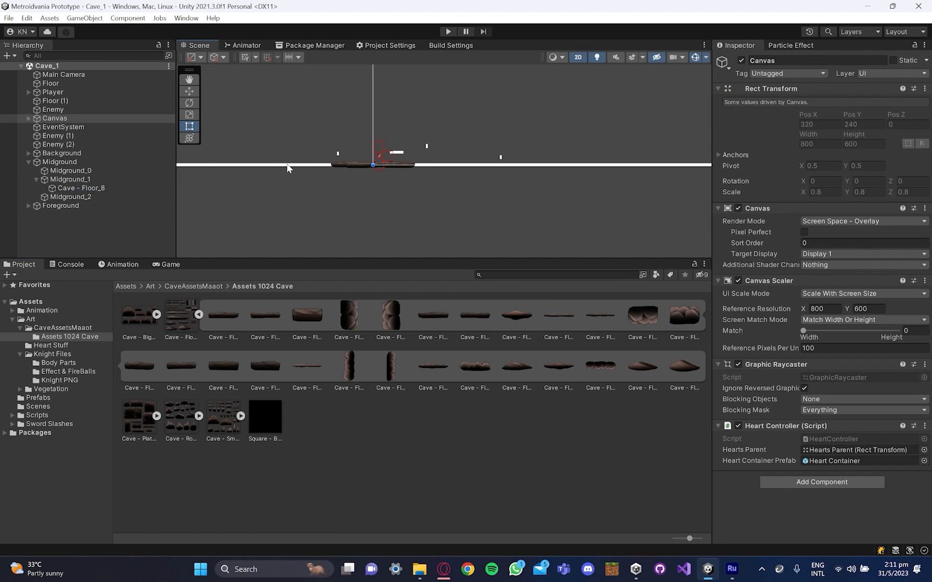
Step: Delete the old Floor (1) and Floor objects from the scene and save
left_click(65, 104)
key("Delete")
left_click(70, 84)
key("Delete")
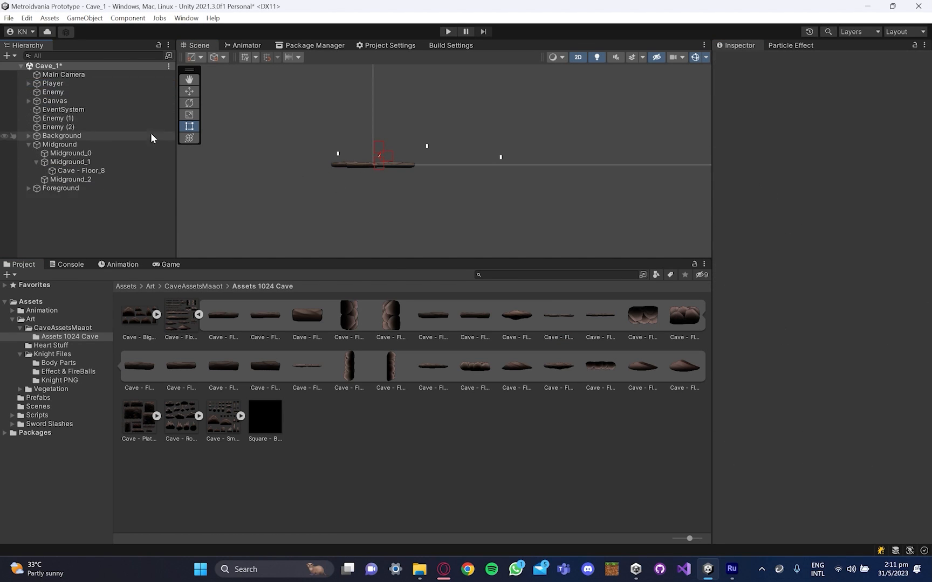
left_click(112, 170)
key("ctrl+s")
Step: Put Cave - Floor_8 on the Ground layer, add a Box Collider 2D to it, and save
key("f")
left_click(821, 307)
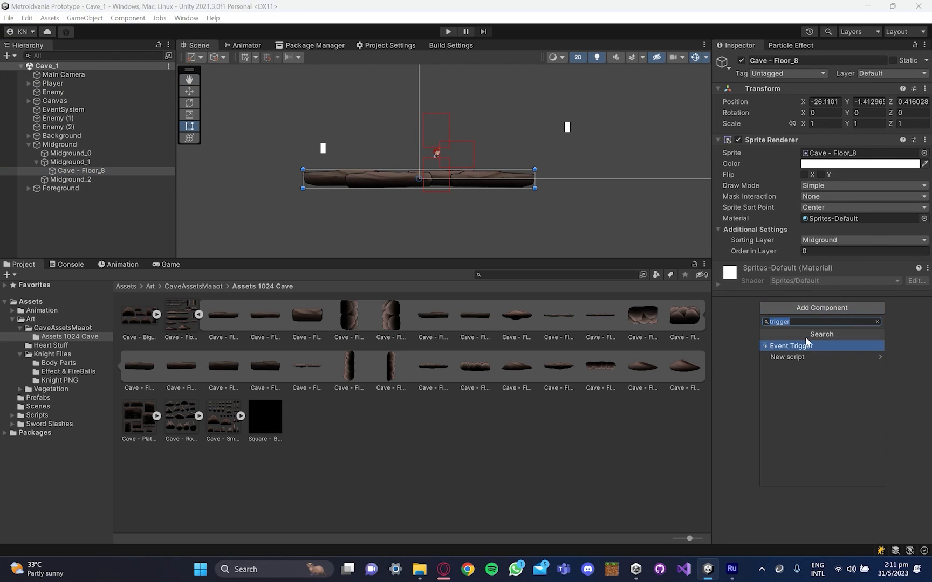
left_click(891, 73)
left_click(875, 124)
left_click(808, 308)
type("box")
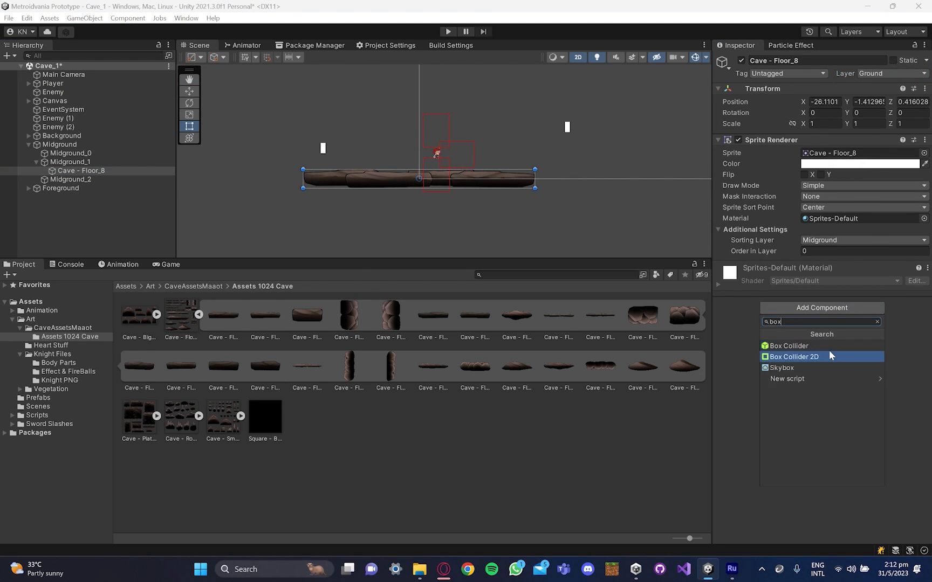
left_click(830, 356)
key("ctrl+s")
Step: Lower the top edge of the Cave - Floor_8 box collider to sit just below the sprite's uneven upper surface
left_click(808, 282)
scroll(452, 200, "up", 3)
left_click_drag(402, 151, 405, 161)
left_click_drag(579, 168, 580, 168)
key("ctrl+z")
left_click(398, 210)
left_click(447, 170)
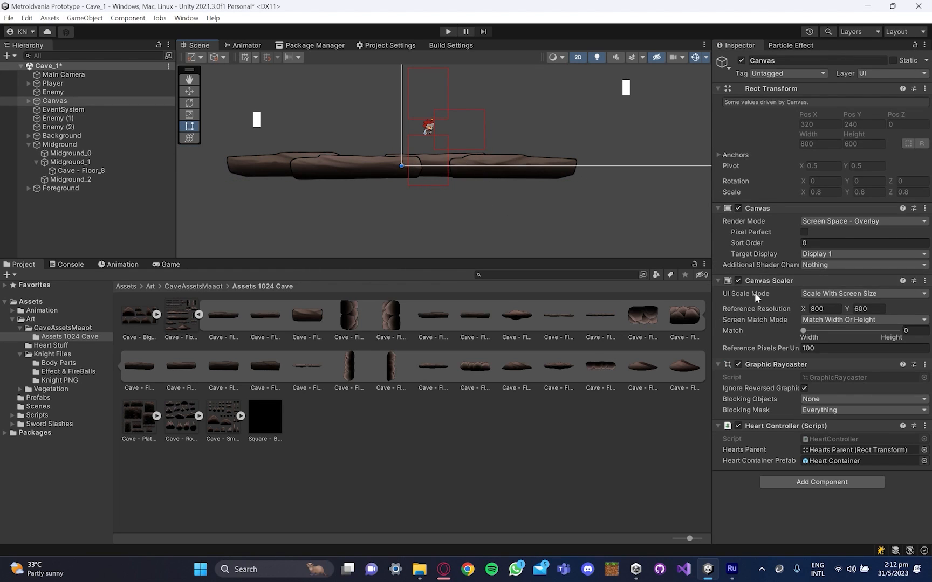
left_click(98, 173)
key("ctrl+z")
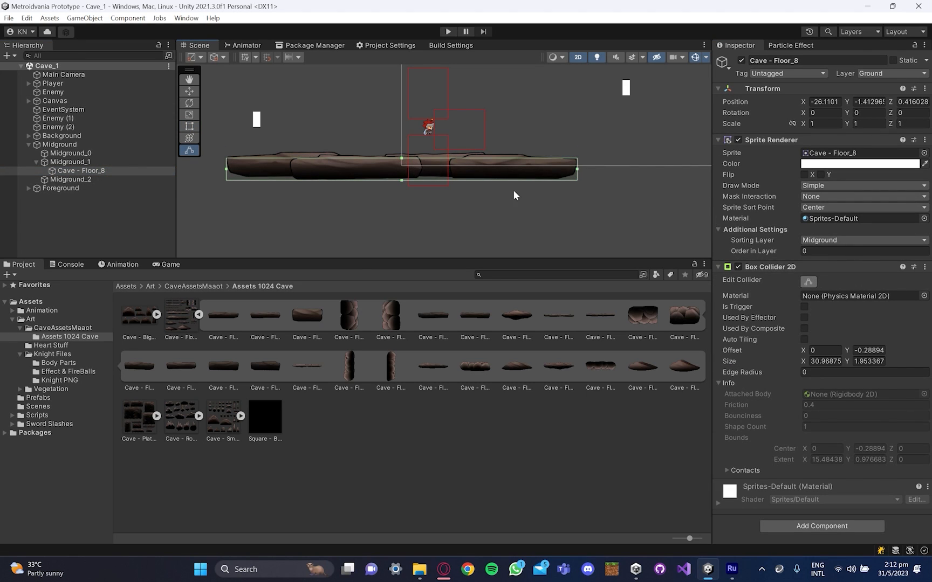
Step: Reset the position of Cave - Floor_8 to 0, 0, 0 and save the scene
scroll(323, 194, "down", 5)
left_click(823, 102)
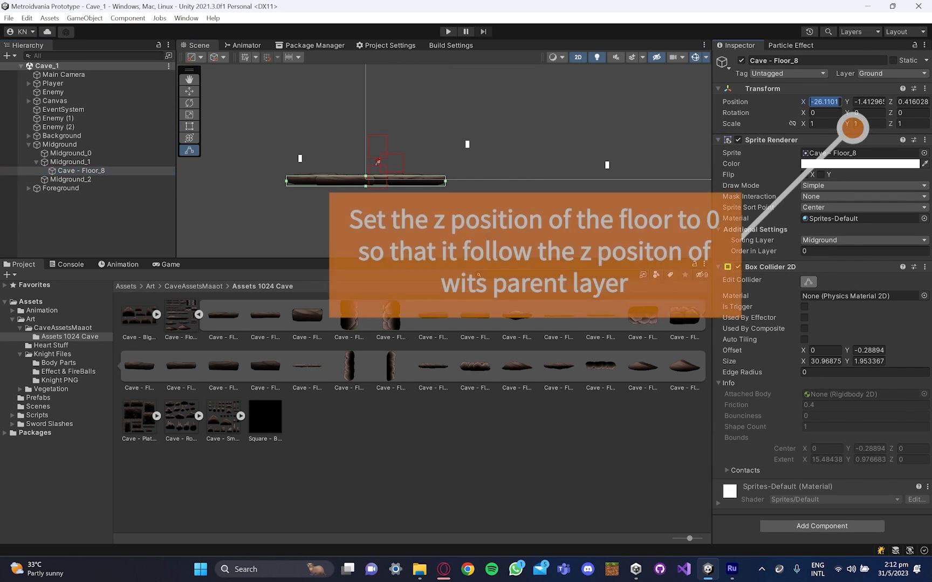
left_click(923, 90)
left_click(839, 100)
key("ctrl+s")
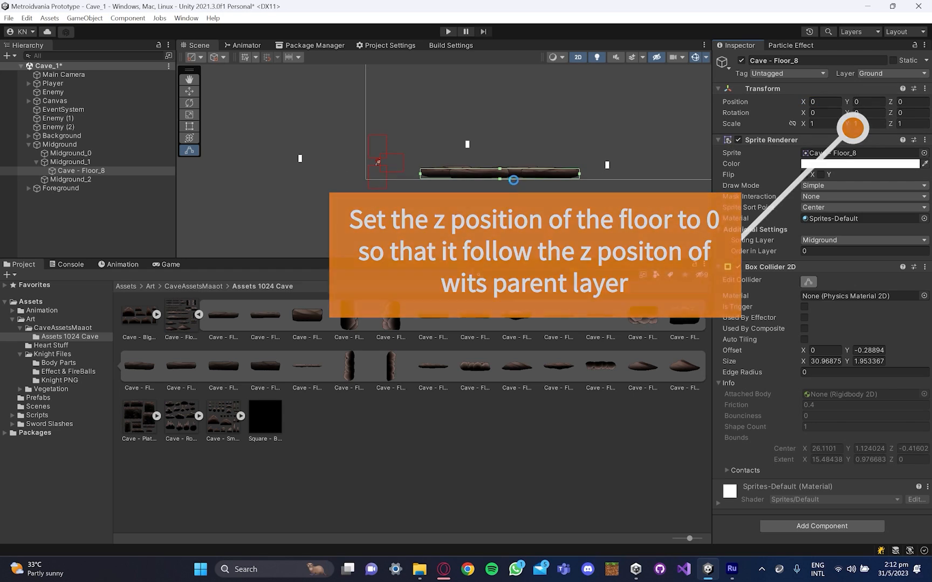
Step: Slide the Cave - Floor_8 piece along the X axis toward negative X to start the cave floor
left_click(482, 173)
left_click(482, 172)
left_click(108, 162)
left_click(105, 170)
key("w")
left_click_drag(547, 175, 280, 184)
Step: Duplicate the floor piece three times and line up the copies end to end along the X axis
key("ctrl+d")
key("ctrl+d")
middle_click_drag(280, 184, 436, 190)
key("ctrl+d")
left_click_drag(436, 190, 277, 184)
middle_click_drag(522, 164, 405, 174)
scroll(460, 177, "down", 6)
middle_click_drag(570, 182, 463, 185)
Step: Duplicate one more floor piece, swap its sprite to Cave - Floor_9, and move it past the floor's positive-X end
left_click(114, 197)
key("ctrl+d")
left_click_drag(601, 316, 862, 153)
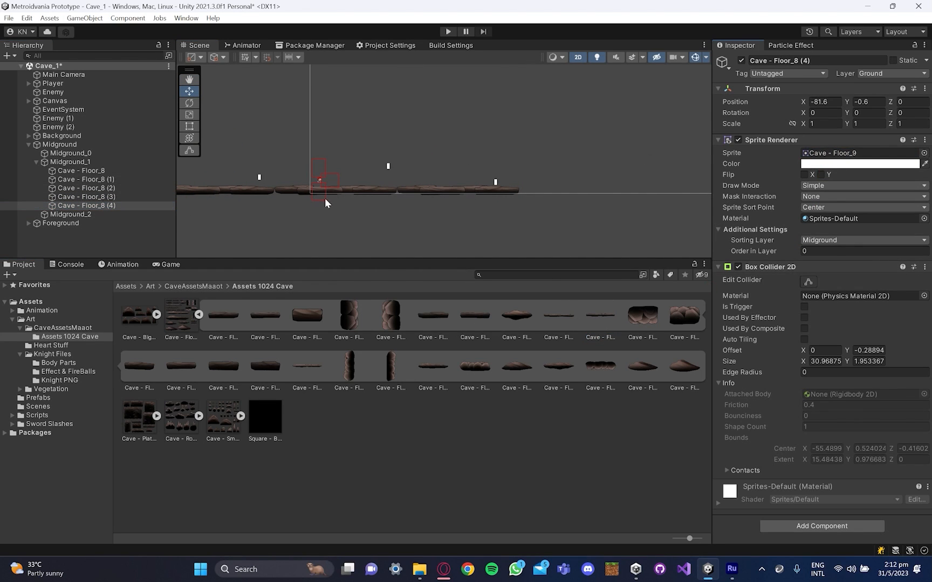
middle_click_drag(347, 202, 516, 182)
left_click_drag(300, 171, 761, 172)
middle_click_drag(699, 180, 407, 213)
Step: Set the Cave - Floor_8 (4) collider's X size to 24.39 and slide the piece to about X 39.34
scroll(408, 213, "up", 6)
left_click_drag(485, 193, 576, 195)
left_click(808, 281)
left_click_drag(804, 361, 680, 350)
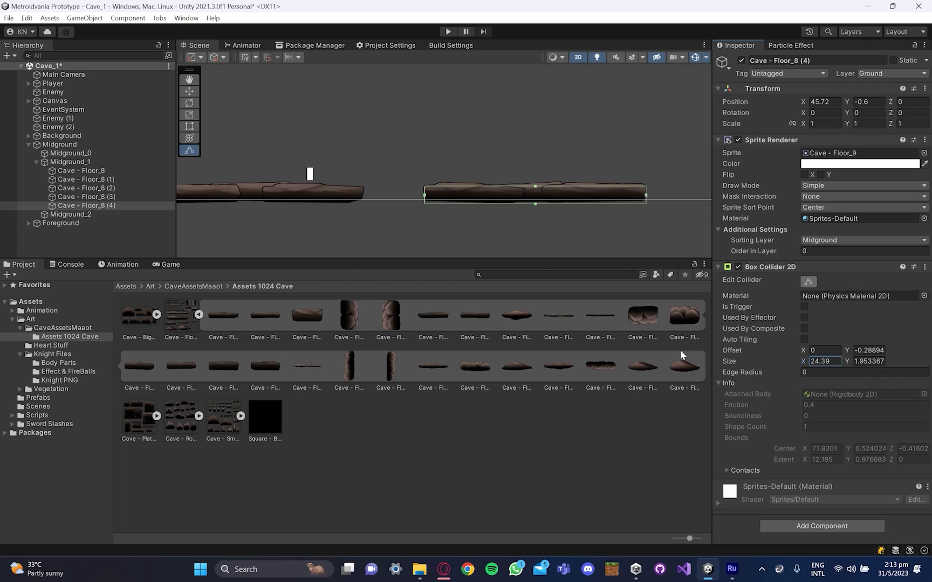
key("w")
left_click_drag(568, 196, 515, 199)
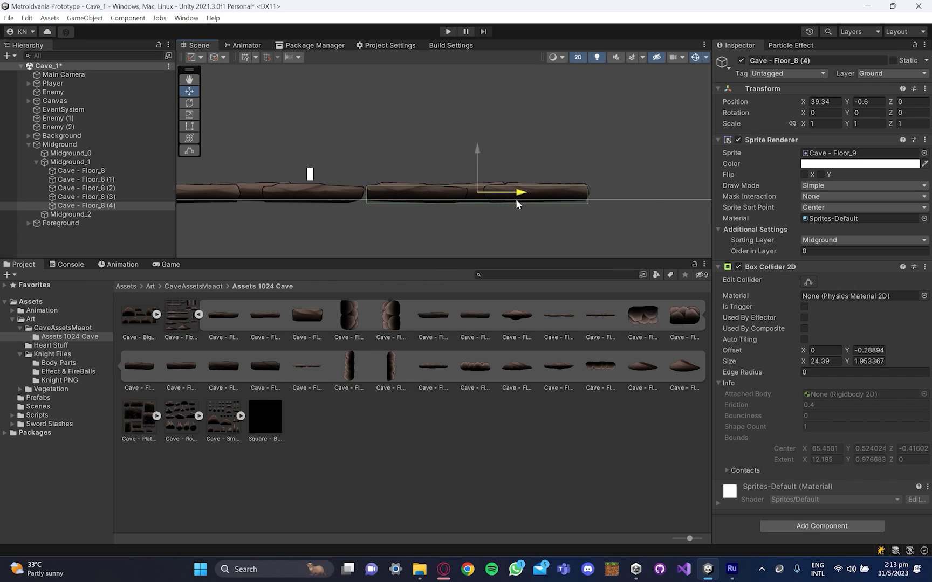
Step: Compare the floor pieces' collider outlines and nudge Cave - Floor_8 (4) to meet the adjoining piece
scroll(490, 219, "down", 2)
middle_click_drag(491, 218, 637, 208)
scroll(272, 213, "down", 6)
left_click_drag(225, 208, 546, 195)
left_click_drag(205, 172, 590, 206)
left_click(548, 194)
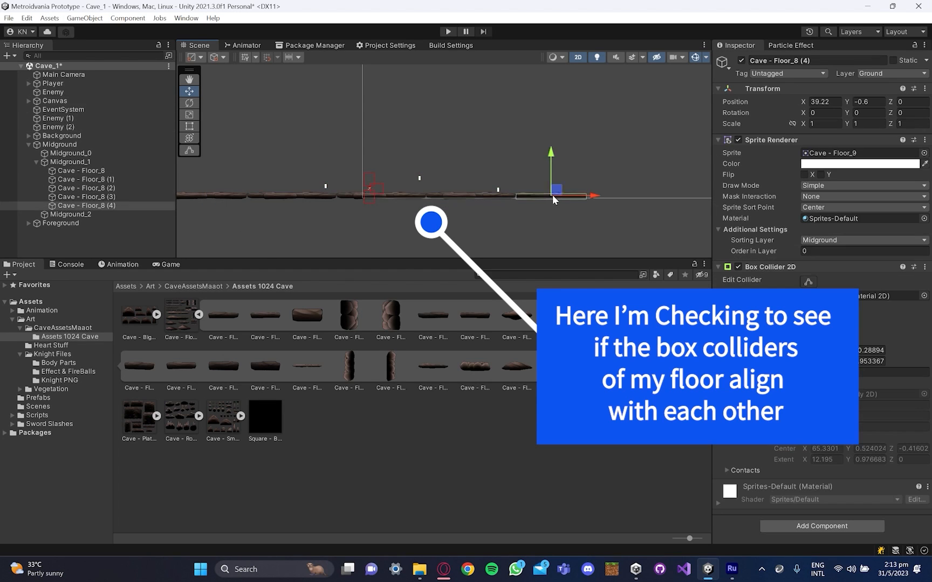
scroll(548, 194, "up", 5)
left_click_drag(598, 184, 604, 184)
left_click(602, 163)
left_click(575, 181)
left_click_drag(804, 361, 805, 361)
Step: Examine the whole floor to check that the box colliders of all pieces align with each other
scroll(503, 139, "down", 5)
left_click_drag(305, 212, 626, 169)
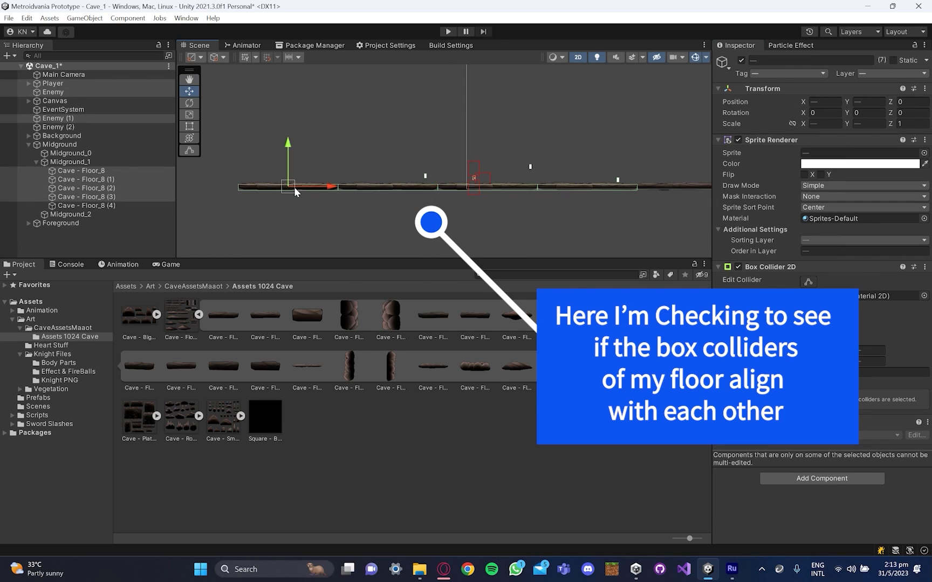
middle_click_drag(660, 187, 567, 189)
left_click_drag(567, 204, 579, 139, "shift")
mouse_move(421, 215)
middle_mouse_down()
mouse_move(524, 207)
mouse_move(501, 215)
middle_mouse_up()
left_click(547, 193)
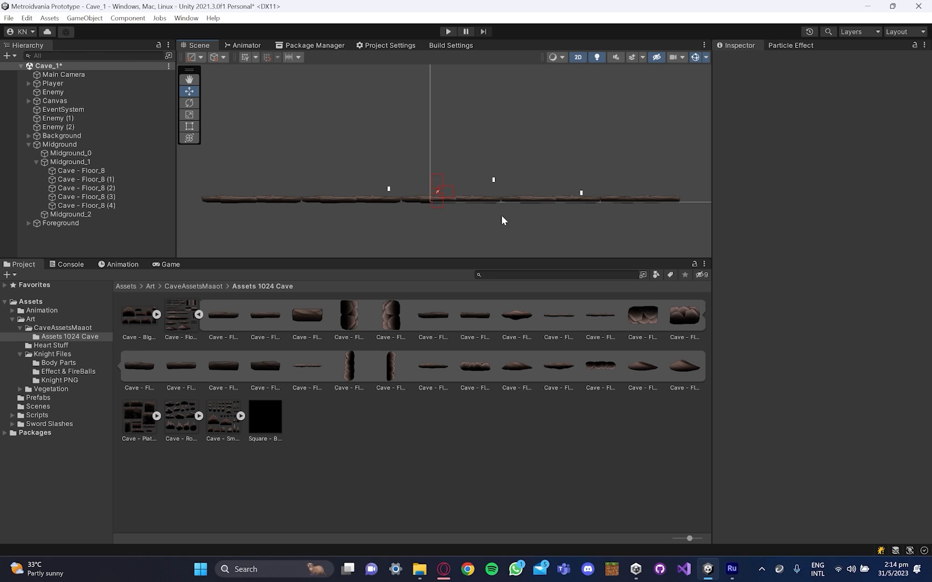
middle_click_drag(639, 150, 511, 153)
scroll(523, 158, "up", 2)
middle_click_drag(452, 174, 681, 151)
scroll(681, 150, "up", 6)
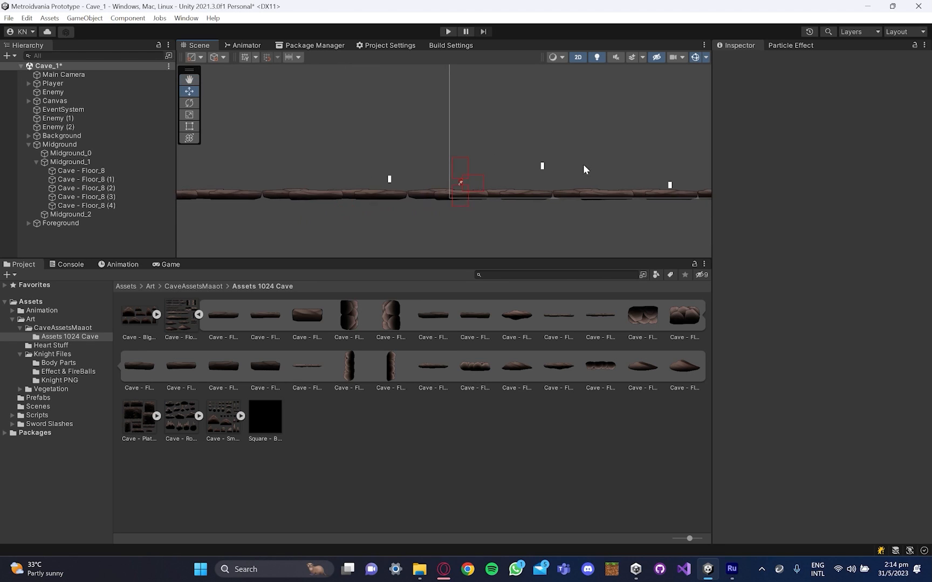
middle_click_drag(356, 179, 493, 168)
scroll(494, 168, "up", 9)
scroll(483, 171, "down", 5)
Step: Set the Main Camera's clear flags to Solid Color with a black background, and save the scene
left_click(36, 161)
left_click(198, 314)
left_click(64, 74)
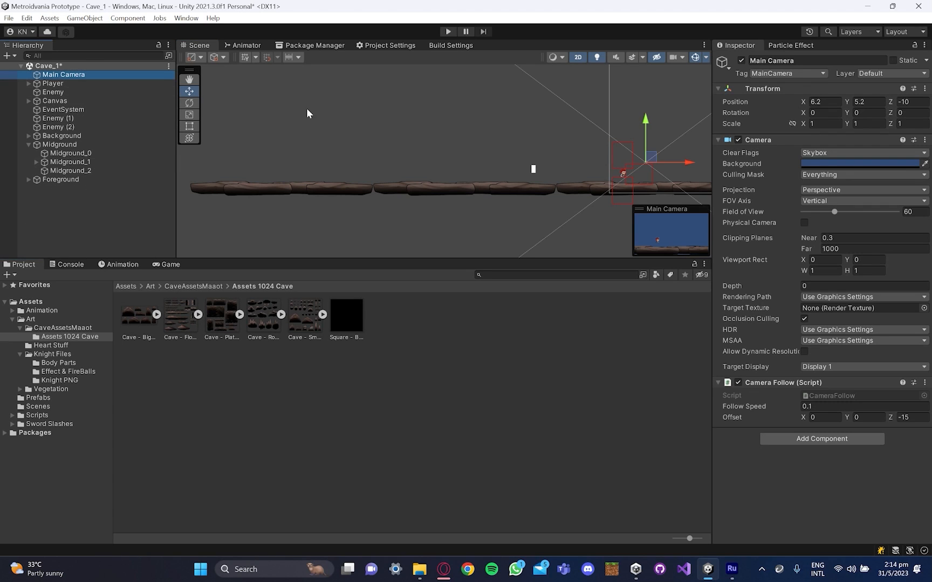
left_click(852, 153)
left_click(841, 176)
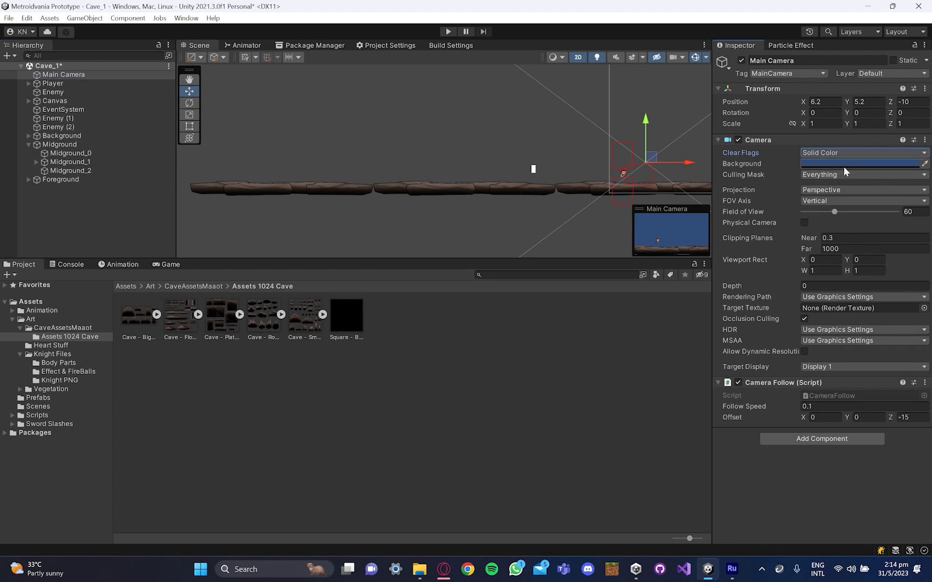
left_click(842, 165)
left_click(921, 161)
middle_click_drag(530, 236, 437, 196)
key("ctrl+s")
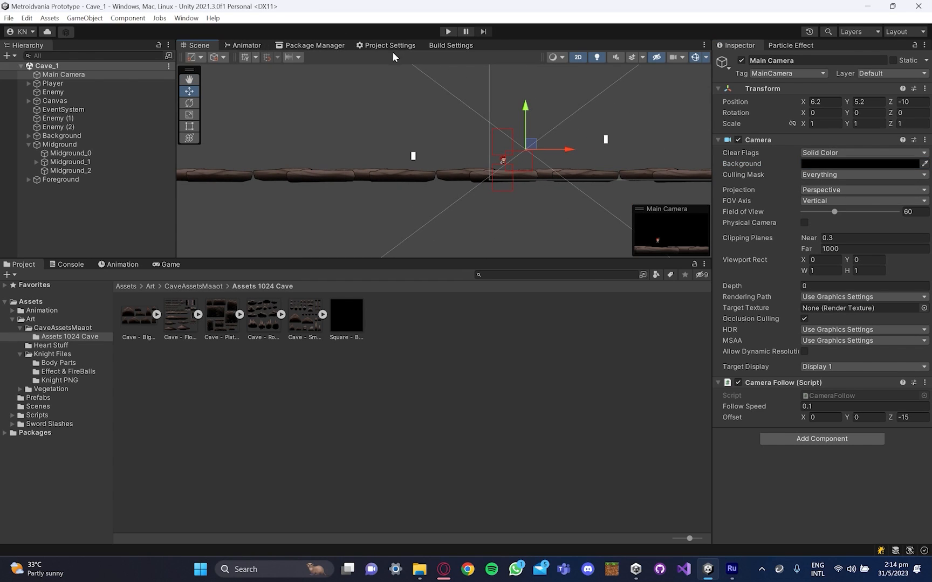
left_click(168, 264)
Step: Add the Cave - RockCombinations1_1 sprite under Midground_2 with sorting layer Midground and order in layer 2
left_click_drag(349, 315, 91, 171)
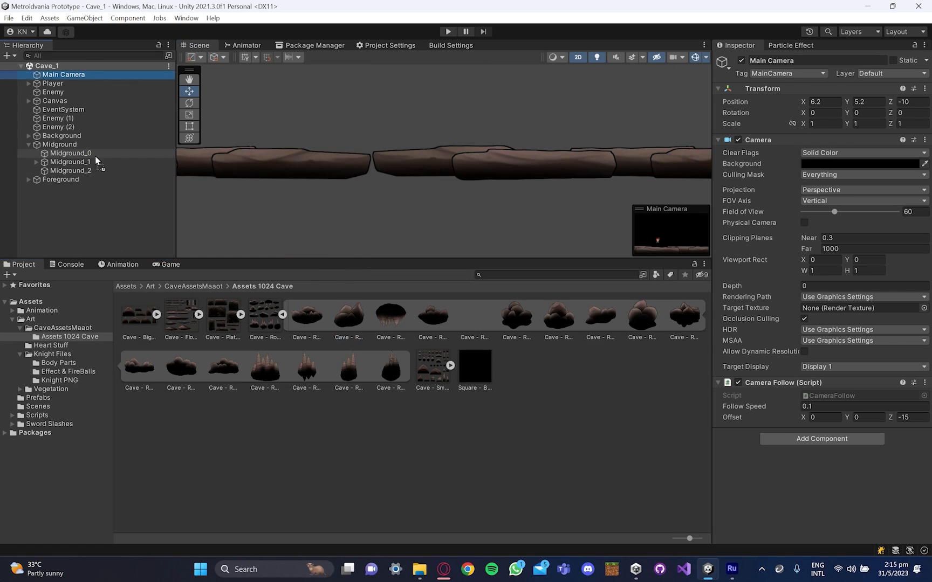
scroll(378, 183, "down", 5)
left_click_drag(534, 182, 351, 184)
left_click(862, 240)
left_click(832, 273)
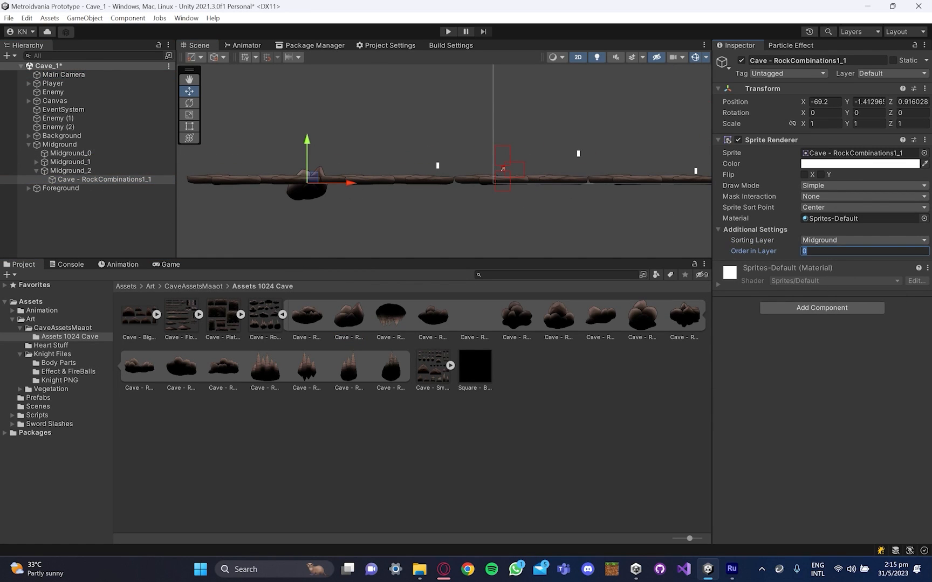
type("2")
Step: Raise the rock slightly and try uniform scales of 0.5 and 0.75 on it
scroll(323, 182, "up", 5)
left_click_drag(291, 149, 290, 136)
left_click(792, 124)
left_click(823, 123)
type("0.5")
key("ctrl+s")
left_click(801, 124)
type("0.75")
Step: Reset the position of Cave - RockCombinations1_1 and slide it back along the floor
left_click(910, 101)
left_click(924, 89)
left_click(857, 99)
scroll(343, 129, "down", 5)
left_click_drag(680, 152, 513, 153)
Step: Link the rock's scale axes, set its scale to 0.75, and save
left_click(803, 123)
type("1")
left_click(791, 124)
left_click(803, 123)
type("0.75")
key("ctrl+s")
Step: Settle the rock into the floor on the player's negative-X side, save, and test the scene in play mode
scroll(301, 137, "up", 4)
left_click_drag(584, 161, 357, 161)
mouse_move(347, 121)
left_mouse_down()
mouse_move(347, 137)
mouse_move(347, 125)
left_mouse_up()
key("ctrl+s")
left_click(166, 264)
left_click(446, 31)
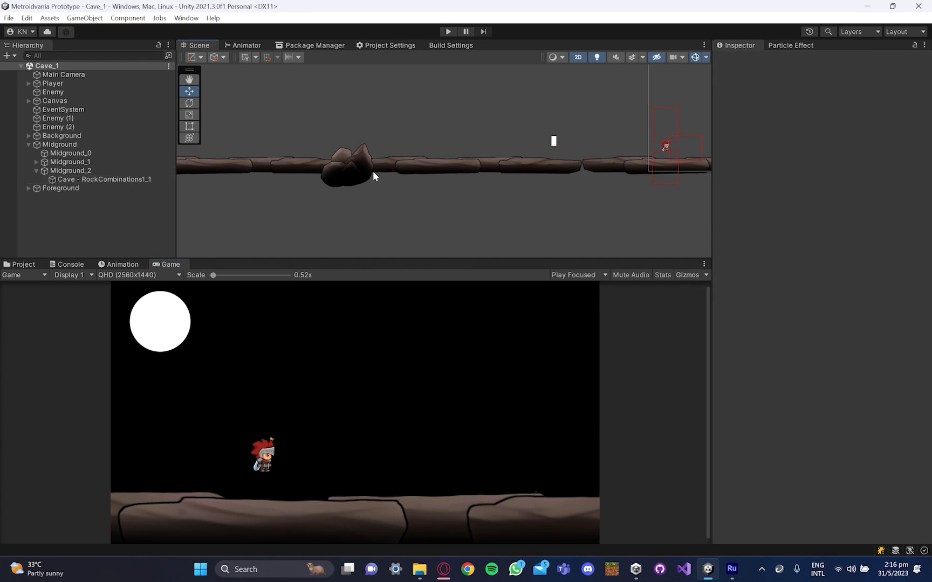
Step: Try placing the spiky Cave - RockCombinations1_14 sprite on the floor between the existing rock and the player
left_click_drag(306, 366, 401, 142)
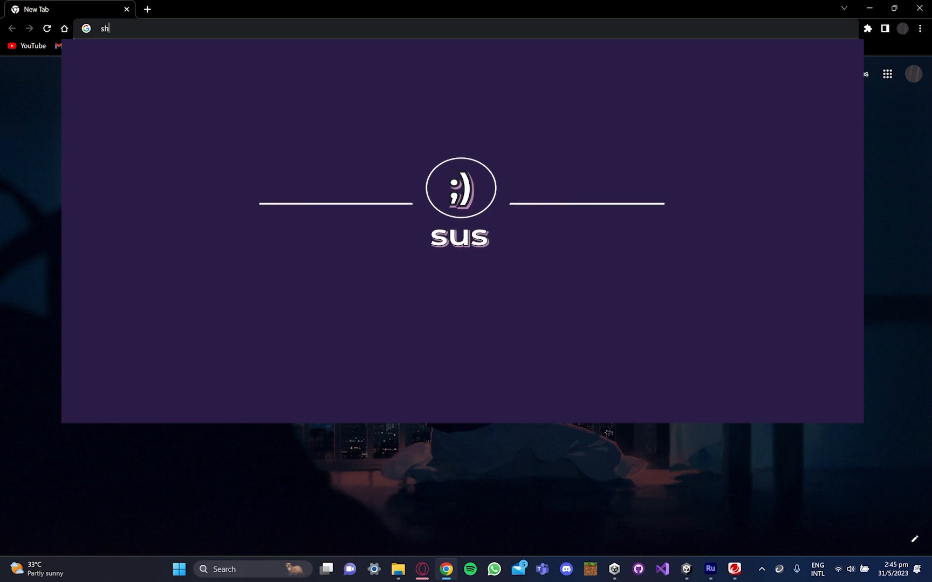
Step: In Chrome, search Google for "sharp cave ground things" and look through the results for the name of these formations
type("a")
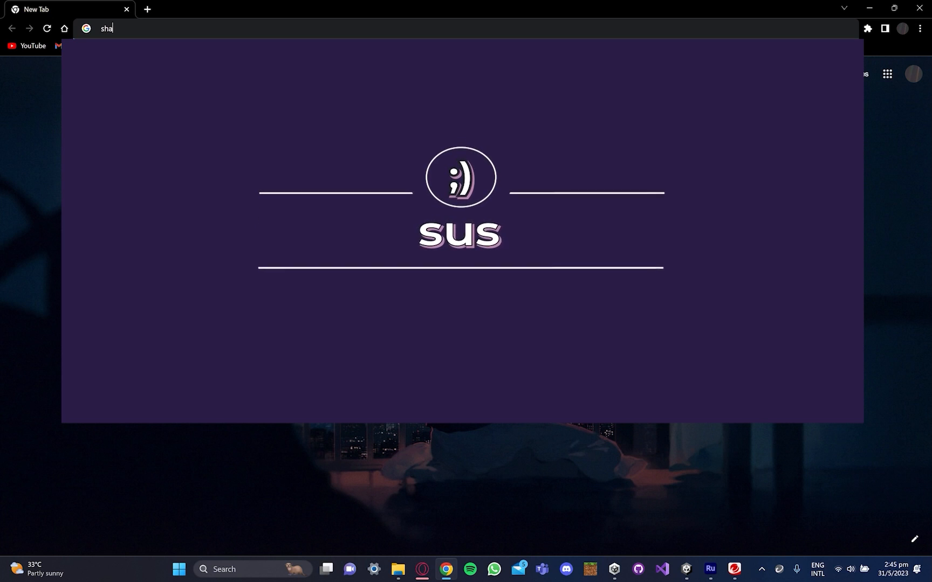
type("rp cave ground things")
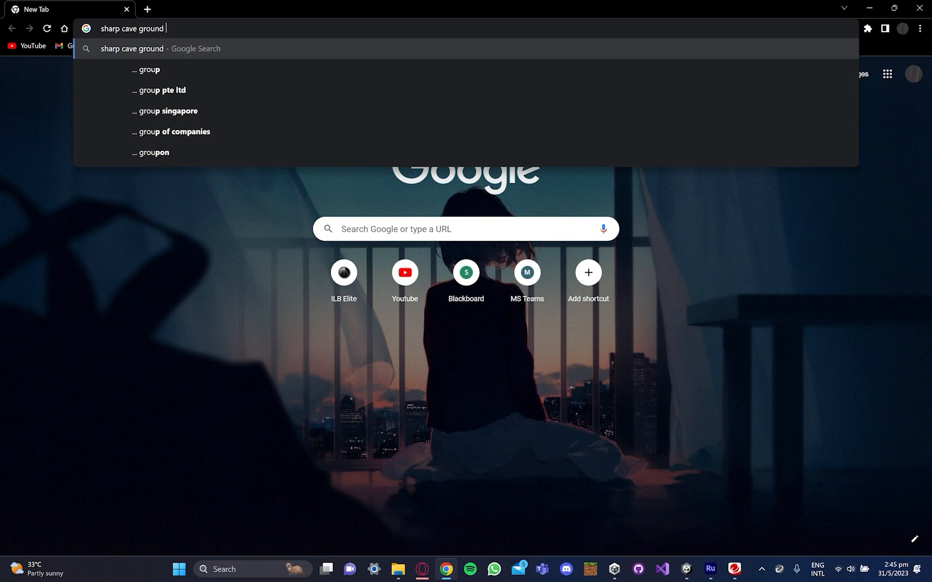
key("Return")
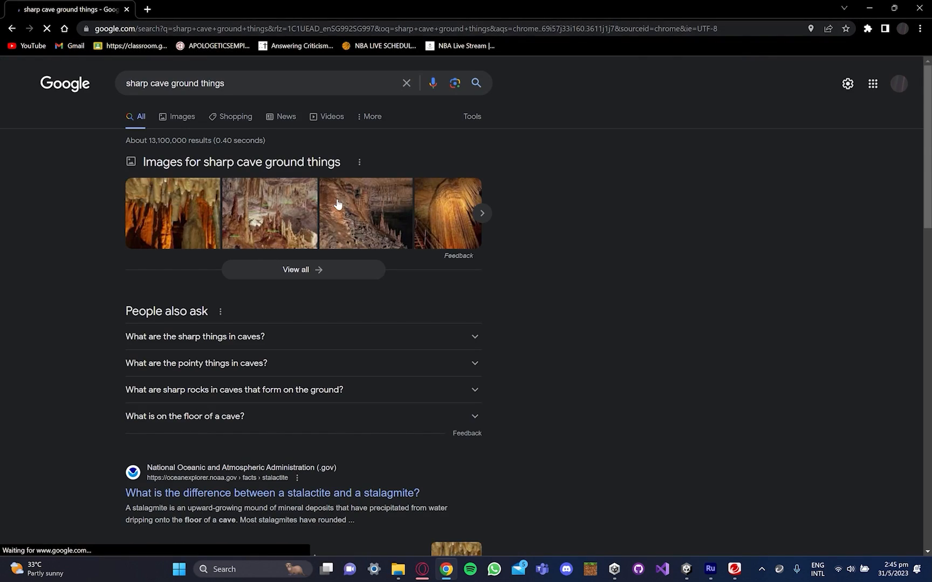
scroll(337, 201, "down", 6)
scroll(338, 203, "down", 1)
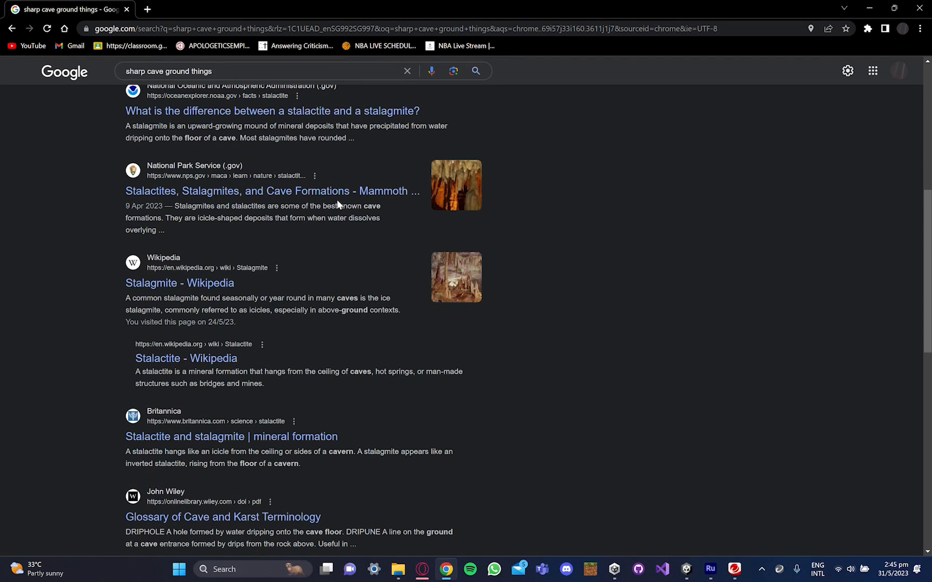
left_click_drag(121, 281, 177, 282)
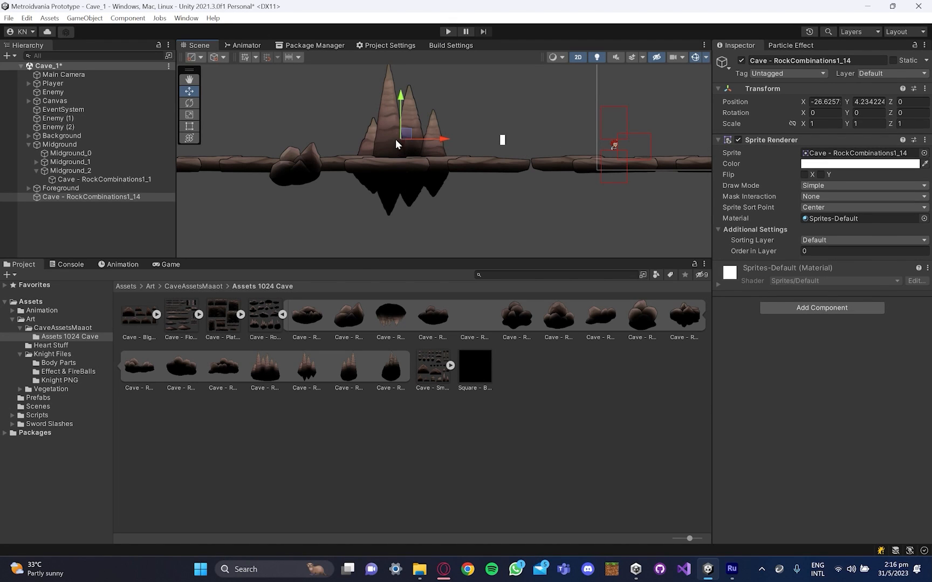
Step: Back in Unity, delete the spiky rock, add Cave - RockCombinations1_14 again, and move it to about X -9.94, Y 3.57
key("Delete")
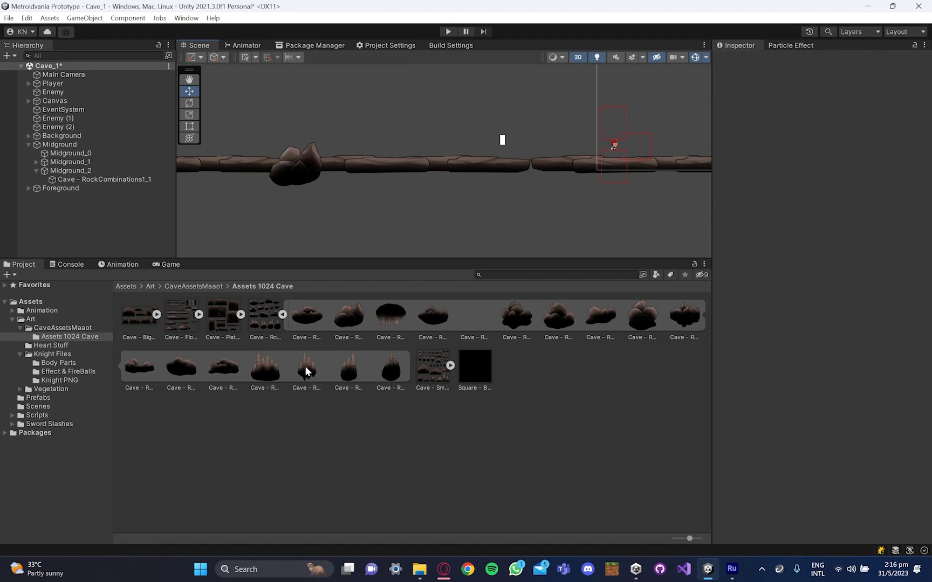
left_click_drag(309, 368, 581, 202)
middle_click_drag(516, 181, 433, 195)
left_click(333, 181)
left_click(551, 211)
left_click_drag(551, 210, 490, 161)
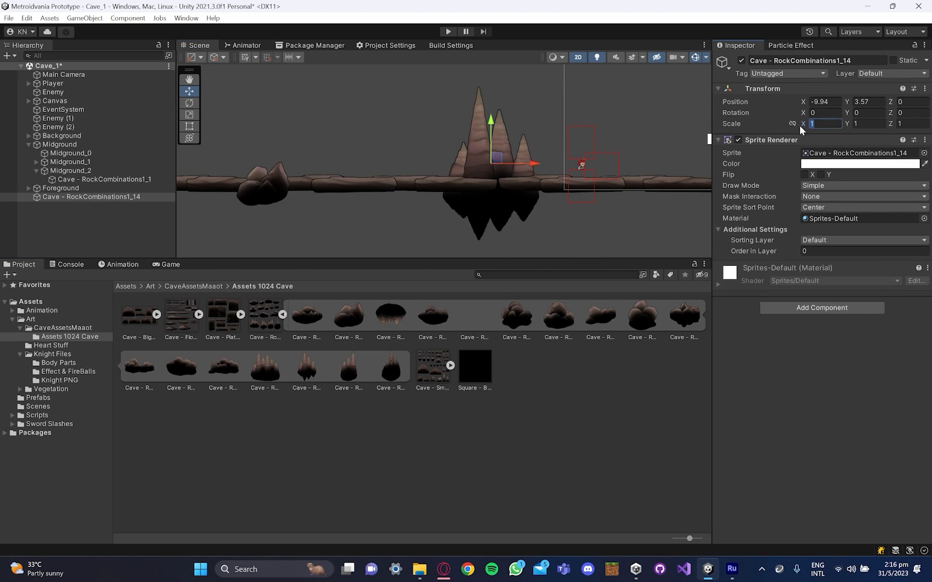
Step: Scale Cave - RockCombinations1_14 uniformly to 0.5 and nest it under Midground_2
type(".5")
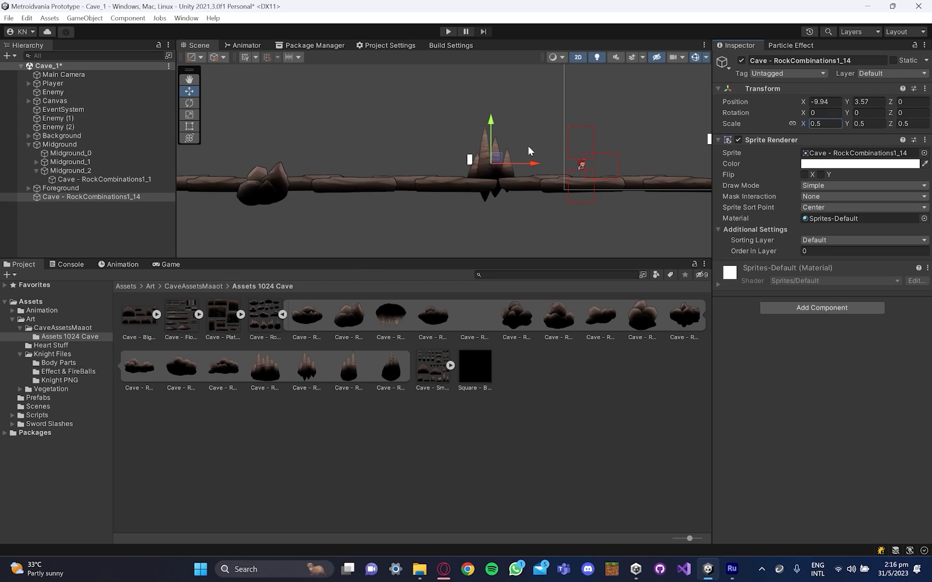
left_click(924, 89)
double_click(816, 101)
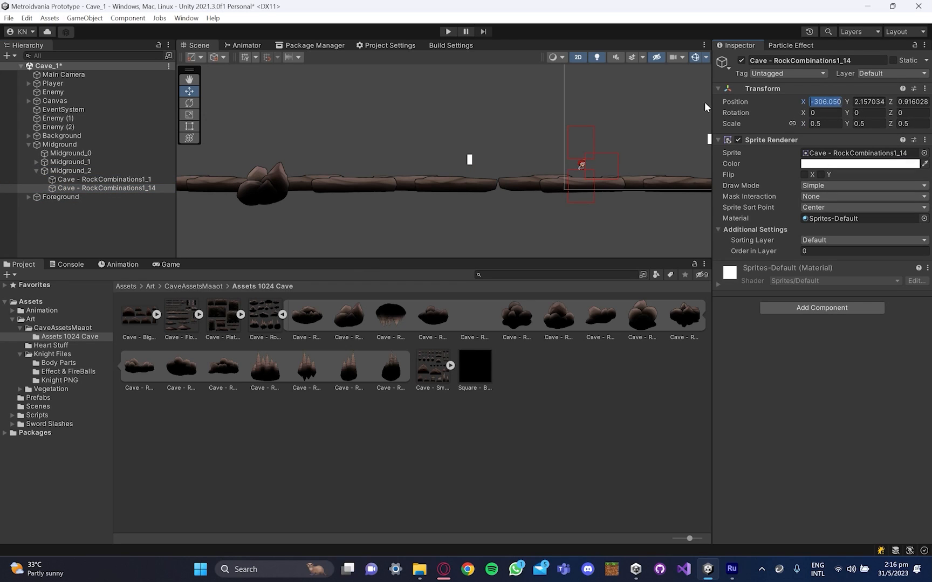
Step: Assign the spiky rock to the Midground sorting layer with order in layer 2 and slide it along the floor
left_click(863, 240)
left_click(828, 272)
left_click(863, 251)
left_click_drag(684, 167, 484, 180)
type("2")
Step: Add the Cave - RockCombinations1_9 sprite to the scene as another rock on the cave floor
left_click(119, 170)
left_click(107, 188)
left_click_drag(668, 323, 442, 160)
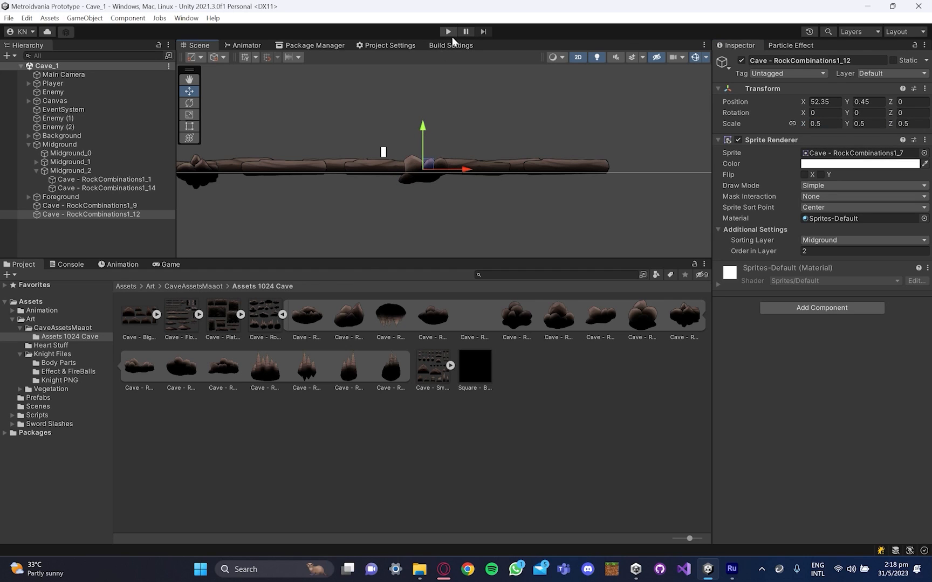
left_click(212, 220)
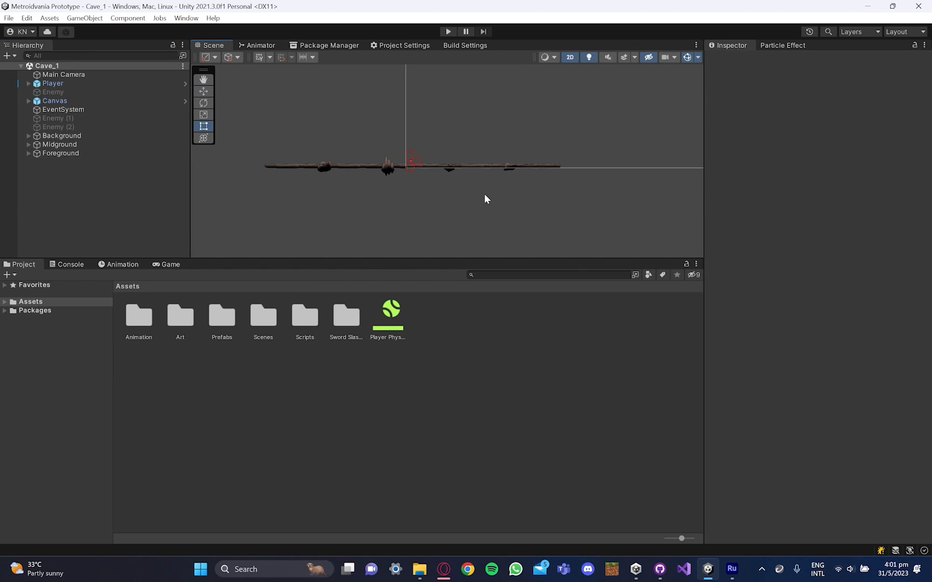
Step: Play-test the scene by running the character back and forth along the cave floor and attacking once, and stop the game
left_click(456, 30)
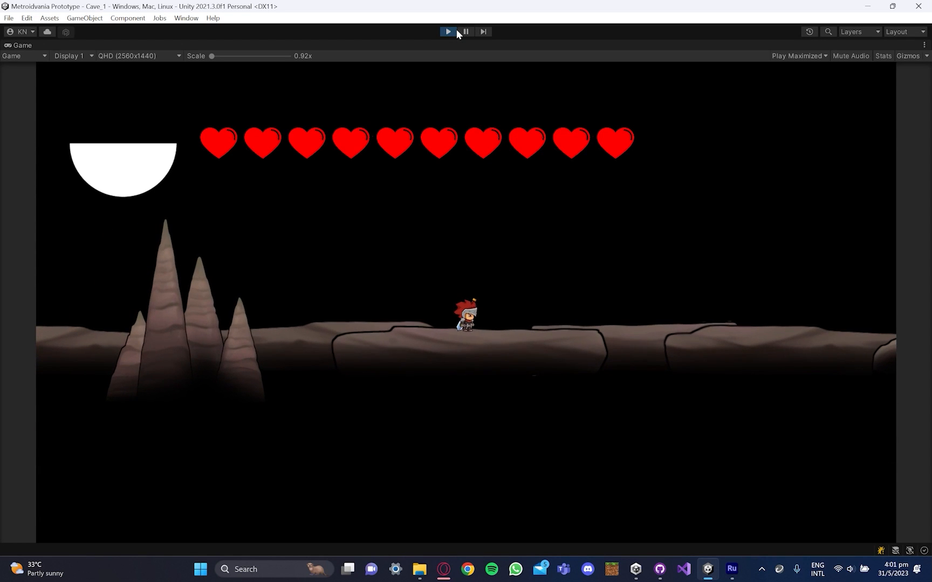
key("d")
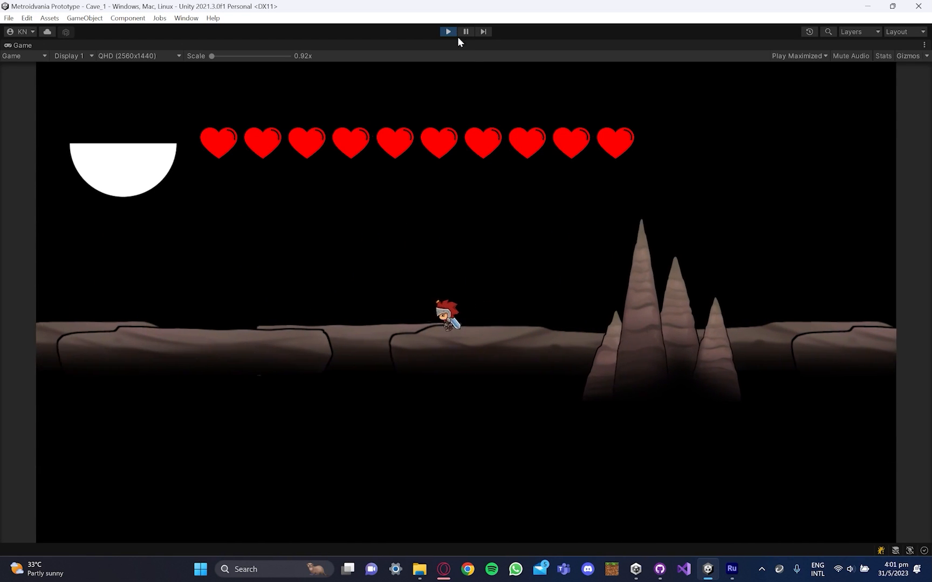
key("a")
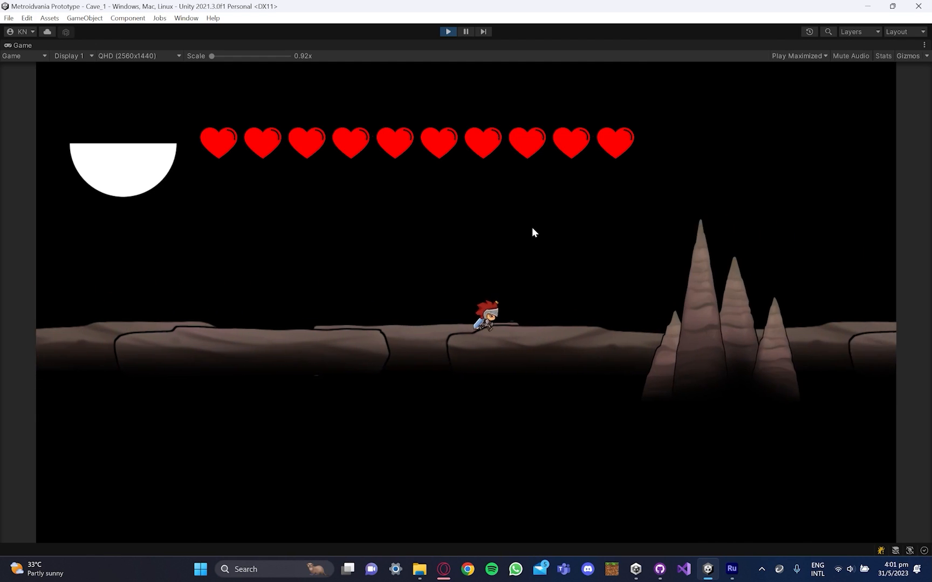
key("d")
left_click(531, 228)
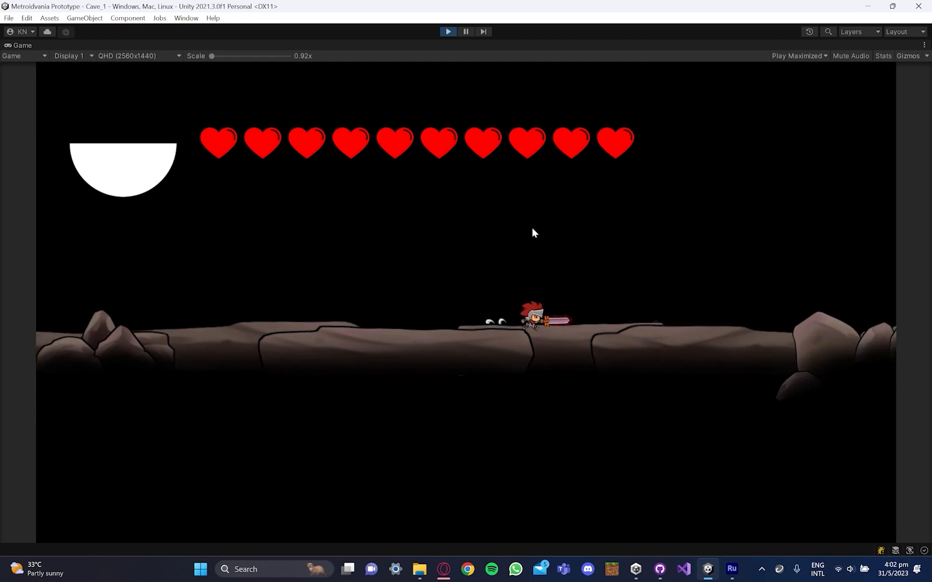
key("a")
left_click(447, 31)
Step: Add the Cave - Floor_18 sprite under Midground_1 as a vertical wall at the floor's left end and give it a Box Collider 2D
left_click(173, 314)
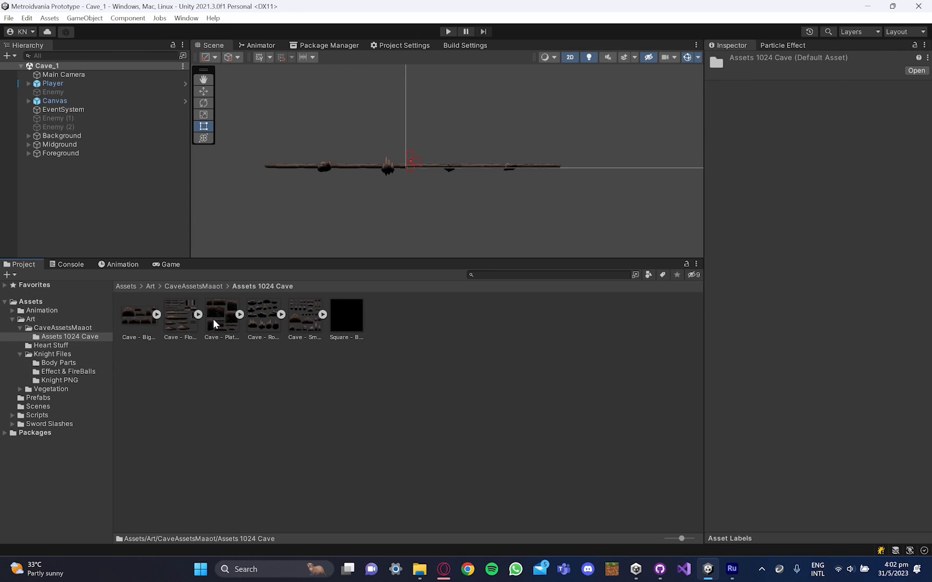
left_click(198, 315)
left_click_drag(452, 366, 268, 153)
scroll(263, 151, "up", 15)
left_click_drag(46, 163, 59, 162)
left_click(833, 240)
left_click(135, 223)
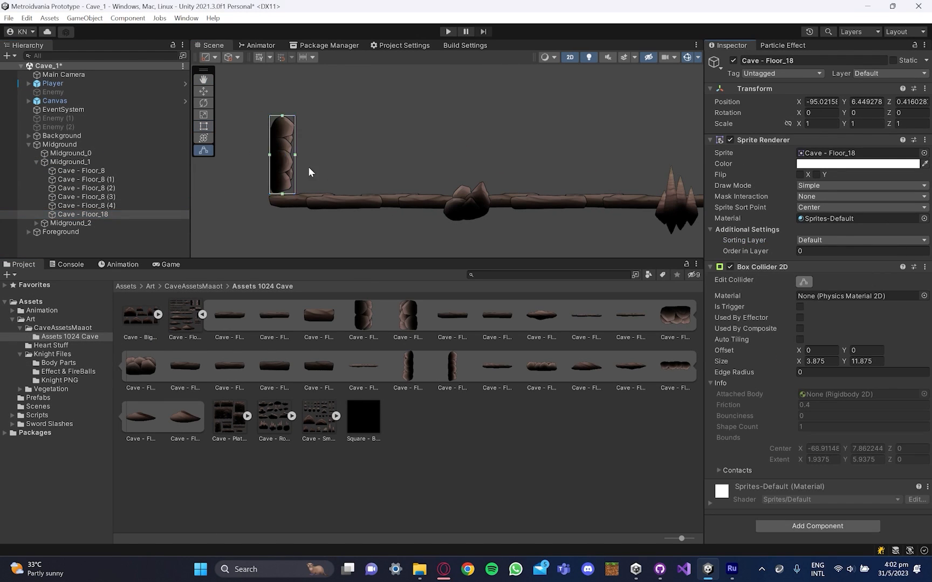
Step: Narrow the Cave - Floor_18 box collider to about 2.92 wide and stack copies of the piece to raise the left wall
left_click_drag(294, 154, 288, 155)
scroll(362, 173, "up", 2)
middle_click_drag(363, 172, 489, 200)
key("w")
mouse_move(380, 135)
left_mouse_down()
mouse_move(376, 150)
mouse_move(376, 134)
left_mouse_up()
middle_click_drag(420, 154, 383, 176)
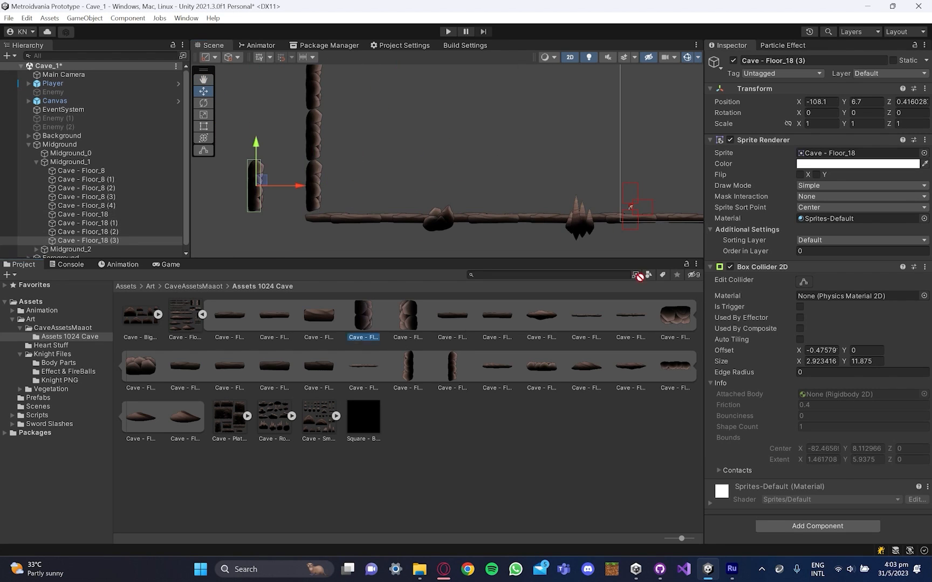
Step: Place Cave - Floor_3 rocks beside the left wall at X -97.22 and assign the wall pieces to the Midground sorting layer
scroll(324, 151, "up", 3)
left_click_drag(323, 150, 324, 118)
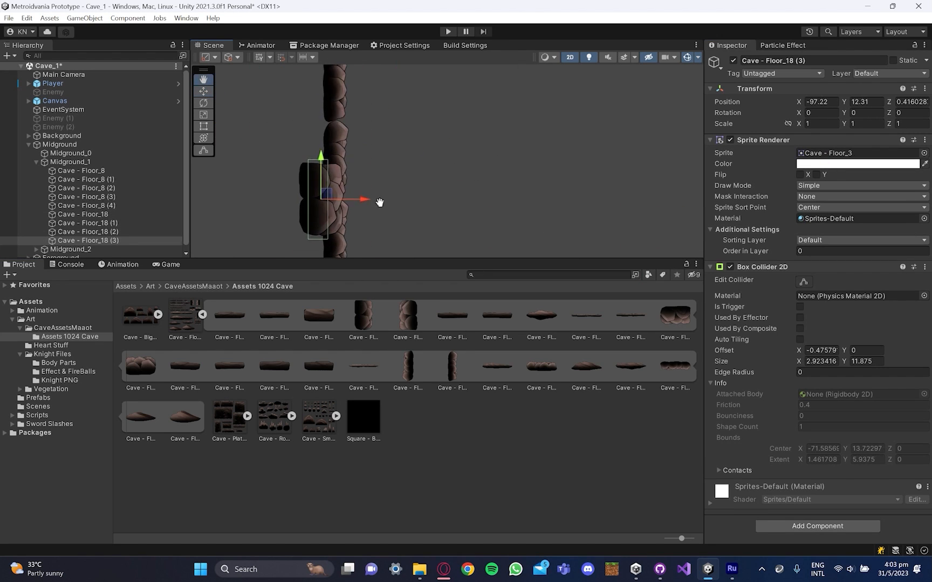
left_click(823, 241)
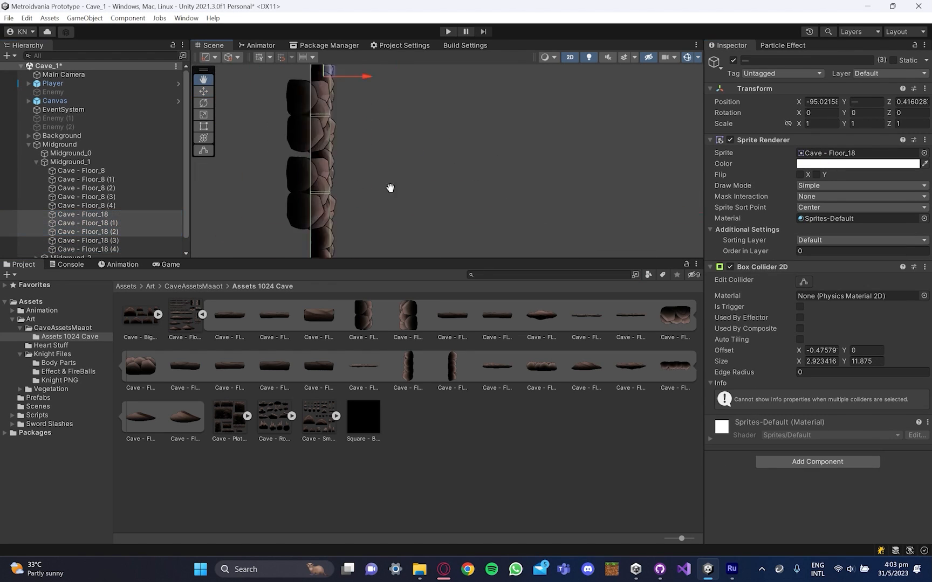
middle_click_drag(388, 187, 406, 214)
scroll(353, 113, "down", 3)
left_click(330, 186)
left_click(861, 240)
left_click(842, 279)
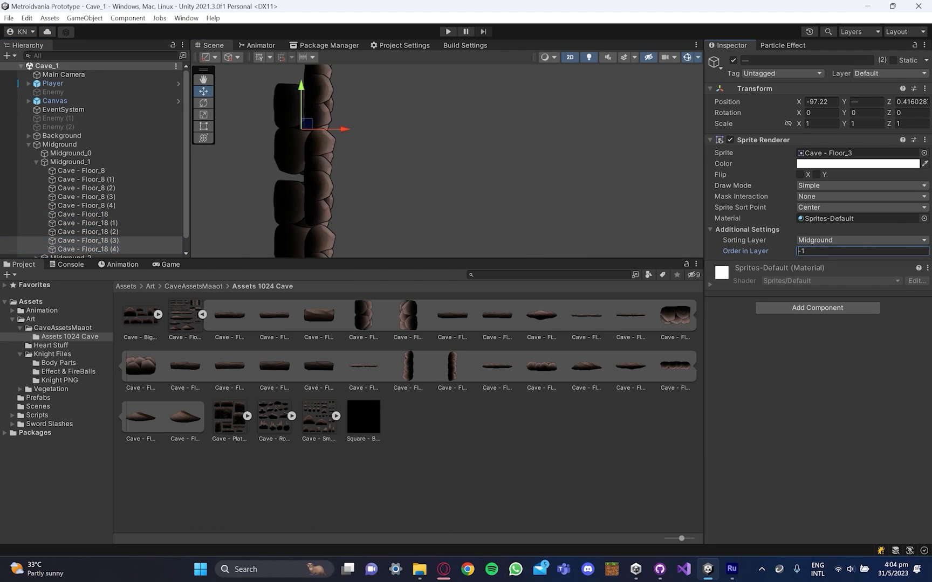
Step: Build the right wall at the floor's end from stacked Cave - Floor_17 sprites, each with a Box Collider 2D about 3.12 wide
middle_click_drag(431, 208, 348, 212)
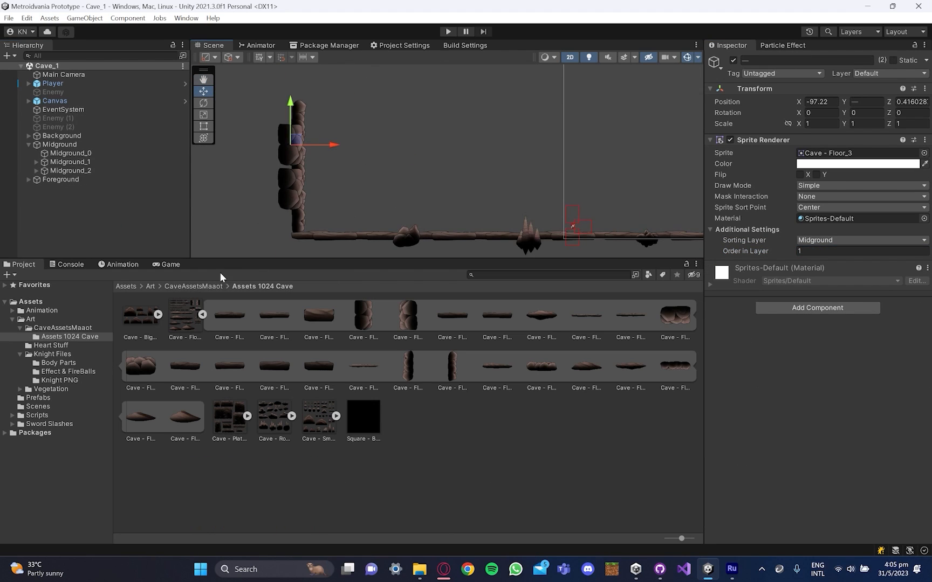
left_click(114, 202, "shift")
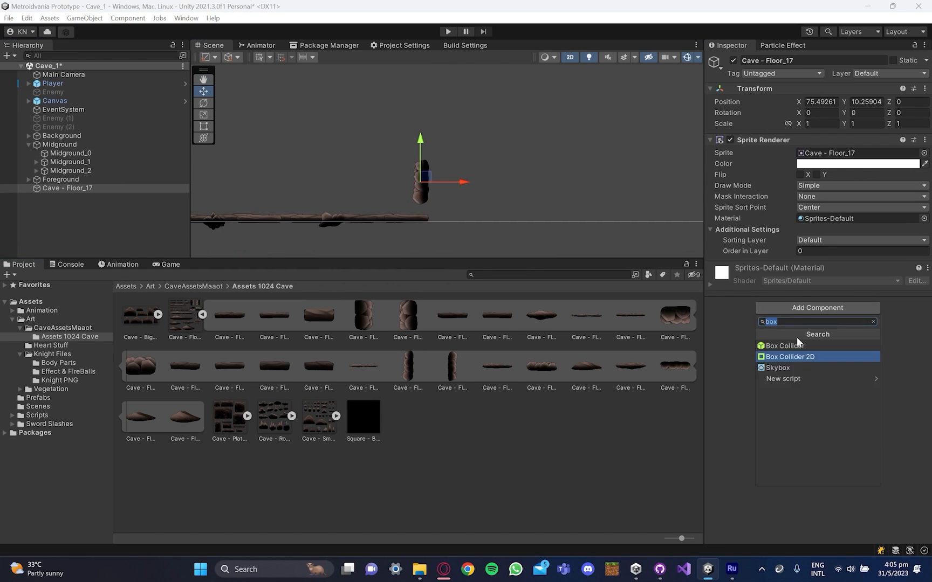
left_click(790, 357)
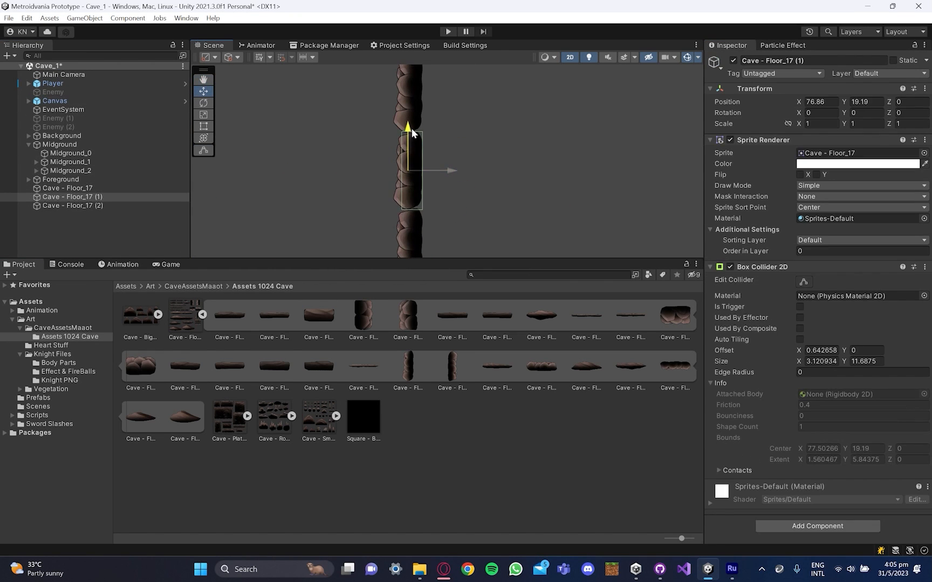
left_click_drag(323, 79, 447, 236)
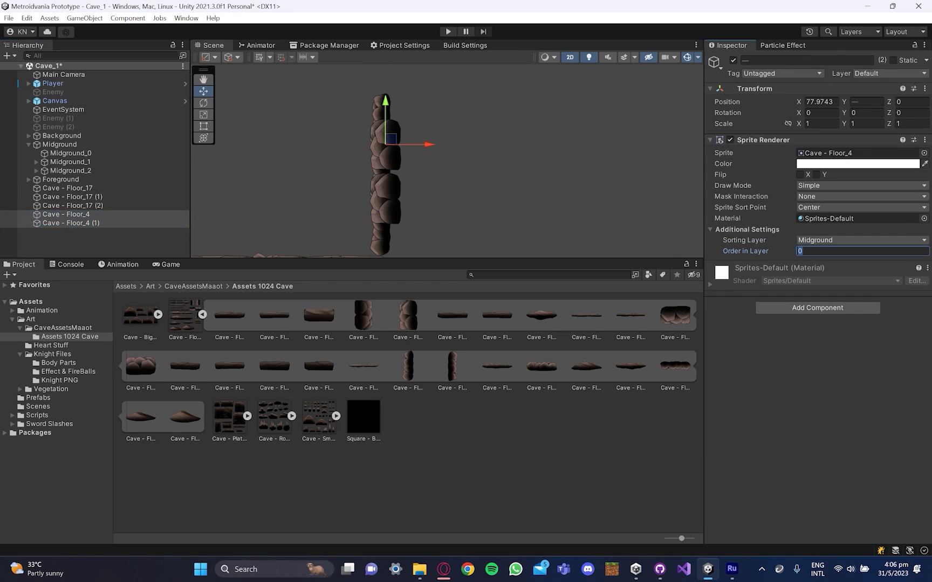
Step: Nest the right wall's Cave - Floor_17 and Cave - Floor_4 pieces under Midground_1
left_click(70, 188, "shift")
left_click_drag(70, 189, 70, 163)
left_click(81, 193)
left_click(81, 158, "shift")
left_click(81, 236)
left_click(81, 113, "shift")
scroll(495, 188, "down", 4)
left_click(519, 180)
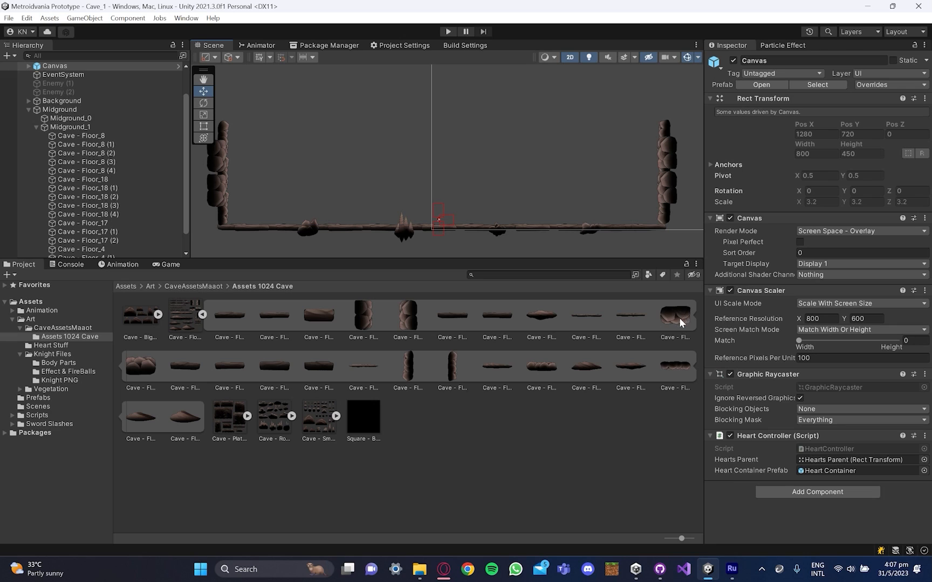
left_click_drag(234, 113, 236, 110)
scroll(236, 110, "up", 3)
left_click_drag(271, 143, 274, 138)
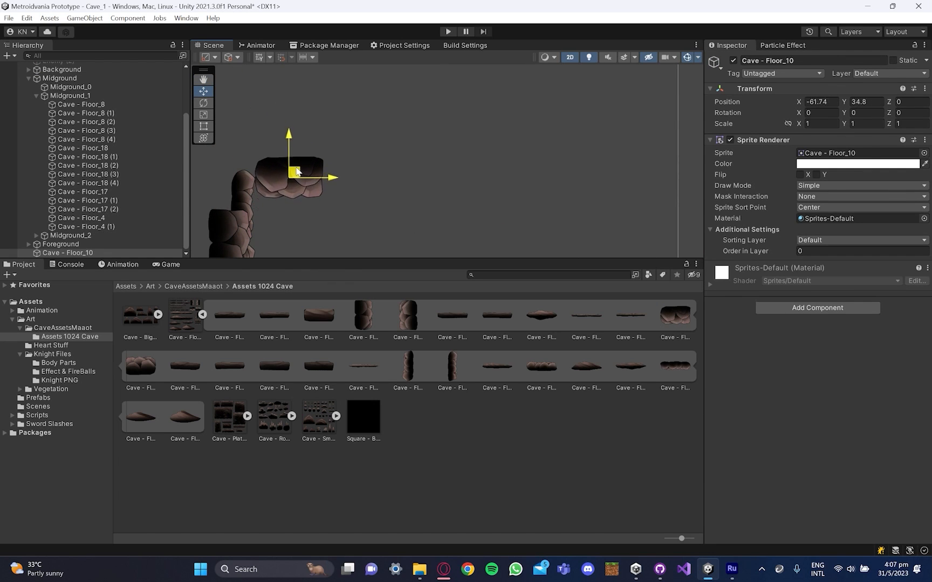
key("Delete")
Step: Add Cave - Floor_10 under Midground_1, reset its transform, and move it to the top of the left wall at Y 31.76
left_click(36, 96)
left_click(71, 162)
left_click_drag(675, 315, 70, 162)
left_click(924, 89)
left_click(843, 101)
left_click_drag(540, 215, 404, 181)
scroll(405, 181, "down", 3)
middle_click_drag(540, 200, 489, 135)
Step: Duplicate Cave - Floor_10 side by side into a 14-piece ceiling row and assign the row to the Midground sorting layer
key("ctrl+d")
left_click_drag(392, 119, 436, 128)
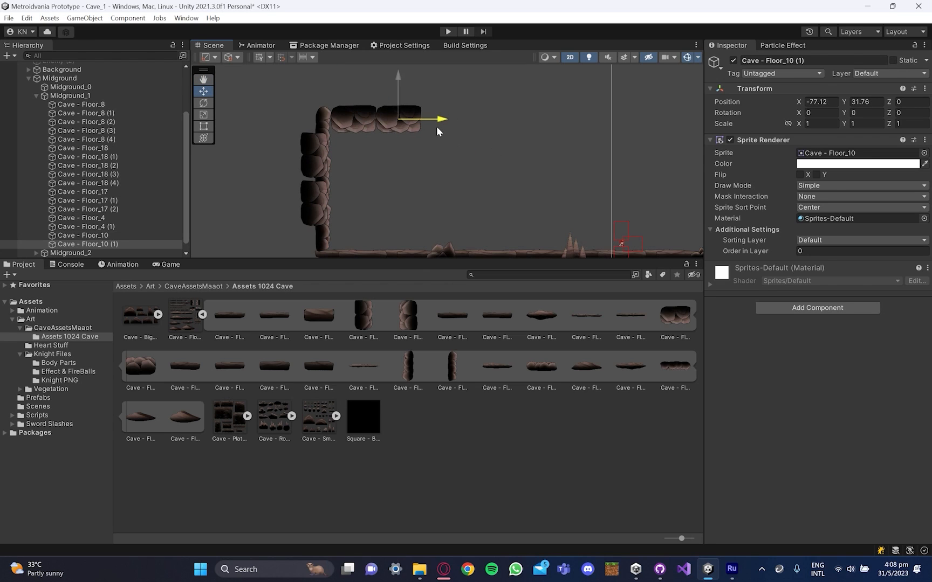
left_click_drag(720, 152, 707, 152)
middle_click_drag(674, 151, 466, 161)
key("ctrl+d")
left_click_drag(510, 131, 554, 130)
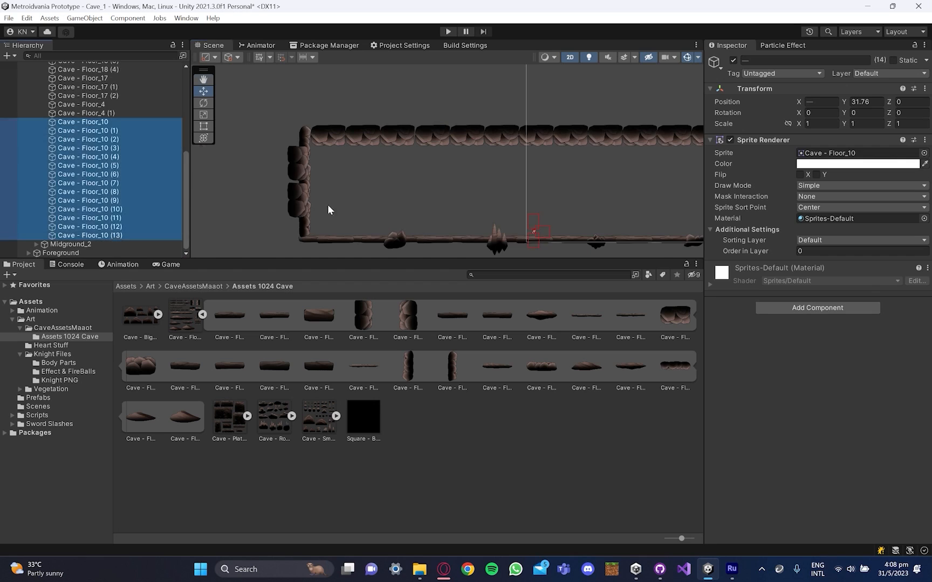
left_click_drag(782, 251, 778, 252)
scroll(389, 196, "up", 3)
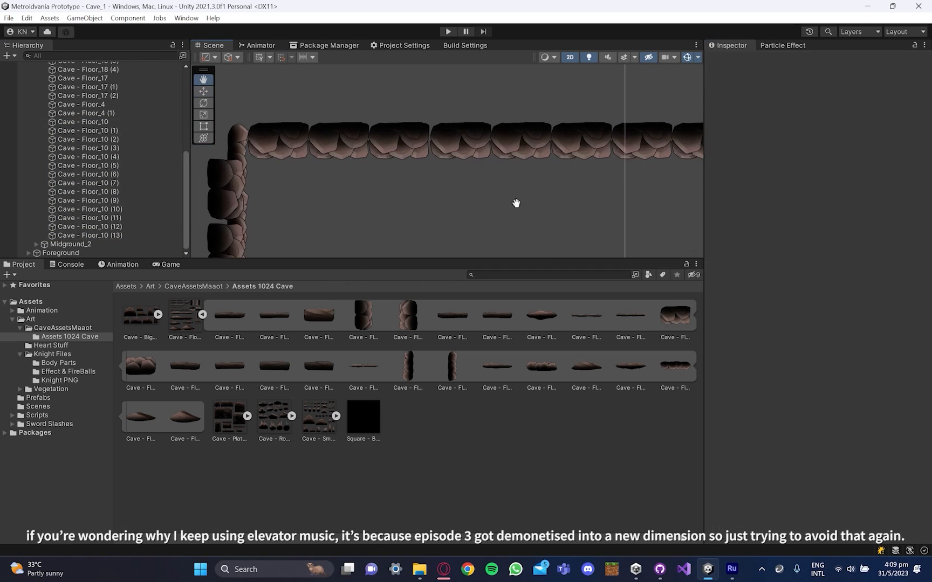
Step: Try adding Cave - RockCombinations1_12 under the ceiling, scaled uniformly to 0.5 and rotated upside down
middle_click_drag(517, 202, 515, 203)
left_click(202, 314)
left_click(292, 315)
left_click_drag(275, 366, 325, 190)
left_click(787, 124)
left_click(820, 124)
type(".5")
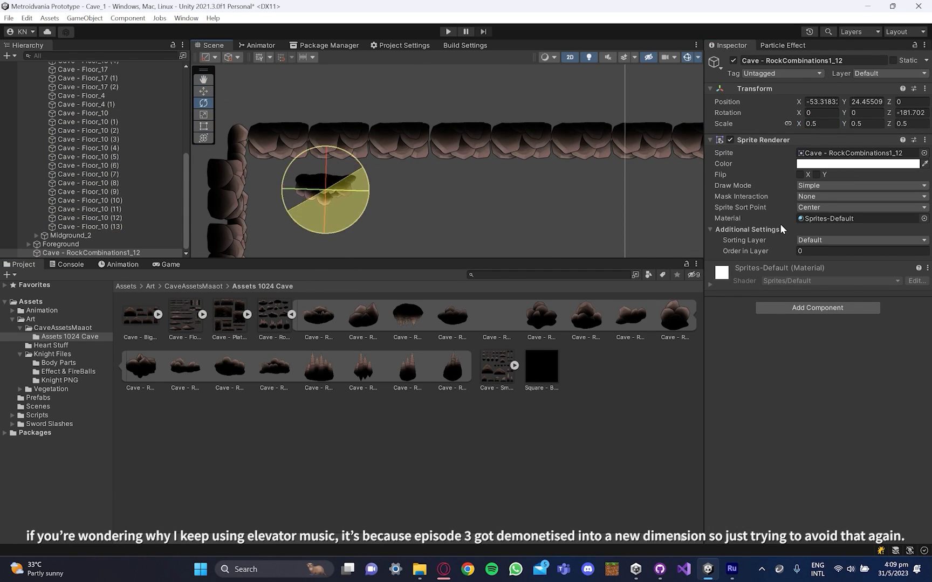
left_click(819, 251)
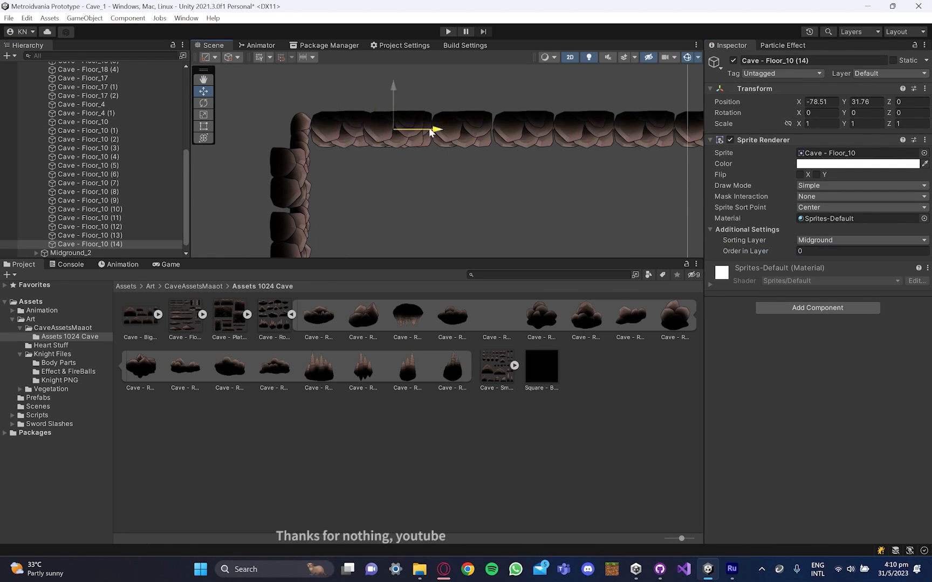
Step: Cover the ceiling seams with overlapping Cave - Floor_10 copies at Y 31.76, ending with X-flipped copies near the right wall
left_click_drag(429, 129, 604, 144)
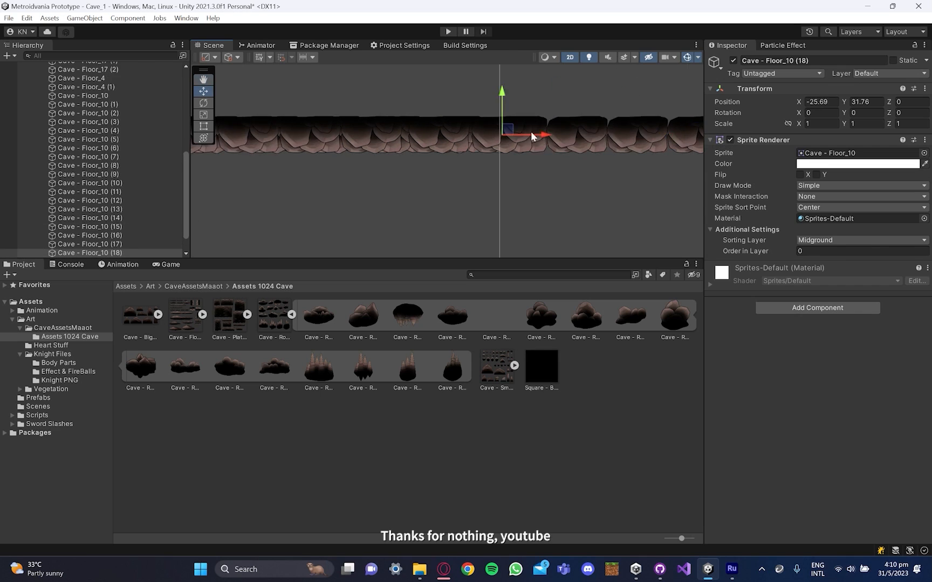
left_click_drag(680, 143, 693, 144)
left_click_drag(678, 146, 687, 146)
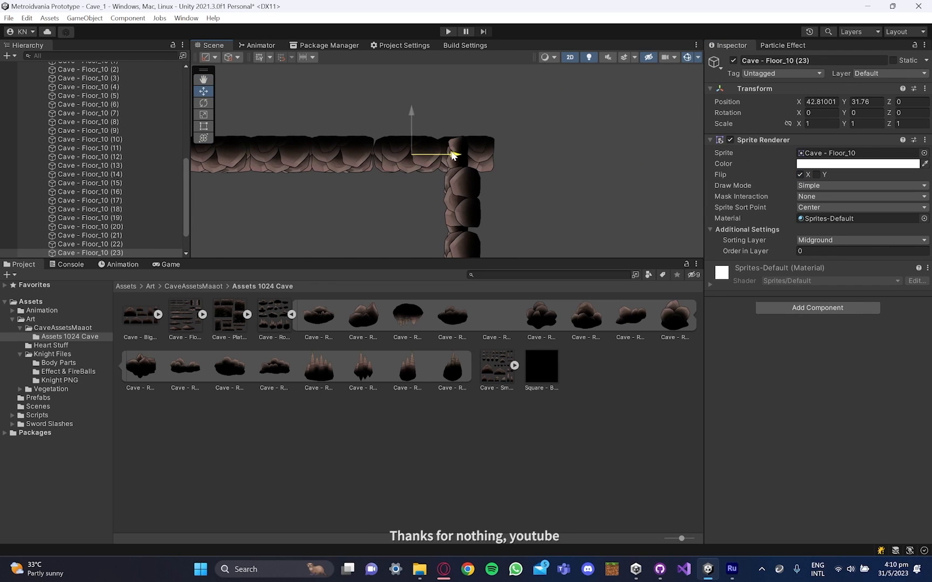
key("ctrl+d")
left_click_drag(456, 154, 332, 155)
middle_click_drag(332, 155, 579, 162)
left_click_drag(443, 165, 444, 165)
left_click_drag(429, 135, 430, 131)
Step: Shift the ceiling pieces just right of the centre line up or down and closer together to make the ceiling uneven
left_click(560, 151)
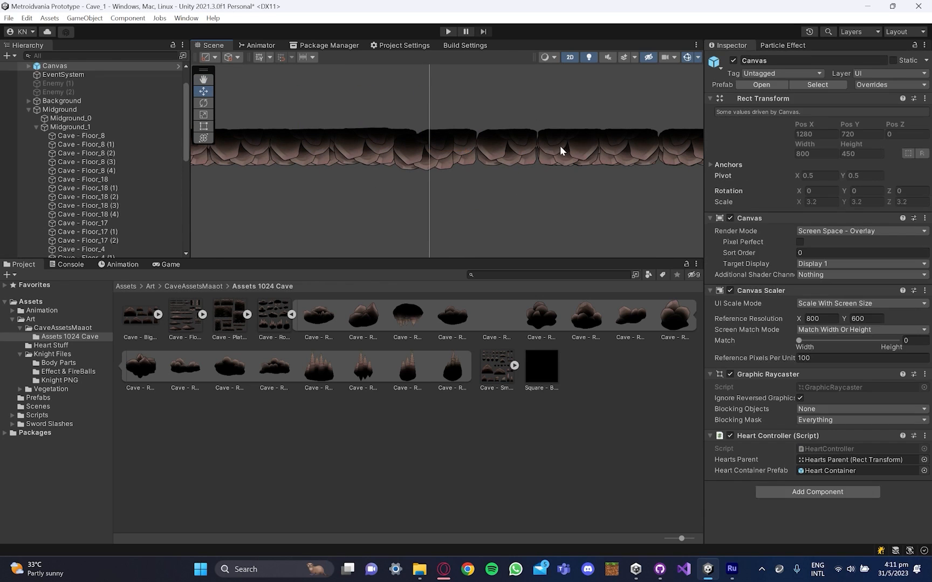
left_click(509, 151)
left_click_drag(508, 143, 491, 154)
middle_click_drag(558, 151, 474, 155)
left_click_drag(500, 145, 475, 155)
left_click(537, 150)
left_click_drag(539, 143, 515, 145)
middle_click_drag(601, 145, 539, 144)
left_click_drag(542, 139, 513, 138)
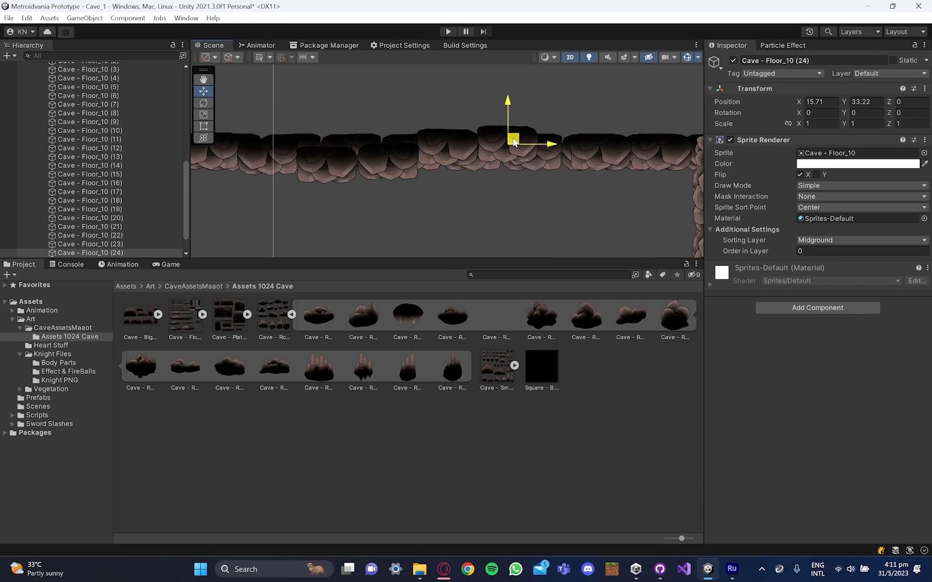
Step: Stagger the remaining ceiling pieces toward the right wall and delete the selected surplus Cave - Floor_10 copy at the corner
middle_click_drag(593, 148, 526, 153)
left_click(527, 154)
left_click_drag(531, 152, 505, 143)
middle_click_drag(599, 153, 558, 158)
left_click(557, 159)
left_click_drag(559, 157, 528, 145)
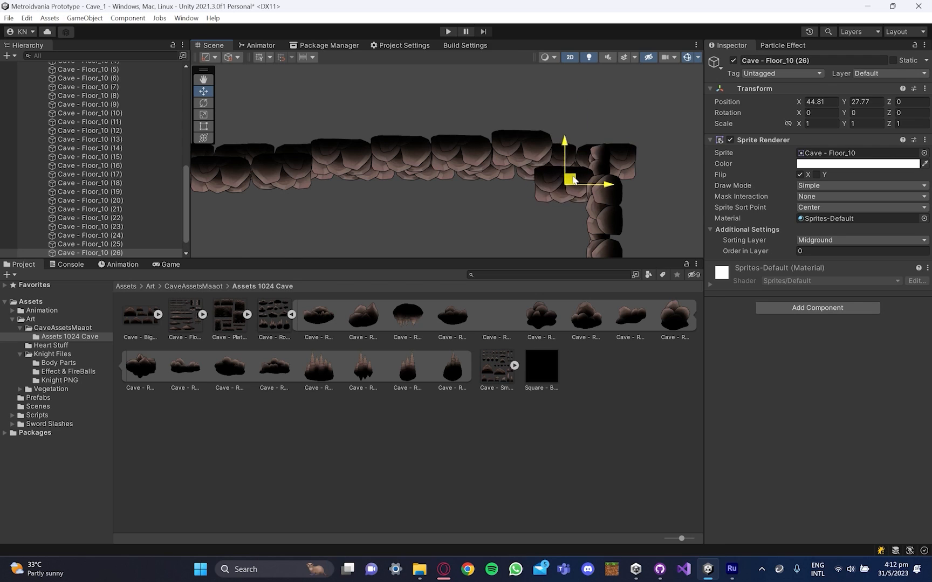
left_click_drag(573, 180, 588, 112)
key("Delete")
Step: Review the enclosed cave outline, the floor rocks and the contents of the Midground groups
scroll(588, 112, "down", 3)
middle_click_drag(298, 238, 439, 208)
scroll(125, 196, "up", 5)
left_click(36, 161)
scroll(424, 171, "down", 3)
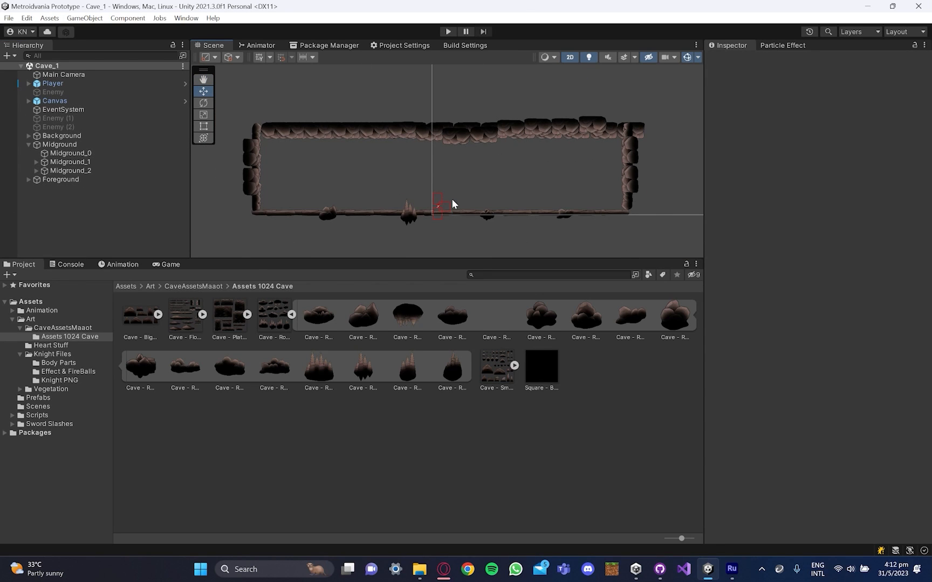
scroll(472, 194, "up", 8)
middle_click_drag(367, 209, 449, 112)
left_click(36, 171)
middle_click_drag(244, 200, 322, 193)
left_click(36, 171)
Step: Browse the cave rock sprite sheets and add Cave - BigRocks1_5 under Foreground_0
left_click(28, 179)
middle_click_drag(205, 187, 247, 208)
left_click(292, 315)
left_click(158, 314)
left_click(158, 314)
left_click(335, 315)
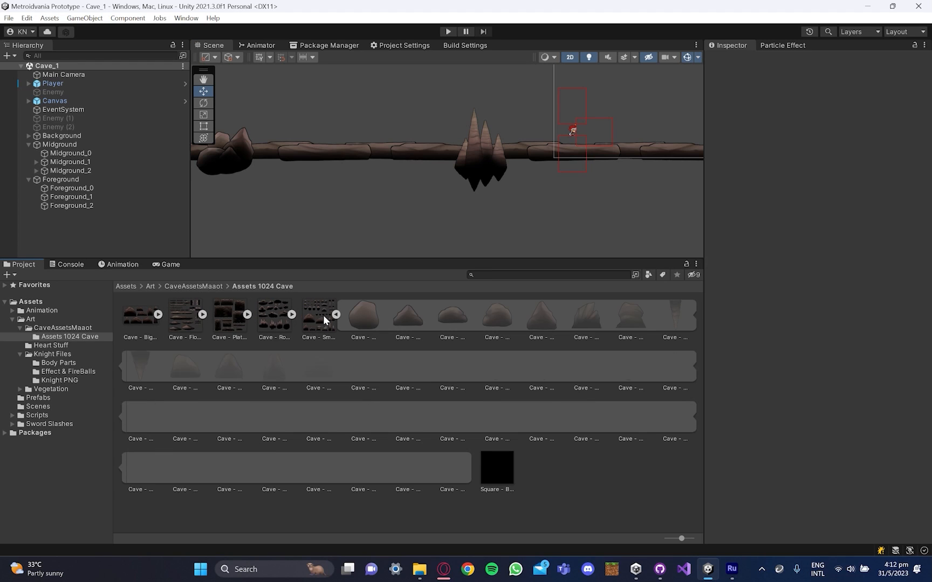
left_click(332, 314)
left_click(158, 315)
left_click_drag(405, 328, 72, 188)
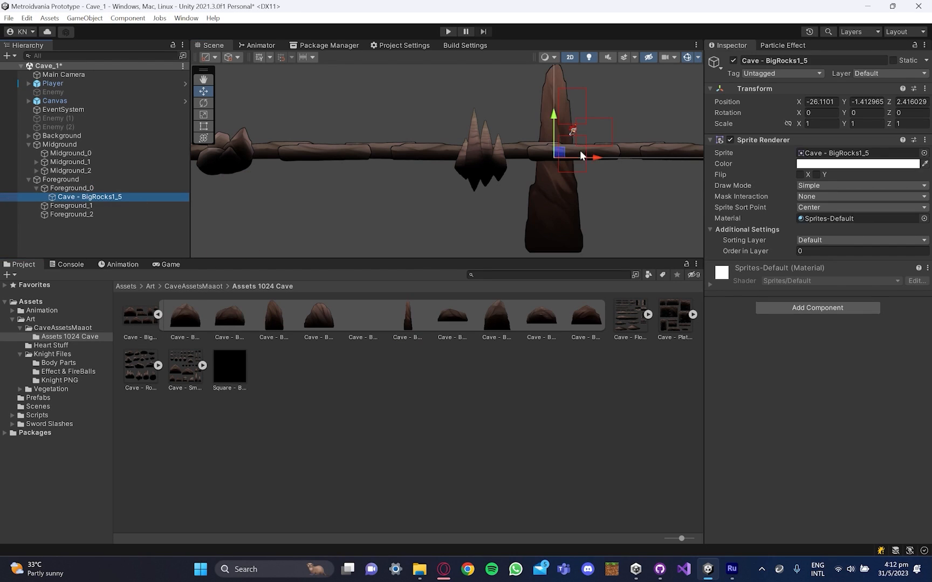
Step: Zero the position of Cave - BigRocks1_5 and move it to X -4.76, Y 6.73 on the cave floor
middle_click_drag(464, 150, 379, 177)
left_click(152, 197)
left_click(865, 101)
left_click(820, 101)
type("0")
left_click_drag(678, 159, 679, 103)
middle_click_drag(702, 126, 506, 153)
Step: Scale Cave - BigRocks1_5 uniformly to 0.2 and lower it toward the floor while checking its depth in 3D view
left_click(819, 123)
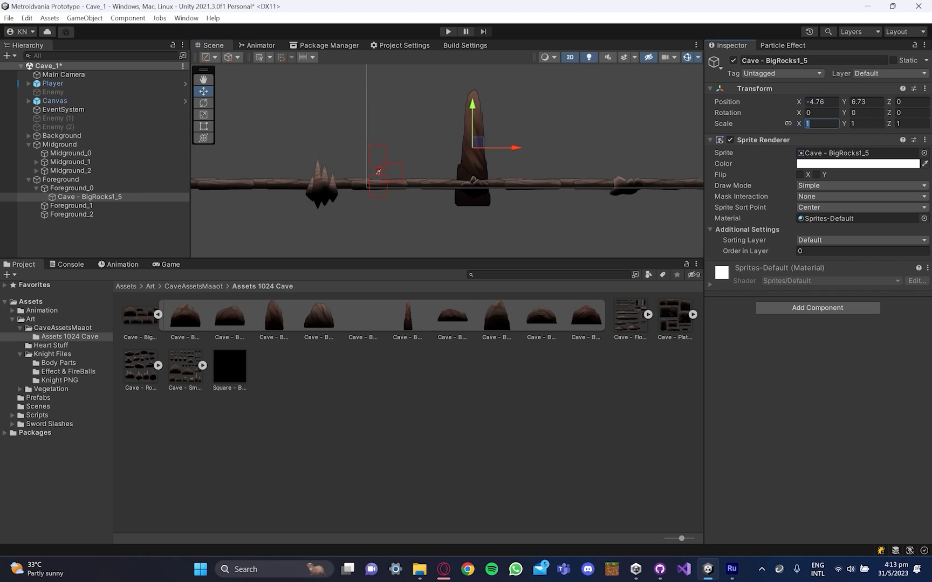
key("ctrl+s")
left_click(569, 57)
middle_click_drag(497, 191, 567, 160)
left_click(81, 188)
left_click(90, 196)
left_click_drag(567, 161, 480, 139, "alt")
left_click_drag(505, 96, 504, 122)
Step: Assign Cave - BigRocks1_5 to the Foreground sorting layer, lower it further, and return the scene view to 2D
left_click(833, 240)
left_click(833, 292)
left_click_drag(545, 190, 583, 186, "alt")
left_click_drag(558, 106, 557, 123)
key("2")
key("t")
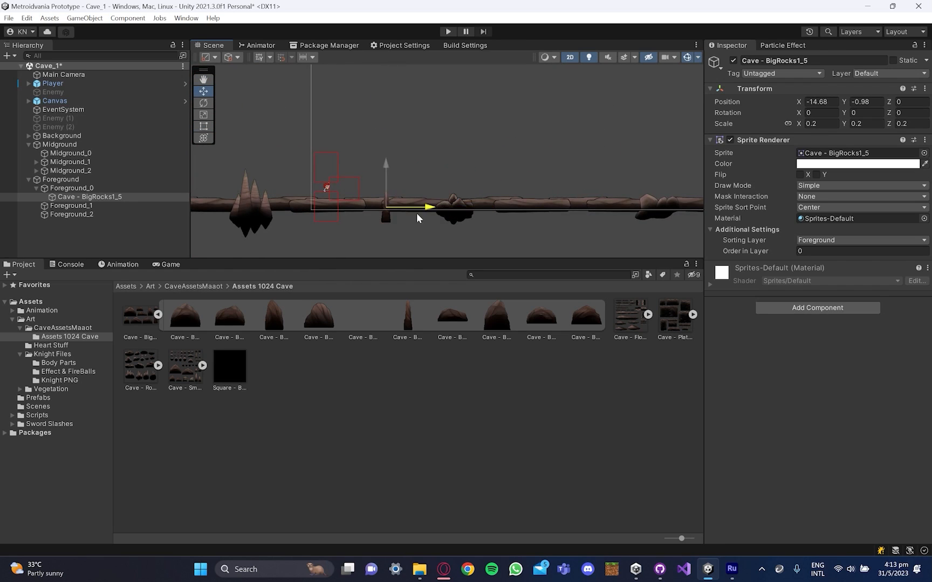
Step: With the Game view shown, scale Cave - BigRocks1_5 uniformly to 0.5, reposition it on the floor, and save the scene
left_click_drag(417, 213, 417, 213)
middle_click_drag(334, 105, 376, 105)
left_click(166, 264)
left_click_drag(425, 174, 425, 166)
left_click(820, 124)
type(".7")
key("BackSpace")
type("5")
mouse_move(470, 200)
left_mouse_down()
mouse_move(434, 212)
mouse_move(479, 210)
left_mouse_up()
key("ctrl+s")
Step: Tint Cave - BigRocks1_5 to a near-black colour, adjust it to X -13.19, Y 1.25, and save the scene
left_click(826, 164)
left_click_drag(836, 225, 832, 271)
mouse_move(437, 155)
left_mouse_down()
mouse_move(438, 125)
mouse_move(438, 143)
left_mouse_up()
left_click(438, 163)
left_click(439, 168)
scroll(510, 214, "down", 3)
key("ctrl+s")
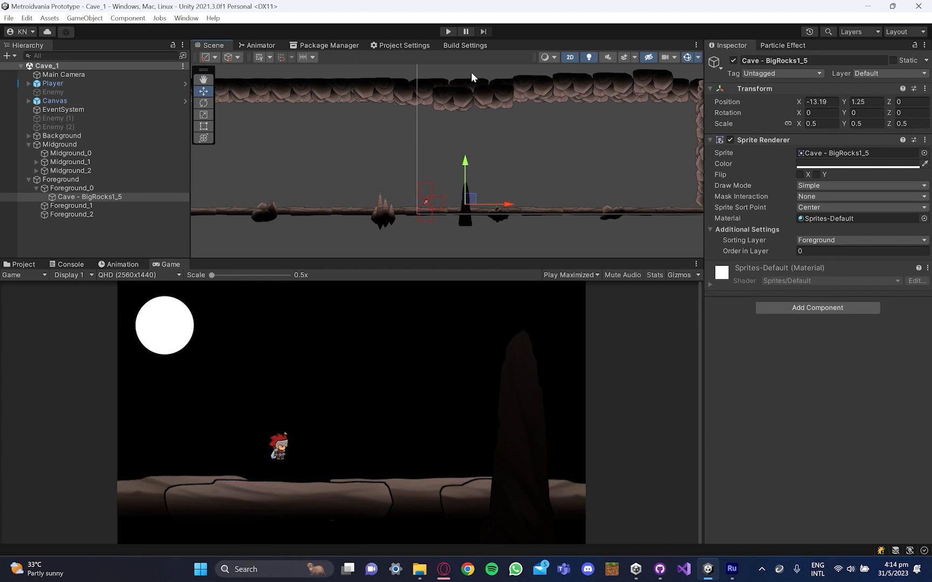
Step: Add Cave - RockCombinations1_2 below the ceiling at about X -23.11, Y 25.5 and scale it uniformly to 0.5
left_click(23, 264)
left_click(291, 315)
left_click_drag(407, 315, 364, 138)
left_click(821, 123)
type(".5")
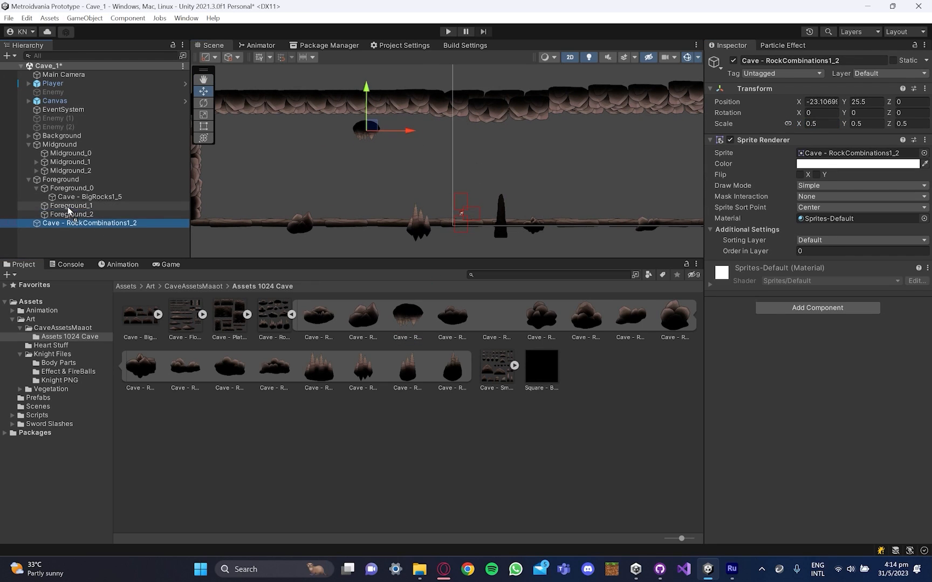
Step: Parent Cave - RockCombinations1_2 under Foreground_2, raise it toward the ceiling, and assign it to the Foreground sorting layer
left_click_drag(69, 209, 70, 206)
left_click_drag(401, 112, 401, 87)
left_click(841, 240)
mouse_move(400, 88)
left_mouse_down()
mouse_move(400, 113)
mouse_move(402, 87)
left_mouse_up()
left_click(833, 291)
Step: Switch the scene view to 3D perspective and reposition Cave - RockCombinations1_2 along the ceiling
scroll(337, 97, "up", 3)
left_click(569, 56)
middle_click_drag(474, 152, 555, 162)
left_click_drag(488, 132, 608, 130)
scroll(604, 159, "up", 3)
scroll(672, 103, "down", 5)
middle_click_drag(673, 103, 482, 148)
scroll(358, 141, "down", 5)
left_click_drag(599, 131, 718, 214, "alt")
middle_click_drag(481, 121, 402, 116)
left_click_drag(403, 115, 402, 123)
right_click_drag(402, 117, 485, 204)
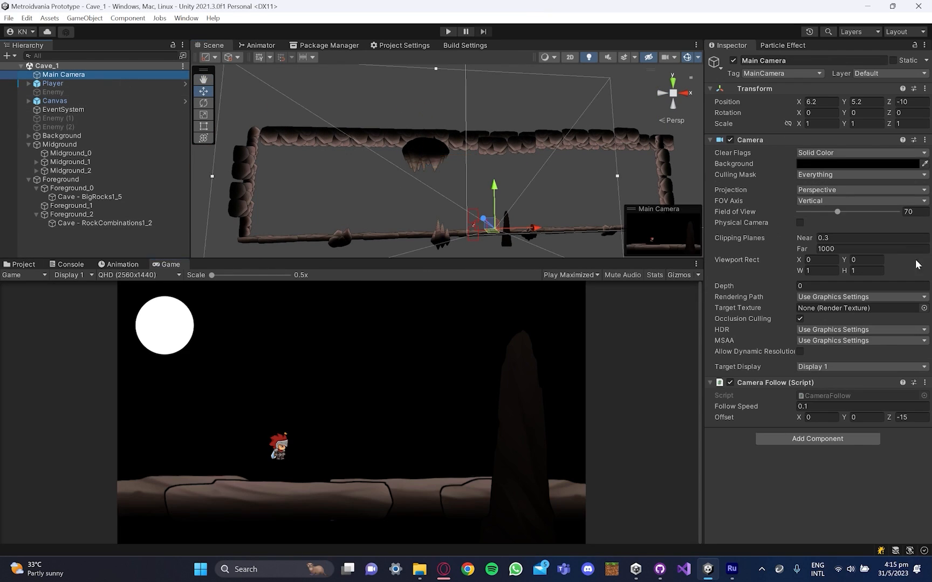
Step: Reframe the Main Camera to take in more of the cave and move Cave - RockCombinations1_2 to X -40, Y 12.9
left_click_drag(837, 212, 878, 220)
left_click_drag(531, 229, 440, 229)
left_click(423, 160)
left_click_drag(426, 143, 426, 158)
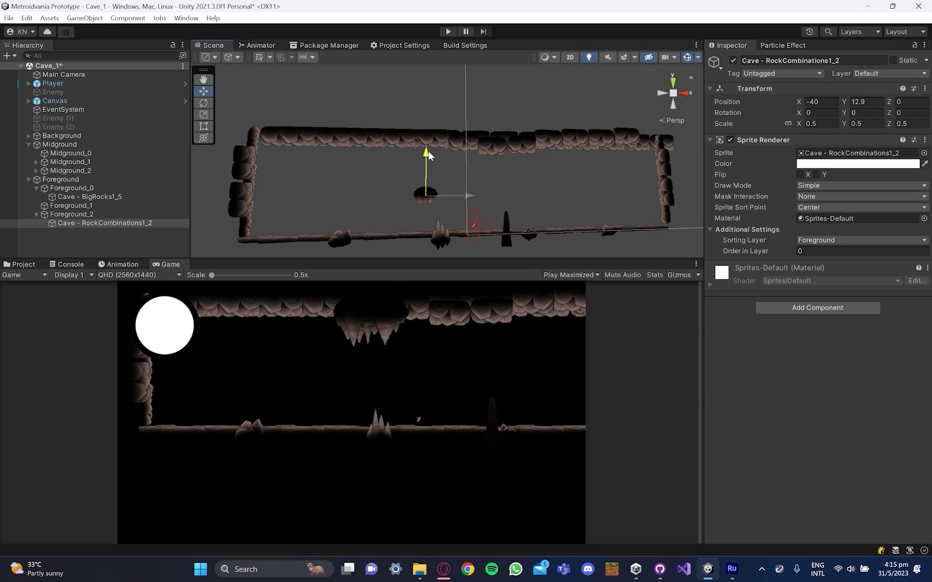
Step: Briefly play-test the scene to examine the ceiling rock's placement through the Main Camera
left_click(63, 74)
left_click(450, 34)
key("ctrl+p")
Step: Raise Cave - RockCombinations1_2 to Y 24.5 and return the scene view to 2D
left_click(423, 193)
left_click_drag(419, 168, 416, 135)
middle_click_drag(426, 199, 430, 197)
key("2")
Step: Scale Cave - RockCombinations1_2 uniformly to 0.75 and tint it a near-black colour
left_click(820, 124)
type(".6")
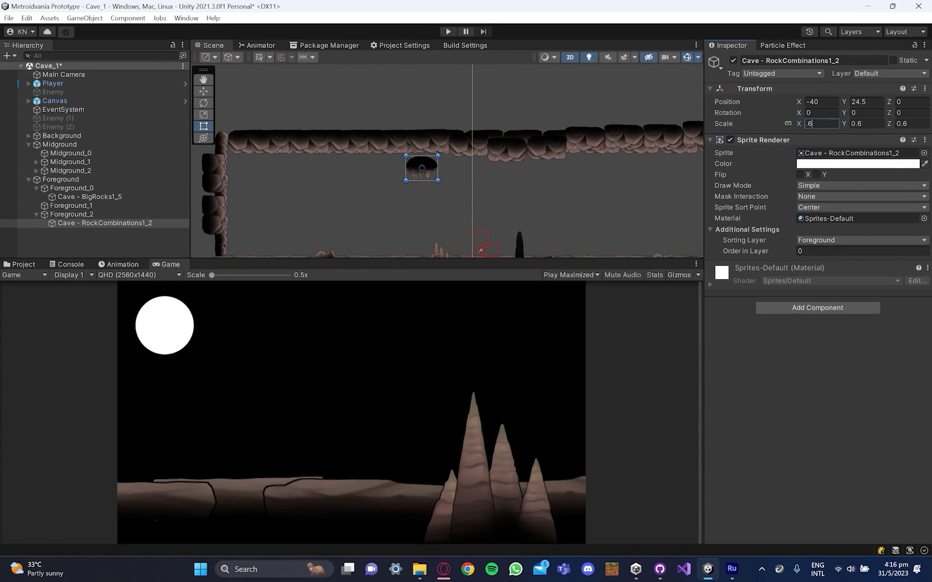
type("75")
left_click(829, 164)
left_click_drag(834, 253, 835, 260)
Step: Duplicate Cave - BigRocks1_5 twice toward the cave's left side, with copy (2) under Foreground_1 at X -77.3, and save the scene
middle_click_drag(532, 204, 503, 160)
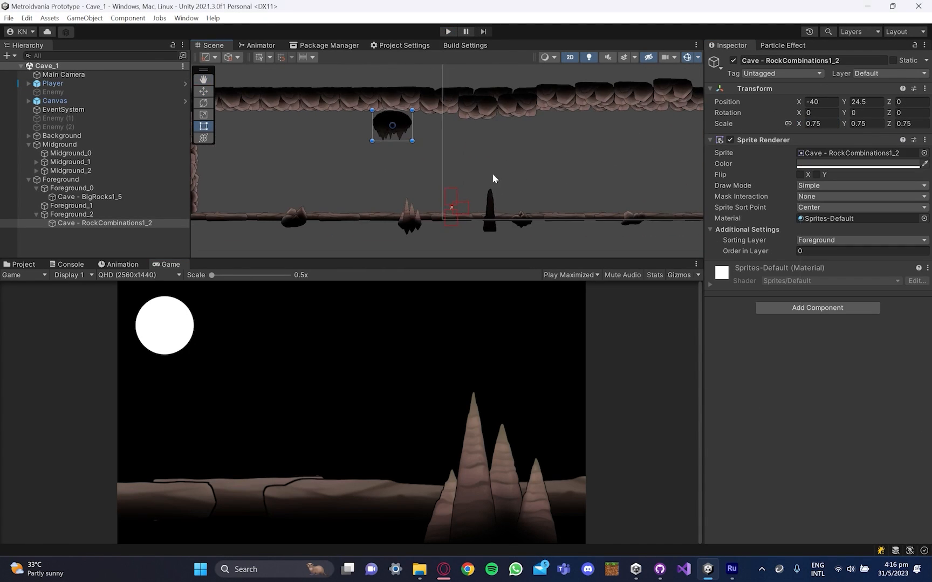
left_click(490, 203)
key("ctrl+d")
key("w")
left_click_drag(519, 210, 283, 208)
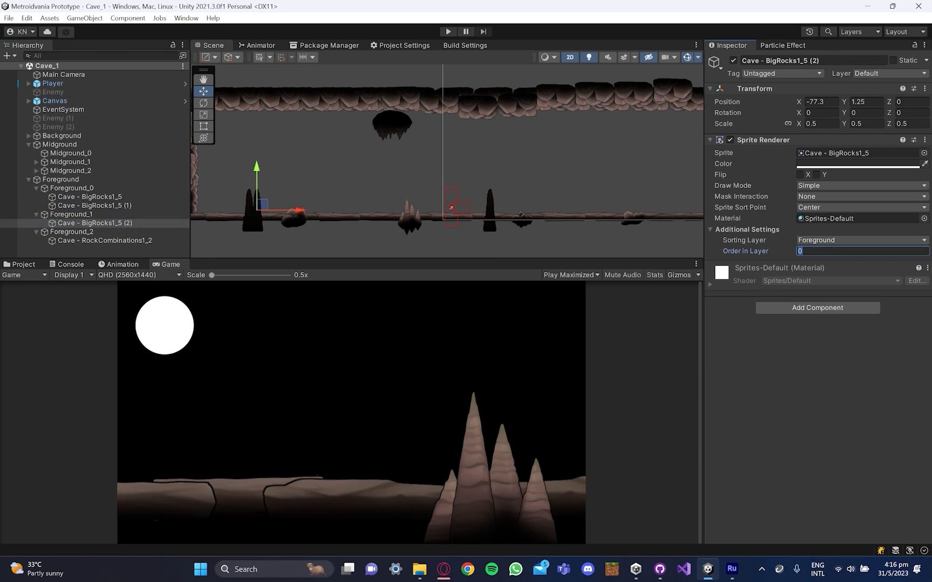
key("ctrl+s")
Step: Play-test the scene by running and jumping past the foreground rocks, and stop play mode
left_click(449, 31)
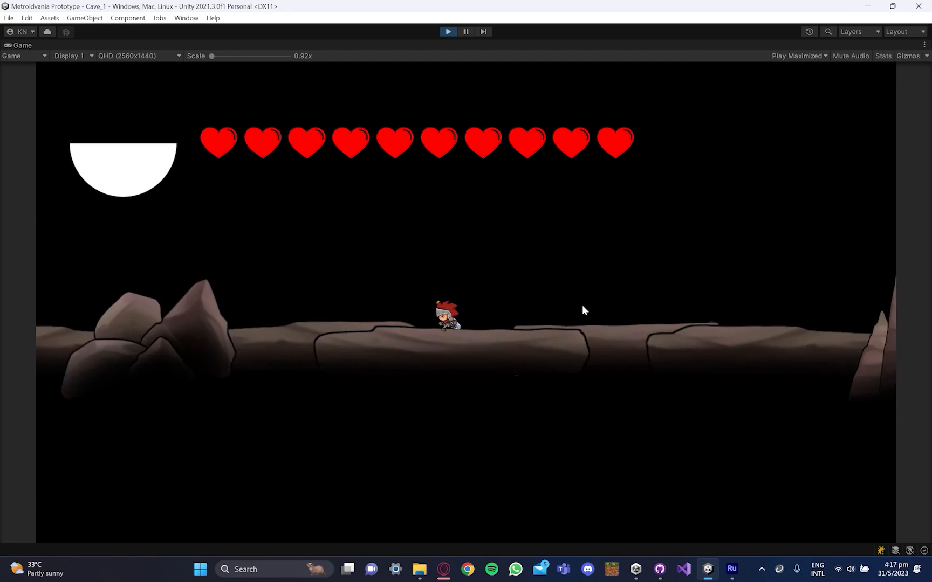
key("d")
left_click(574, 312)
key("space")
key("a")
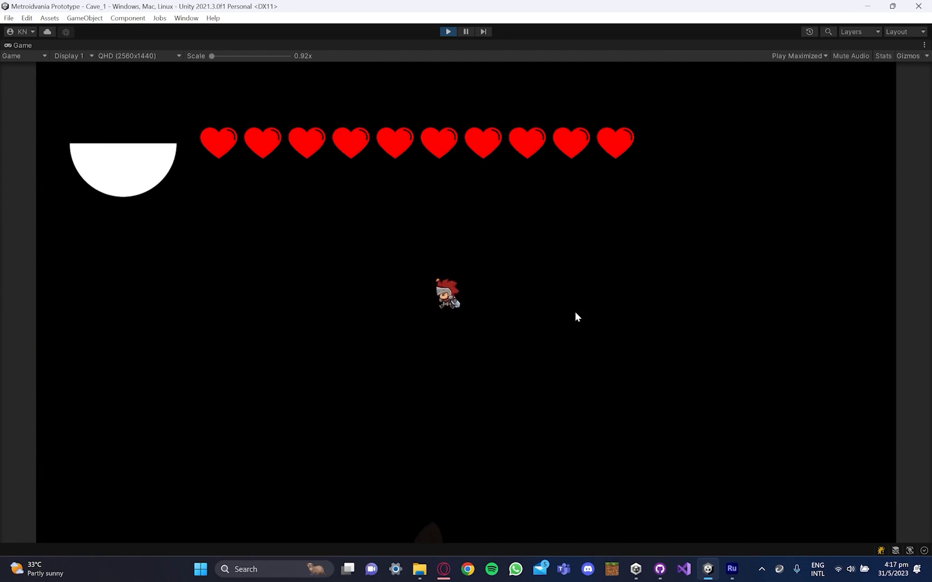
left_click(448, 31)
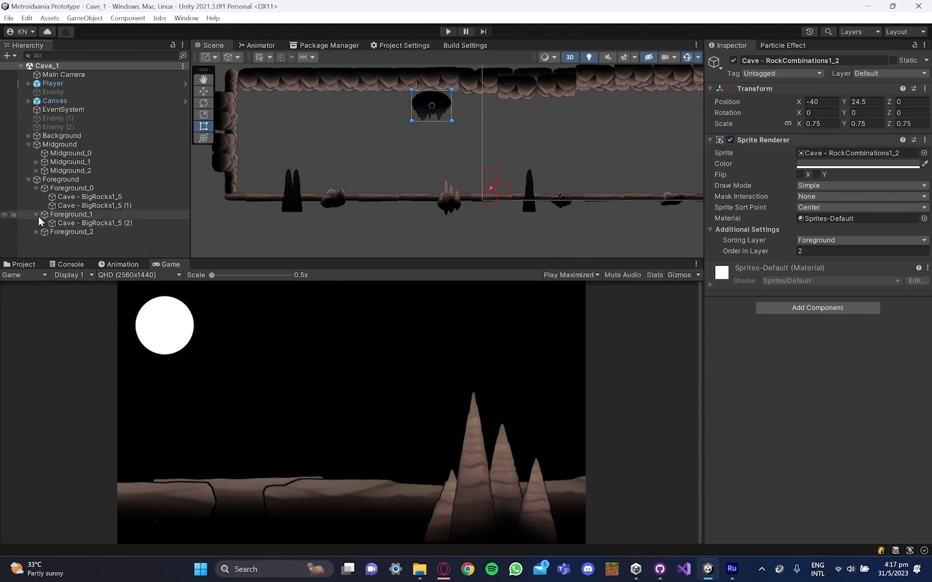
Step: Adjust the tints of the foreground rocks, using 2E2E2E for Cave - BigRocks1_5 (2) and a dark shade for Cave - RockCombinations1_2
left_click(89, 197)
left_click(94, 205, "shift")
left_click(857, 163)
left_click(145, 222)
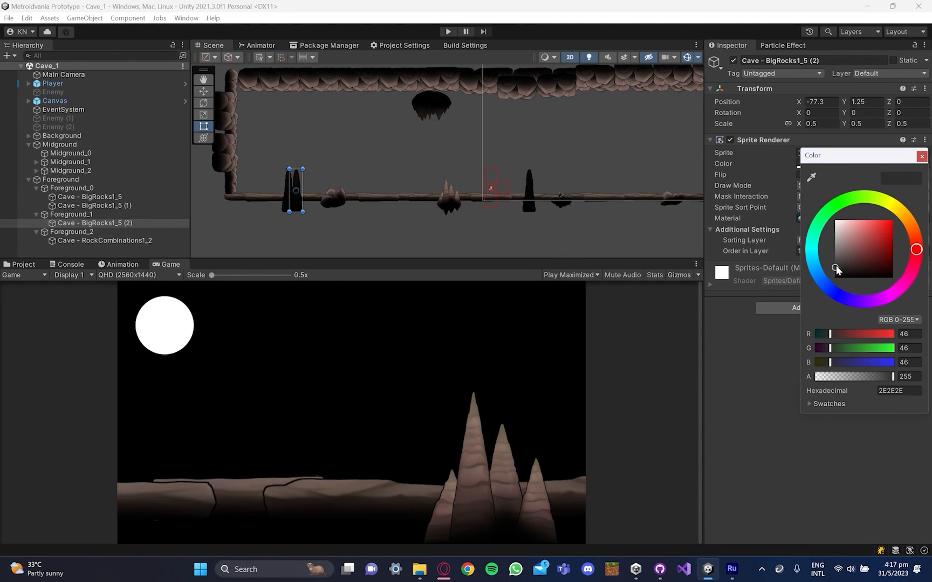
scroll(353, 228, "up", 2)
left_click(147, 241)
left_click(841, 164)
left_click(835, 272)
Step: Add the Cave - Floor_17 and Cave - Floor_18 sprites side by side between floor and ceiling and parent them under Background_2
middle_click_drag(556, 94, 522, 131)
left_click(19, 264)
left_click(281, 315)
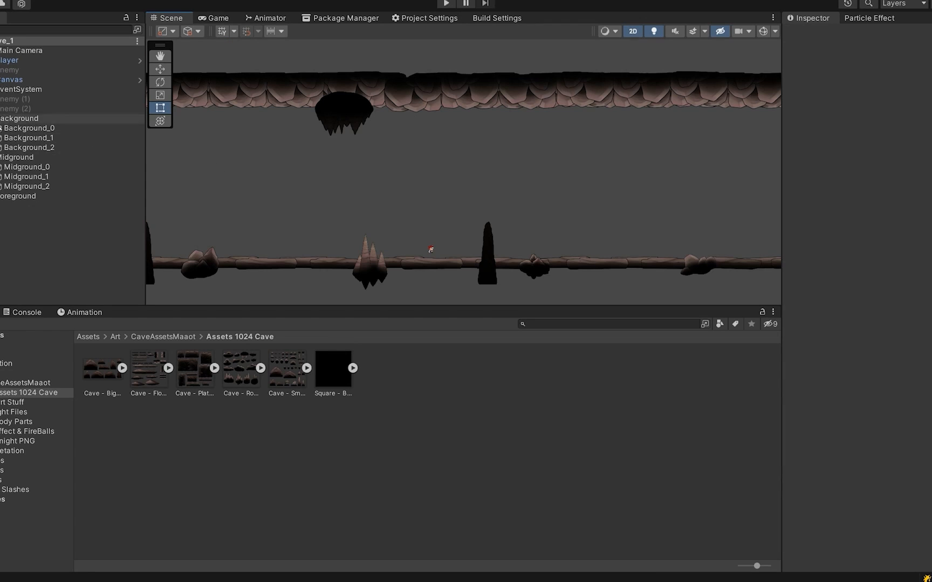
left_click(212, 306)
left_click_drag(375, 306, 417, 169)
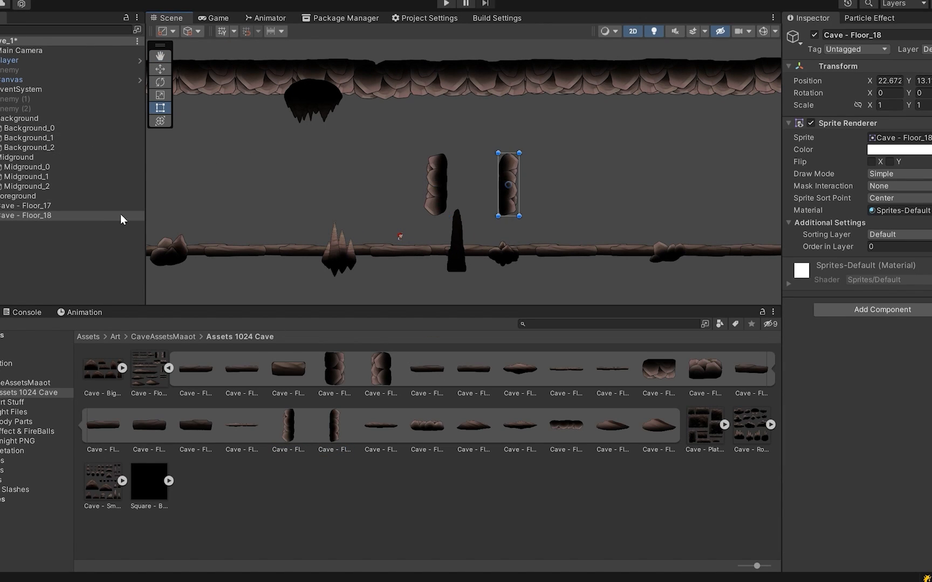
left_click(50, 205, "shift")
left_click_drag(51, 205, 43, 147)
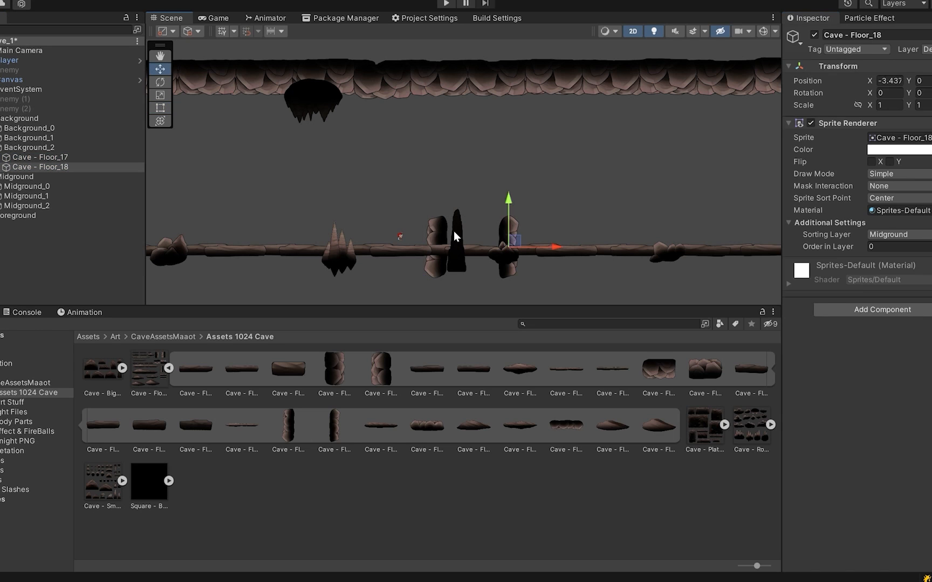
Step: Place Square - Black on the Background layer at order -1 and scale it to fill the gap between the two rock edges
left_click_drag(149, 469, 473, 191)
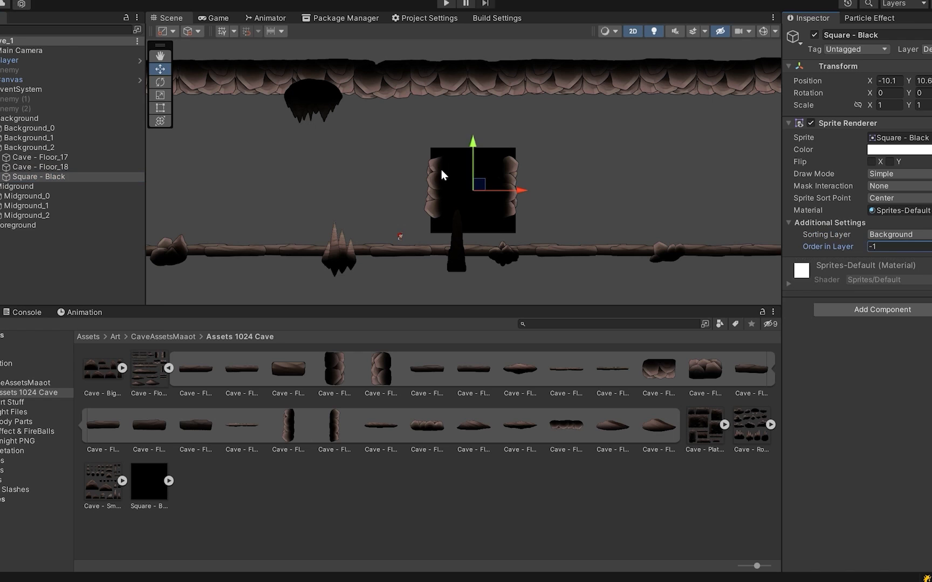
key("r")
scroll(496, 195, "up", 5)
left_click_drag(505, 184, 488, 184)
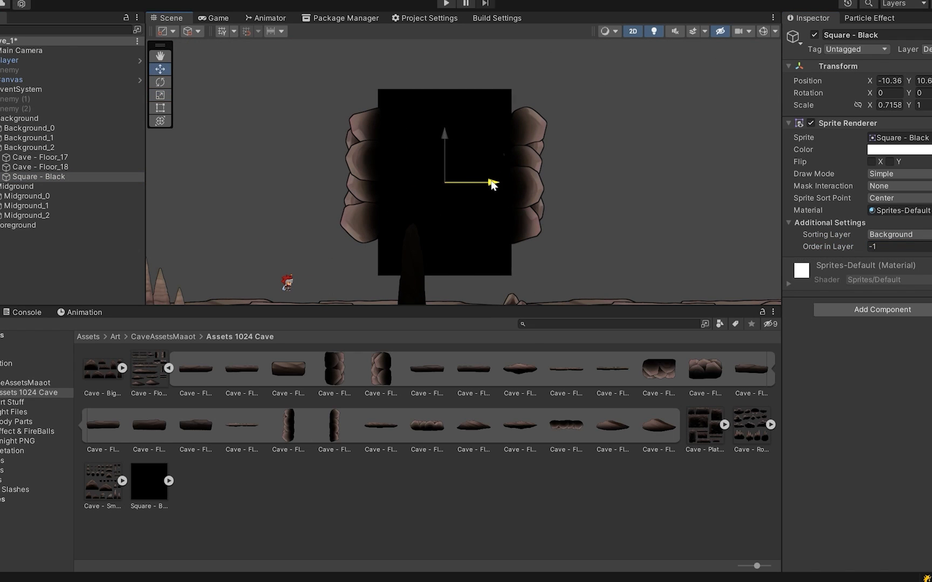
key("r")
mouse_move(447, 131)
left_mouse_down()
mouse_move(450, 152)
mouse_move(445, 131)
left_mouse_up()
key("e")
key("r")
middle_click_drag(445, 131, 416, 120)
Step: Try to group Cave - Floor_17, Cave - Floor_18 and Square - Black under an empty parent named Collumn
left_click(43, 158, "shift")
right_click(43, 159)
left_click(76, 303)
left_click(869, 34)
type("Col")
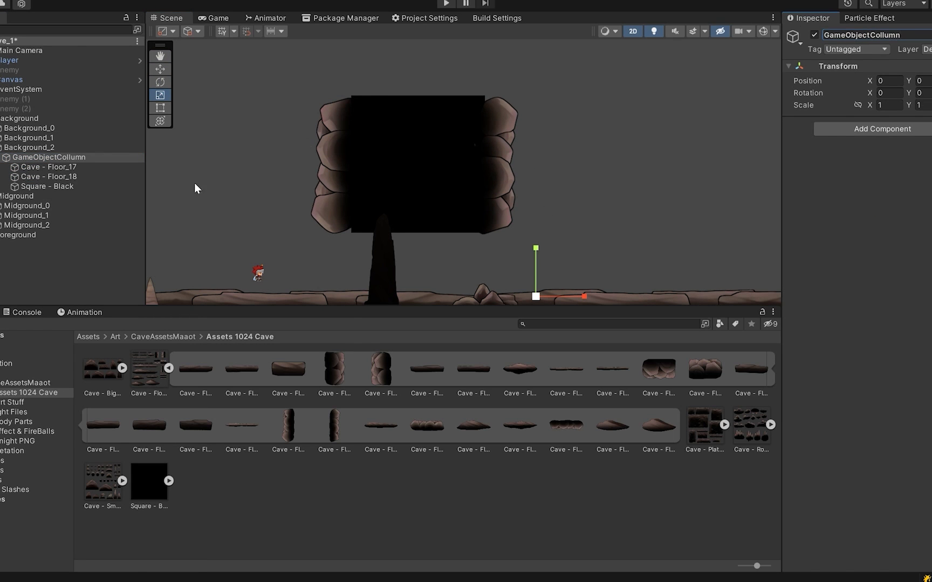
key("ctrl+z")
key("ctrl+z")
Step: Duplicate the two rock edges and black square, and stack the copies directly above the originals
left_click(33, 158)
left_click(29, 176, "shift")
key("ctrl+d")
key("w")
left_click_drag(337, 108, 345, 83)
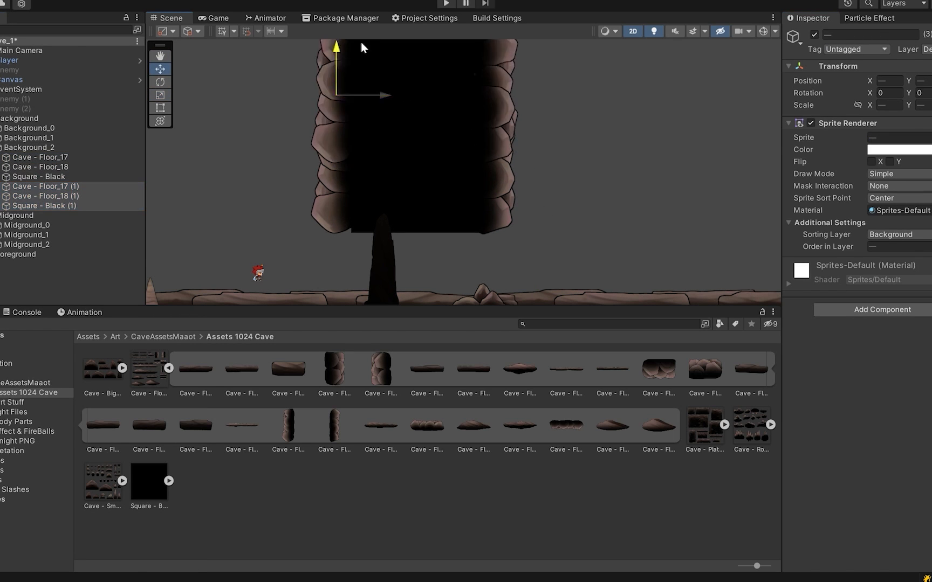
scroll(358, 204, "down", 10)
left_click_drag(345, 138, 360, 74)
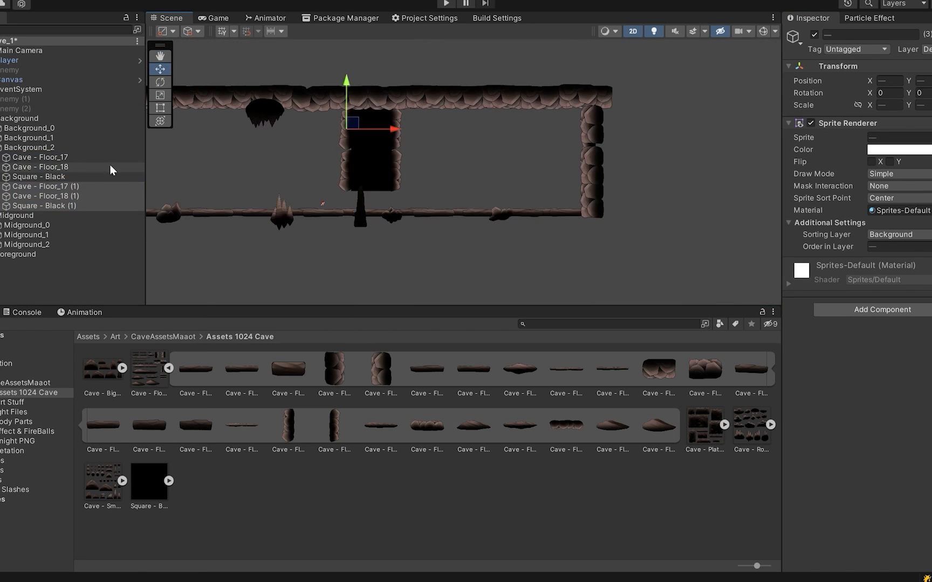
Step: Move all six column pieces to the empty area right of the cave
left_click(107, 157, "shift")
left_click_drag(375, 164, 688, 177)
middle_click_drag(688, 177, 417, 174)
Step: Duplicate the six column pieces and stack the copies on top to double the column's height
key("ctrl+d")
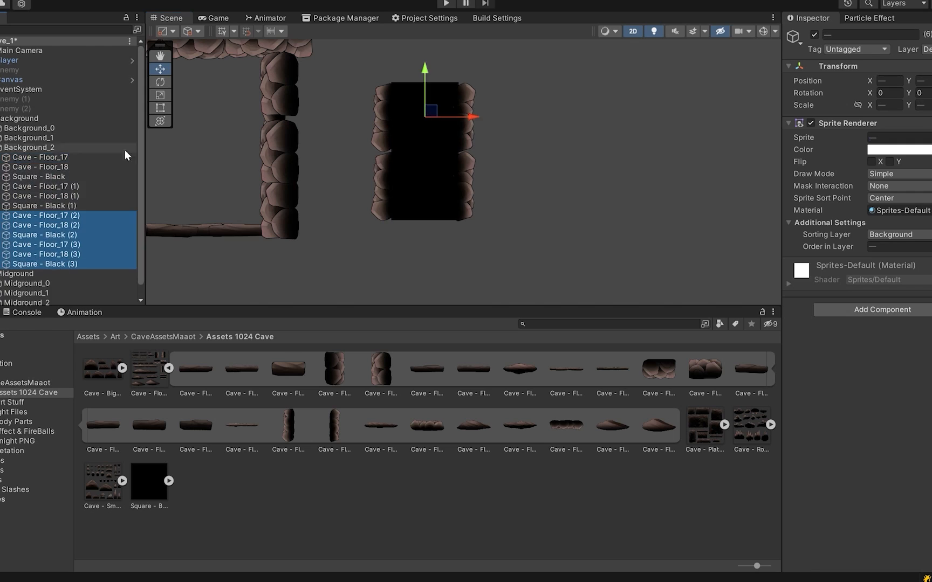
left_click_drag(424, 97, 424, 12)
middle_click_drag(423, 46, 387, 194)
left_click_drag(386, 141, 396, 47)
key("ctrl+z")
left_click_drag(384, 138, 397, 93)
scroll(350, 86, "down", 5)
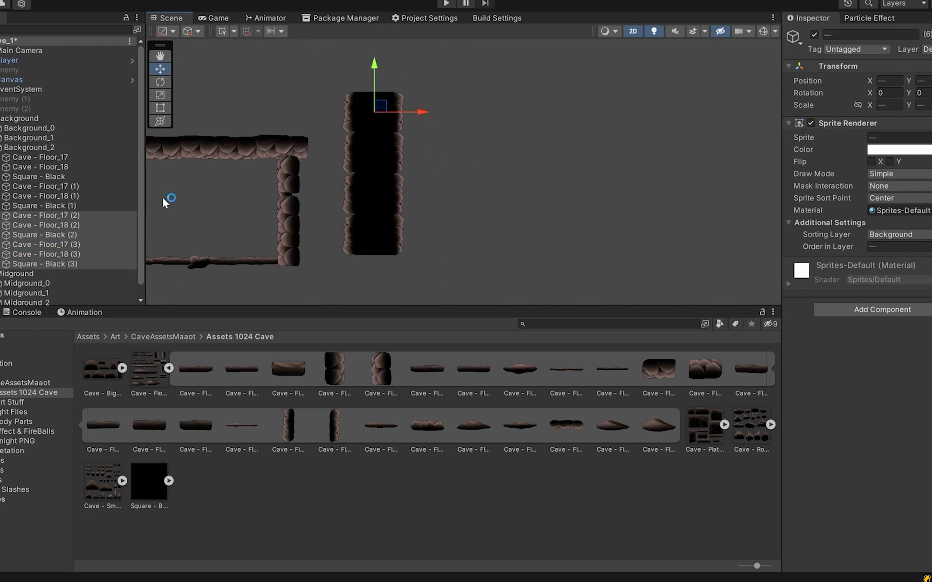
Step: Group all twelve column pieces under an empty parent named Collumn and save the scene
left_click(70, 158, "shift")
right_click(70, 161)
left_click(126, 296)
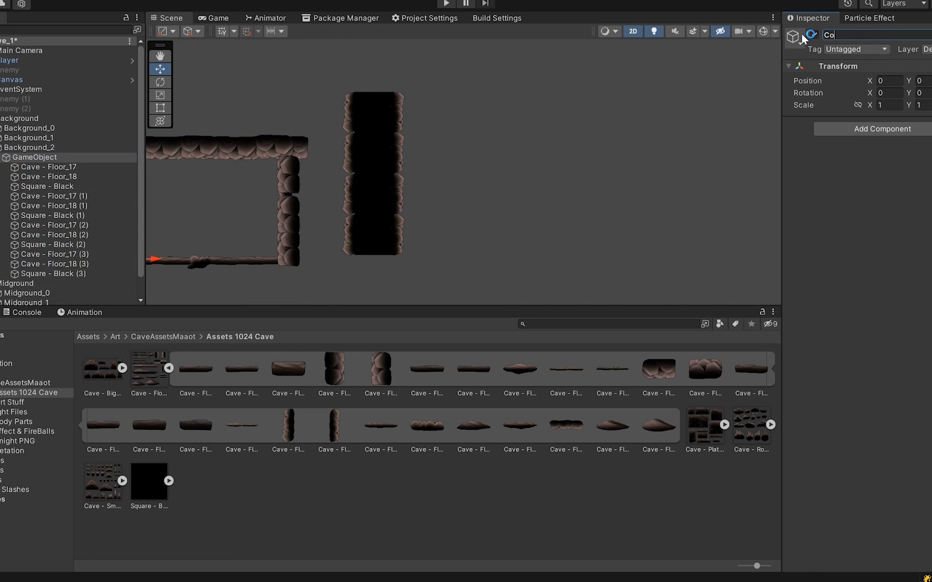
left_click(92, 166)
left_click(76, 272, "shift")
left_click(50, 156)
scroll(227, 188, "down", 3)
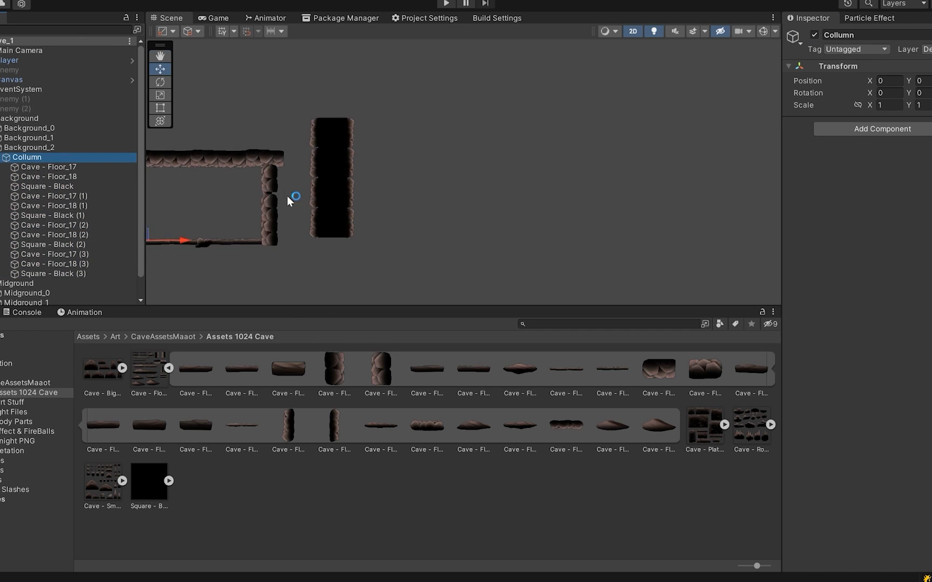
middle_click_drag(275, 197, 366, 191)
key("ctrl+s")
Step: Move the column back over the cave and shift its child pieces toward the Collumn parent's pivot
left_click(60, 272, "shift")
left_click_drag(429, 118, 274, 185)
left_click(55, 157)
middle_click_drag(201, 221, 300, 195)
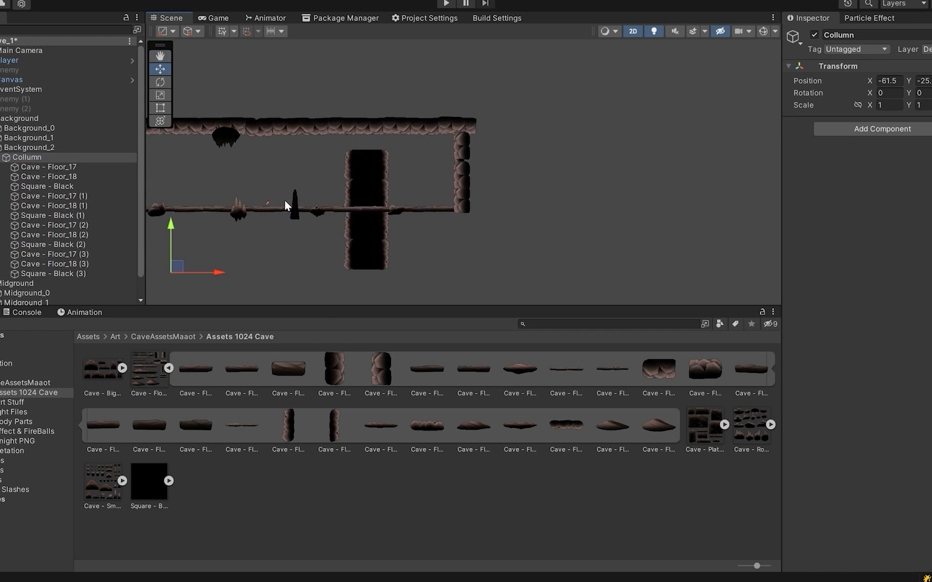
left_click(54, 274, "shift")
left_click_drag(371, 161, 217, 218)
middle_click_drag(216, 218, 343, 156)
Step: Fine-tune the child pieces' horizontal offset to centre the column on the Collumn parent's pivot
left_click(71, 158)
left_click(71, 166)
left_click(70, 273, "shift")
left_click_drag(360, 155, 338, 155)
left_click(71, 157)
left_click(70, 167)
left_click(73, 272, "shift")
left_click(71, 158)
left_click(70, 167)
left_click(70, 272, "shift")
left_click(87, 168)
left_click(54, 273, "shift")
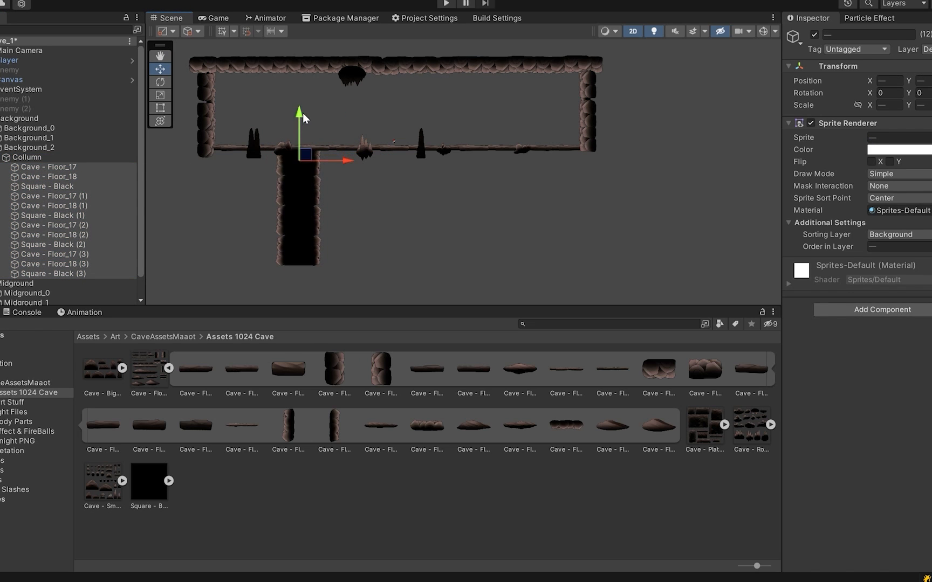
Step: Move the Collumn parent inside the cave behind the player, at about X -24.4, Y 12.1
left_click(89, 157)
left_click_drag(304, 204, 400, 109)
middle_click_drag(341, 174, 306, 235)
scroll(306, 233, "up", 5)
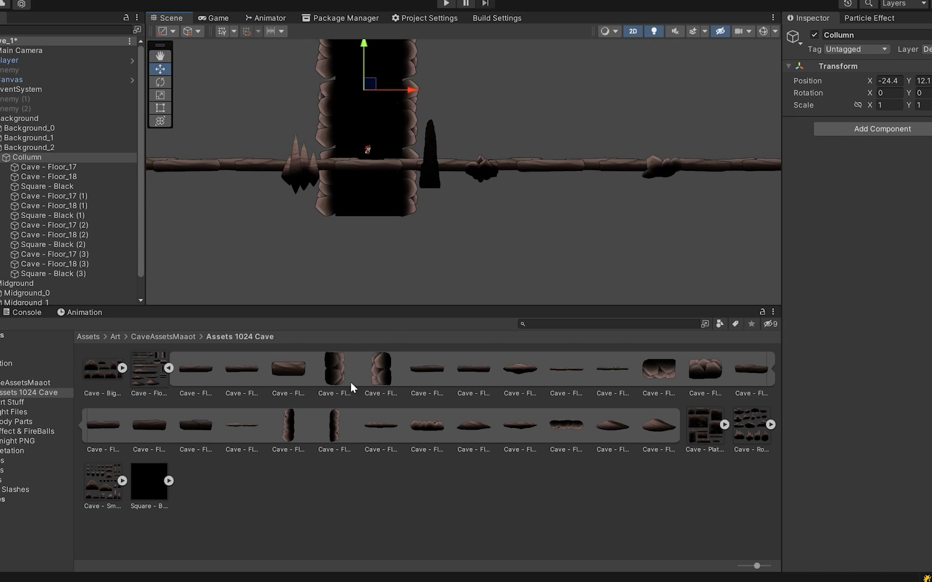
Step: Add Cave - RockCombinations1_6 as a child of Collumn and place it beside the column at X 25.9, Y -2.3
left_click(169, 369)
left_click(261, 368)
left_click_drag(566, 370, 60, 157)
left_click_drag(359, 164, 522, 97)
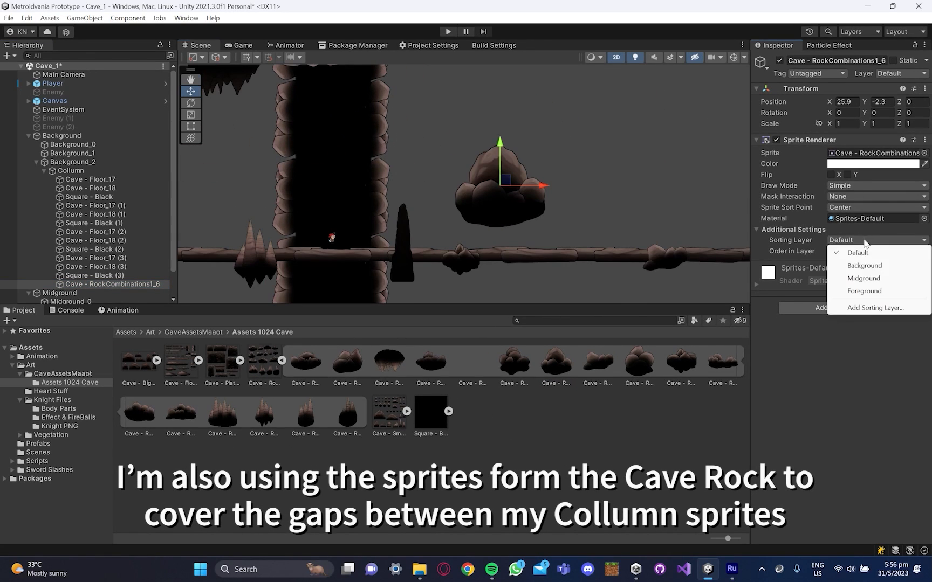
Step: Assign Cave - RockCombinations1_6 to the Background sorting layer with order in layer -1
left_click(865, 265)
left_click(802, 251)
type("-1")
key("Return")
Step: Rotate Cave - RockCombinations1_6 to 90 degrees about Z, save the scene, and place it against the column's left edge
key("e")
left_click_drag(534, 159, 568, 288)
left_click(916, 113)
type("90")
key("Return")
key("w")
key("ctrl+s")
left_click_drag(494, 182, 274, 230)
Step: Add Cave - RockCombinations1_3 near the column's right edge, rotated -90 degrees with order in layer -1
middle_click_drag(422, 217, 485, 197)
left_click_drag(430, 360, 447, 211)
type("-90-1")
Step: Add Cave - RockCombinations1_10 to the right of the column and parent it with Cave - RockCombinations1_3 under Collumn
middle_click_drag(450, 210, 442, 253)
left_click_drag(721, 361, 496, 154)
left_click(90, 290, "ctrl")
left_click_drag(89, 290, 95, 248)
double_click(115, 238)
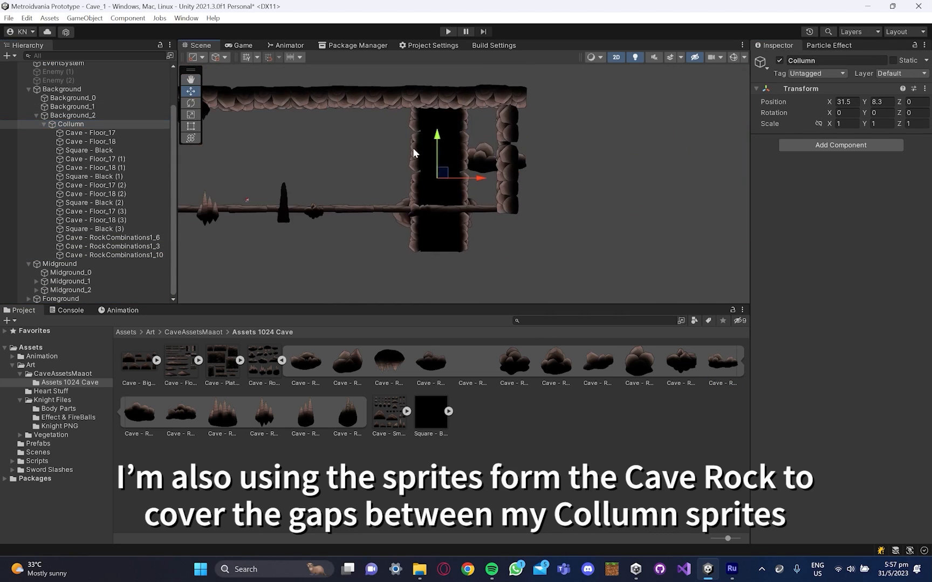
Step: Rotate Cave - RockCombinations1_10 to -90 degrees about Z and move it against the background column's edge
double_click(114, 255)
key("e")
left_click(914, 113)
type("-90")
key("Return")
key("w")
left_click_drag(429, 172, 384, 160)
Step: Add another cave rock combination sprite to the column, reset its transform, and assign it to the Background sorting layer with order -2
middle_click_drag(443, 156, 522, 164)
left_click_drag(190, 413, 632, 375)
left_click_drag(101, 214, 73, 124)
left_click(924, 88)
left_click(844, 100)
left_click(878, 240)
left_click_drag(442, 201, 360, 155)
left_click(864, 265)
left_click(806, 251)
type("-2")
scroll(638, 164, "down", 10)
Step: Rotate one column rock to 90 degrees about Z and arrange the rocks over the gaps along the column's sides
left_click(531, 160)
left_click_drag(530, 160, 560, 162)
left_click(455, 165)
left_click_drag(443, 162, 610, 166)
left_click(555, 164)
left_click(915, 113)
type("90")
left_click(447, 164)
left_click(557, 167)
left_click_drag(532, 164, 443, 165)
left_click_drag(630, 164, 551, 170)
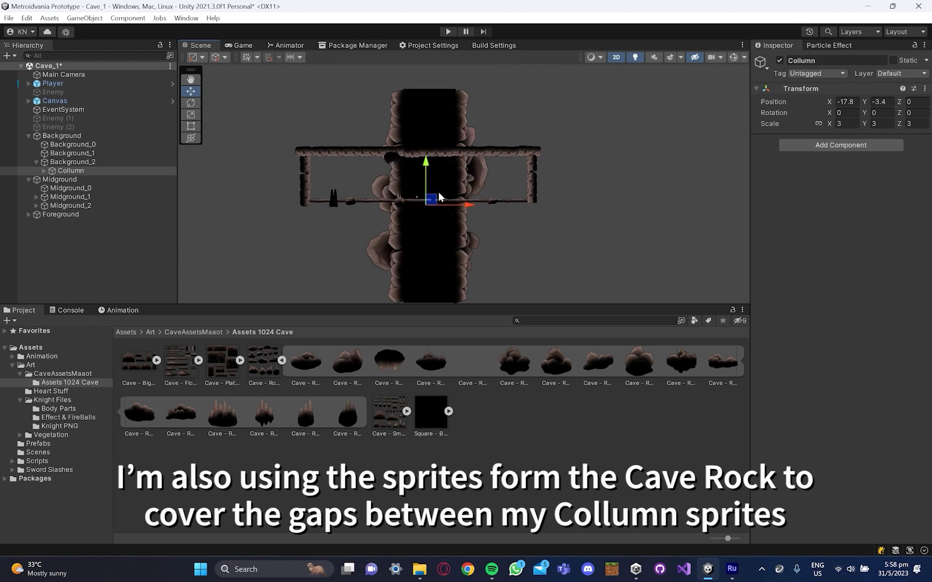
Step: Scale Collumn to 2.5, tilt it about 11 degrees about Z around X -22, Y 15.5, and save the scene
left_click_drag(439, 197, 436, 192)
key("e")
mouse_move(461, 176)
left_mouse_down()
mouse_move(444, 169)
mouse_move(450, 172)
left_mouse_up()
left_click(839, 124)
type("2")
key("ctrl+s")
type(".5")
Step: Play-test the scene by running and jumping past the enlarged background column, and stop the game
left_click(448, 31)
key("a")
key("space")
key("shift")
key("d")
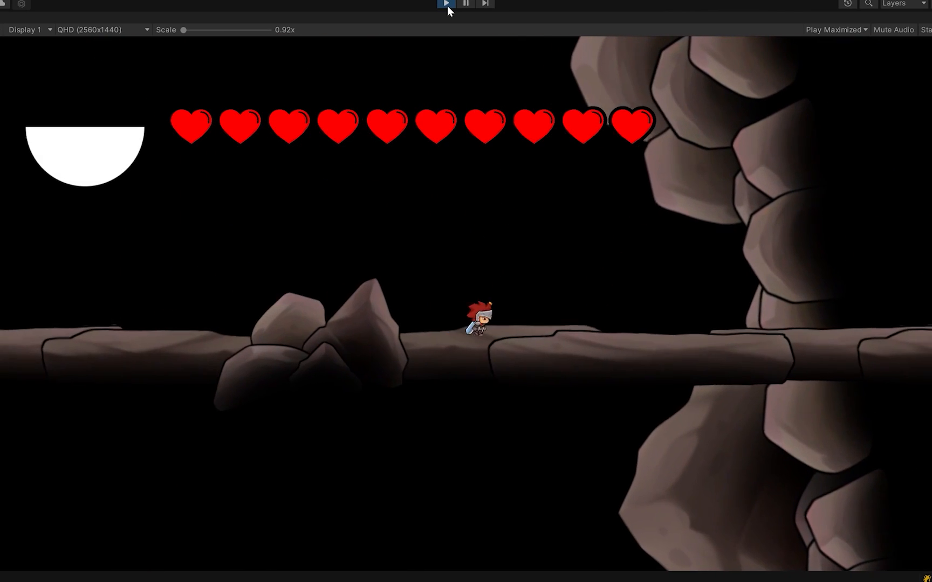
key("space")
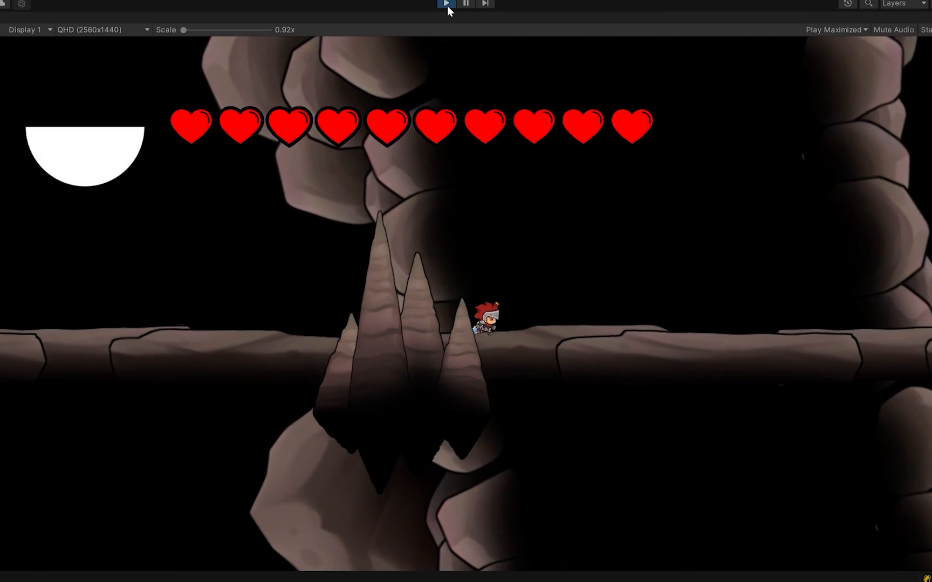
left_click(447, 5)
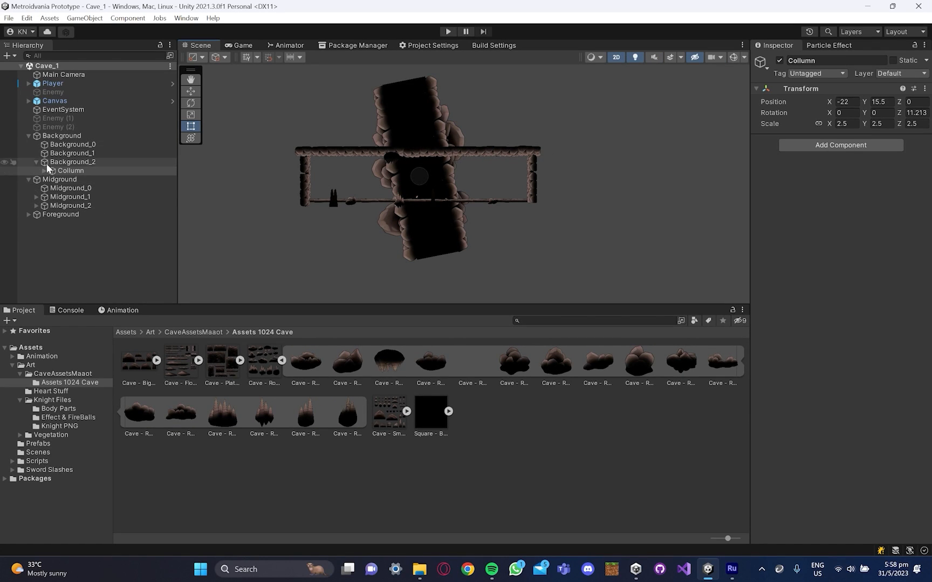
Step: Create a square sprite named Fog under Background_2, scaled to 250 and centered over the cave at about X -21.1, Y 15.4
right_click(59, 162)
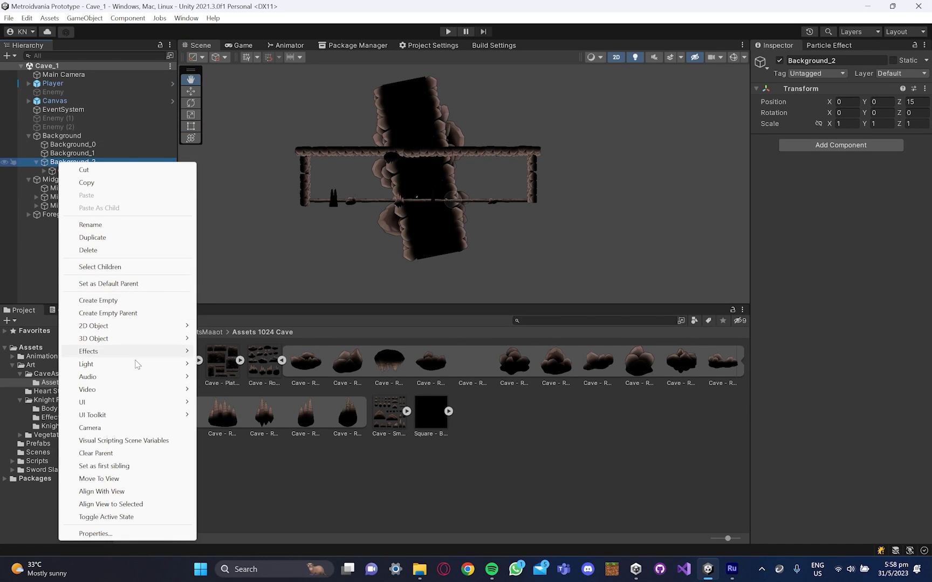
left_click(330, 325)
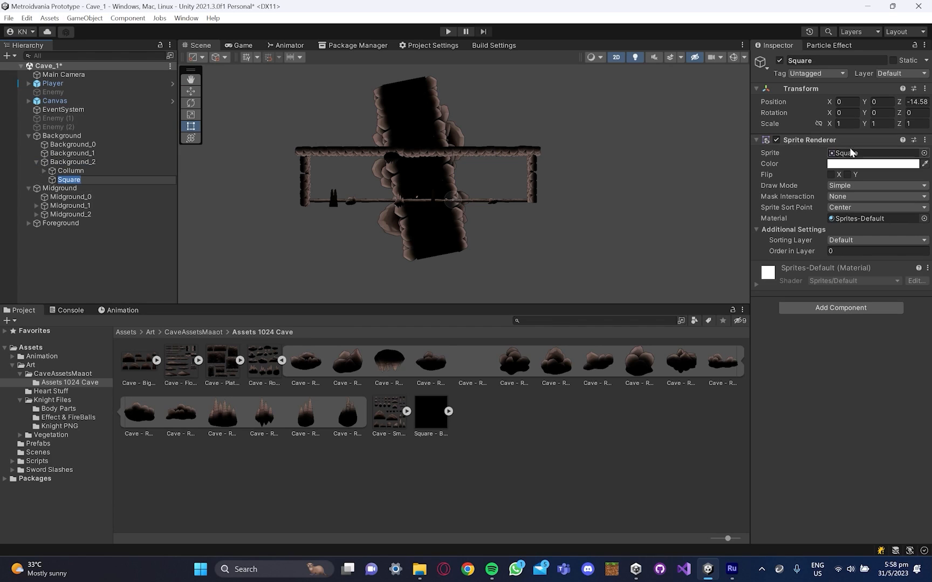
key("Return")
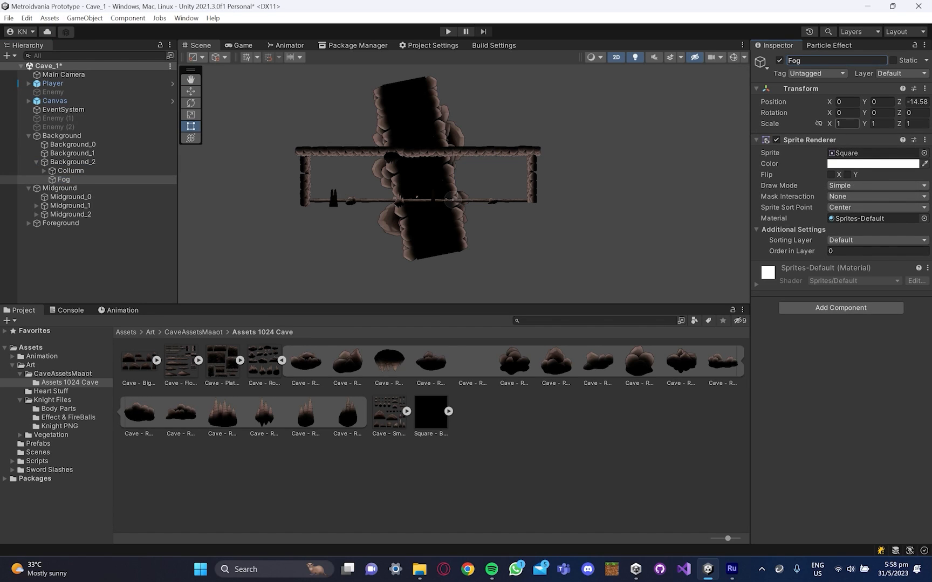
type("50")
left_click_drag(457, 186, 425, 162)
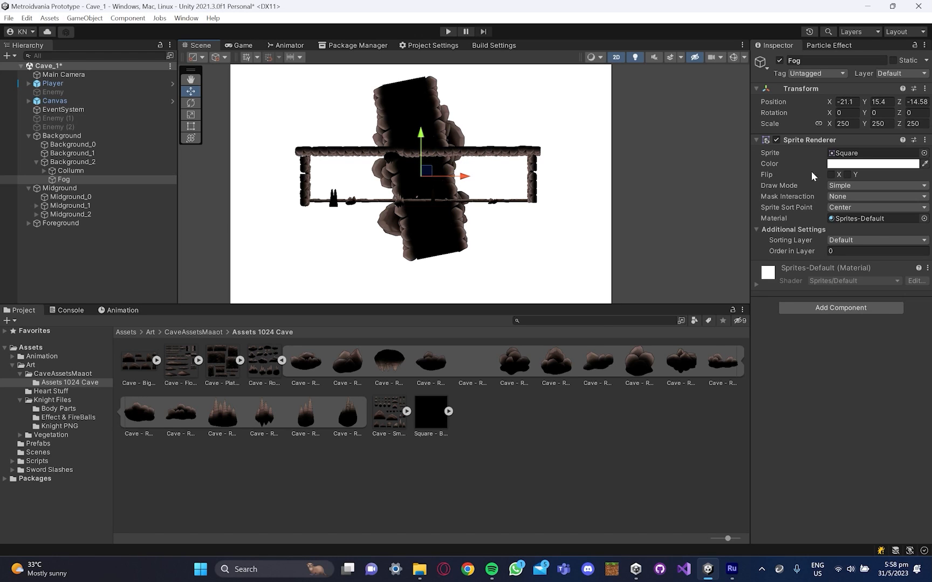
key("ctrl+s")
Step: Set Fog's color alpha to 77 and assign it to the Background sorting layer with order in layer 1
left_click(863, 164)
type("77")
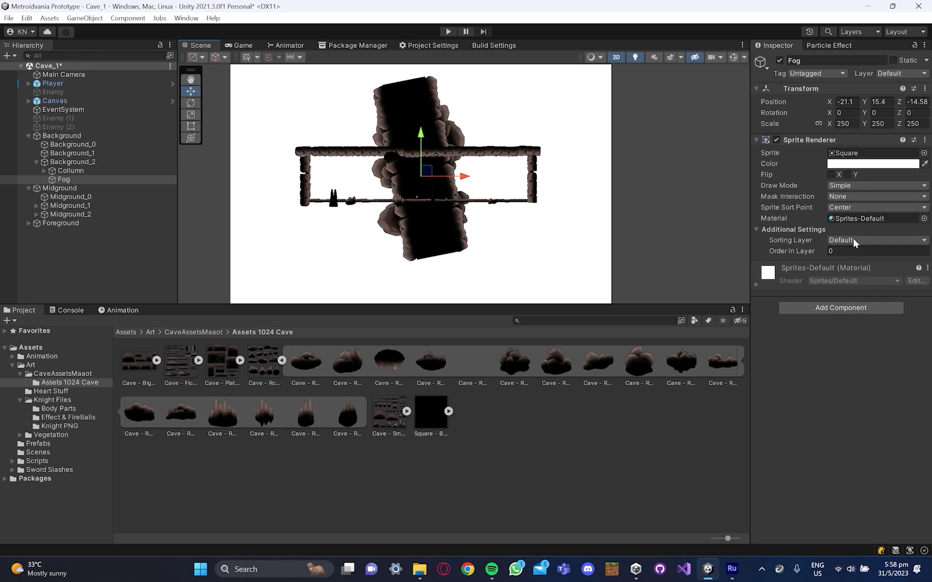
left_click(854, 241)
left_click(857, 263)
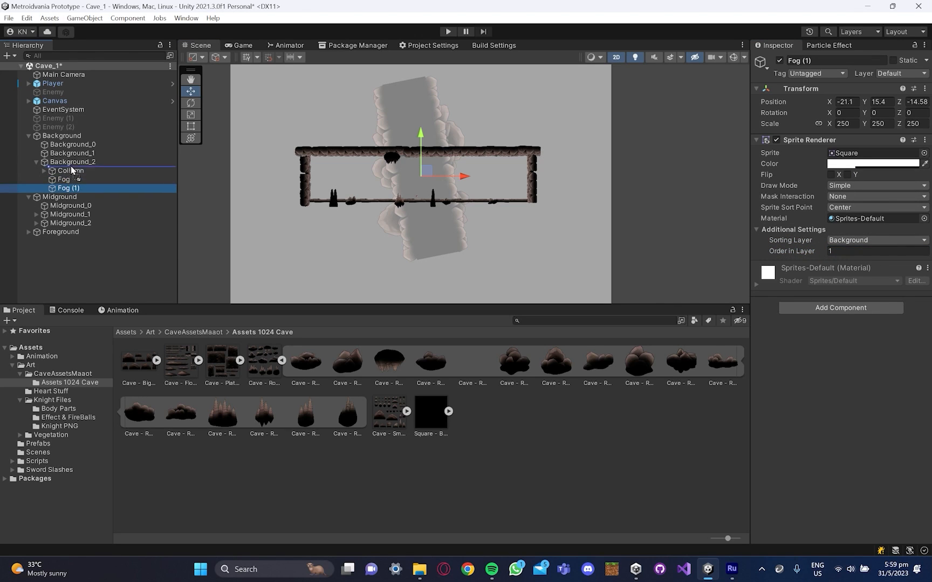
Step: Duplicate Fog into Background_1 with order in layer 3 and into Background_0 with order in layer 5, and save the scene
left_click_drag(72, 171, 74, 155)
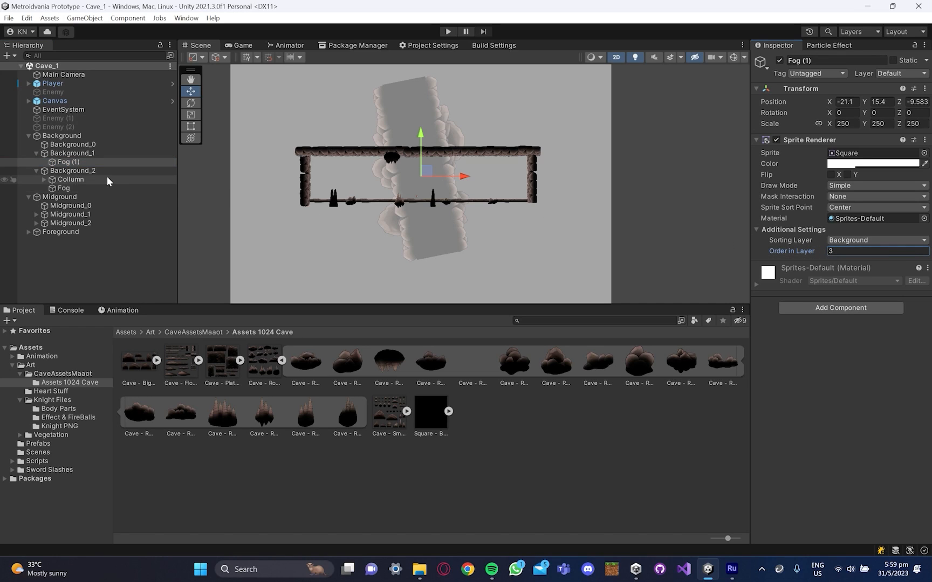
key("ctrl+d")
left_click_drag(75, 171, 77, 145)
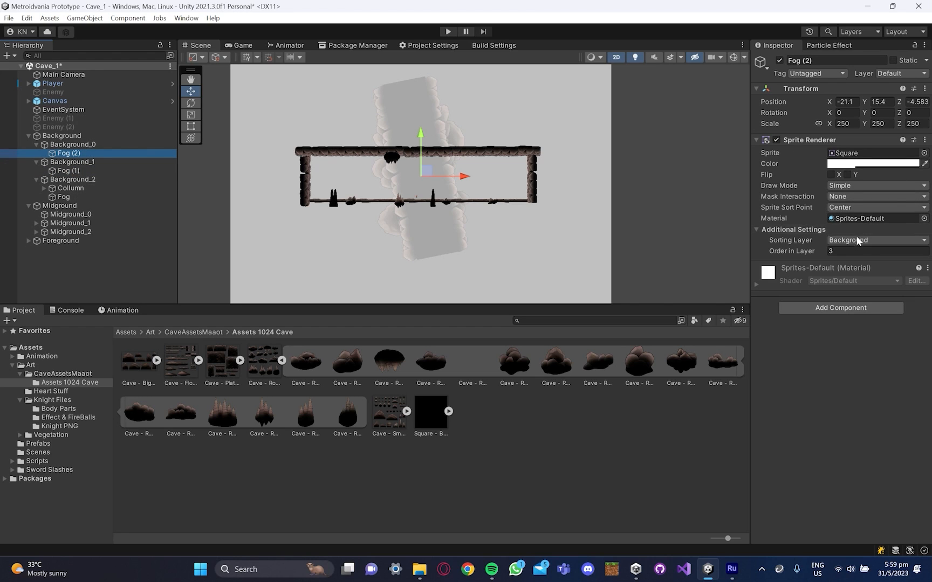
key("ctrl+s")
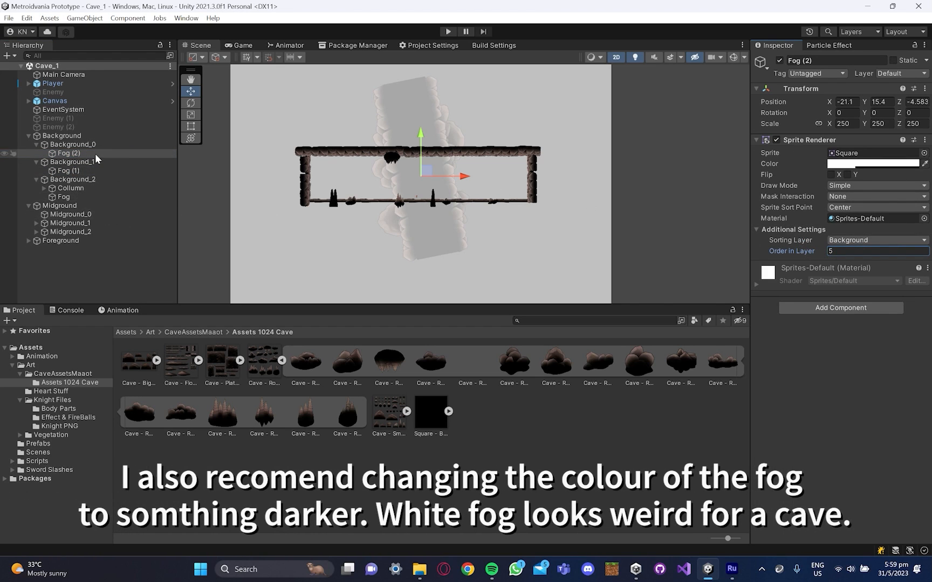
Step: Change the color of Fog, Fog (1) and Fog (2) together to dark olive green 454B2F
left_click(36, 145)
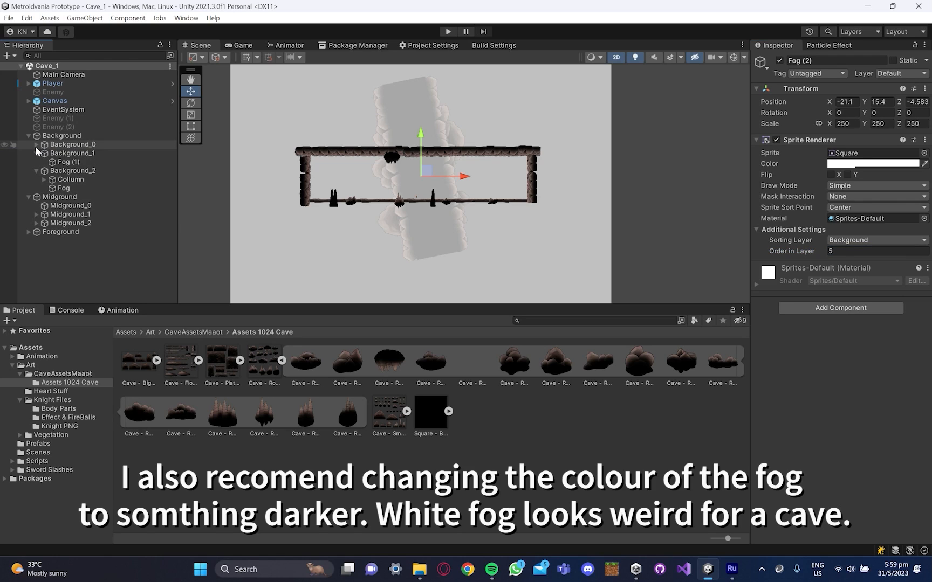
left_click(38, 138)
left_click(36, 145)
left_click(56, 153)
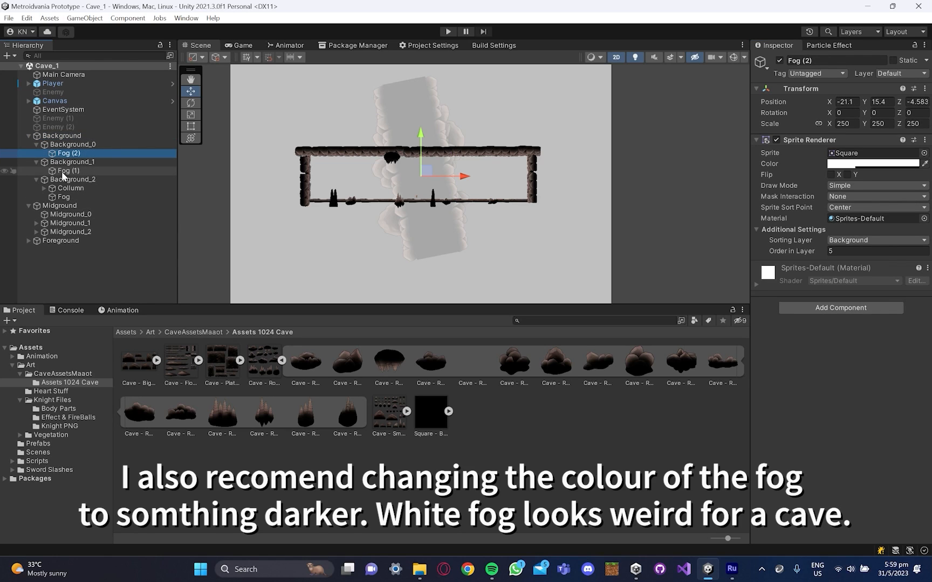
left_click(61, 172)
left_click(65, 155, "shift")
left_click(64, 162)
left_click(65, 154)
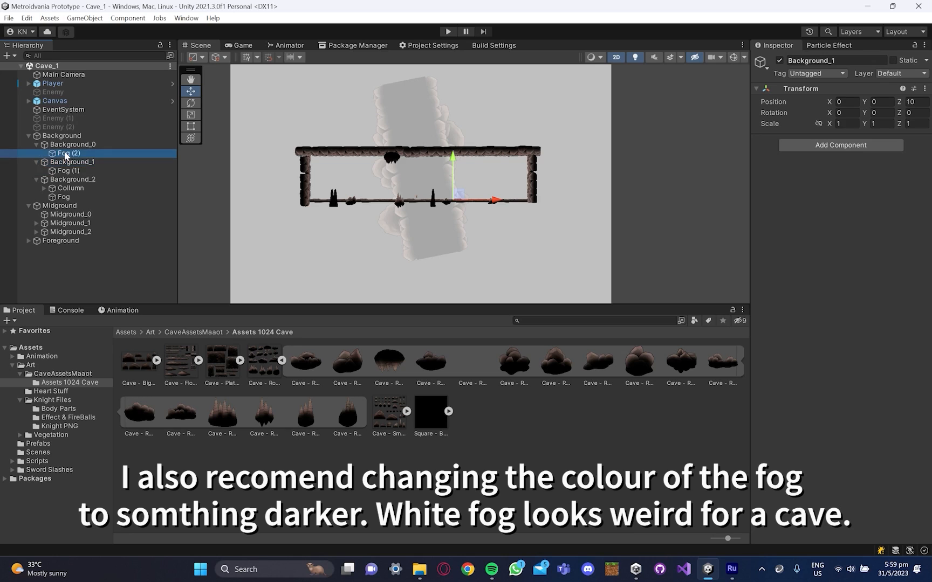
left_click(67, 171, "ctrl")
left_click(871, 164)
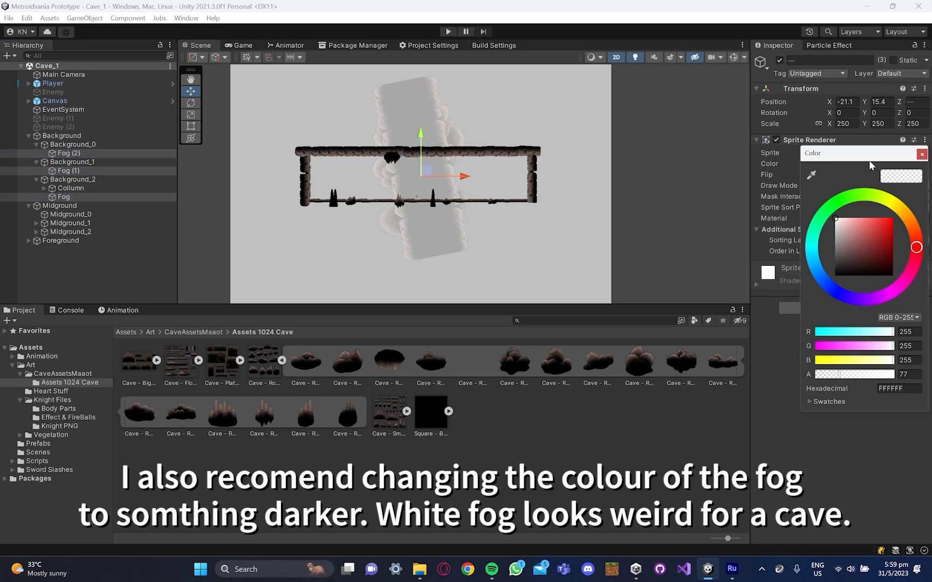
left_click(875, 196)
left_click_drag(846, 243, 858, 262)
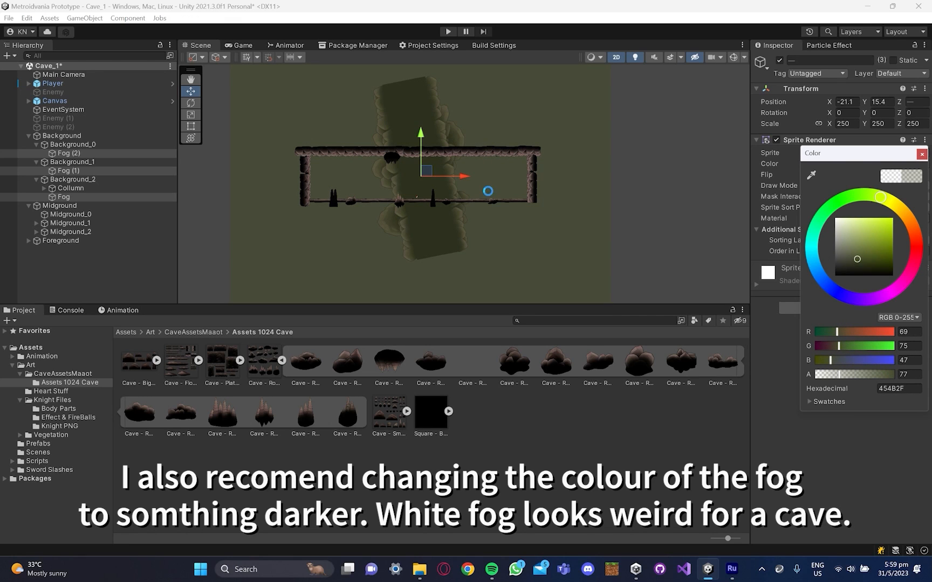
Step: Temporarily disable Fog (1) to compare the scene with and without that fog layer, and re-enable it
scroll(510, 223, "down", 4)
left_click(144, 197)
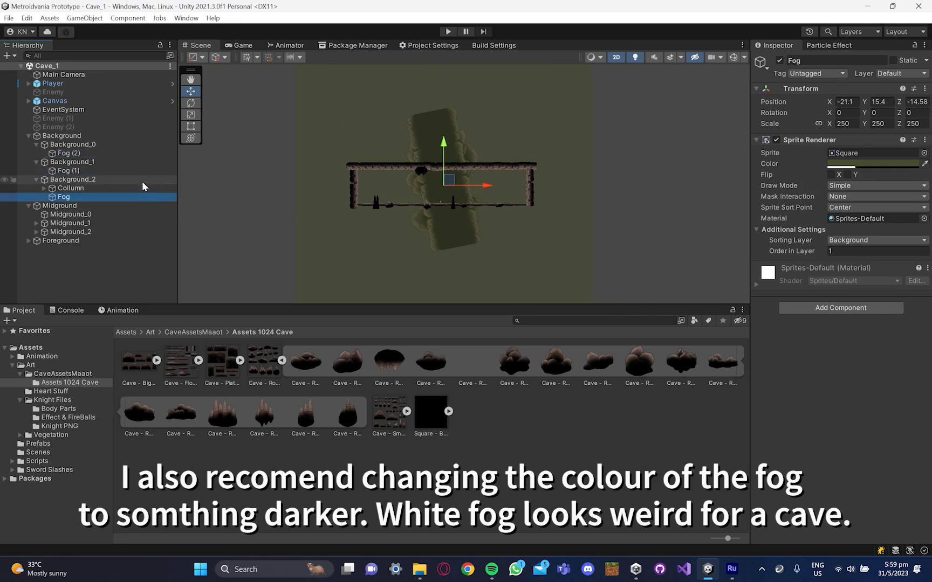
left_click(150, 172)
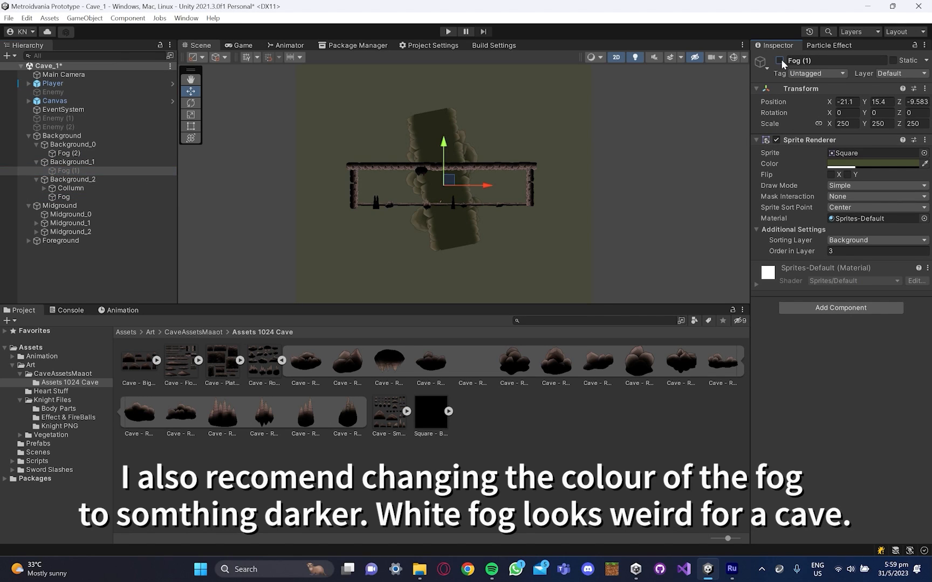
scroll(524, 212, "up", 4)
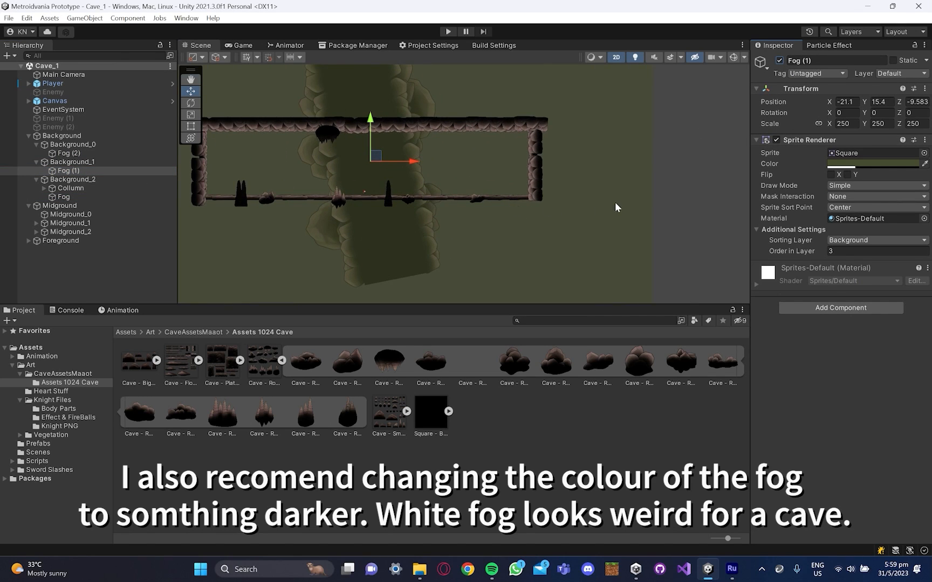
middle_click_drag(614, 203, 662, 208)
Step: Set the color alpha of all three fog layers to 80
left_click(117, 197)
left_click(113, 170, "ctrl")
left_click(875, 164)
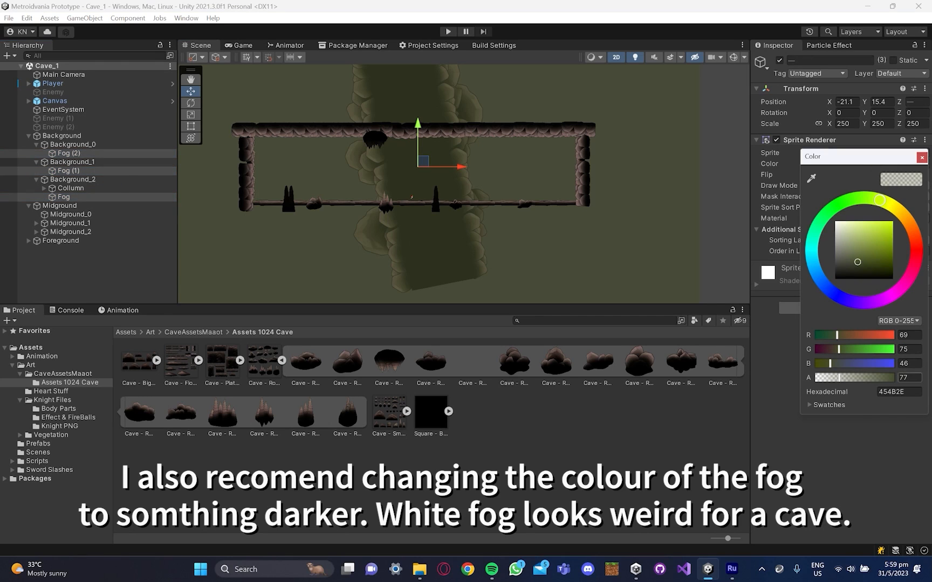
type("80")
Step: Play-test the cave by running and jumping to check the fog over the background column, and stop the game
left_click(448, 31)
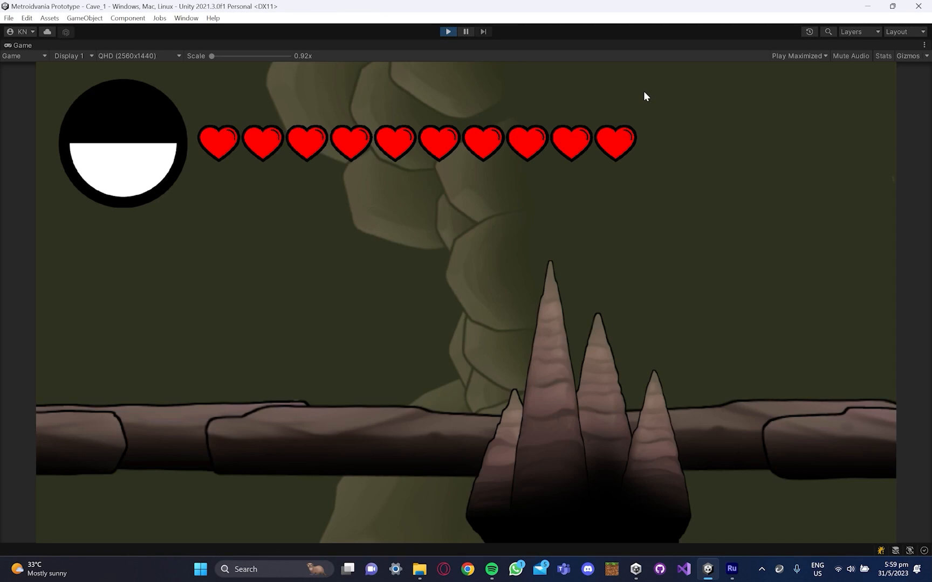
key("a")
key("space")
key("shift")
key("d")
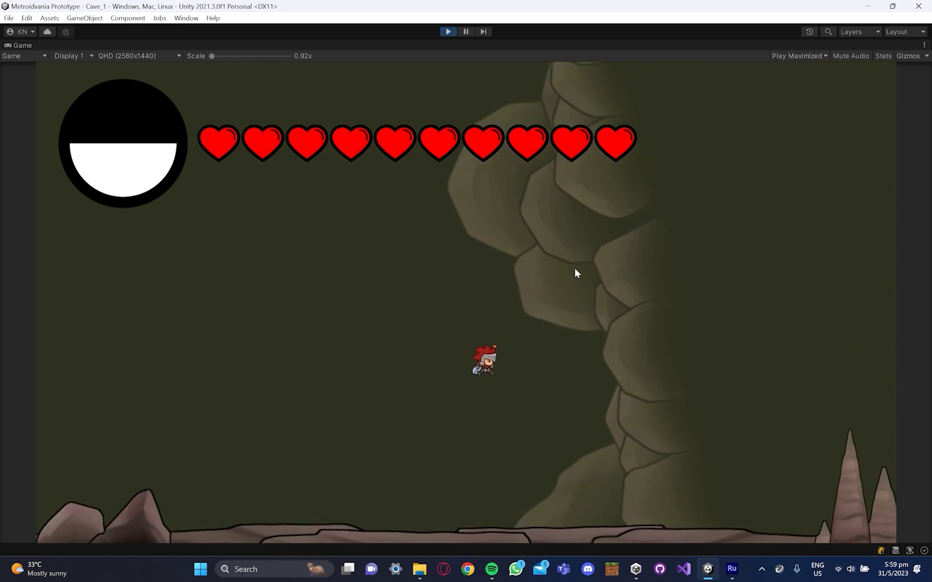
key("space")
left_click(448, 31)
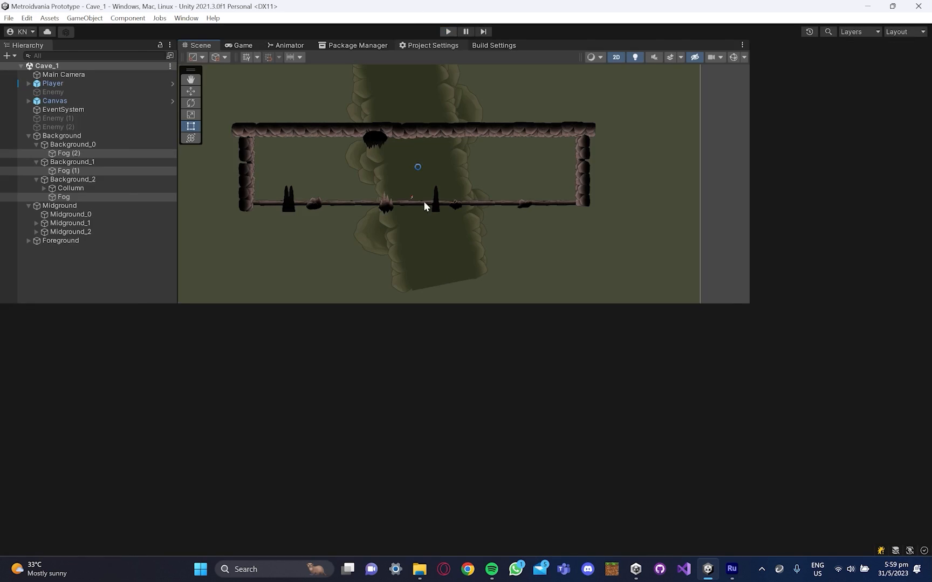
Step: Add the Cave - Platforms_11 sprite under Midground_1 and assign it to the Midground sorting layer
left_click(28, 135)
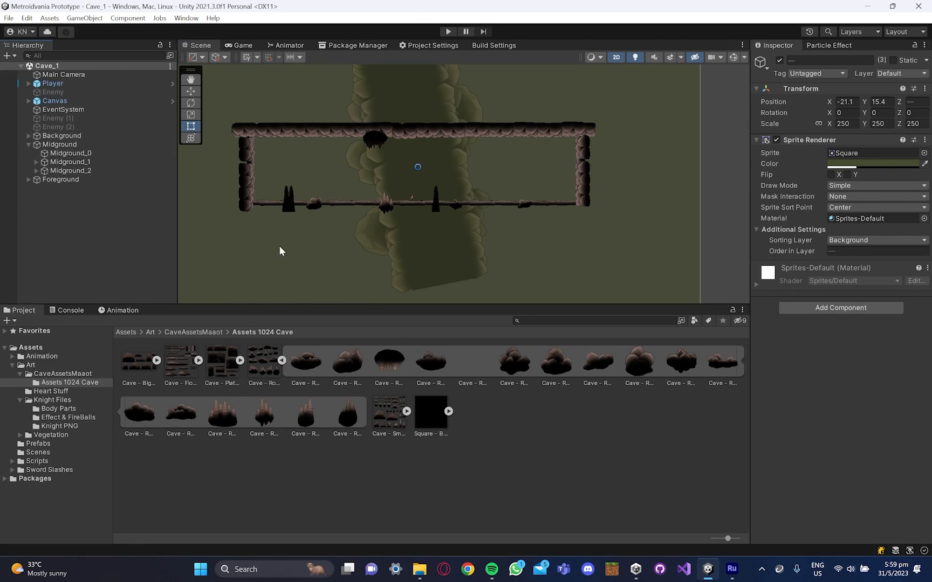
left_click(281, 360)
left_click(239, 360)
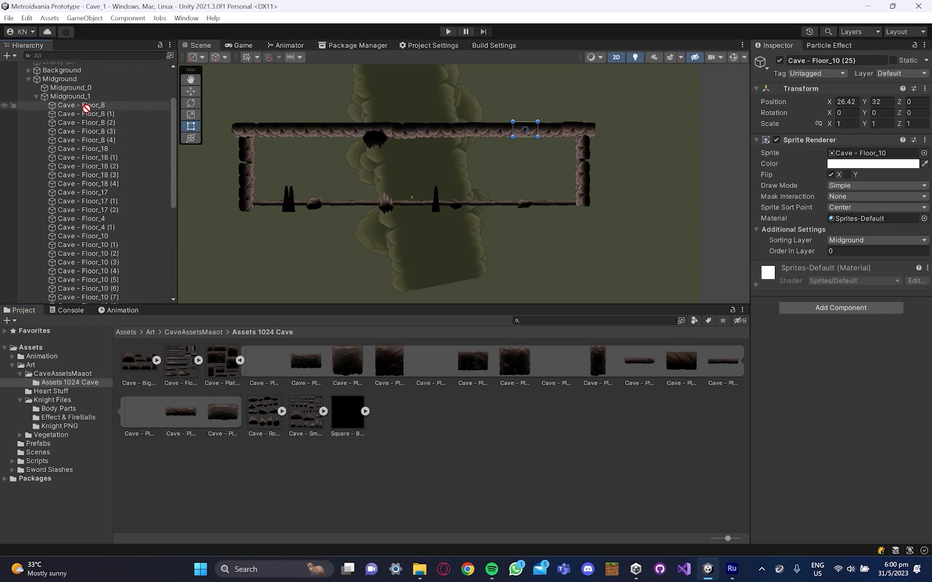
left_click_drag(86, 108, 85, 96)
scroll(161, 216, "down", 1)
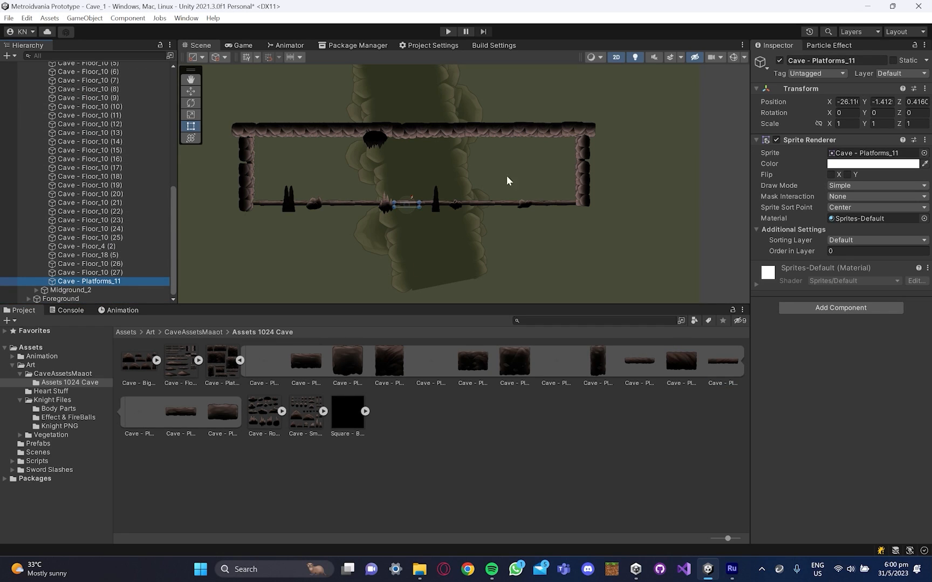
left_click(876, 240)
left_click(807, 276)
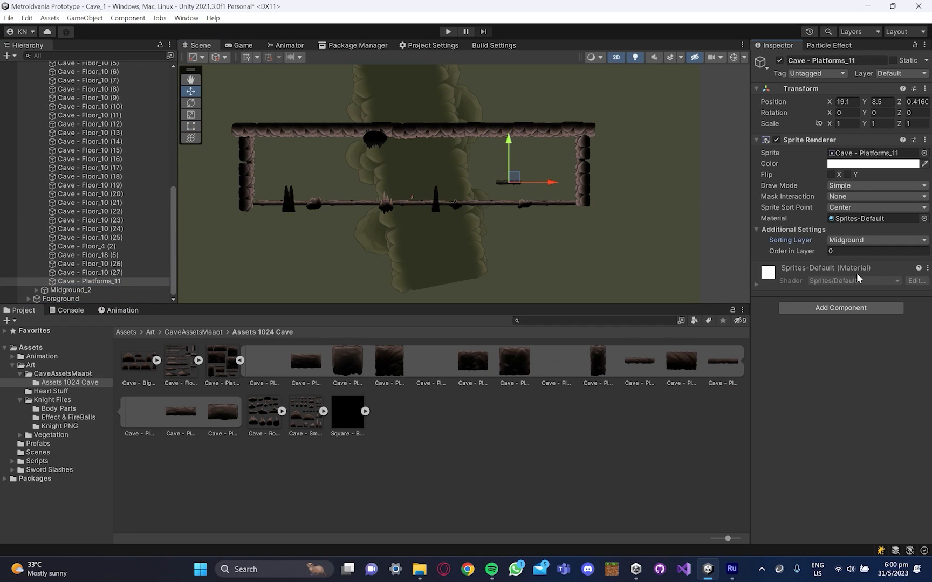
Step: Give Cave - Platforms_11 a Box Collider 2D, reset its transform, and place it above the floor at about X -0.3, Y 8.4
scroll(505, 173, "up", 3)
left_click_drag(505, 171, 461, 154)
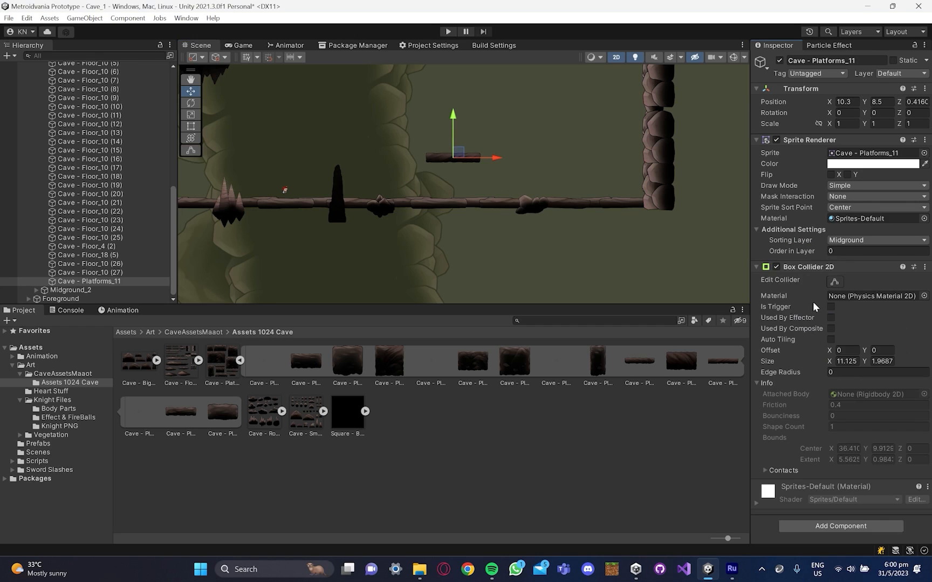
left_click(925, 89)
left_click(862, 97)
left_click_drag(408, 192, 407, 152)
middle_click_drag(573, 172, 702, 215)
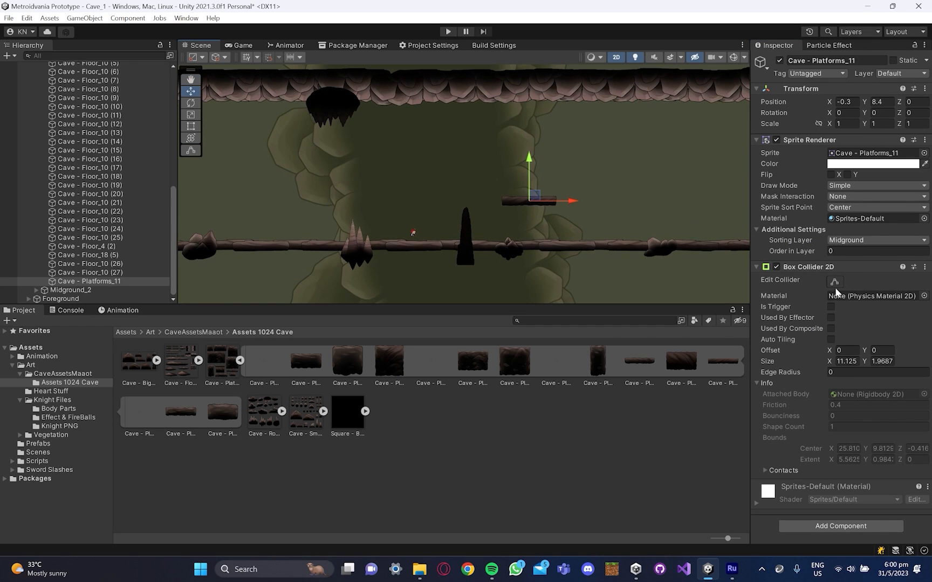
Step: Trim the platform's box collider to about 1.795 high and assign Cave - Platforms_11 to the Ground layer
left_click(834, 282)
scroll(532, 194, "up", 3)
left_click_drag(532, 186, 530, 190)
left_click(901, 74)
left_click(868, 124)
Step: Duplicate Cave - Platforms_11 several times and spread the copies at staggered heights between the cave's floor and ceiling
scroll(448, 183, "down", 5)
key("w")
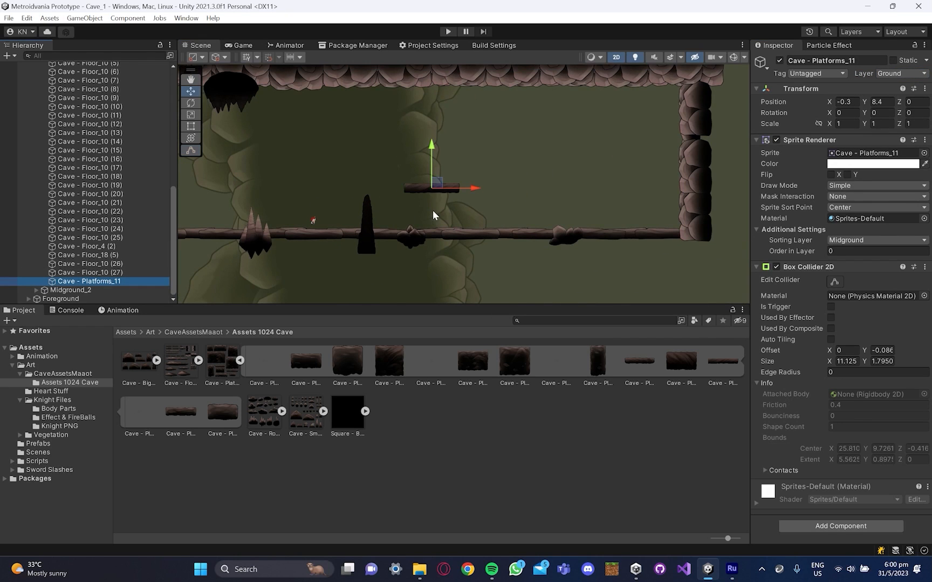
key("ctrl+d")
left_click_drag(438, 182, 214, 172)
key("ctrl+d")
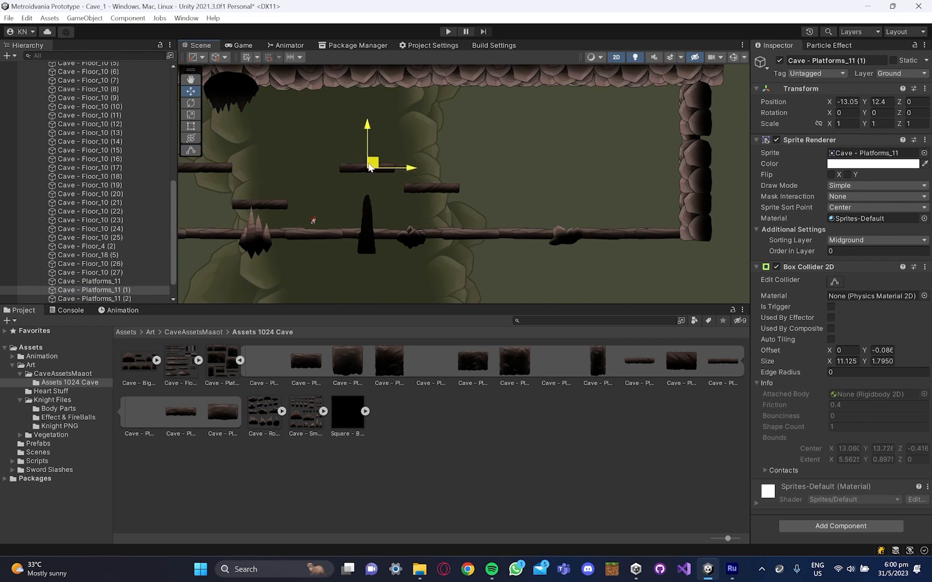
left_click_drag(577, 166, 370, 173)
middle_click_drag(485, 162, 601, 159)
left_click_drag(488, 169, 218, 169)
middle_click_drag(361, 153, 516, 150)
left_click_drag(371, 164, 375, 135)
Step: Playtest the Cave_1 scene, running and jumping the player across the spread-out platforms
middle_click_drag(552, 152, 441, 194)
scroll(483, 208, "down", 8)
scroll(512, 220, "up", 7)
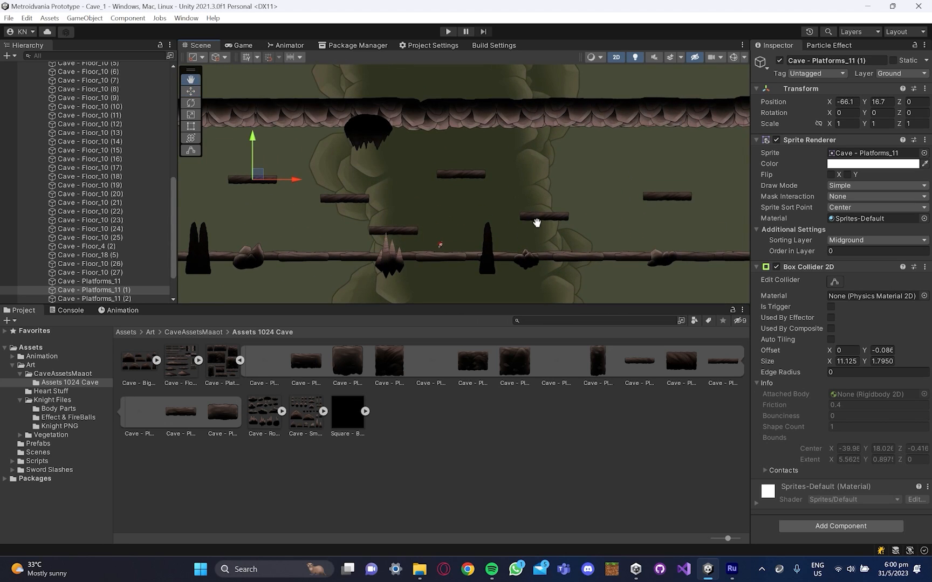
left_click(449, 32)
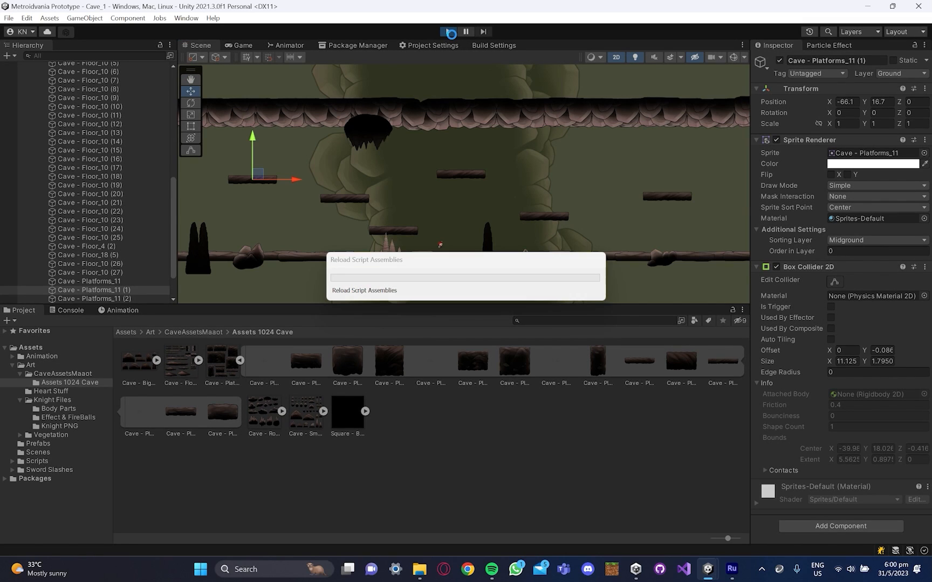
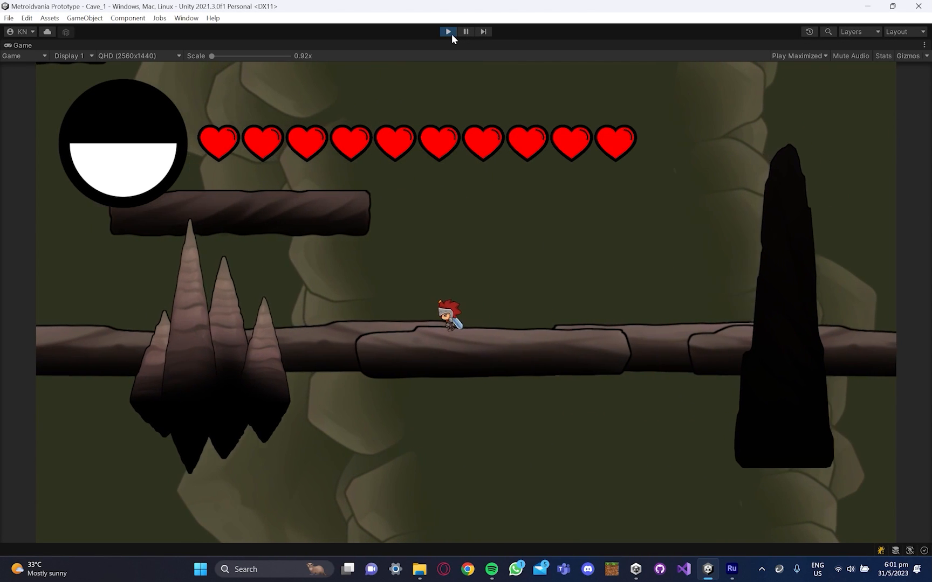
key("a")
key("space")
key("d")
key("space")
key("a")
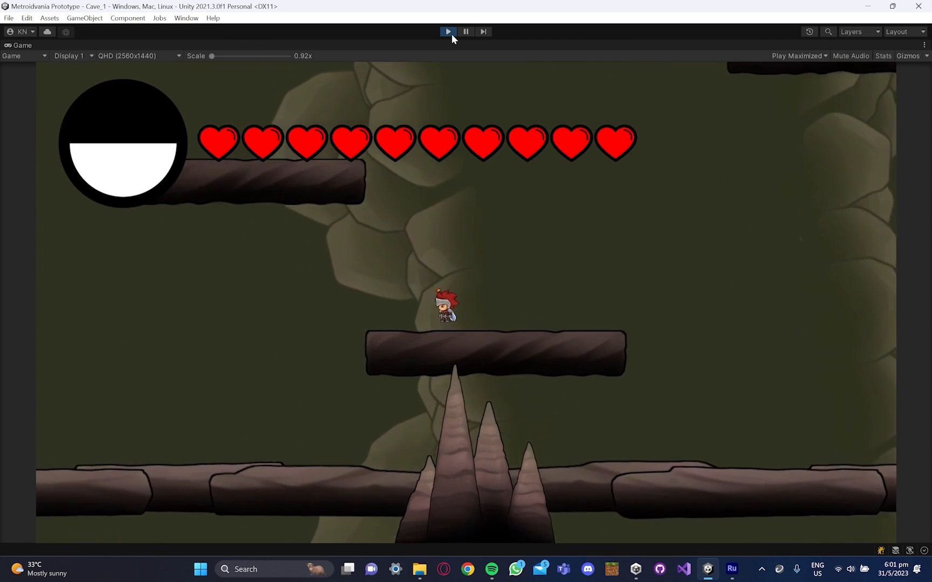
key("Right")
key("space")
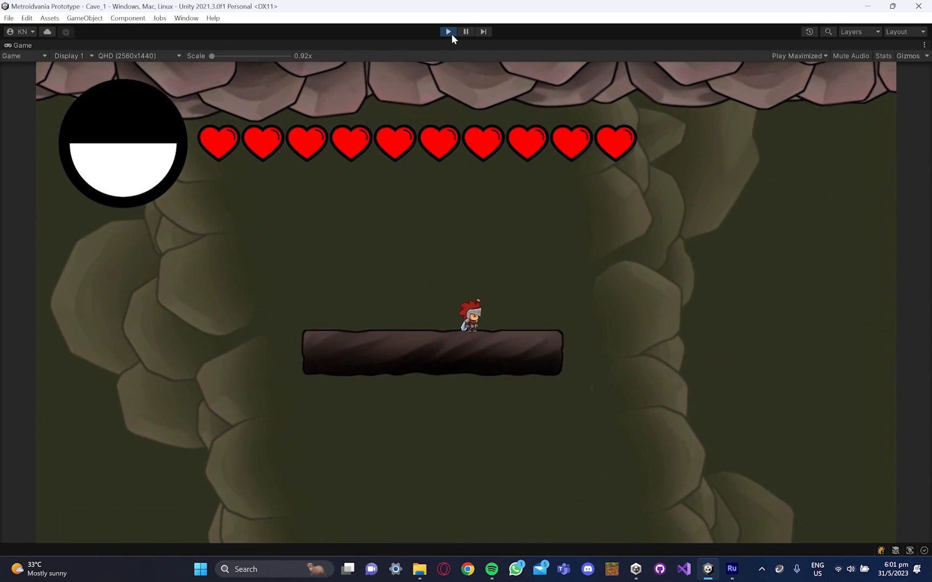
key("a")
key("space")
key("d")
key("a")
key("space")
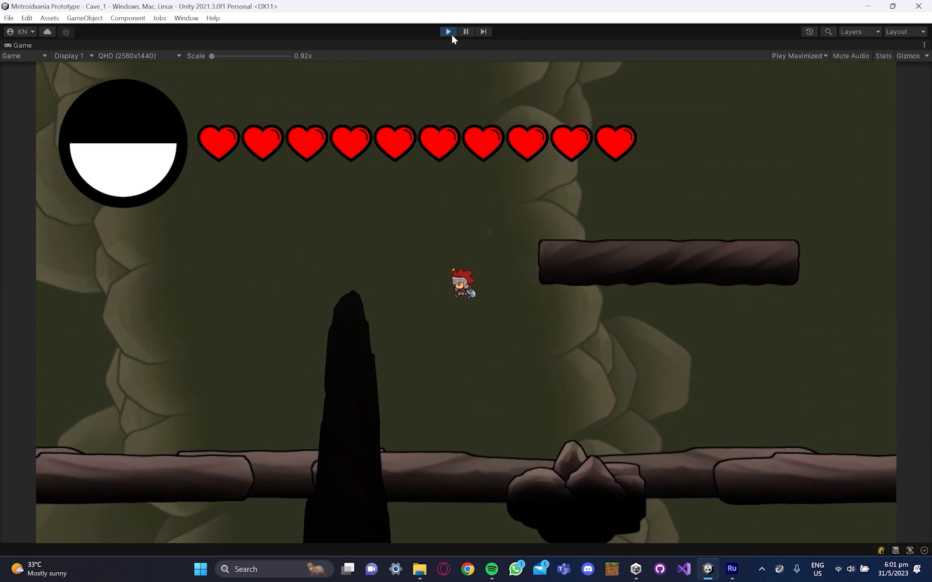
key("d")
key("space")
key("a")
key("space")
key("d")
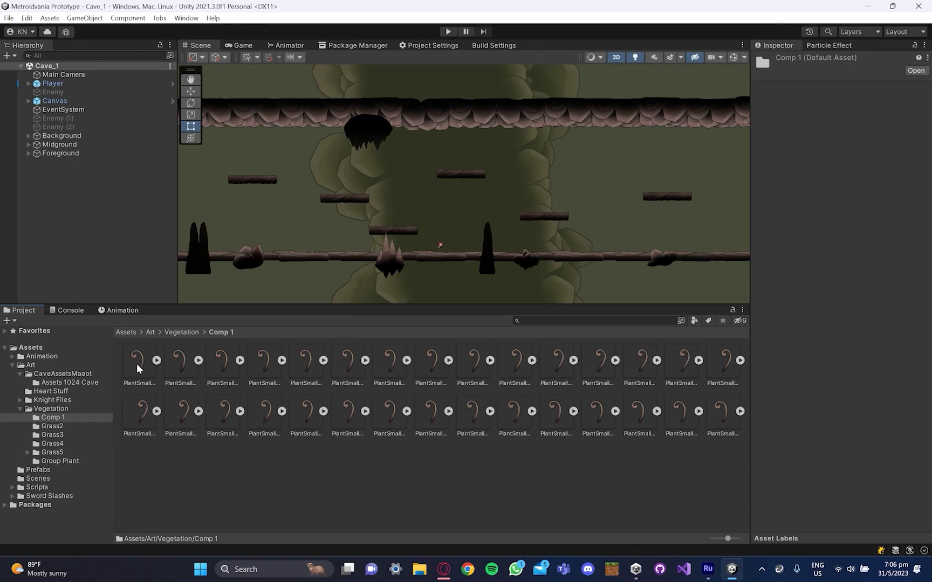
Step: Set all PlantSmall textures in the Comp 1 folder to 32 pixels per unit, max size 4096 and no compression, and apply
left_click(138, 369)
left_click(716, 416, "shift")
left_click(854, 139)
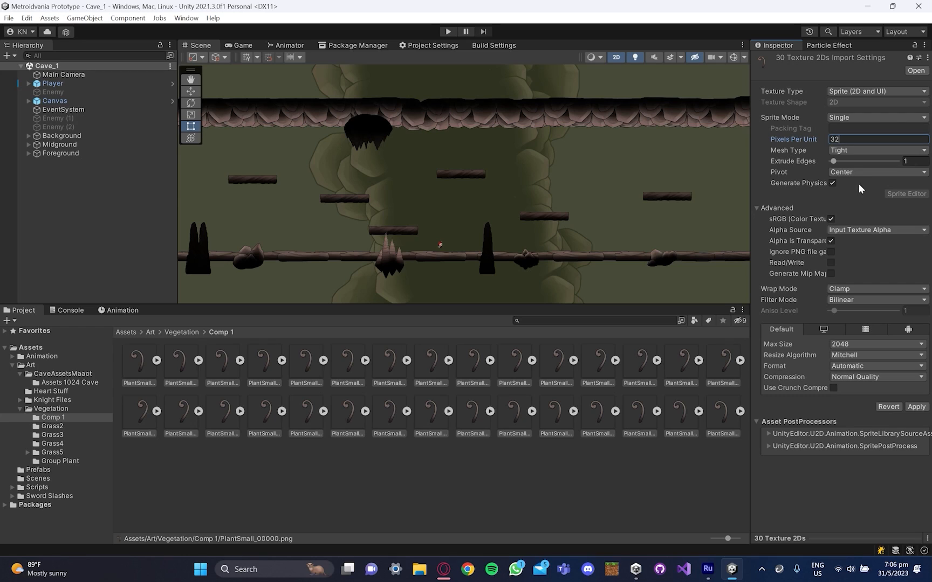
left_click(872, 344)
left_click(860, 445)
left_click(863, 377)
left_click(859, 388)
left_click(913, 398)
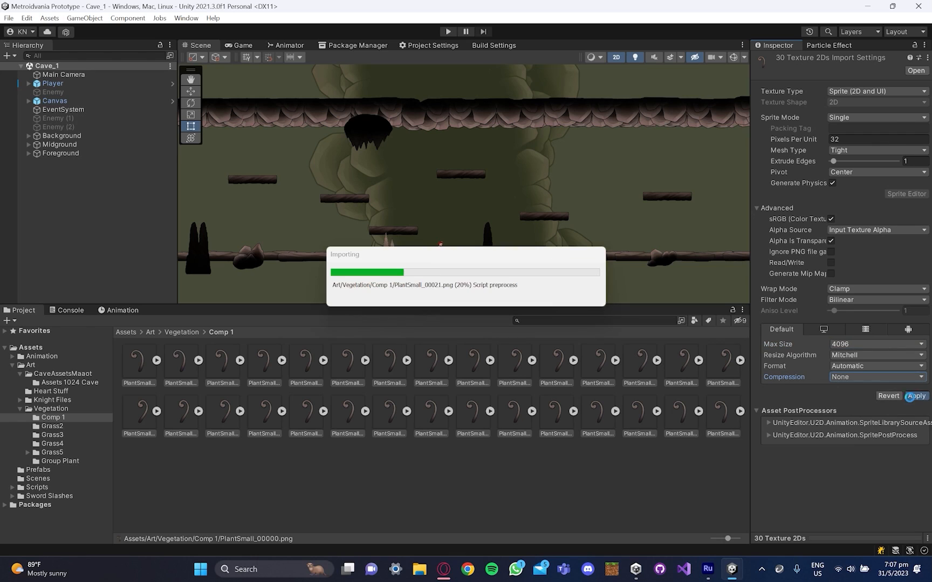
Step: Import all Grass2 textures at 32 pixels per unit with max size 4096 and compression set to None
left_click(204, 334)
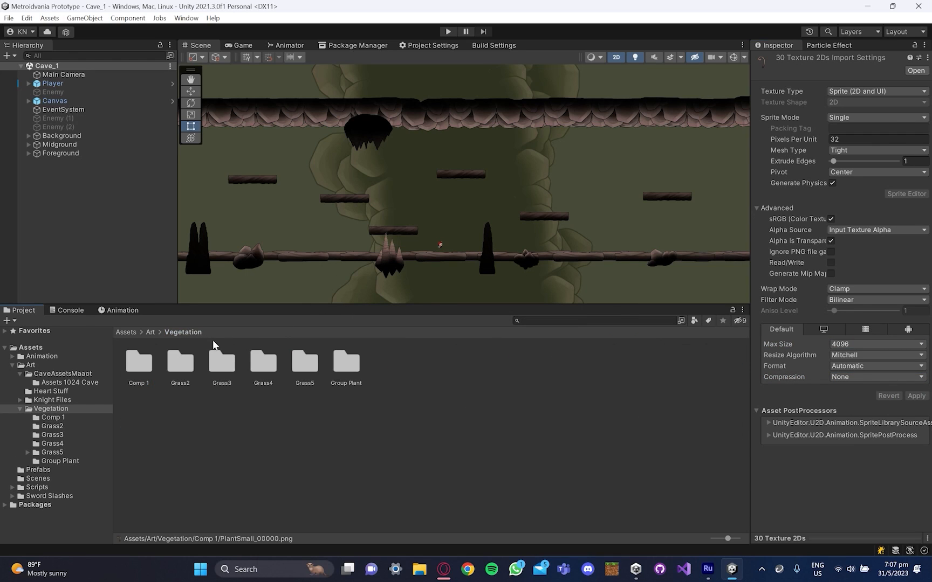
double_click(185, 363)
key("ctrl+a")
left_click(794, 140)
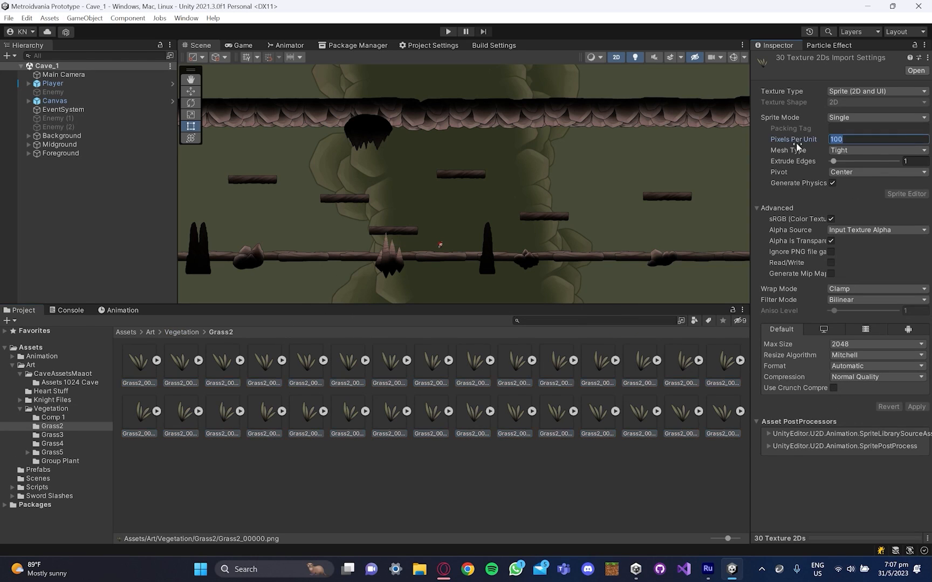
left_click(846, 343)
left_click(849, 446)
left_click(857, 377)
left_click(857, 389)
left_click(915, 405)
Step: Give all textures in the Grass3 folder 32 pixels per unit, max size 4096 and no compression
left_click(196, 333)
double_click(223, 367)
key("ctrl+a")
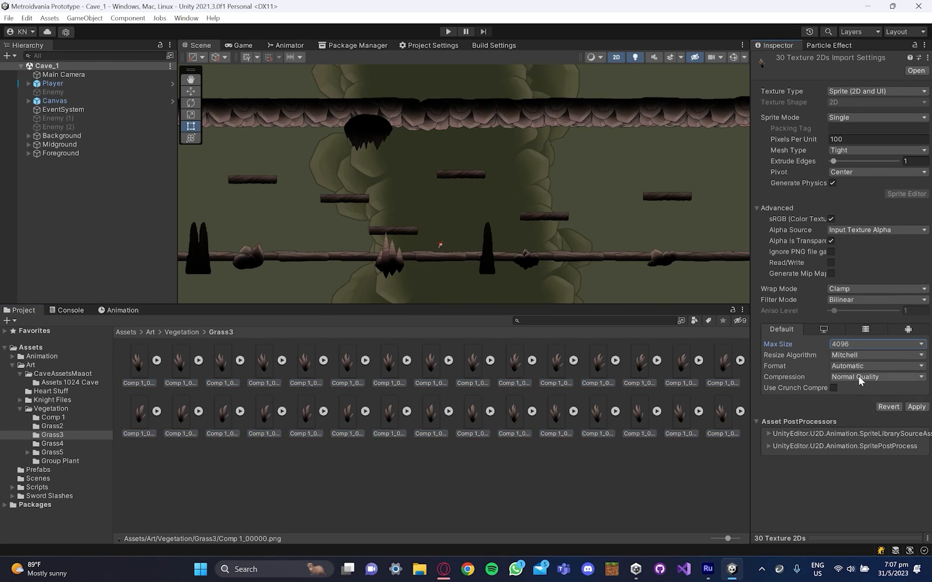
left_click(799, 139)
Step: Configure all textures in the Grass4 folder with 32 pixels per unit, max size 4096 and no compression
left_click(187, 332)
double_click(264, 363)
left_click(139, 364)
left_click(719, 420, "shift")
left_click(798, 139)
type("32")
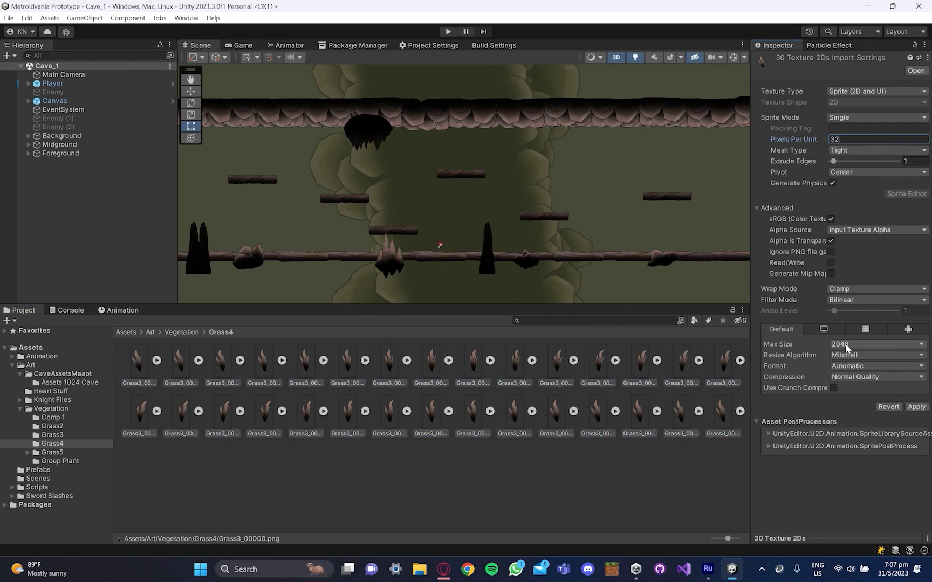
left_click(846, 343)
left_click(849, 446)
Step: Set Plant4 and all Plant5 textures in the Grass5 folder to 32 pixels per unit, max size 4096 and no compression, and apply
left_click(181, 332)
double_click(306, 363)
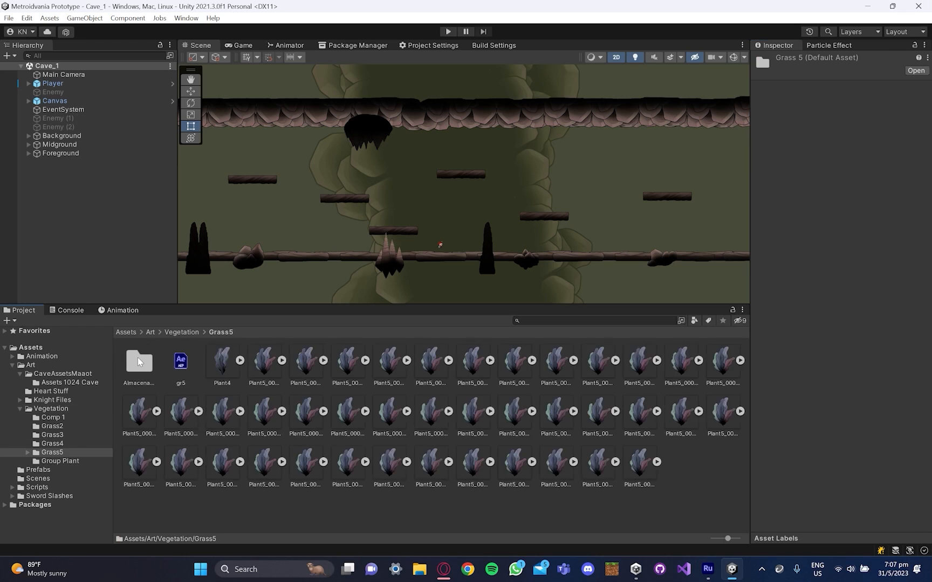
left_click(222, 362)
left_click(639, 468, "shift")
left_click(818, 141)
type("32")
left_click(862, 354)
left_click(864, 456)
left_click(863, 387)
left_click(858, 400)
left_click(915, 407)
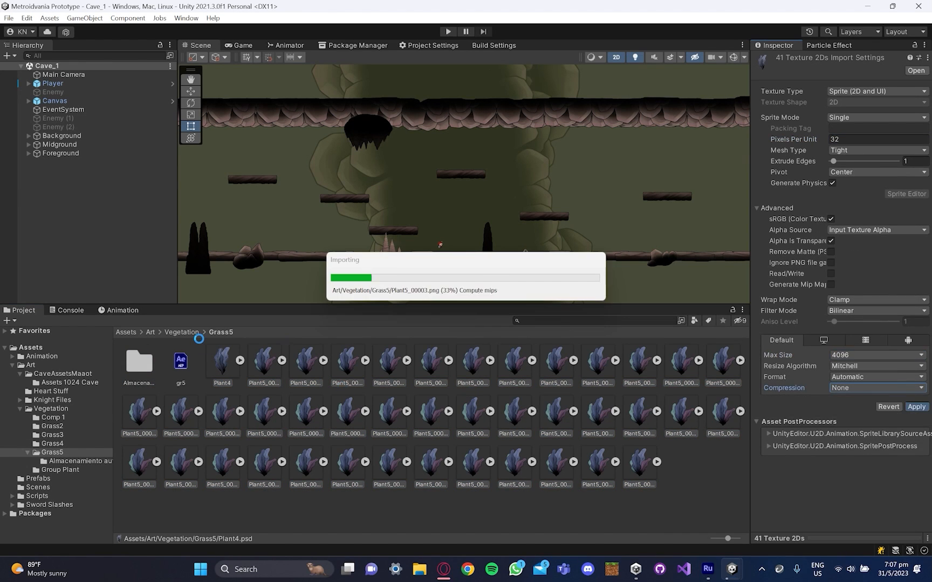
Step: Apply 32 pixels per unit, max size 4096 and no compression to all GroupPlants textures in the Group Plant folder
left_click(190, 332)
double_click(339, 366)
key("ctrl+a")
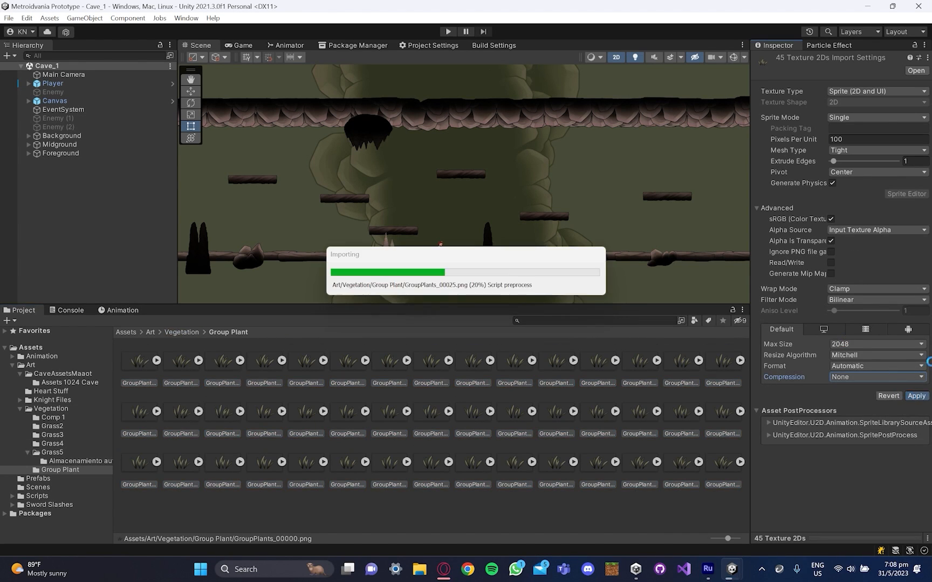
left_click(916, 395)
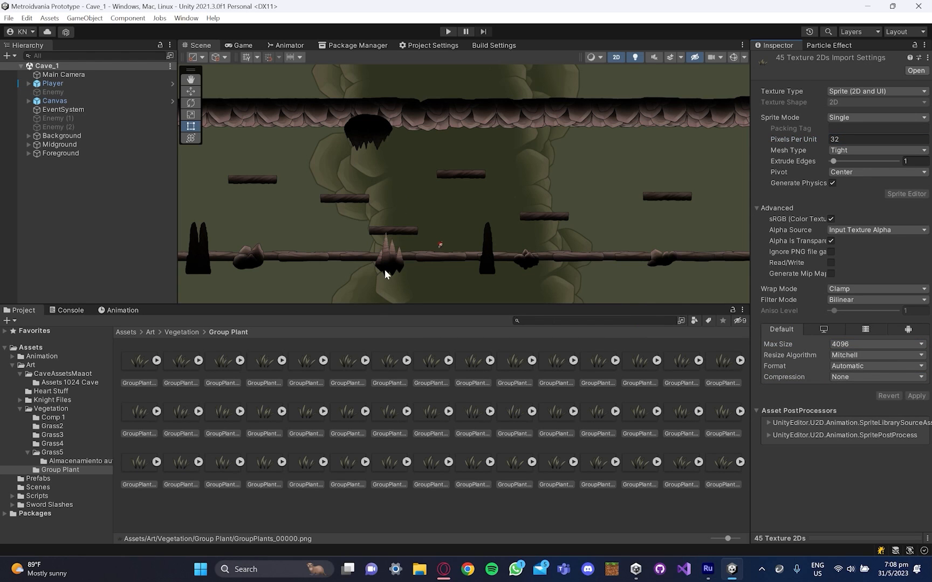
Step: Switch to File Explorer and look through the vegetation art folders
left_click(419, 569)
left_click(322, 338)
double_click(420, 337)
double_click(411, 410)
double_click(426, 354)
double_click(428, 339)
double_click(430, 340)
double_click(431, 339)
left_click(434, 337)
double_click(434, 323)
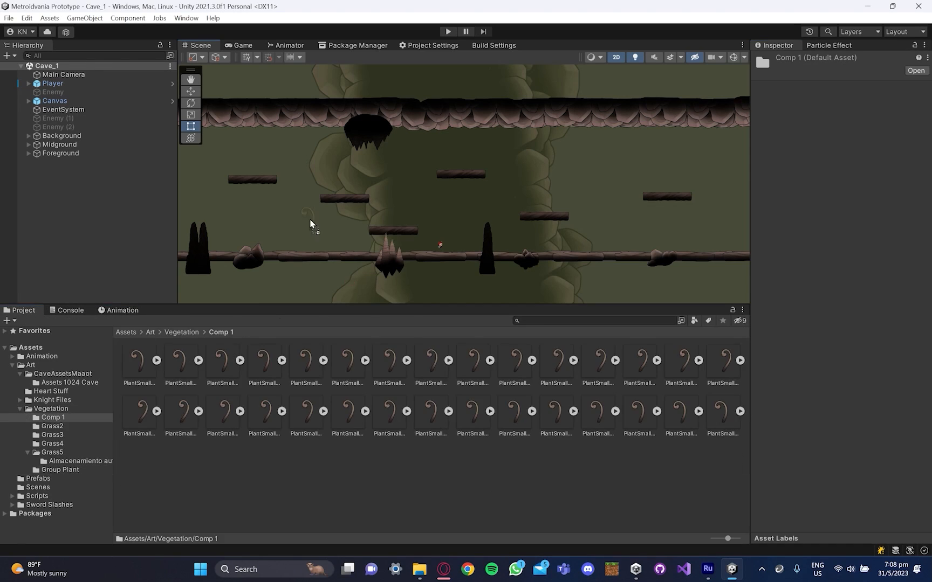
Step: Place the first sprite from each of the six Vegetation folders in the scene near the cave floor
left_click(52, 435)
left_click_drag(138, 361, 353, 226)
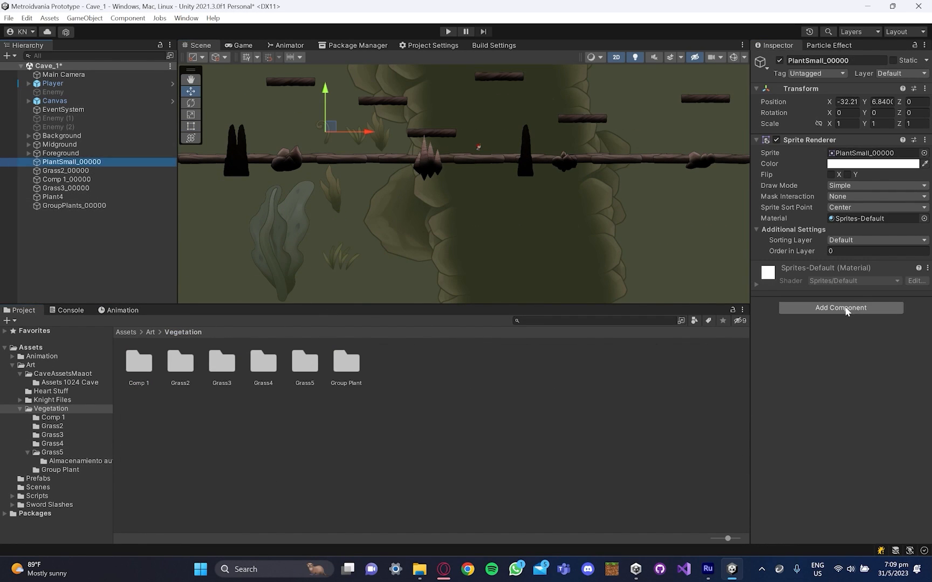
Step: Create the Plant_1 animation clip for PlantSmall_00000 from the Comp 1 sprite frames and play it back
left_click(841, 308)
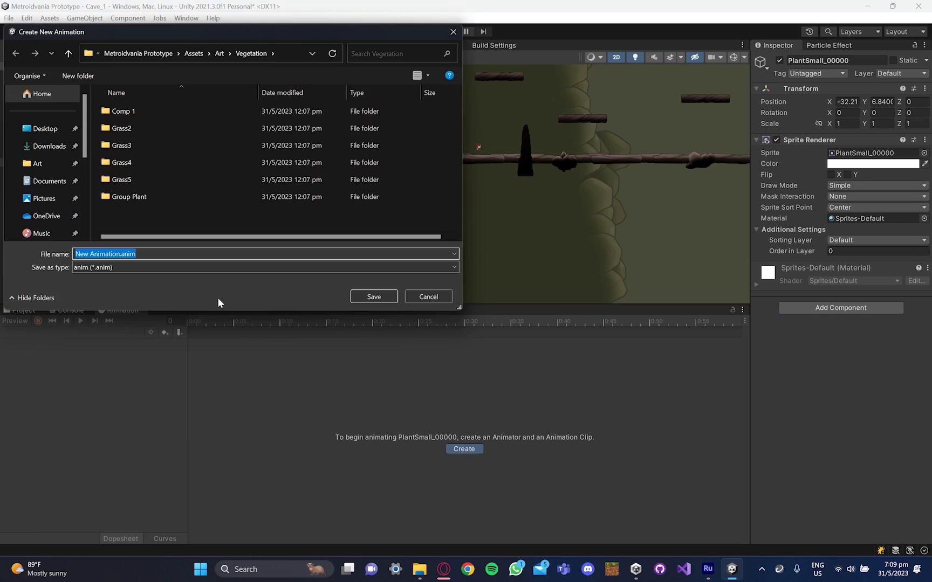
type("Plant")
key("Return")
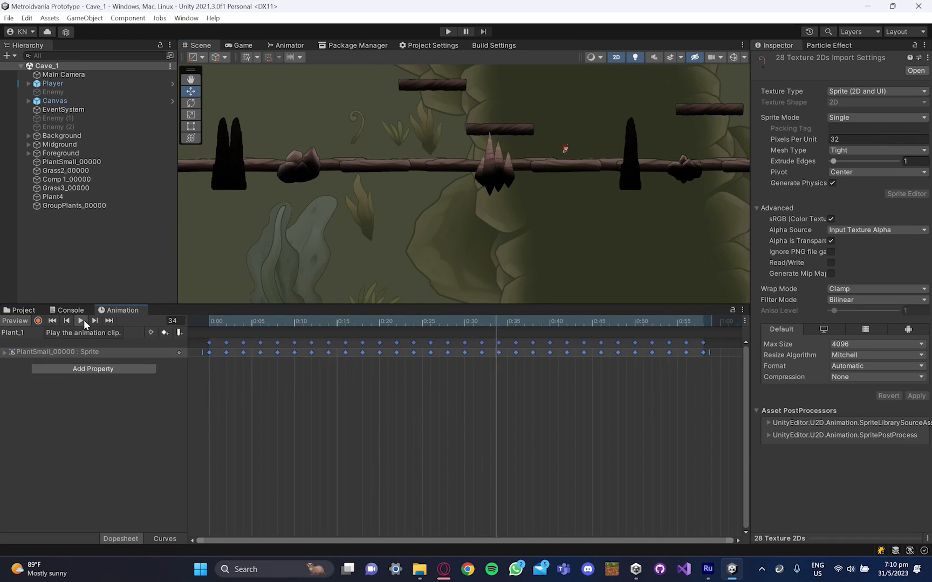
left_click(81, 321)
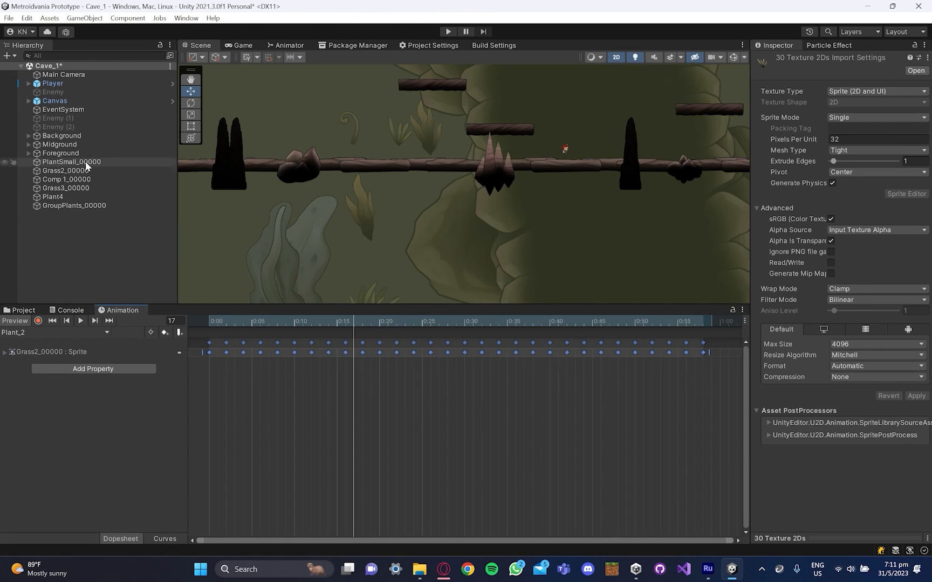
Step: Rescale the Plant_1 keyframes to adjust the clip's length, and preview the Plant_3 clip on Comp 1_00000
left_click(92, 162)
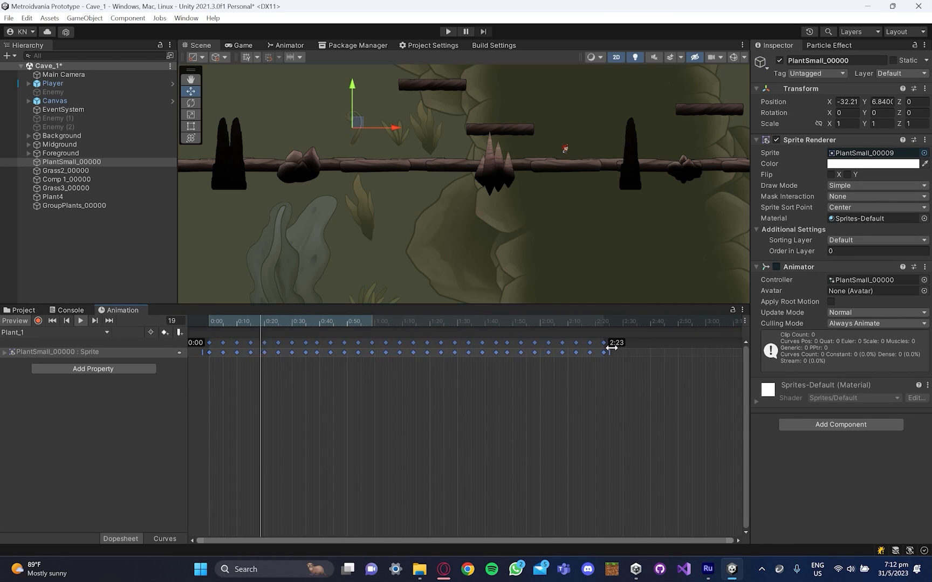
left_click_drag(613, 353, 421, 357)
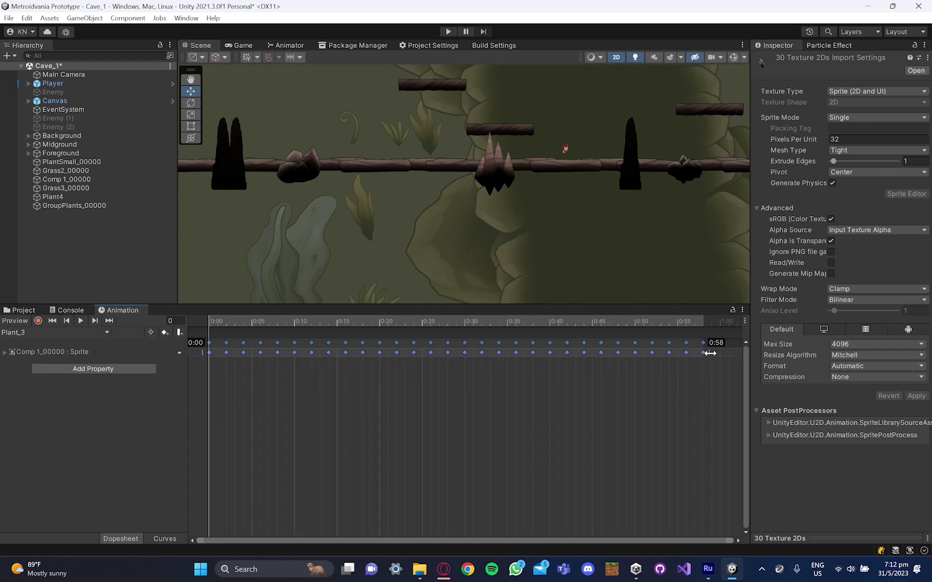
left_click(82, 321)
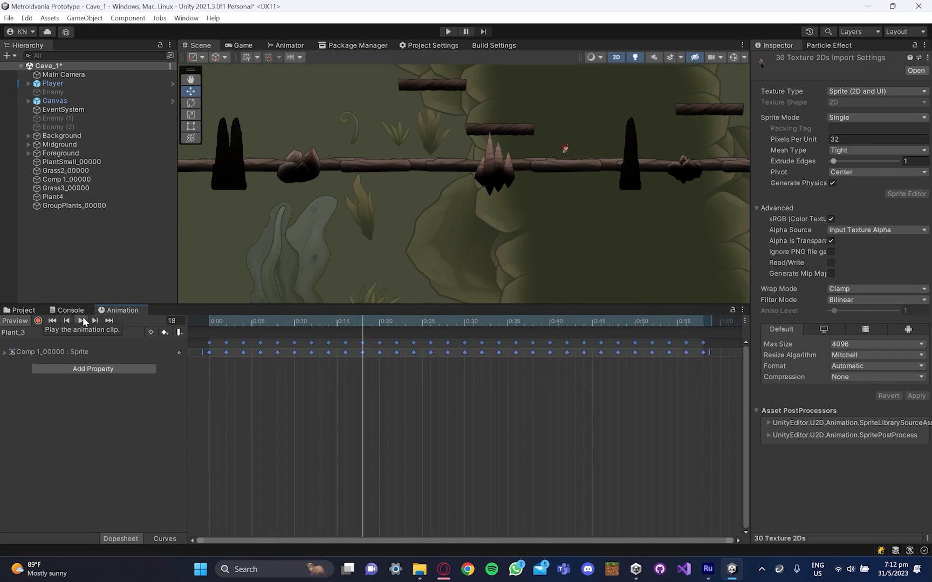
Step: Create the Plant_4 clip for Grass3_00000 from the Grass4 frames, stretch its keyframes to about 0:58, and play it
left_click(22, 310)
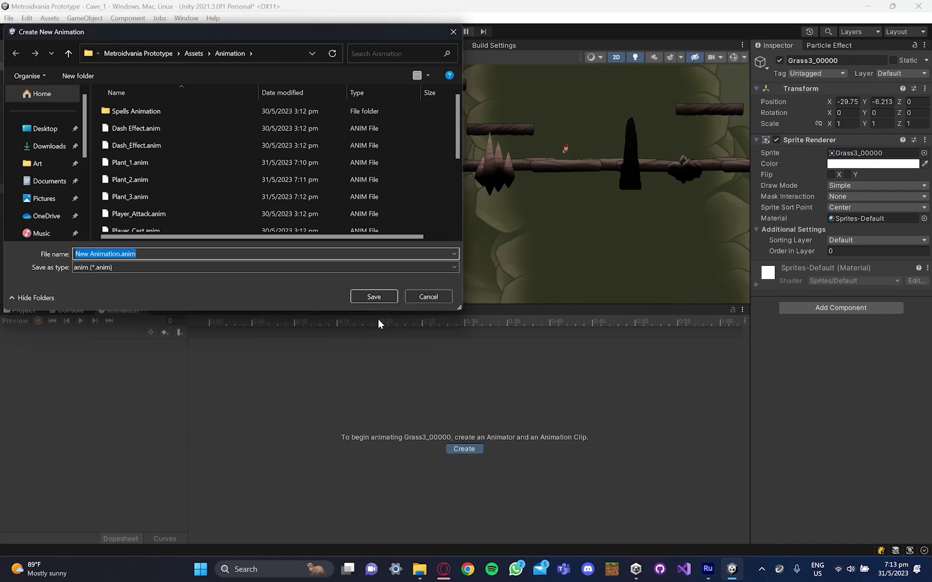
left_click_drag(465, 351, 710, 353)
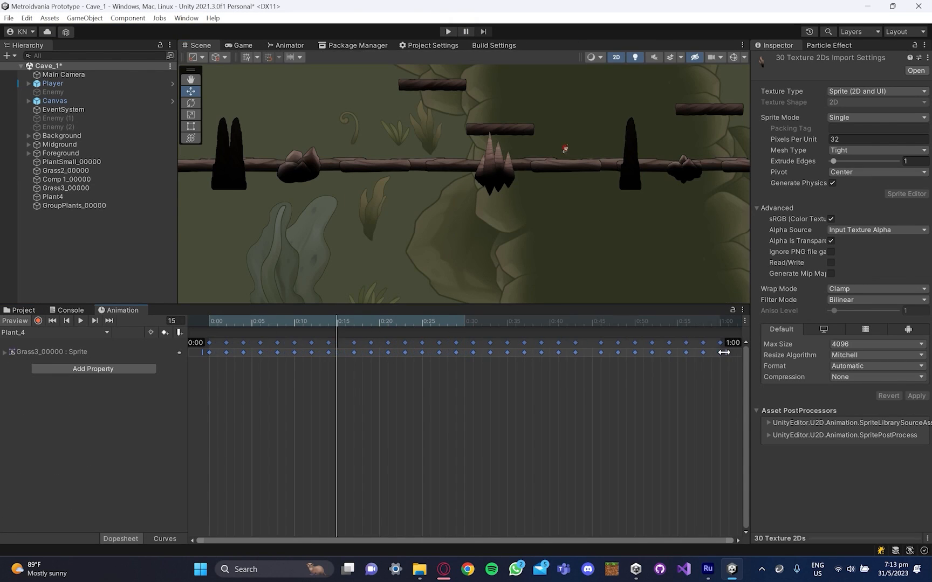
left_click(83, 322)
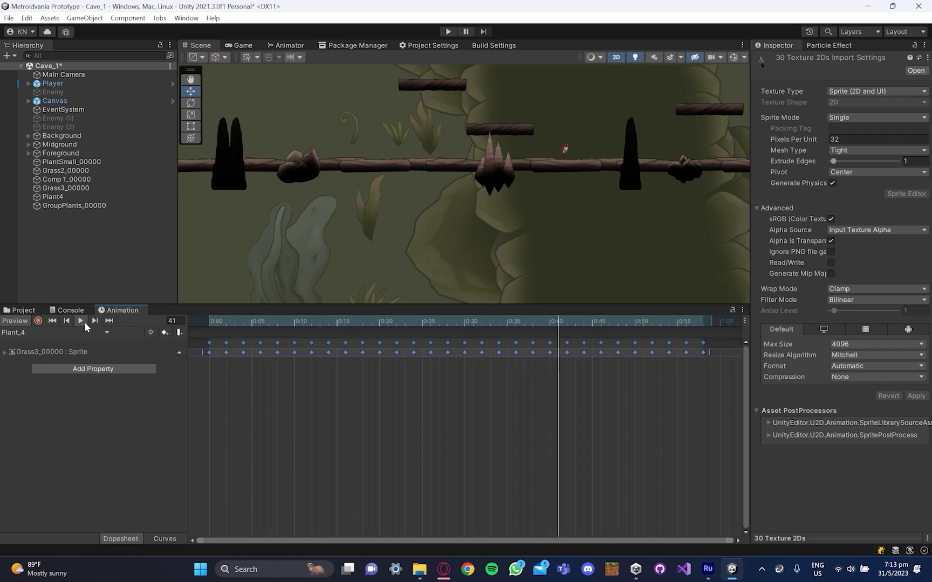
Step: Create the Plant_5 animation clip for Plant4 and fill it with the Plant5 frames from the Grass5 folder
left_click(73, 198)
left_click(463, 449)
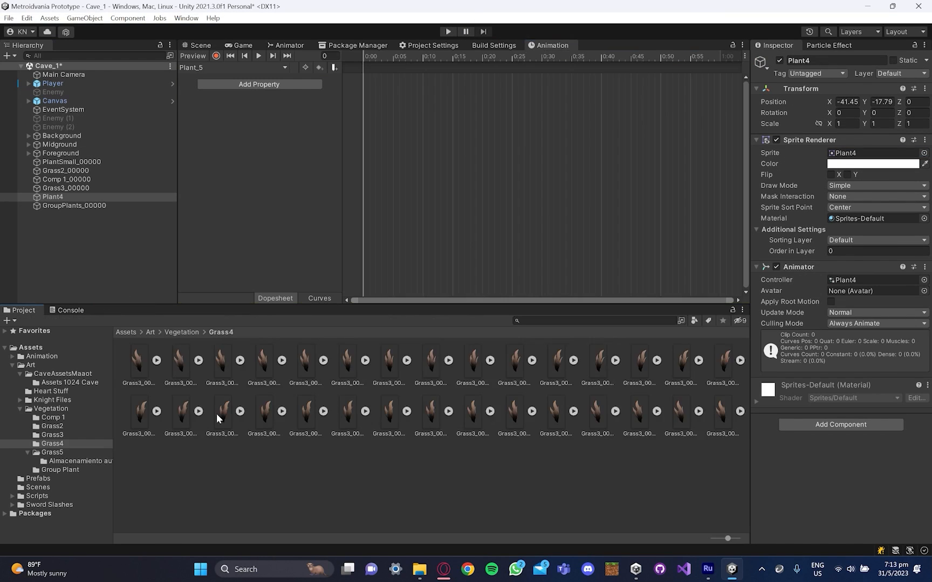
left_click_drag(264, 364, 479, 60)
left_click_drag(550, 45, 262, 326)
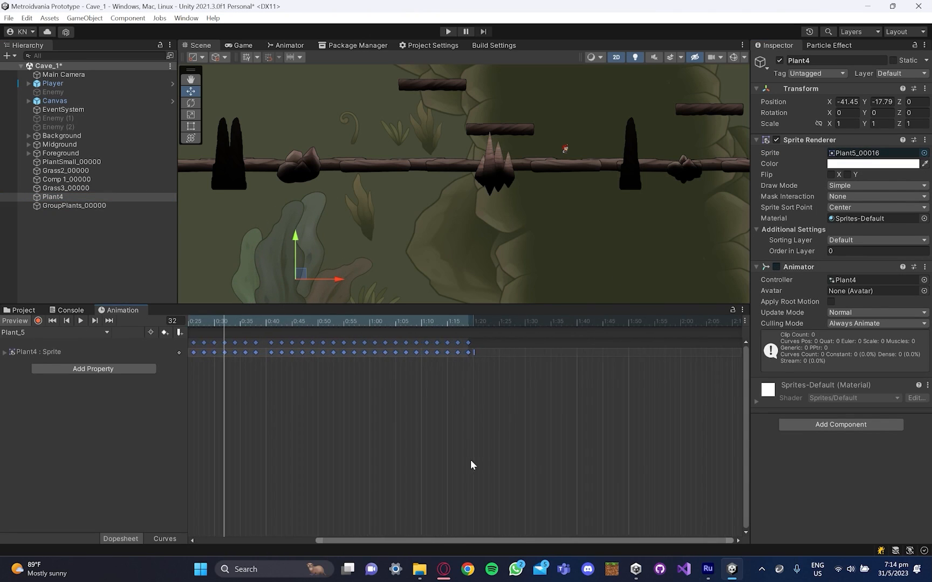
Step: Create the Plant_6 clip for GroupPlants_00000 from the Group Plant frames, spread them to about 1:28, and play it
left_click(73, 206)
left_click(461, 447)
type("Plant_6")
key("Return")
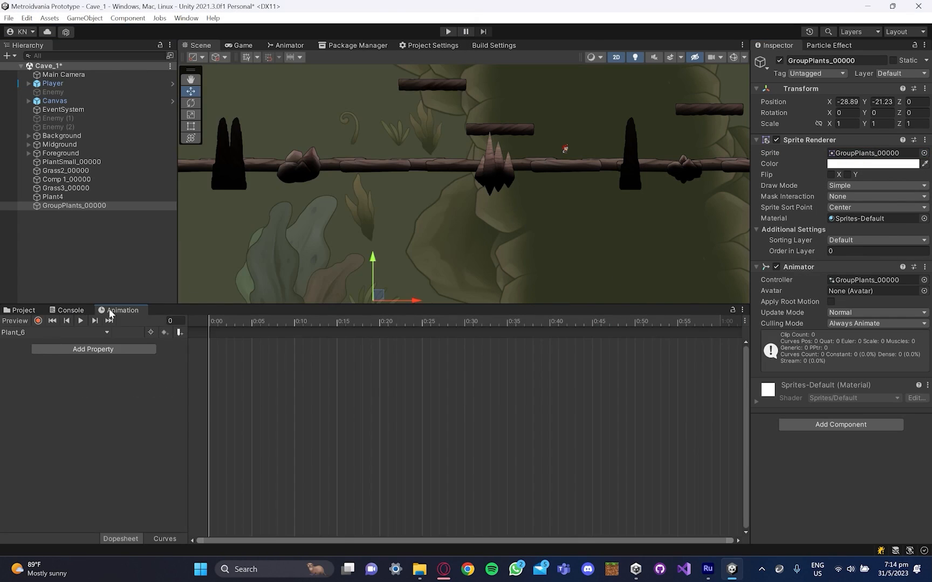
left_click_drag(294, 154, 296, 154)
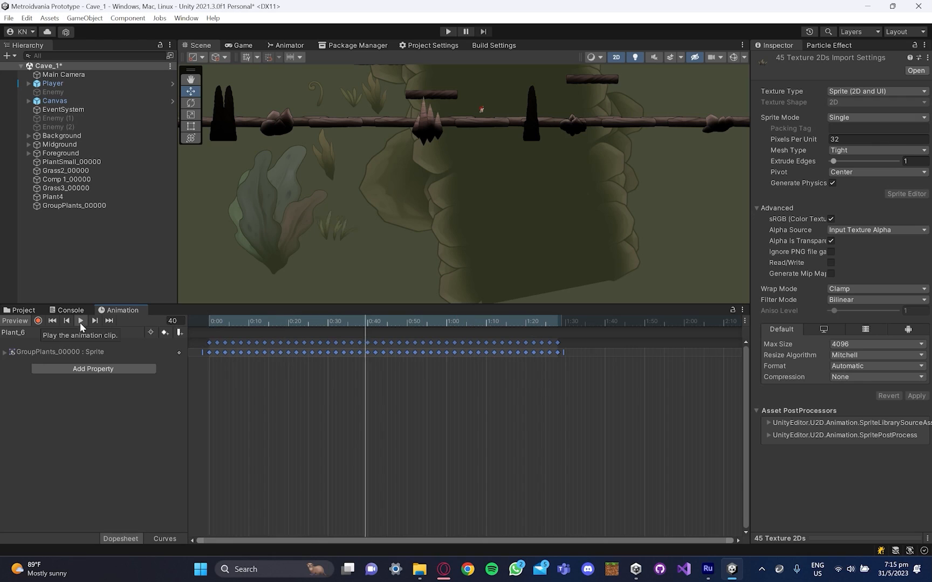
left_click(80, 324)
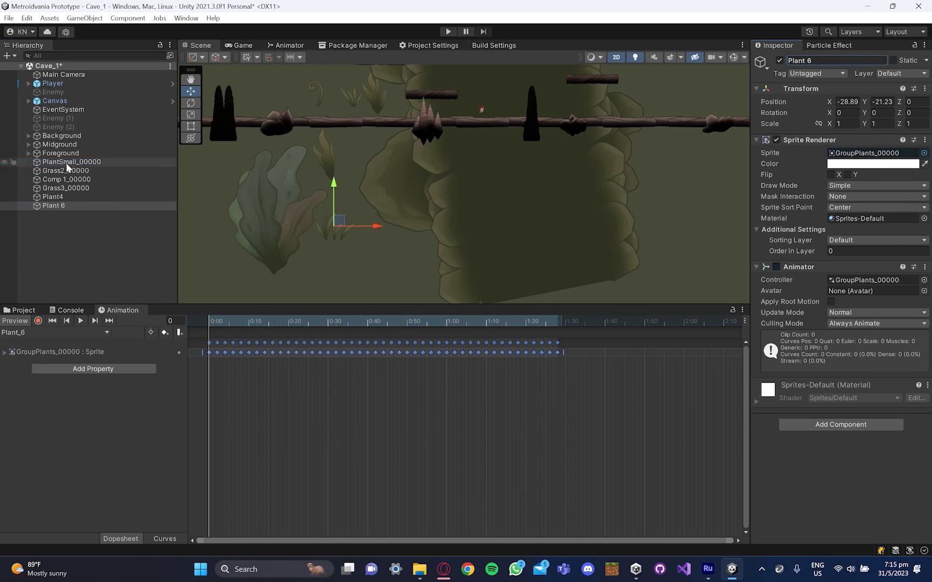
Step: Rename the six plant objects in the scene Plant 1 through Plant 6
left_click(67, 163)
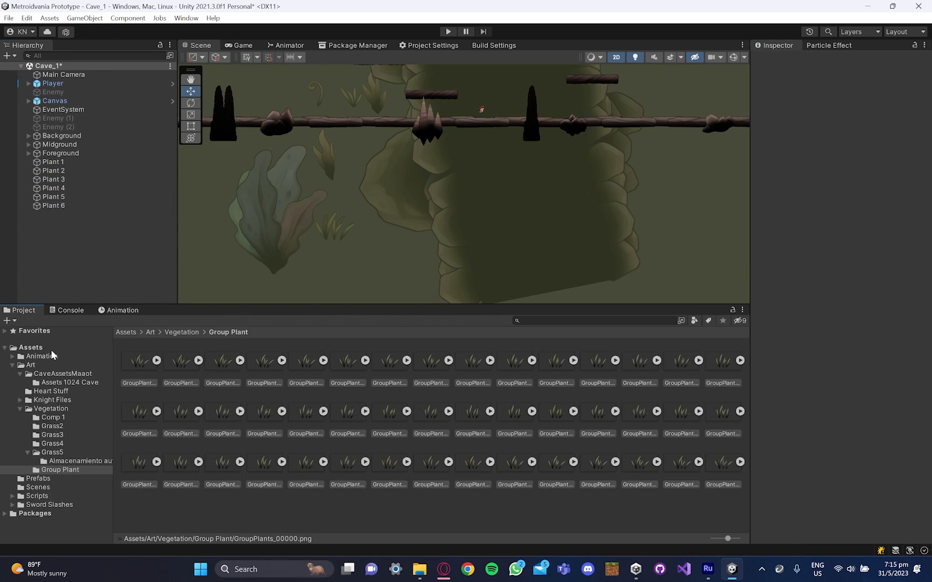
Step: Create a folder named Plants inside Prefabs and save the scene
left_click(38, 373)
right_click(345, 404)
mouse_move(377, 110)
left_click(518, 45)
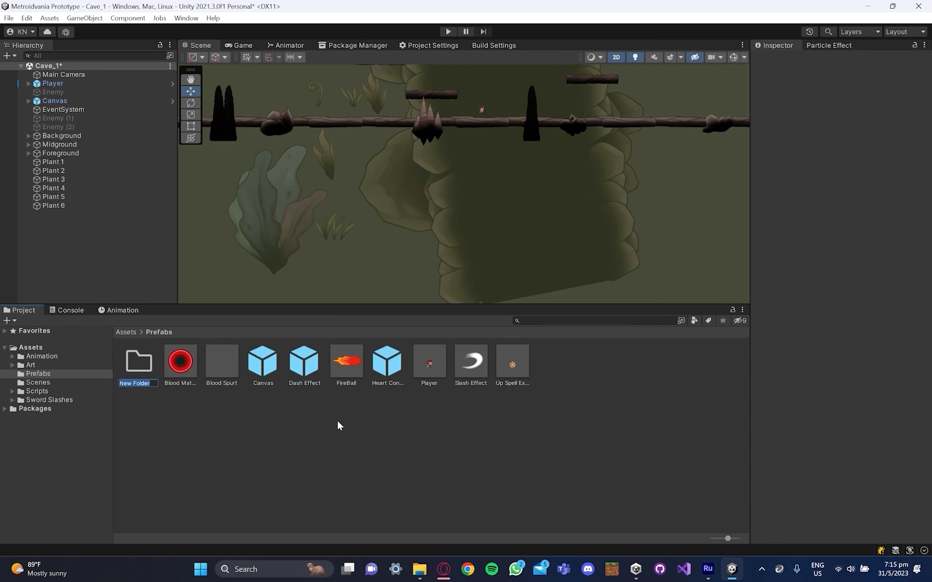
type("s")
key("Return")
key("ctrl+s")
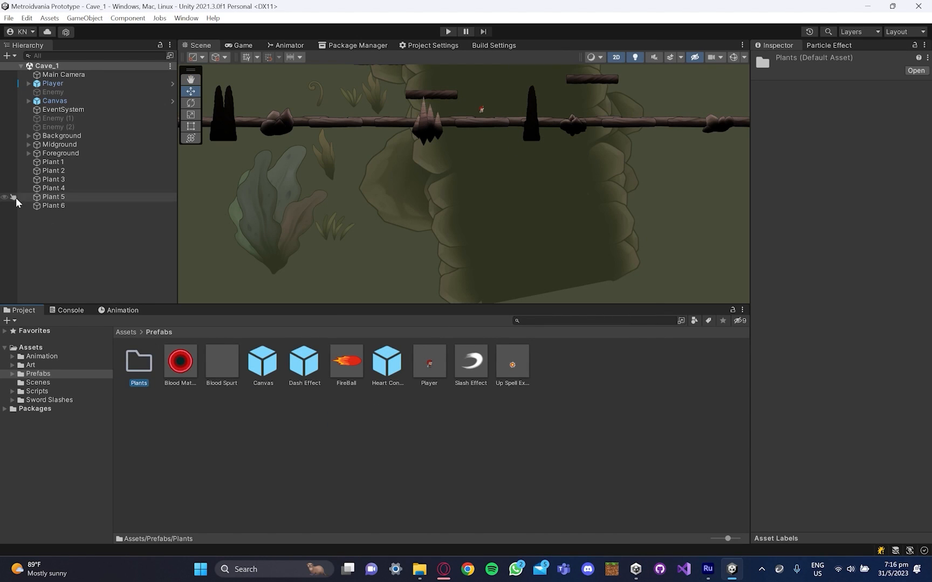
Step: Turn Plant 1 through Plant 6 into prefabs in the Plants folder, save the scene, and return to the Prefabs folder
left_click(49, 206)
left_click_drag(54, 179, 139, 362)
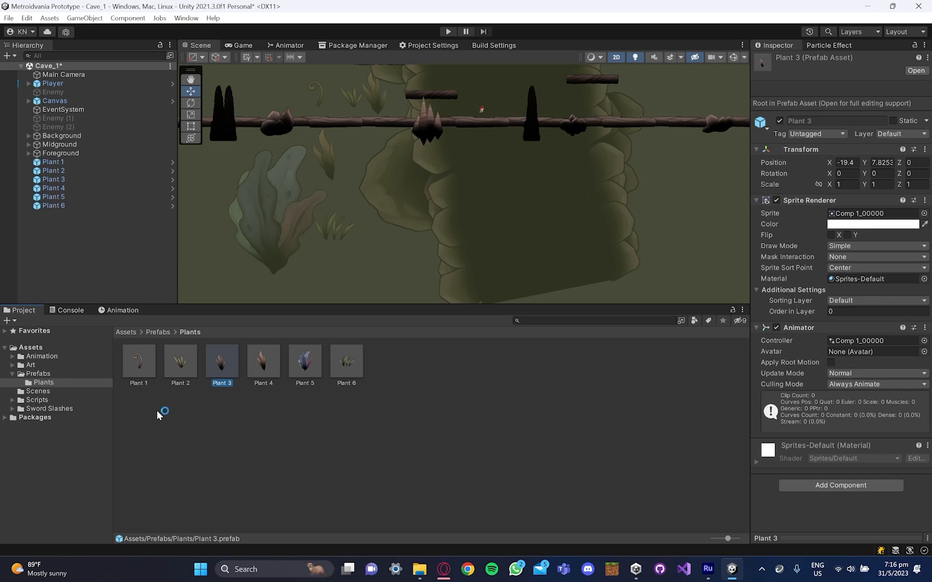
left_click(164, 332)
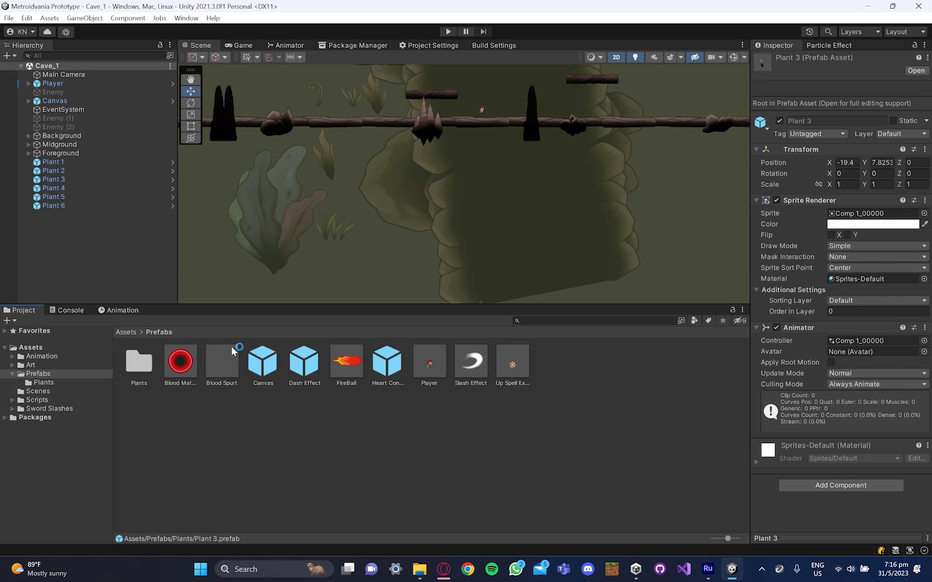
Step: Select the Plant 6 object in the scene
left_click(78, 205)
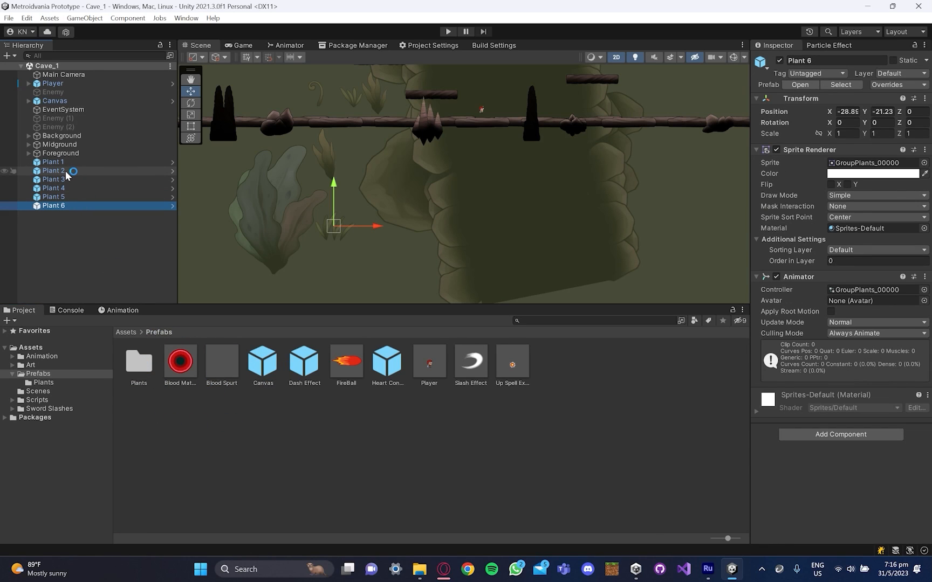
Step: Delete the six plant objects, Plant 1 through Plant 6, from the Cave_1 scene
left_click(64, 162, "shift")
key("Delete")
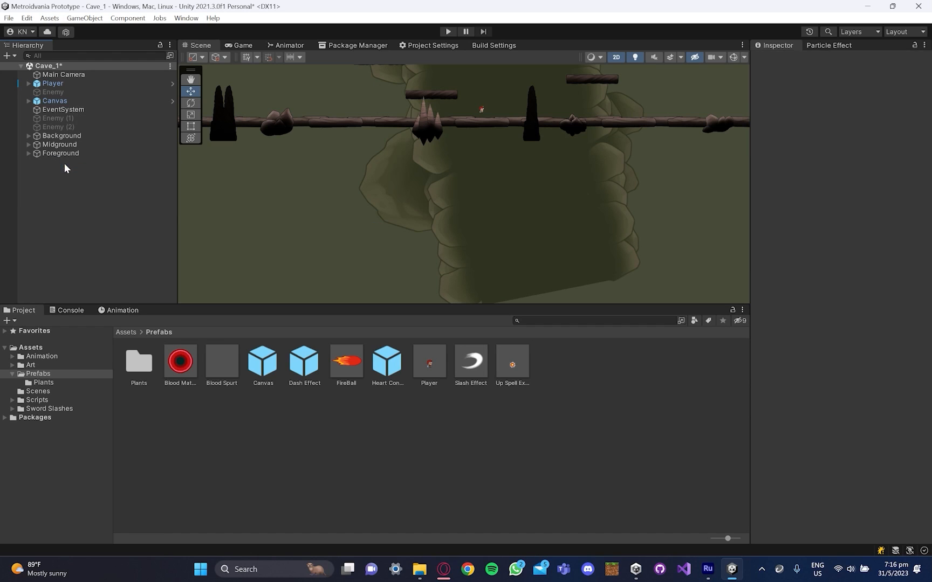
Step: Add the Plant 4 prefab to the cave at 0.5 scale and nest it under Midground_0
middle_click_drag(346, 73, 354, 281)
left_click_drag(337, 218, 340, 213)
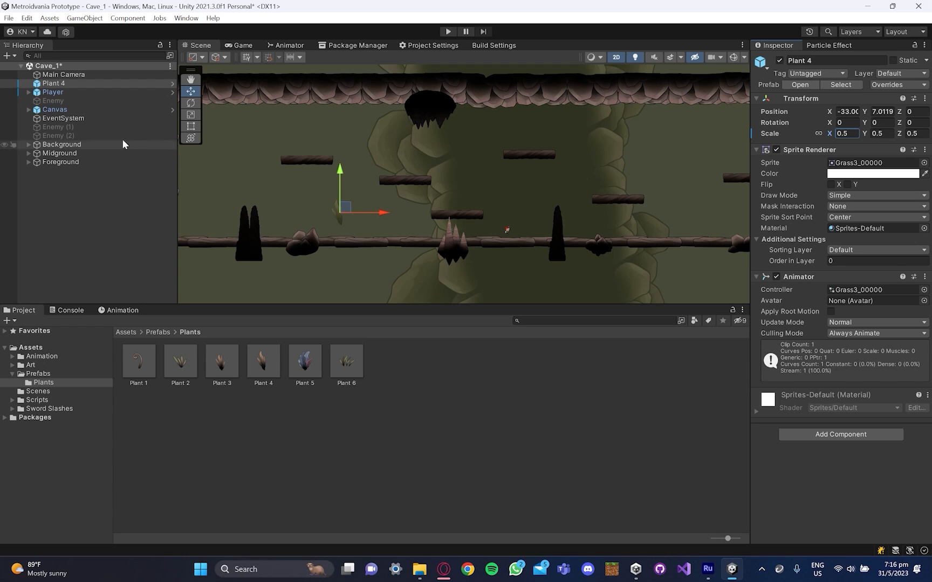
left_click_drag(53, 83, 70, 162)
Step: Assign Plant 4 to the Midground sorting layer at order -1 and place it on the platform above the spikes
left_click(924, 98)
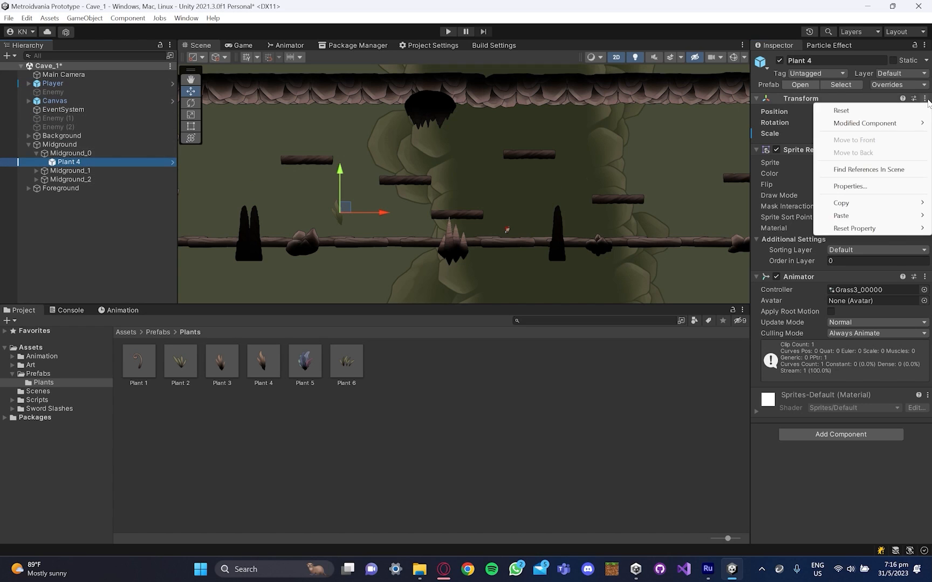
left_click(833, 110)
key("ctrl+s")
middle_click_drag(625, 231, 499, 233)
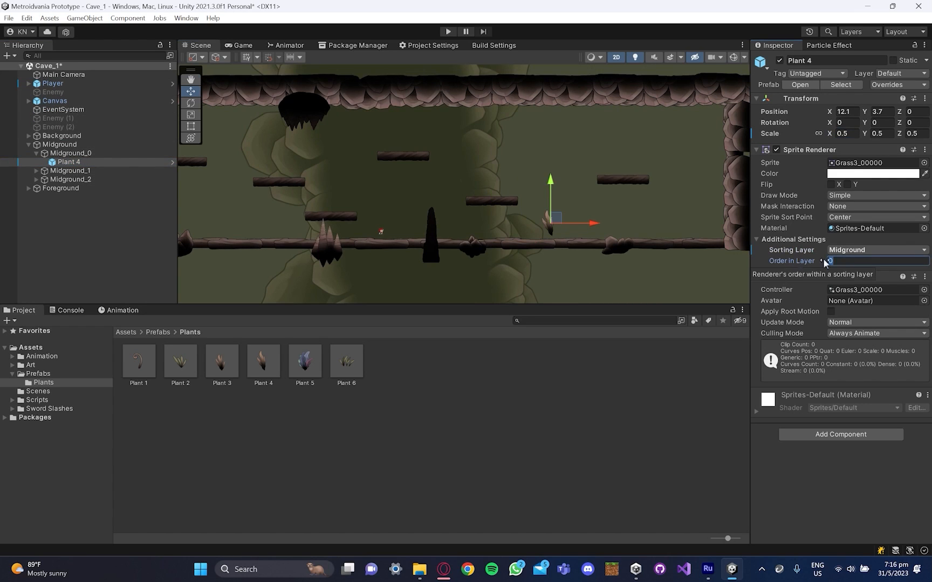
scroll(420, 233, "up", 4)
left_click_drag(404, 234, 230, 173)
middle_click_drag(230, 172, 367, 177)
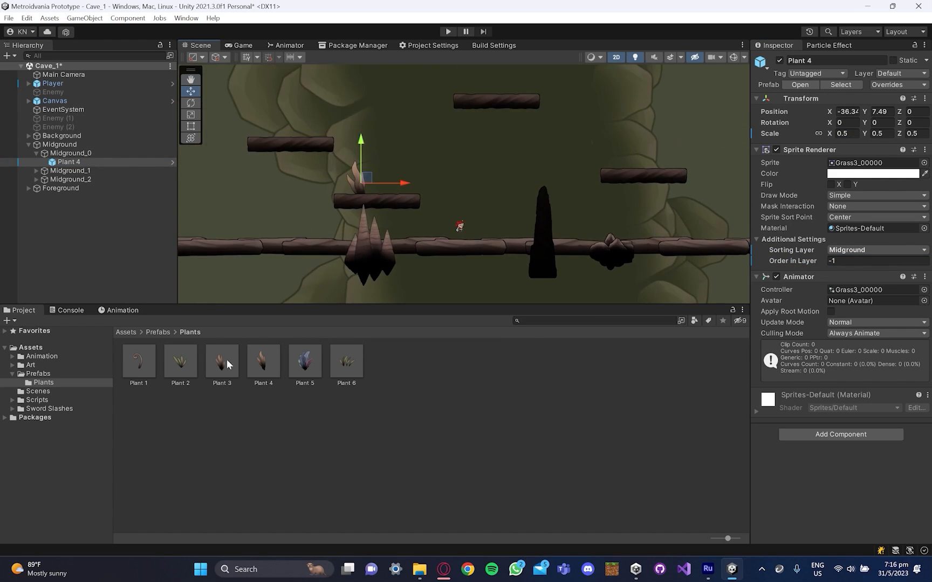
Step: Nest Plant 6 under Midground_0, scale it to 0.5, sort it in Midground at order -1, and place it on the cave floor
left_click_drag(97, 170, 102, 189)
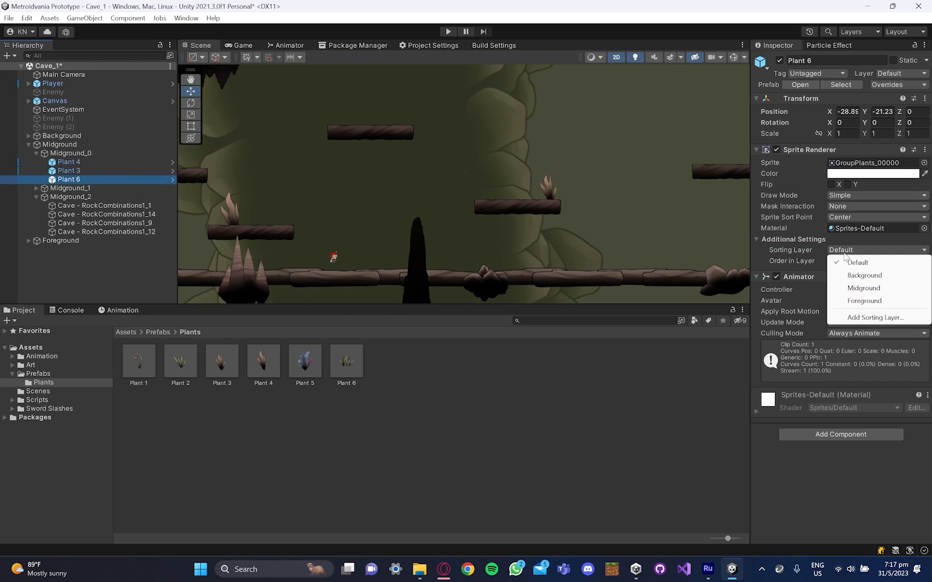
left_click(857, 287)
scroll(381, 301, "down", 3)
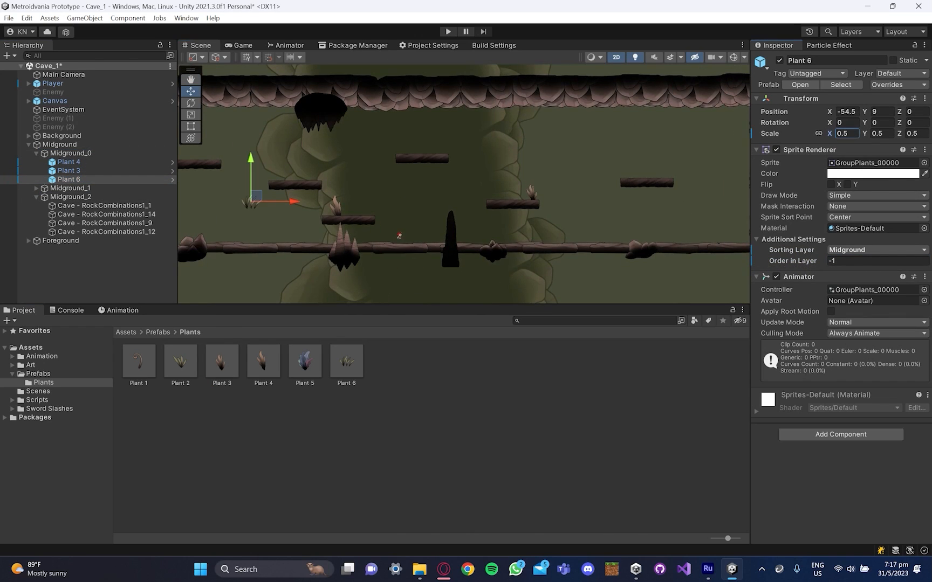
scroll(250, 202, "up", 5)
middle_click_drag(250, 201, 372, 165)
left_click_drag(372, 164, 326, 235)
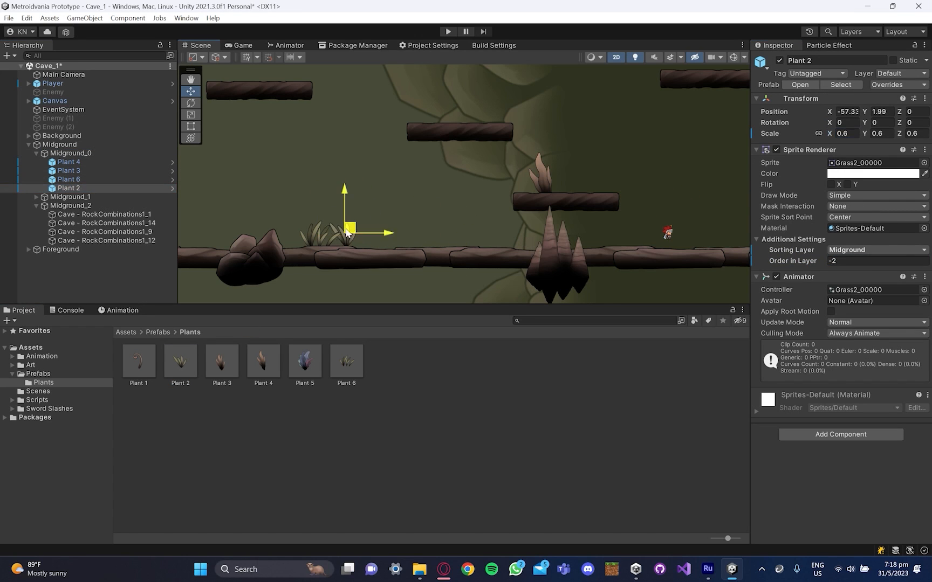
Step: Duplicate the Plant 6 and Plant 2 pair, move the copies across the spikes along the floor, and flip them horizontally
left_click(316, 234, "shift")
scroll(339, 216, "down", 3)
key("ctrl+d")
scroll(358, 213, "up", 3)
left_click_drag(307, 215, 596, 250)
left_click(830, 184)
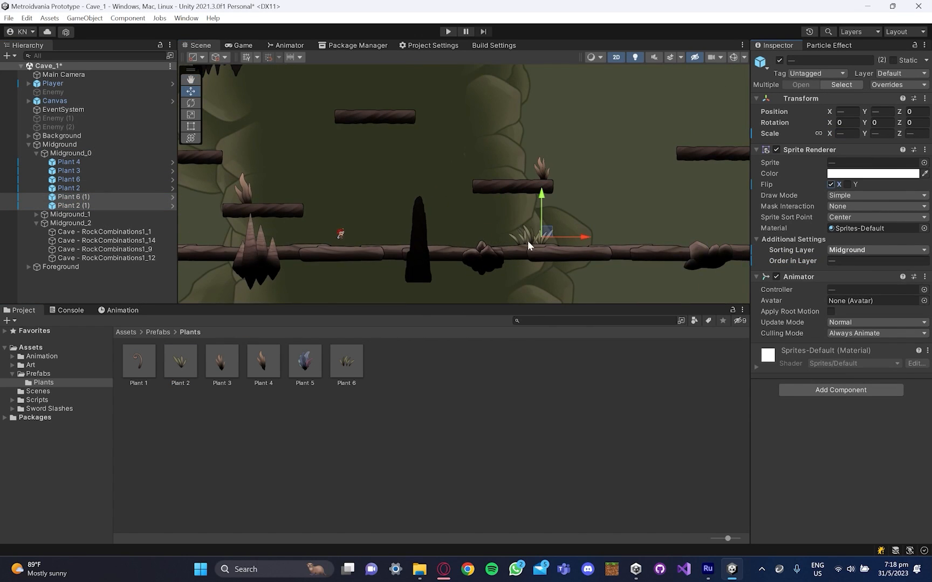
Step: Set the Plant 2 copy's order in layer to -2 and move both copied plants beside the far floor rock
left_click(74, 197)
left_click(74, 206)
left_click(837, 261)
type("-2")
left_click_drag(504, 215, 560, 245)
left_click_drag(585, 237, 730, 239)
scroll(676, 214, "down", 3)
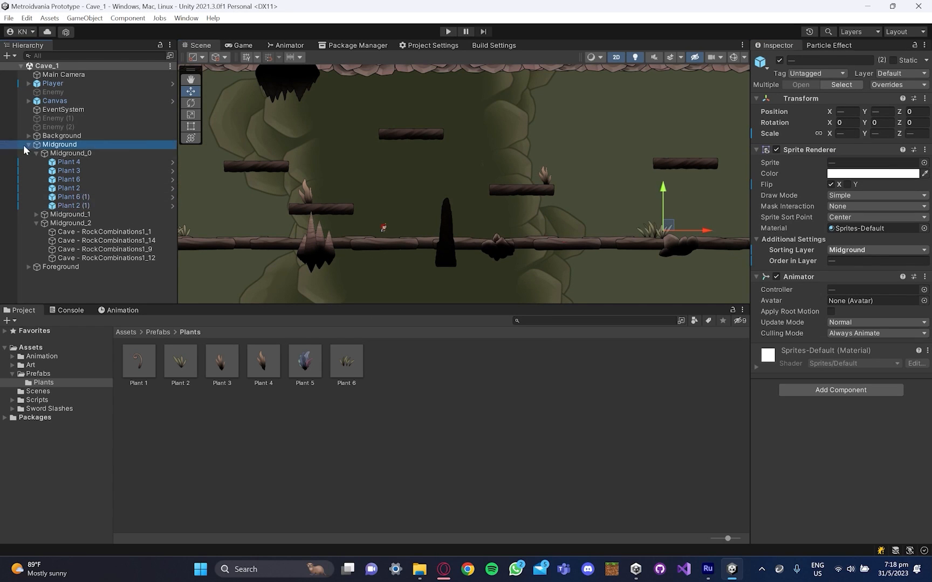
Step: Add the Plant 1 prefab under Background_0 and position it behind the floor between the grass and the spikes
left_click(28, 144)
left_click(28, 135)
left_click(36, 154)
left_click(36, 145)
left_click_drag(139, 361, 81, 146)
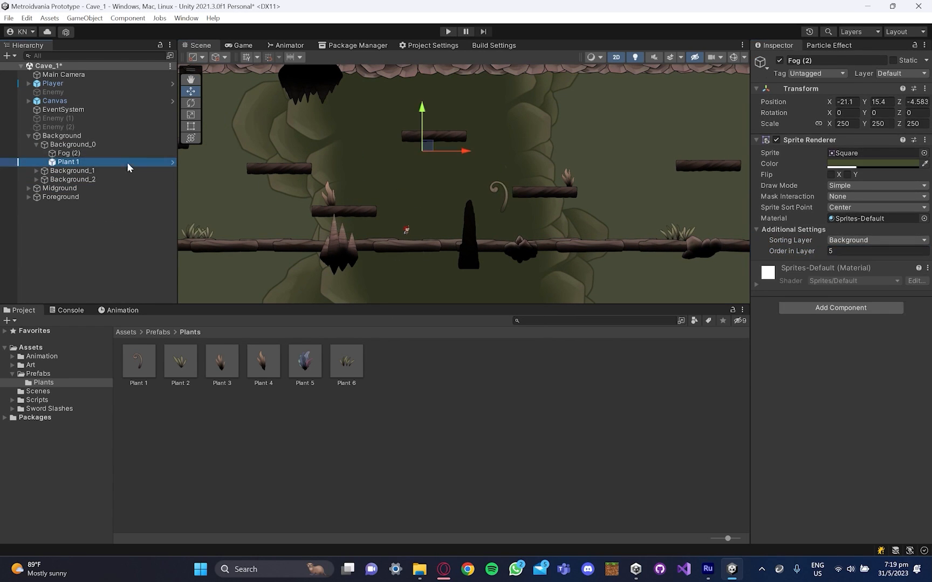
left_click_drag(506, 221, 355, 211)
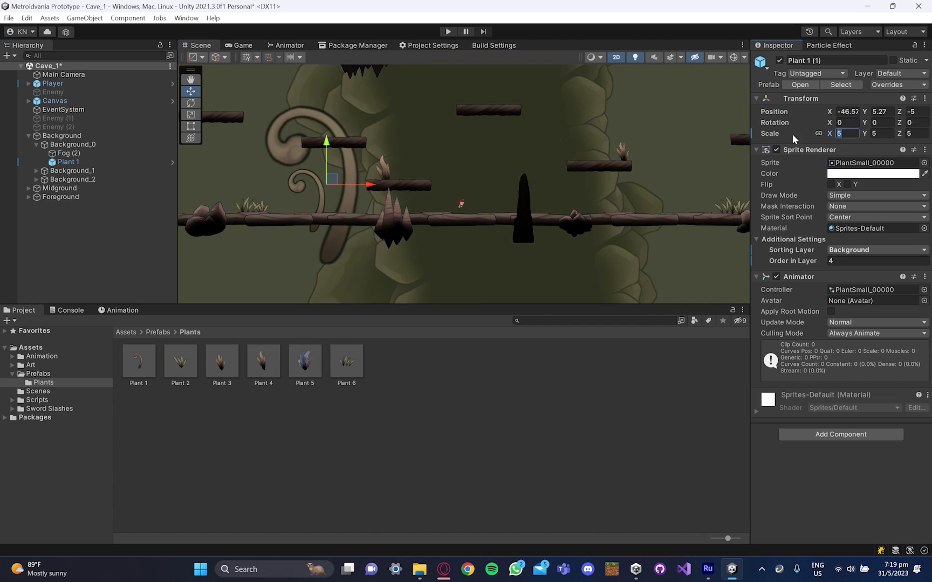
left_click(120, 154)
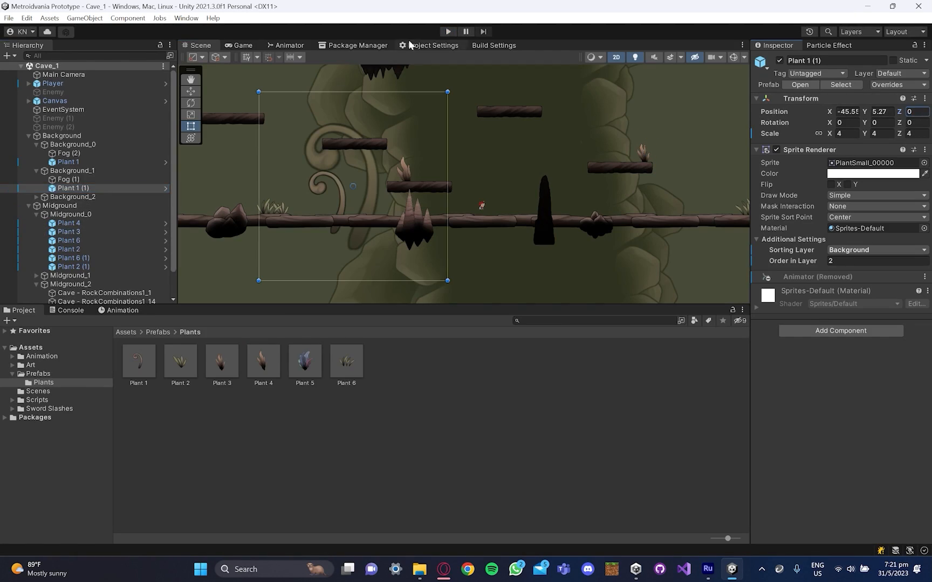
Step: Try covering the background plants' base with the Cave - Platforms_6 sprite in the Background sorting layer at order 2
left_click(448, 31)
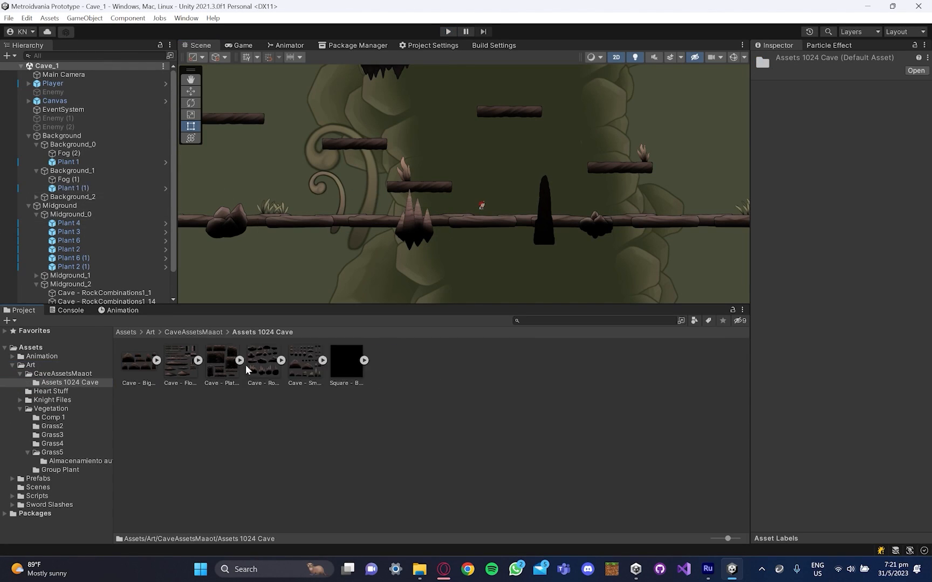
left_click(861, 240)
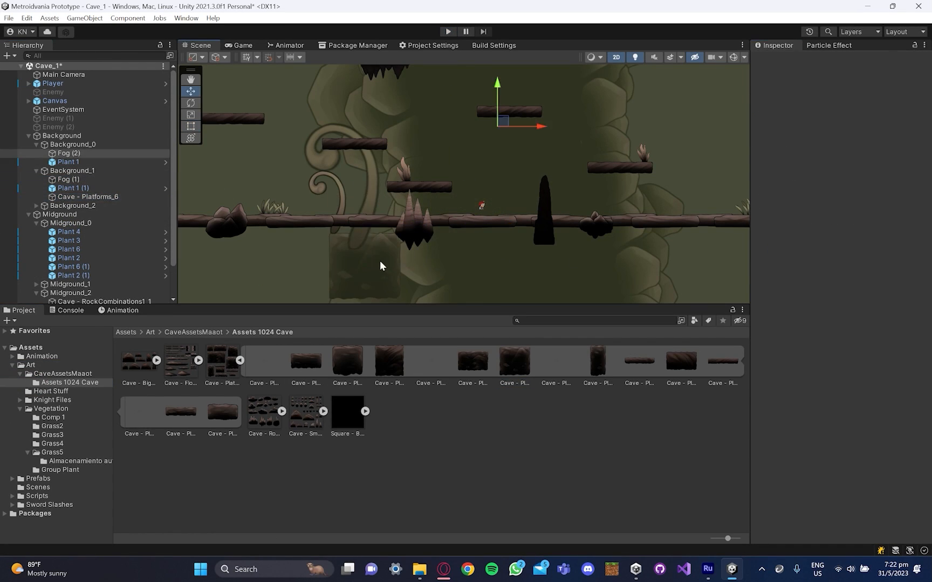
left_click(842, 249)
left_click(448, 32)
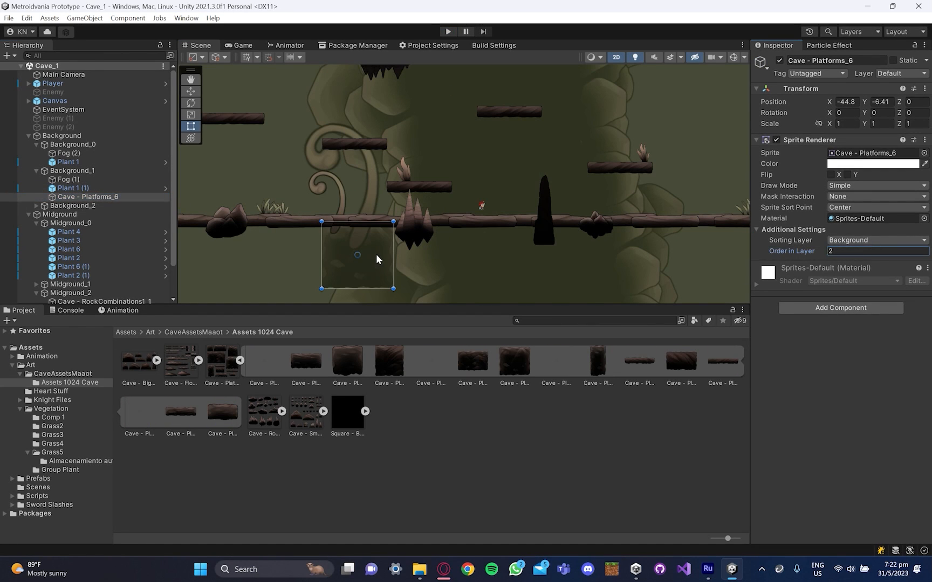
key("Delete")
Step: Playtest the scene around the two background plants and open the Animator component's options
left_click(75, 188)
key("w")
left_click(76, 153)
left_click(75, 162)
left_click(447, 32)
key("a")
key("a")
key("d")
key("space")
left_click(924, 276)
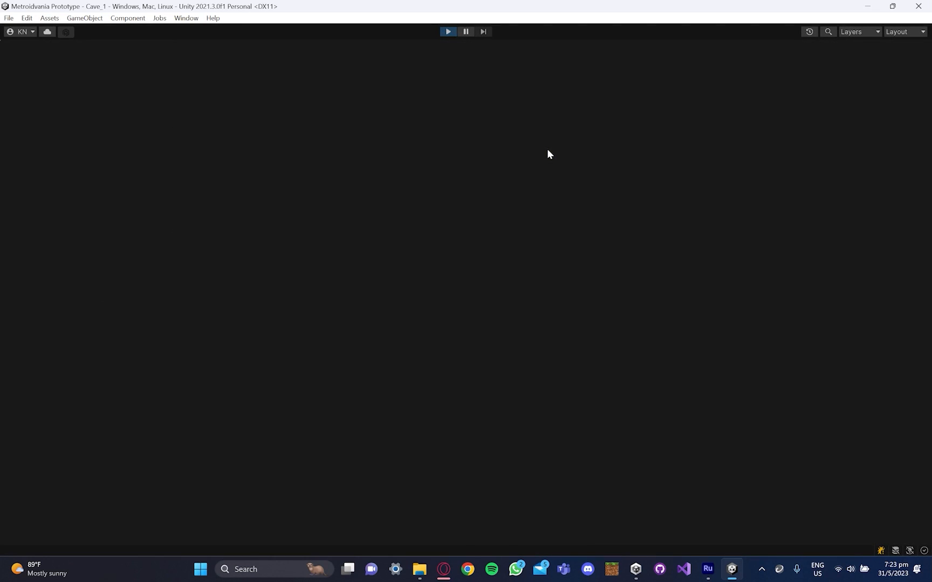
Step: Playtest the cave by jumping across the platforms and running past the plants toward the far rock
key("a")
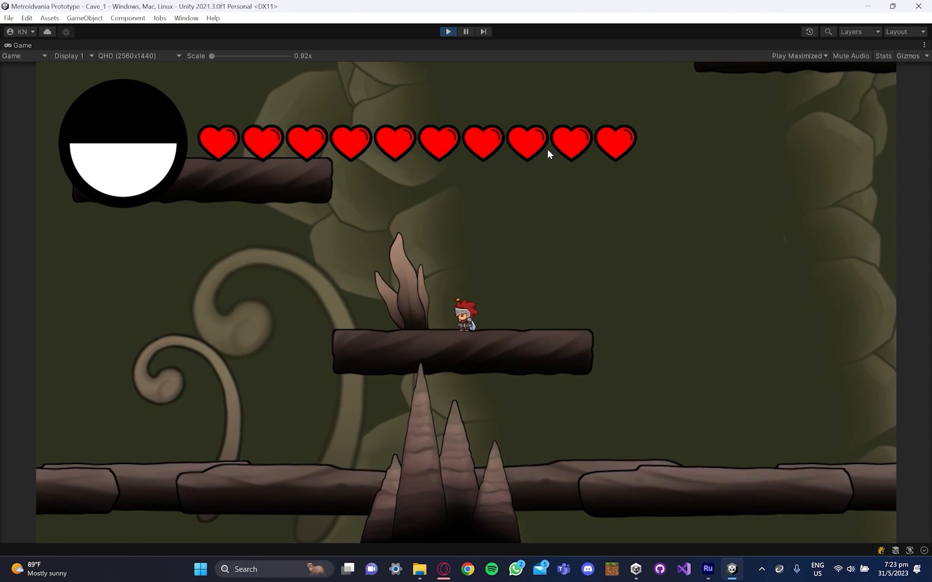
key("space")
key("a")
key("d")
key("d")
key("space")
left_click(547, 150)
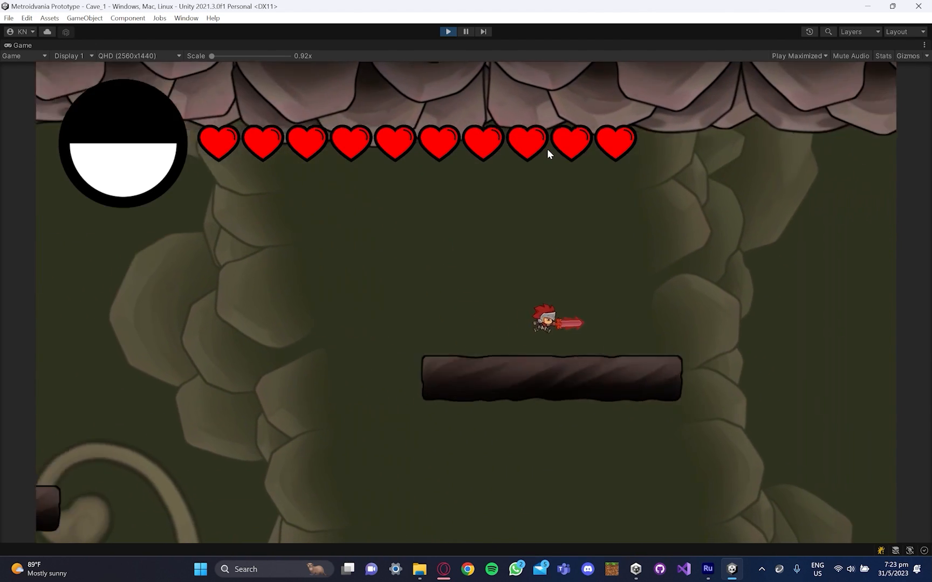
key("space")
key("d")
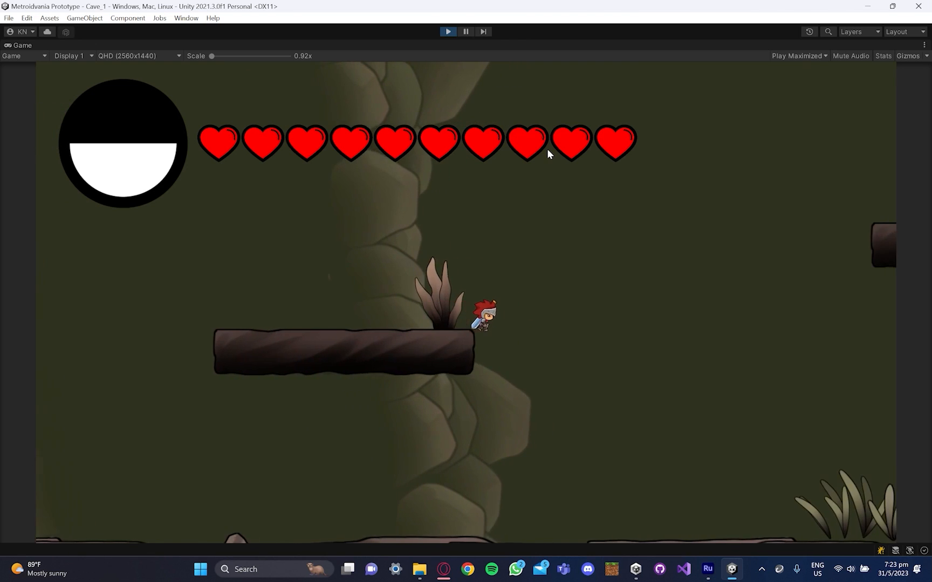
key("d")
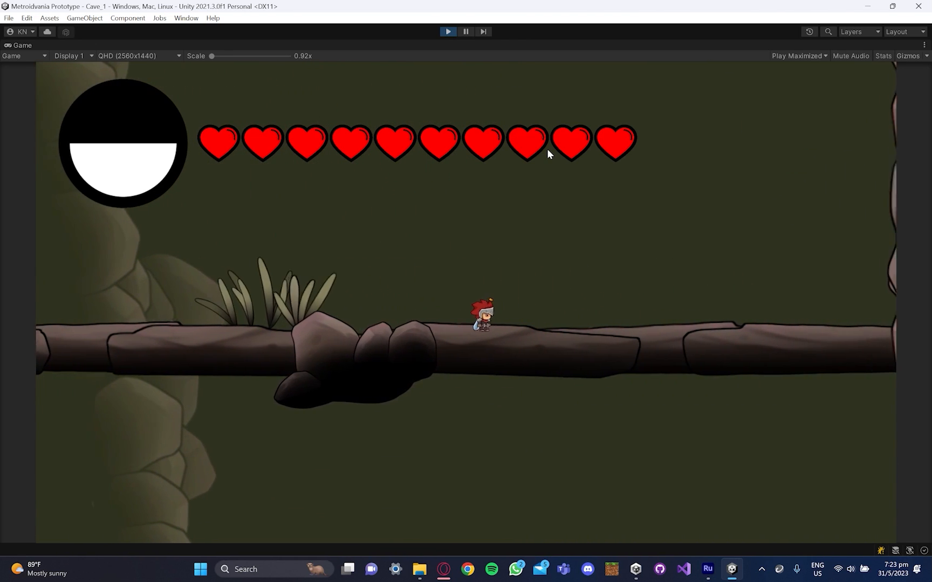
Step: Run the player back along the cave floor to the opposite wall to examine the plants and foreground pillars
key("a")
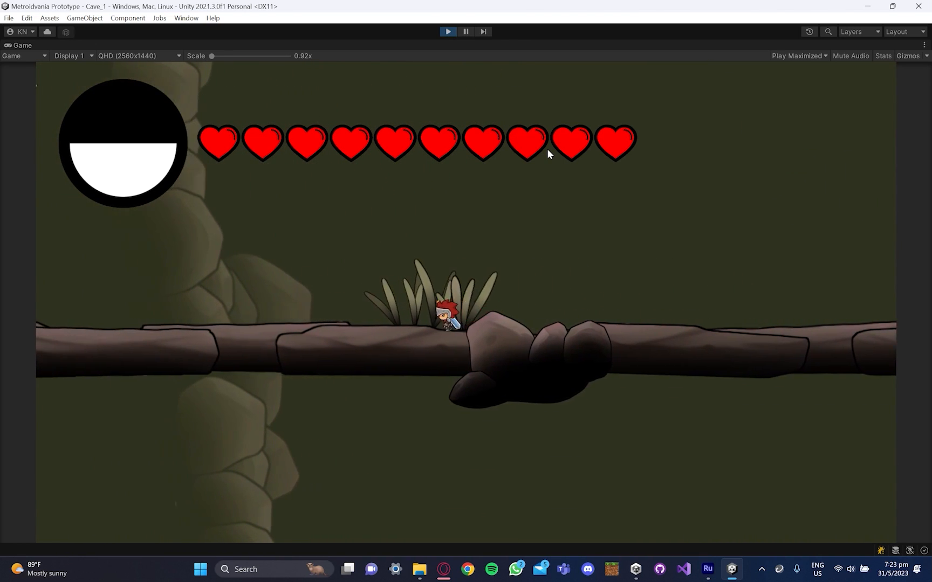
key("a")
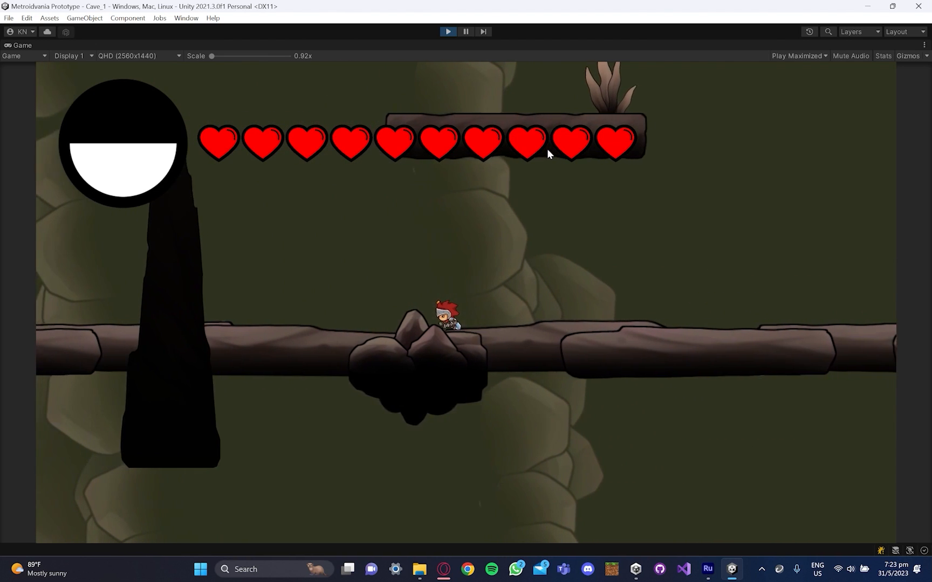
key("a")
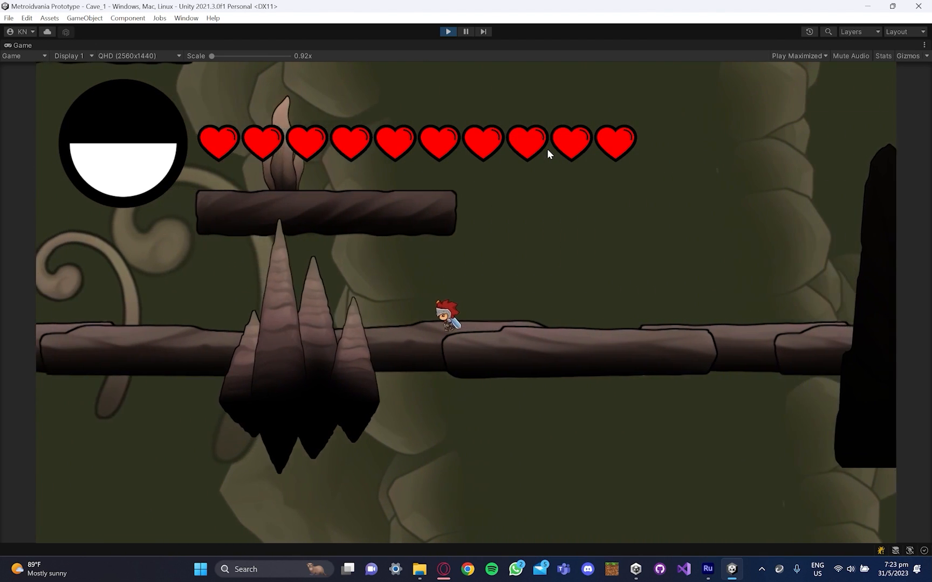
key("a")
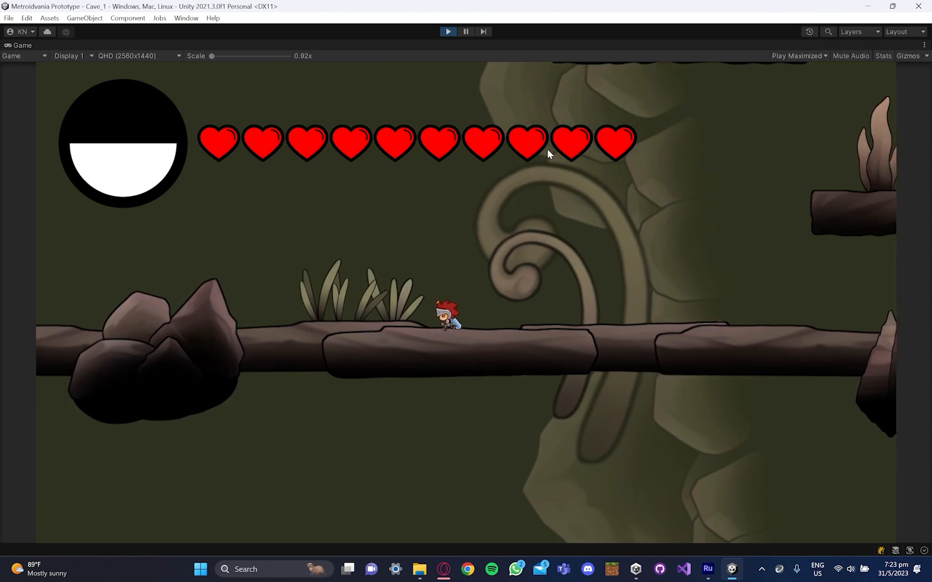
key("a")
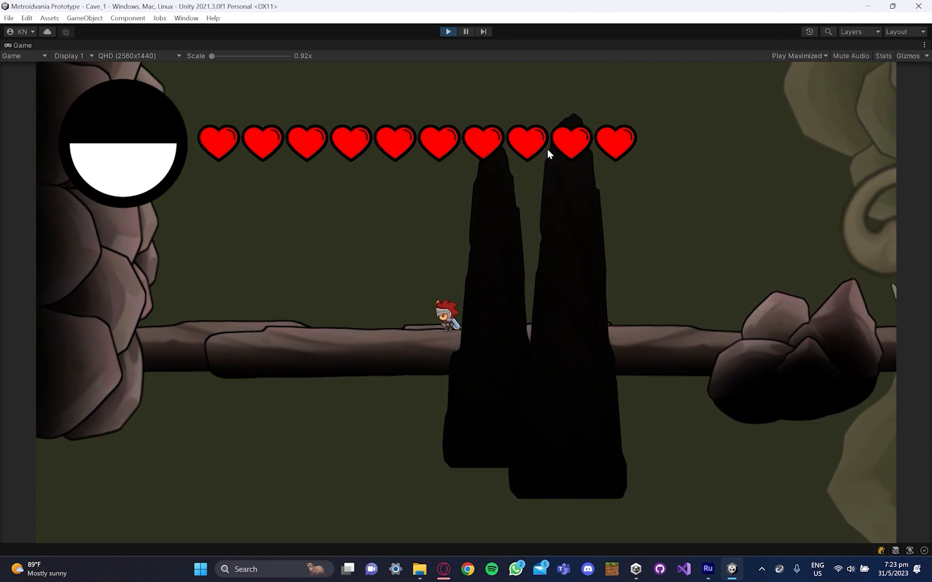
key("space")
key("d")
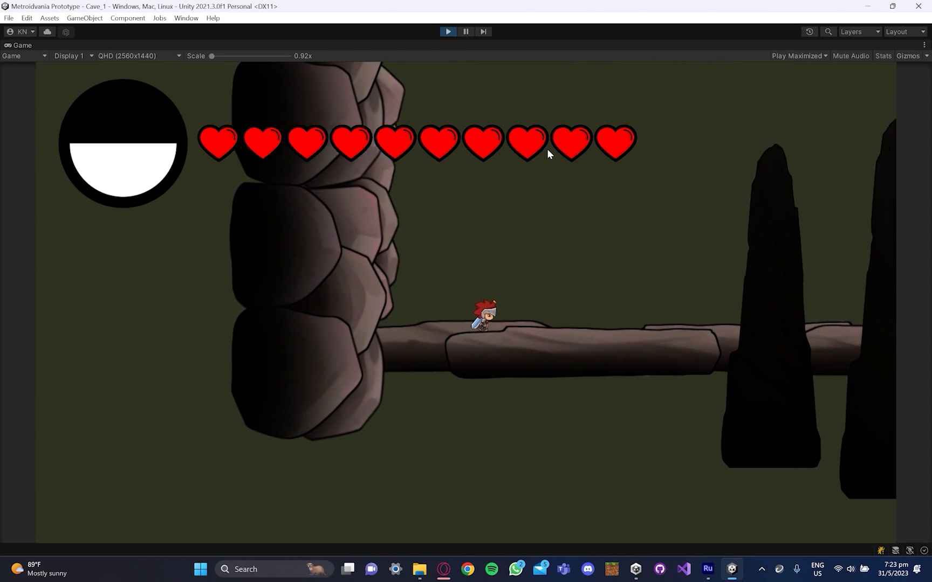
Step: Jump the player over the upper platforms near the curled background plants, and end the playtest
key("space")
key("d")
key("space")
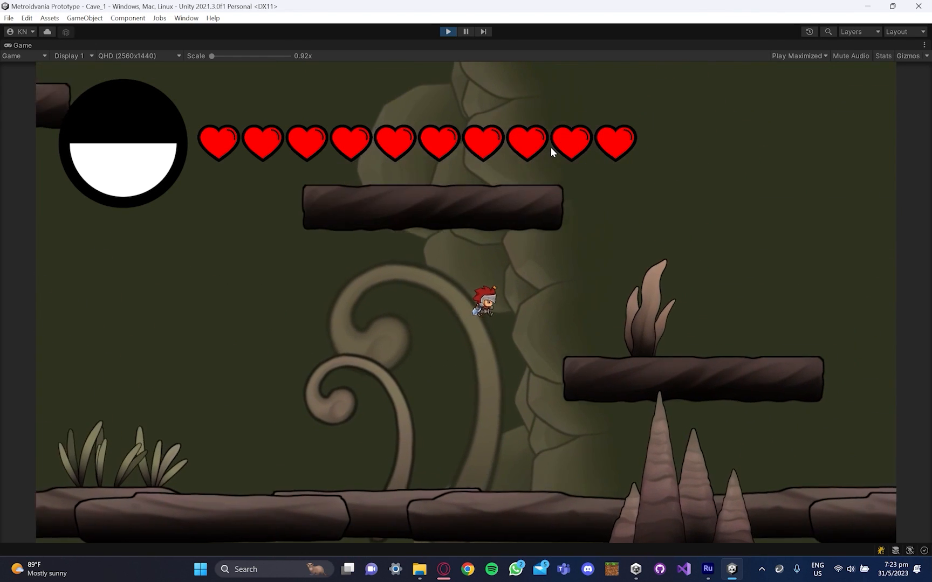
key("space")
key("a")
key("a")
key("space")
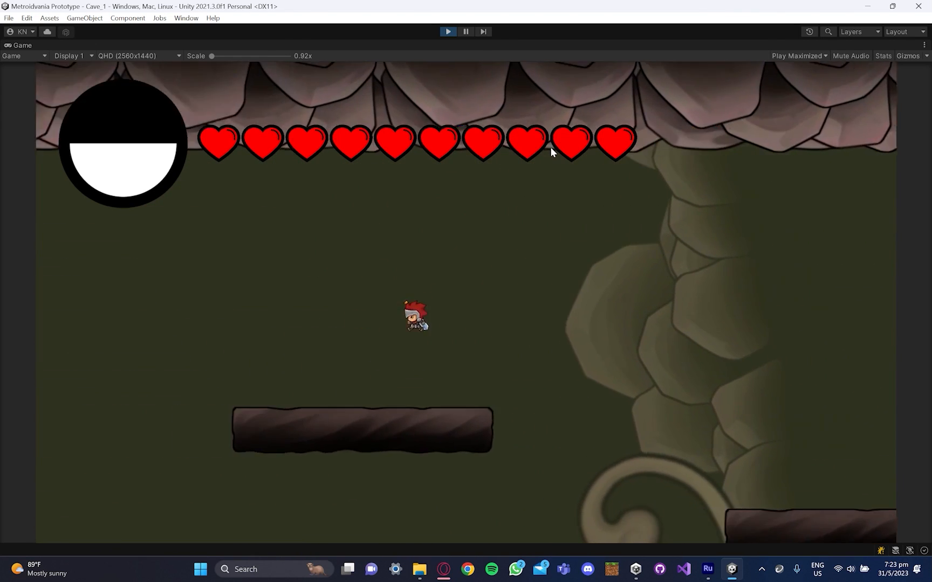
key("d")
key("a")
key("d")
left_click(452, 30)
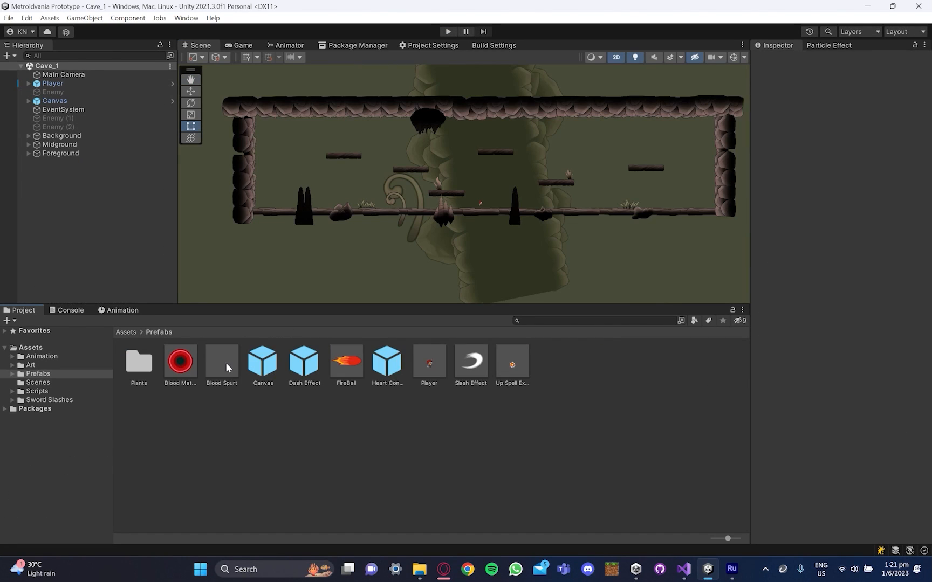
Step: Sort the Dash Effect, FireBall, Player, Slash Effect and Up Spell prefabs in Midground at order 1, and open the Blood Spurt prefab's settings
left_click(262, 361)
left_click(304, 361)
left_click(387, 364, "shift")
left_click(387, 364, "ctrl")
left_click(422, 367, "ctrl")
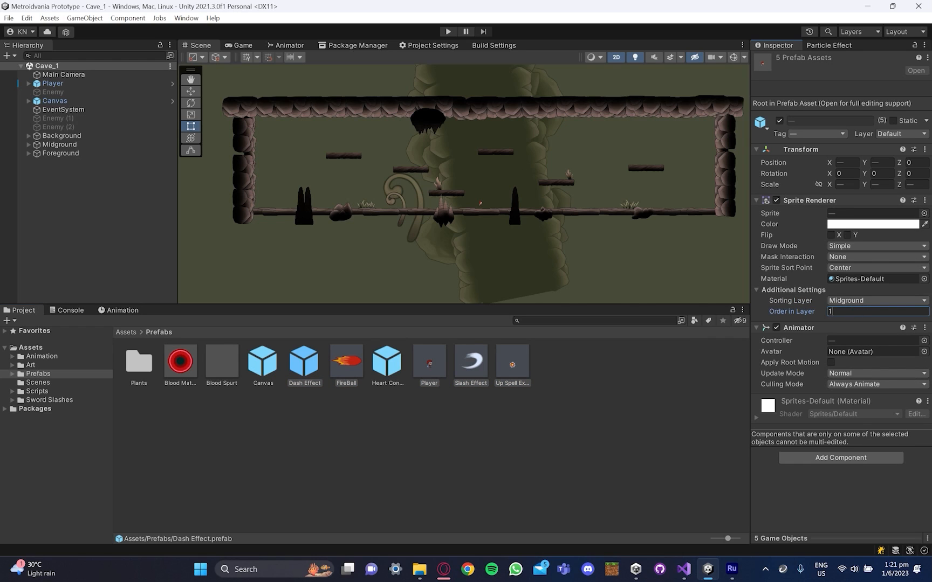
left_click(631, 373)
left_click(222, 381)
scroll(820, 409, "down", 10)
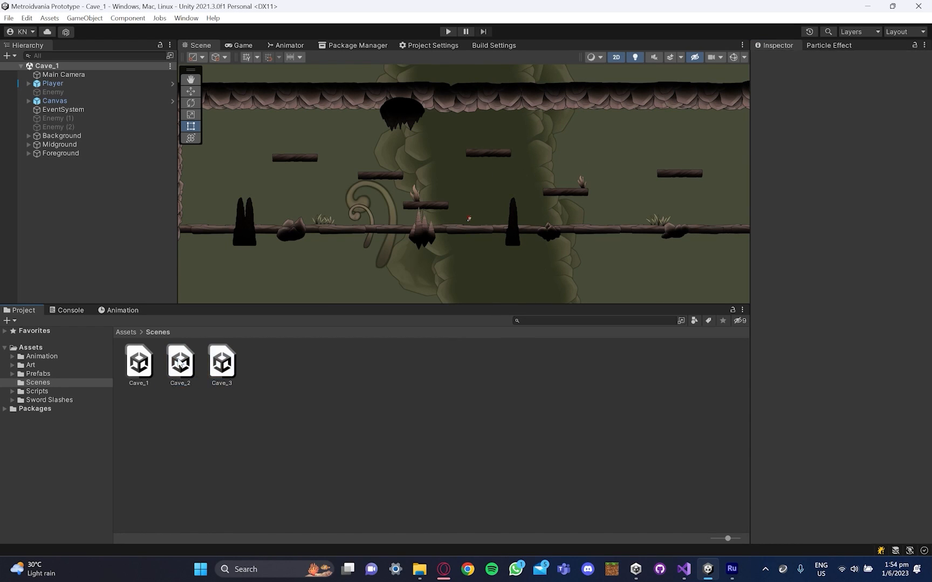
Step: Copy the Background, Midground and Foreground groups from the Cave_1 scene and paste them into the Cave_2 scene
double_click(180, 363)
double_click(138, 362)
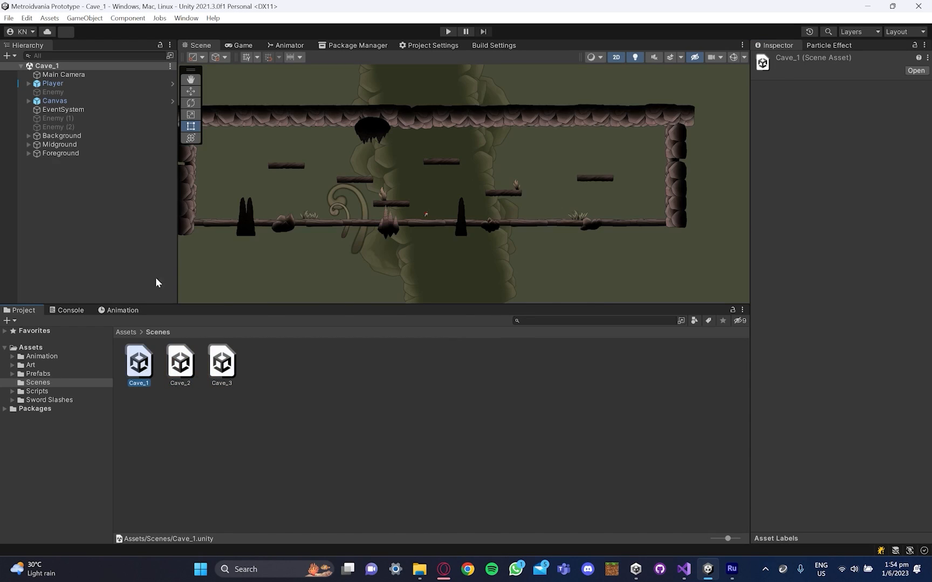
left_click(61, 153)
left_click(62, 136, "shift")
right_click(63, 138)
left_click(92, 160)
double_click(180, 362)
key("ctrl+v")
Step: Filter Cave_2's objects with t:spriterenderer, delete all matching sprites, and clear the filter to keep the empty layer groups
left_click(29, 83)
left_click(92, 56)
type("t:spriterenderer")
left_click(112, 68)
key("ctrl+a")
key("Delete")
left_click(161, 56)
left_click(29, 83)
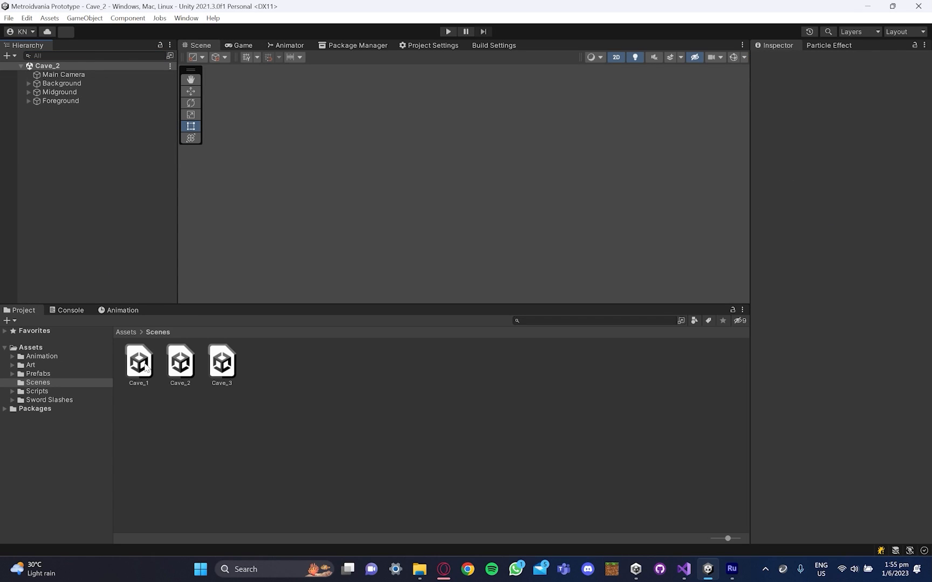
Step: Reopen the Cave_1 scene from the Scenes folder
left_click(29, 119)
left_click(44, 373)
left_click(30, 365)
double_click(139, 363)
double_click(139, 362)
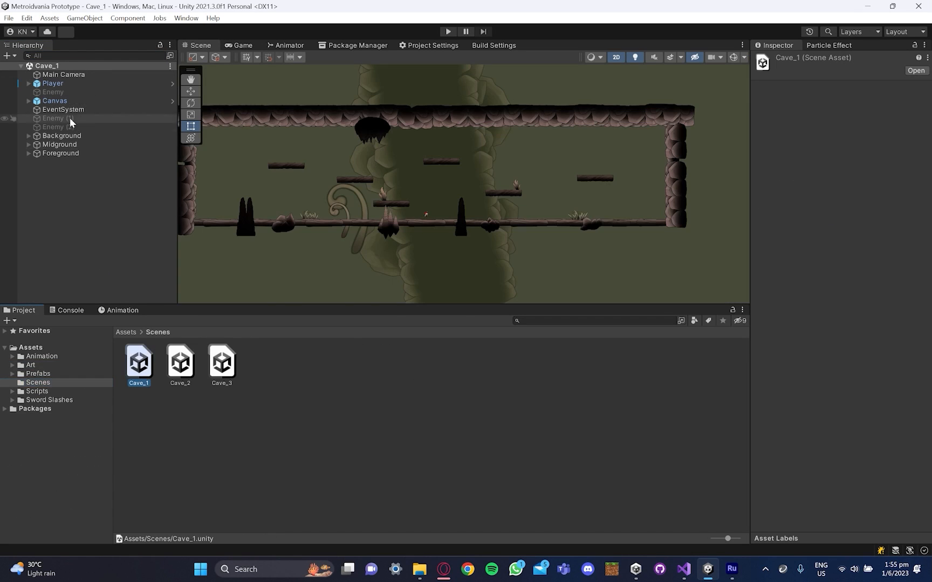
Step: Copy the five Cave - Floor_8 pieces from Cave_1's Midground_1 into Midground_1 of the Cave_2 scene
left_click(112, 286)
left_click(32, 196, "ctrl")
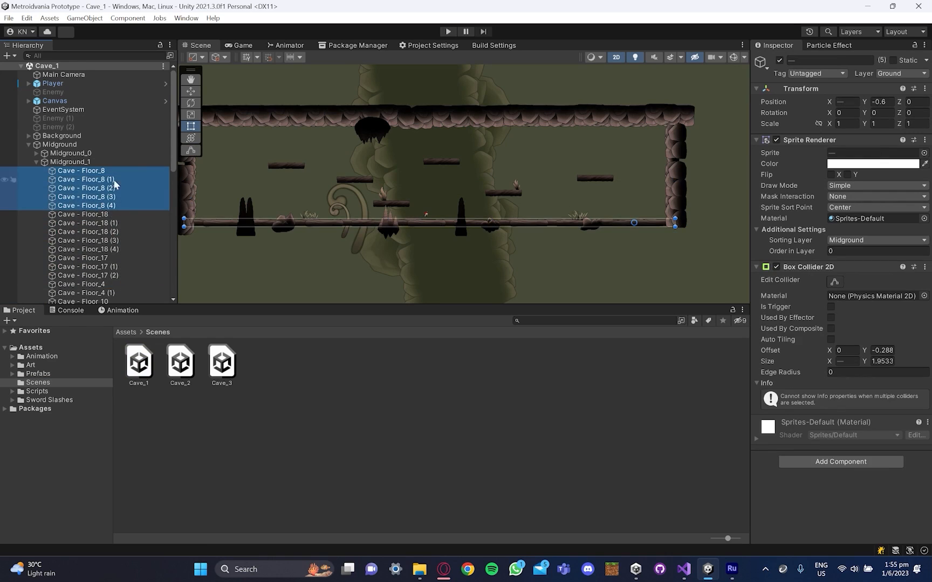
left_click(70, 163, "ctrl")
key("Delete")
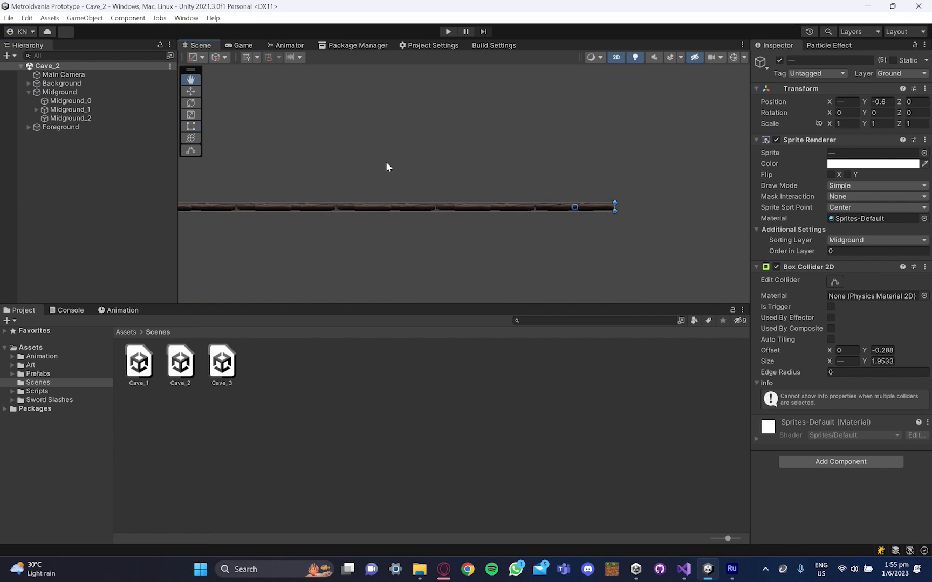
Step: Extend Cave_2's floor toward the west with duplicated Cave - Floor_8 pieces placed end to end
left_click(572, 208)
key("w")
left_click_drag(572, 208, 301, 207)
scroll(508, 209, "down", 3)
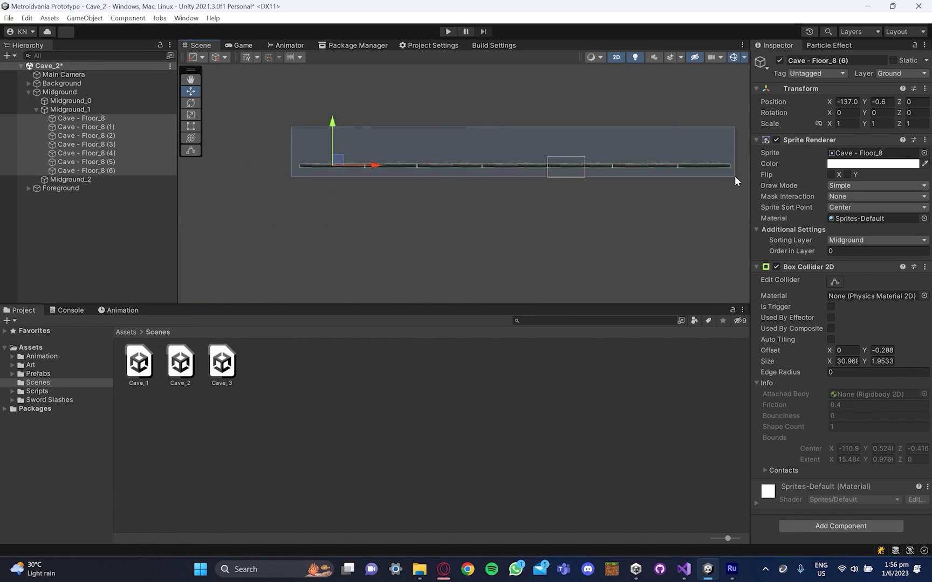
scroll(406, 180, "up", 3)
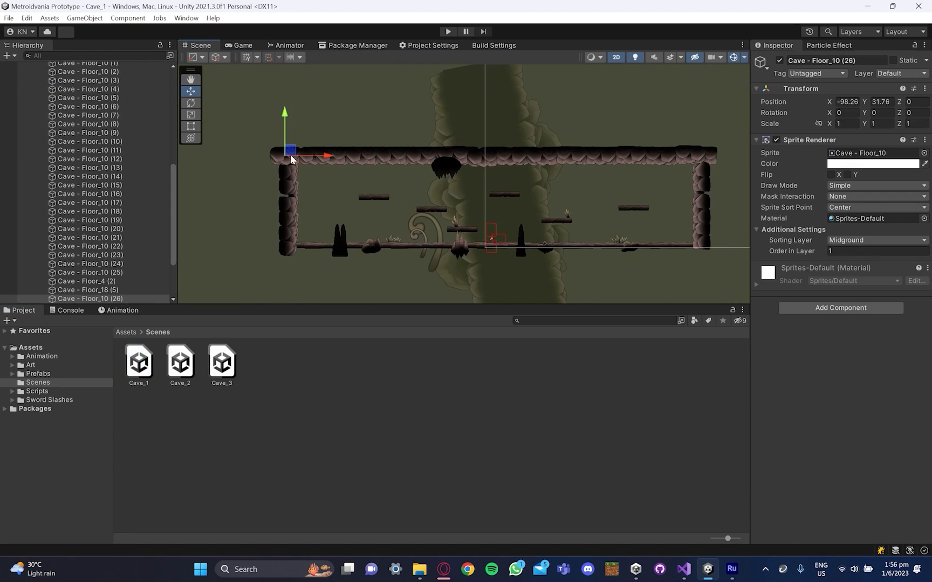
Step: Select the Cave - Floor_10 ceiling row in Cave_1's Midground_1 and raise it to make the cave taller
left_click(108, 291)
left_click(107, 123, "shift")
scroll(104, 110, "up", 2)
left_click(104, 119, "shift")
left_click_drag(412, 134, 412, 99)
key("ctrl+z")
scroll(108, 215, "down", 5)
left_click(108, 228, "ctrl")
left_click_drag(621, 121, 628, 63)
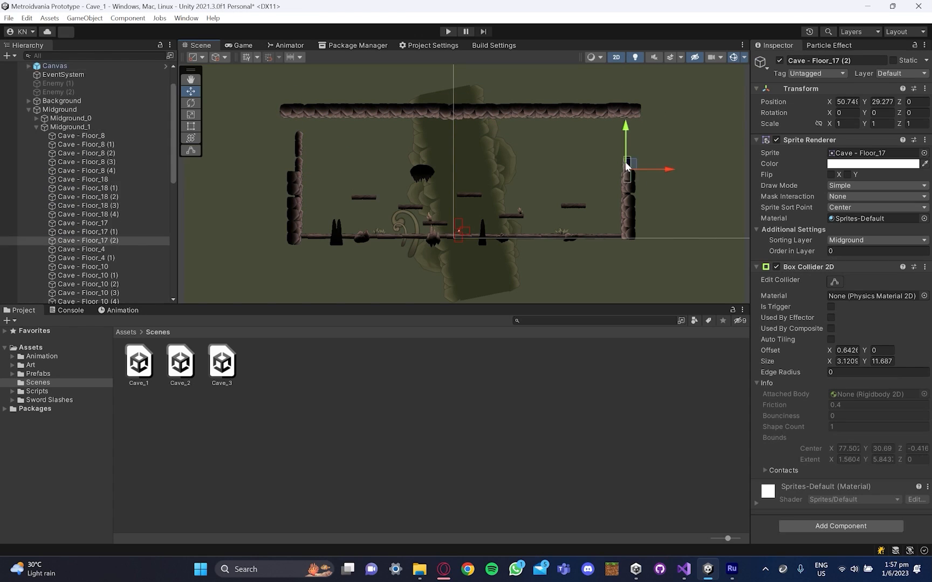
Step: Reselect the raised Cave_1 ceiling pieces and lower them slightly to meet the tops of the extended side walls
scroll(612, 160, "up", 1)
scroll(613, 166, "up", 3)
left_click(118, 229, "ctrl")
scroll(117, 179, "up", 6)
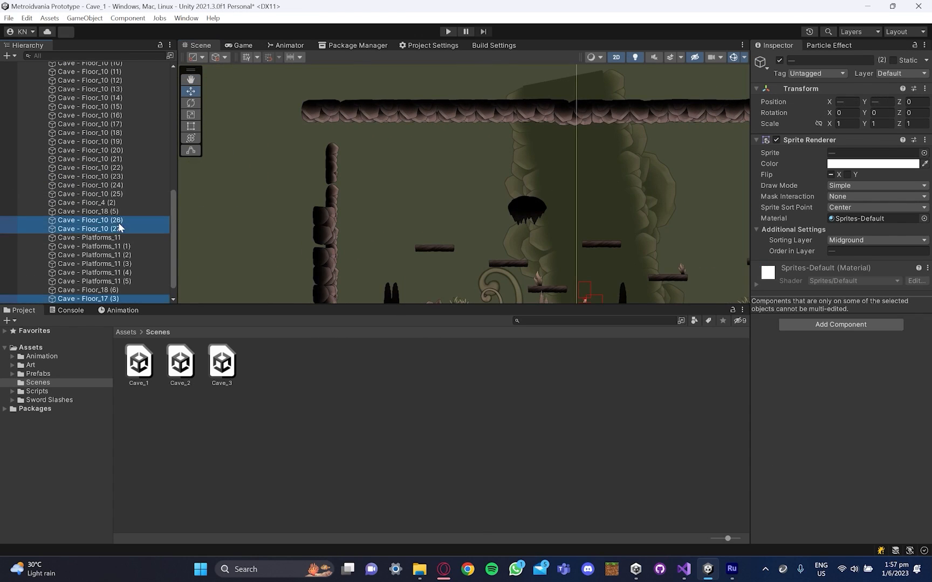
left_click(117, 204, "shift")
scroll(560, 161, "down", 2)
left_click_drag(562, 110, 576, 128)
scroll(576, 127, "up", 2)
left_click(528, 215)
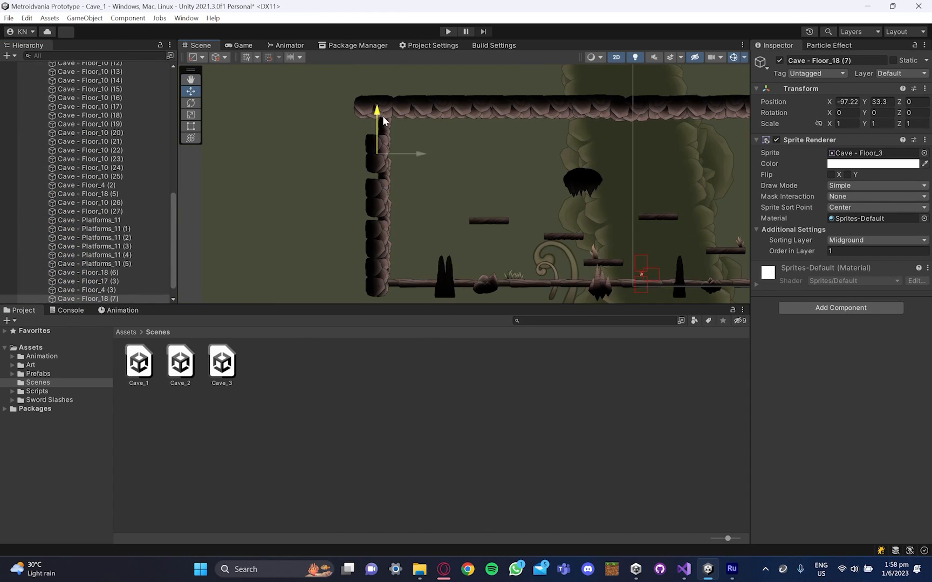
Step: Duplicate the hanging Cave - RockCombinations1_2, place the 0.75-scale copy beside the original, and move it into Foreground_1
scroll(381, 126, "down", 3)
middle_click_drag(675, 172, 545, 174)
left_click(545, 175)
scroll(458, 143, "up", 1)
middle_click_drag(377, 124, 462, 154)
left_click(457, 153)
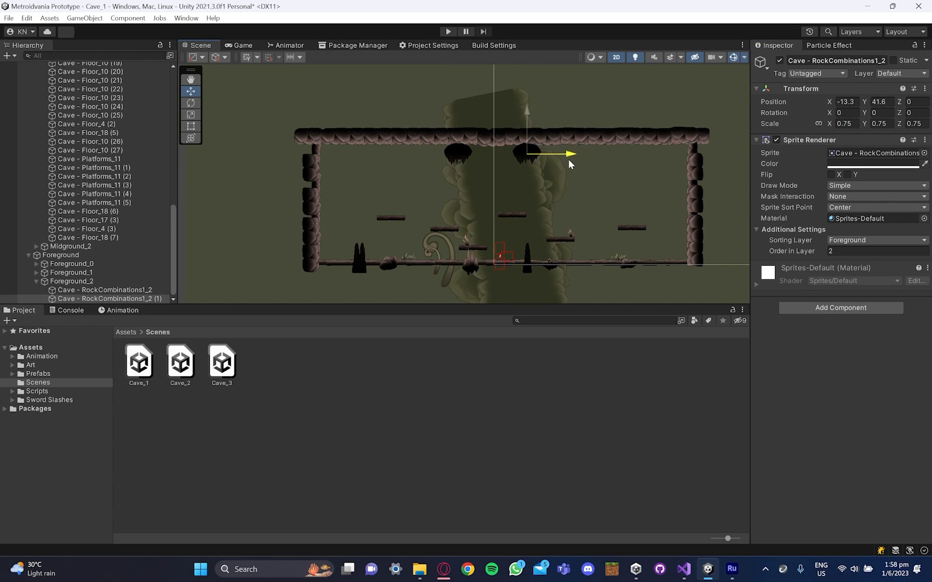
left_click(151, 255)
left_click_drag(81, 298, 81, 264)
left_click(103, 281)
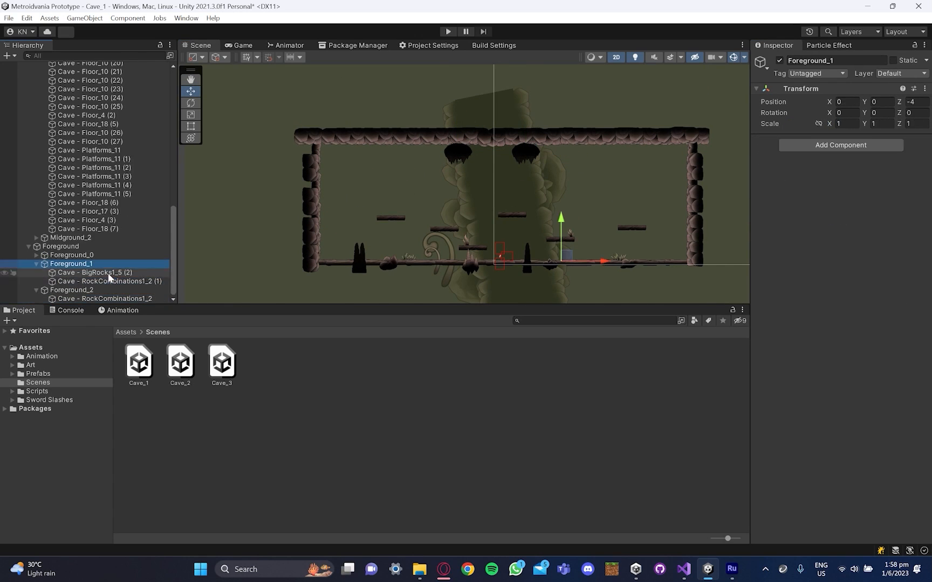
Step: Nudge the smaller hanging rock up against the ceiling and inspect its tint and that of the tall floor rocks
left_click(526, 151)
left_click_drag(525, 141, 525, 139)
left_click(872, 164)
left_click(920, 150)
left_click(526, 256)
left_click(360, 256)
left_click(872, 163)
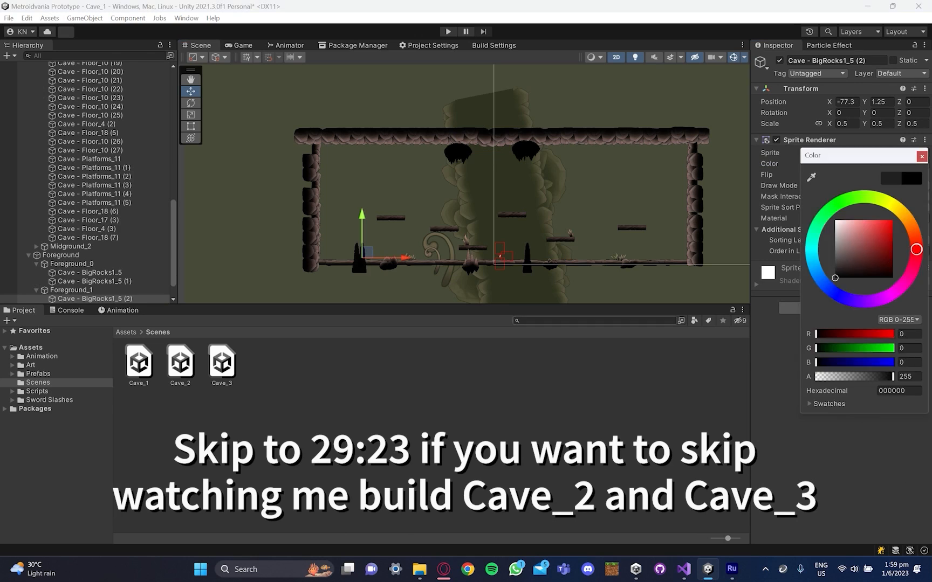
Step: Duplicate a Cave - Platforms_11 platform twice and place the copies as higher ledges on both sides of Cave_1
left_click(358, 254)
left_click(384, 218)
key("ctrl+d")
key("ctrl+d")
left_click_drag(396, 214, 451, 183)
left_click(614, 178)
left_click_drag(615, 179, 608, 186)
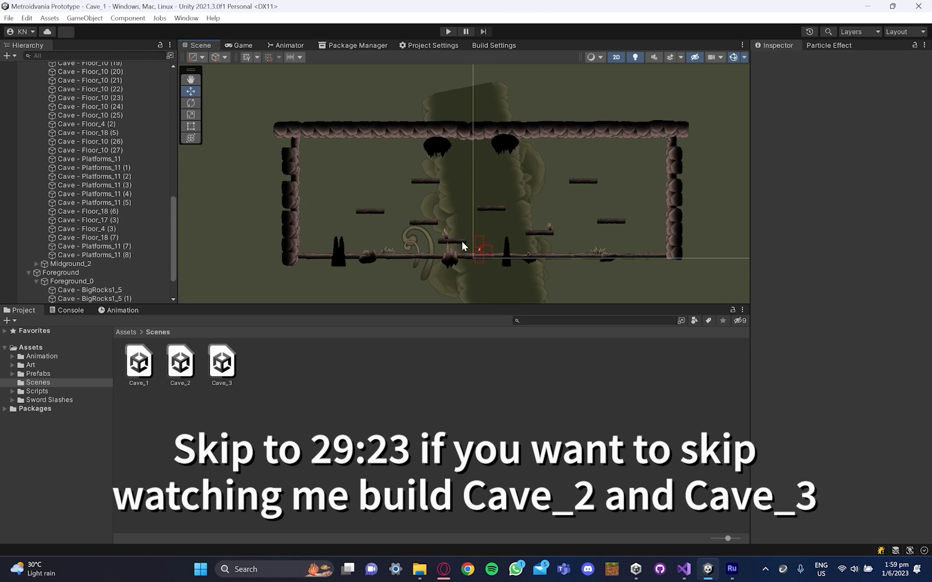
left_click(339, 250)
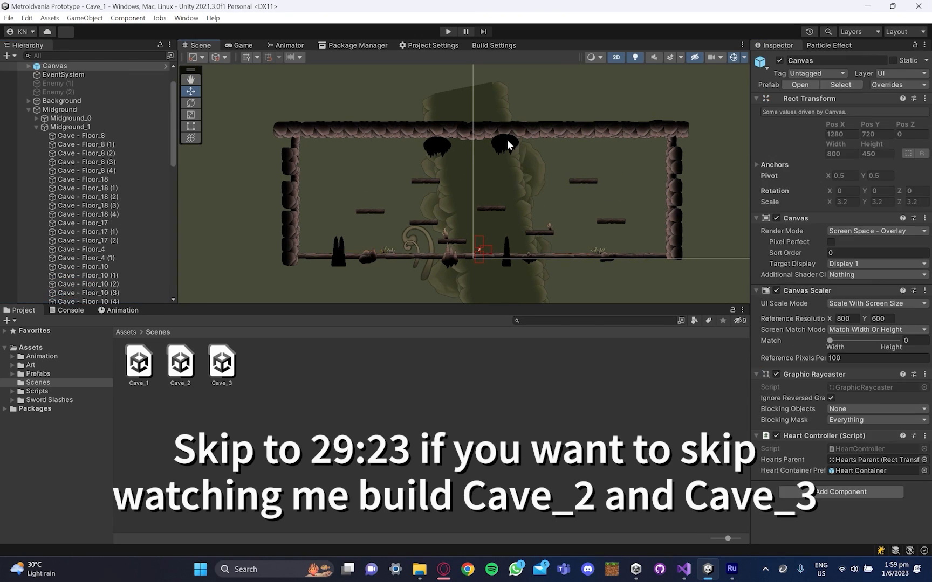
Step: Play-test Cave_1 by running and jumping across the platforms up toward the raised ceiling
left_click(447, 32)
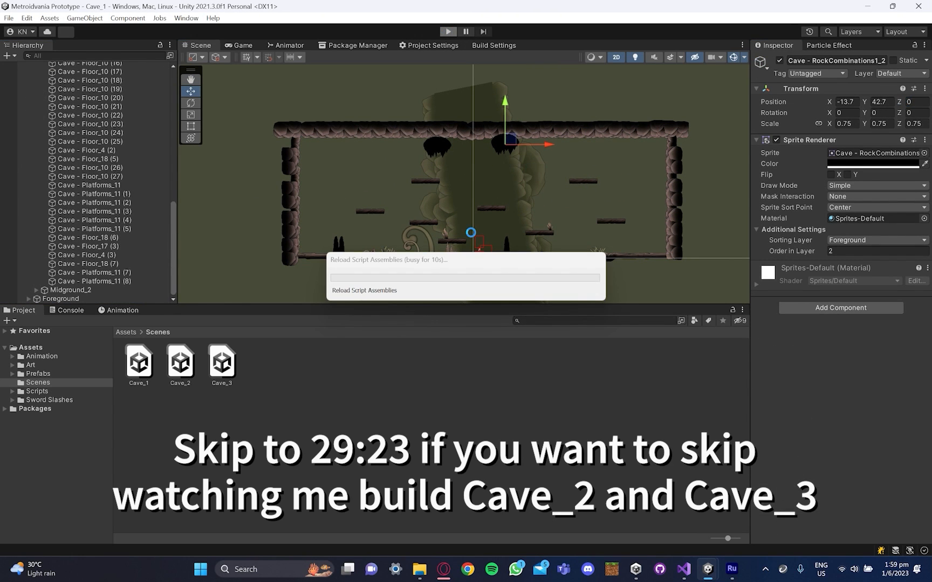
key("a")
key("space")
key("d")
key("space")
key("d")
key("space")
key("a")
key("d")
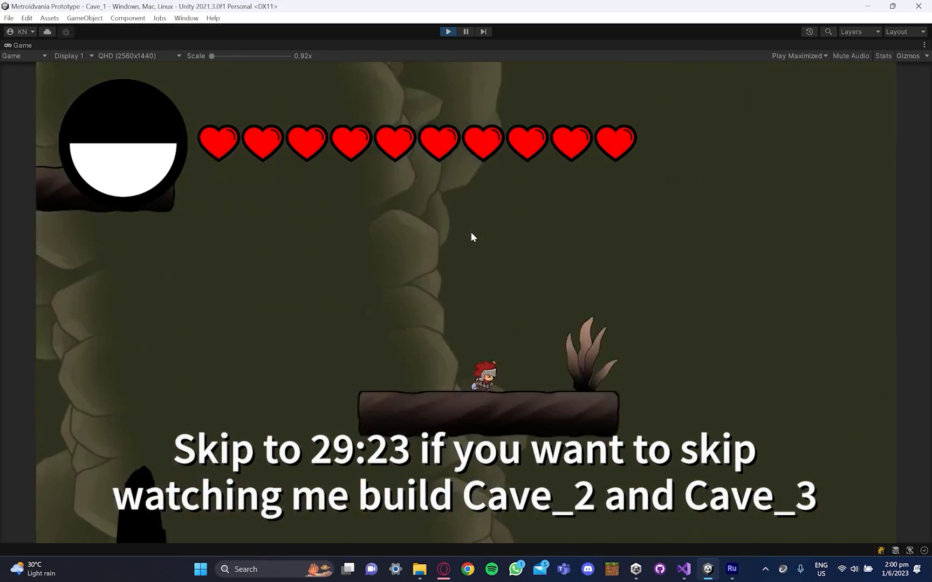
key("w")
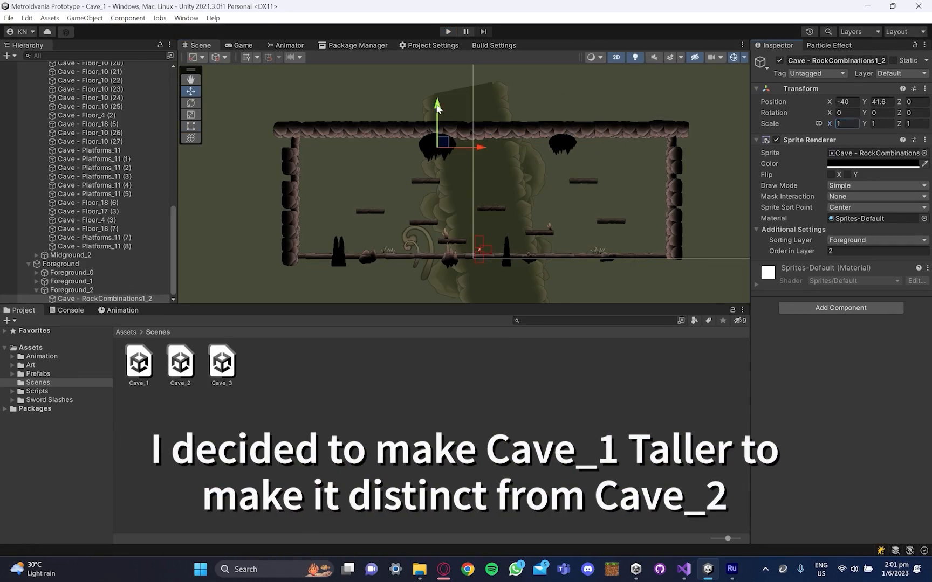
Step: Play Cave_1 again to examine the hanging rocks as seen from the upper platforms
key("ctrl+p")
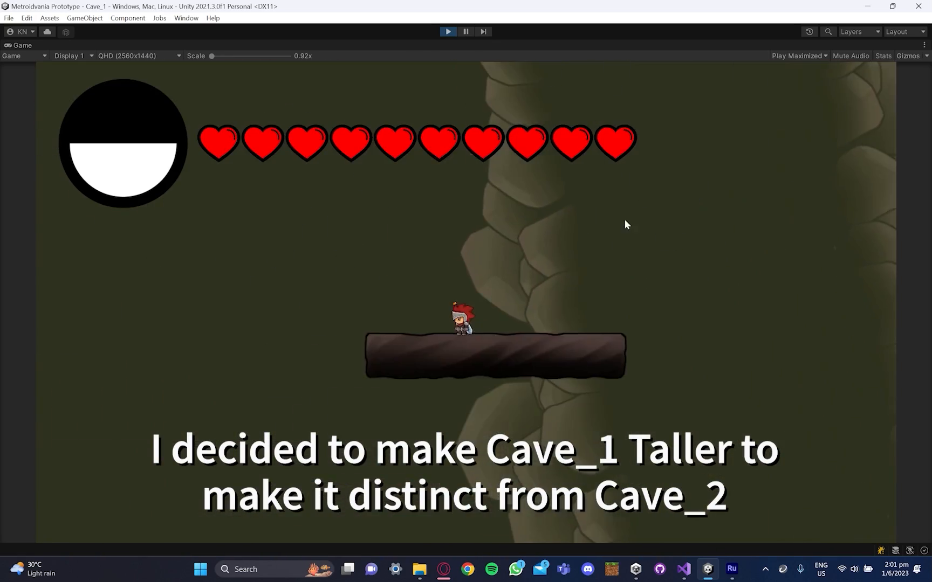
key("ctrl+p")
left_click(449, 31)
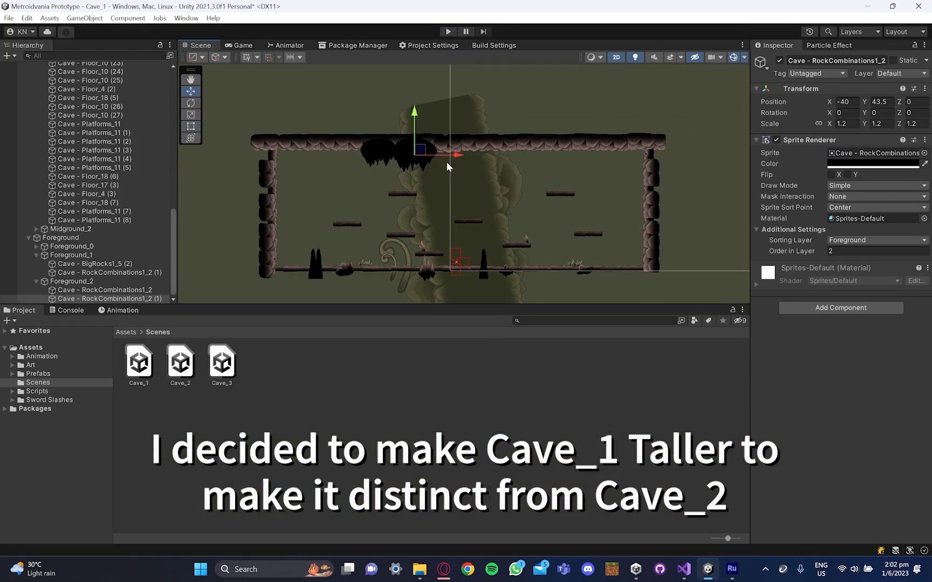
Step: Slide the duplicated 1.2-scale hanging rock along Cave_1's ceiling beside the first one and play-test the result
left_click_drag(447, 162, 470, 163)
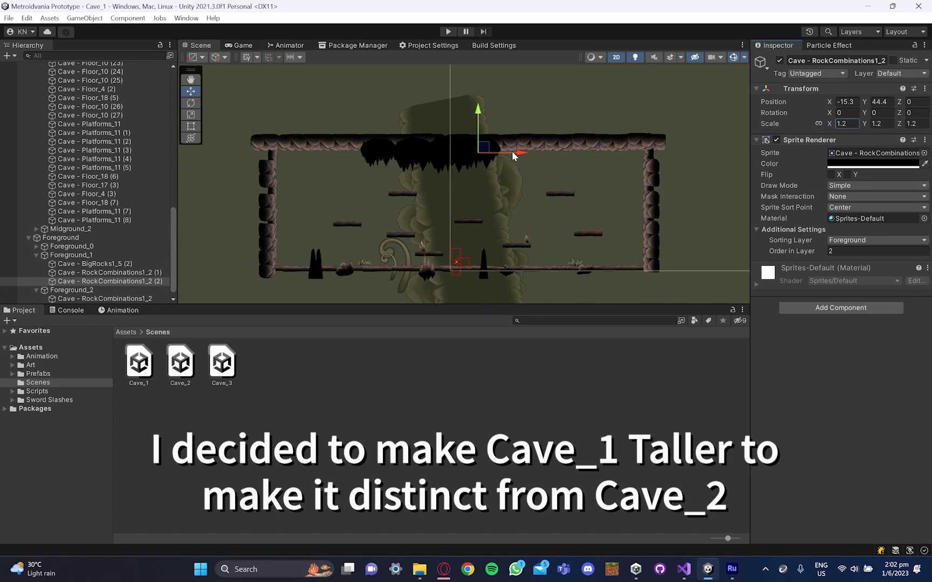
key("ctrl+p")
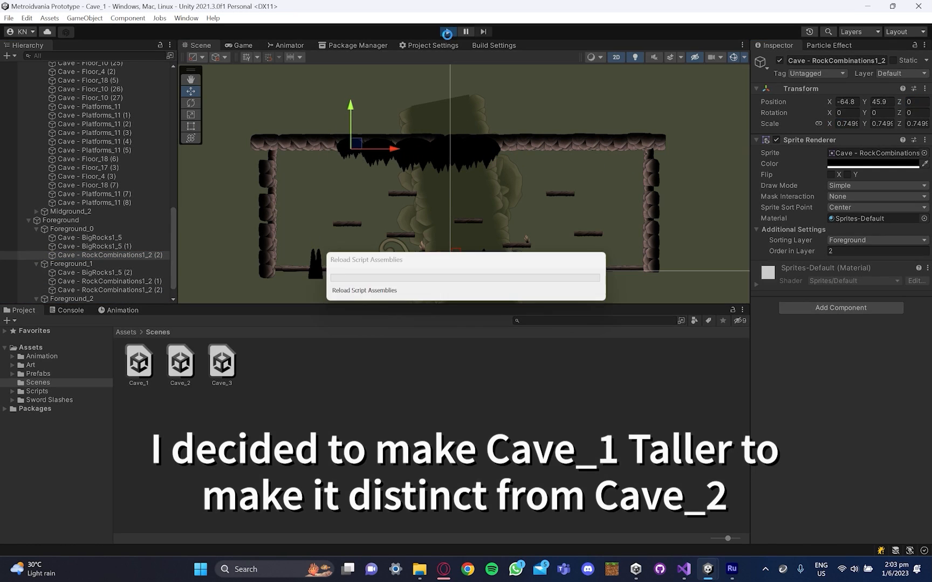
key("d")
key("space")
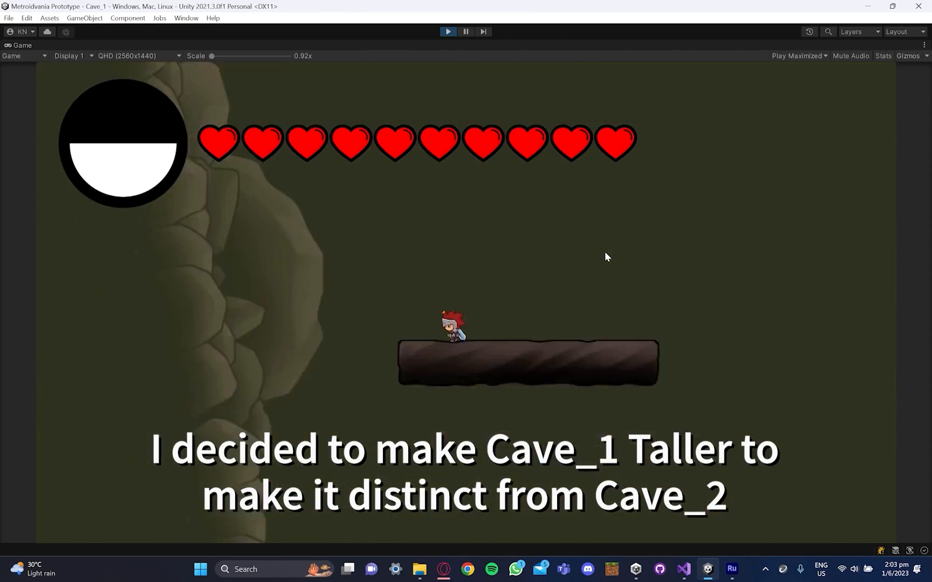
key("a")
key("d")
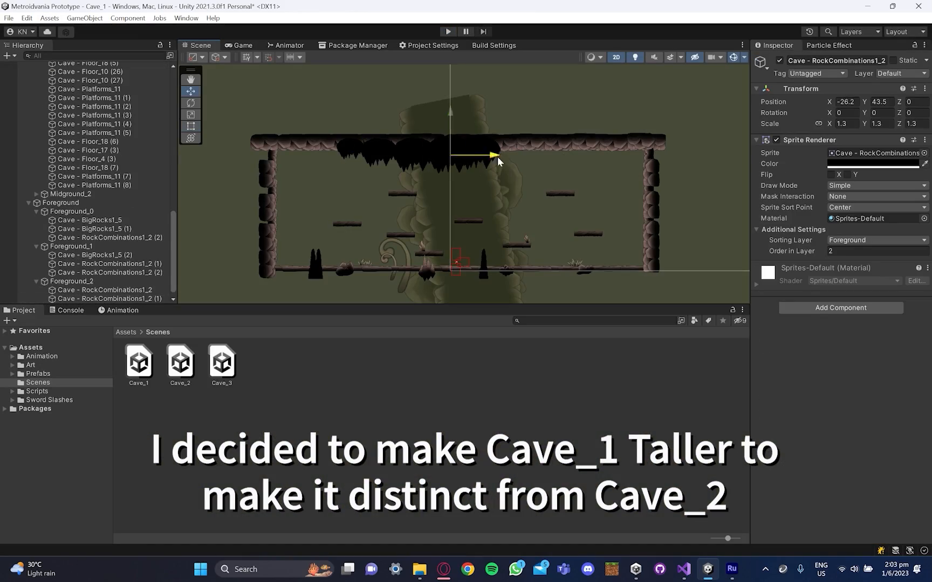
Step: Spread further copies of the black hanging rocks along the rest of Cave_1's ceiling
left_click_drag(498, 155, 582, 158)
left_click(590, 165)
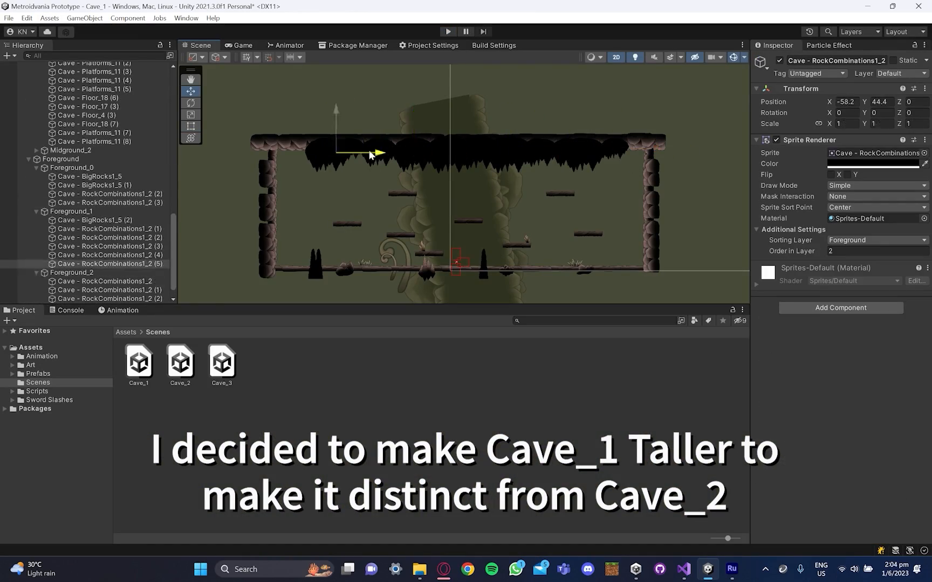
scroll(533, 171, "down", 3)
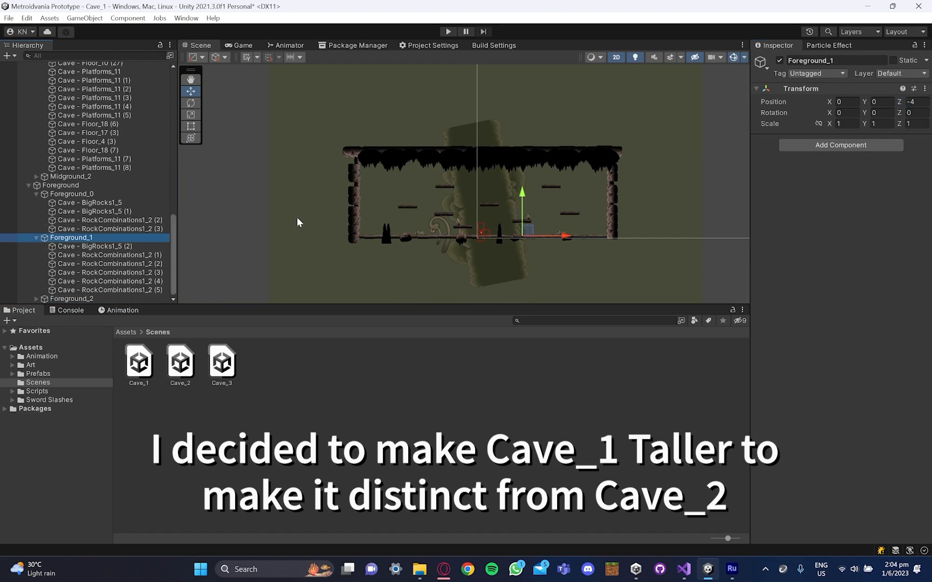
Step: Play-test Cave_1 repeatedly to examine the added upper platforms and the full row of hanging rocks
key("ctrl+p")
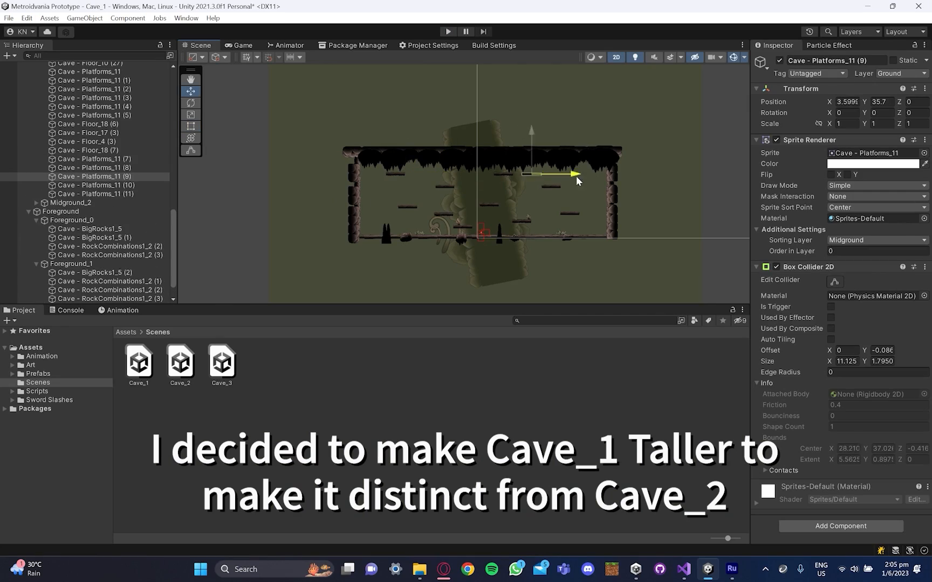
left_click(448, 31)
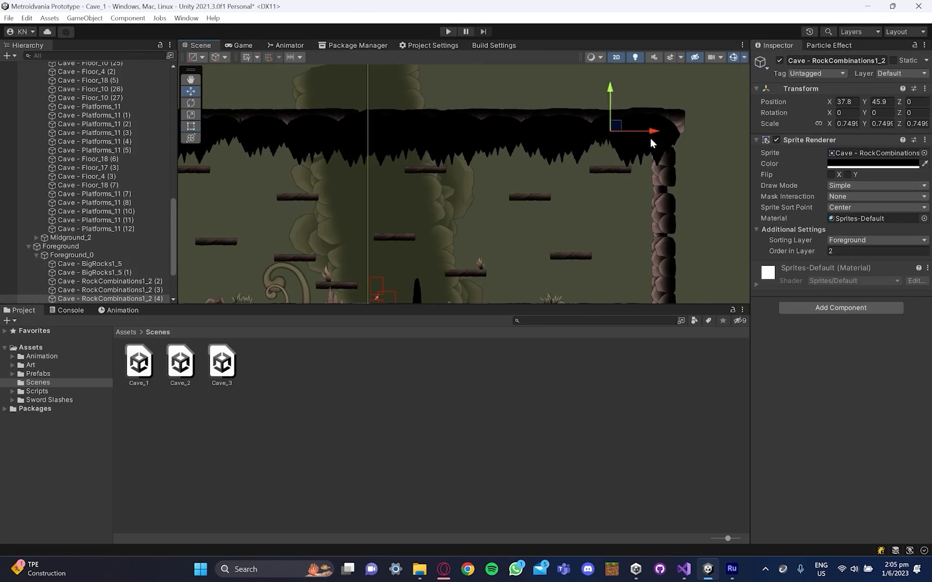
left_click(450, 31)
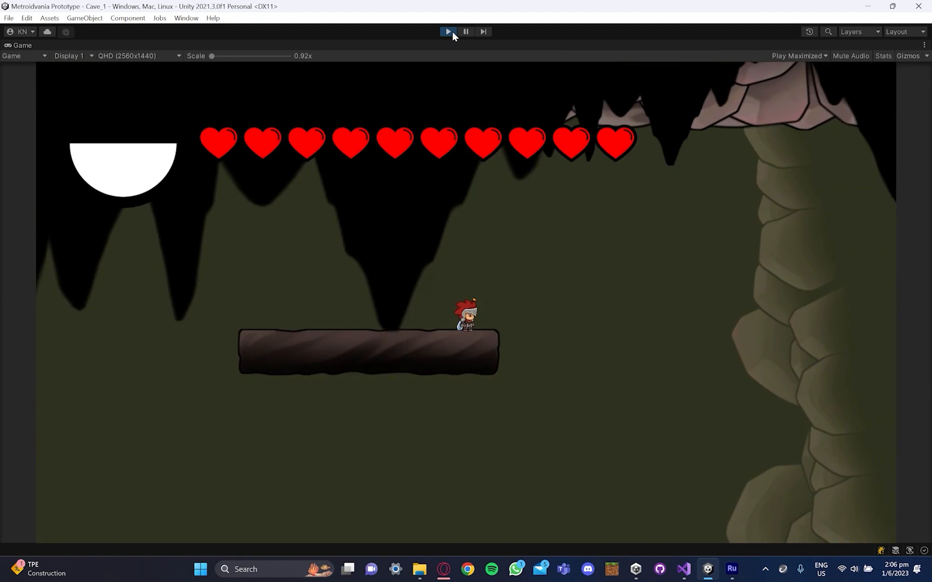
left_click(452, 31)
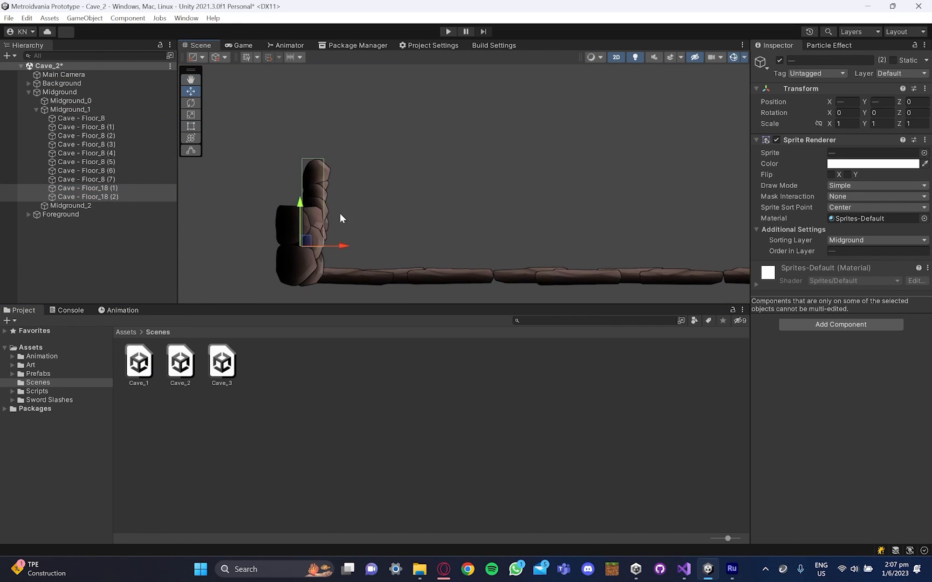
Step: Build Cave_2's west wall higher by stacking duplicated Cave - Floor_18 rock pieces, and save the scene
left_click(299, 208)
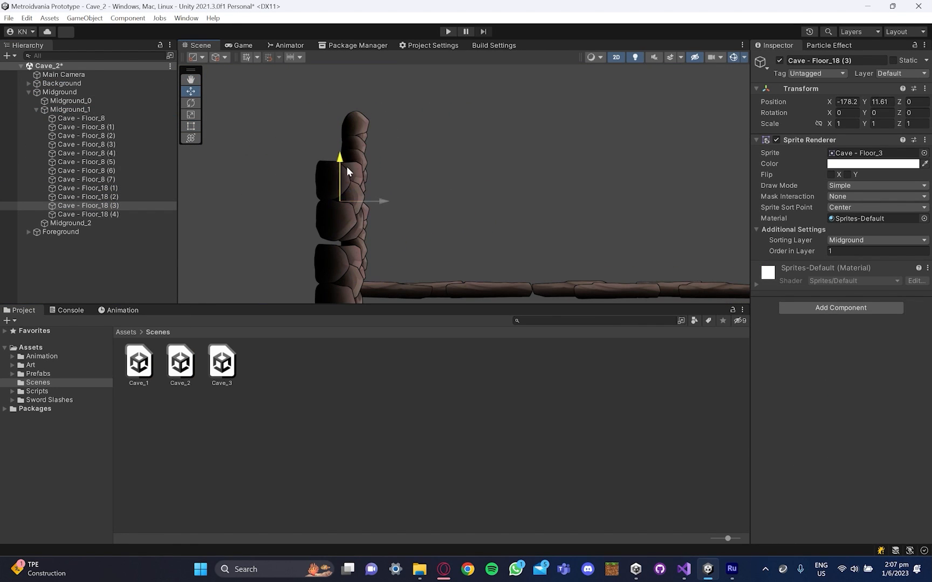
left_click_drag(345, 163, 345, 169)
left_click(359, 119)
key("ctrl+d")
left_click_drag(245, 139, 262, 82)
left_click(346, 216)
key("ctrl+d")
left_click_drag(361, 188, 361, 138)
key("ctrl+s")
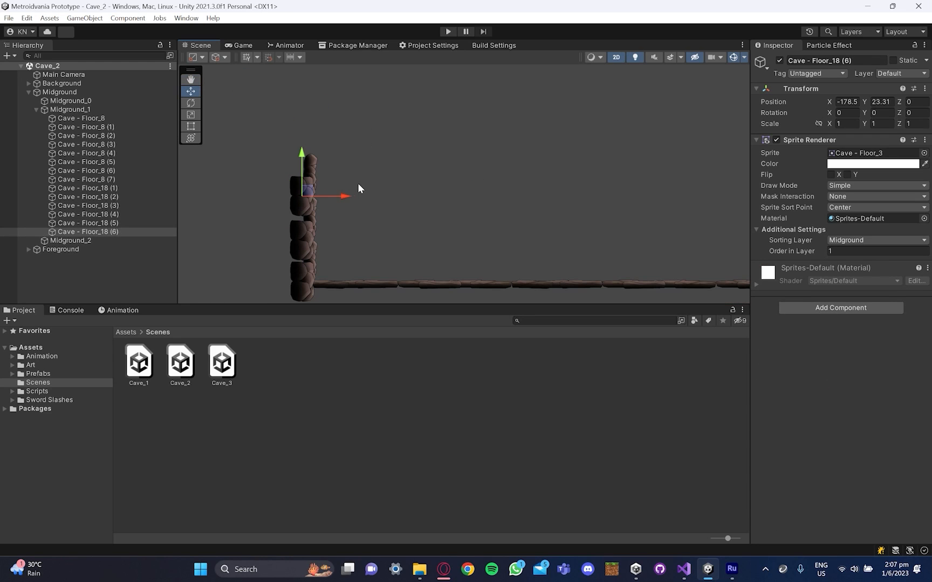
key("ctrl+d")
left_click_drag(359, 187, 543, 139)
Step: Copy the ceiling piece Cave - Floor_10 (25) from Cave_1, paste it under Midground in Cave_2, and save
double_click(139, 365)
middle_click_drag(564, 140, 183, 195)
left_click(674, 159)
left_click(117, 274)
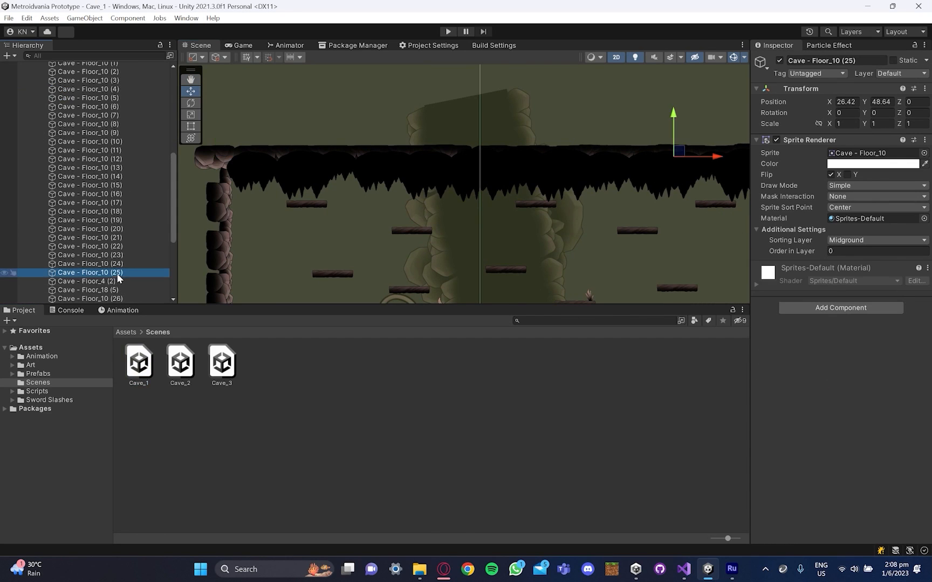
key("ctrl+c")
double_click(181, 365)
key("ctrl+v")
left_click_drag(83, 135, 59, 92)
scroll(389, 135, "down", 3)
key("ctrl+s")
Step: Position the pasted Cave - Floor_10 ceiling piece above the top of Cave_2's west wall
left_click_drag(265, 169, 357, 168)
scroll(357, 169, "up", 3)
left_click(329, 187)
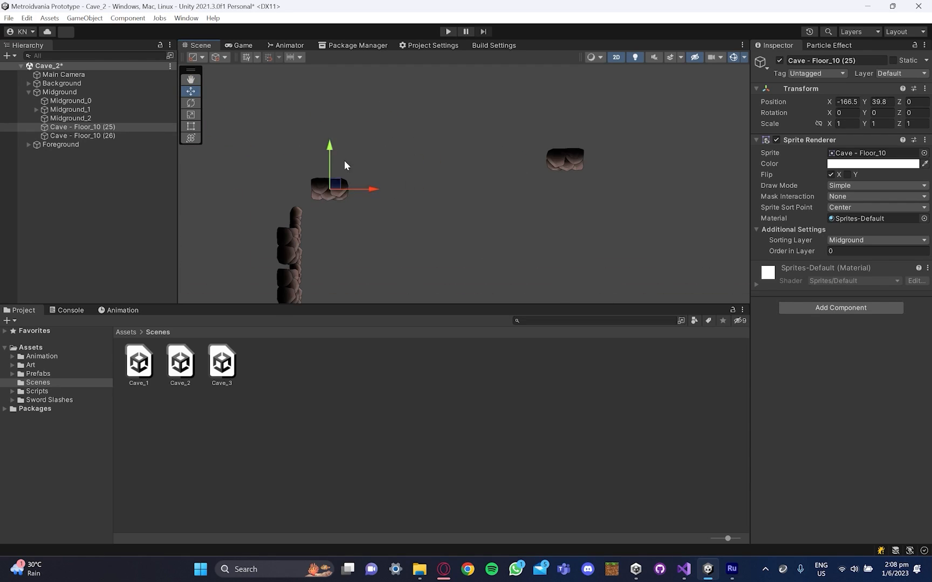
Step: Inspect the Box Collider 2D on Cave_1's Cave - Floor_10, and return to Cave_2 to add a component to its ceiling piece
double_click(180, 365)
key("Return")
double_click(139, 365)
left_click(119, 179)
scroll(119, 198, "down", 4)
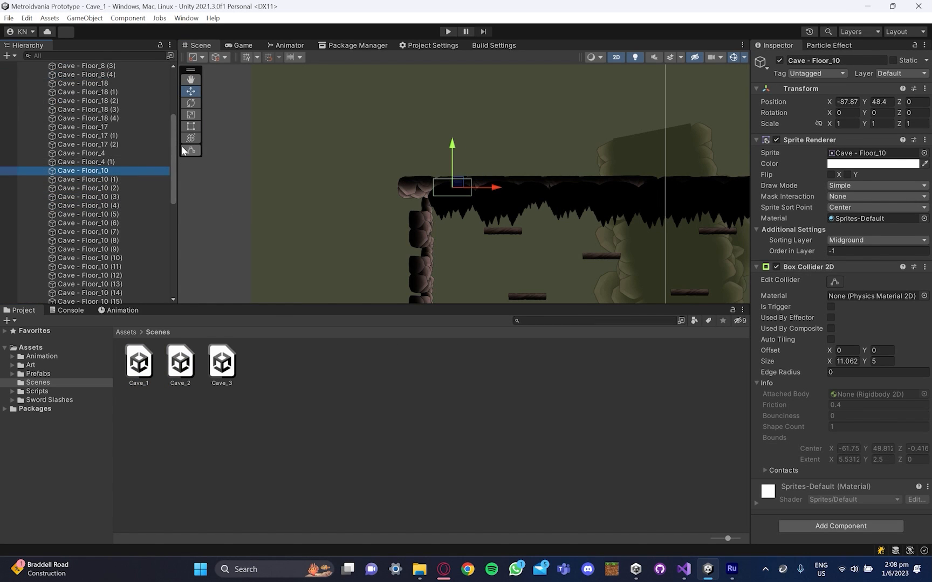
double_click(180, 362)
left_click(879, 312)
left_click(834, 281)
Step: Duplicate the Cave - Floor_10 ceiling pieces repeatedly and line the copies up eastward above Cave_2's floor
left_click_drag(403, 208, 532, 224)
key("ctrl+d")
key("ctrl+d")
middle_click_drag(532, 224, 572, 175)
scroll(524, 175, "up", 6)
key("ctrl+d")
left_click_drag(570, 150, 650, 160)
key("ctrl+d")
key("ctrl+d")
left_click_drag(444, 182, 633, 183)
key("ctrl+d")
scroll(632, 186, "down", 4)
middle_click_drag(633, 192, 491, 127)
key("ctrl+d")
middle_click_drag(649, 146, 383, 100)
left_click_drag(312, 92, 470, 92)
key("ctrl+d")
left_click_drag(470, 92, 524, 92)
Step: Overlay a second row of Cave - Floor_10 copies at order in layer 1 across the seams of Cave_2's ceiling
scroll(544, 137, "down", 3)
middle_click_drag(243, 129, 647, 121)
left_click(377, 141)
key("ctrl+d")
left_click_drag(451, 143, 568, 144)
middle_click_drag(746, 148, 526, 166)
left_click_drag(536, 159, 674, 159)
middle_click_drag(635, 175, 443, 208)
scroll(442, 208, "up", 4)
left_click_drag(472, 180, 695, 181)
middle_click_drag(701, 188, 415, 183)
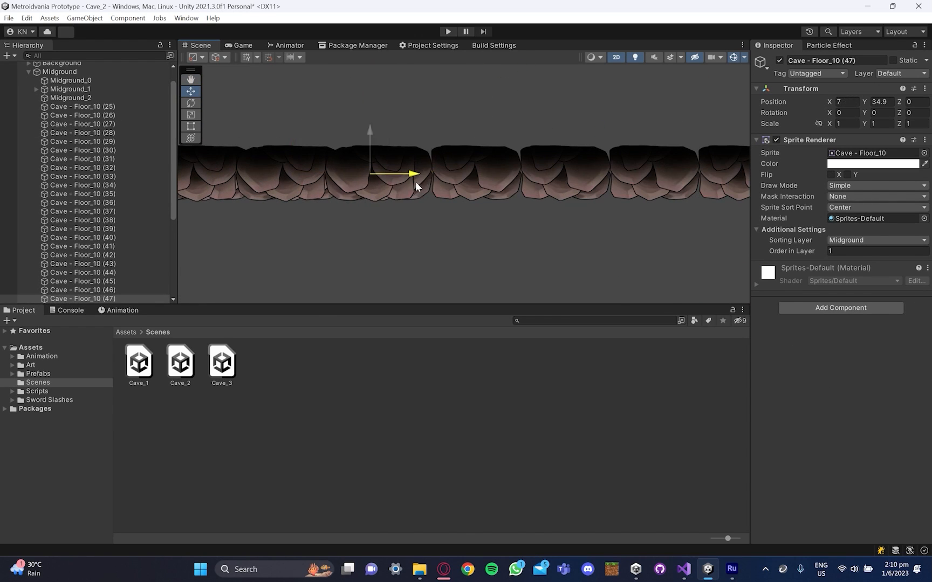
left_click_drag(415, 187, 558, 188)
middle_click_drag(558, 191, 241, 201)
key("ctrl+d")
left_click_drag(383, 188, 556, 204)
Step: Duplicate the upper three Cave - Floor_18 pieces of Cave_2's west wall and move the copies toward the east end
scroll(556, 204, "down", 4)
middle_click_drag(323, 189, 647, 194)
left_click_drag(322, 156, 397, 246)
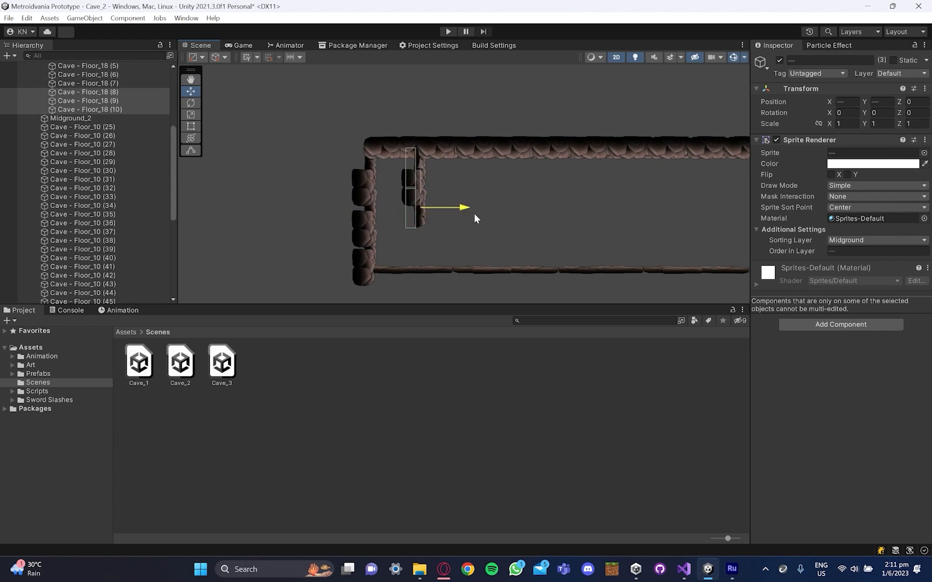
left_click_drag(401, 206, 717, 207)
middle_click_drag(717, 207, 254, 226)
left_click_drag(254, 227, 625, 227)
Step: Rotate Cave - Floor_18 (8), (9) and (10) to 180 degrees about Y and move them under the ceiling's east end
key("ctrl+shift+g")
key("e")
left_click(95, 101)
left_click_drag(97, 118, 87, 88, "shift")
left_click(98, 119)
key("Delete")
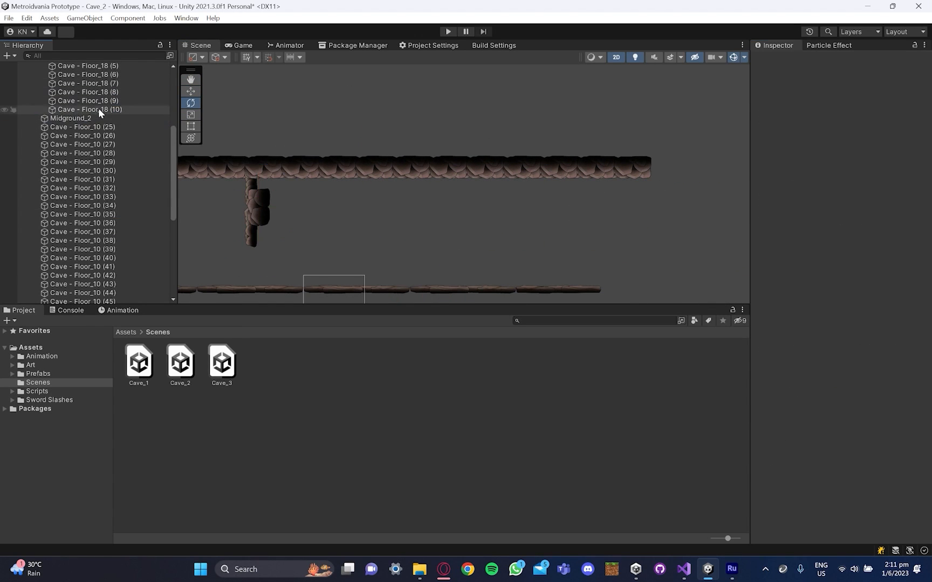
left_click(92, 91)
left_click(97, 110, "shift")
key("w")
left_click_drag(250, 207, 596, 210)
middle_click_drag(581, 212, 744, 213)
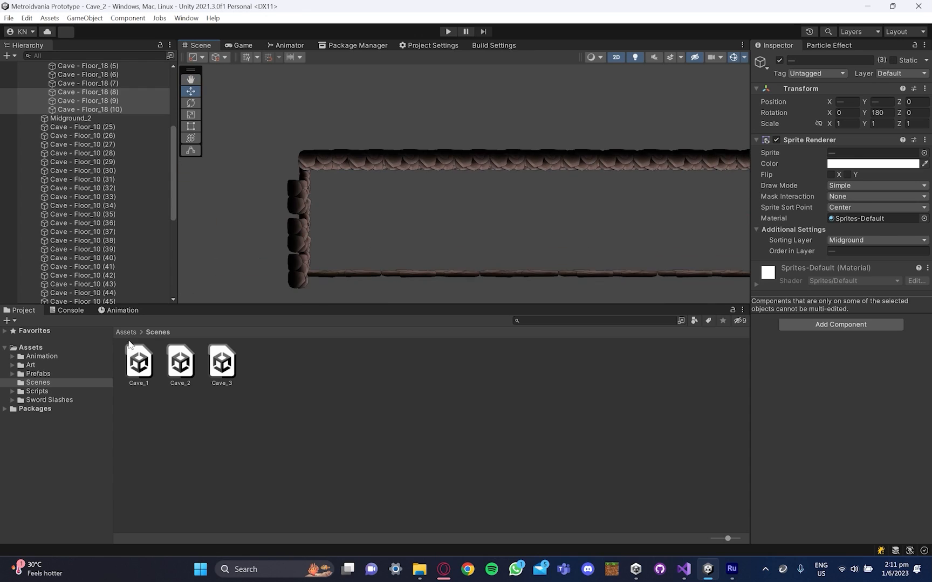
Step: Try placing a block from the Cave - Platform sprites in Assets 1024 Cave at the foot of the west wall
scroll(97, 216, "up", 5)
left_click(36, 110)
middle_click_drag(262, 230, 245, 154)
scroll(254, 162, "down", 1)
left_click(12, 365)
left_click(70, 382)
left_click(240, 360)
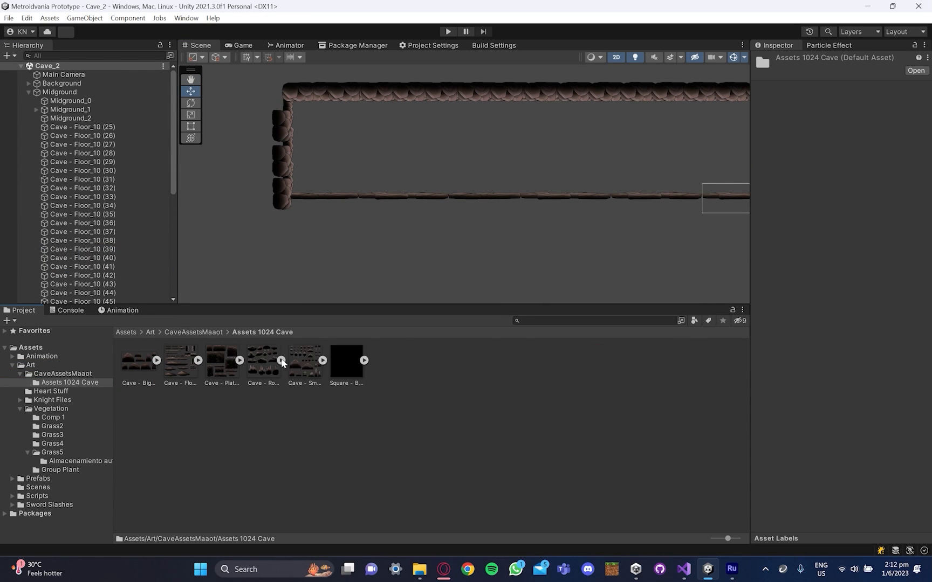
left_click_drag(545, 383, 310, 209)
Step: Nest the loose Cave - Floor_10 ceiling pieces under Midground_1 and save the scene
scroll(310, 209, "up", 2)
scroll(97, 216, "up", 8)
left_click(37, 109)
left_click_drag(99, 291, 70, 110)
left_click(81, 283, "shift")
left_click(36, 110)
scroll(182, 162, "up", 1)
key("ctrl+s")
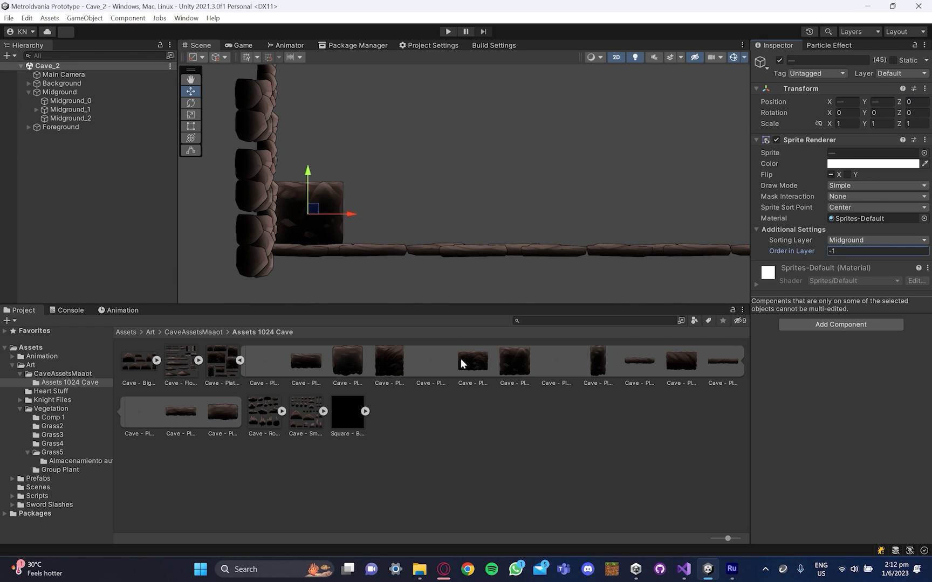
Step: Delete the platform block and try a short column of Cave - Floor_18 pieces near the west wall at order in layer -1
left_click_drag(359, 183, 350, 148)
key("Delete")
left_click(240, 360)
left_click(281, 359)
left_click(199, 360)
left_click_drag(348, 412, 345, 214)
left_click(917, 102)
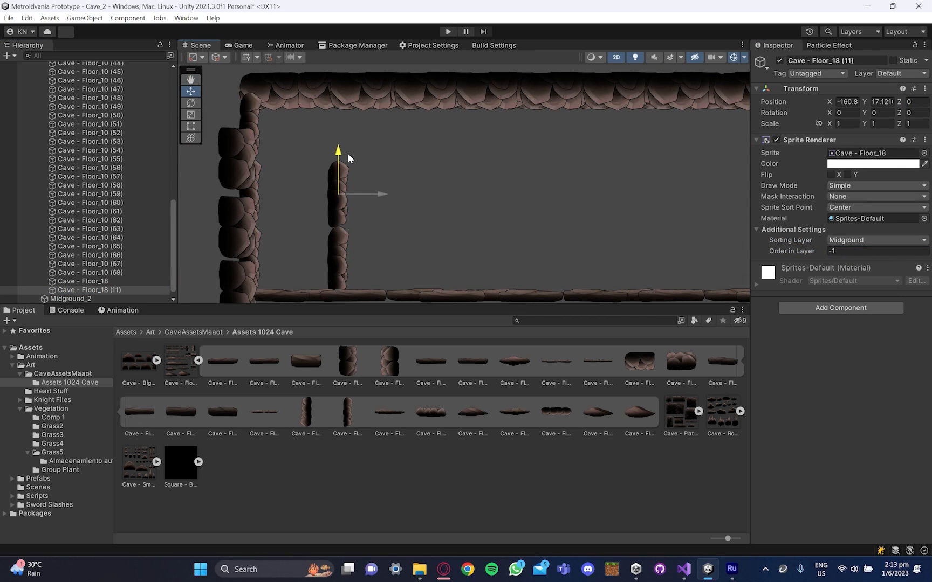
Step: Stack two Cave - Floor_3 pieces as the column and fill its gap to the west wall with Square - Black, Y scale 1.3625
left_click(356, 253)
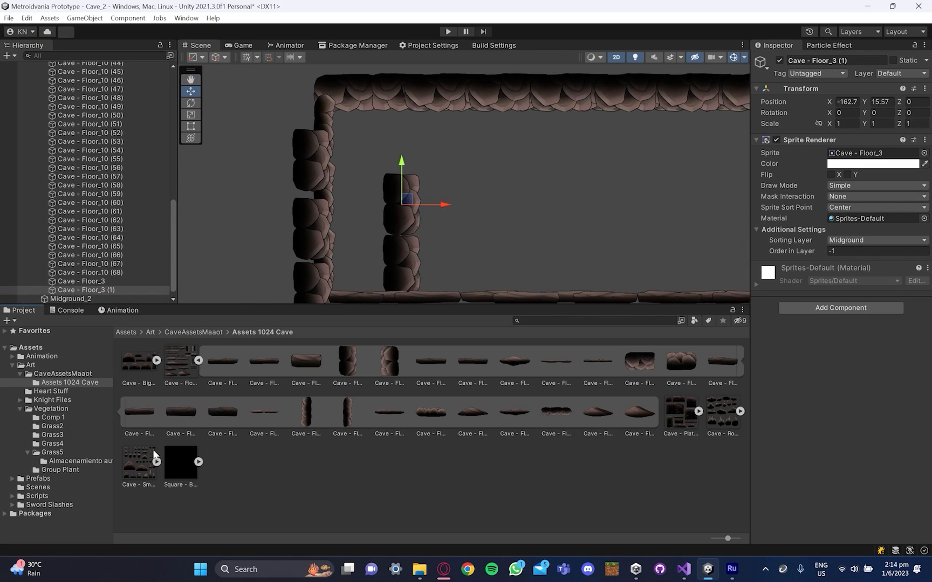
left_click_drag(347, 254, 343, 254)
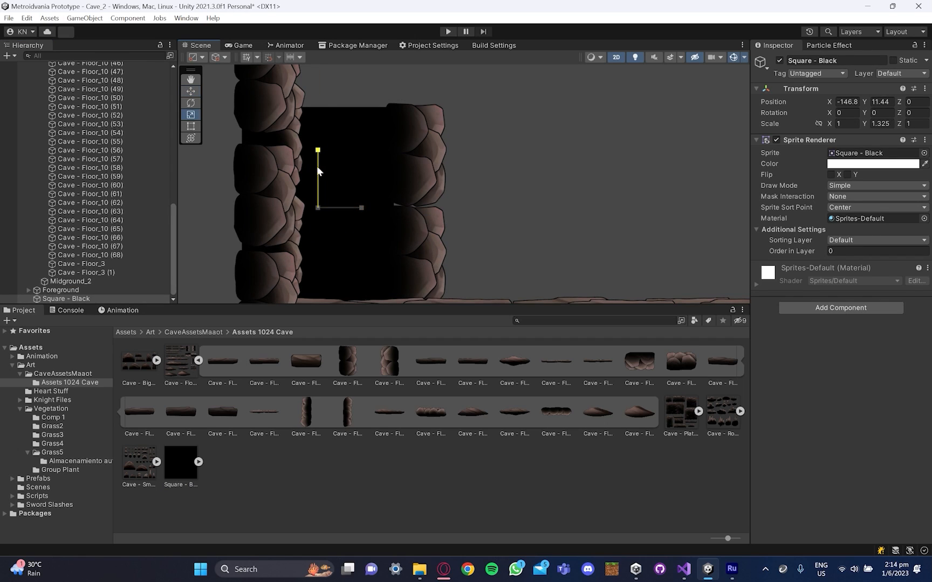
left_click_drag(395, 197, 532, 260)
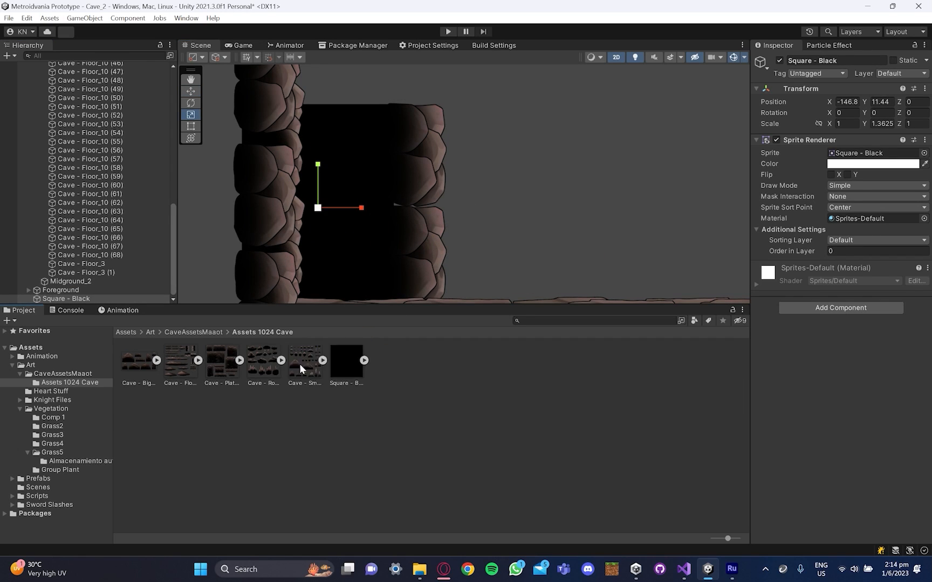
Step: Add Cave - RockCombinations1_9 rotated -90 degrees, protruding from the column's east face, on Midground at order in layer -2
left_click_drag(299, 363, 496, 202)
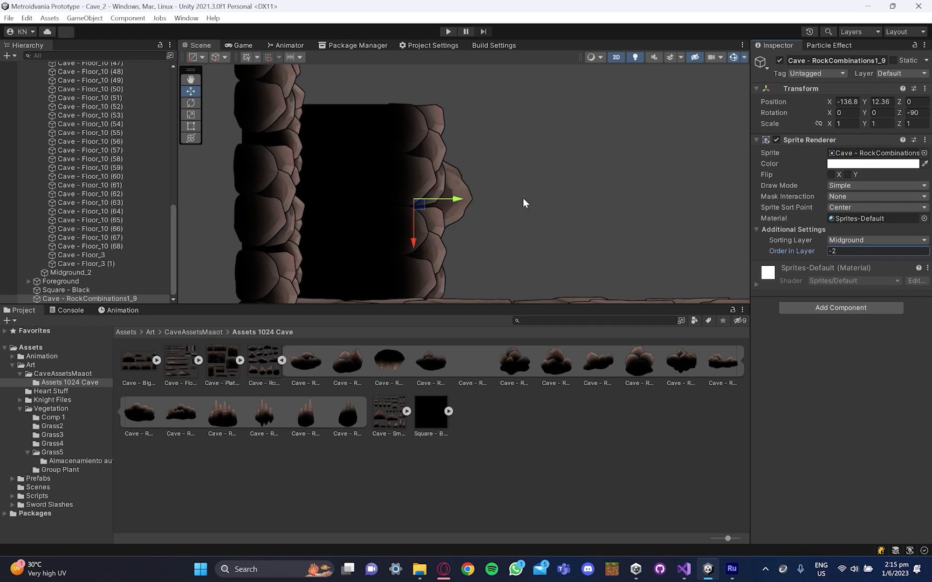
left_click(520, 239)
scroll(520, 239, "down", 1)
middle_click_drag(453, 217, 416, 282)
scroll(433, 245, "up", 1)
Step: Cap the rock block with a Cave - Floor_1 piece scaled to 1.6187 on the Midground layer at order in layer -3
left_click(282, 360)
left_click(199, 360)
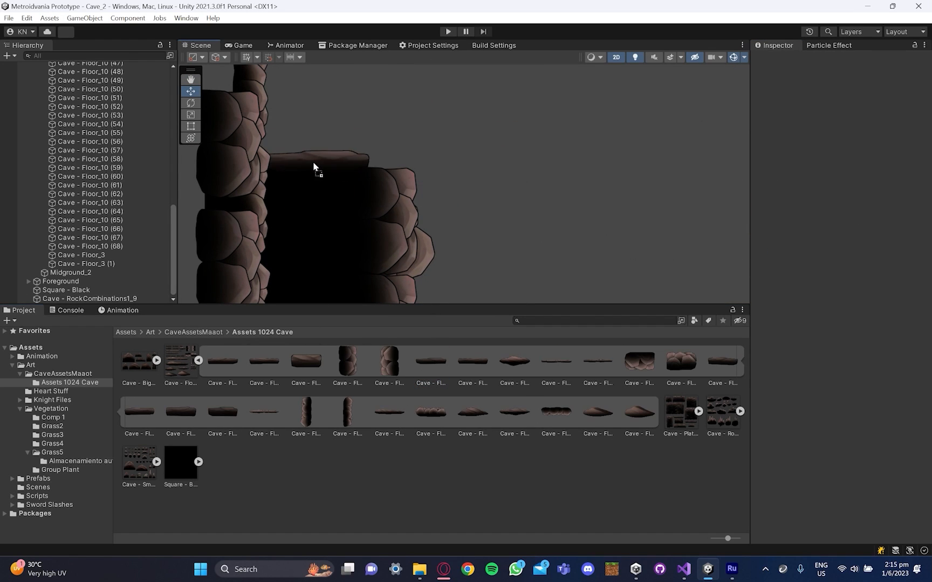
left_click_drag(313, 162, 336, 151)
key("r")
left_click(876, 240)
left_click(858, 275)
left_click(323, 215)
left_click(876, 240)
left_click(857, 275)
left_click(315, 151)
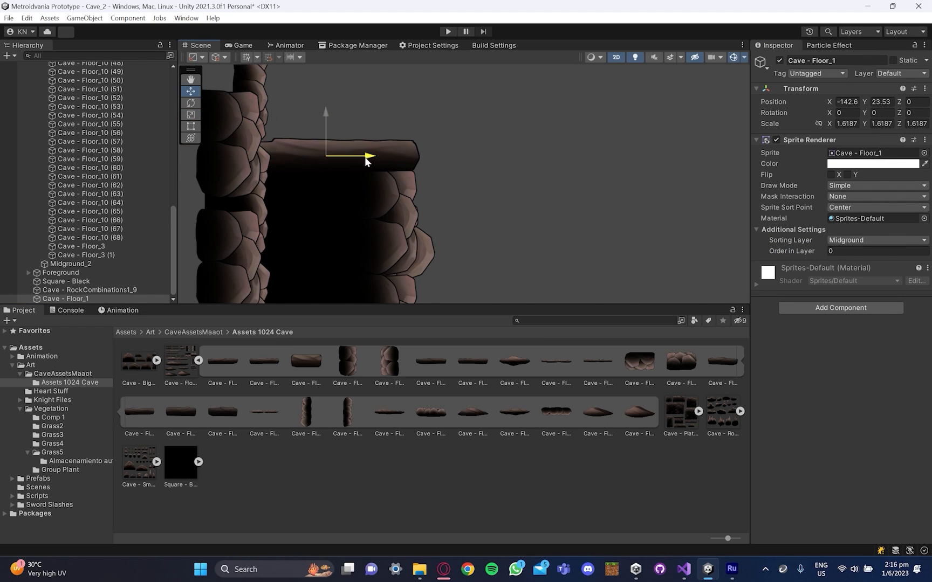
middle_click_drag(401, 272, 417, 253)
Step: Try a Cave - SmallRocks_40 rock on top of the block, sorted on the Midground layer
left_click(198, 360)
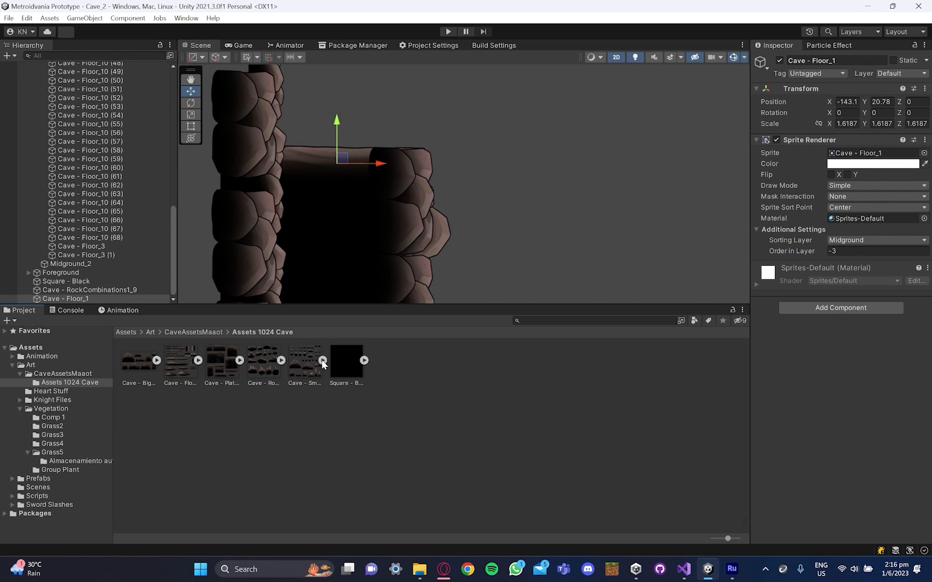
left_click(324, 361)
scroll(347, 481, "down", 1)
left_click(876, 240)
left_click_drag(228, 503, 315, 122)
left_click(857, 278)
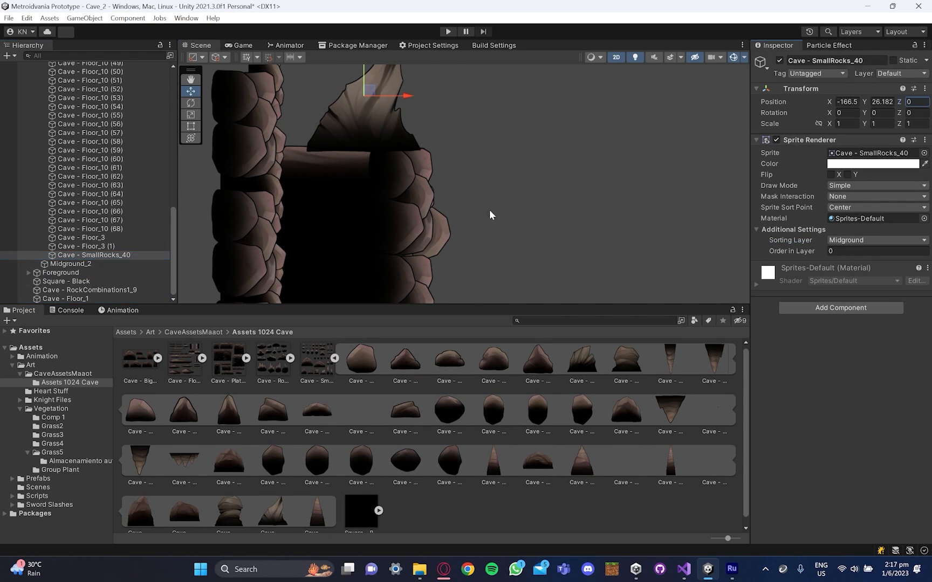
Step: Nest Cave - RockCombinations1_9 and Cave - Floor_1 under Midground_1
left_click(97, 289)
left_click(81, 298, "shift")
left_click_drag(81, 294, 91, 259)
Step: Scale the Cave - SmallRocks_40 rock to 0.5 and move it down onto the ledge beside the west wall
left_click(356, 116)
left_click(818, 123)
left_click(839, 123)
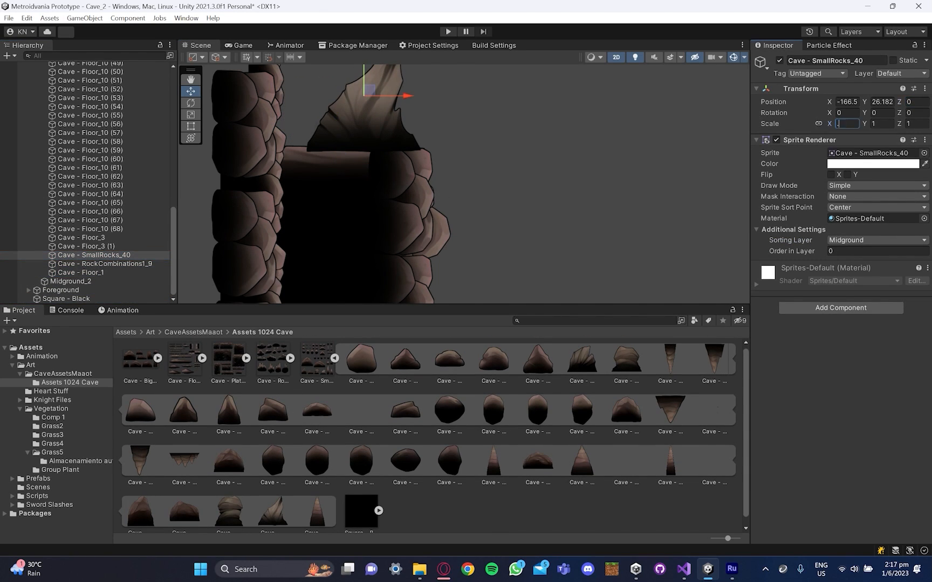
type("0.5")
left_click_drag(354, 90, 296, 151)
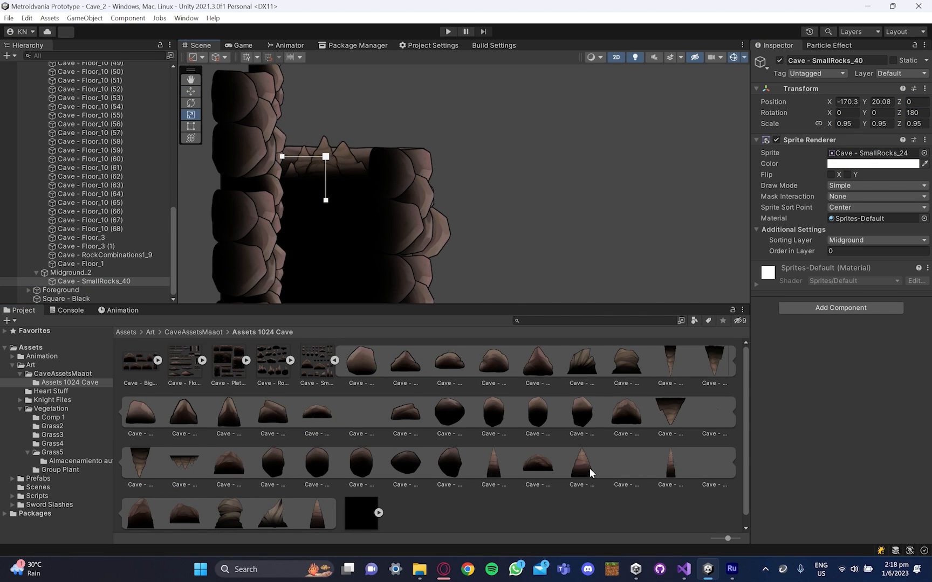
Step: Delete the small rock and place a Cave - RockCombinations1_9 cluster on the ledge, nested under Midground_2
key("Delete")
left_click(334, 360)
left_click(281, 360)
left_click_drag(680, 360, 341, 123)
left_click_drag(80, 298, 81, 274)
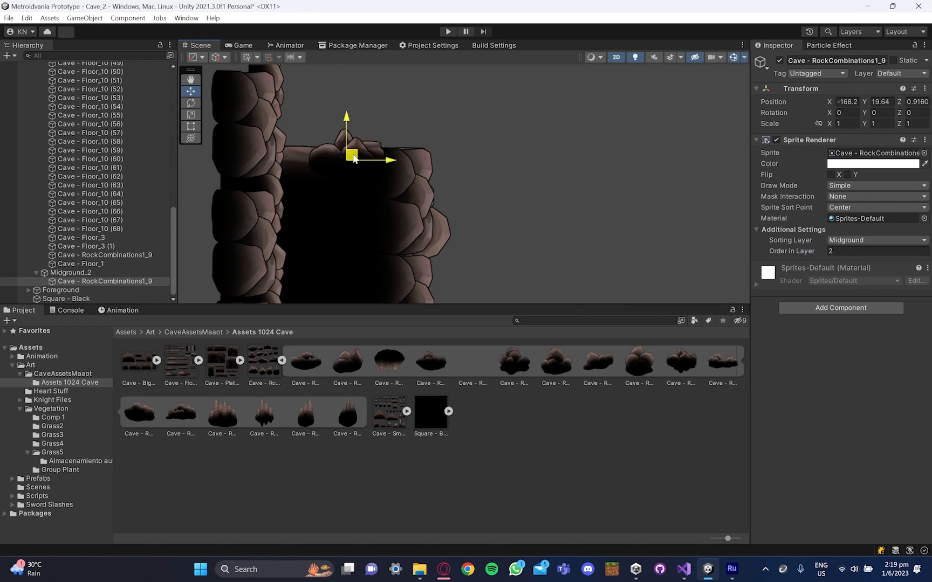
Step: Set the Cave - Floor_1 ledge's order in layer to -1 and lower it onto the top of the column
type("-1")
left_click(832, 241)
left_click(841, 279)
left_click(409, 162)
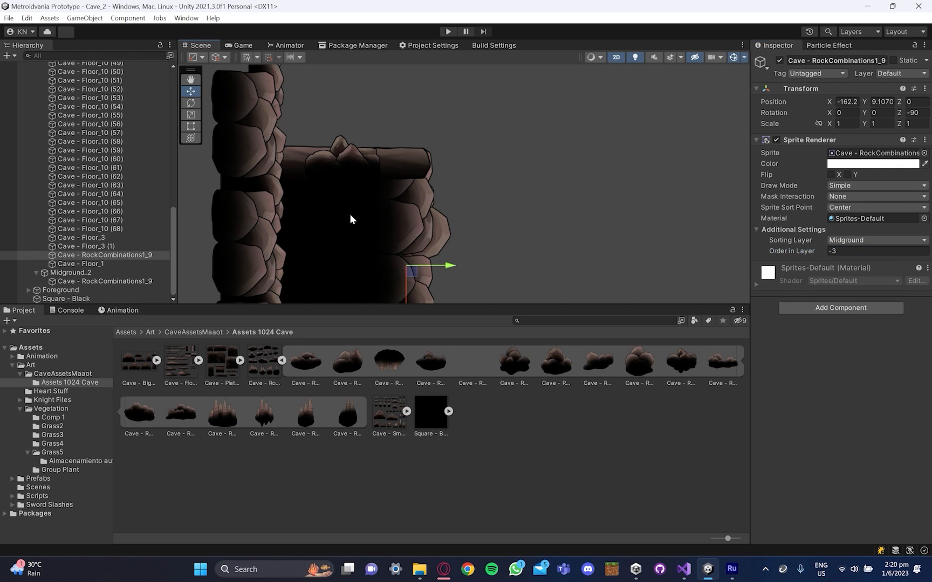
left_click(356, 165)
left_click(385, 149)
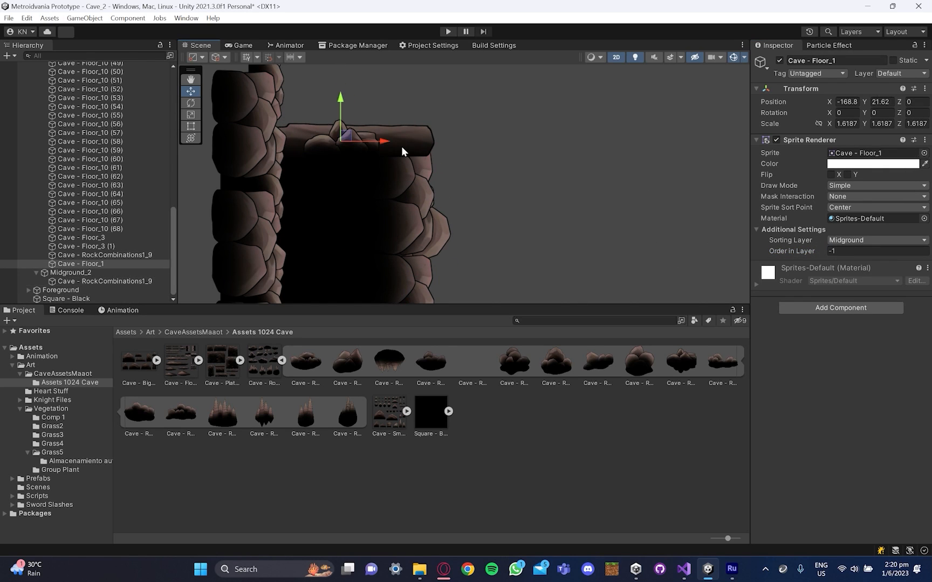
left_click(377, 141)
mouse_move(344, 137)
left_mouse_down()
mouse_move(380, 204)
mouse_move(349, 147)
left_mouse_up()
left_click(343, 157)
left_click(330, 243)
left_click(372, 207)
key("Delete")
key("ctrl+z")
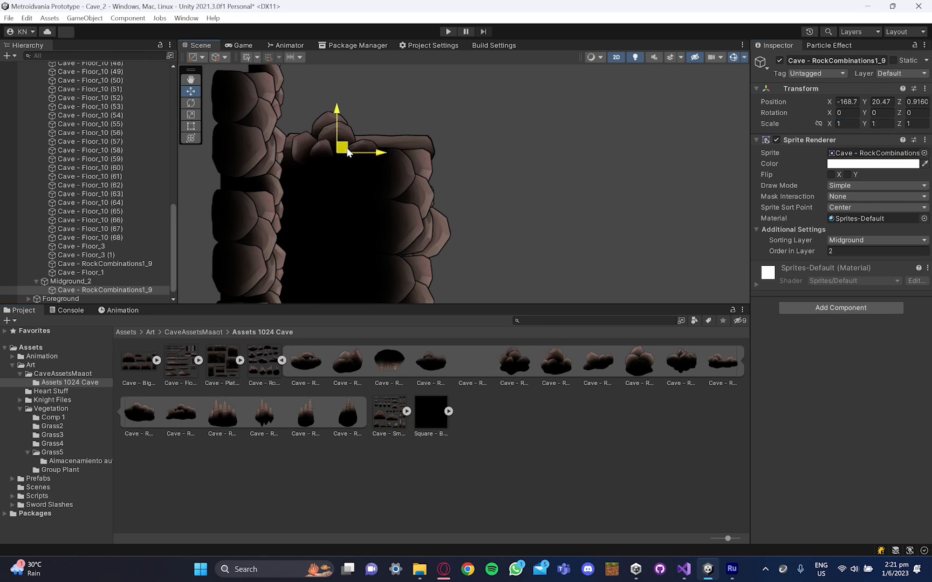
Step: Duplicate the Cave - RockCombinations1_9 cluster on the ledge and position the copy beside the original
left_click(36, 281)
scroll(448, 199, "down", 10)
left_click_drag(398, 161, 395, 175)
scroll(418, 175, "up", 7)
key("ctrl+d")
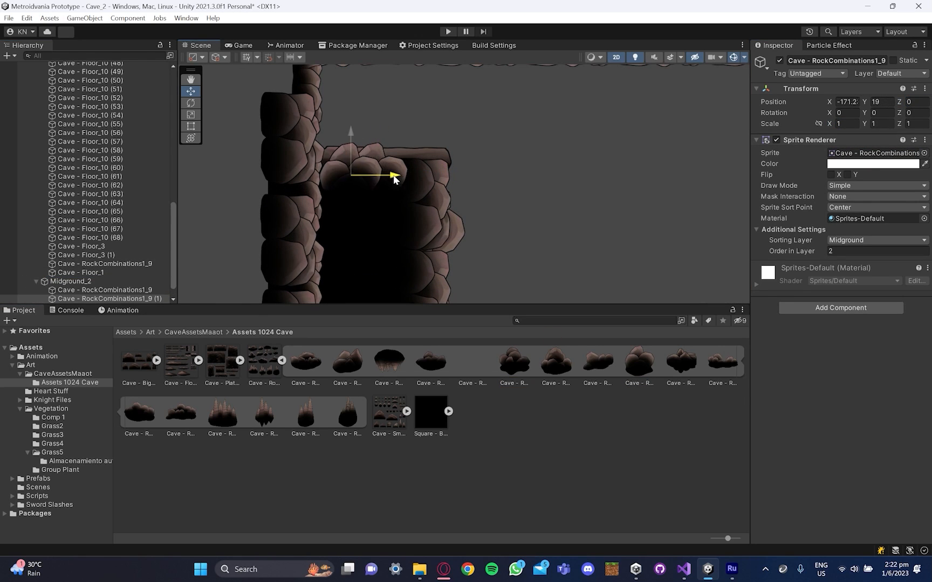
Step: Nest both ledge rock clusters under Midground_1 and move the original, scaled to 0.75, toward the column's top
left_click(71, 290, "shift")
left_click_drag(72, 290, 72, 278)
left_click_drag(421, 185, 401, 158)
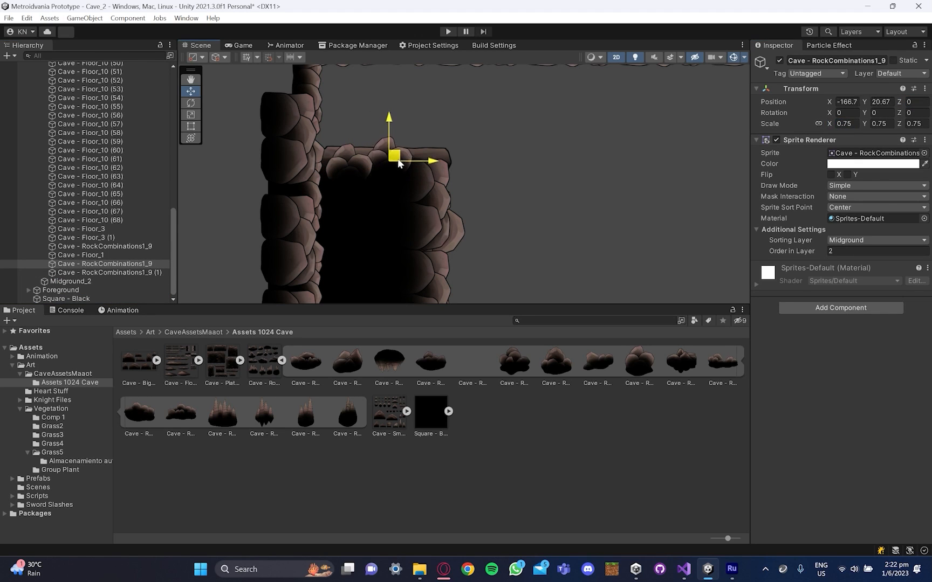
Step: Flip the duplicated rock cluster, Cave - RockCombinations1_9 (1), along X
left_click_drag(353, 157, 370, 157)
left_click(327, 160)
left_click(367, 157)
left_click(831, 174)
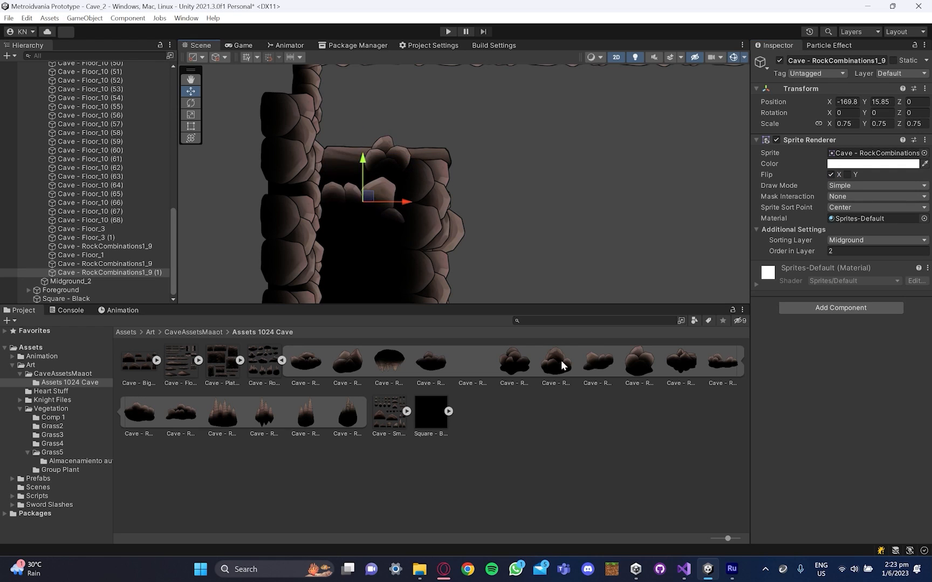
Step: Move the flipped rock cluster on the ledge up against the west wall and save the scene
left_click(350, 157)
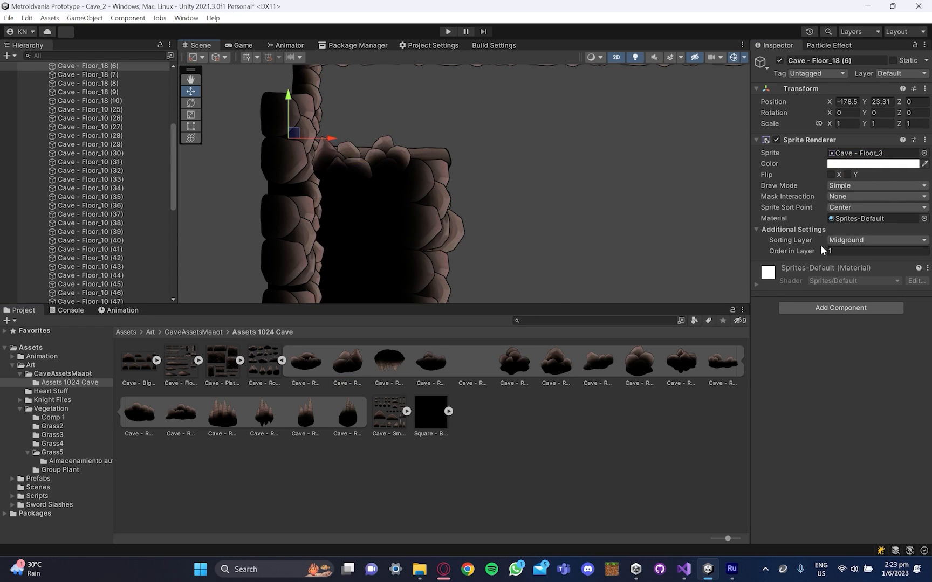
left_click(349, 157)
left_click_drag(386, 162, 380, 162)
left_click_drag(341, 123, 341, 118)
key("ctrl+s")
Step: Paste the fog objects into Cave_2, nest Fog (2), (3) and (4) under Background_0, Background_1 and Background_2, and save
middle_click_drag(469, 203, 364, 237)
scroll(413, 174, "down", 5)
middle_click_drag(413, 174, 541, 204)
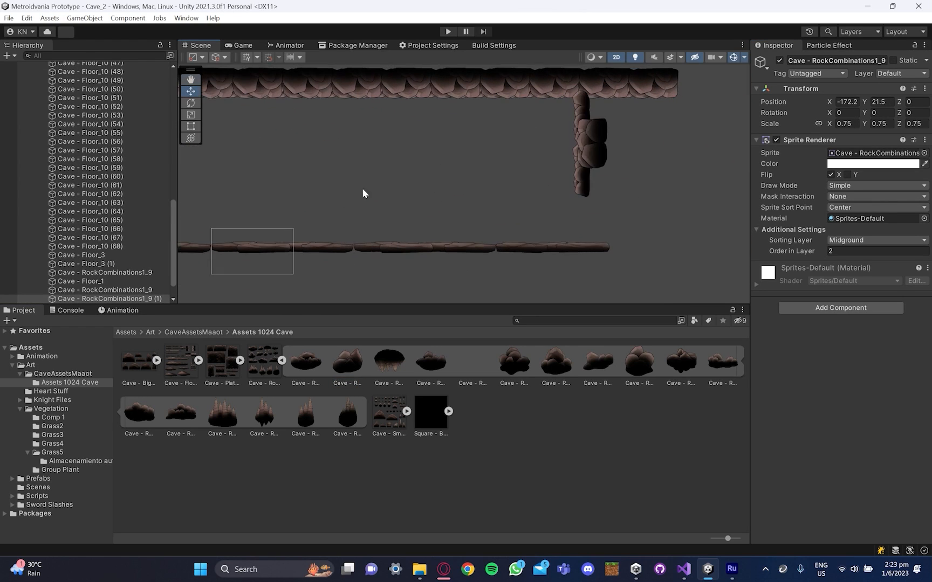
left_click(29, 92)
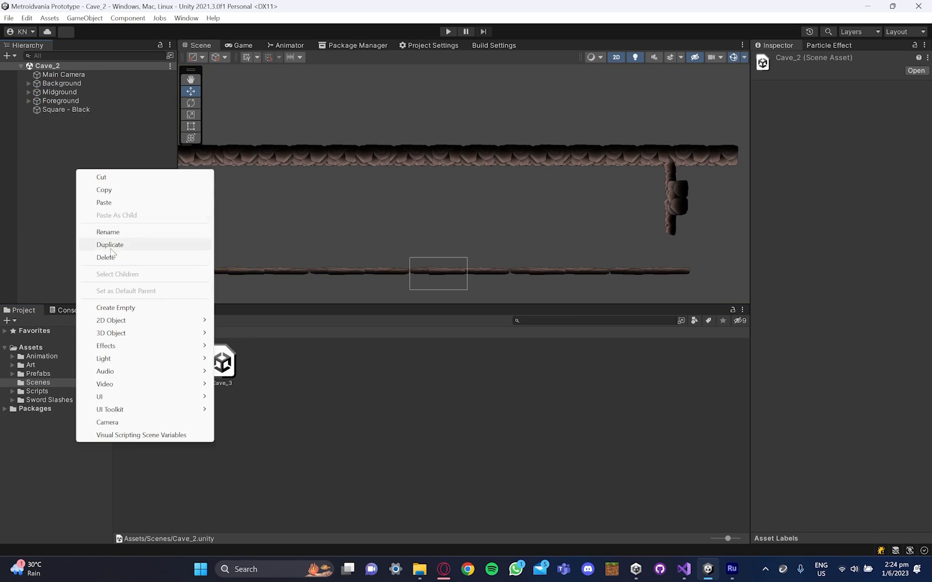
left_click(105, 202)
mouse_move(66, 93)
left_mouse_down()
mouse_move(67, 142)
mouse_move(66, 92)
left_mouse_up()
left_click(63, 144)
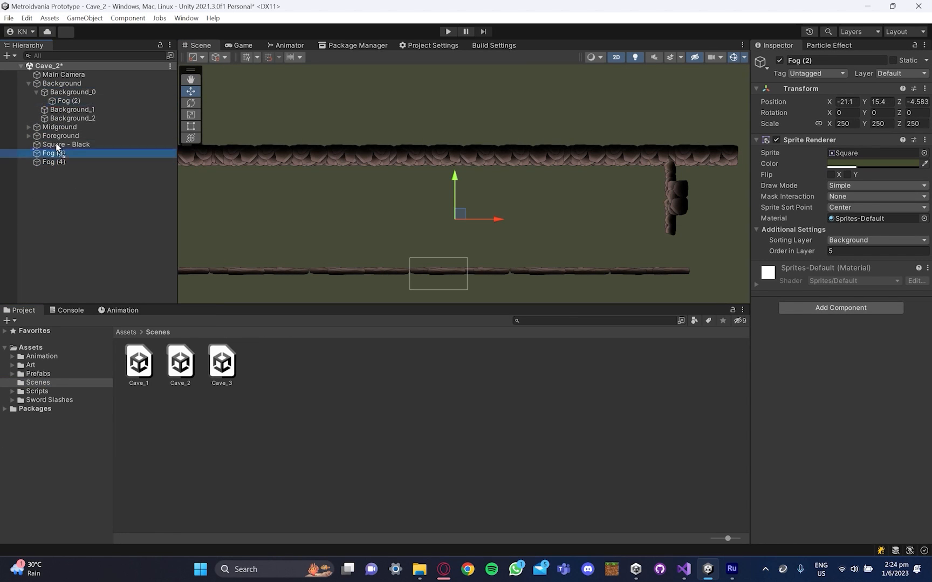
left_click_drag(50, 152, 65, 110)
left_click_drag(54, 162, 66, 127)
key("ctrl+s")
Step: Switch the scene view to 3D and inspect the depth spacing of the three fog layers
left_click(615, 57)
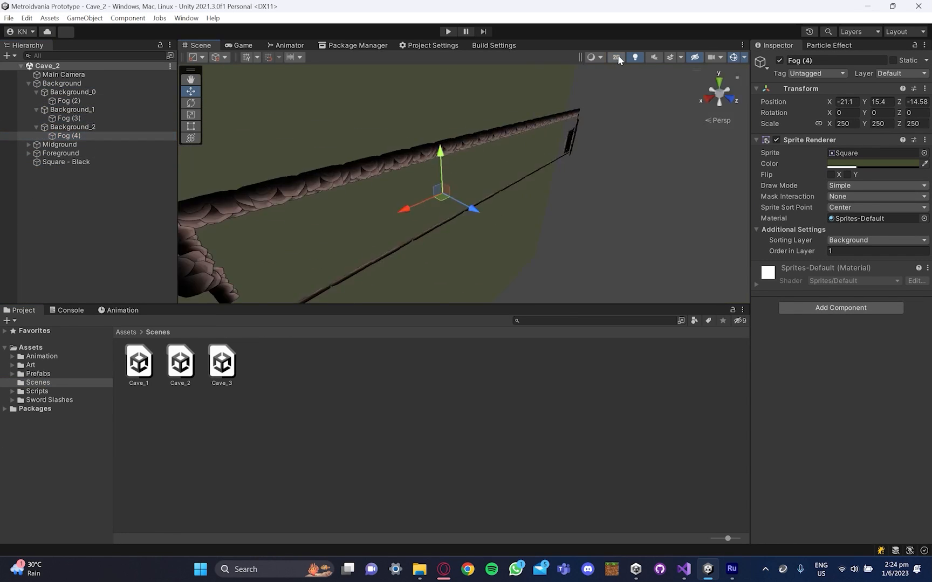
middle_click_drag(561, 215, 517, 227)
scroll(388, 218, "down", 5)
left_click(88, 119, "ctrl")
left_click(69, 101, "ctrl")
left_click(572, 226)
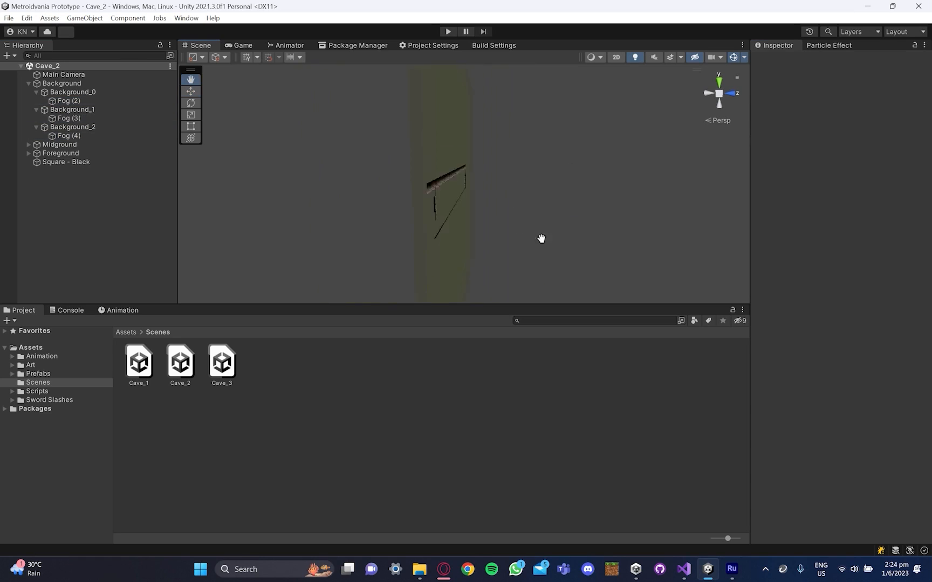
Step: Set the Z position of the Background, Midground and Foreground groups to 0
left_click(61, 83)
left_click(916, 102)
type("0")
left_click(81, 144)
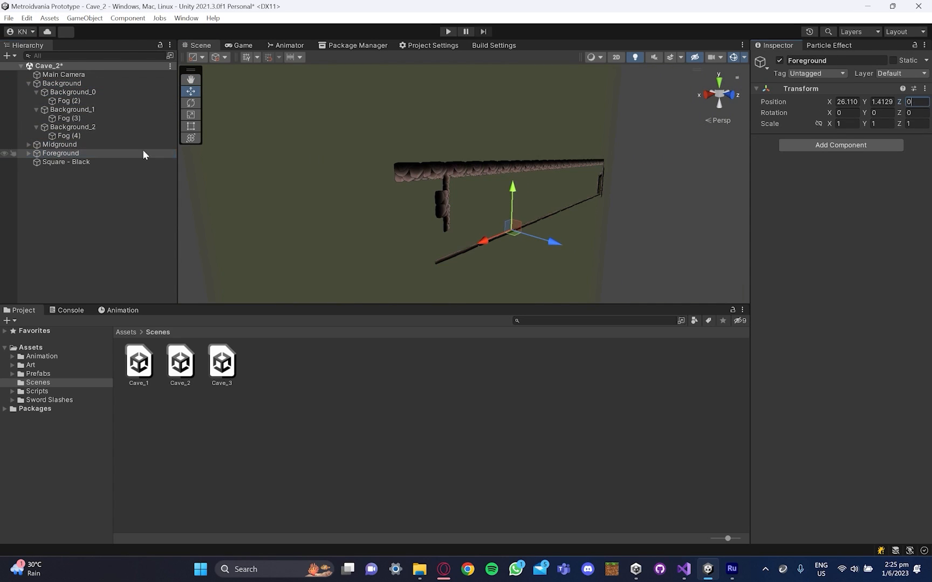
left_click(29, 83)
left_click(61, 83, "shift")
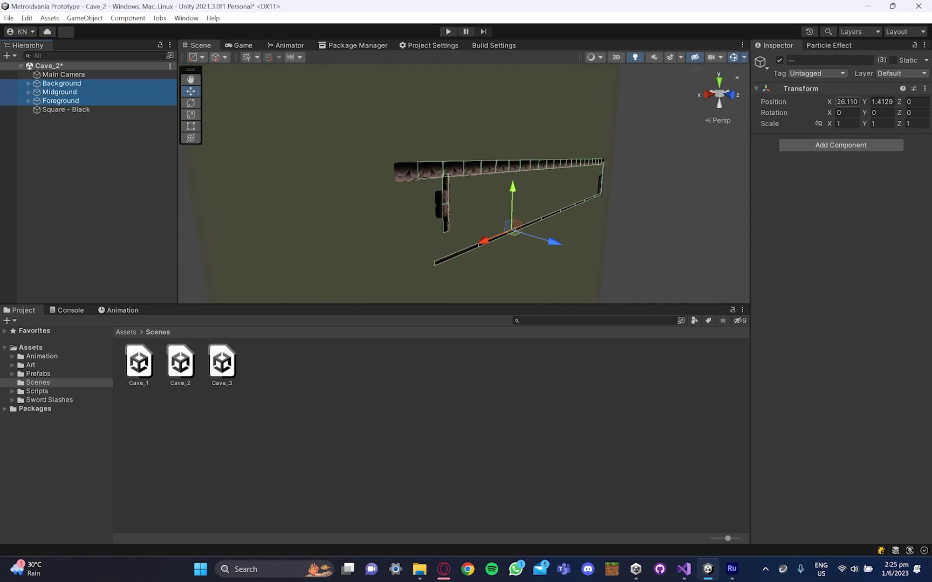
Step: Check Background_2's position and examine the cave layers from the side in 3D
left_click(59, 92)
left_click(61, 127)
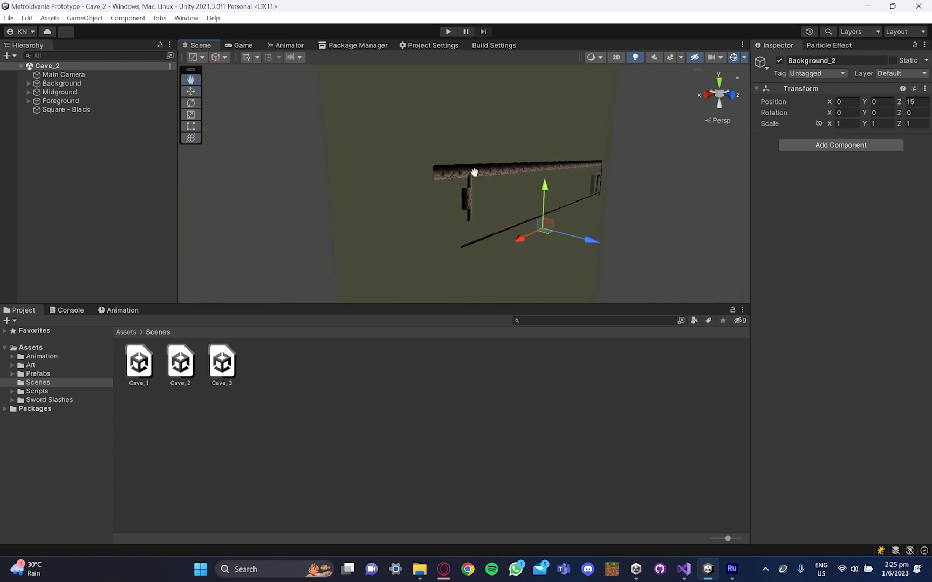
right_click_drag(474, 172, 388, 208)
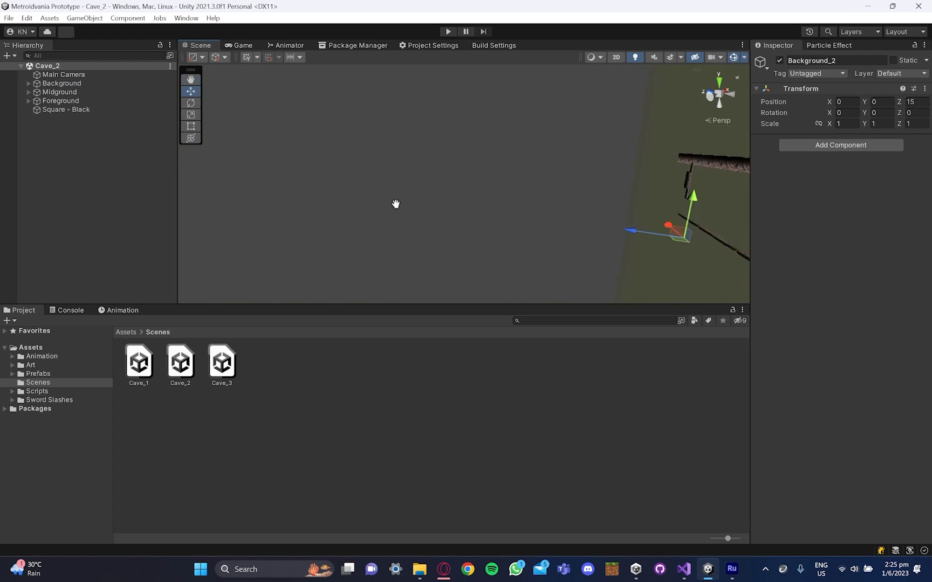
right_click_drag(456, 225, 345, 194)
scroll(383, 195, "down", 4)
Step: Fit Square - Black between the west wall and column at X -170.5, Y 9.65 in the 2D view, and playtest
left_click(442, 178)
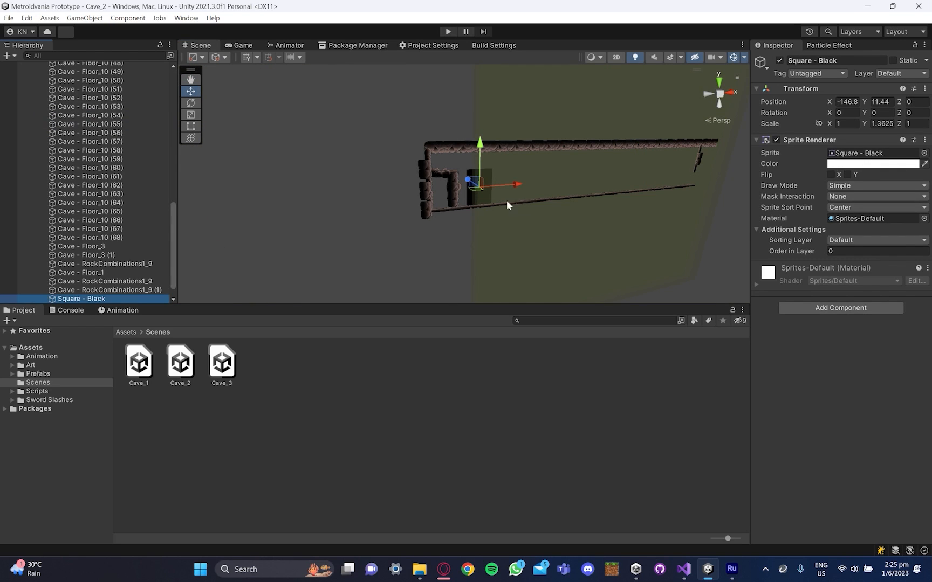
left_click(615, 56)
key("w")
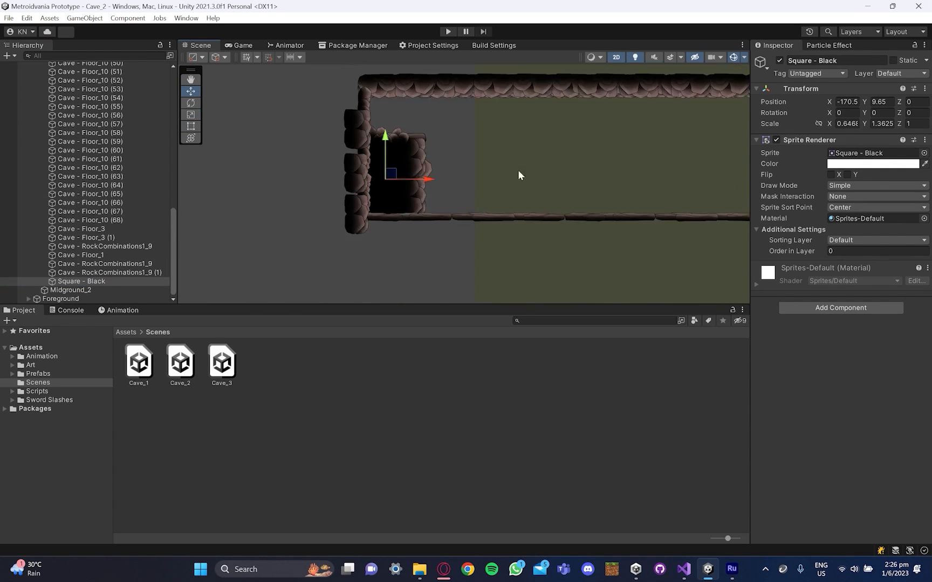
left_click(447, 32)
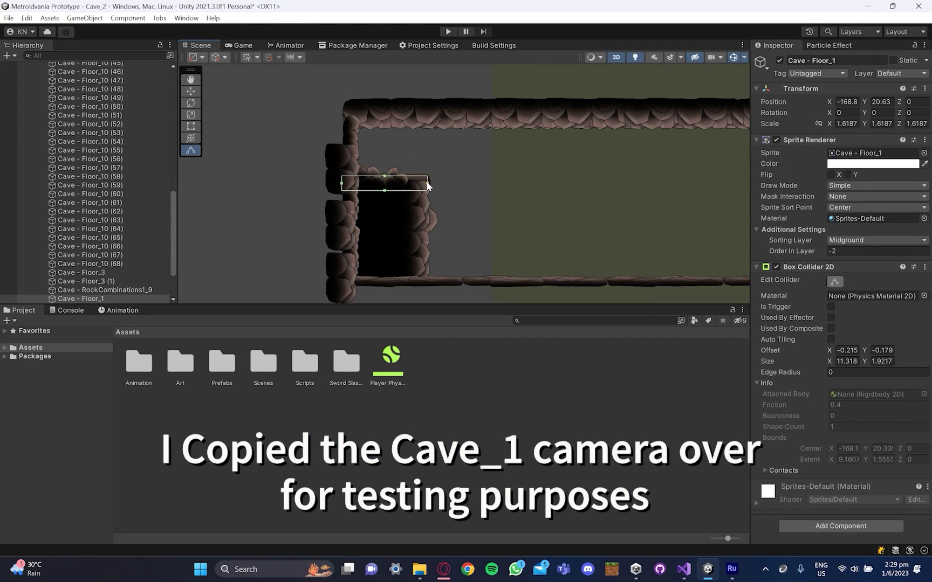
Step: Stretch the Box Collider 2D of the ledge top to the column's outer edge and compare it with the column's collider
left_click_drag(427, 183, 430, 183)
left_click(417, 202)
left_click(420, 186, "shift")
scroll(431, 197, "up", 10)
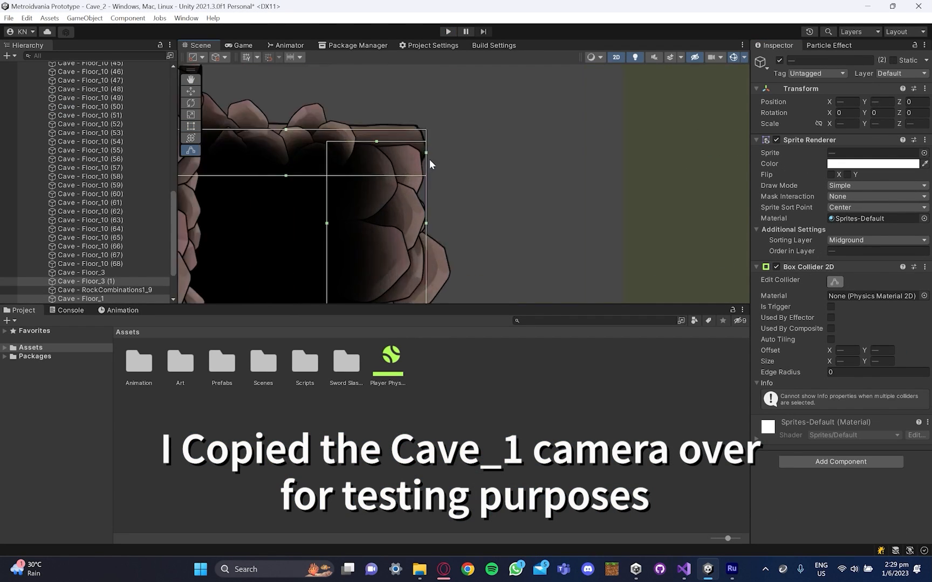
scroll(427, 167, "down", 8)
left_click(419, 157)
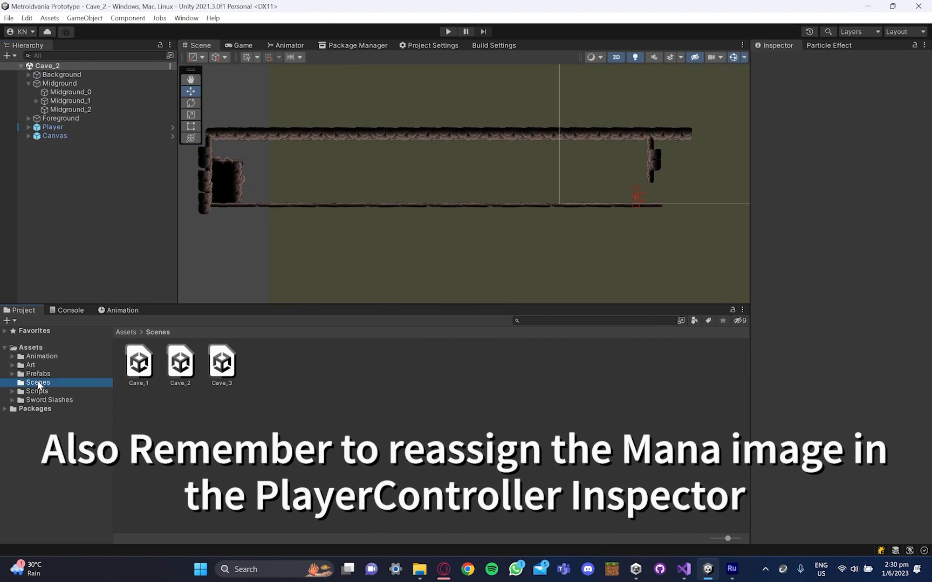
Step: Copy the Main Camera from the Cave_1 scene into Cave_2
right_click(44, 134)
left_click(46, 118)
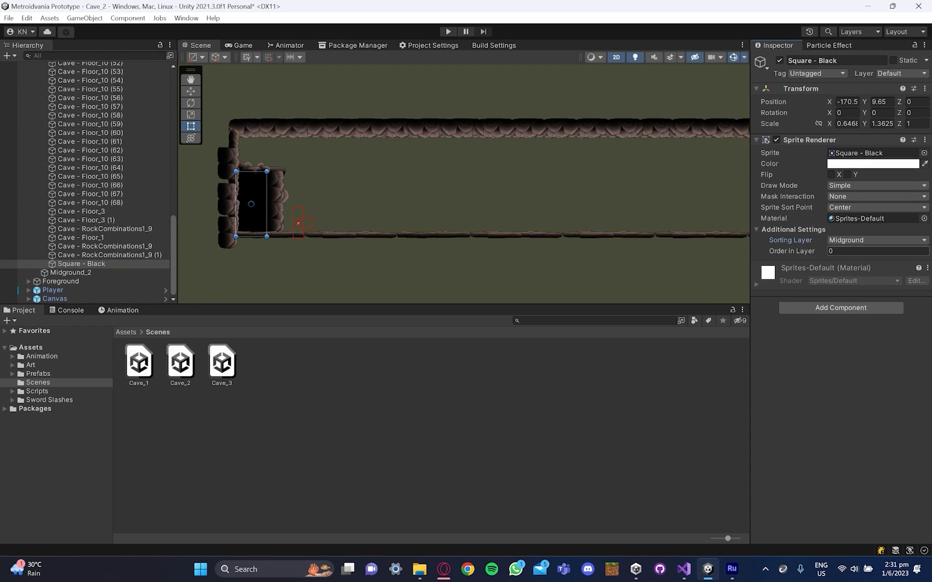
Step: Align the box colliders of the two stacked column pieces with the end of the ledge top
scroll(410, 225, "up", 3)
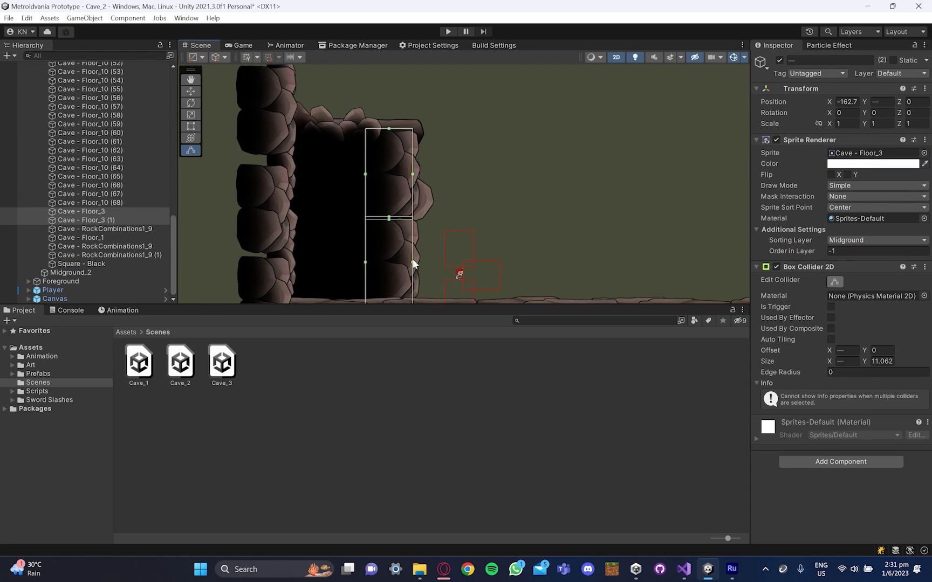
left_click(405, 121)
left_click(409, 126)
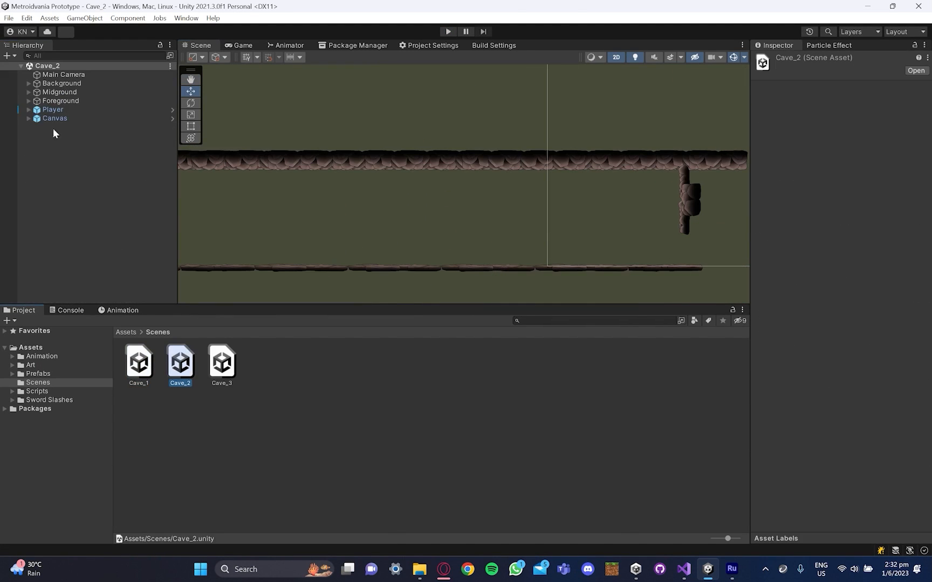
Step: Playtest Cave_2 by moving west across the floating platforms and jumping onto the rocky ledge, ending the playtest there
left_click(420, 225)
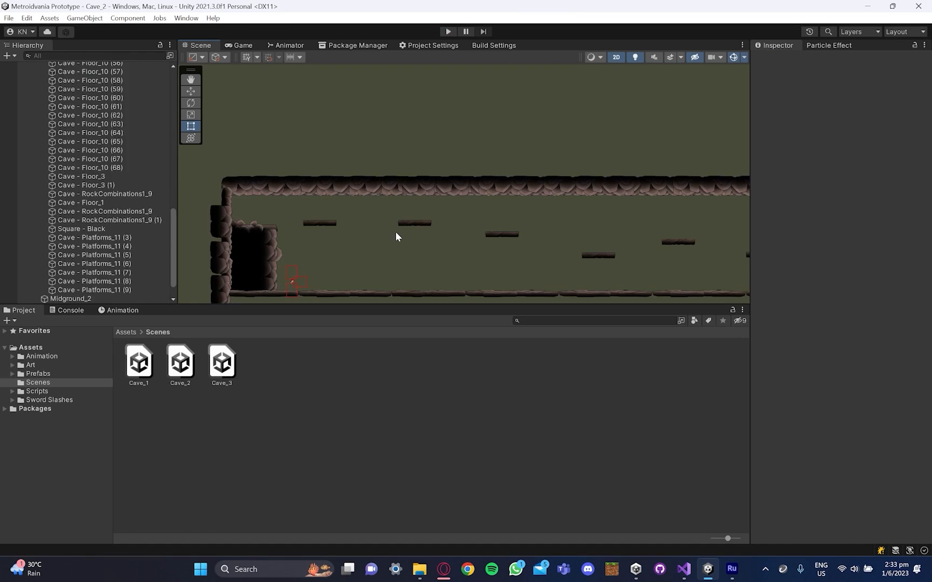
left_click(254, 273)
left_click(447, 31)
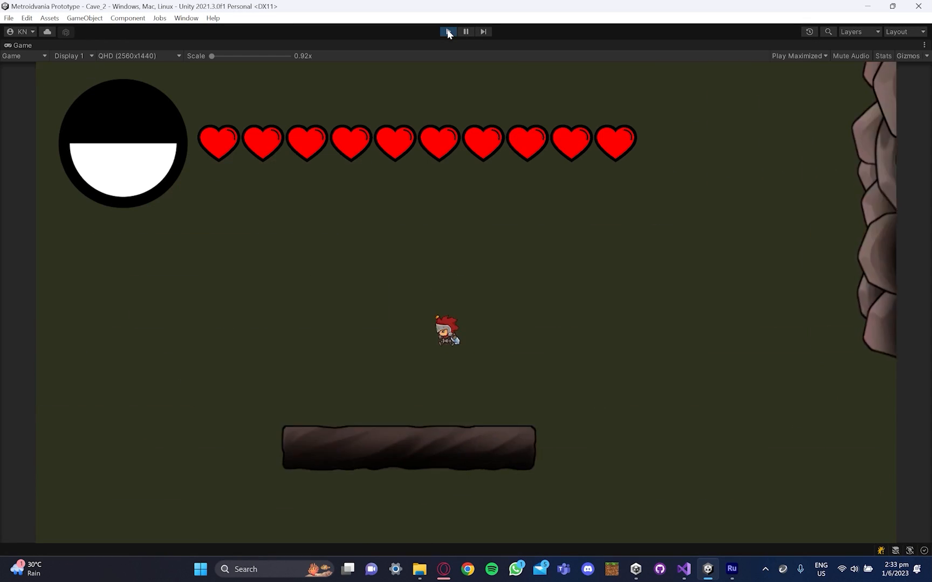
key("a")
key("space")
key("space")
key("space")
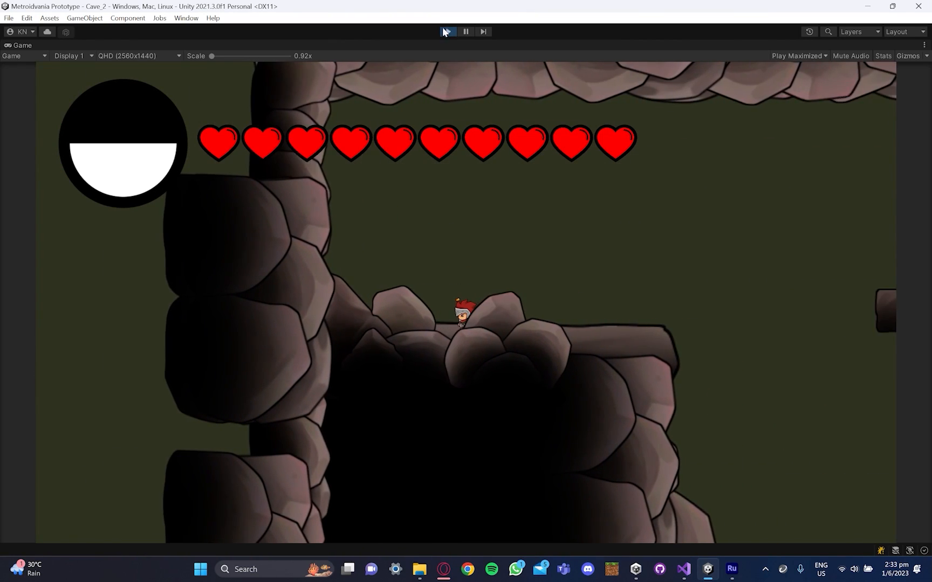
left_click(445, 31)
Step: Select a range of cave wall and ceiling pieces under Midground_1 and raise their Order in Layer together
left_click(250, 175)
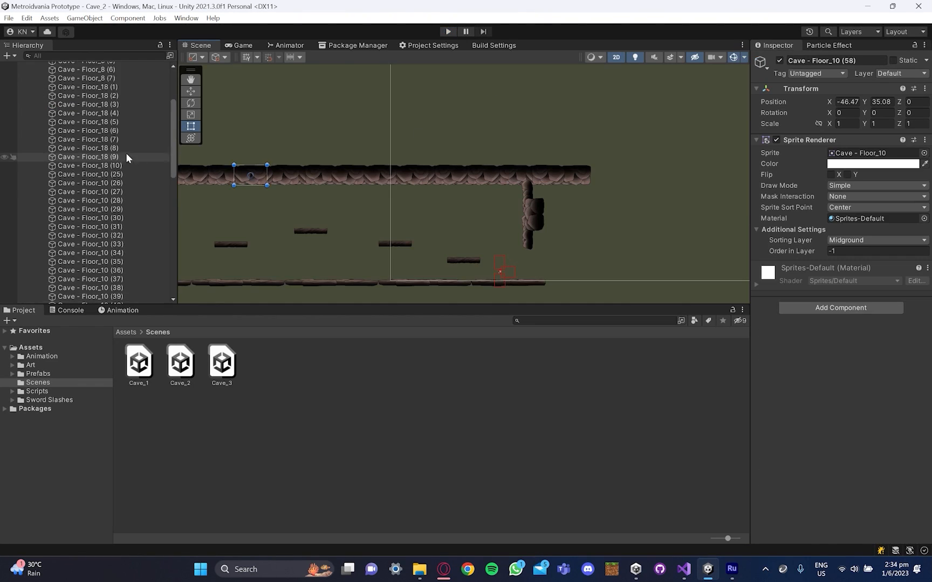
middle_click_drag(250, 175, 405, 166)
scroll(104, 240, "down", 8)
scroll(108, 227, "up", 3)
left_click(112, 207)
left_click(120, 130, "shift")
scroll(120, 130, "up", 3)
left_click(114, 121, "shift")
left_click_drag(806, 250, 813, 250)
scroll(515, 203, "down", 1)
middle_click_drag(515, 203, 618, 196)
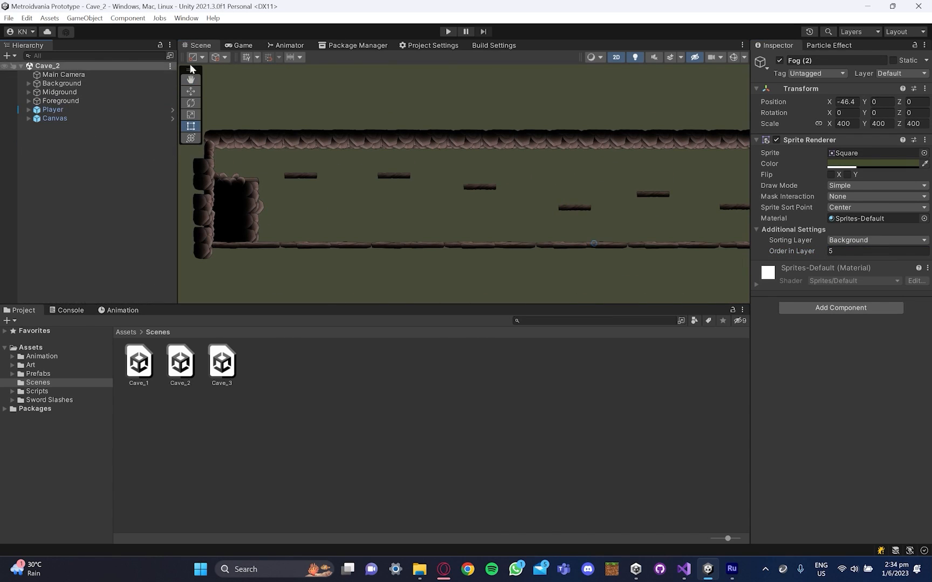
Step: Playtest the platforms while heading west and nudge the west wall piece above the ledge closer to the ledge rocks
left_click(447, 31)
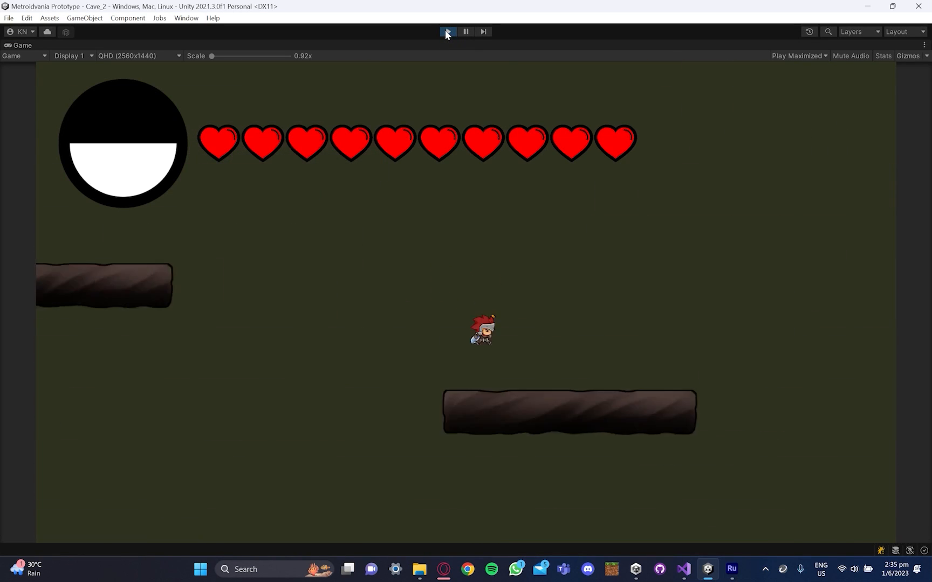
key("a")
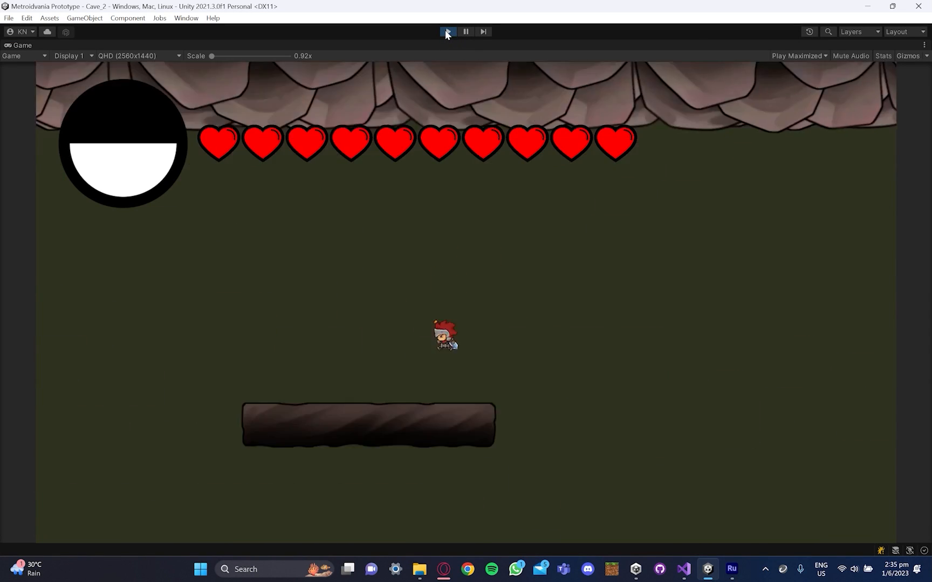
left_click(445, 29)
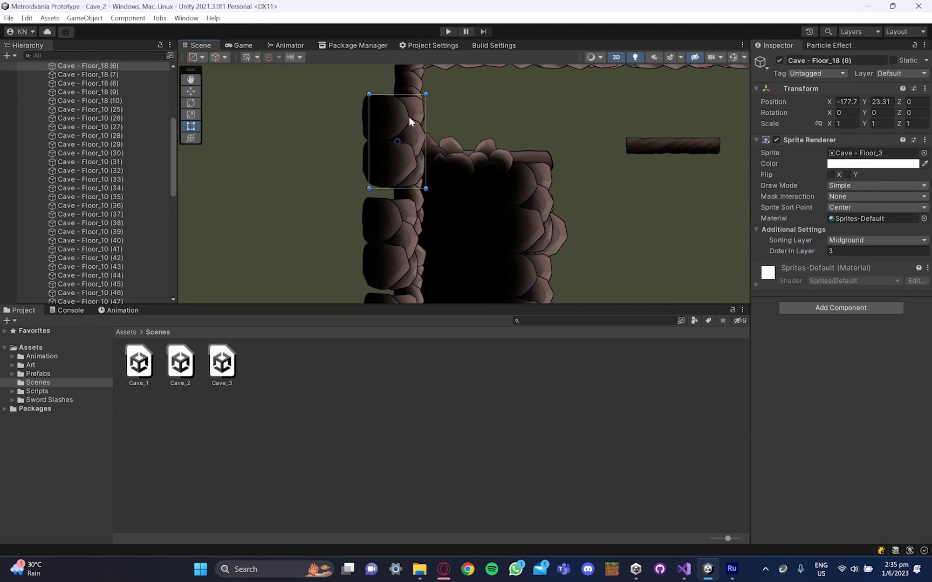
left_click_drag(409, 123, 432, 139)
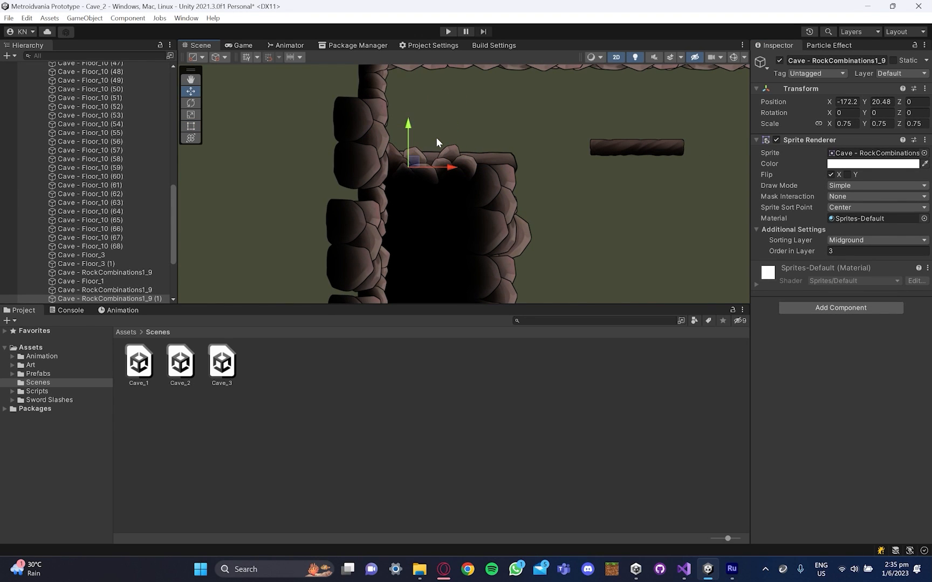
scroll(565, 197, "down", 3)
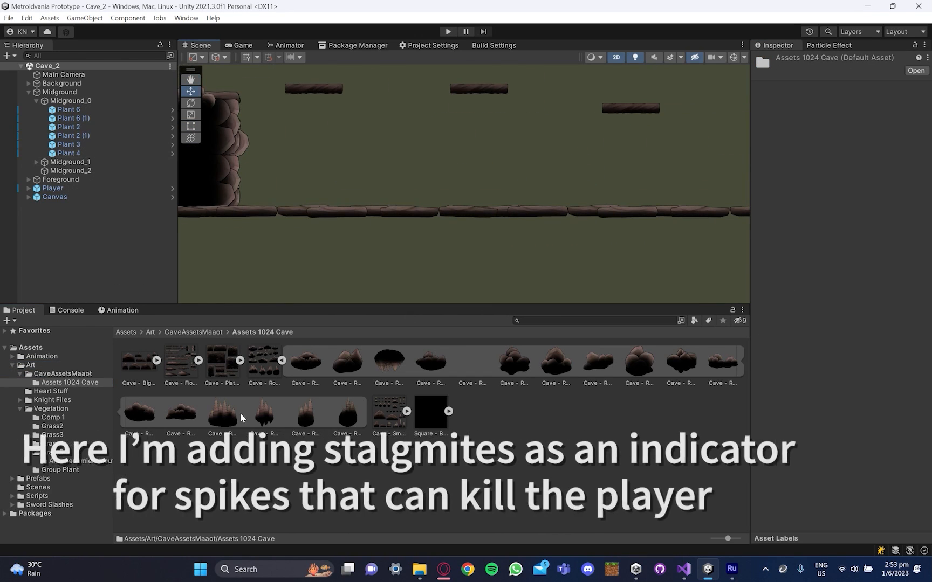
Step: Add stalagmite sprites from the Cave - RockCombinations sheet under Midground_2 and scale them to 0.5
left_click_drag(222, 414, 65, 170)
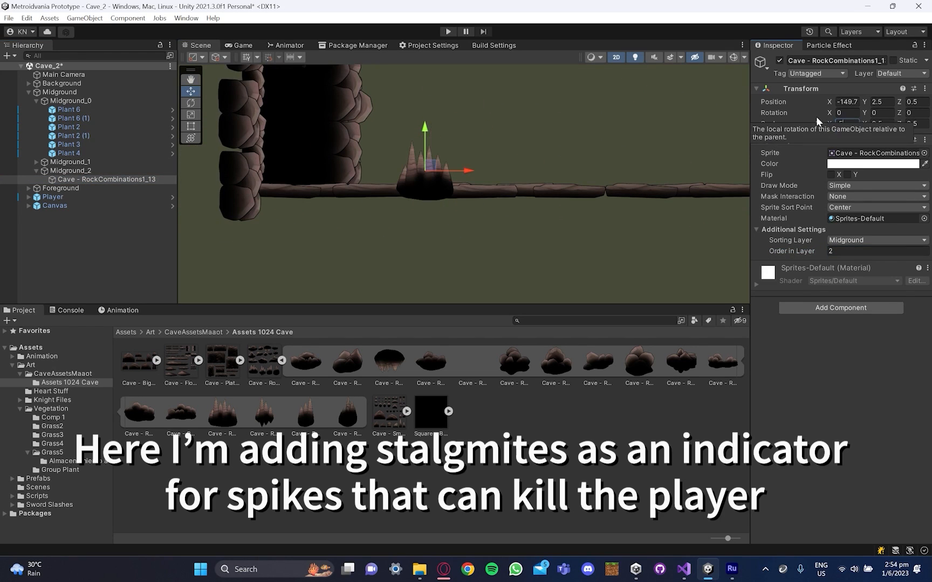
left_click_drag(829, 123, 814, 123)
middle_click_drag(586, 127, 447, 156)
left_click_drag(348, 414, 105, 188)
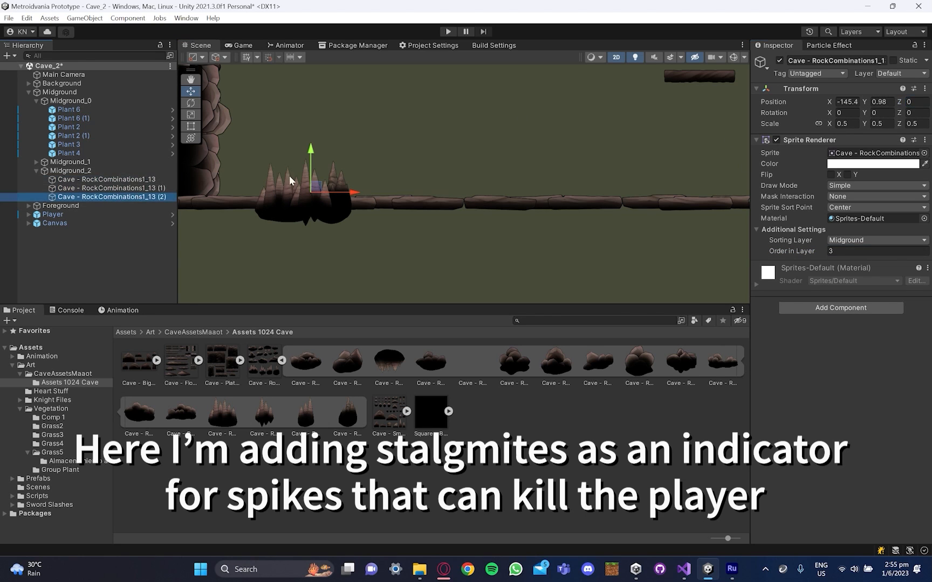
Step: Duplicate the stalagmites repeatedly and spread the overlapping copies eastward along the cave floor
left_click_drag(397, 200, 419, 192)
key("ctrl+d")
key("ctrl+d")
left_click_drag(419, 192, 517, 192)
key("ctrl+d")
left_click_drag(516, 192, 616, 192)
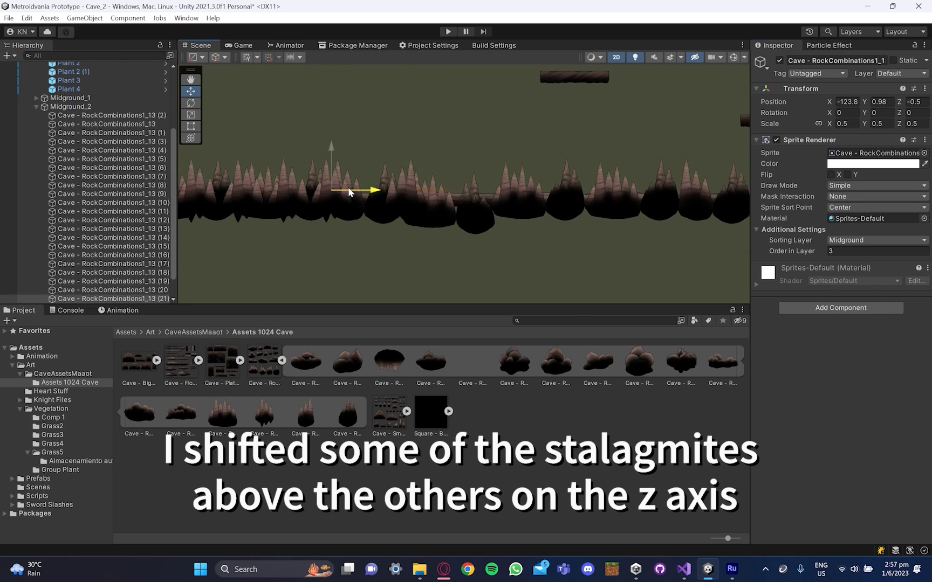
left_click_drag(332, 156, 403, 156)
left_click(593, 208)
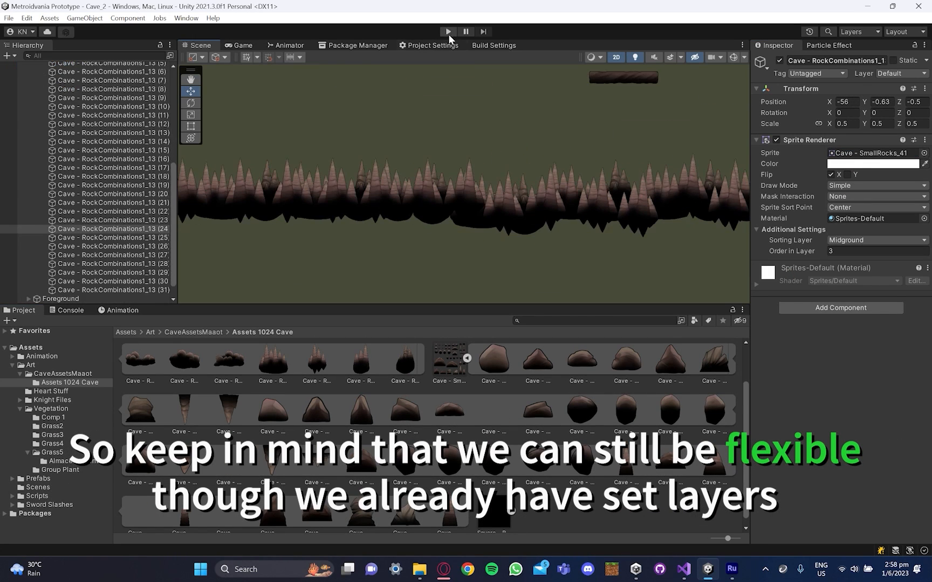
Step: Multi-select the front stalagmites under Midground_2 and rearrange their order within the group
scroll(139, 170, "up", 5)
left_click(139, 168)
scroll(139, 170, "down", 5)
left_click(139, 203, "shift")
left_click(146, 123, "shift")
left_click(160, 151, "shift")
scroll(160, 162, "up", 5)
left_click_drag(153, 183, 154, 222)
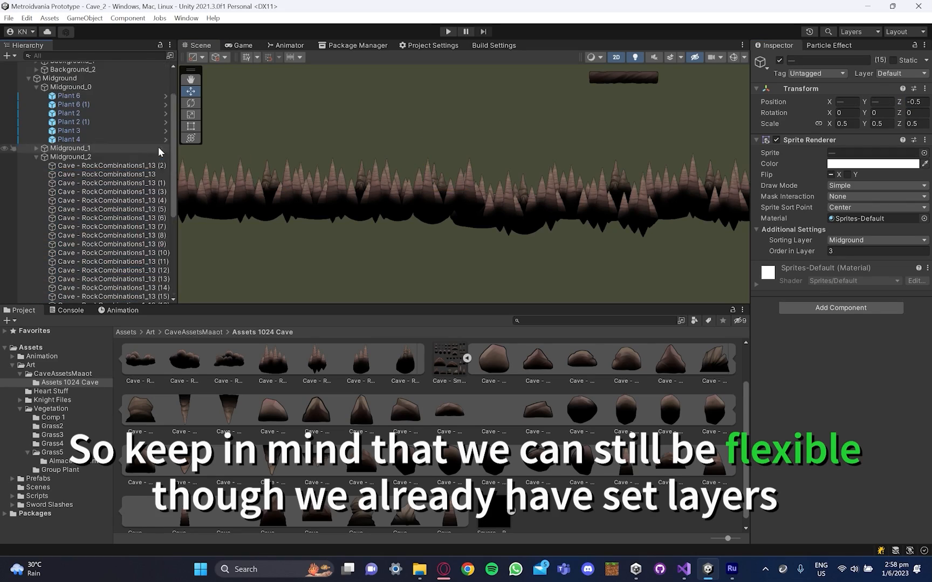
scroll(153, 244, "down", 5)
left_click(158, 133, "shift")
scroll(158, 133, "up", 5)
left_click(28, 94)
Step: Playtest the stalagmite stretch by running and jumping past the spikes and plants, and end the playtest
left_click(447, 32)
key("a")
key("space")
key("d")
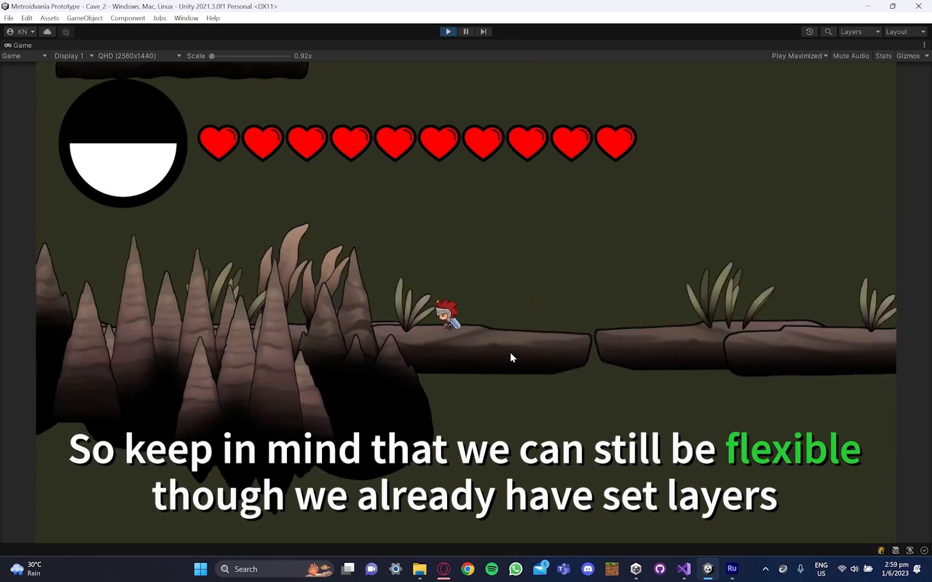
key("ctrl+p")
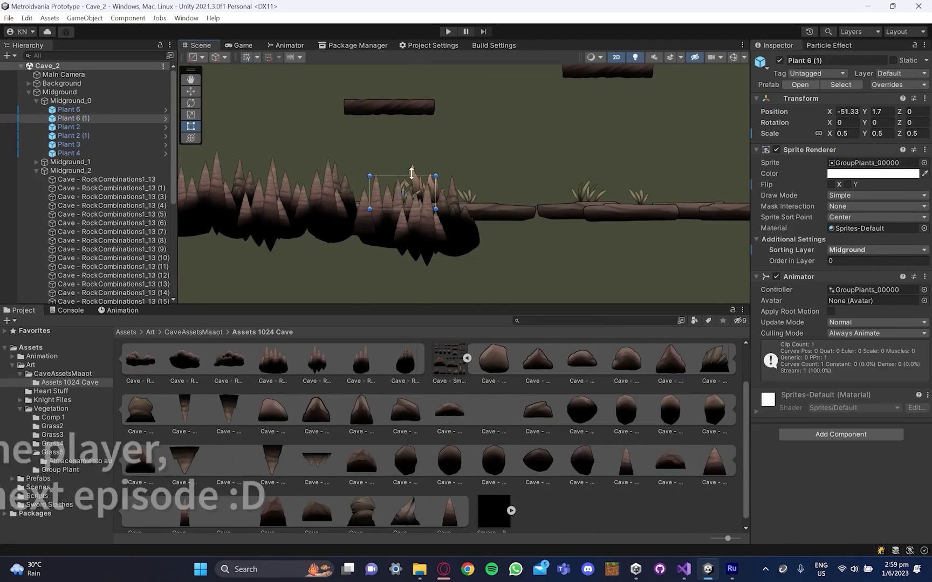
Step: Set the Order in Layer of the Midground_0 plants to -1 and of Plant 4 to -2
left_click_drag(593, 259, 630, 269, "alt")
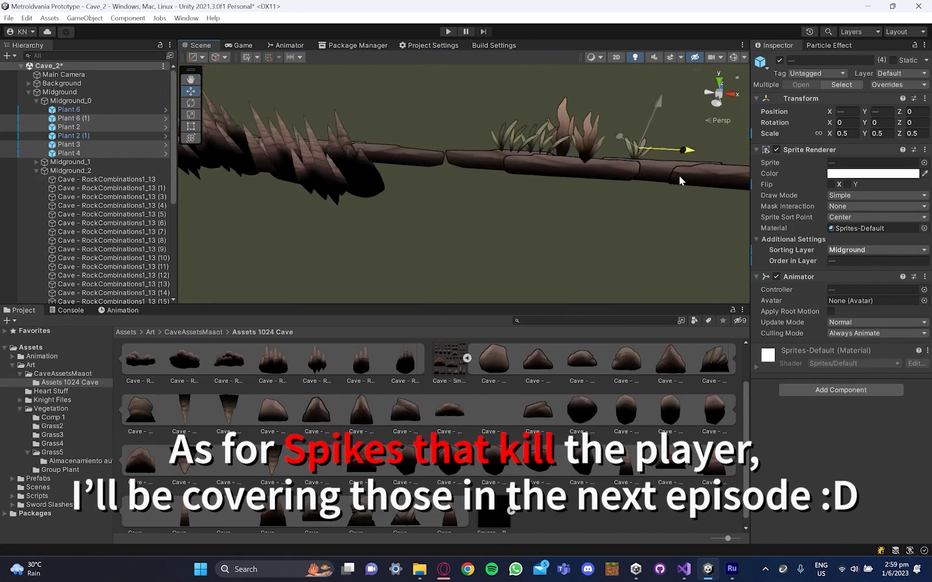
left_click(68, 109)
left_click(68, 152, "shift")
left_click(873, 260)
type("-1")
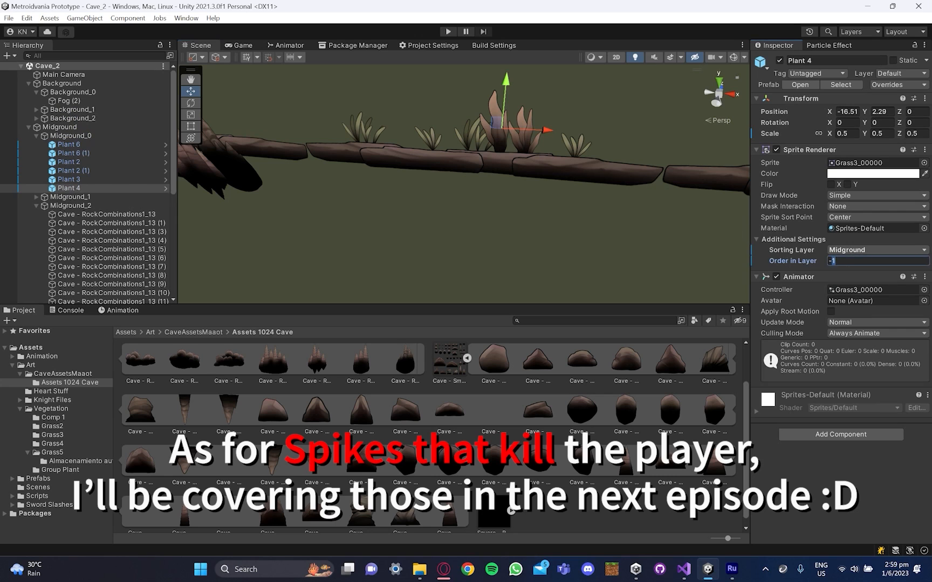
key("t")
key("2")
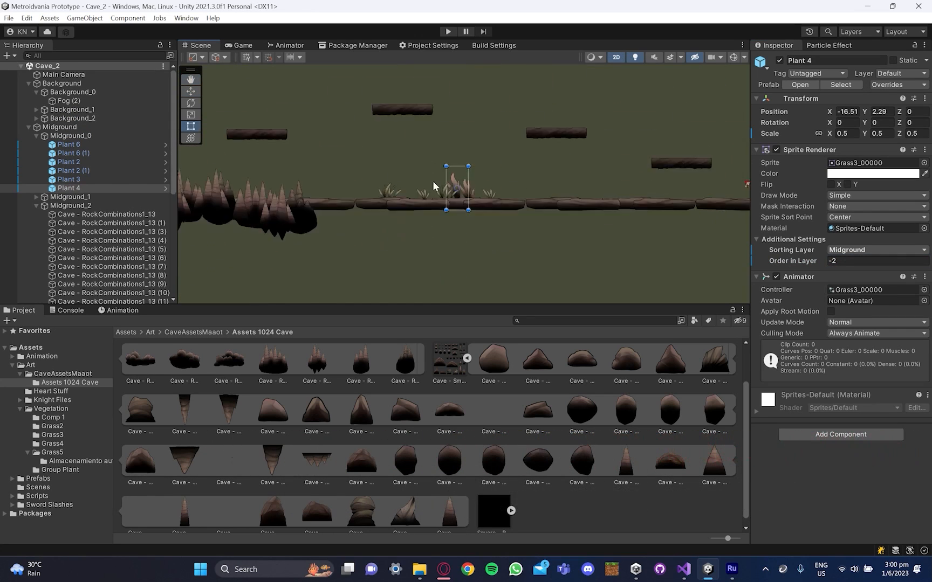
Step: Add the large boulder sprite Cave - RockCombinations1_0 under Midground_2 and assign it to the Midground sorting layer
left_click(467, 358)
left_click(282, 360)
left_click(323, 360)
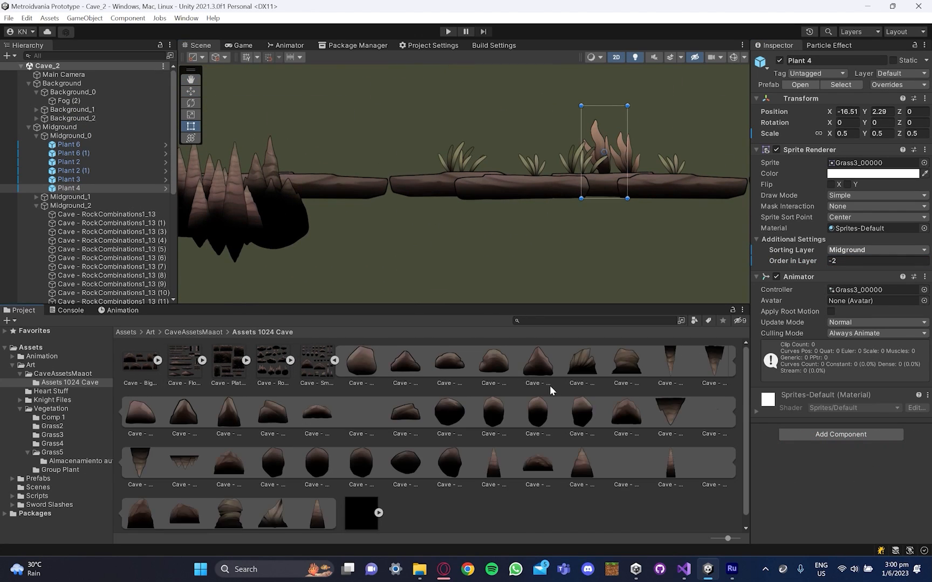
left_click(334, 360)
left_click(281, 360)
left_click_drag(639, 362, 75, 198)
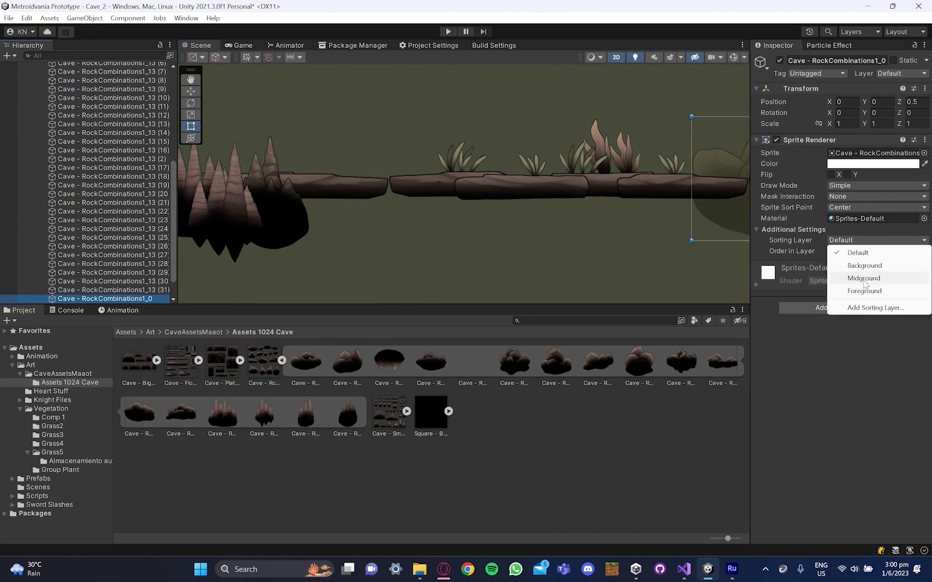
left_click(800, 277)
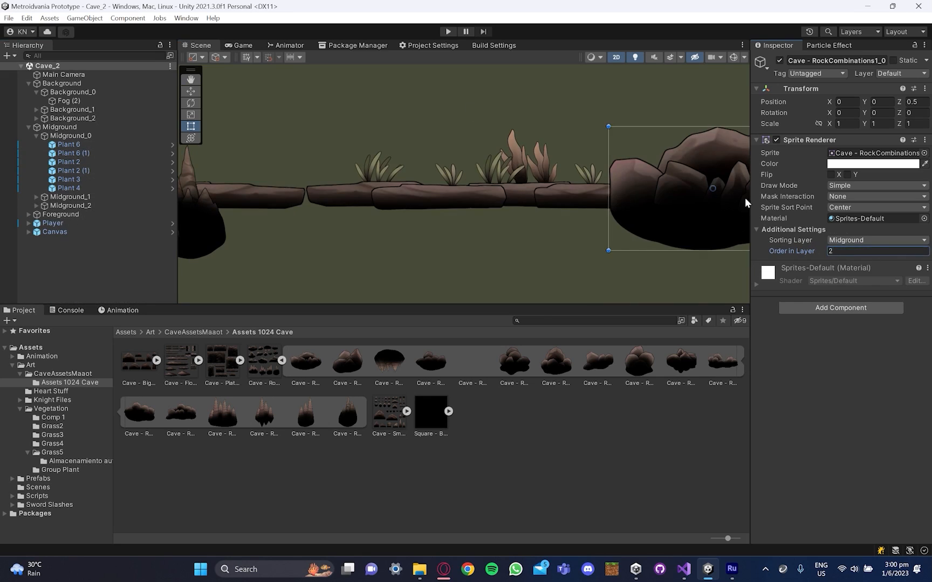
Step: Place the large boulder on the floor west of the plants and position a smaller rock cluster east of it
left_click_drag(745, 202, 426, 216)
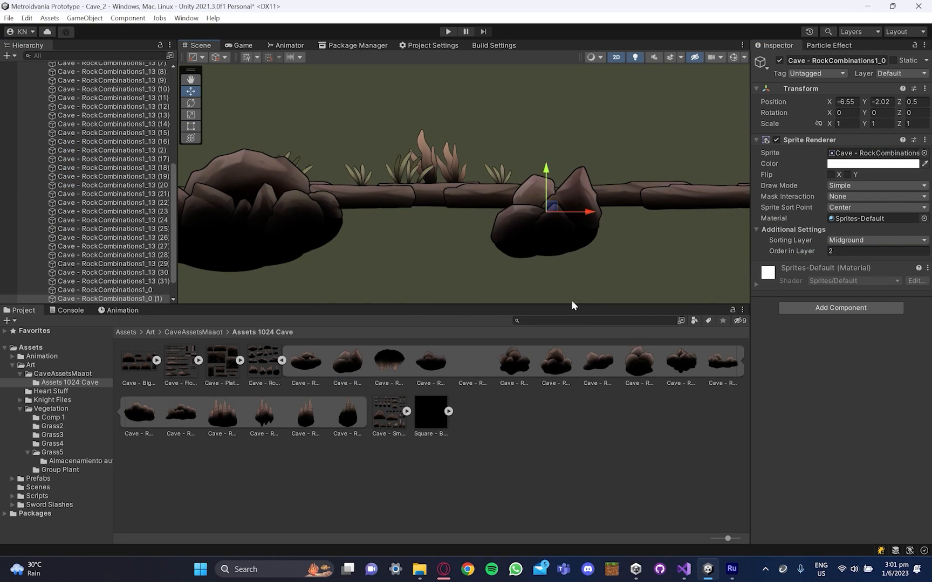
left_click(458, 216)
left_click_drag(495, 212, 521, 213)
middle_click_drag(522, 214, 562, 214)
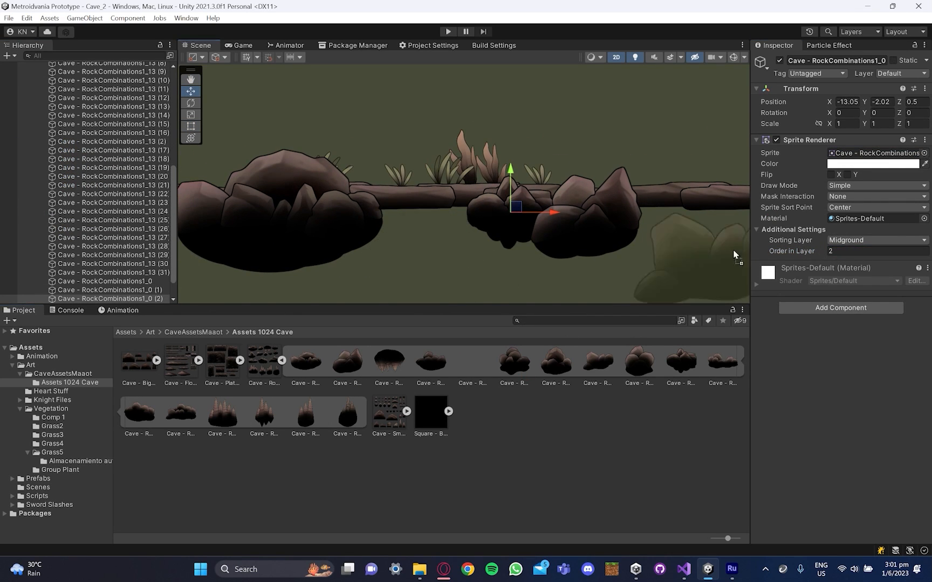
left_click(277, 224)
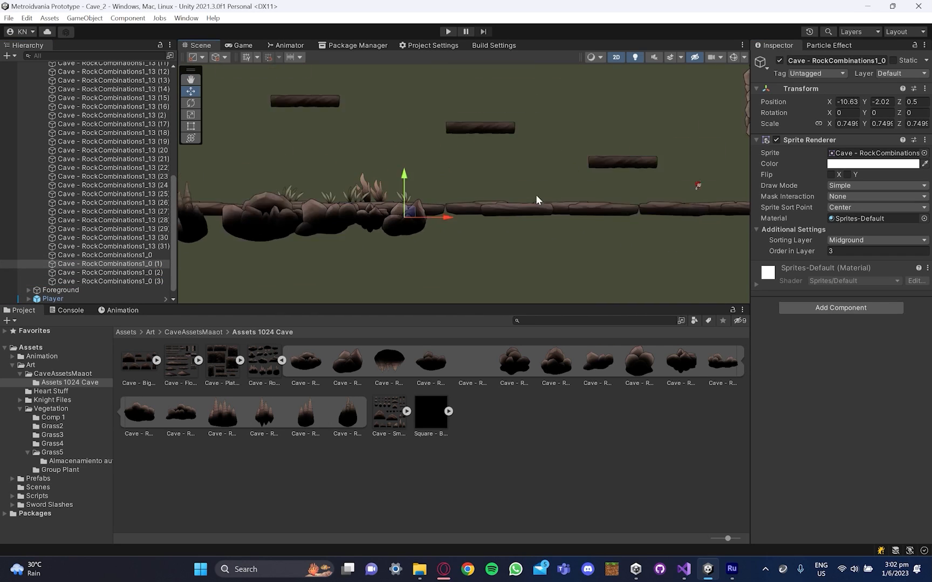
Step: Add another rock cluster and duplicate it eastward to extend the row of boulders along the floor
middle_click_drag(444, 206, 601, 225)
left_click_drag(378, 283, 590, 204)
left_click(355, 232)
key("ctrl+d")
left_click_drag(391, 230, 503, 233)
left_click(282, 360)
left_click(324, 360)
left_click(334, 360)
left_click(157, 360)
left_click(156, 360)
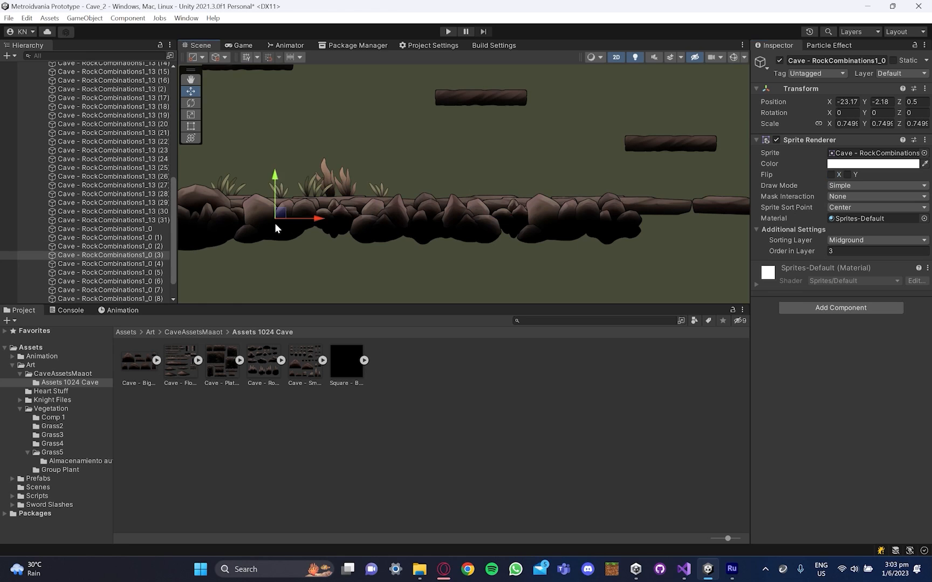
Step: Move the easternmost boulder to X 33.57 and place a rock copy at X -40.94, Y -3.35 beside the stalagmites
left_click(684, 210)
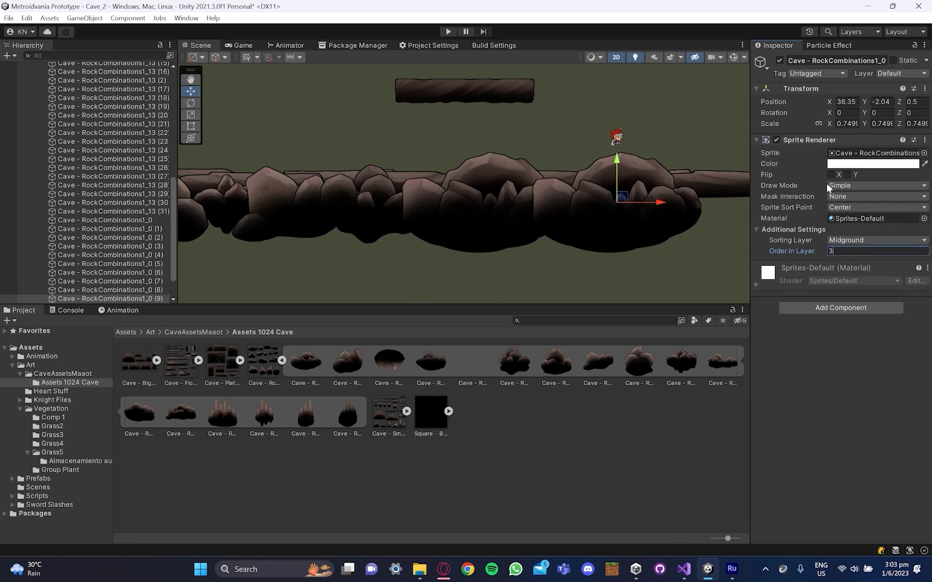
left_click_drag(652, 202, 592, 201)
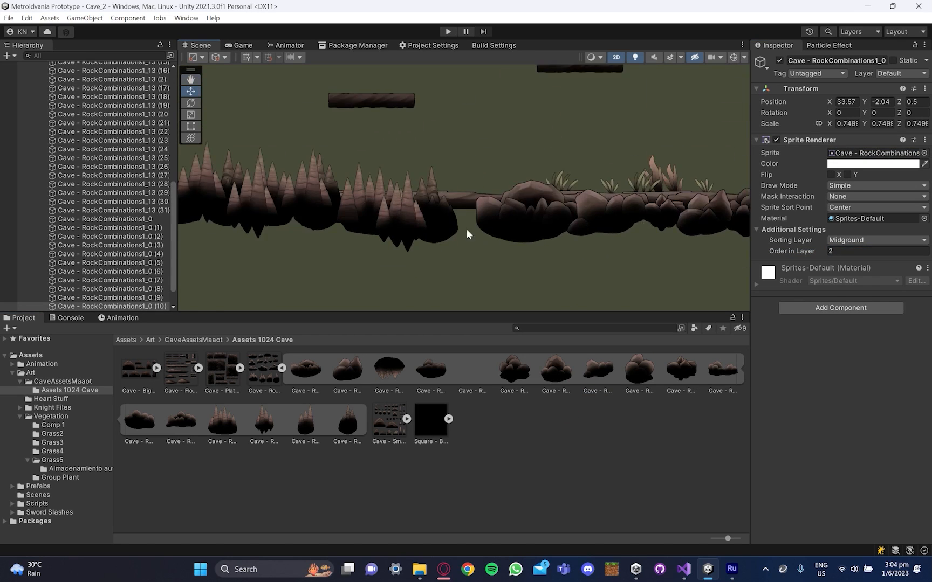
left_click(564, 204)
left_click(396, 216)
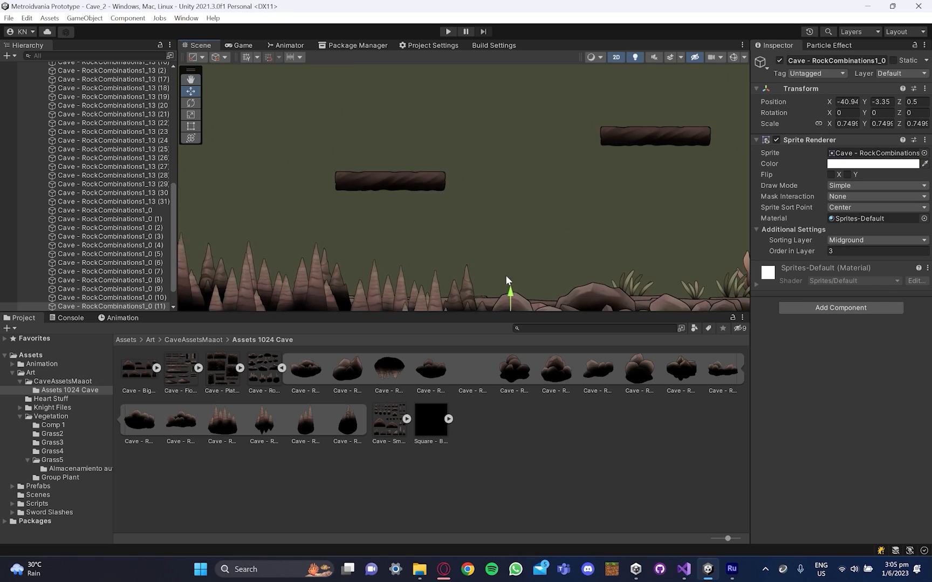
Step: Playtest Cave_2 to check the boulder row along the floor beside the plants and stalagmites
left_click(448, 31)
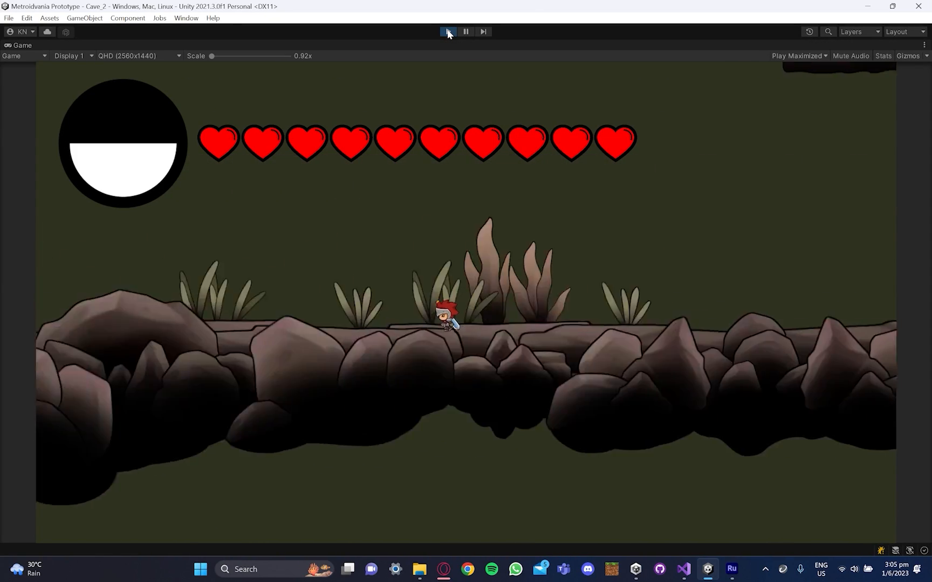
left_click(448, 32)
scroll(112, 195, "down", 5)
key("ctrl+p")
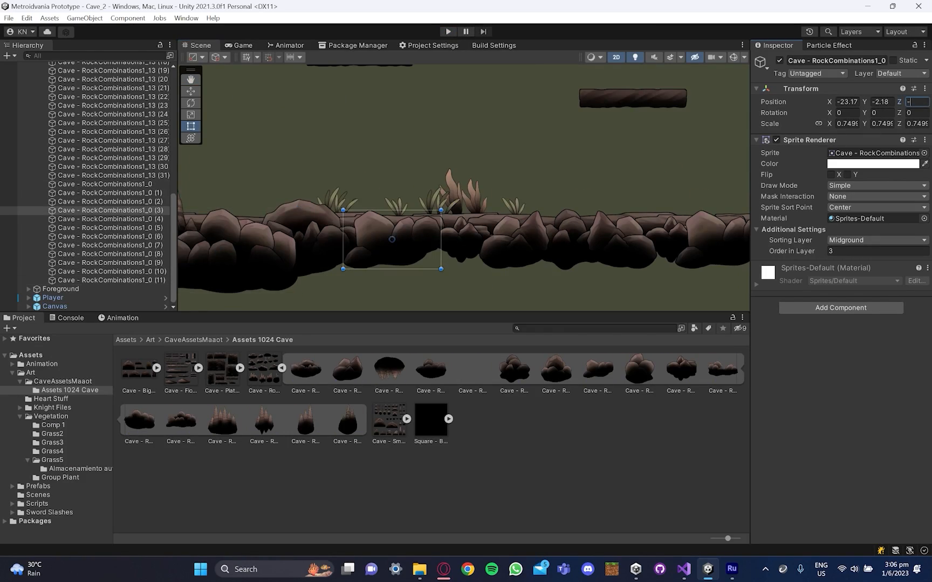
key("ctrl+p")
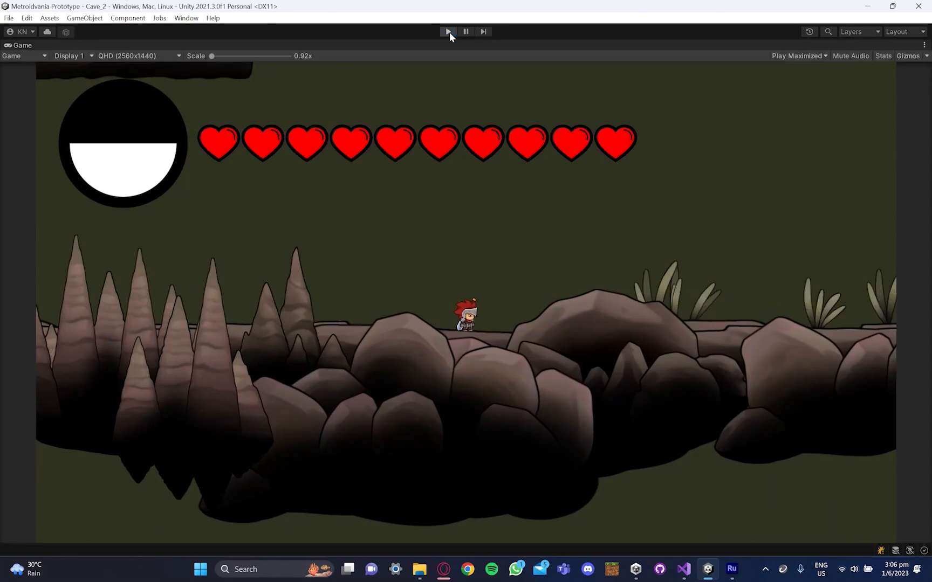
left_click(448, 31)
Step: Place Cave - BigRocks1_0 copies under Background_0 at Z -5, Background layer order 4, along the floor as far west as X -44.25
left_click(104, 100)
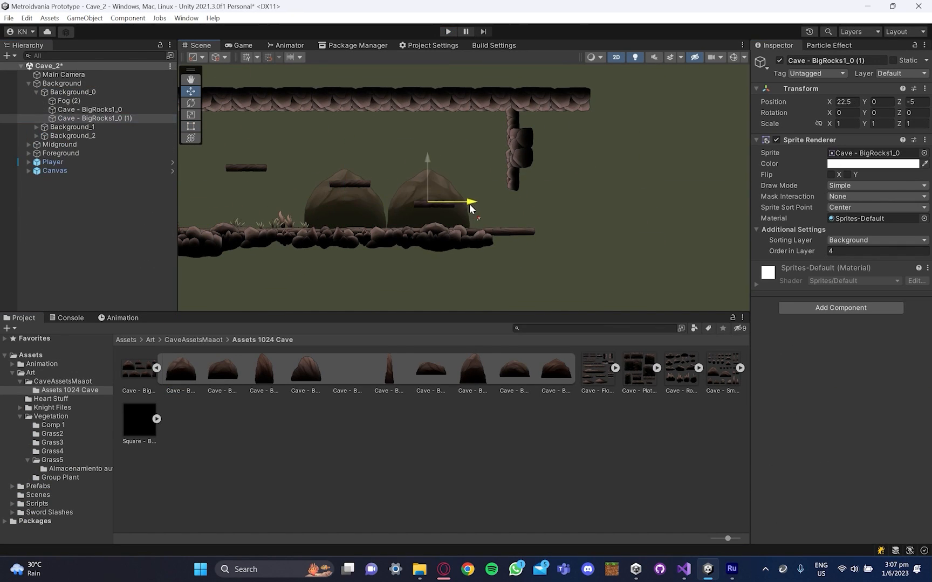
middle_click_drag(452, 212, 522, 222)
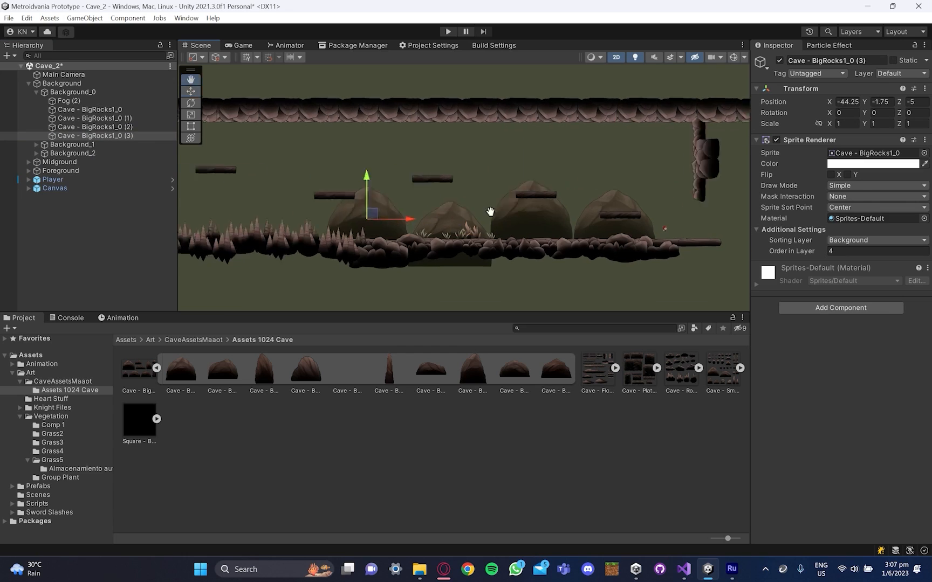
left_click_drag(441, 234, 459, 235)
middle_click_drag(481, 228, 446, 228)
left_click(446, 228)
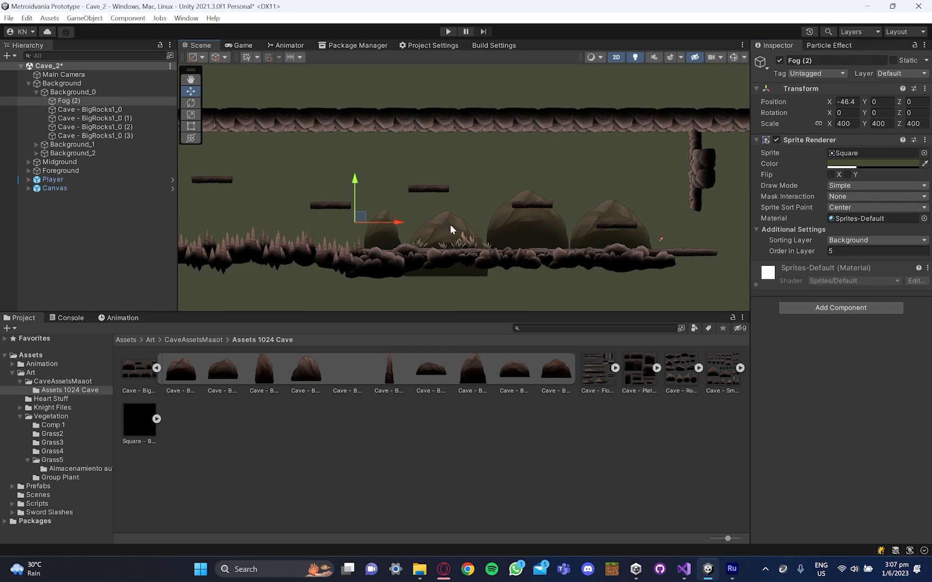
Step: Extend the Background_0 rocks westward, with a flipped Cave - BigRocks1_3 at X -69.1, Y -2.7, and delete the copy at the west wall
key("ctrl+v")
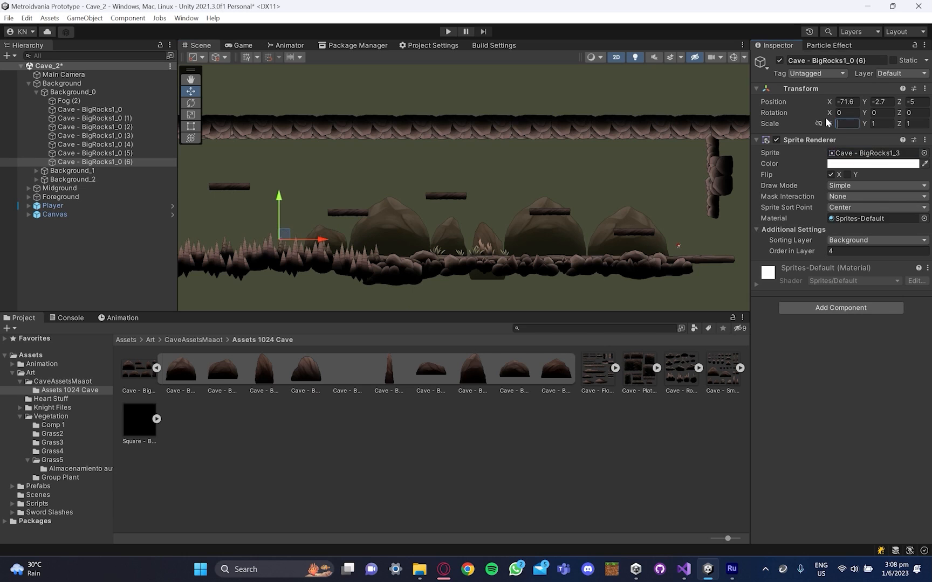
left_click_drag(323, 240, 333, 239)
middle_click_drag(364, 235, 556, 242)
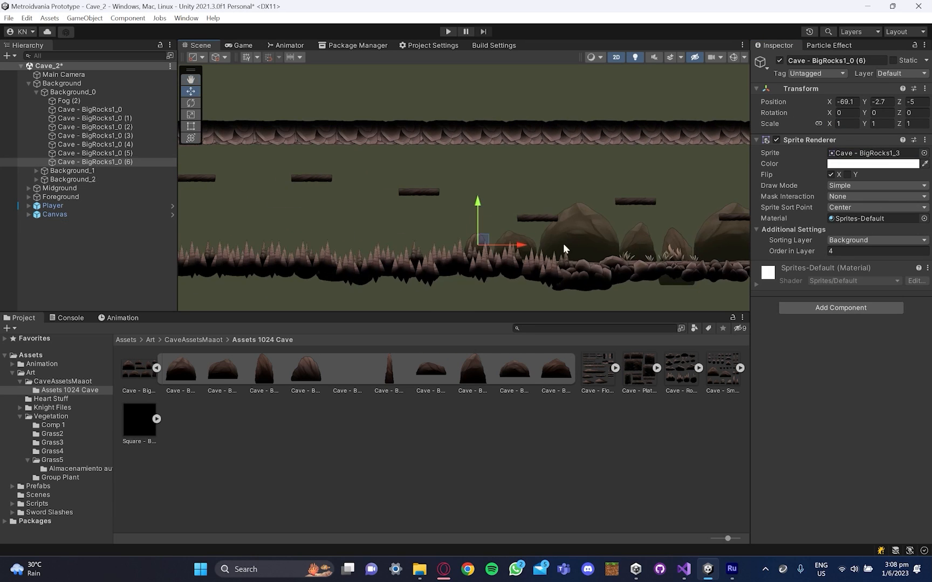
left_click(564, 247)
left_click(580, 221)
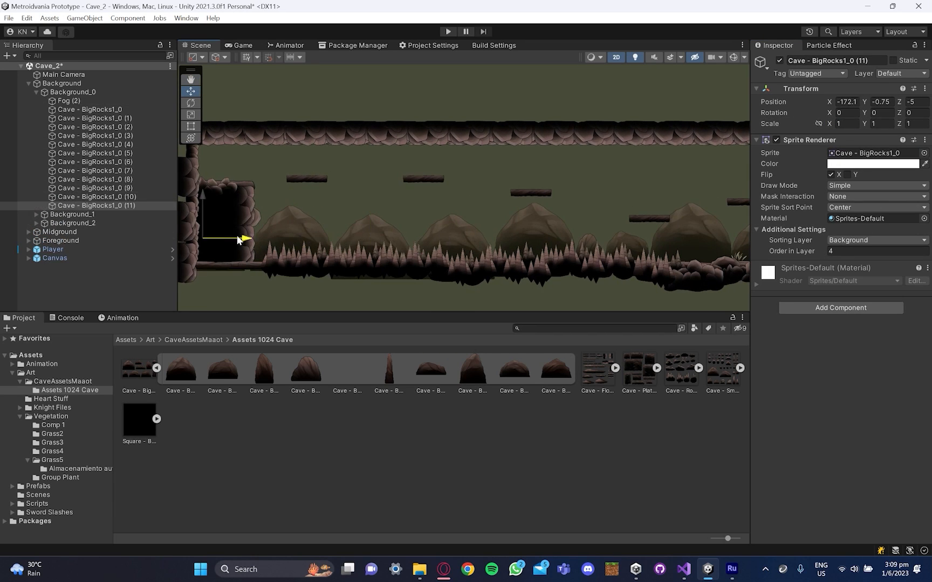
key("Delete")
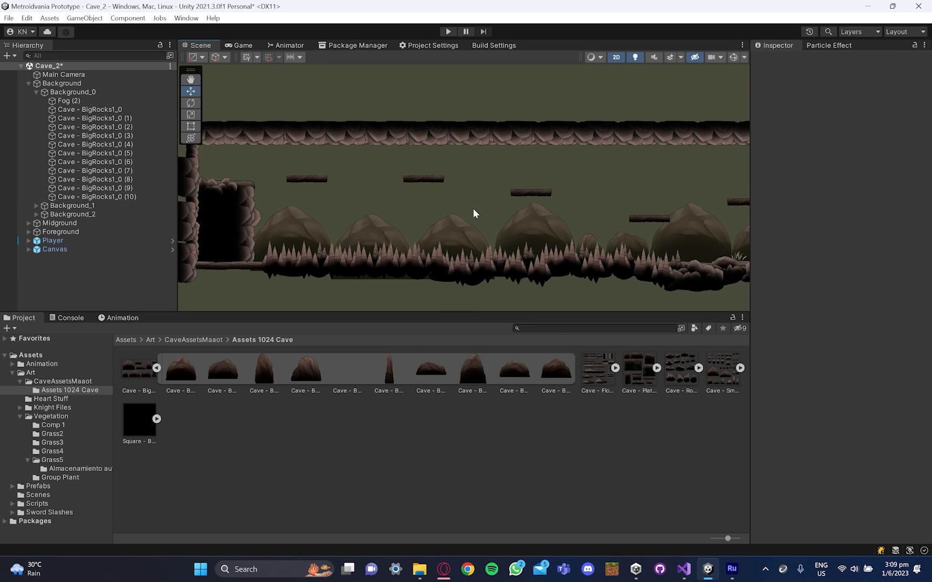
Step: Build a second row of big rocks under Background_1 at scale 1.5 and order 2, reaching west to X -163, Y 15.6
left_click(483, 226)
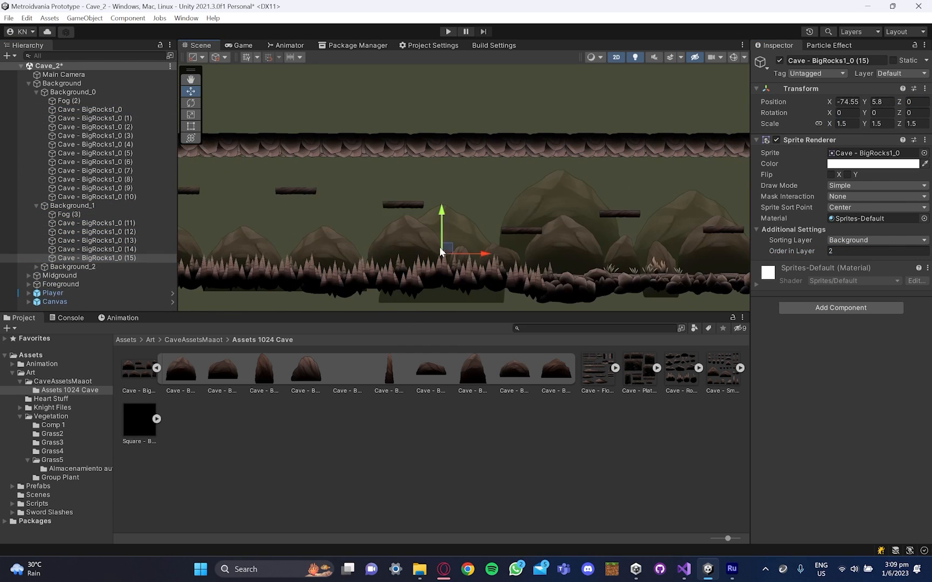
scroll(625, 241, "up", 4)
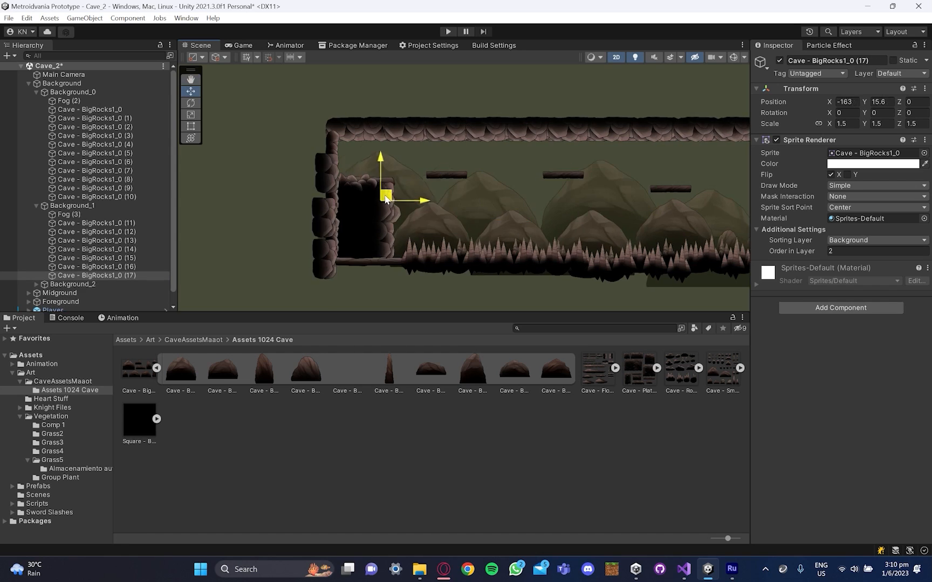
middle_click_drag(625, 242, 419, 212)
left_click(440, 211)
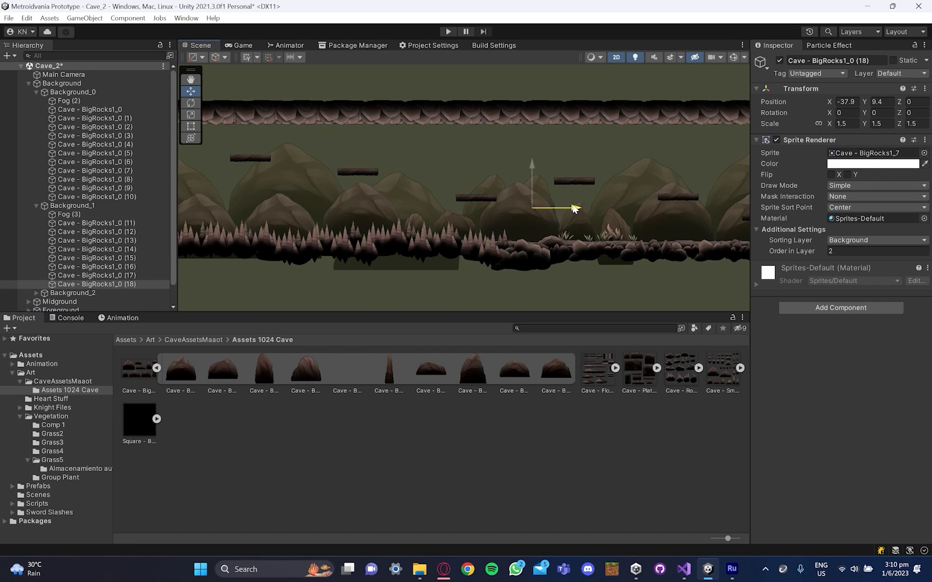
Step: Fit a Cave - BigRocks1_7 rock into the Background_1 row, remove the surplus duplicate and save the scene
scroll(669, 201, "down", 1)
middle_click_drag(632, 201, 574, 202)
key("ctrl+d")
left_click_drag(452, 201, 618, 160)
key("Delete")
key("ctrl+s")
Step: Try the Square - Black sprite under Background_2 as a backdrop, moving it over the cave and stretching it wide
middle_click_drag(273, 213, 564, 232)
middle_click_drag(488, 256, 186, 241)
left_click(36, 93)
left_click(36, 101)
left_click(36, 110)
left_click_drag(139, 419, 72, 110)
left_click_drag(717, 204, 453, 210)
key("r")
left_click_drag(497, 210, 581, 211)
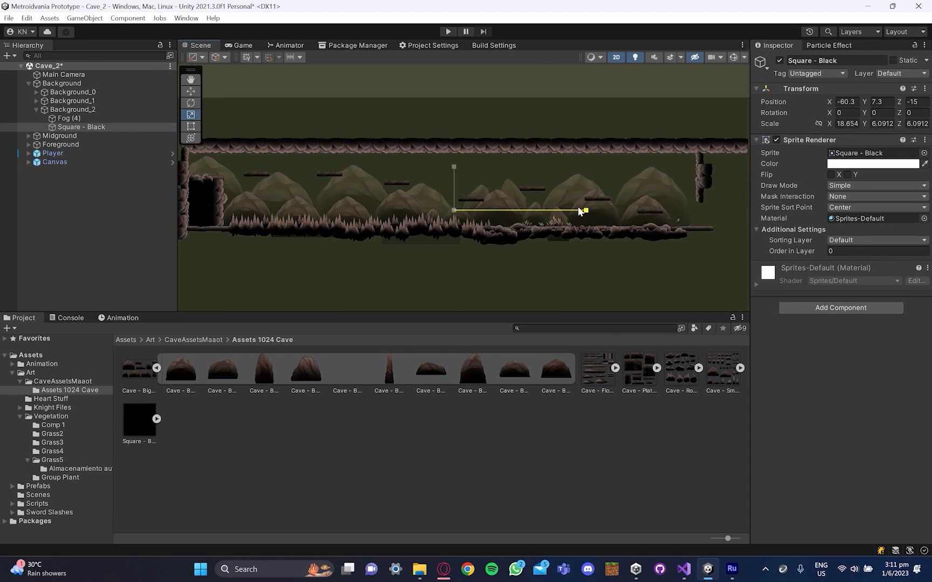
key("w")
scroll(463, 216, "down", 5)
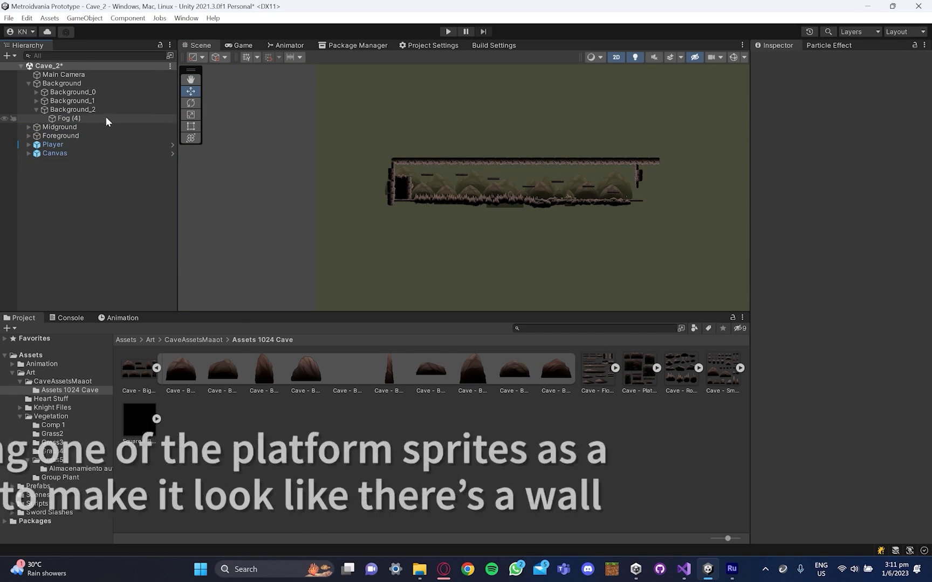
Step: Add a Cave - Platforms_1 sprite under Background_2 as a rear wall, Background layer order 0, enlarged to scale 12.198 and centred behind the cave
left_click(107, 118)
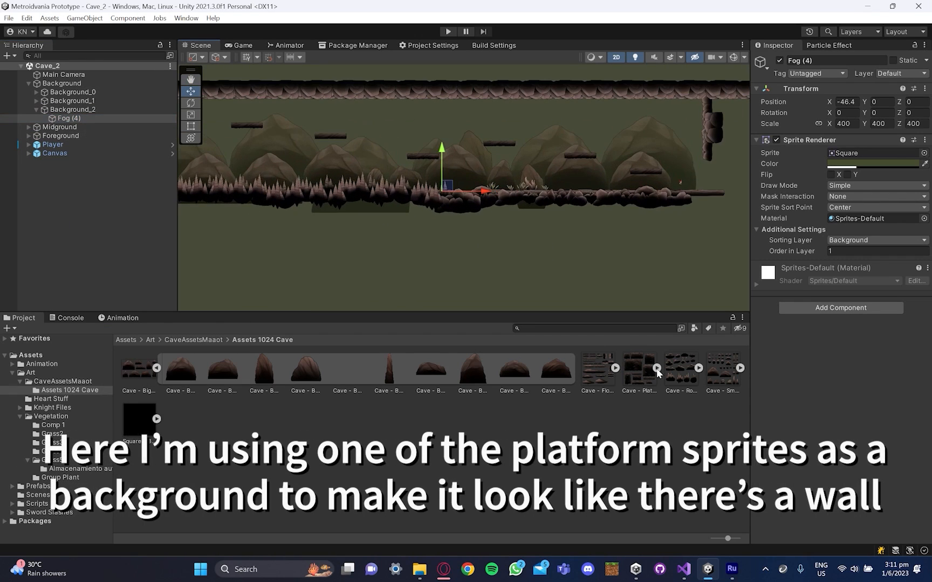
left_click(657, 369)
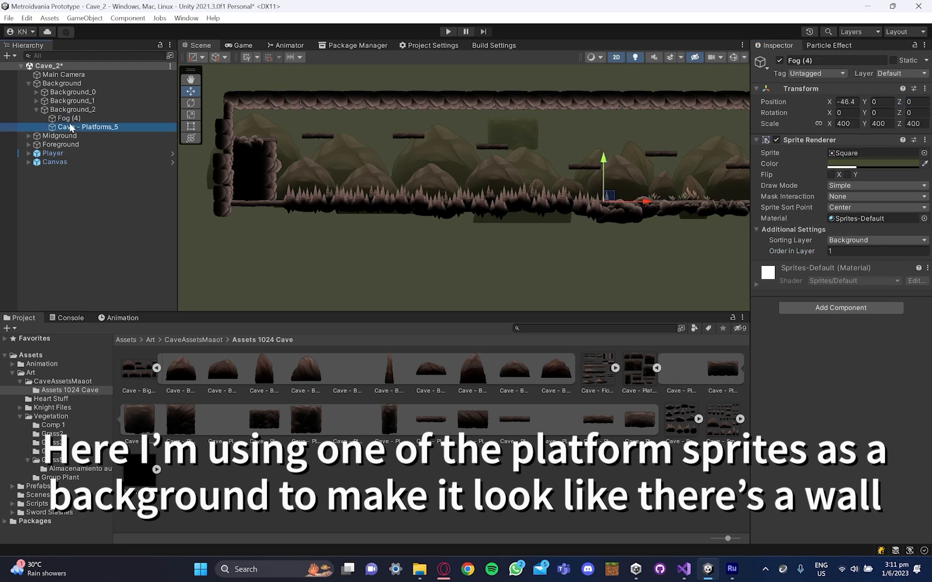
double_click(70, 128)
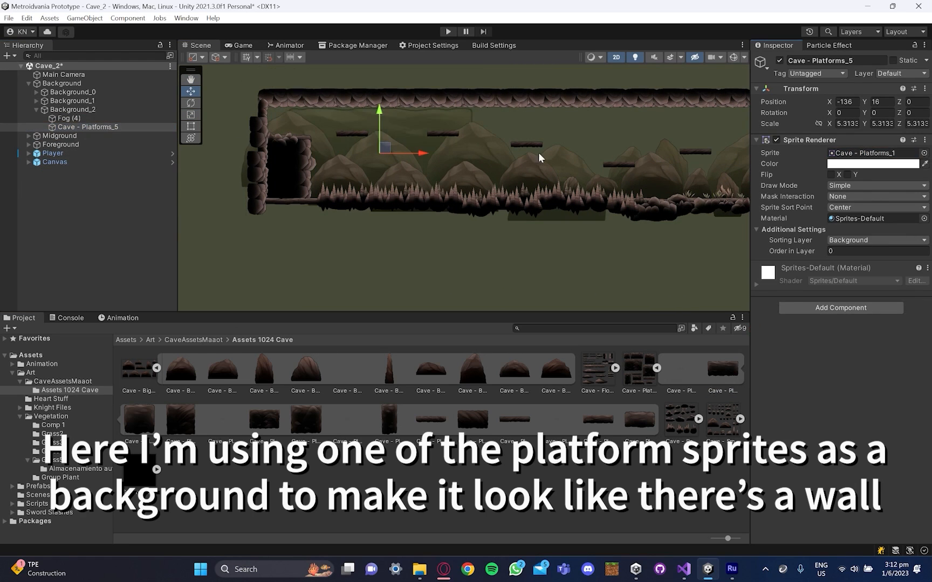
scroll(590, 180, "down", 3)
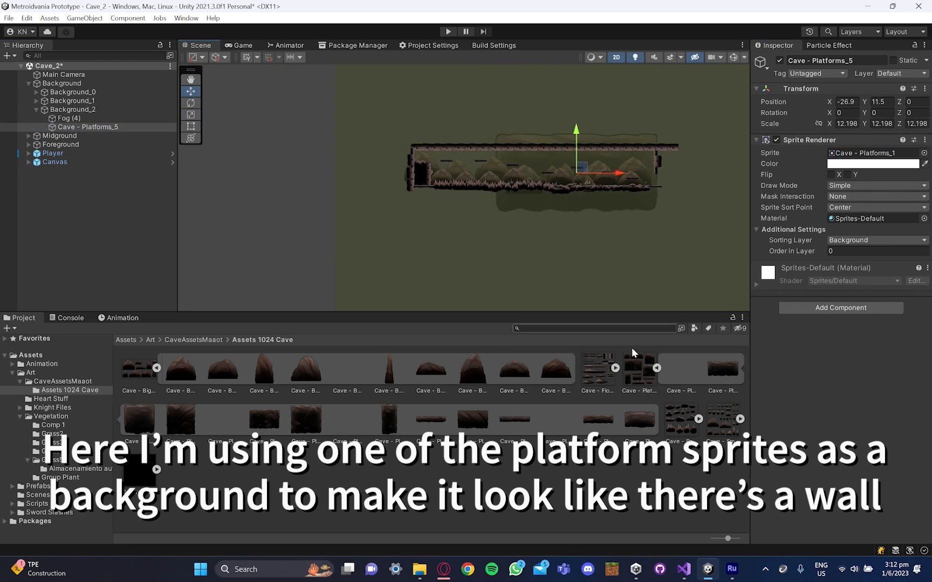
left_click_drag(584, 170, 483, 169)
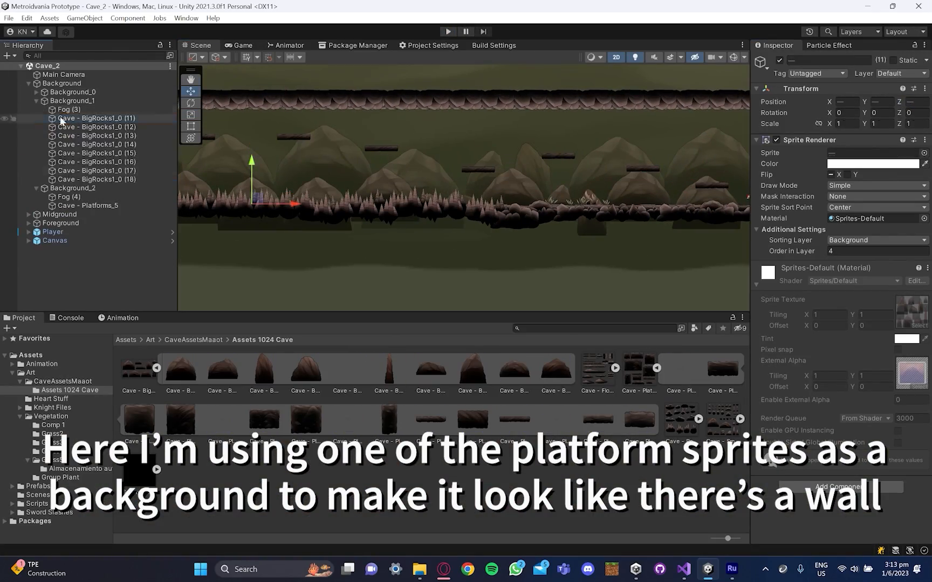
Step: Adjust the big rocks in Background_0 and Background_1 between playtests, adding one at X 57.8, Y -0.6
key("ctrl+p")
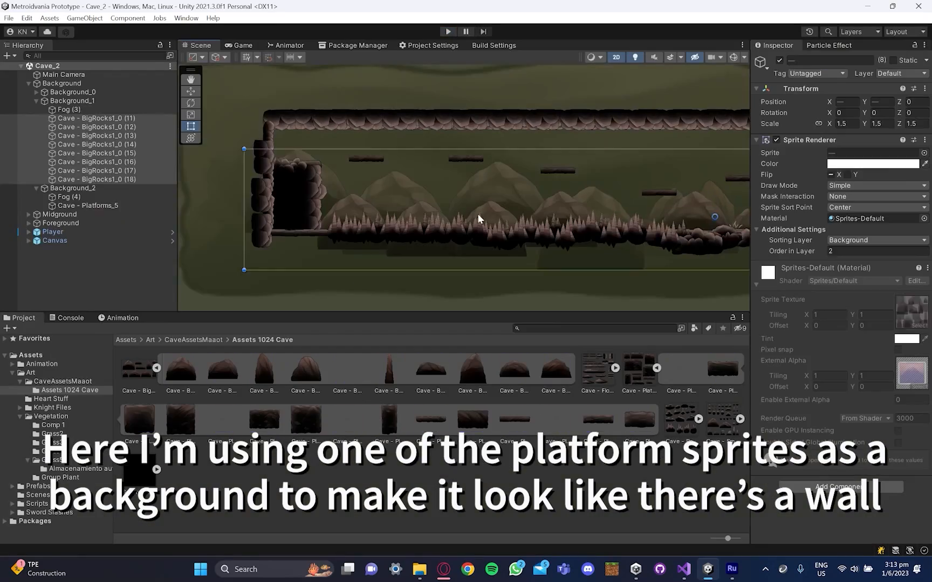
left_click_drag(422, 202, 651, 221)
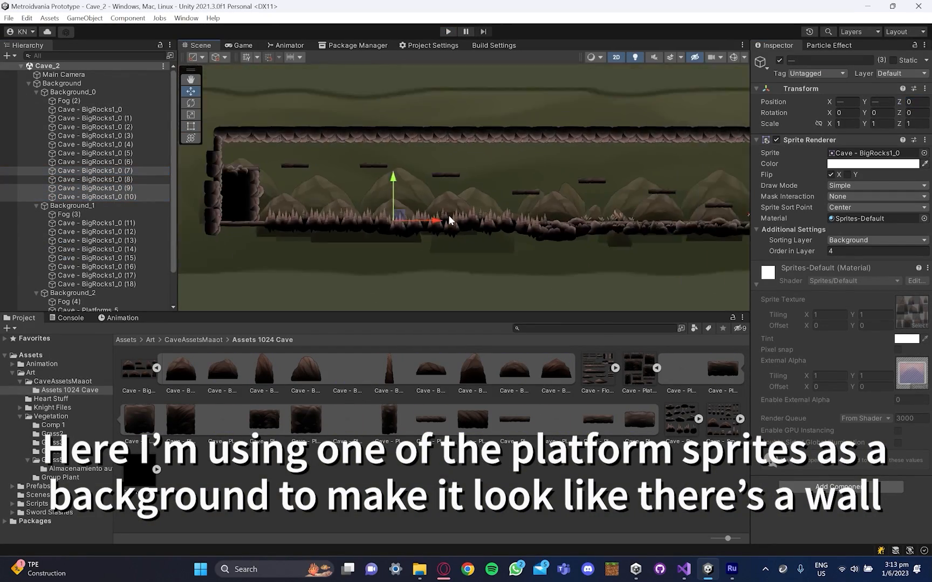
key("ctrl+p")
key("ctrl+p")
left_click_drag(461, 213, 540, 257)
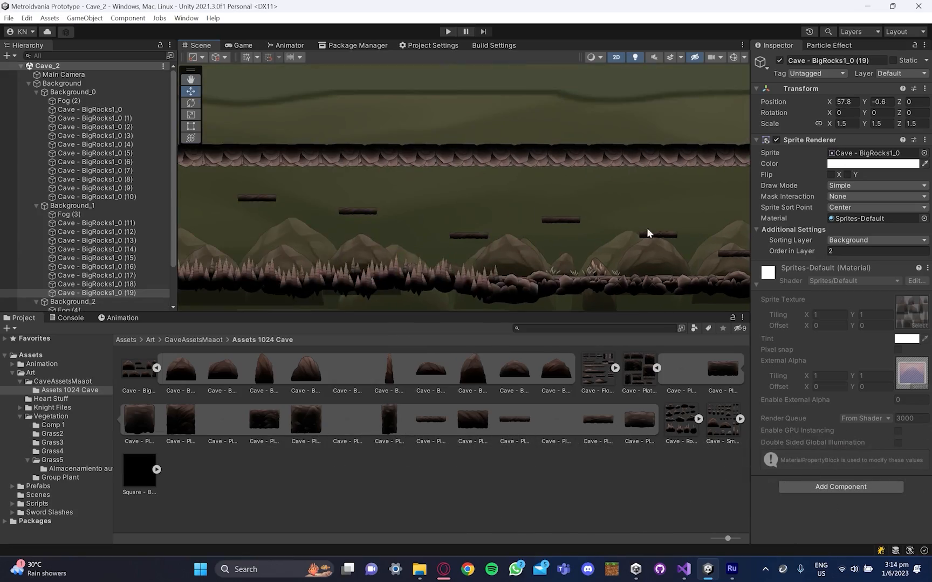
left_click(448, 31)
left_click(109, 197, "shift")
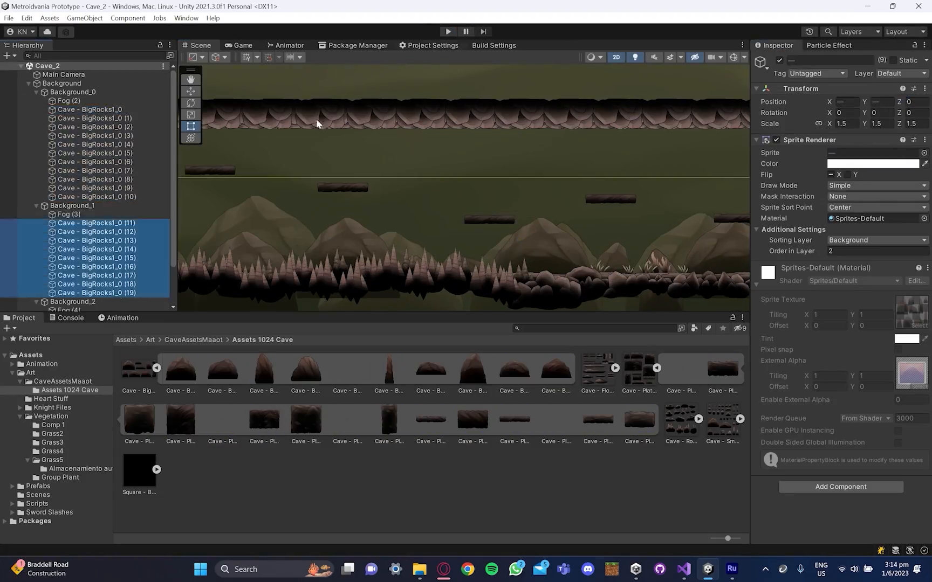
left_click(447, 32)
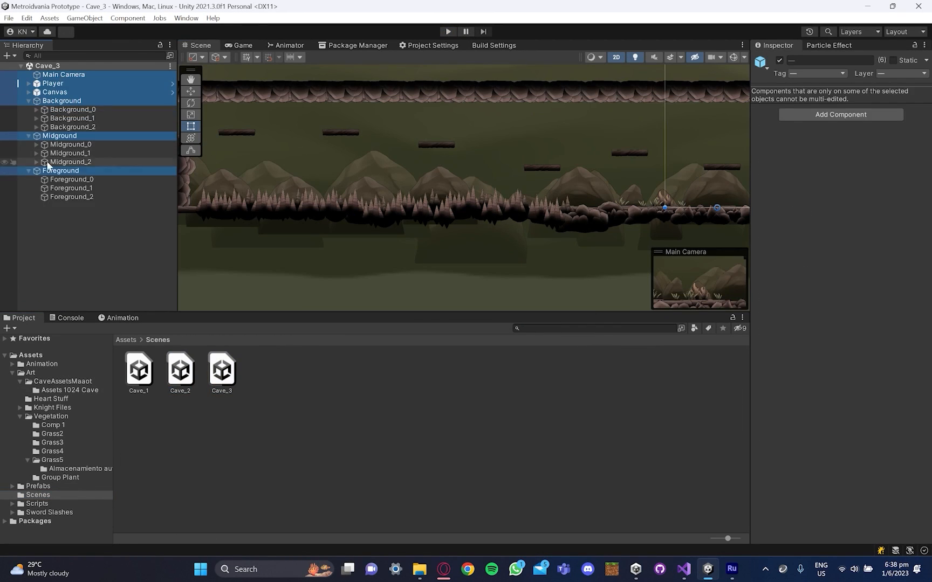
Step: Clear the copied midground objects and the big rocks of Background_0 and Background_1 from the Cave_3 scene
left_click(37, 153)
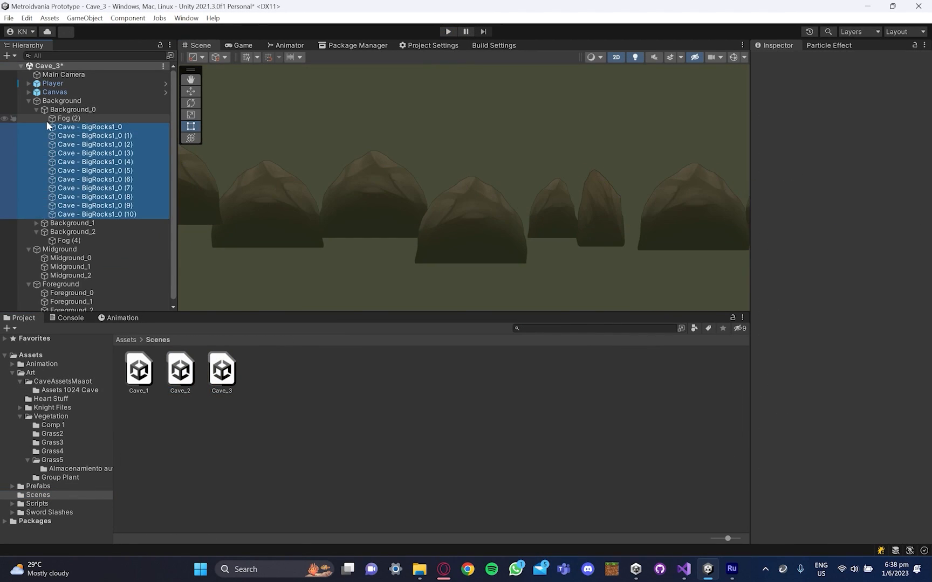
left_click(67, 214, "shift")
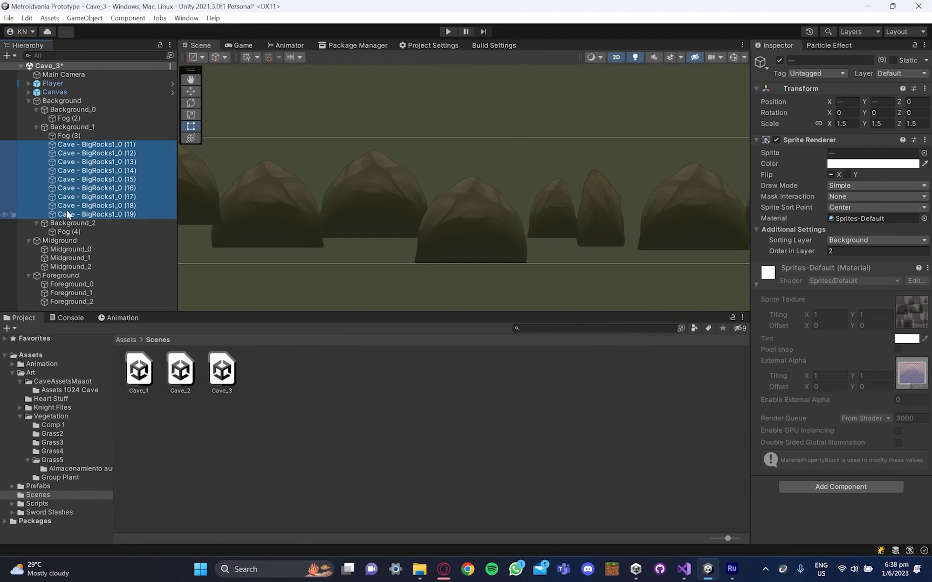
key("Delete")
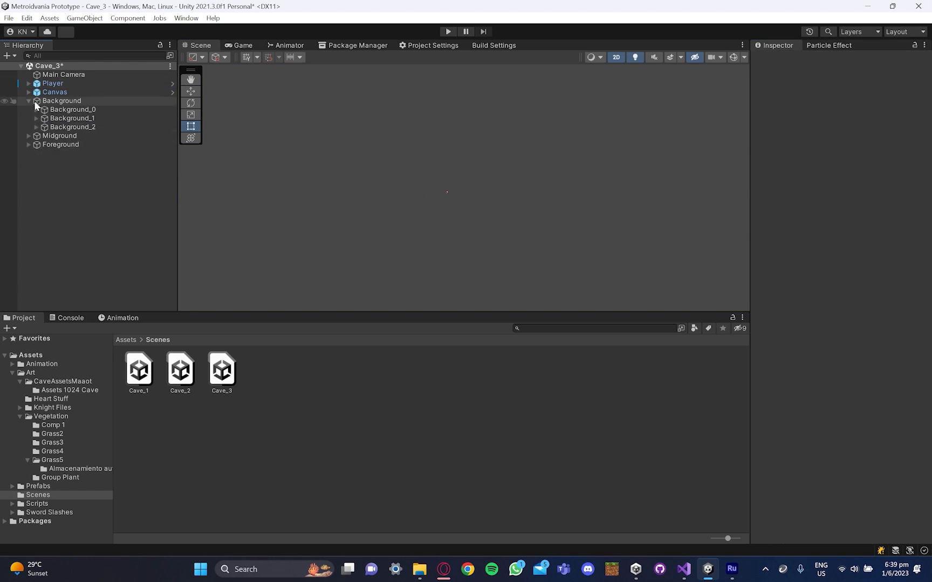
Step: Copy a pair of Cave - Floor_18 wall pieces from Cave_1 into Cave_3 and put them under Midground_1
double_click(138, 368)
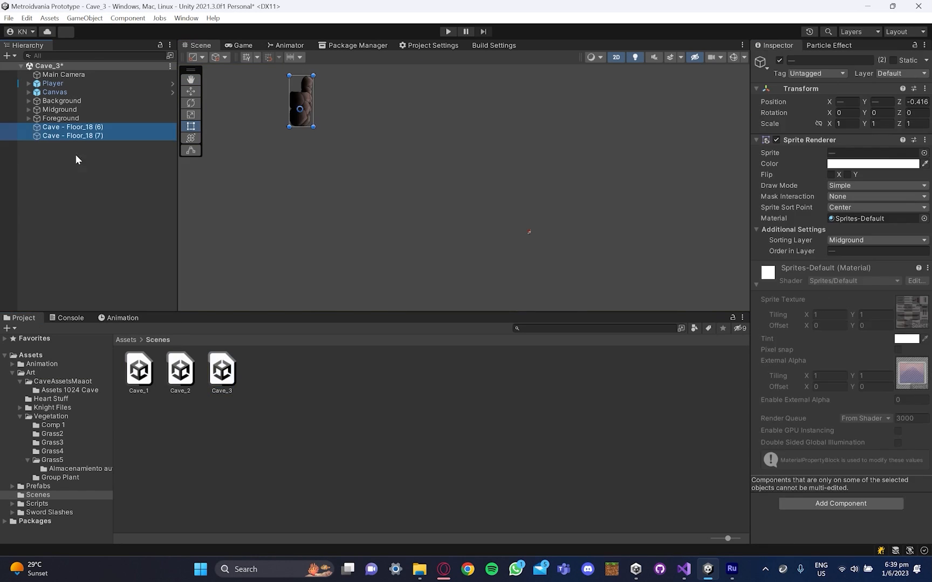
left_click(83, 136)
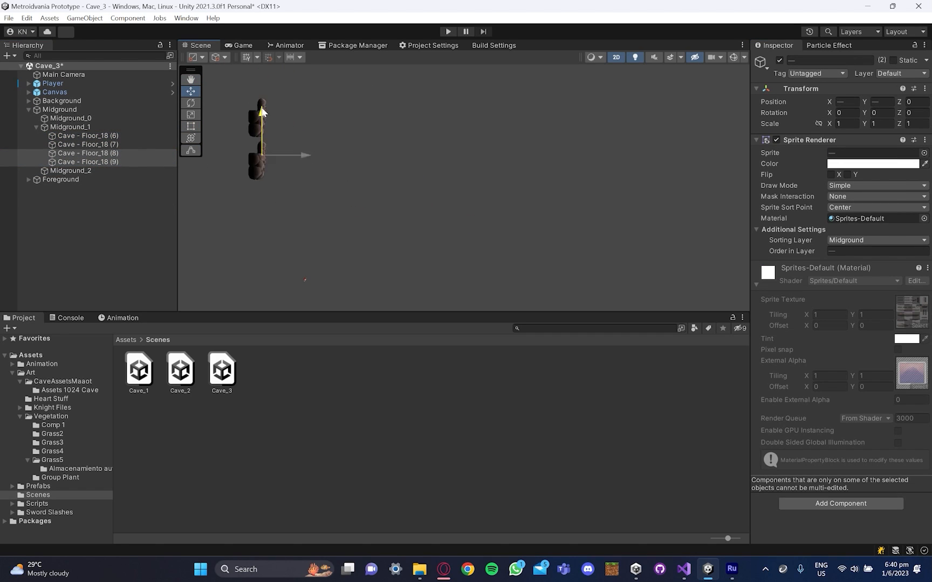
Step: Stack duplicated pairs of the wall pieces vertically to form a taller wall column
left_click_drag(262, 107, 262, 91)
scroll(258, 137, "up", 5)
left_click(263, 139)
left_click(261, 172, "shift")
key("ctrl+d")
left_click_drag(250, 141, 250, 215)
scroll(334, 146, "down", 2)
Step: Align the wall pieces to close the gaps, with the upper thick piece at X -20.1, Y 61.4
left_click(274, 122)
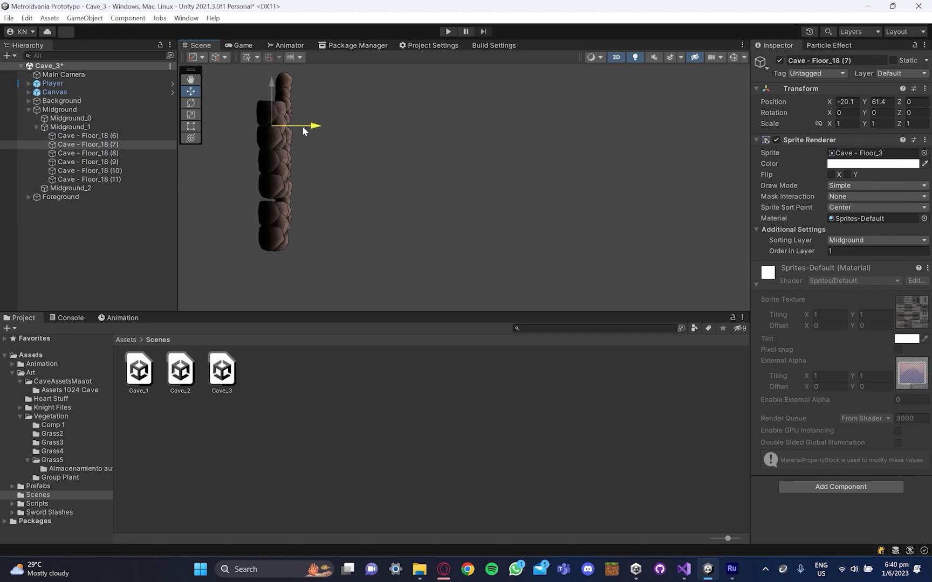
left_click(274, 175)
left_click_drag(274, 141, 274, 144)
middle_click_drag(285, 240, 258, 224)
scroll(259, 223, "up", 2)
Step: Duplicate the whole seven-piece wall column and move the copy directly below the original
left_click(114, 135, "shift")
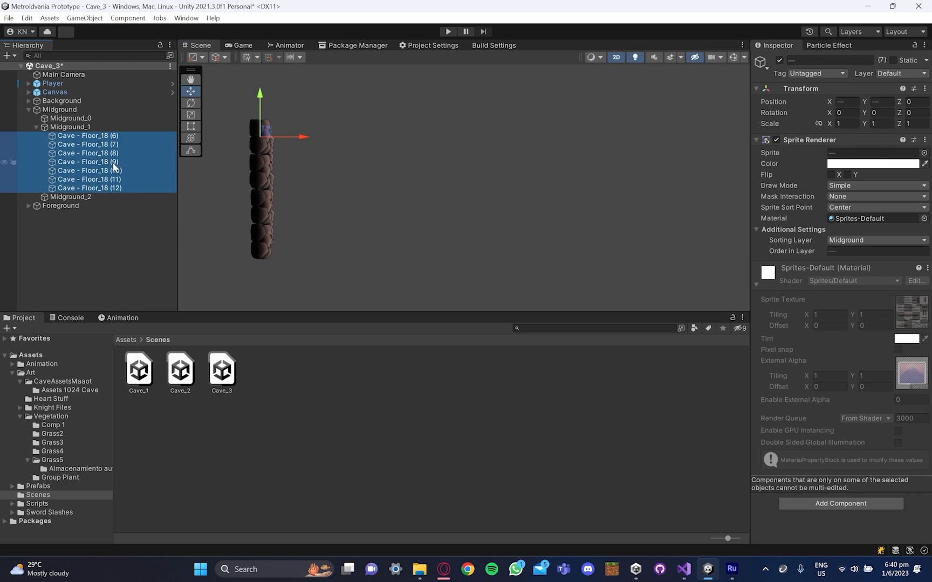
key("ctrl+d")
left_click_drag(268, 119, 268, 257)
Step: Duplicate a Cave - Floor_18 piece to X -17.5, Y 34.3 where the two wall sections meet and save the scene
scroll(322, 222, "up", 3)
middle_click_drag(322, 223, 318, 108)
left_click(232, 193)
key("ctrl+d")
left_click_drag(239, 161, 240, 134)
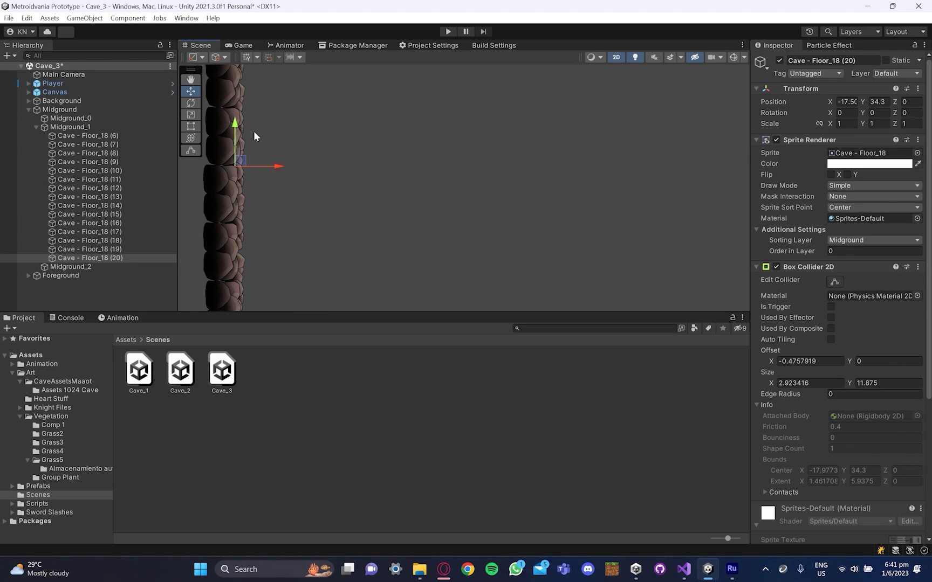
key("ctrl+s")
Step: Select the thick wall pieces, group them together in Midground_1 and move them east, apart from the thin Cave - Floor_18 column
scroll(322, 192, "down", 5)
left_click(282, 216)
left_click(282, 192, "shift")
left_click(281, 167, "shift")
left_click_drag(93, 133, 93, 133)
left_click_drag(323, 285, 365, 284)
Step: Try to move the thin Cave - Floor_18 pieces along their column, placing one at Y 21.1, and undo the recent changes
scroll(299, 205, "up", 3)
left_click(294, 219)
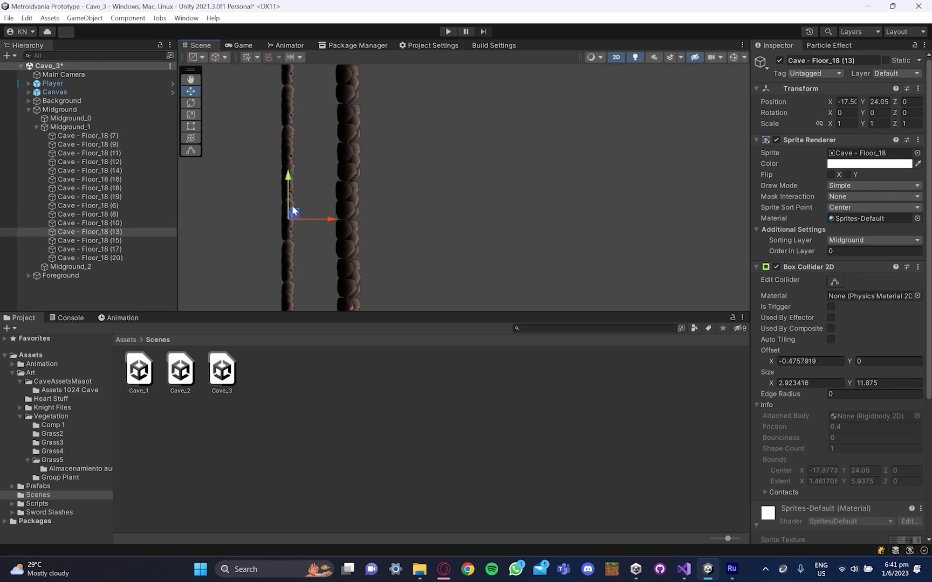
left_click_drag(294, 219, 237, 219)
middle_click_drag(237, 219, 262, 169)
left_click(313, 142)
left_click_drag(316, 126, 316, 123)
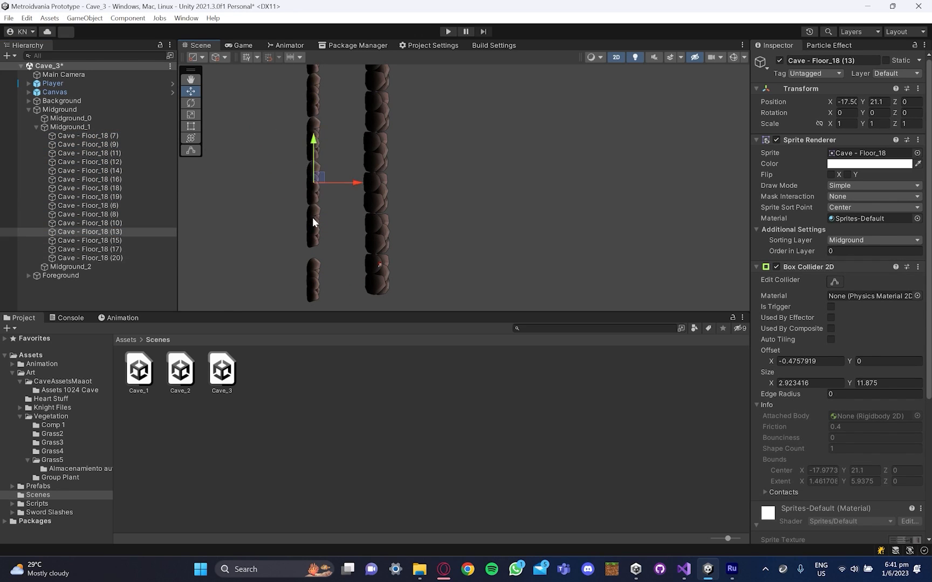
key("ctrl+z")
key("ctrl+z")
key("ctrl+z")
key("ctrl+z")
key("ctrl+z")
Step: Move the thick wall pieces back west over the thin column, put them in Midground_2 and save the scene
left_click_drag(401, 152, 333, 160)
left_click_drag(89, 196, 81, 266)
scroll(484, 97, "down", 3)
middle_click_drag(484, 97, 386, 168)
key("ctrl+s")
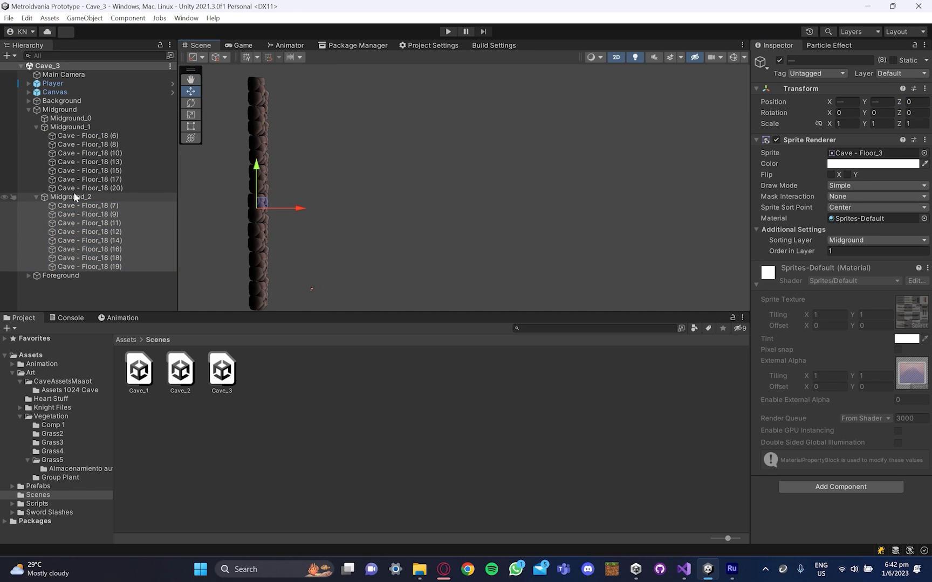
Step: Duplicate the thin Cave - Floor_18 pieces in Midground_1 and move the copy far east as a second wall
left_click(86, 188)
left_click(101, 137, "shift")
key("ctrl+d")
left_click_drag(306, 105, 519, 106)
Step: Duplicate all eight thick wall pieces in Midground_2 and move the copy east beside the copied thin column
scroll(87, 226, "down", 3)
left_click(88, 254)
left_click(88, 192, "shift")
key("ctrl+d")
left_click_drag(300, 303, 535, 303)
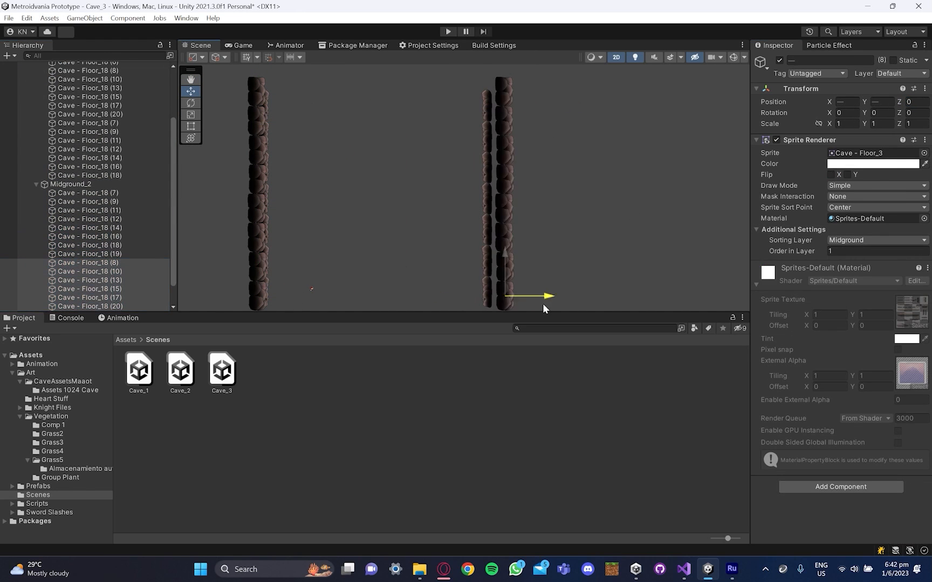
scroll(480, 178, "down", 2)
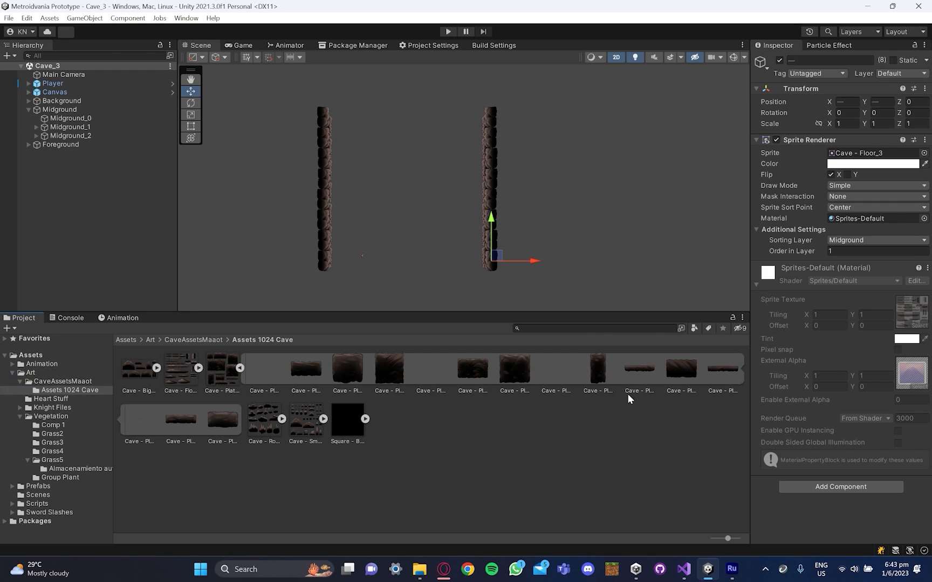
Step: Open the Cave - Platforms sprite sheet in the Sprite Editor and remove its empty slices
left_click(222, 370)
left_click(906, 183)
left_click(927, 12)
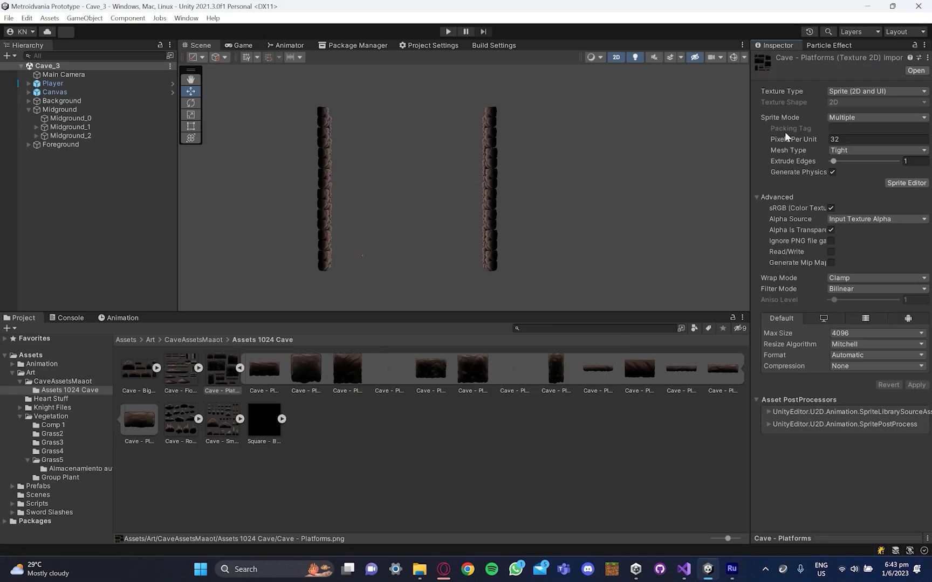
left_click(911, 184)
left_click(422, 104)
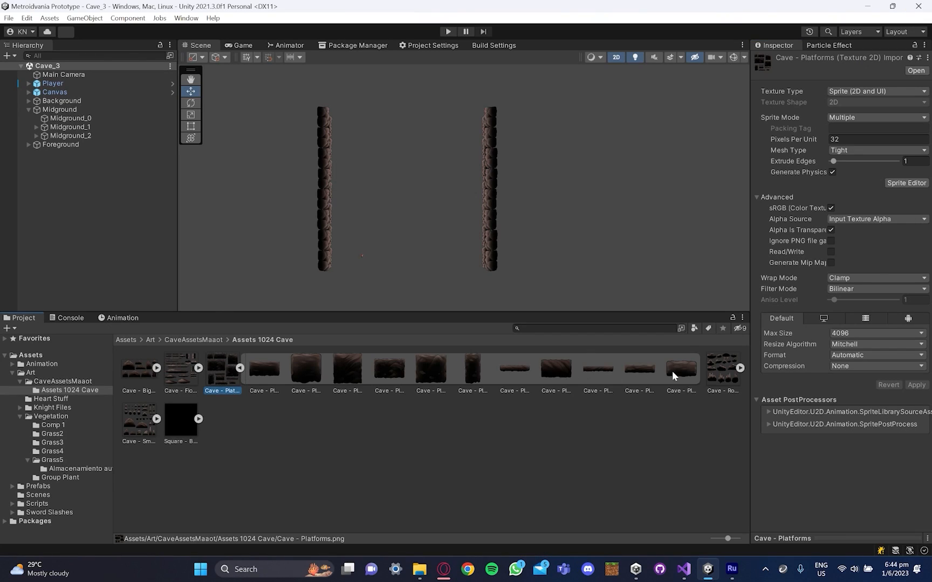
Step: Open the Cave_2 scene from the Scenes folder
left_click(37, 494)
double_click(179, 372)
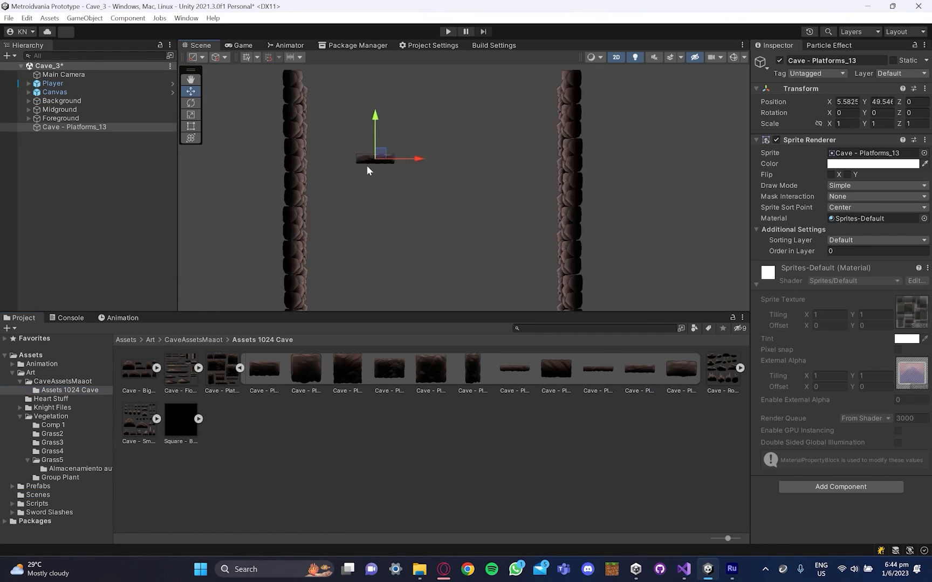
Step: Position the Cave - Platforms_13 platforms at staggered places between the two cave walls
scroll(368, 171, "up", 2)
left_click_drag(395, 171, 481, 172)
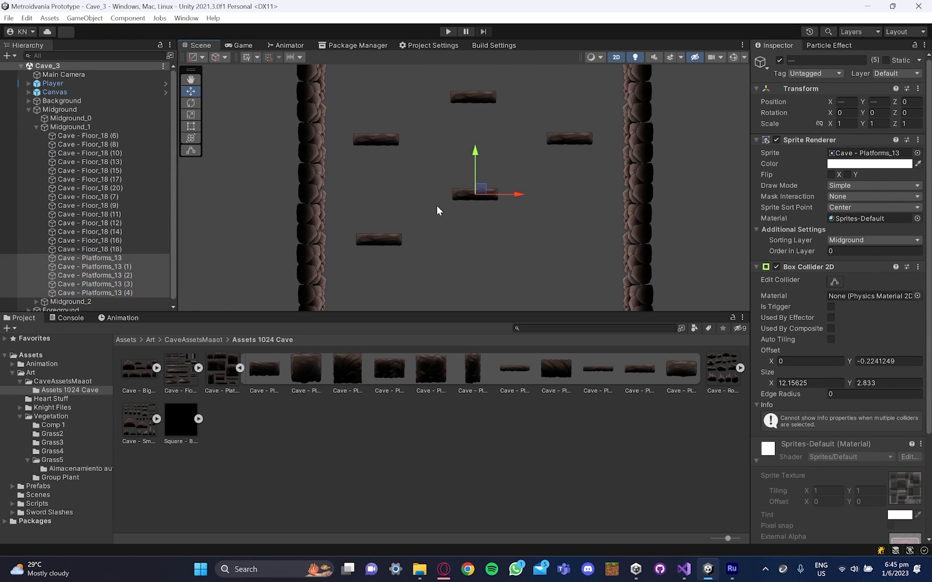
left_click(385, 240)
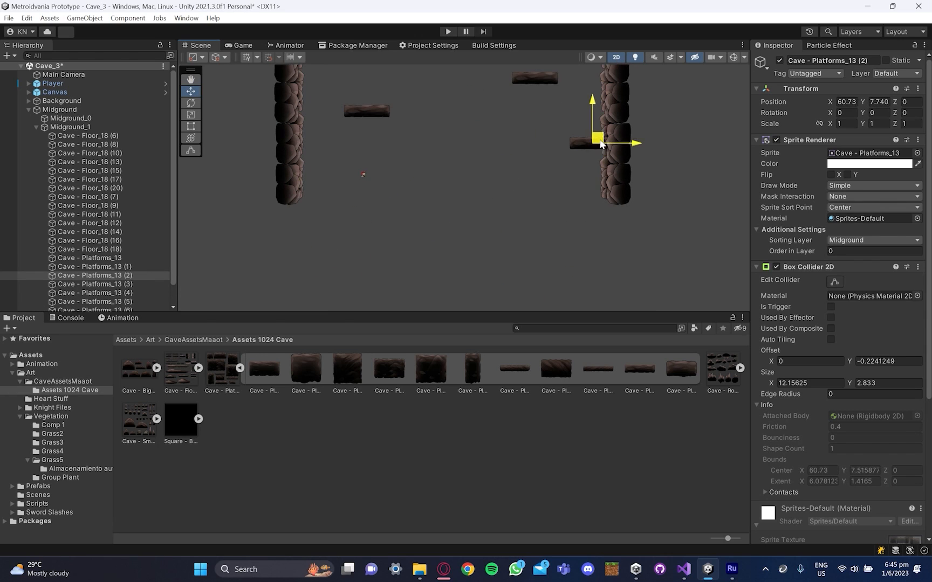
left_click_drag(573, 161, 478, 135)
Step: Duplicate a Cave - Platforms_13 platform and place the copy lower in the shaft as an additional foothold
left_click(396, 192)
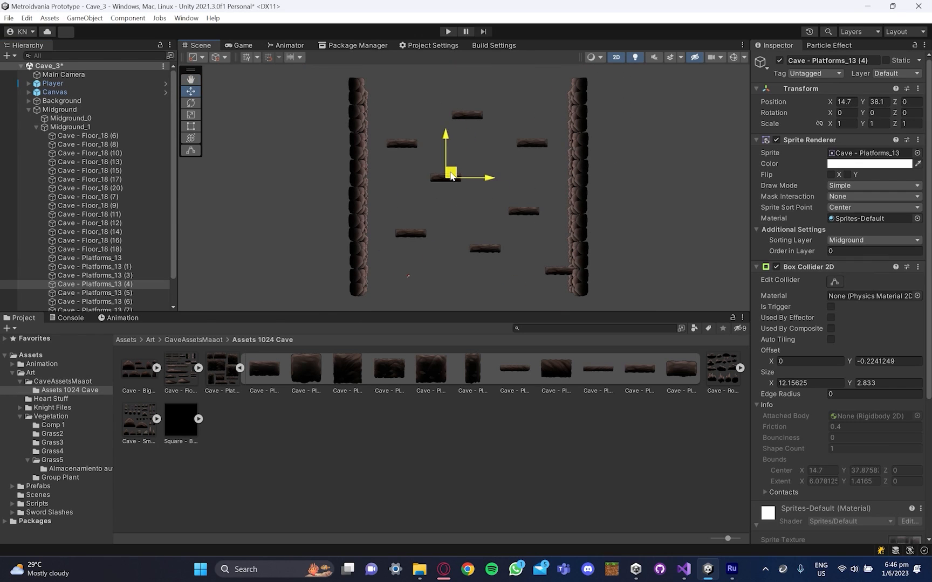
key("ctrl+d")
left_click_drag(487, 190, 486, 231)
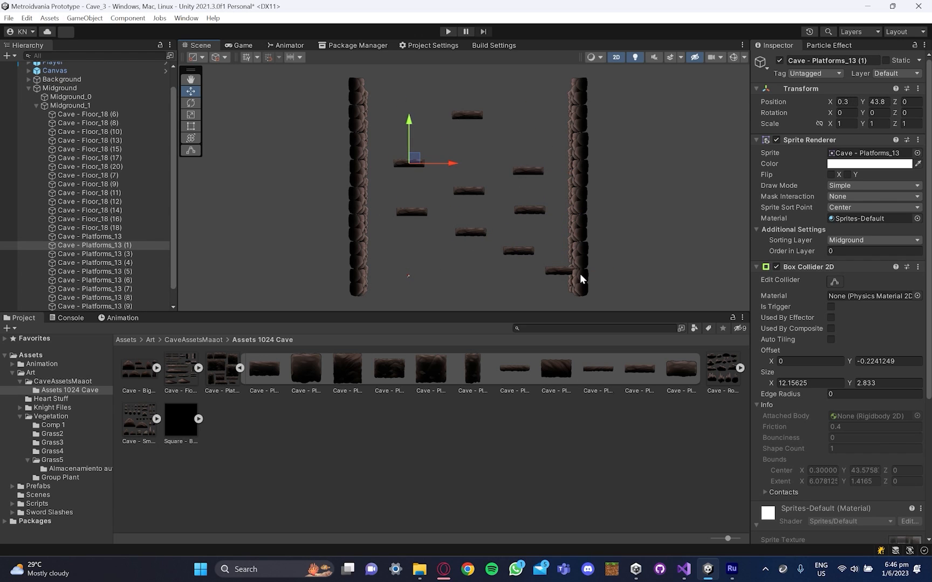
Step: Duplicate the lowest section of the west wall and move the copy straight down below it
middle_click_drag(550, 272, 495, 181)
left_click_drag(287, 191, 351, 116)
key("ctrl+d")
left_click_drag(331, 118, 330, 185)
Step: Try to shift the copied west wall pieces to line them up, and undo these moves
scroll(331, 184, "up", 8)
scroll(315, 197, "down", 4)
left_click(110, 280)
left_click(110, 297, "shift")
left_click_drag(337, 294, 284, 294)
left_click_drag(308, 197, 334, 308)
key("ctrl+z")
key("ctrl+z")
key("ctrl+z")
left_click_drag(255, 183, 354, 324)
left_click_drag(296, 196, 296, 213)
key("ctrl+z")
key("ctrl+z")
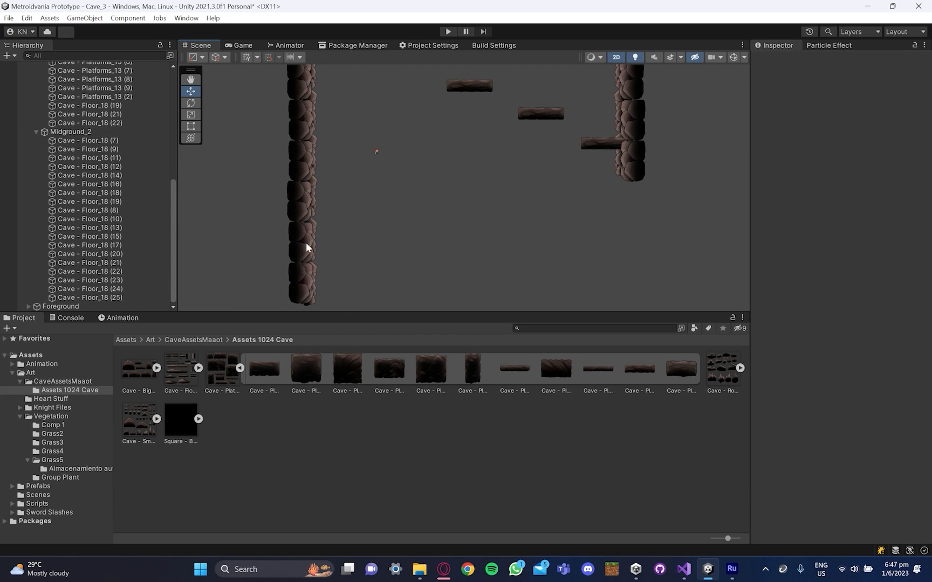
Step: Select the three lower thin Cave - Floor_18 pieces of the west wall and nudge them slightly down
left_click(310, 189)
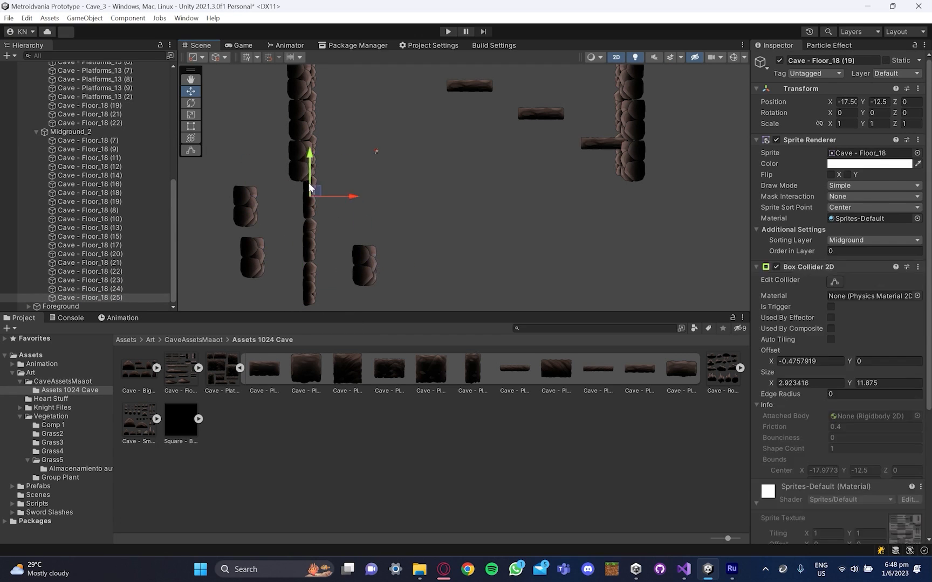
left_click(309, 229)
left_click(309, 275, "shift")
left_click(308, 184, "shift")
left_click_drag(309, 185, 309, 188)
Step: Move the thick Cave - Floor_18 (18) piece back onto the west wall at X -20.1, Y -7.1
left_click(261, 155)
left_click_drag(264, 153, 304, 173)
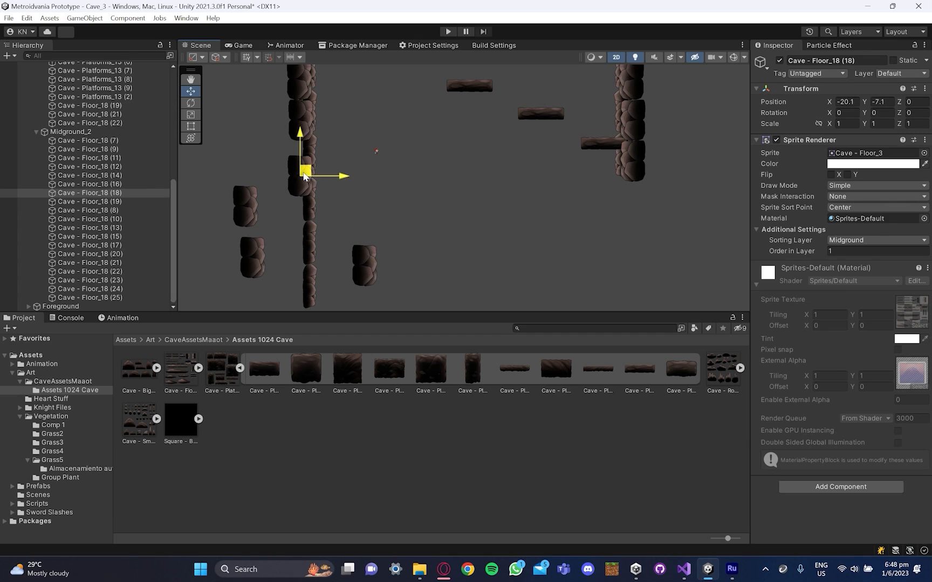
left_click(325, 254)
Step: Duplicate the new lower section of the west wall and move the copy east toward the opposite wall
scroll(325, 254, "down", 5)
scroll(324, 254, "up", 2)
middle_click_drag(394, 200, 432, 173)
left_click_drag(270, 197, 345, 308)
key("ctrl+d")
left_click_drag(312, 238, 494, 237)
Step: Select the copied lower wall section and align it beneath the east wall
left_click(317, 195)
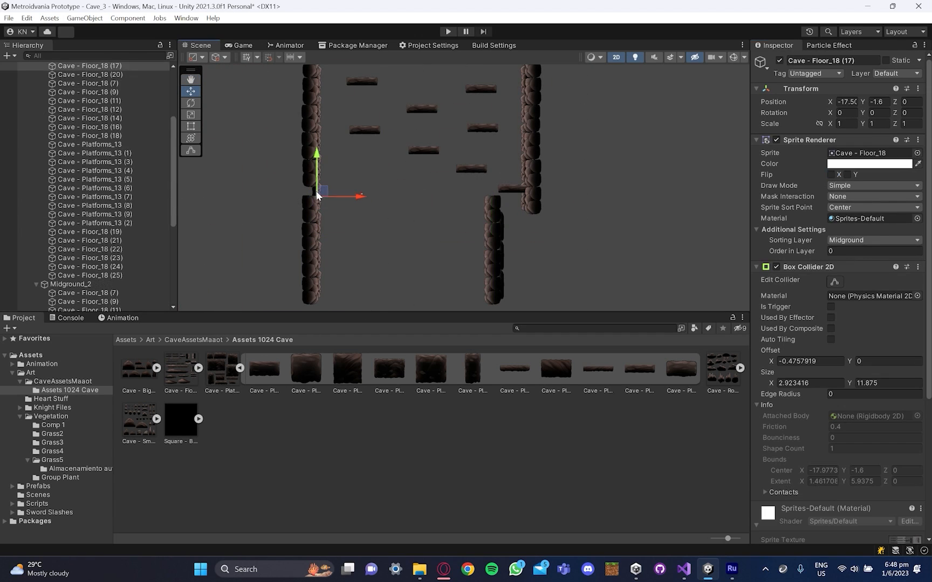
middle_click_drag(452, 227, 376, 179)
left_click_drag(394, 154, 475, 272)
left_click_drag(424, 192, 430, 200)
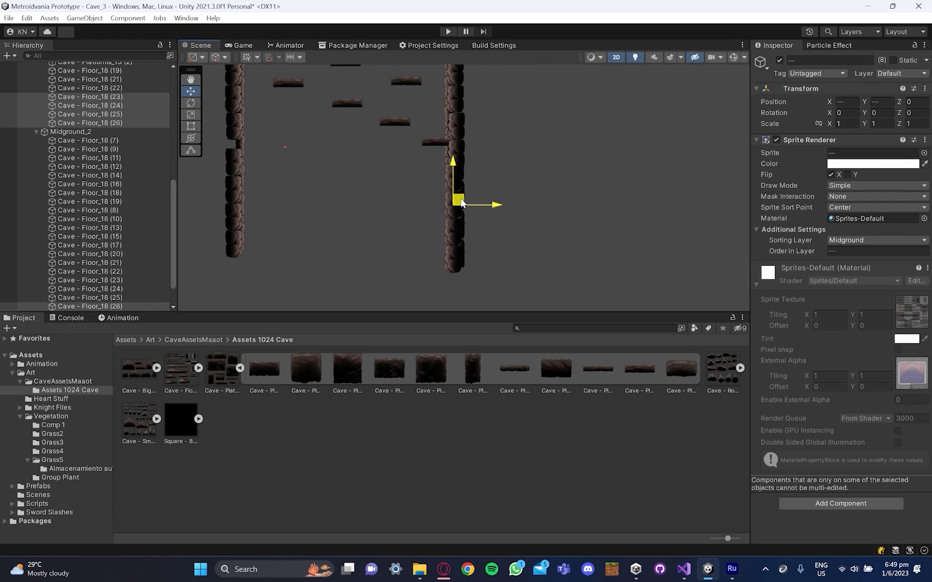
Step: Select the seven lower pieces of the east wall extension and delete them
left_click(458, 180)
scroll(458, 180, "up", 3)
middle_click_drag(394, 184, 313, 102)
left_click_drag(314, 102, 432, 281)
middle_click_drag(385, 93, 409, 136)
left_click(409, 135)
key("ctrl+z")
left_click_drag(394, 136, 398, 144)
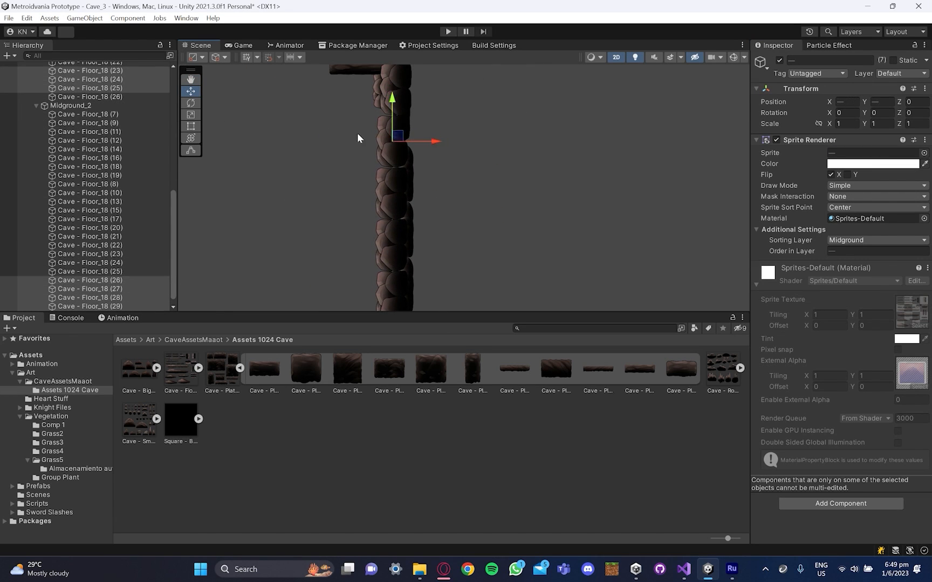
key("Delete")
Step: Duplicate the remaining end pieces of the east wall and move the copy aside
scroll(452, 259, "down", 3)
middle_click_drag(420, 108, 423, 243)
left_click_drag(370, 85, 442, 176)
key("ctrl+d")
left_click_drag(447, 119, 501, 127)
Step: Select the lower east wall pieces and nudge them into line with the column above
middle_click_drag(469, 300, 486, 272)
left_click_drag(479, 81, 416, 261)
middle_click_drag(452, 246, 481, 100)
left_click(443, 226)
mouse_move(449, 221)
left_mouse_down()
mouse_move(355, 231)
mouse_move(448, 221)
left_mouse_up()
left_click(449, 218)
left_click(343, 237)
Step: Select the east wall's thin Cave - Floor_18 pieces (7) to (18) with the lower added pieces and shift them slightly down
scroll(448, 221, "up", 3)
scroll(446, 203, "down", 3)
left_click(95, 124)
scroll(102, 121, "up", 4)
left_click(111, 68)
left_click(112, 121, "shift")
left_click(110, 100, "shift")
scroll(110, 102, "up", 2)
left_click(110, 131, "shift")
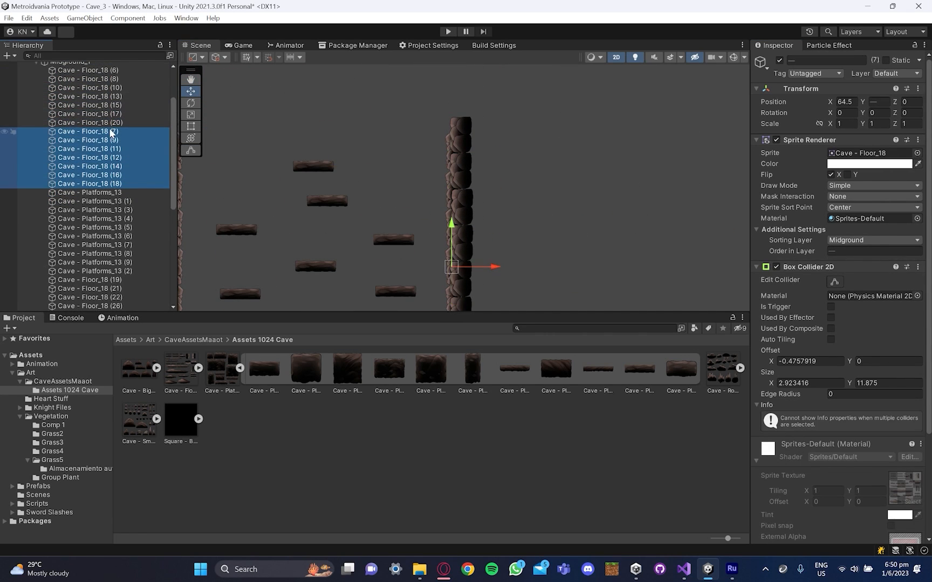
scroll(406, 162, "down", 4)
scroll(128, 209, "down", 3)
left_click(121, 233, "ctrl")
scroll(455, 257, "up", 6)
scroll(464, 205, "down", 4)
left_click(127, 250, "ctrl")
left_click(118, 258, "ctrl")
middle_click_drag(448, 191, 333, 241)
scroll(343, 238, "down", 4)
mouse_move(398, 197)
left_mouse_down()
mouse_move(432, 197)
mouse_move(397, 206)
left_mouse_up()
Step: Set the Box Collider 2D Y size of the ten thin east wall pieces to 12.09
left_click(416, 224)
scroll(407, 217, "up", 3)
left_click(402, 191)
left_click(390, 245)
left_click(390, 285, "shift")
scroll(381, 195, "down", 6)
left_click_drag(374, 112, 410, 241)
left_click(834, 282)
scroll(411, 216, "up", 5)
scroll(390, 219, "up", 4)
left_click_drag(850, 383, 862, 388)
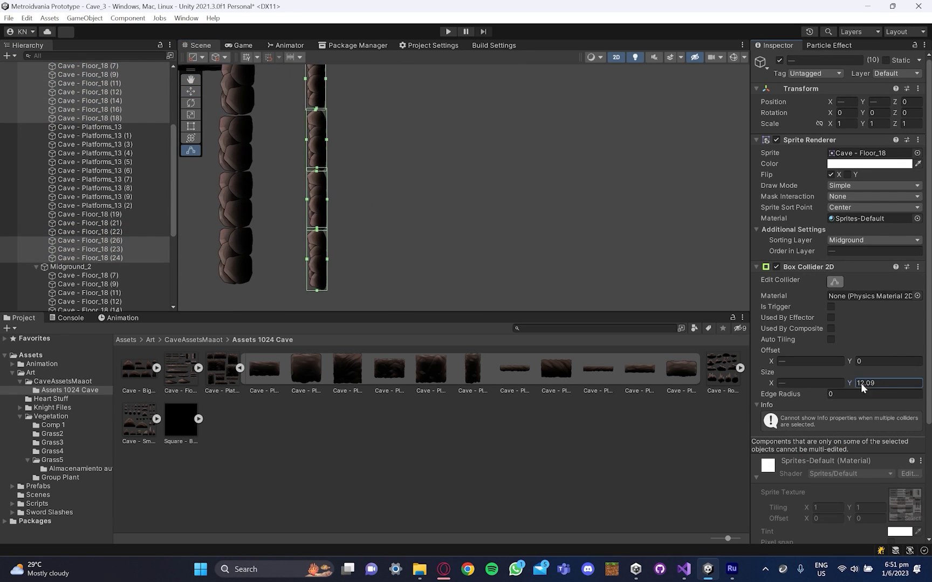
scroll(426, 285, "down", 8)
key("w")
Step: Delete the lower extension of the west wall and the lowest pieces of the east wall, and save the scene
middle_click_drag(428, 90, 545, 172)
left_click(320, 112)
scroll(466, 168, "down", 3)
left_click(566, 189)
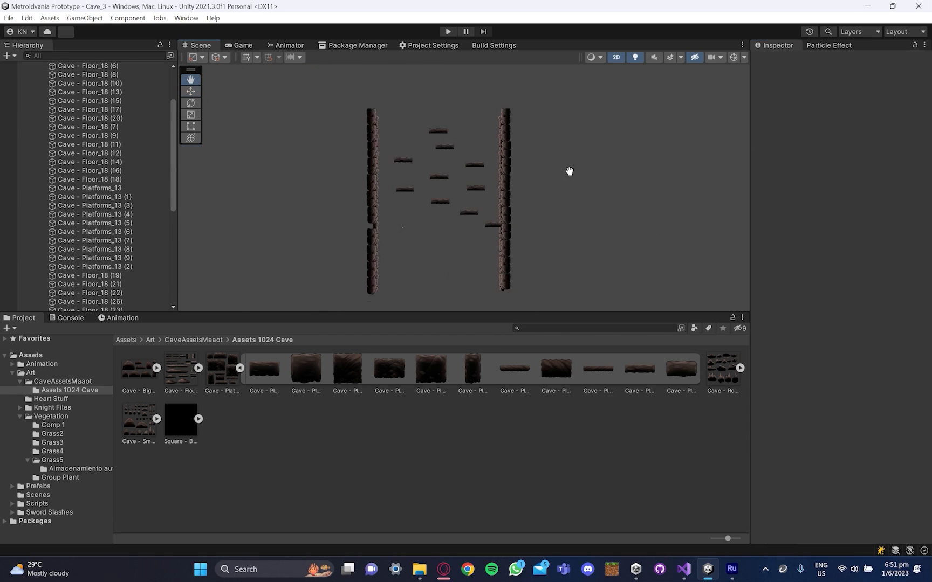
scroll(503, 205, "up", 1)
middle_click_drag(327, 272, 311, 195)
left_click(323, 233)
key("Delete")
left_click_drag(496, 242, 327, 210)
key("Delete")
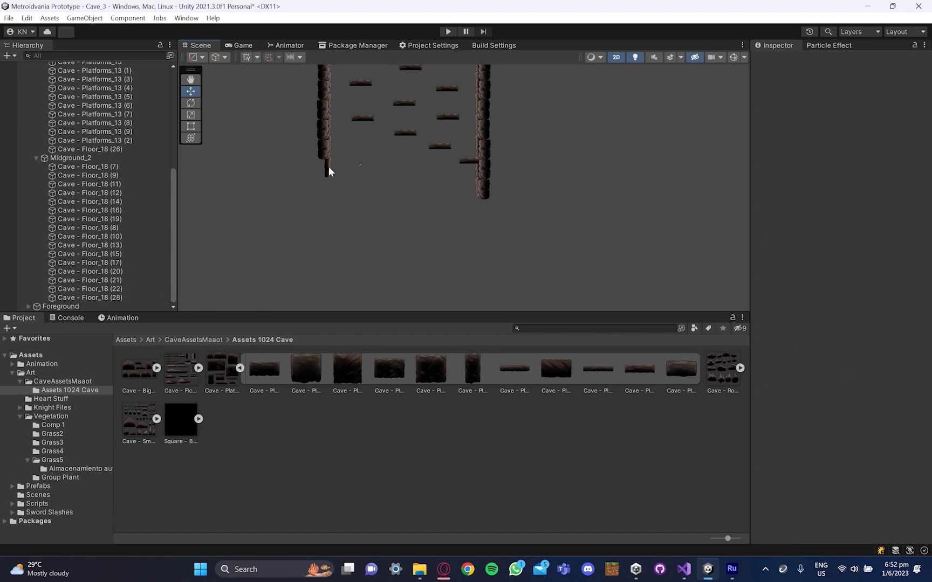
key("ctrl+z")
Step: Bring a Cave - Floor_8 piece into Cave_3's Midground_1 and place it at the east wall's base at X 51.1, Y -16.2
left_click(240, 367)
left_click(198, 368)
left_click(38, 495)
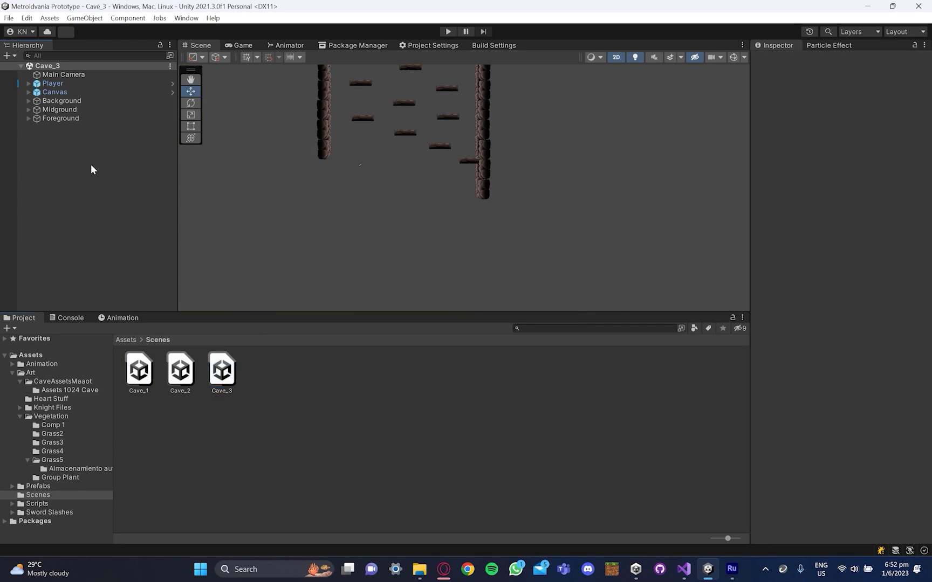
double_click(70, 127)
left_click_drag(68, 118, 68, 110)
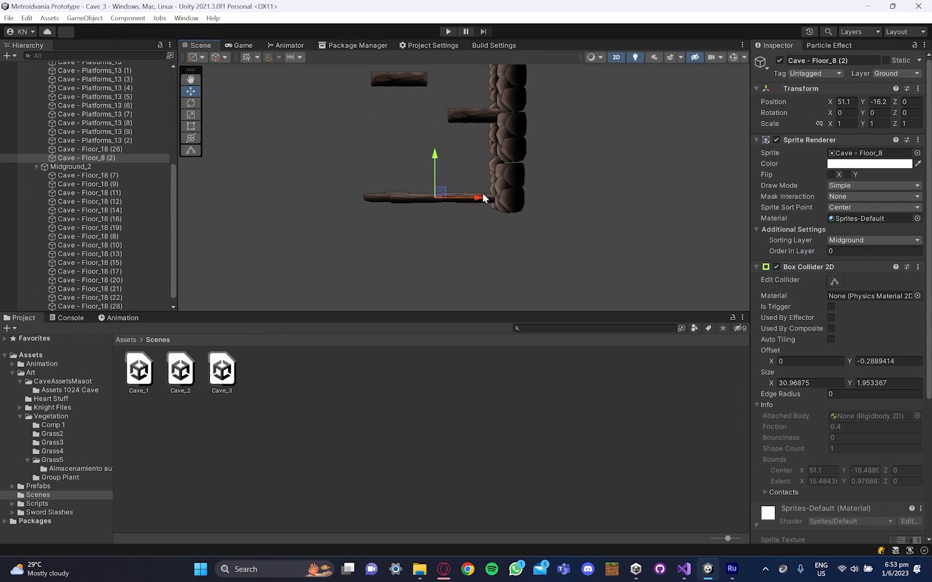
Step: Nudge the Cave - Floor_8 piece slightly east and delete the rock piece just above the east wall's base
left_click_drag(483, 195, 490, 196)
left_click(510, 168)
key("Delete")
Step: Set the Order in Layer of the piece at the east wall's base to 1
scroll(497, 170, "down", 5)
middle_click_drag(498, 171, 582, 270)
scroll(474, 270, "up", 5)
left_click(626, 246)
left_click(876, 250)
type("1")
Step: Reposition the lowest east wall pieces so they meet the floor, and save the scene
middle_click_drag(674, 272, 701, 274)
left_click(667, 203)
left_click_drag(665, 164, 665, 187)
left_click_drag(697, 226, 669, 207)
left_click(625, 182)
left_click_drag(672, 182, 690, 183)
key("ctrl+s")
Step: Duplicate the Cave - Floor_8 piece and line up the copies westward beneath the shaft to X -71.8, Y -18.1
left_click(603, 232)
left_click(587, 273)
key("ctrl+d")
left_click_drag(641, 273, 500, 274)
middle_click_drag(215, 266, 435, 251)
left_click_drag(436, 254, 288, 253)
key("ctrl+d")
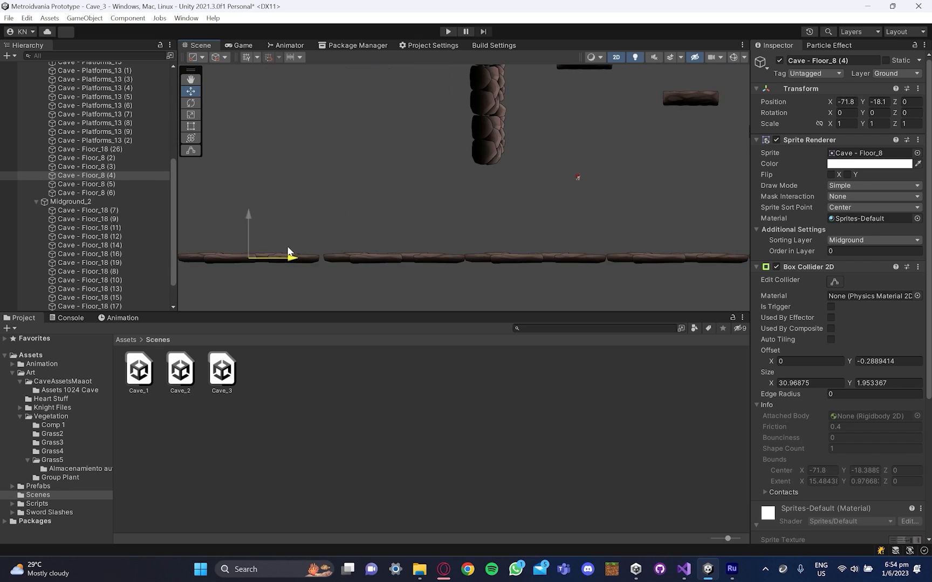
Step: Continue the floor westward with further Cave - Floor_8 copies out to X -194.3 at Y -18.1
middle_click_drag(288, 253, 530, 254)
left_click_drag(535, 258, 394, 262)
key("ctrl+d")
scroll(235, 260, "up", 3)
middle_click_drag(235, 261, 409, 236)
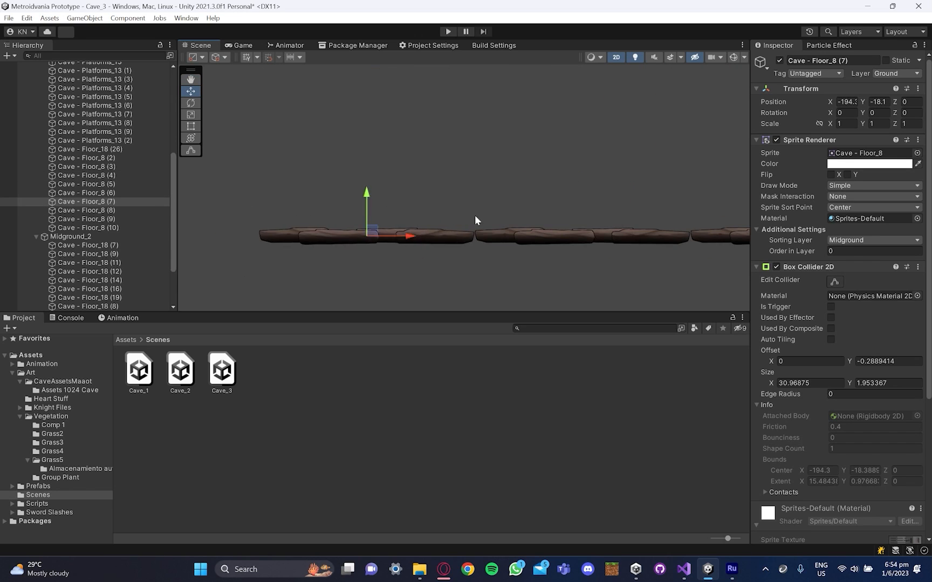
Step: Select a run of cave rock pieces, duplicate it and move the copies west to lengthen the row
scroll(409, 236, "down", 7)
left_click_drag(448, 85, 582, 250)
key("ctrl+d")
middle_click_drag(563, 108, 740, 124)
left_click_drag(740, 124, 365, 124)
left_click_drag(318, 81, 318, 123)
middle_click_drag(705, 115, 624, 126)
left_click_drag(629, 116, 605, 129)
key("ctrl+d")
left_click_drag(636, 135, 248, 135)
Step: Duplicate the pieces at the row's west end and place the copies farther west
middle_click_drag(276, 140, 404, 154)
scroll(404, 154, "up", 6)
left_click(590, 146)
key("ctrl+d")
left_click_drag(631, 150, 238, 133)
scroll(310, 149, "up", 4)
left_click(244, 182)
key("ctrl+d")
Step: Duplicate one more set of rock pieces and align it with the west end of the row
left_click(233, 147)
middle_click_drag(593, 141, 261, 128)
left_click(689, 145)
key("ctrl+d")
scroll(508, 154, "down", 6)
left_click_drag(622, 152, 268, 156)
scroll(200, 155, "up", 8)
left_click(335, 155)
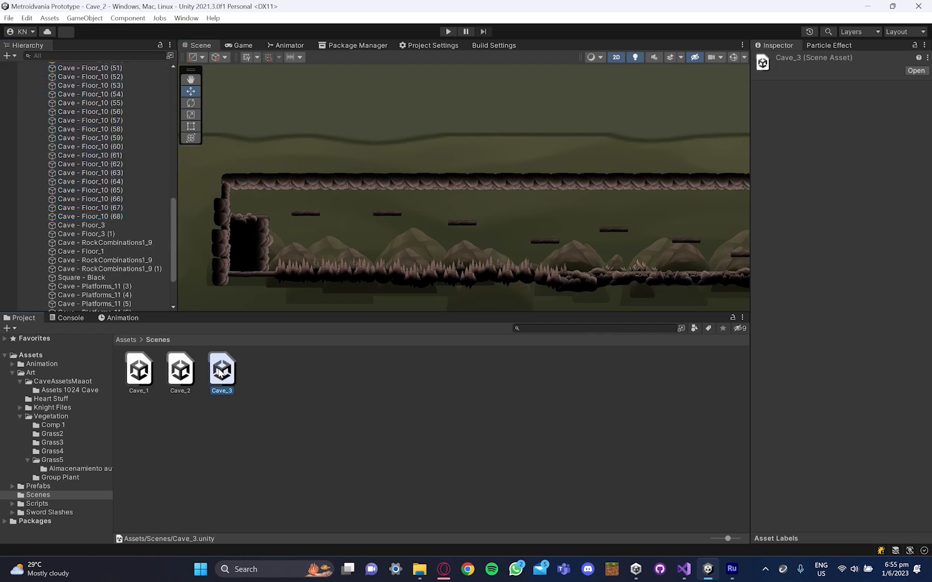
Step: Position the Cave - Floor_10 ceiling row so it joins the top of Cave_3's west wall
key("f")
scroll(645, 195, "down", 5)
left_click_drag(522, 187, 483, 122)
scroll(216, 118, "up", 7)
left_click(279, 138)
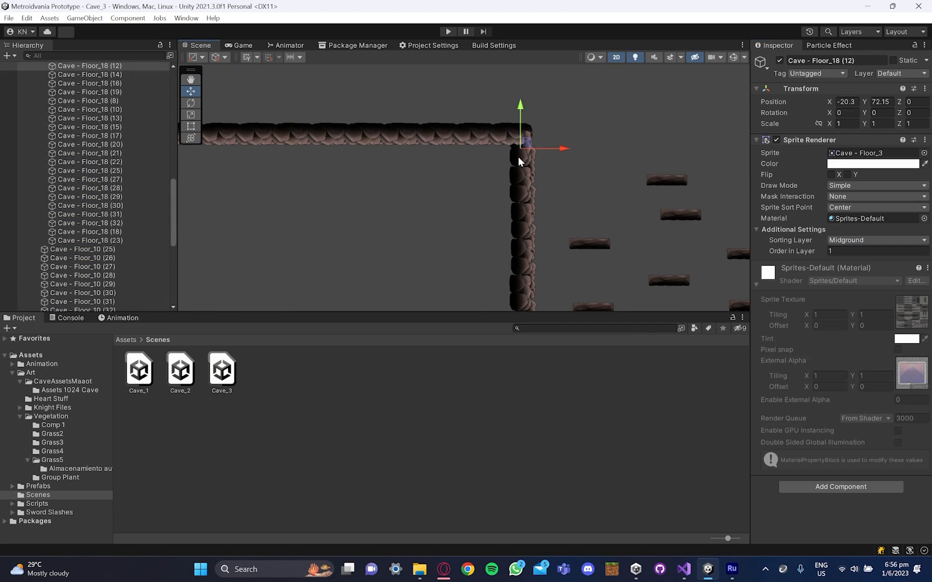
Step: Examine how the ceiling, shaft walls, platforms and floor of Cave_3 fit together
left_click(513, 140)
scroll(517, 156, "down", 9)
middle_click_drag(439, 256, 561, 158)
scroll(540, 260, "down", 10)
scroll(424, 253, "up", 4)
middle_click_drag(424, 254, 351, 256)
scroll(65, 132, "up", 15)
left_click(36, 135)
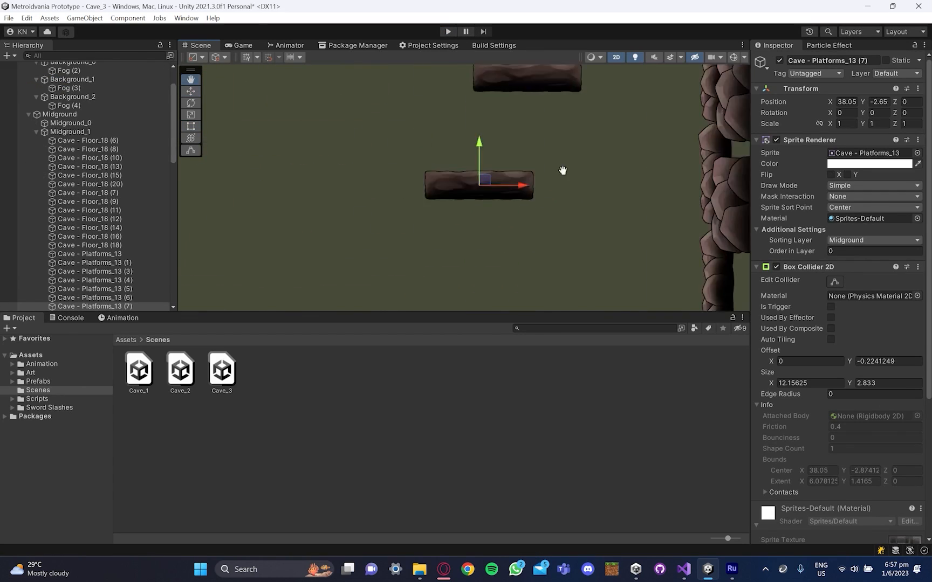
scroll(562, 170, "down", 3)
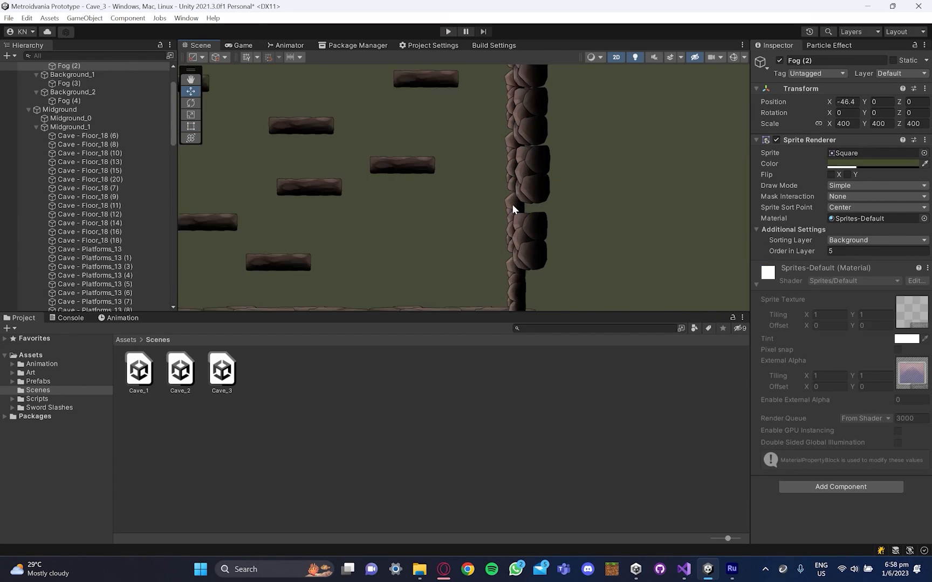
Step: Select the misaligned thick Cave - Floor_18 pieces on the lower east wall and delete them
left_click(504, 286)
left_click_drag(504, 285, 499, 189)
middle_click_drag(499, 189, 506, 259)
left_click(515, 158)
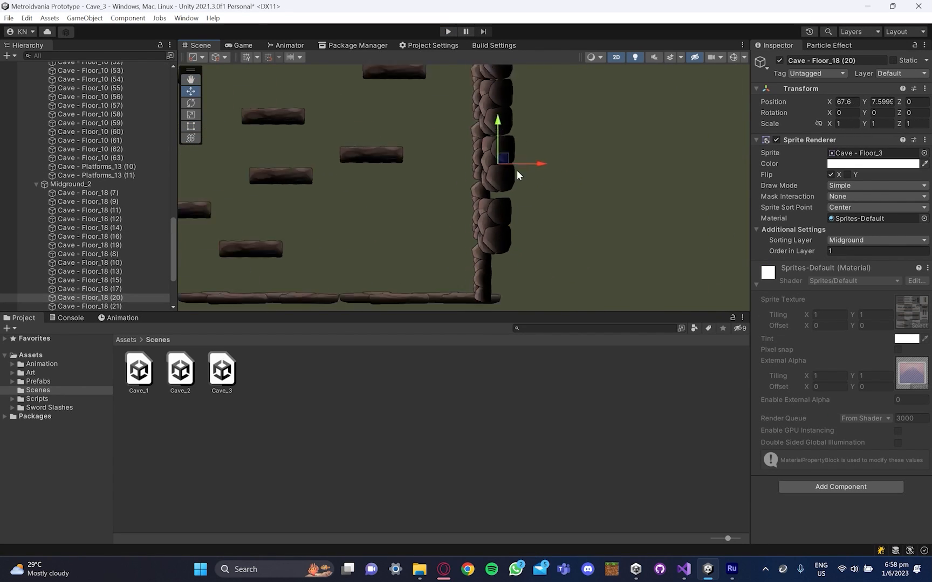
scroll(514, 161, "down", 1)
middle_click_drag(512, 140, 512, 226)
left_click(514, 184)
middle_click_drag(514, 184, 534, 135)
left_click(576, 212)
middle_click_drag(509, 243, 474, 172)
left_click(483, 283, "shift")
key("Delete")
Step: Duplicate a thick east wall piece, place the copy lower at X 66.6, Y -6.35 to close the gap, and save
left_click(496, 127)
left_click(489, 168)
key("ctrl+d")
left_click_drag(488, 146, 491, 258)
middle_click_drag(494, 258, 505, 139)
left_click_drag(505, 140, 507, 169)
key("ctrl+s")
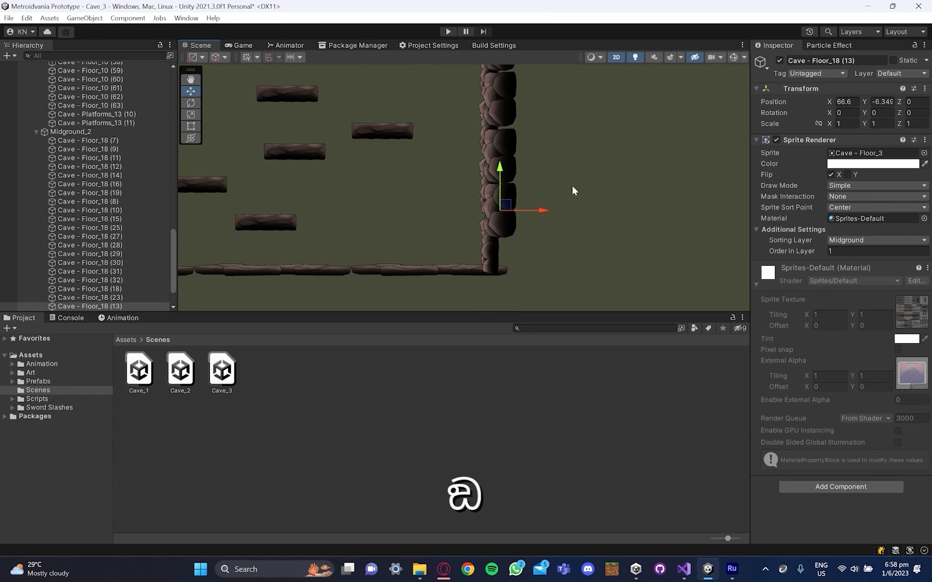
Step: Play-test the scene by walking the knight left and right on the shaft's platforms, and stop the game
middle_click_drag(390, 155, 526, 198)
middle_click_drag(547, 164, 533, 225)
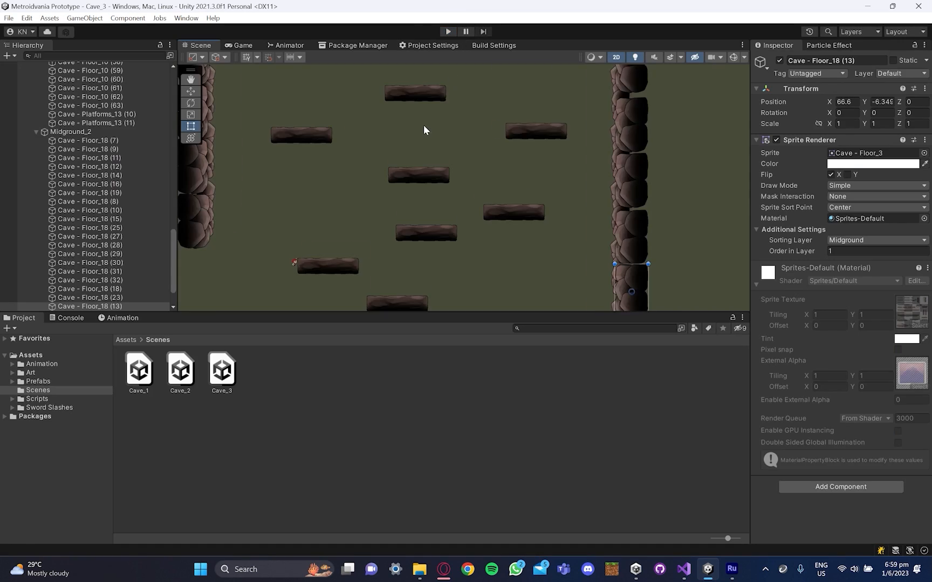
left_click(698, 181)
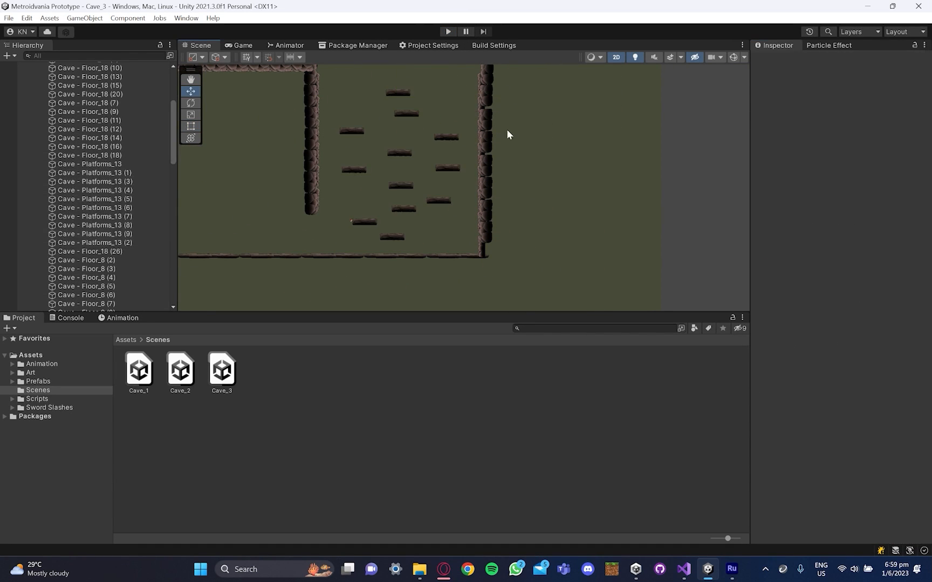
left_click(449, 30)
key("a")
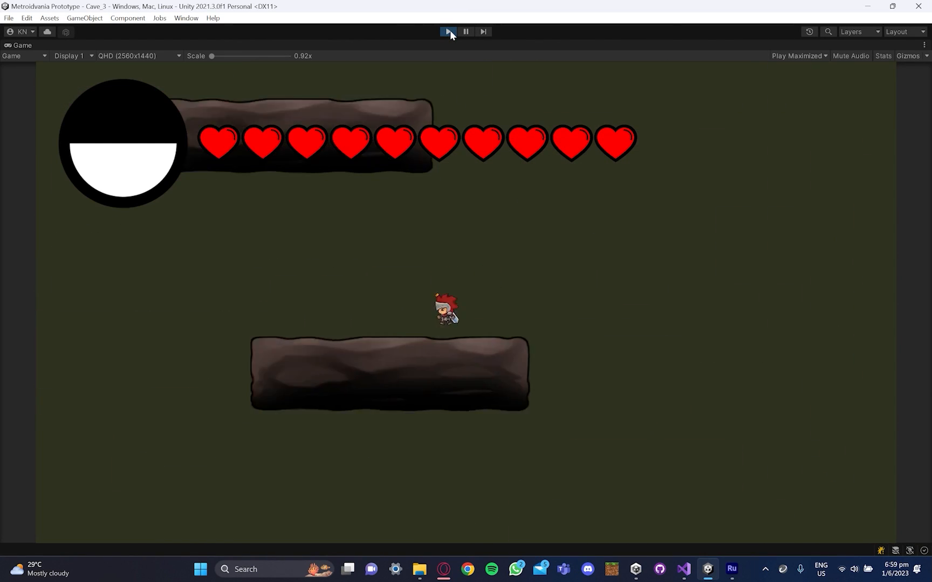
key("d")
key("a")
key("d")
left_click(449, 31)
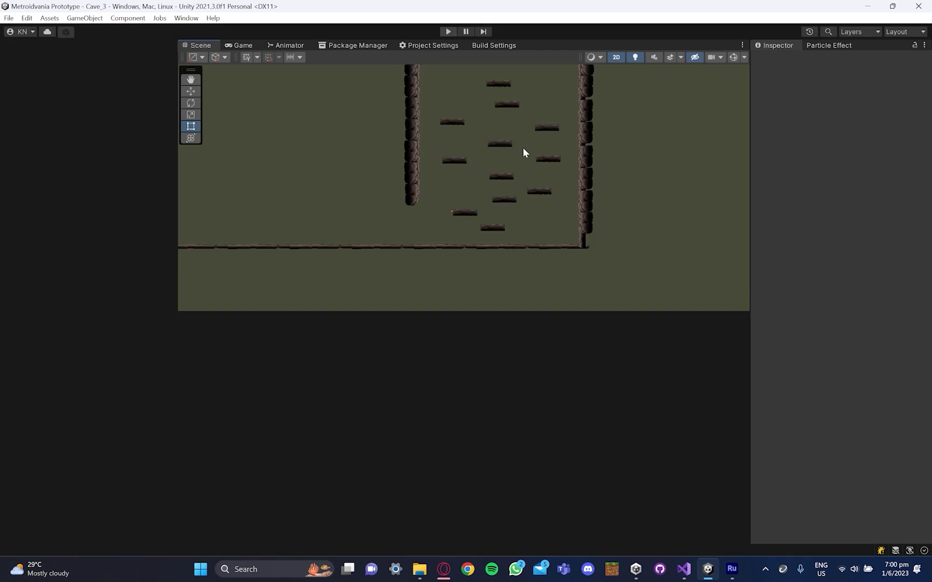
Step: Duplicate a section of the Cave - Floor_10 ceiling and move the copies east toward the top of the east wall
key("ctrl+d")
key("w")
left_click_drag(398, 118, 593, 118)
left_click(507, 116)
scroll(568, 94, "up", 3)
middle_click_drag(568, 93, 318, 108)
left_click_drag(287, 96, 381, 196)
key("ctrl+d")
left_click_drag(414, 147, 659, 153)
left_click_drag(583, 149, 586, 149)
left_click(631, 149)
scroll(92, 183, "up", 5)
Step: Duplicate a ceiling piece near the shaft's top and offset the copy east to continue the row
left_click(89, 71, "shift")
scroll(445, 199, "down", 7)
middle_click_drag(413, 205, 476, 187)
scroll(469, 184, "up", 5)
left_click(382, 137)
middle_click_drag(710, 129, 454, 144)
left_click(456, 141)
key("ctrl+d")
left_click_drag(497, 145, 542, 145)
Step: Fill out the east ceiling section with more duplicated pieces, delete the surplus copy, and save the scene
left_click(448, 185)
scroll(457, 192, "up", 6)
key("ctrl+d")
left_click_drag(474, 175, 398, 174)
key("ctrl+d")
scroll(410, 173, "up", 3)
key("ctrl+d")
left_click_drag(516, 163, 749, 181)
key("Delete")
key("ctrl+s")
Step: Move the player to the opening in the shaft's ceiling and briefly play-test the scene from there
scroll(500, 196, "down", 3)
middle_click_drag(499, 211, 517, 81)
scroll(54, 179, "up", 15)
left_click(38, 179)
left_click(54, 83)
middle_click_drag(475, 183, 358, 204)
left_click_drag(321, 261, 397, 132)
left_click(447, 31)
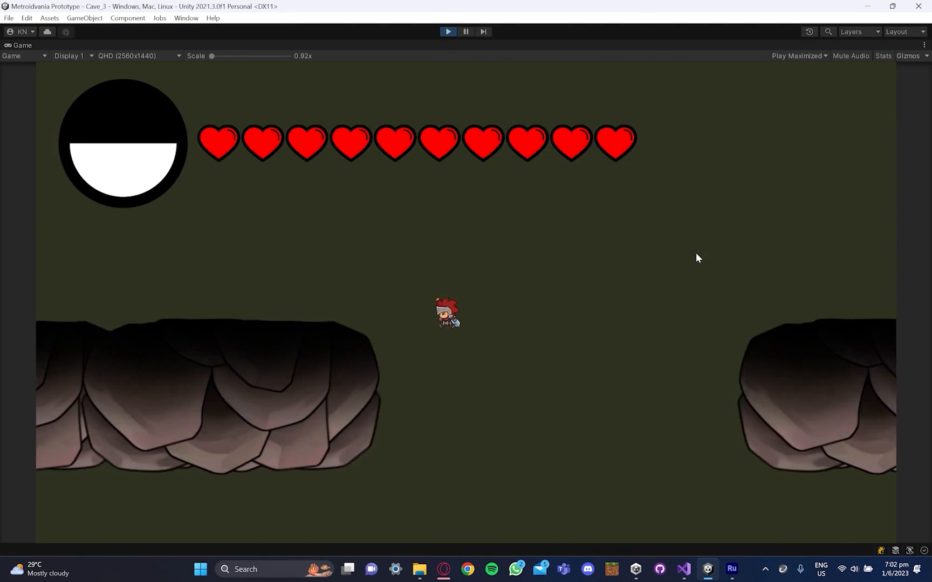
left_click(448, 32)
Step: Duplicate the Cave - Floor_8 piece twice to extend the floor east of the east wall to X 114.75, Y -18.1
left_click(371, 214)
key("ctrl+d")
left_click_drag(422, 212, 515, 213)
scroll(515, 212, "up", 3)
key("ctrl+d")
left_click_drag(350, 237, 499, 248)
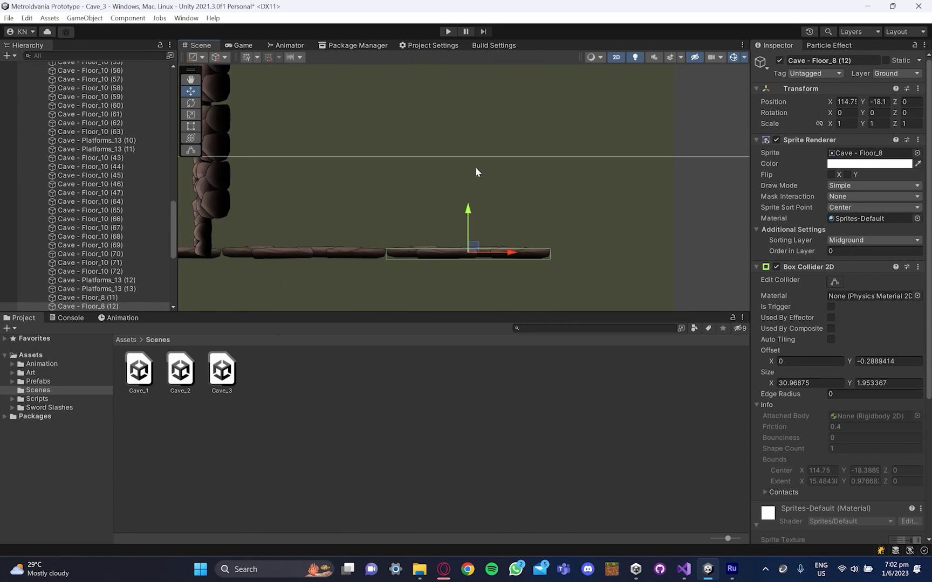
Step: Build the end wall and low ceiling of the east passage from Cave - Floor_18 and Cave - Floor_10 pieces
scroll(499, 251, "down", 5)
left_click(13, 373)
left_click(70, 390)
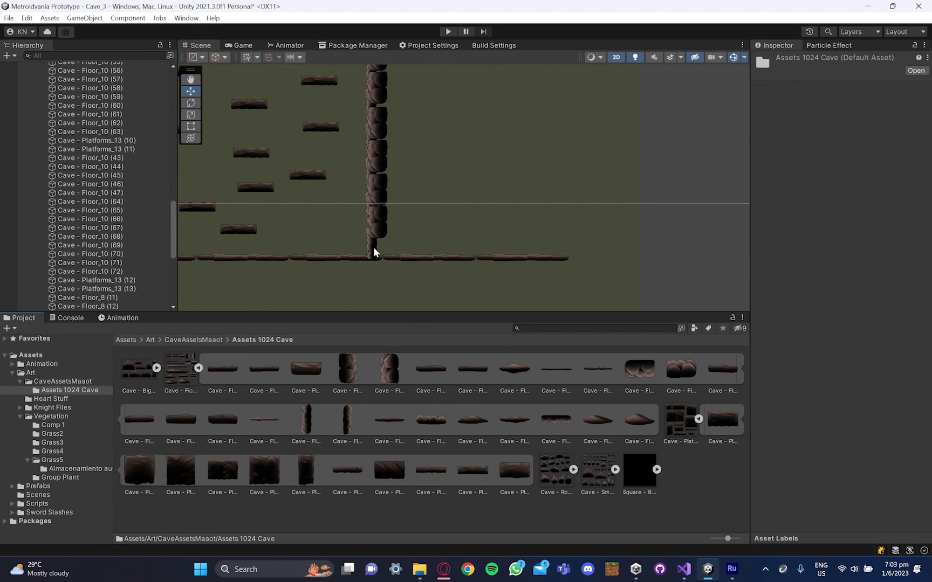
left_click(374, 253)
scroll(377, 249, "up", 4)
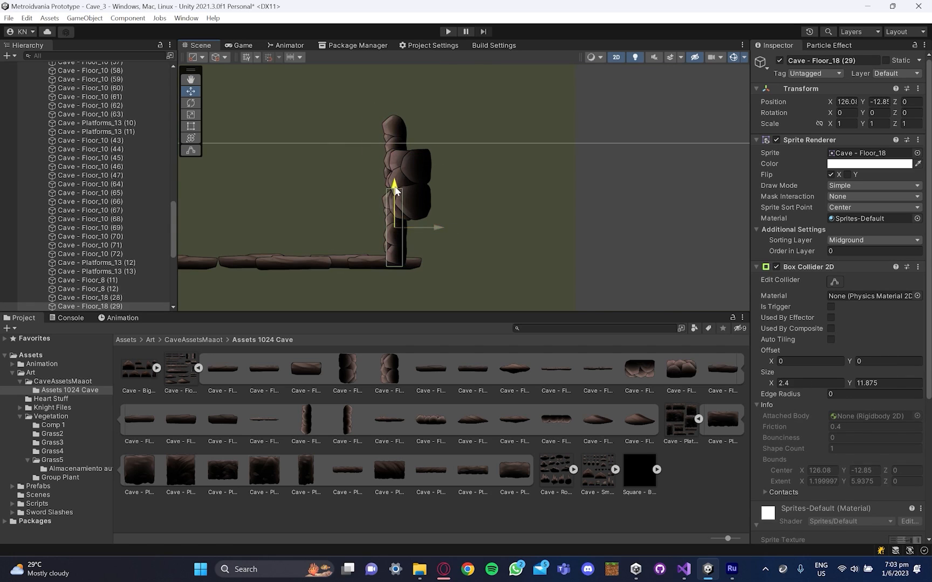
left_click_drag(396, 191, 405, 233)
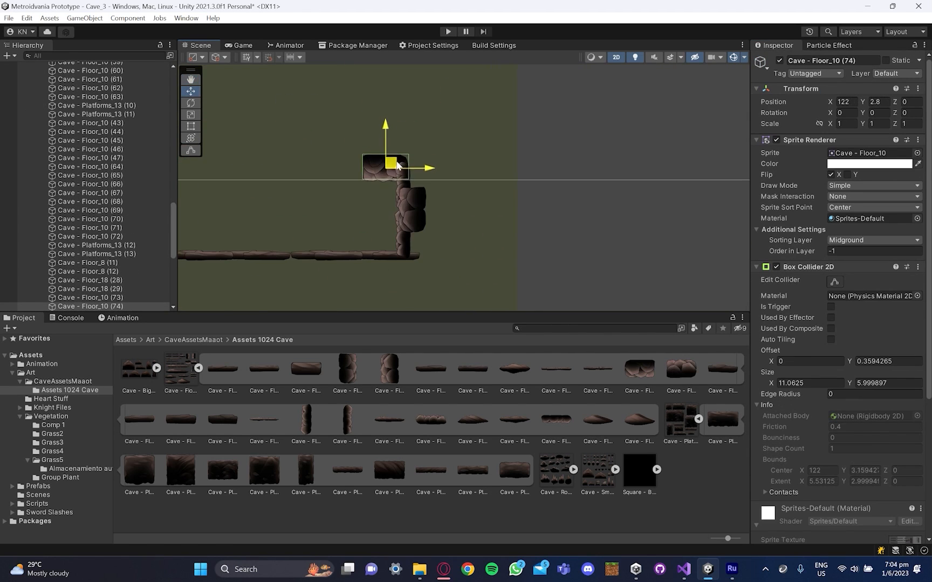
left_click_drag(459, 208, 356, 203)
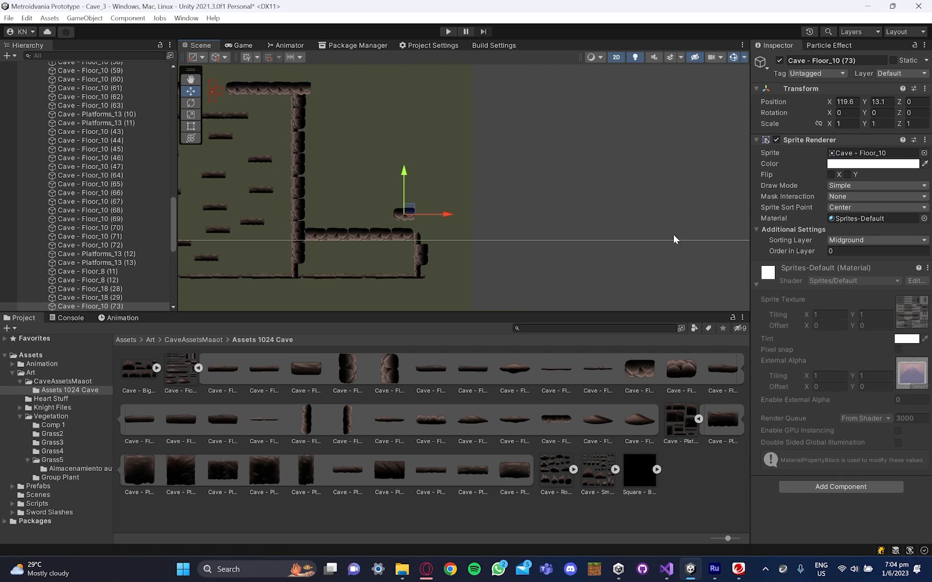
Step: Undo the last three changes to the Cave - Floor_10 piece at the east passage's upper corner
scroll(461, 141, "up", 3)
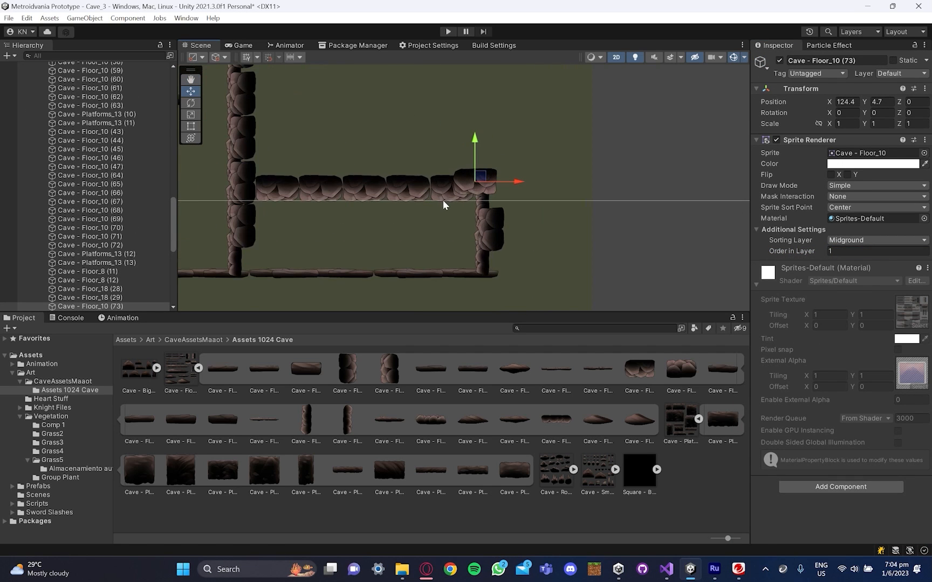
key("ctrl+z")
key("ctrl+z")
key("ctrl+z")
Step: Raise the pieces at the east passage's upper corner slightly, and duplicate the pieces selected there
left_click_drag(500, 175, 500, 162)
left_click(493, 178)
mouse_move(499, 165)
left_mouse_down()
mouse_move(500, 131)
mouse_move(499, 165)
left_mouse_up()
left_click(505, 188)
left_click_drag(575, 218, 467, 183)
key("ctrl+d")
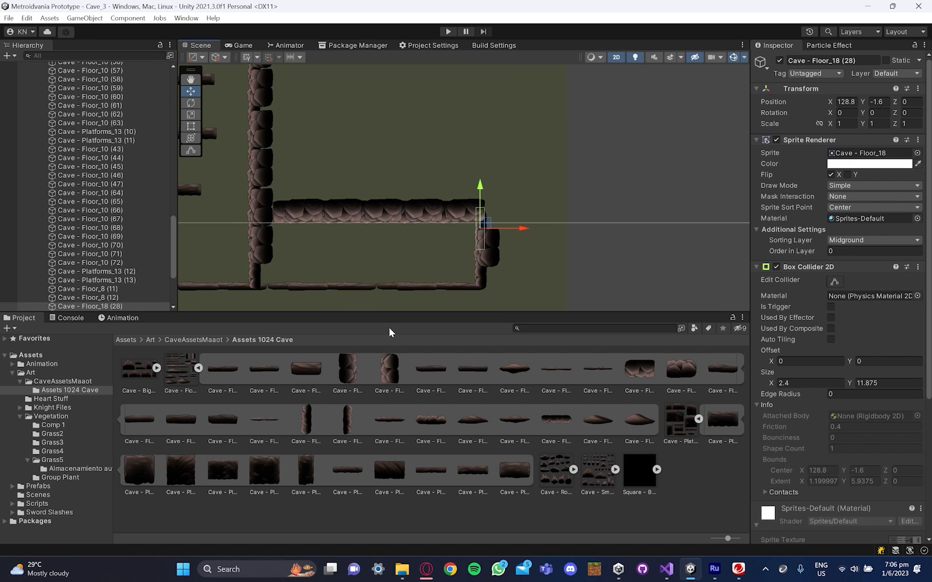
Step: Add a Square - Black sprite just east of the passage's end wall and put it on the Midground sorting layer
left_click_drag(640, 469, 610, 233)
left_click_drag(81, 307, 81, 284)
left_click_drag(647, 233, 561, 250)
left_click(873, 240)
left_click(857, 276)
Step: Fill the area behind the end wall and above the east passage's ceiling with duplicated Square - Black pieces
left_click(538, 236)
left_click(538, 236)
left_click_drag(513, 196, 513, 225)
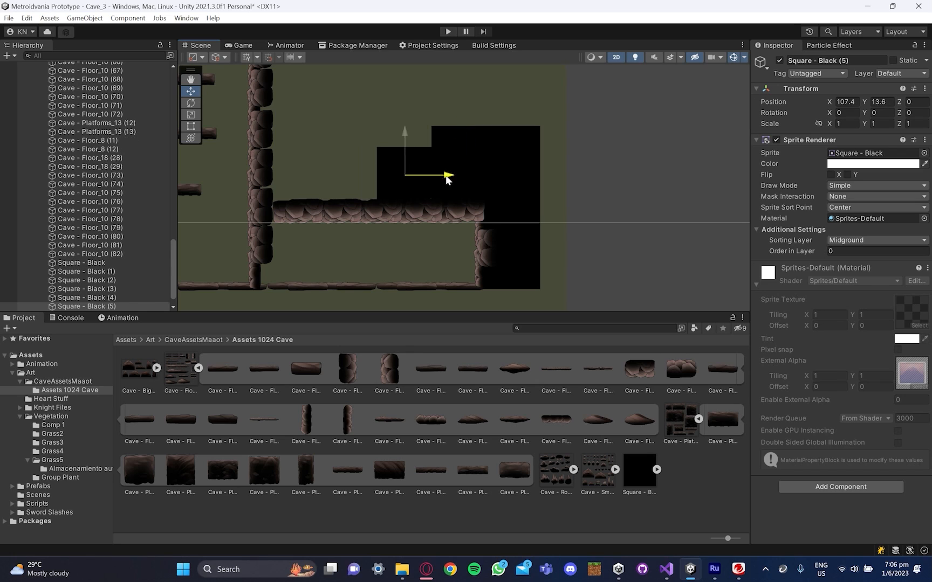
left_click_drag(328, 172, 418, 172)
left_click(322, 215)
left_click(261, 207)
scroll(278, 209, "up", 6)
left_click(283, 218)
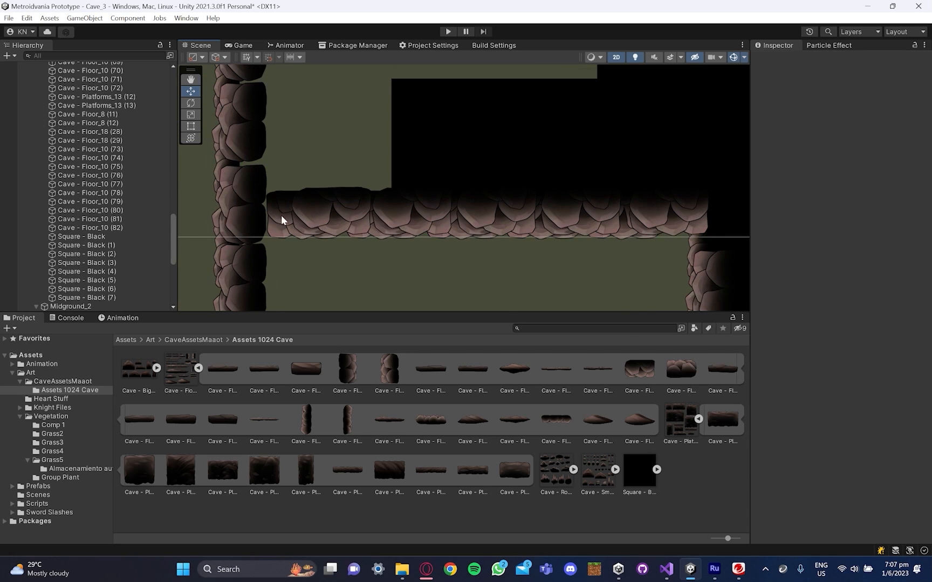
middle_click_drag(283, 218, 308, 154)
left_click(364, 156)
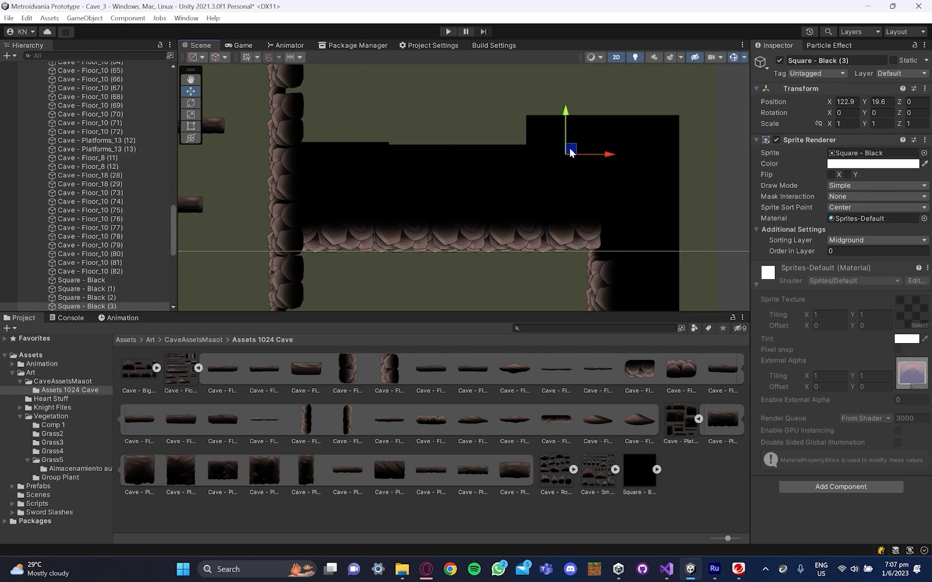
left_click_drag(591, 155, 470, 162)
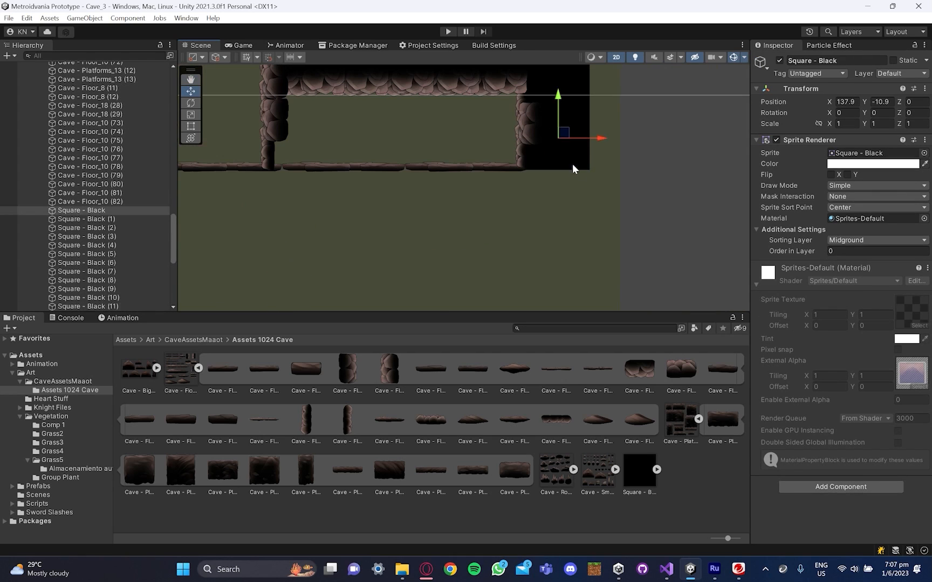
Step: Place a Square - Black duplicate below the passage floor at X 107.03, Y -26.65, stretched to an X scale of 4.8615
left_click_drag(601, 201, 501, 204)
key("w")
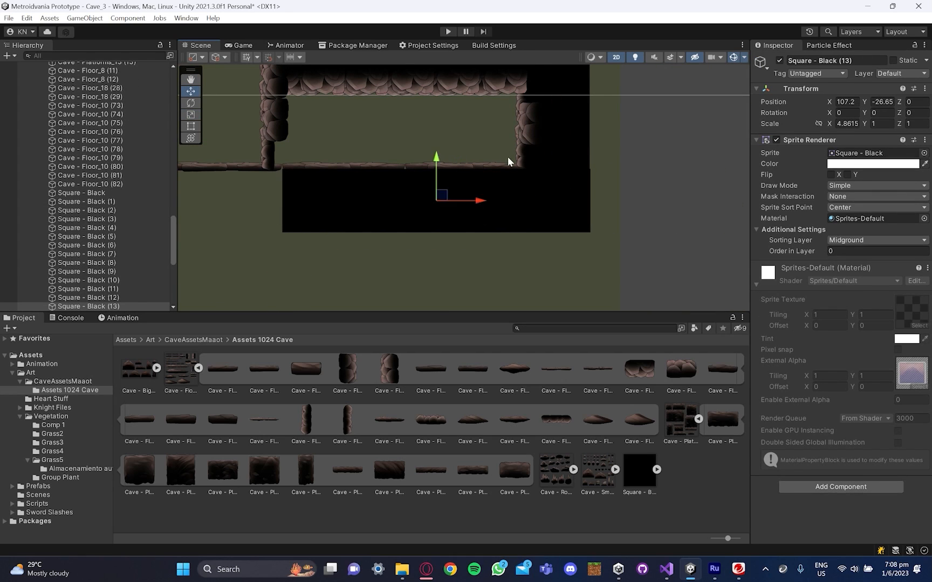
scroll(589, 184, "up", 9)
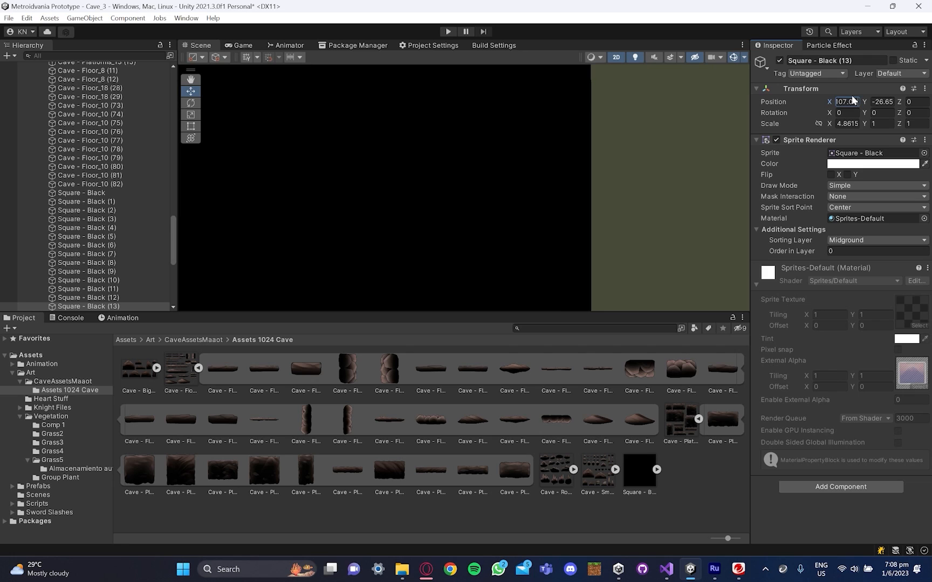
scroll(331, 157, "up", 5)
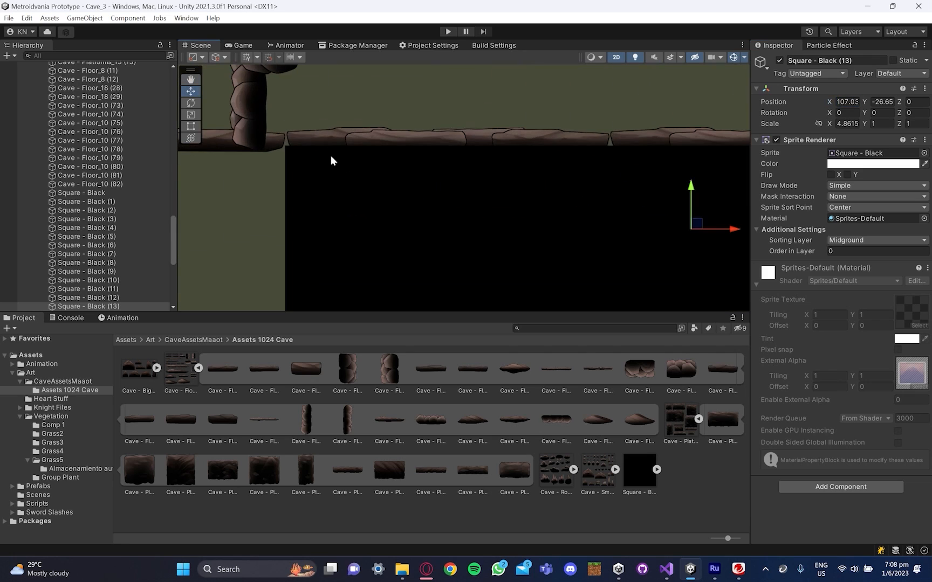
Step: Place a Cave - RockCombinations1_5 sprite in Midground_2 at the foot of the east wall, on the Midground sorting layer with order 1
left_click(198, 368)
left_click(239, 367)
left_click(281, 367)
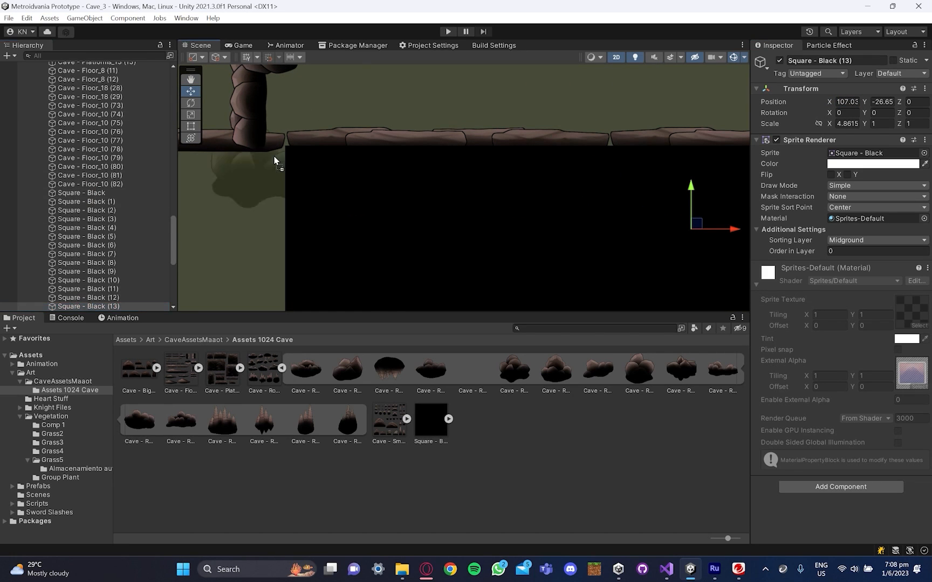
scroll(256, 206, "down", 8)
left_click(877, 240)
left_click(857, 275)
left_click(818, 254)
type("1")
left_click_drag(105, 291, 86, 307)
left_click_drag(334, 228, 303, 228)
Step: Try widening the black strip below the passage floor to an X scale of 5.3477, and delete the strip
left_click_drag(649, 207, 655, 207)
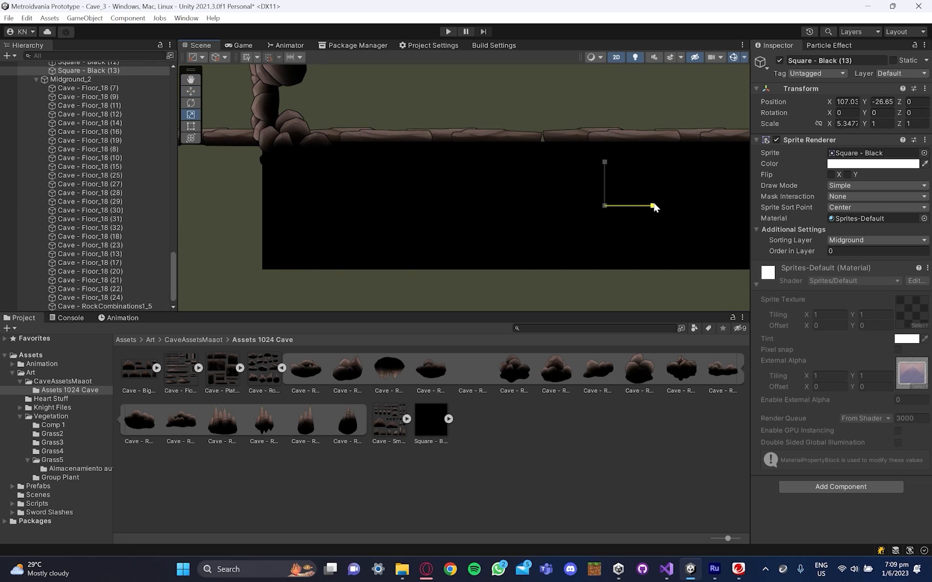
middle_click_drag(654, 207, 578, 182)
left_click_drag(529, 136, 527, 163)
key("w")
key("Delete")
Step: Duplicate the rock combination along the floor, with copies on the east passage floor and farther west
key("ctrl+d")
left_click_drag(328, 223, 603, 224)
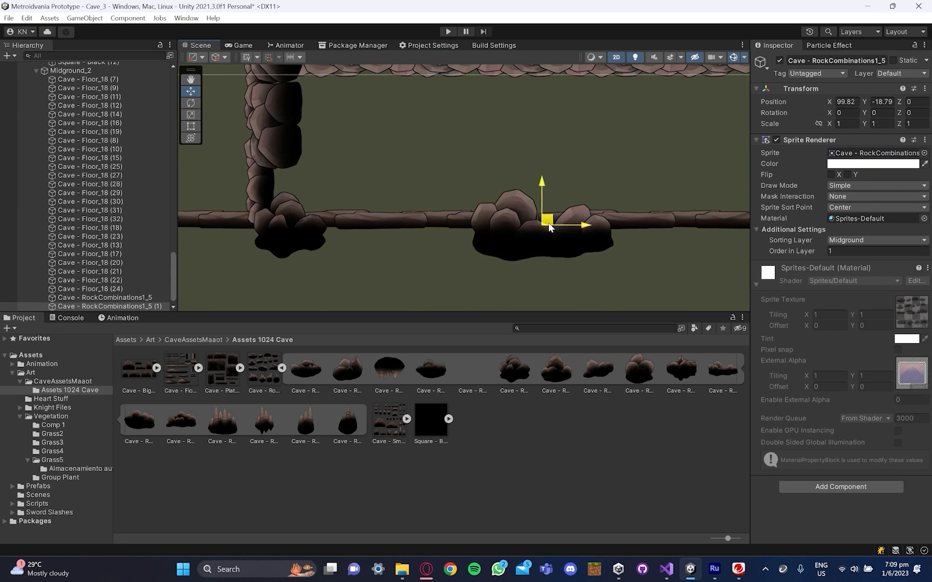
middle_click_drag(603, 223, 676, 218)
left_click_drag(676, 218, 599, 224)
key("ctrl+d")
left_click_drag(561, 215, 604, 215)
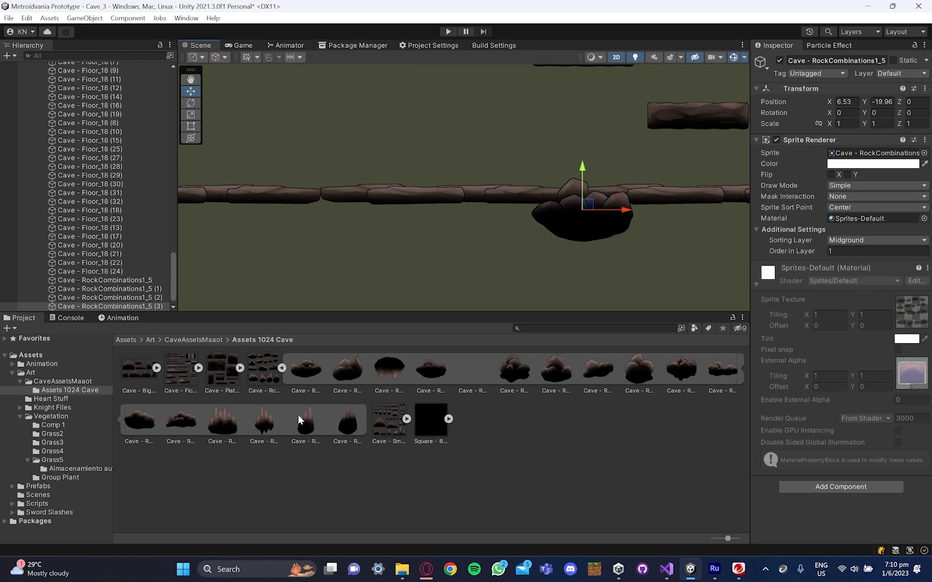
Step: Give the westmost floor rock another rock sprite at uniform scale 0.5, and duplicate it west to X -25.71, Y -18.92
left_click_drag(181, 420, 874, 153)
left_click(818, 123)
left_click(835, 124)
type("0.5")
left_click_drag(607, 197, 601, 187)
key("ctrl+d")
left_click_drag(601, 194, 331, 196)
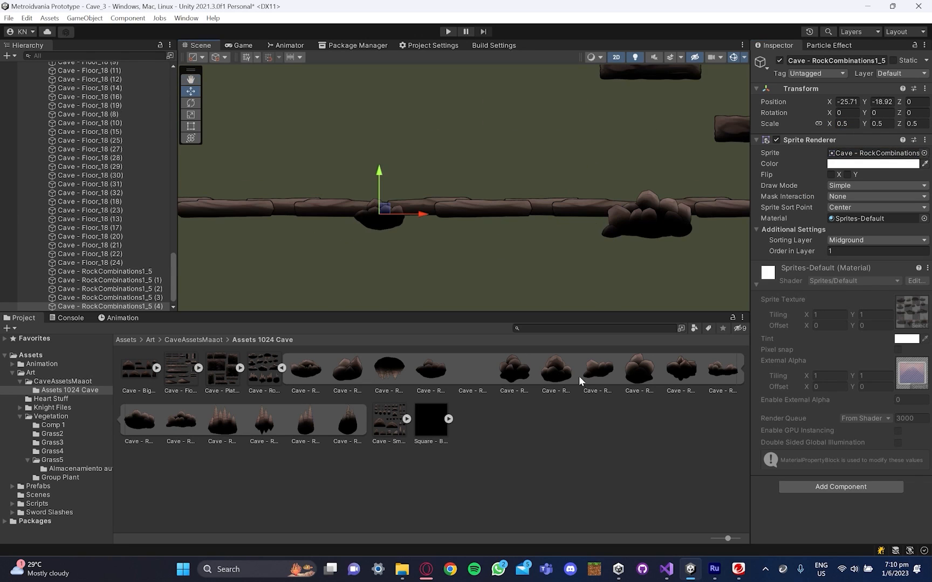
Step: Extend the row of floor rocks west with duplicated copies, assigning different rock sprites
left_click_drag(556, 369, 874, 154)
middle_click_drag(378, 229, 740, 229)
scroll(539, 216, "down", 3)
key("ctrl+d")
left_click_drag(526, 167, 401, 168)
left_click_drag(306, 369, 873, 154)
key("ctrl+d")
left_click_drag(453, 179, 326, 196)
Step: Vary the sprites of the next rocks along the west floor and add another copy farther west
left_click_drag(305, 419, 874, 152)
middle_click_drag(377, 227, 439, 227)
key("ctrl+d")
left_click_drag(365, 184, 227, 187)
middle_click_drag(270, 216, 469, 215)
scroll(378, 152, "up", 2)
left_click_drag(597, 369, 874, 152)
left_click_drag(264, 423, 873, 153)
Step: Place the last rock copy near the far west wall at X -179.3, Y -18.4 with another rock sprite, and save the scene
scroll(615, 226, "down", 4)
left_click_drag(412, 175, 412, 177)
key("ctrl+d")
key("ctrl+s")
left_click_drag(488, 213, 388, 217)
left_click_drag(722, 369, 849, 160)
scroll(372, 221, "down", 6)
middle_click_drag(587, 161, 524, 173)
left_click(281, 367)
left_click(239, 367)
scroll(73, 260, "down", 1)
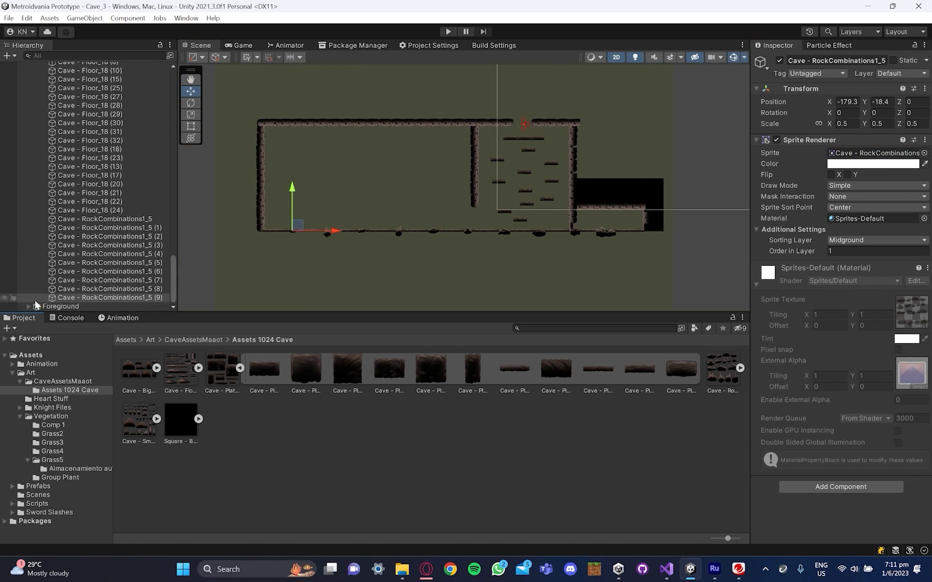
Step: Duplicate the two lowest pieces of the shaft's west wall and move the copies down to extend the wall
scroll(73, 260, "up", 10)
left_click(36, 170)
scroll(474, 215, "up", 6)
left_click_drag(442, 178, 488, 142)
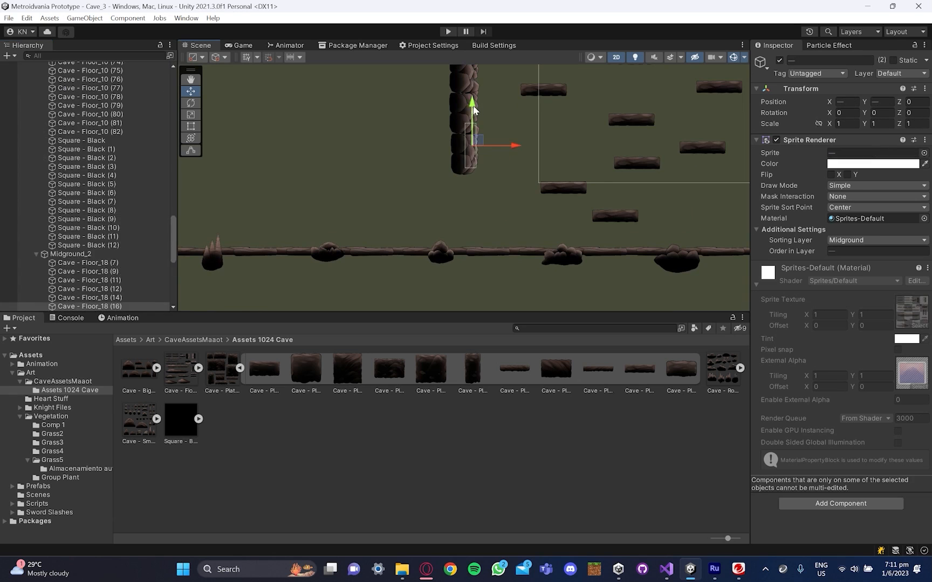
key("ctrl+d")
left_click_drag(473, 107, 473, 150)
Step: Delete the upper pieces of the west chamber's far wall, sparing one of the initially selected pieces
scroll(433, 115, "down", 2)
middle_click_drag(563, 78, 598, 149)
scroll(528, 190, "down", 3)
left_click_drag(237, 81, 270, 165)
key("Delete")
key("ctrl+z")
left_click(259, 96, "ctrl")
key("Delete")
Step: Lower the west chamber's ceiling pieces to meet the shortened far wall, and save the scene
left_click_drag(225, 71, 519, 103)
left_click_drag(316, 73, 317, 151)
left_click(523, 92)
left_click_drag(524, 72, 525, 151)
scroll(523, 94, "up", 2)
left_click(437, 79)
scroll(559, 174, "down", 6)
key("ctrl+s")
middle_click_drag(451, 219, 463, 195)
Step: Move Fog (2), Fog (3) and Fog (4) together west to about X -22 so they cover the whole cave
scroll(86, 183, "up", 15)
left_click(28, 144)
left_click(36, 127)
left_click(36, 145)
left_click(69, 118)
left_click(69, 136, "ctrl")
left_click(69, 154, "ctrl")
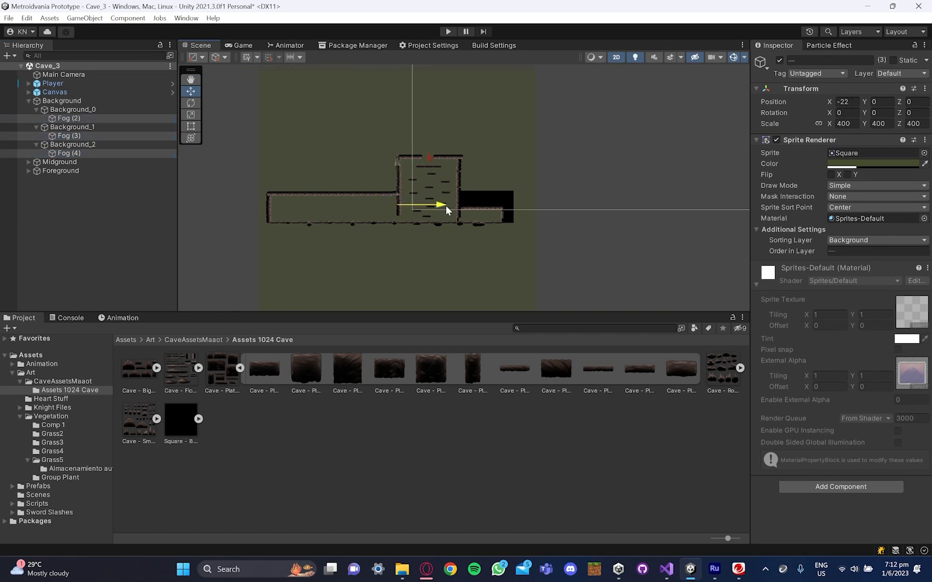
left_click(582, 232)
Step: Add the Cave - Platforms_3 sprite under Background_2 and enter a scale of 300
scroll(489, 210, "up", 8)
left_click_drag(347, 368, 73, 146)
left_click(829, 124)
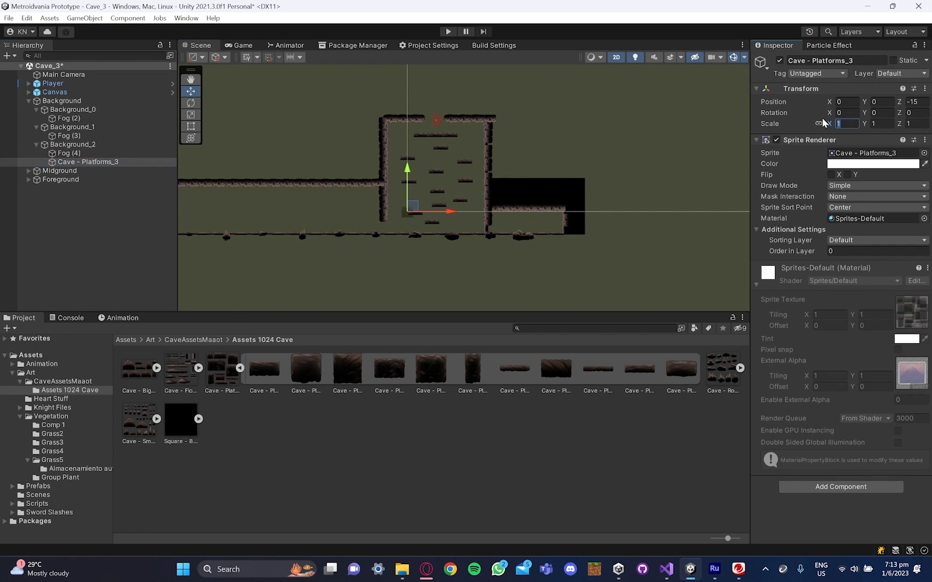
type("300")
scroll(534, 180, "down", 10)
key("BackSpace")
scroll(565, 181, "up", 5)
Step: Swap the background platform's sprite for the next platform sprite, set its scale to 25 and shift it slightly west
left_click_drag(389, 368, 868, 153)
left_click(845, 123)
type("25")
left_click_drag(473, 203, 459, 202)
Step: Play-test the scene to check the enlarged background behind the shaft's platforms
left_click(446, 32)
left_click(447, 32)
key("t")
left_click(447, 31)
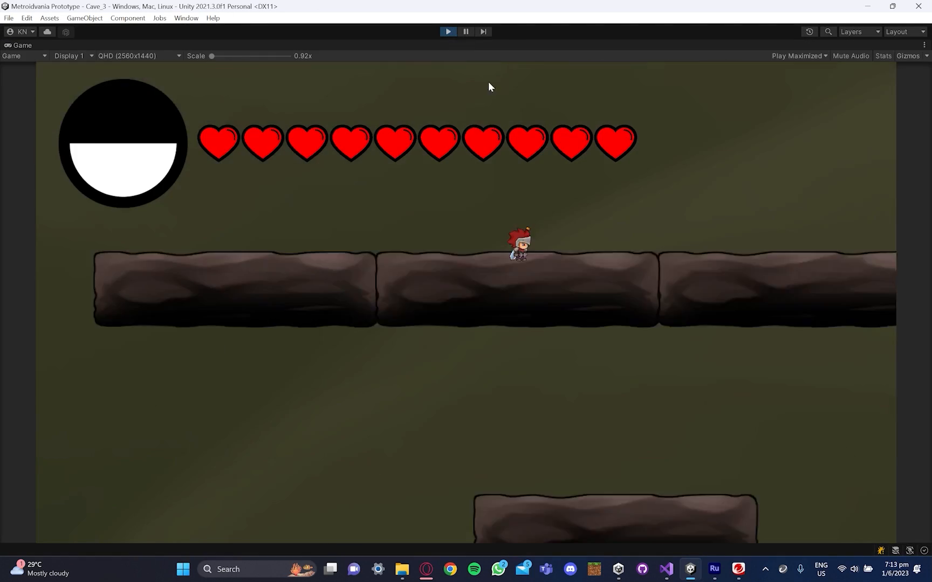
left_click(449, 32)
left_click(449, 32)
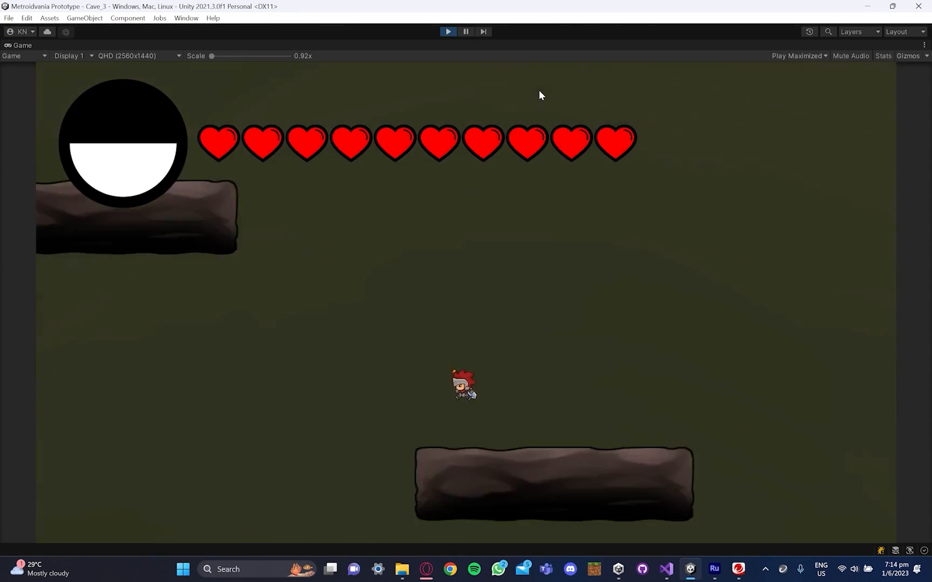
left_click(448, 31)
Step: Set the Order in Layer of all the rock combinations along the floor to 2
scroll(487, 231, "up", 8)
left_click(447, 157)
left_click(379, 152, "shift")
left_click(311, 154, "shift")
middle_click_drag(240, 156, 570, 215)
left_click(783, 250)
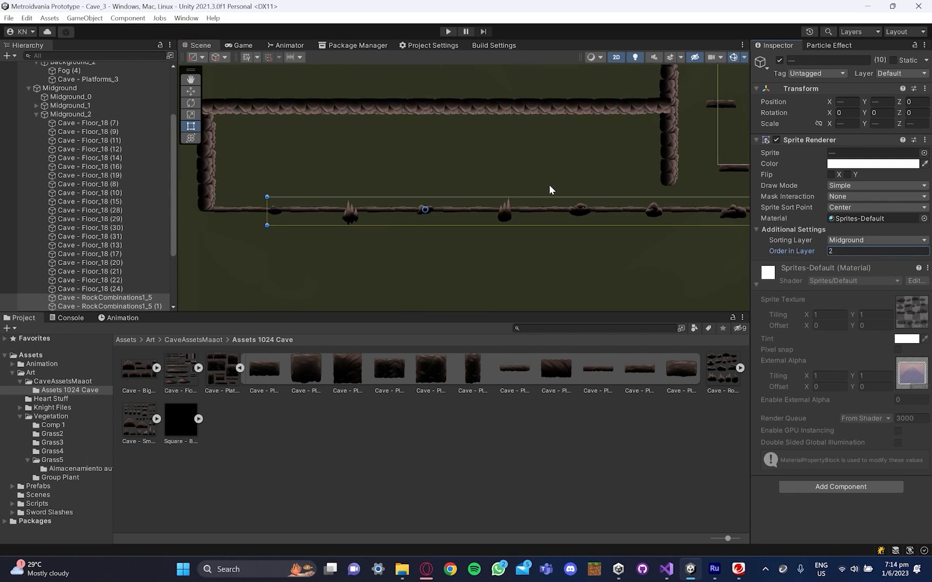
left_click(628, 231)
scroll(629, 222, "down", 4)
Step: Raise the rock piece on the east passage's end wall slightly toward the ceiling corner
scroll(701, 195, "up", 8)
left_click(583, 206)
key("w")
left_click_drag(576, 160, 576, 148)
left_click(713, 187)
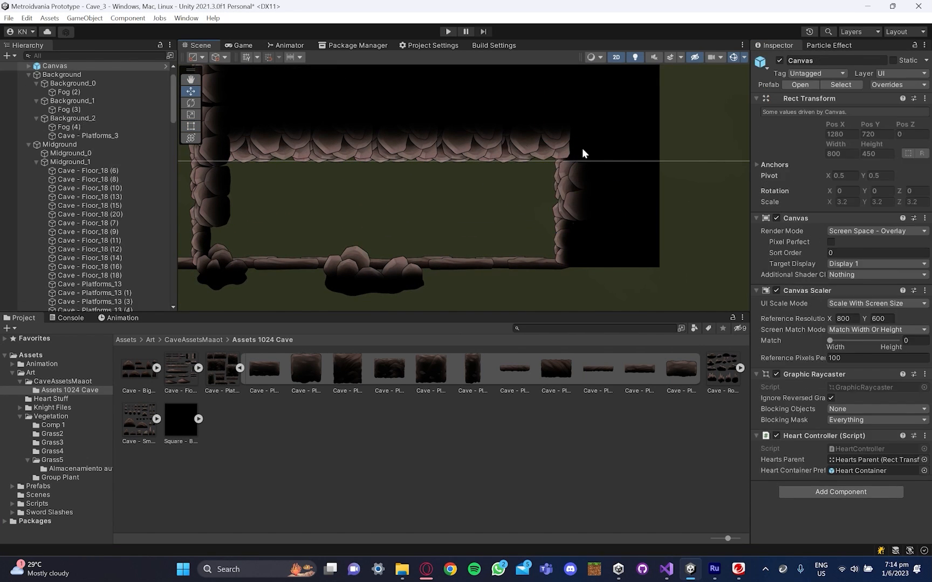
left_click(579, 132)
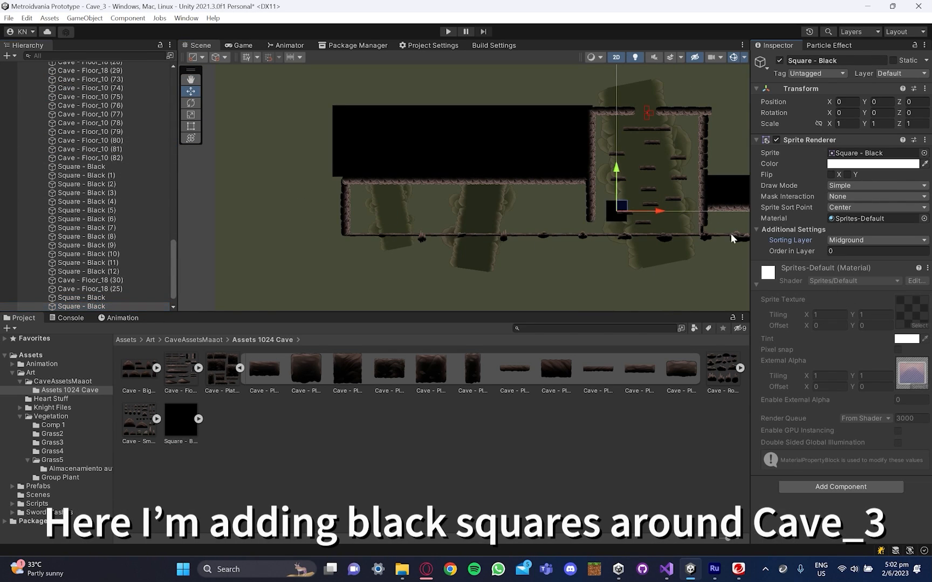
Step: Place the new Square - Black sprite outside the far west wall and stretch it vertically to cover the wall's height
left_click_drag(621, 205, 340, 174)
scroll(340, 178, "up", 4)
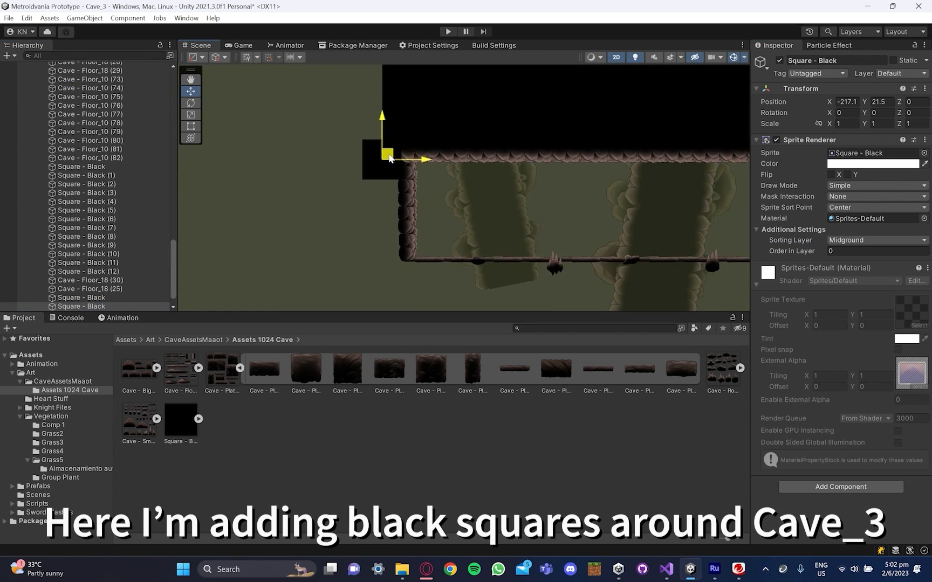
key("r")
middle_click_drag(386, 107, 449, 116)
left_click_drag(441, 123, 441, 94)
middle_click_drag(442, 167, 249, 116)
scroll(249, 116, "down", 1)
Step: Add another Square - Black sprite below the floor and stretch it under the whole cave to an X scale of 23.974
left_click_drag(183, 419, 68, 292)
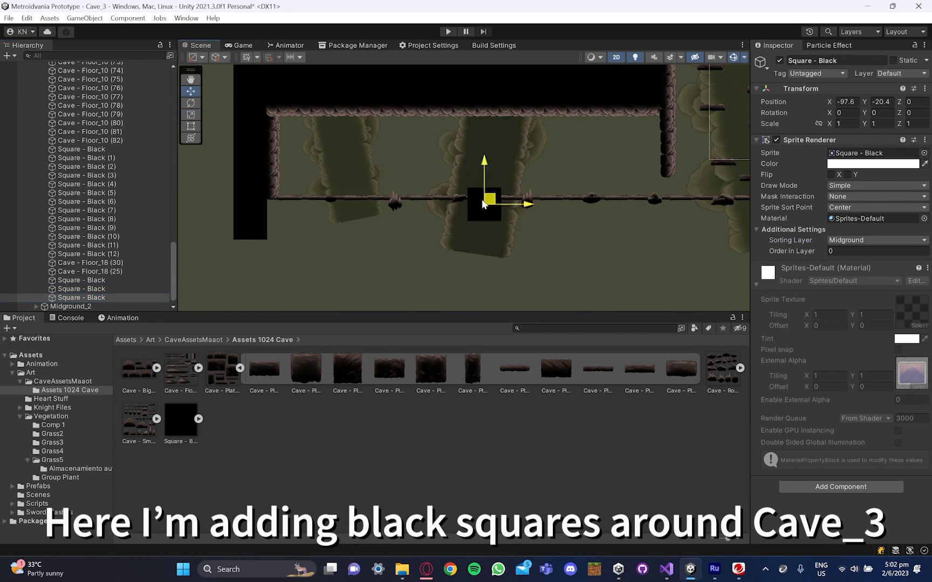
scroll(696, 218, "down", 4)
left_click_drag(696, 218, 486, 204)
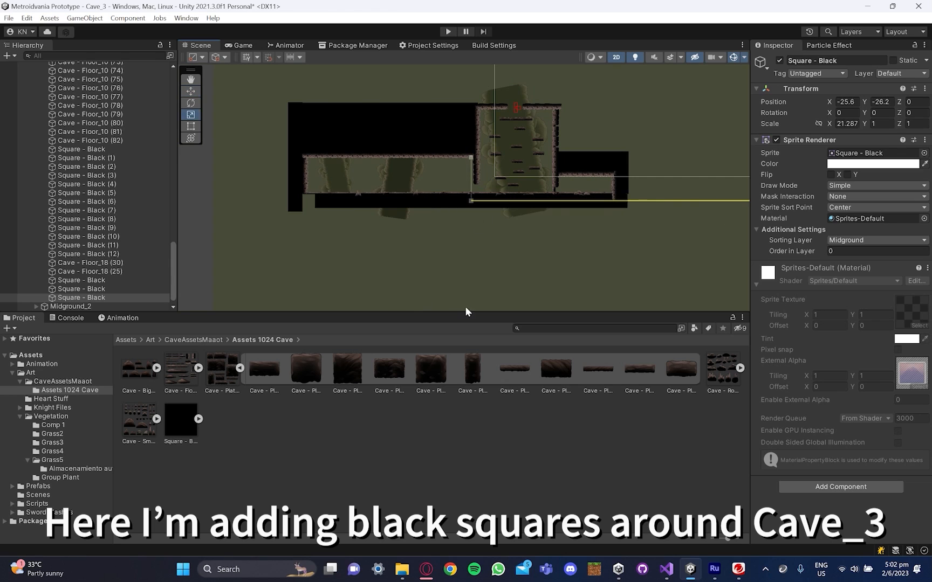
left_click_drag(462, 312, 502, 294)
scroll(571, 208, "up", 8)
Step: Align the long black strip under the cave floor vertically at Y -26.88
left_click(455, 183)
scroll(112, 224, "down", 3)
left_click(81, 289)
key("w")
left_click_drag(304, 170, 304, 173)
scroll(294, 181, "up", 4)
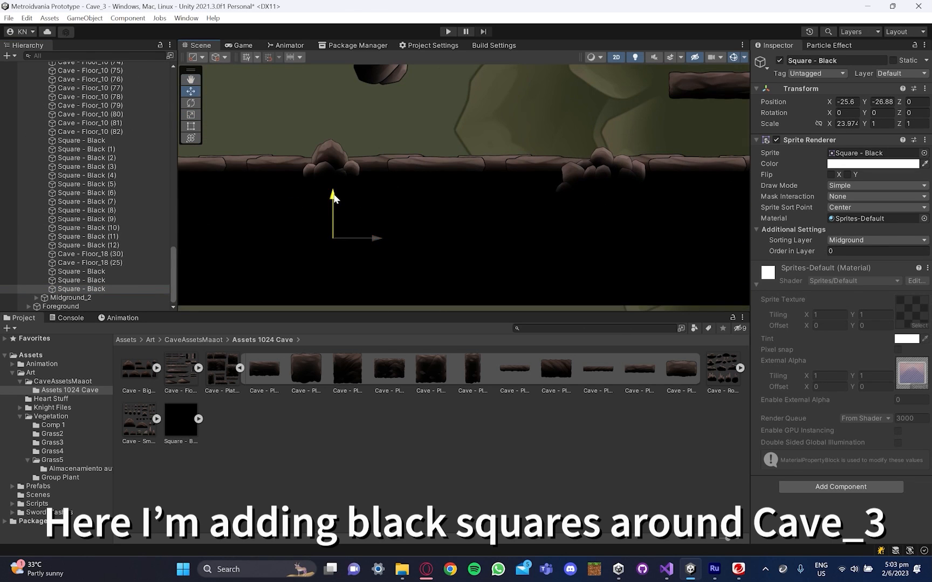
Step: Set the Order in Layer of the three newest Square - Black sprites to -1
scroll(287, 183, "down", 8)
left_click(81, 272, "shift")
middle_click_drag(287, 182, 513, 239)
scroll(512, 239, "down", 5)
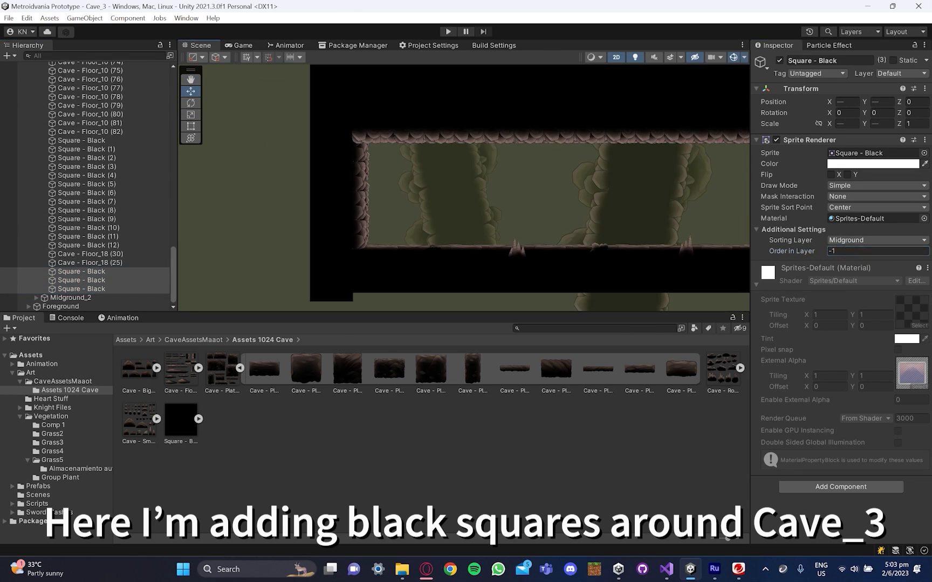
Step: Try to reposition the piece at the ceiling's west corner and undo that change
middle_click_drag(574, 198, 509, 214)
scroll(270, 166, "up", 6)
left_click(429, 152)
mouse_move(435, 149)
left_mouse_down()
mouse_move(423, 168)
mouse_move(428, 161)
left_mouse_up()
left_click(393, 172)
key("ctrl+z")
key("r")
middle_click_drag(479, 177, 406, 181)
scroll(415, 183, "down", 4)
Step: Run the game and move the Main Camera over the cave's upper west corner in the Scene view
left_click(448, 31)
left_click(196, 45)
left_click(28, 144)
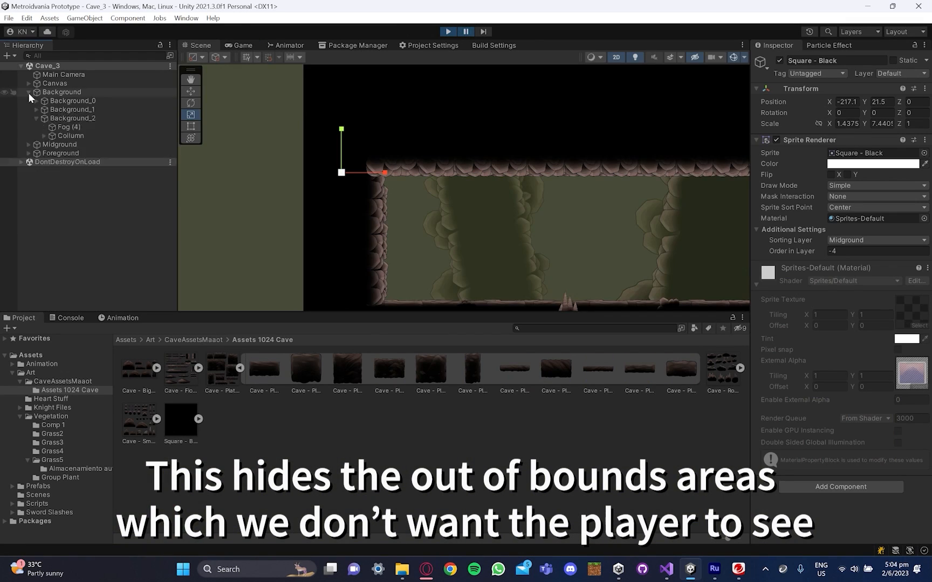
left_click(29, 92)
left_click(63, 74)
scroll(203, 124, "down", 6)
key("w")
left_click_drag(584, 81, 275, 149)
Step: Try an Order in Layer of -1 on the Cave - Floor_10 rock at the ceiling's west corner while the game runs
left_click(273, 144)
scroll(287, 149, "up", 6)
middle_click_drag(327, 140, 441, 129)
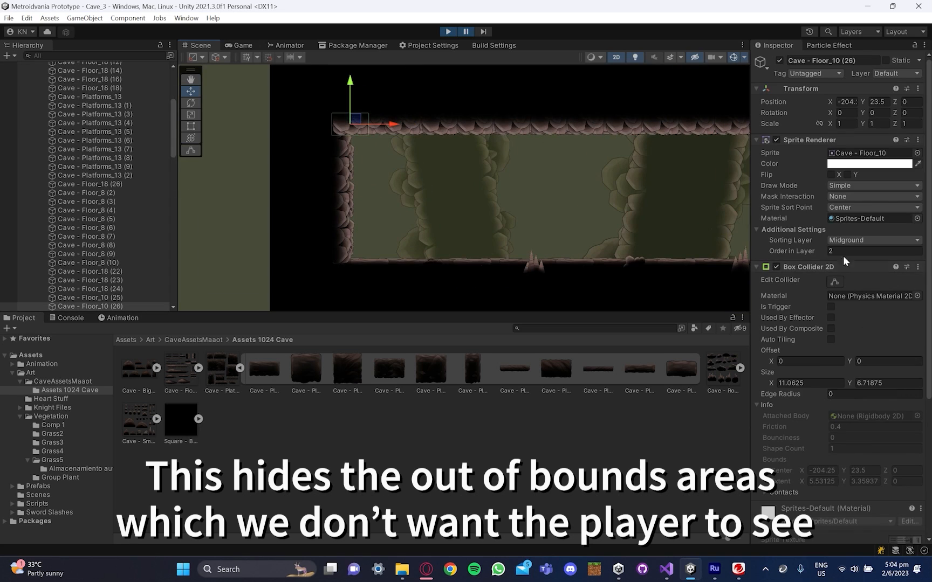
key("BackSpace")
key("ctrl+s")
scroll(354, 162, "up", 5)
left_click(425, 215)
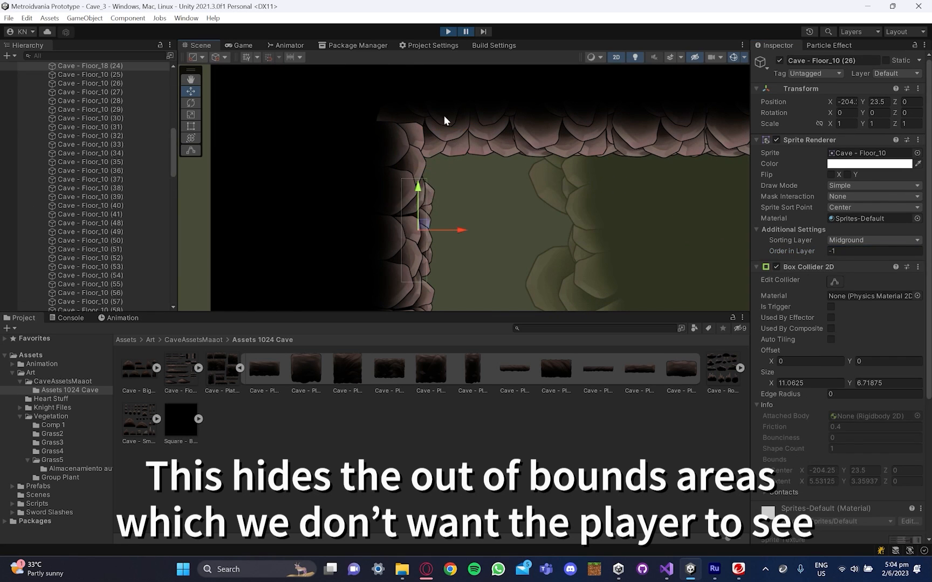
Step: Examine the cave's upper west corner in the Game view and shift the Main Camera east along the ceiling
key("ctrl+s")
left_click(485, 124)
left_click(453, 129)
left_click(243, 46)
scroll(108, 135, "up", 10)
left_click(197, 45)
left_click(108, 75)
scroll(534, 141, "down", 5)
middle_click_drag(534, 141, 431, 134)
left_click_drag(486, 178, 684, 200)
middle_click_drag(684, 200, 323, 178)
Step: Open the Order in Layer of the Cave - Floor_10 rock at the ceiling's west corner for editing
left_click_drag(324, 178, 352, 182)
scroll(354, 183, "down", 3)
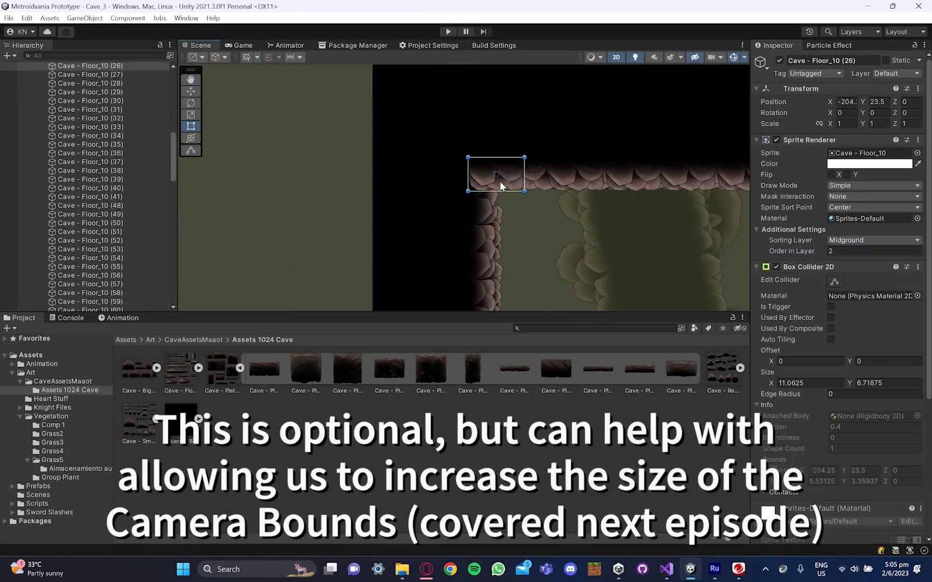
left_click(810, 252)
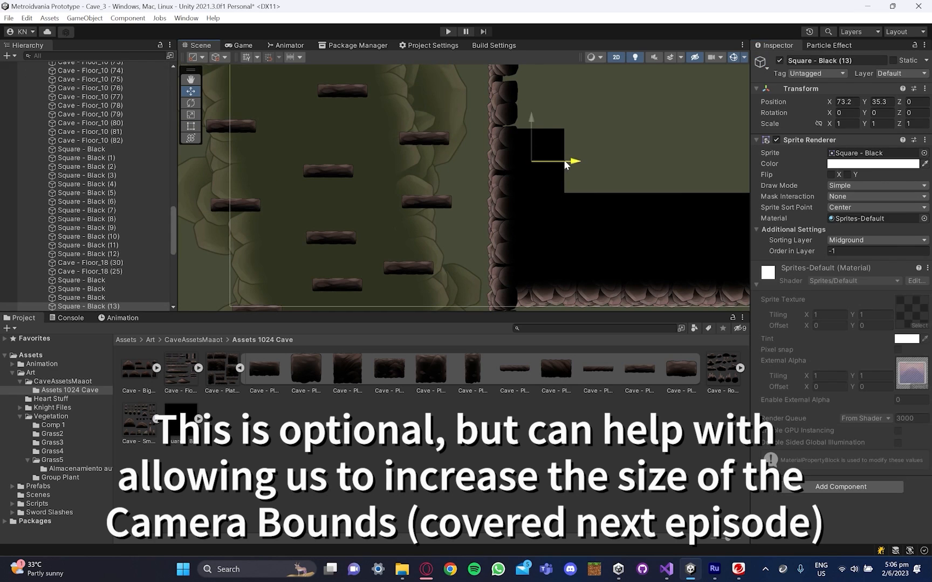
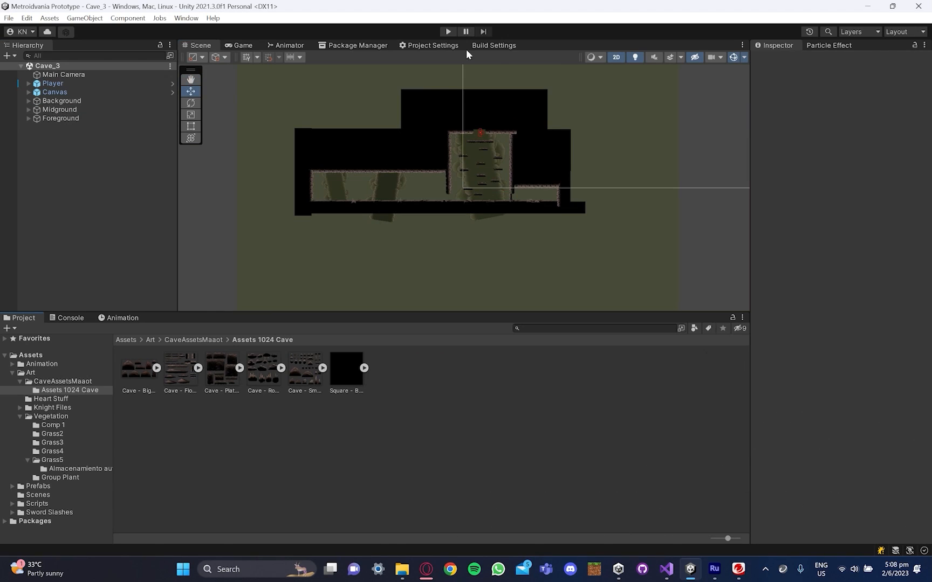
Step: Add the Cave_1, Cave_2 and Cave_3 scenes, in that order, to the scenes in build
left_click(492, 46)
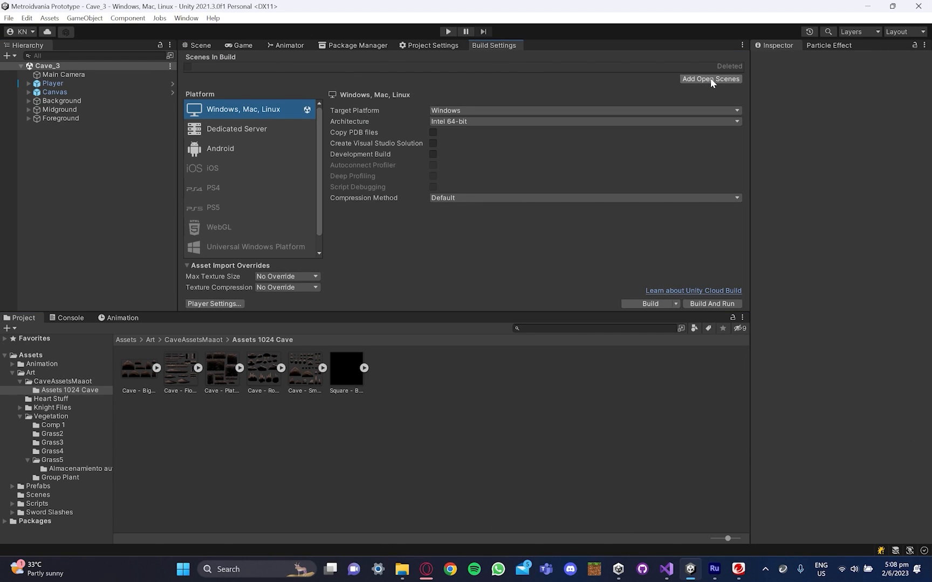
left_click(53, 496)
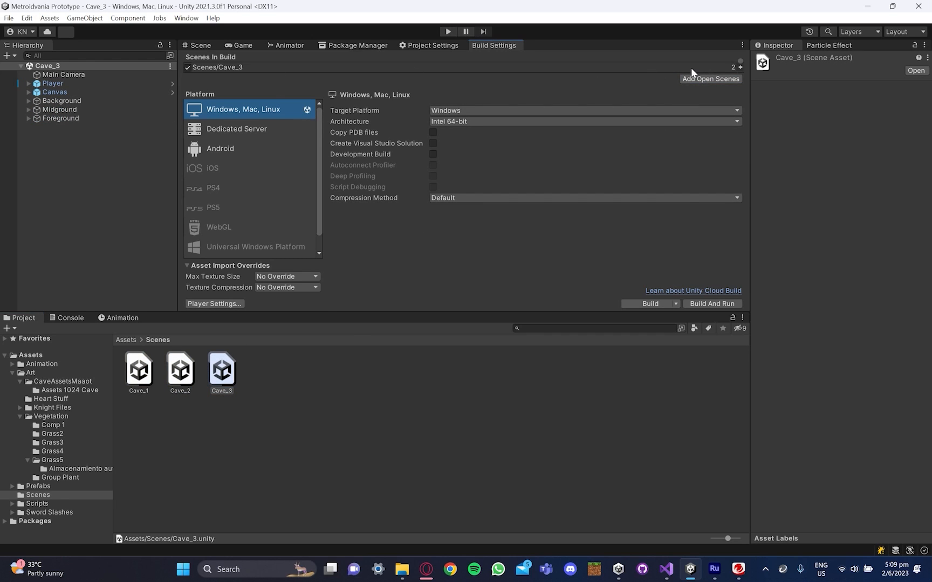
double_click(488, 47)
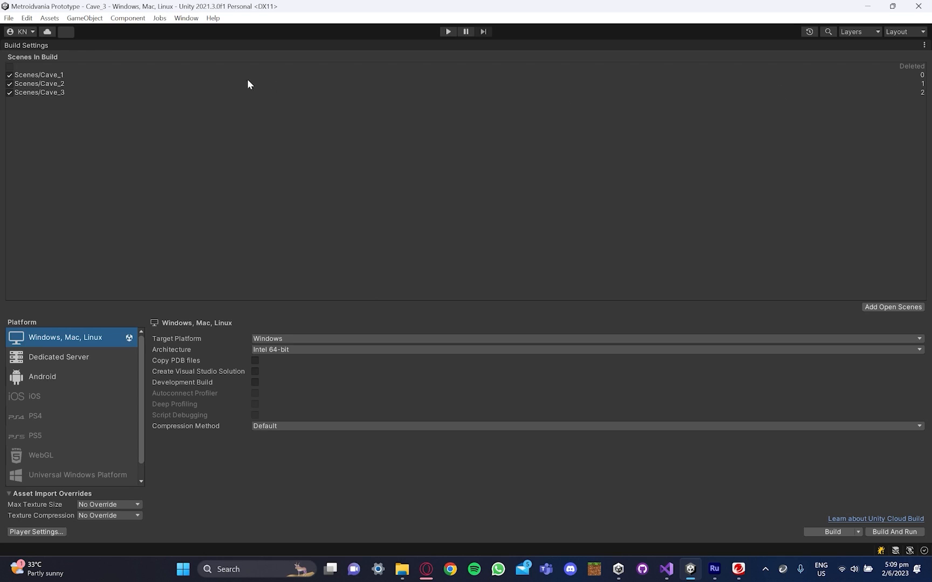
left_click(126, 92)
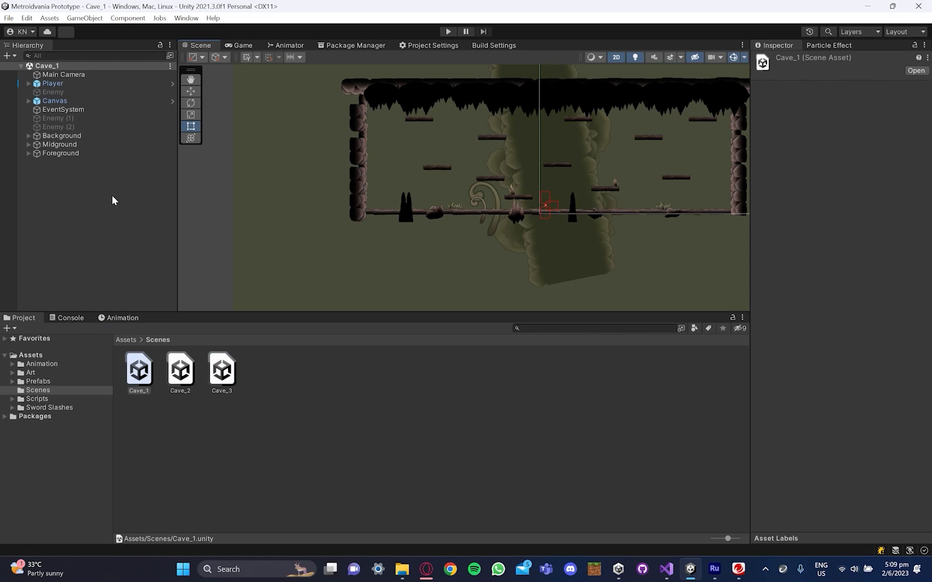
Step: Create an empty object named Scene Transition in Cave_1 and give it a Box Collider 2D set as a trigger
right_click(112, 198)
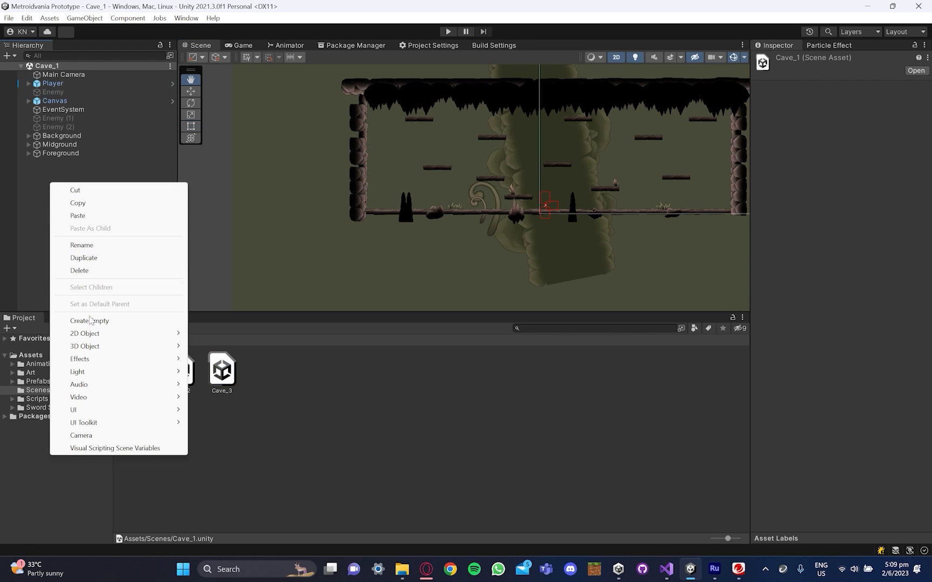
left_click(89, 321)
type("Scene Transito")
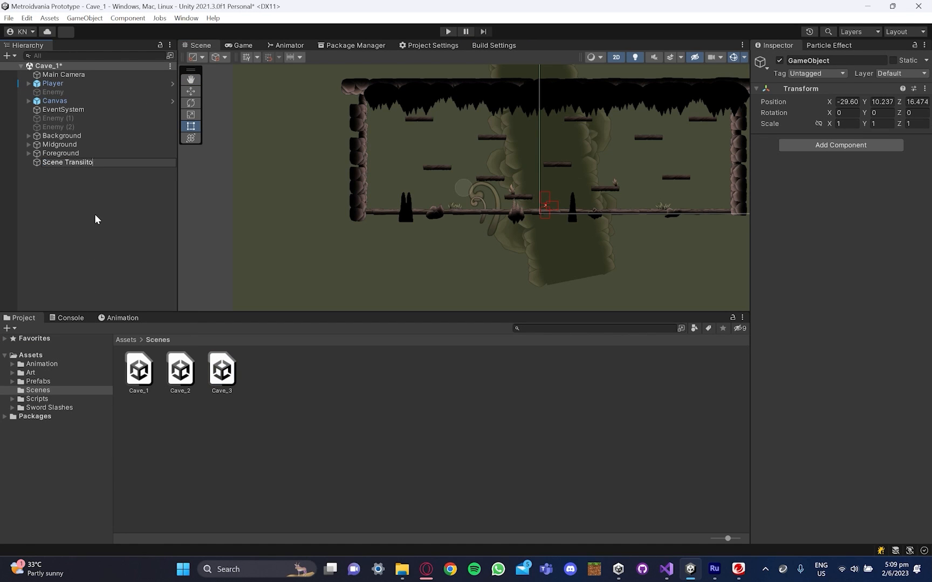
key("BackSpace")
type("ion")
key("Return")
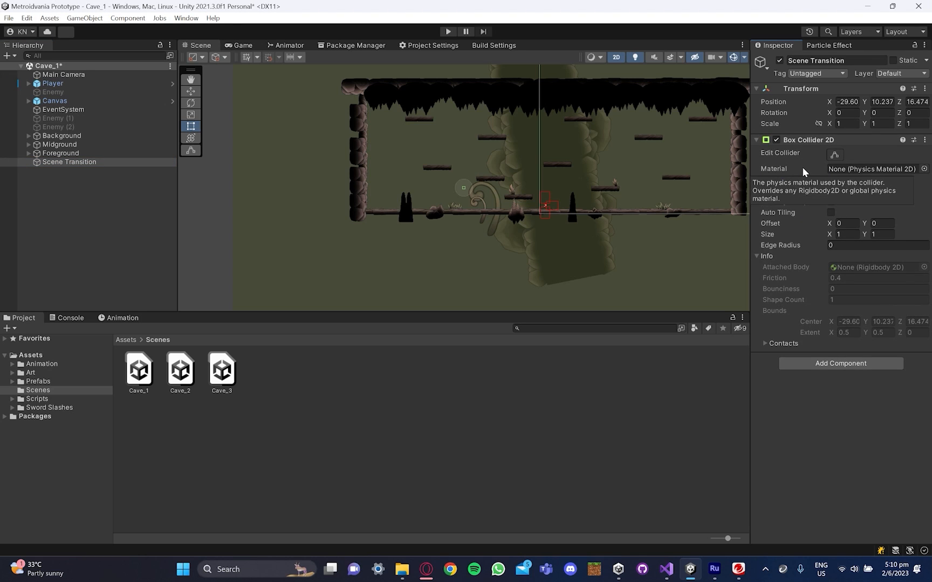
Step: Create an empty child object named Start Point under Scene Transition
right_click(57, 163)
left_click(105, 304)
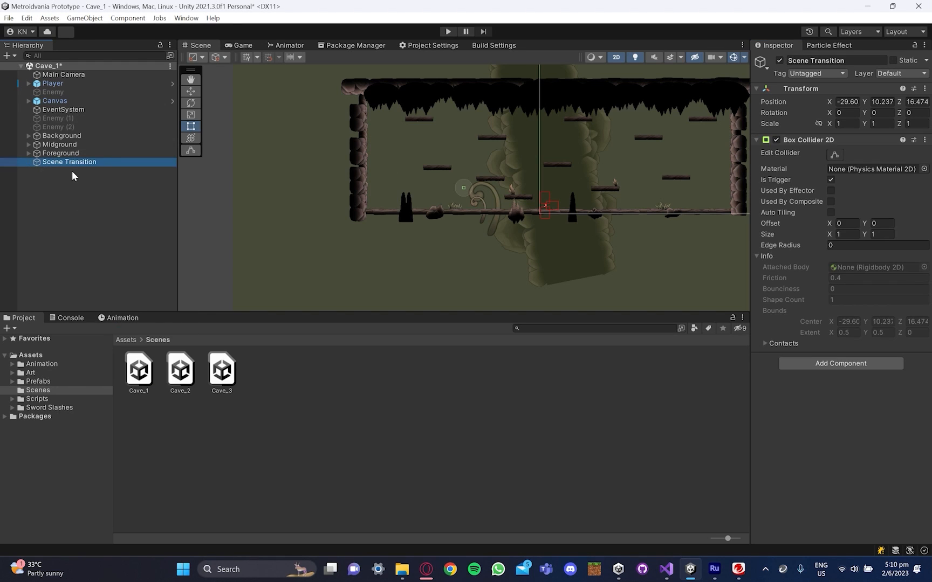
type("Start Point")
key("Return")
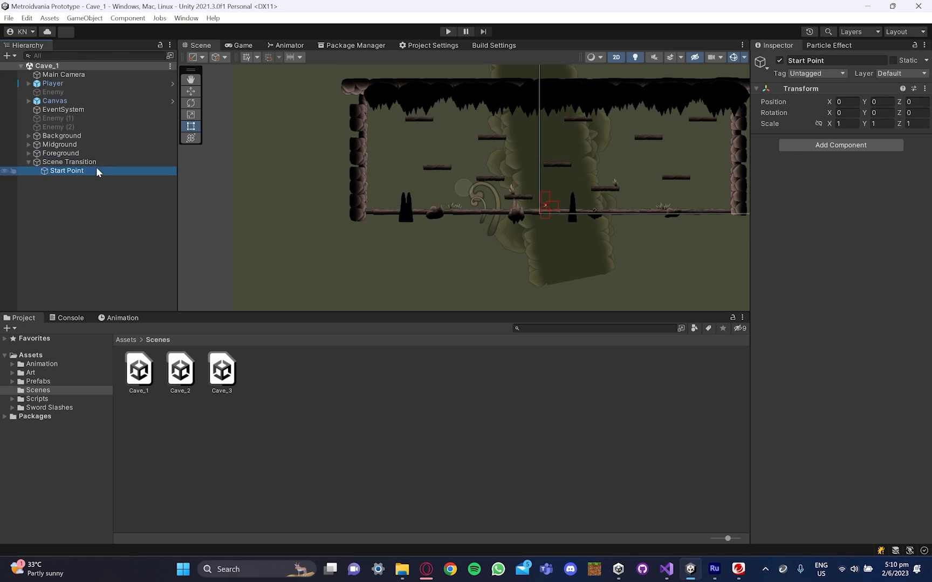
Step: Create a new script component named SceneTransition on the Scene Transition object
left_click(97, 162)
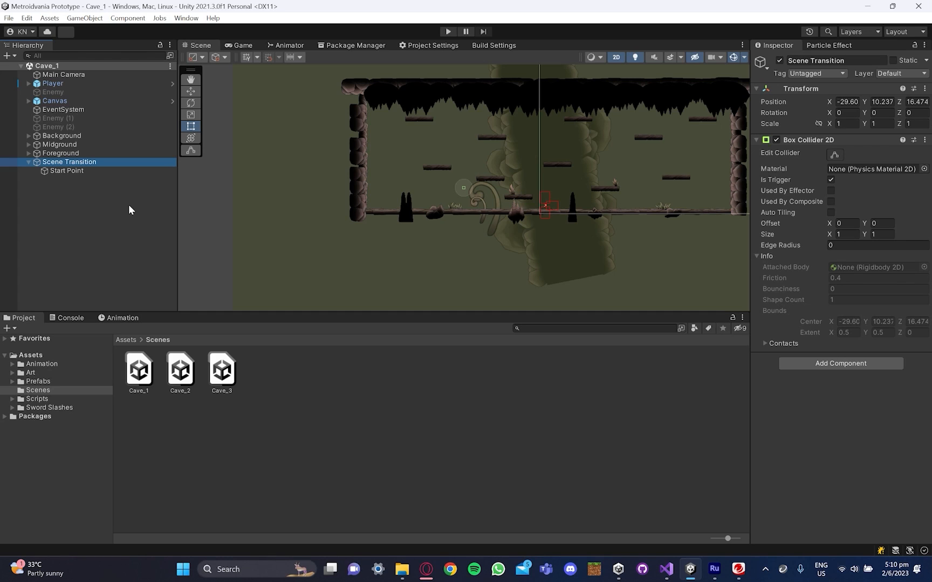
left_click(814, 366)
type("SceeneTransition")
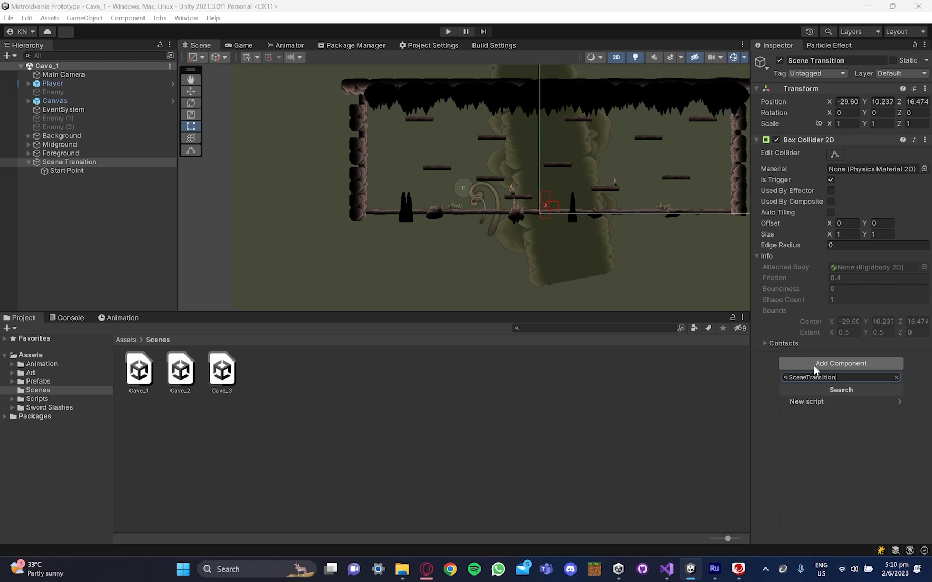
left_click(832, 401)
left_click(840, 534)
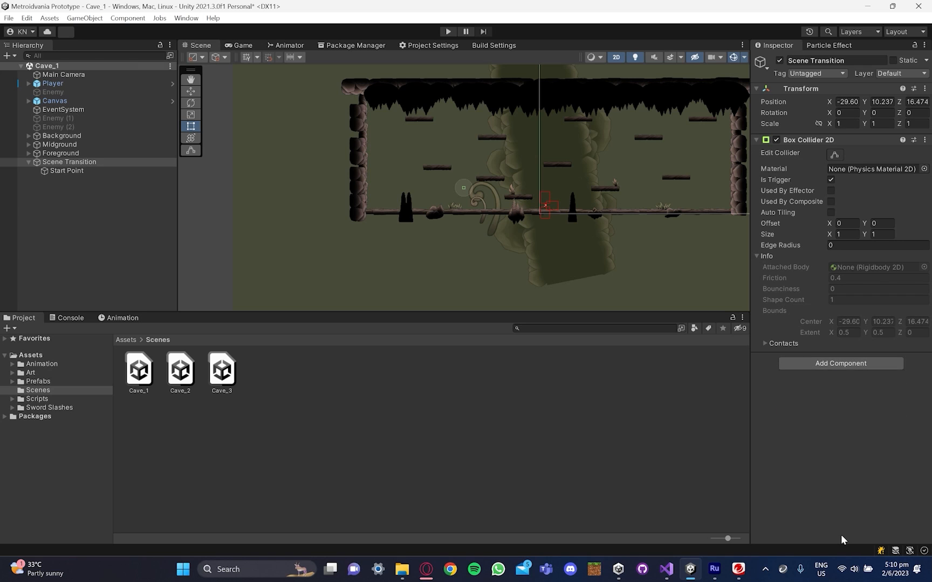
Step: Open the SceneTransition script in Visual Studio and declare a private string field transitionTo at the top of the class
double_click(858, 371)
left_click(370, 163)
key("Return")
key("Return")
key("Return")
key("Up")
type("private string")
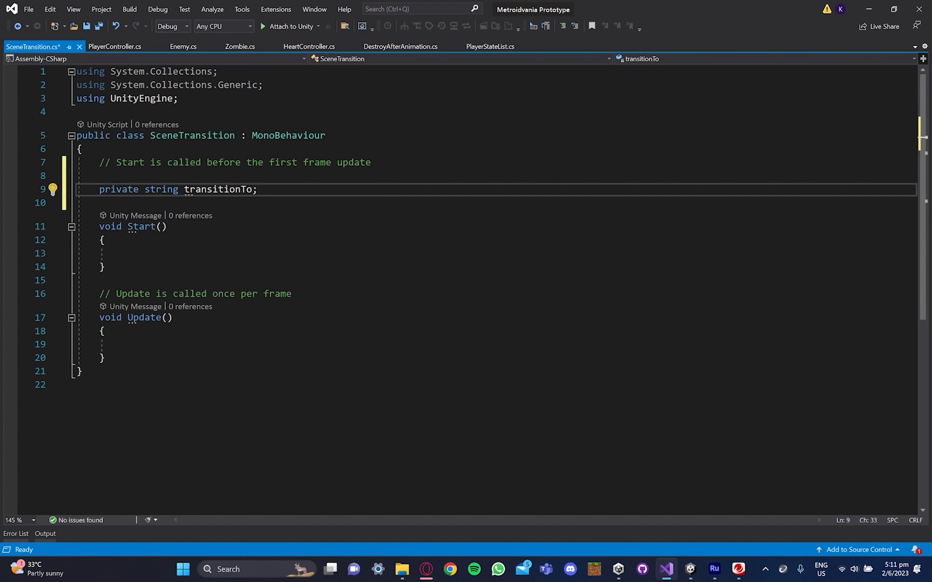
key("ctrl+s")
Step: Make transitionTo a SerializeField and declare a serialized Transform field startPoint below it
key("End")
key("Return")
key("Return")
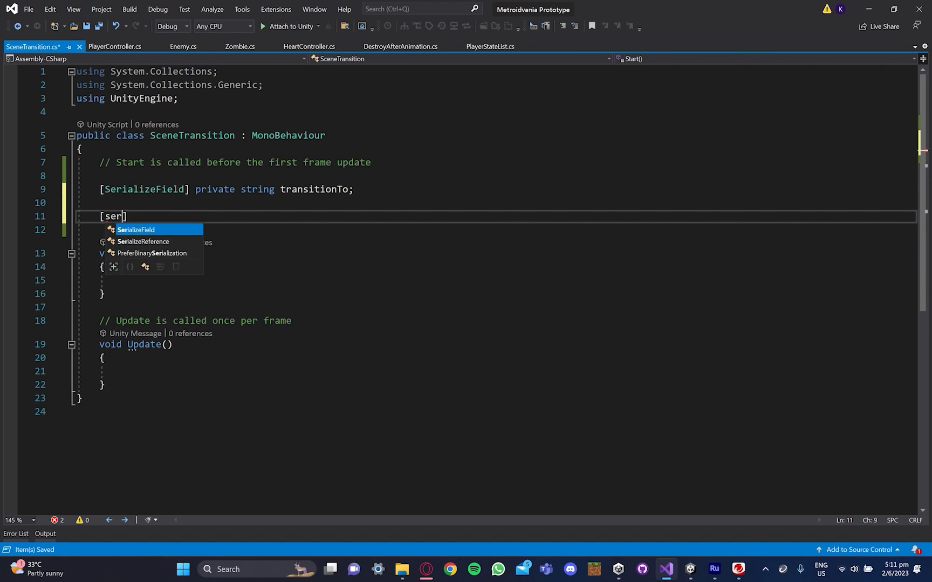
type("sform startPoint;")
key("Return")
key("Return")
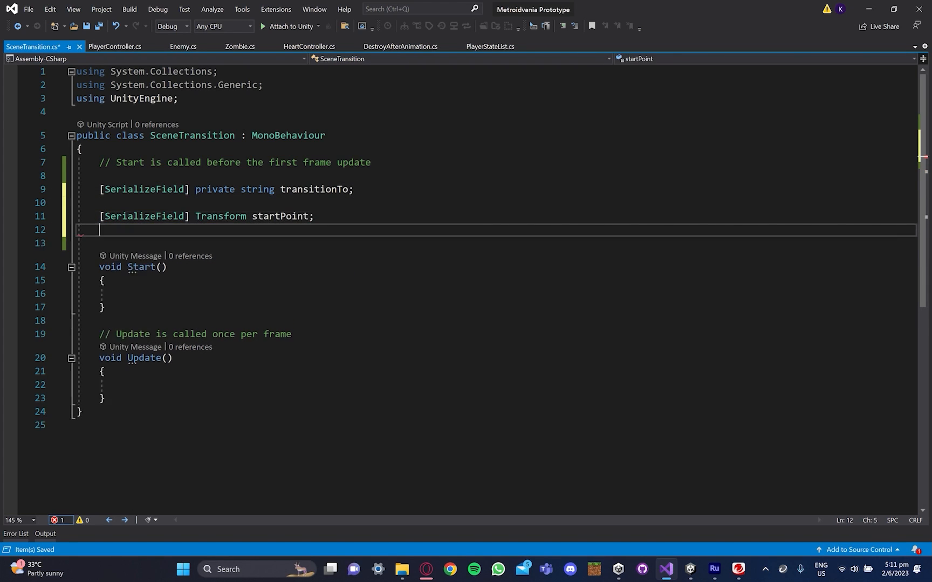
Step: Declare the serialized fields Vector2 exitDirection and float exitTime below startPoint and save the script
type("or2 e")
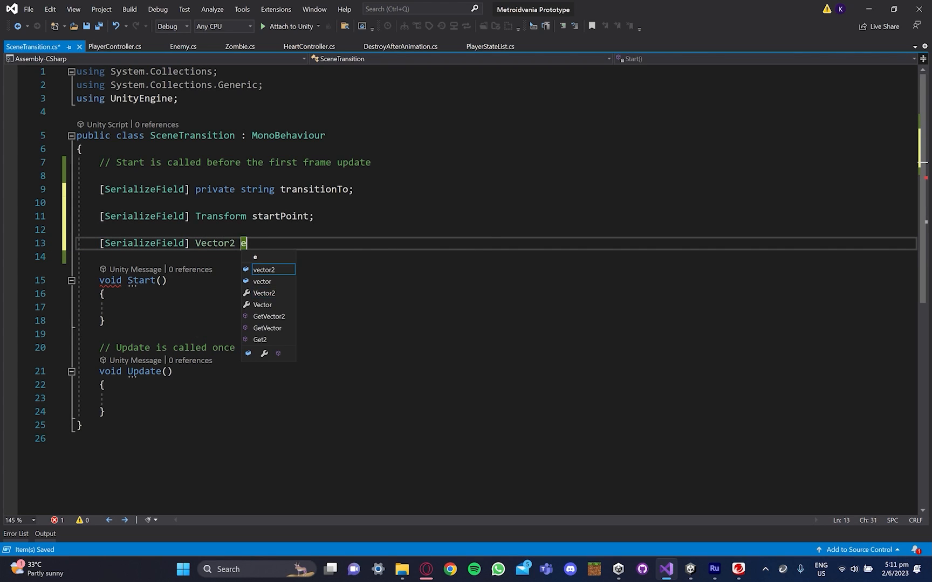
type("xitDirection;")
key("Return")
key("Return")
type("[SerializeField] f")
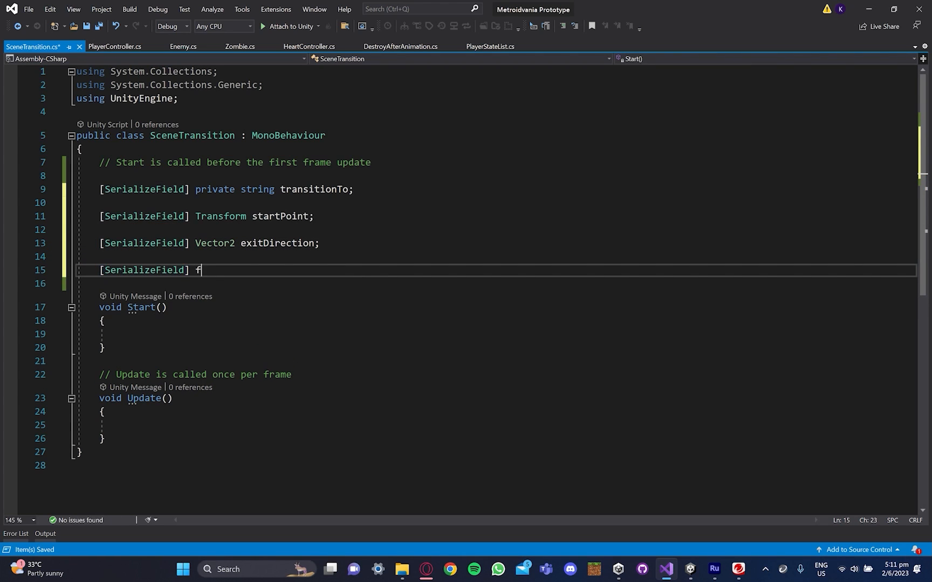
type("lpat exitTime.")
key("ctrl+s")
Step: Make exitTime, exitDirection and startPoint private and end the exitTime declaration with a semicolon
left_click(195, 270)
type("private")
double_click(215, 269)
left_click(190, 242)
key("ctrl+v")
left_click(189, 215)
key("ctrl+v")
left_click(324, 270)
key("BackSpace")
type(";")
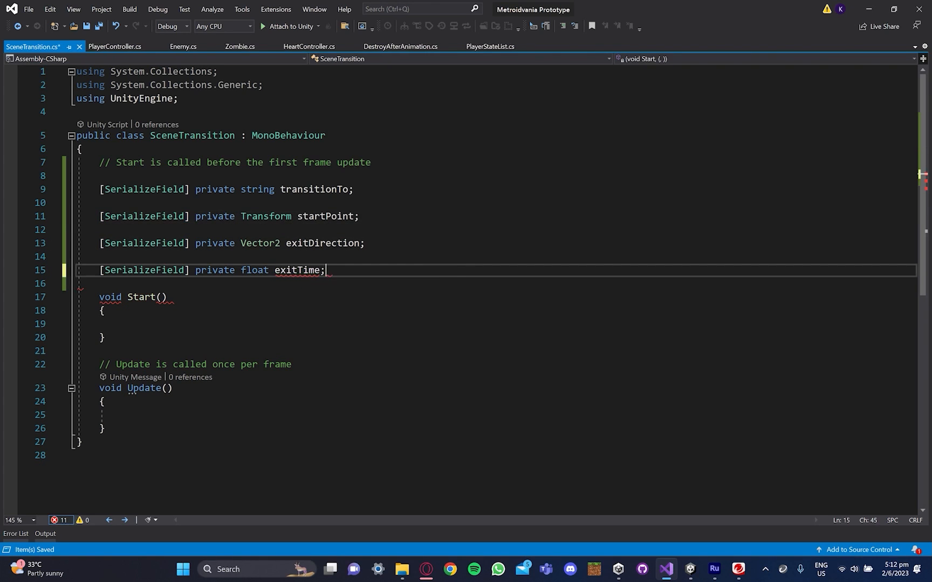
Step: Replace the Start and Update methods with OnTriggerEnter2D taking a Collider2D parameter _other and containing an if statement
left_click_drag(105, 439, 100, 307)
key("BackSpace")
type("Ontr")
key("Down")
key("Down")
key("Tab")
type("if()")
double_click(356, 307)
type("_other")
key("ctrl+s")
Step: Make the if statement check _other.CompareTag("Player") and give it an empty block
left_click(139, 333)
type("_other.CompareTag[")
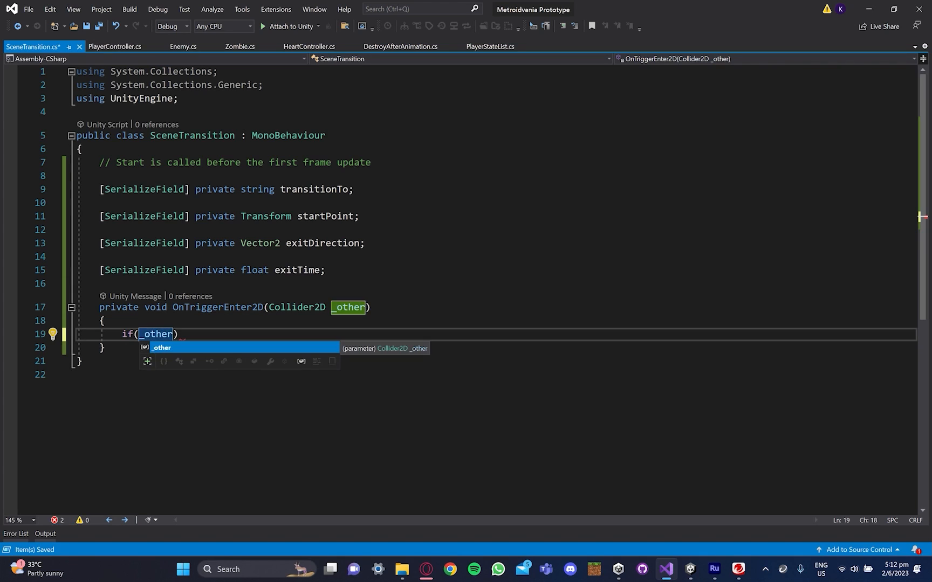
type("\"")
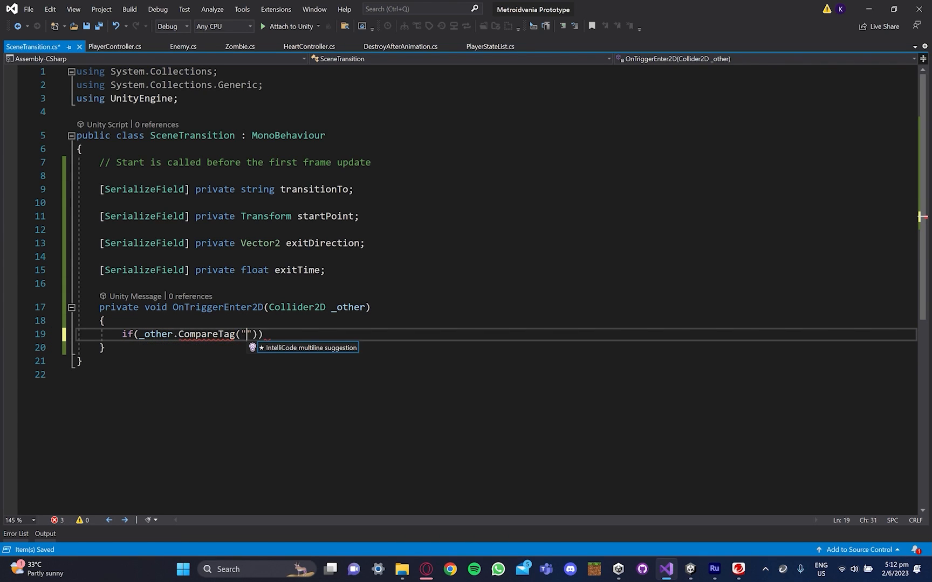
type("Pl")
key("Tab")
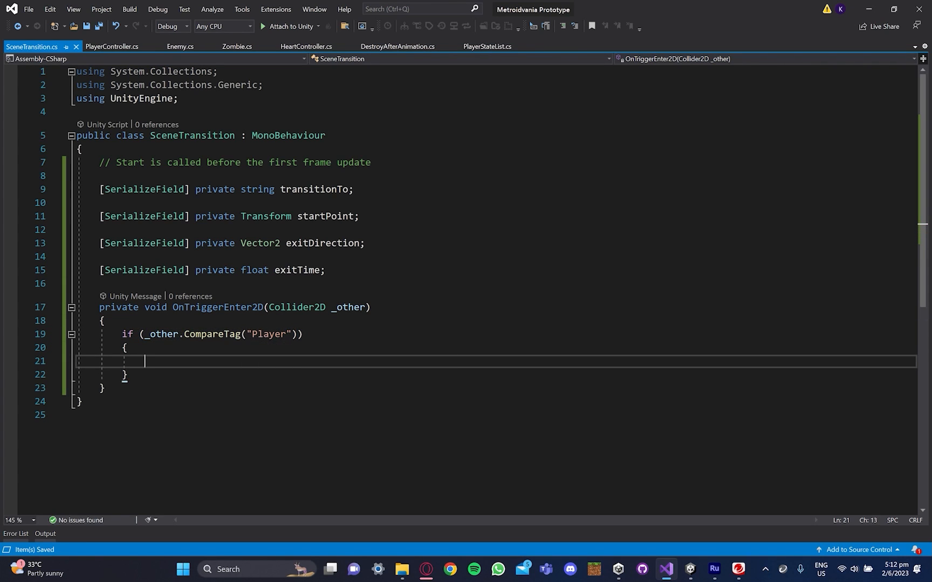
Step: Add the directive using UnityEngine.SceneManagement; below the existing using lines of the SceneTransition script
left_click(178, 98)
key("Return")
type("using UnityEngine.SceneManagement;")
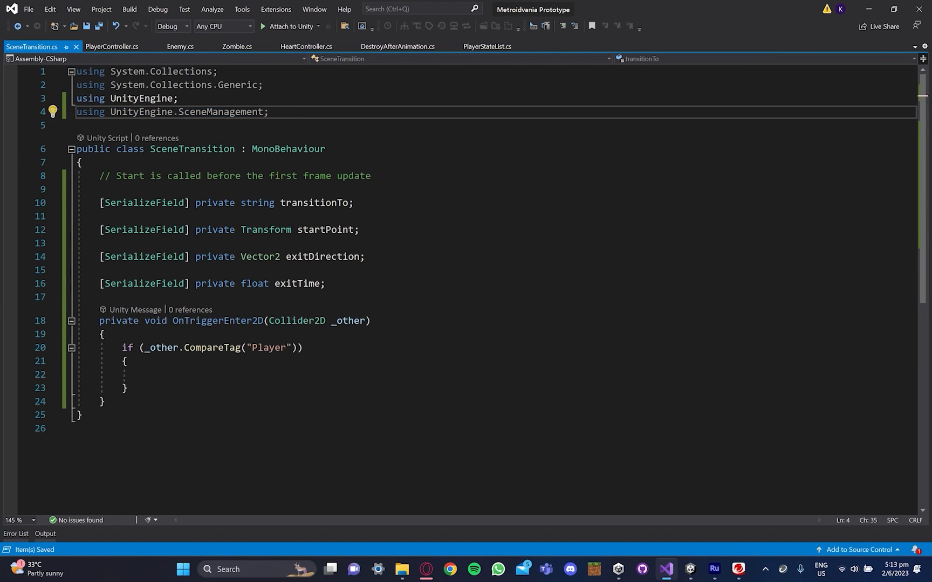
Step: Inside the Player tag check of OnTriggerEnter2D, add the call SceneManager.LoadScene(transitionTo);
left_click(145, 374)
type("Scene")
key("ctrl+BackSpace")
type("SceneManager.LoadScene();")
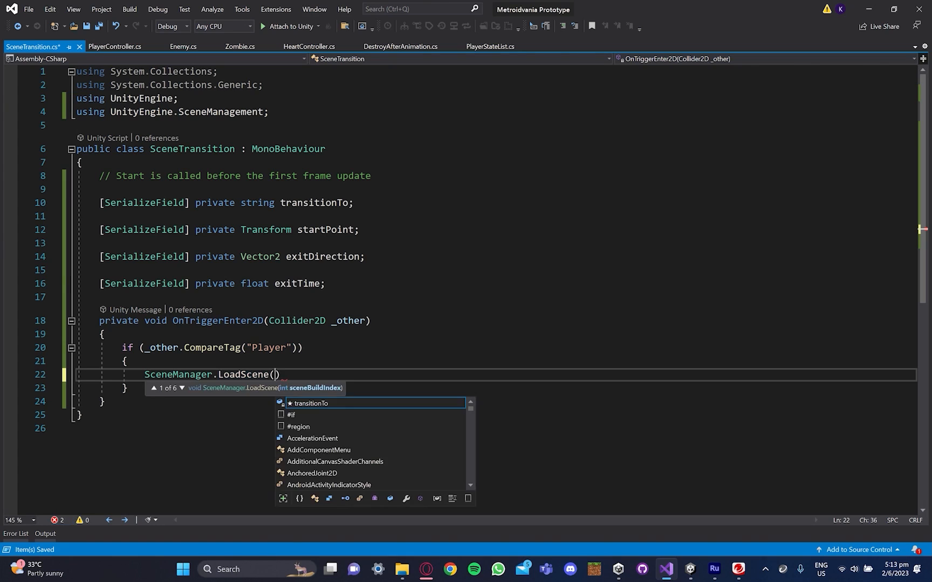
key("Left")
key("Left")
type("transitionTo")
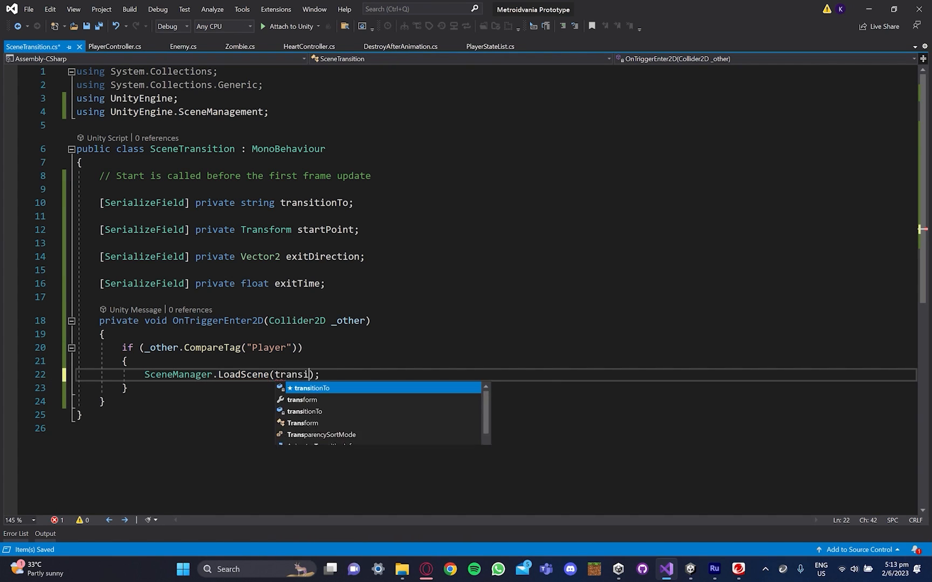
key("End")
Step: Switch to Unity and create an empty object named GameManager in the Cave_1 scene
key("alt+Tab")
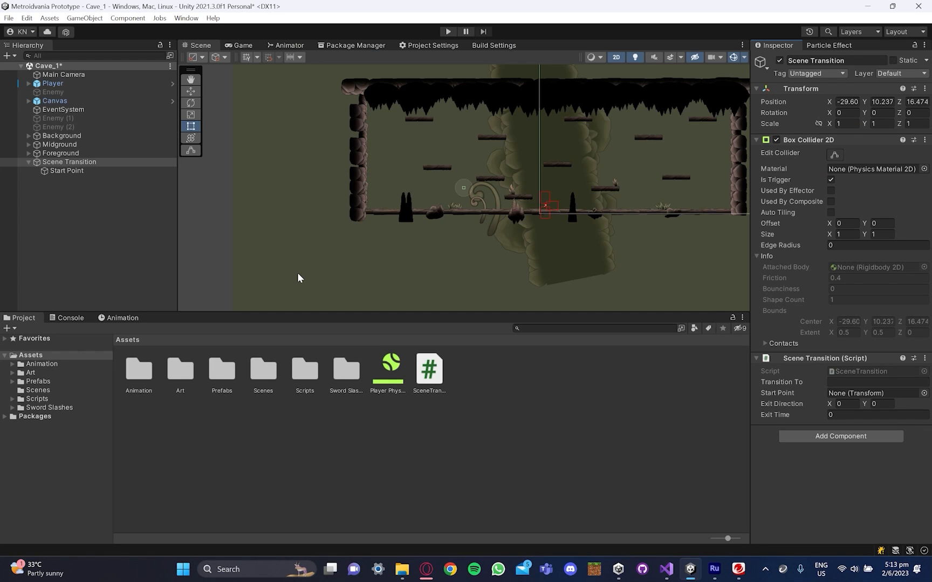
right_click(99, 202)
left_click(136, 341)
type("GameManager")
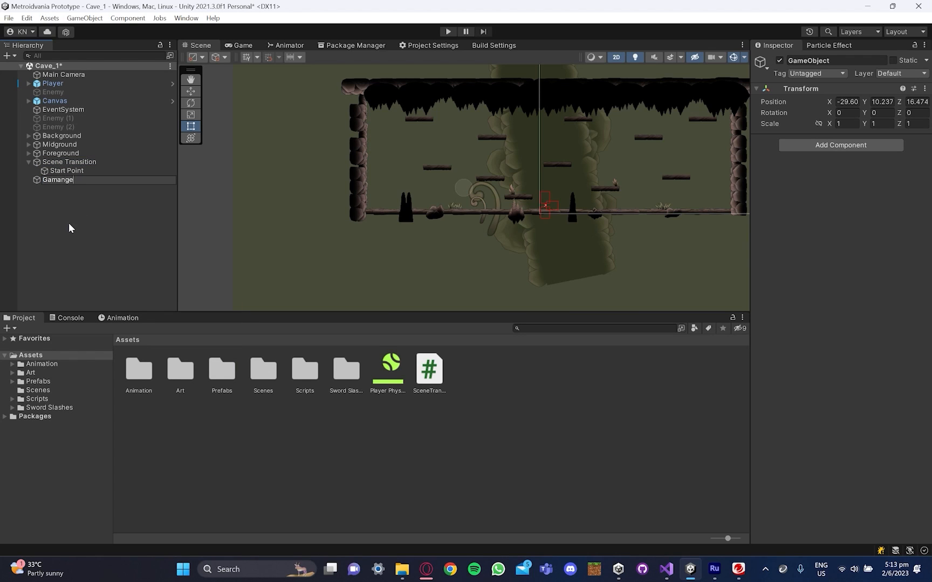
key("Return")
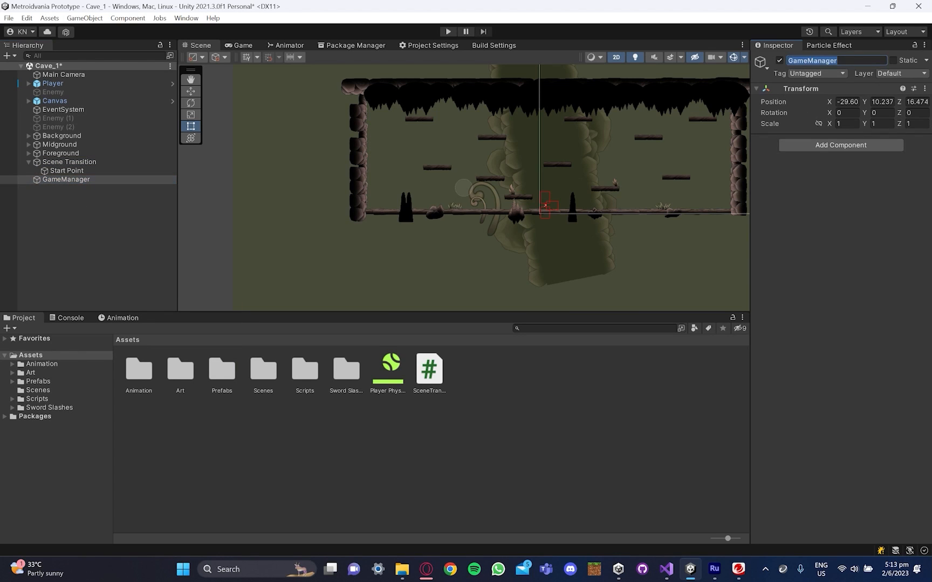
Step: Create a new script called GameManager and attach it to the GameManager object
left_click(841, 145)
left_click(828, 184)
key("Return")
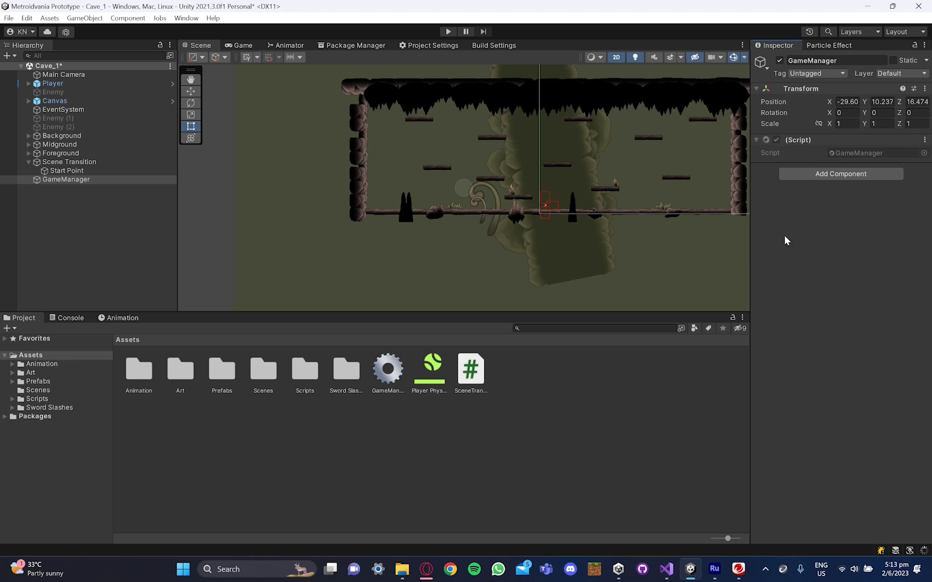
Step: Open the GameManager script and replace its template methods with public static GameManager Instance { get; private set; }
double_click(852, 153)
left_click_drag(110, 186, 52, 156)
type("public stst")
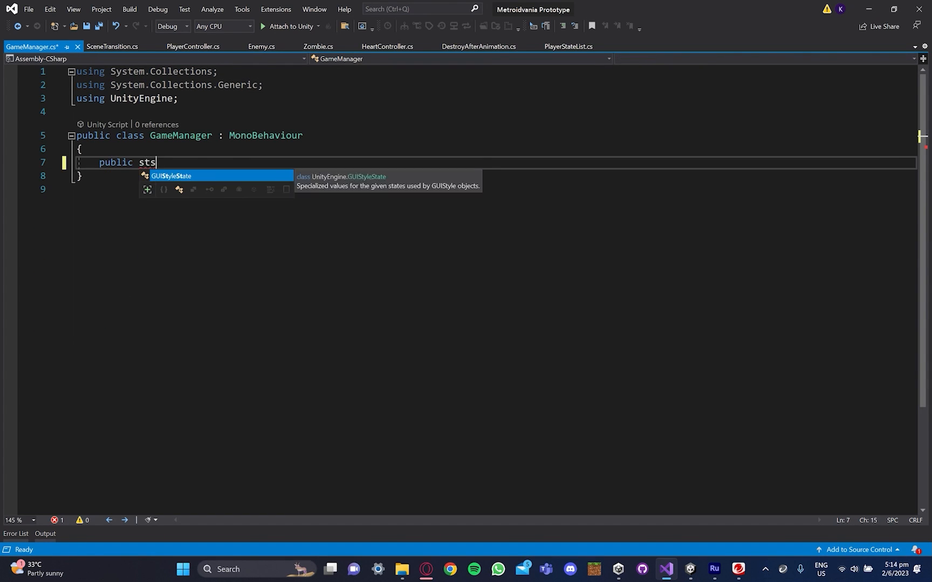
key("BackSpace")
key("BackSpace")
type("atic GameManager Instance { get; private set;")
key("End")
Step: Add a private Awake() method that calls Destroy(gameObject); if Instance != null && Instance != this
key("Return")
type("private void Awake()")
key("Return")
type("{")
key("Return")
type("if(Instance != null && Instance != this")
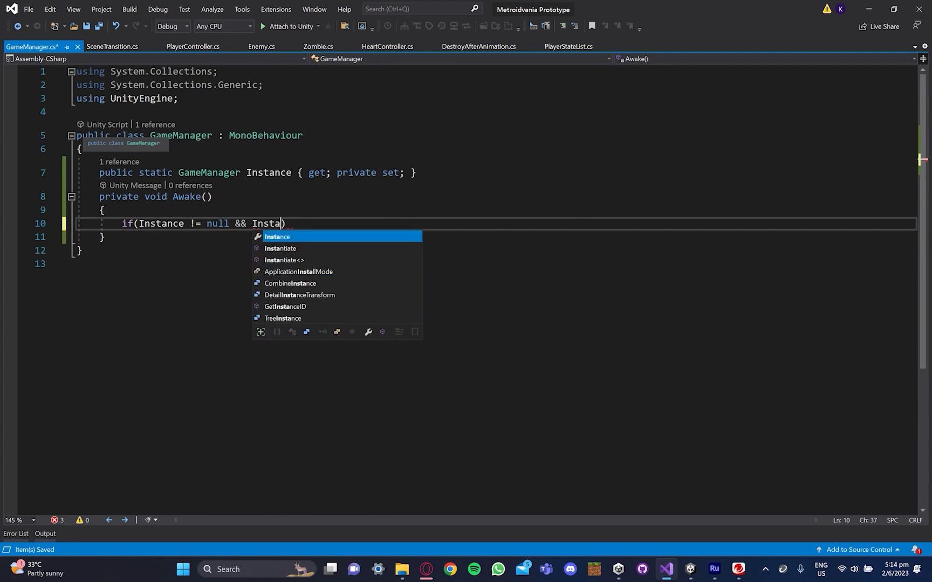
key("End")
key("Return")
type("{")
key("Return")
type("Destroy(gameObject);")
Step: Add an else branch to the instance check in Awake that sets Instance = this;
key("Down")
key("Return")
type("else { Instance = this;")
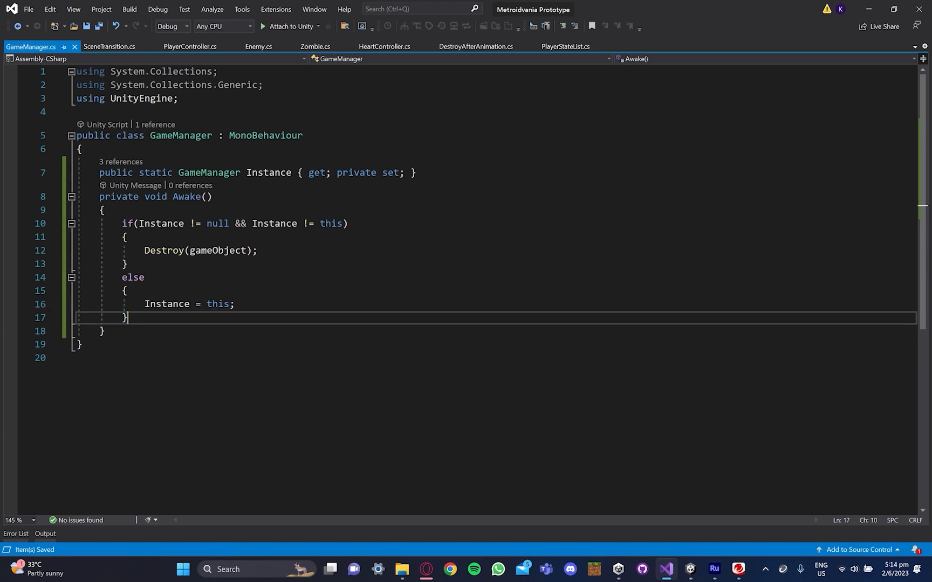
Step: Add DontDestroyOnLoad(gameObject); after the else block in Awake and save the script
key("Down")
key("Return")
type("DontDestroyOnLoad(gameObject,")
key("BackSpace")
key("End")
type(";")
key("ctrl+s")
Step: Declare public string transitionedFromScene; as the first member of the GameManager class and save the script
left_click(82, 149)
key("Return")
key("Return")
key("Up")
type("publi")
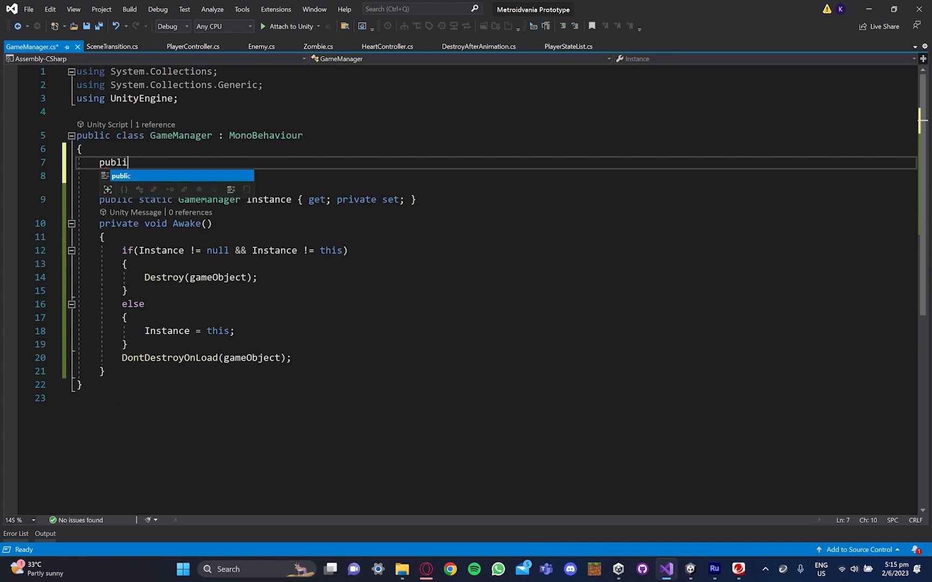
type("c string transitionedFromScene;")
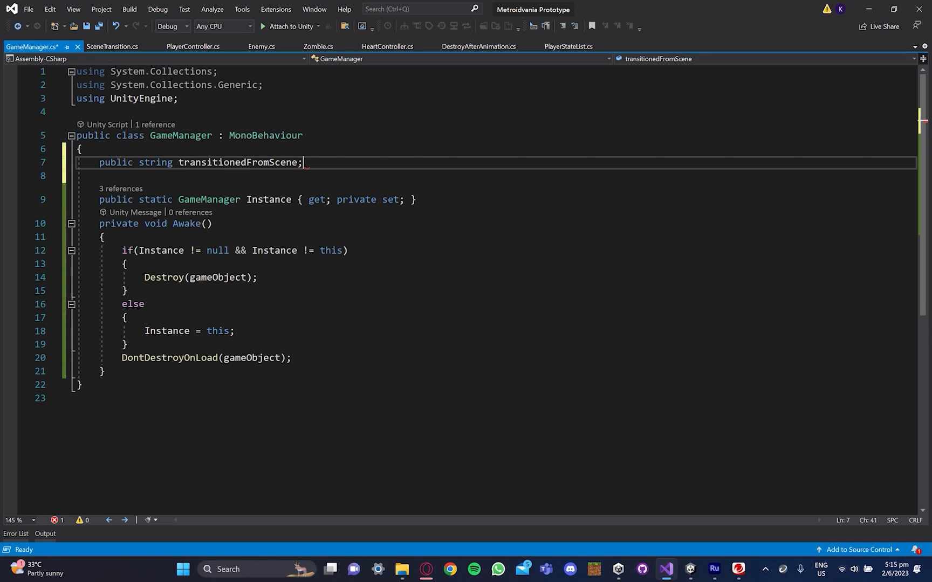
key("ctrl+s")
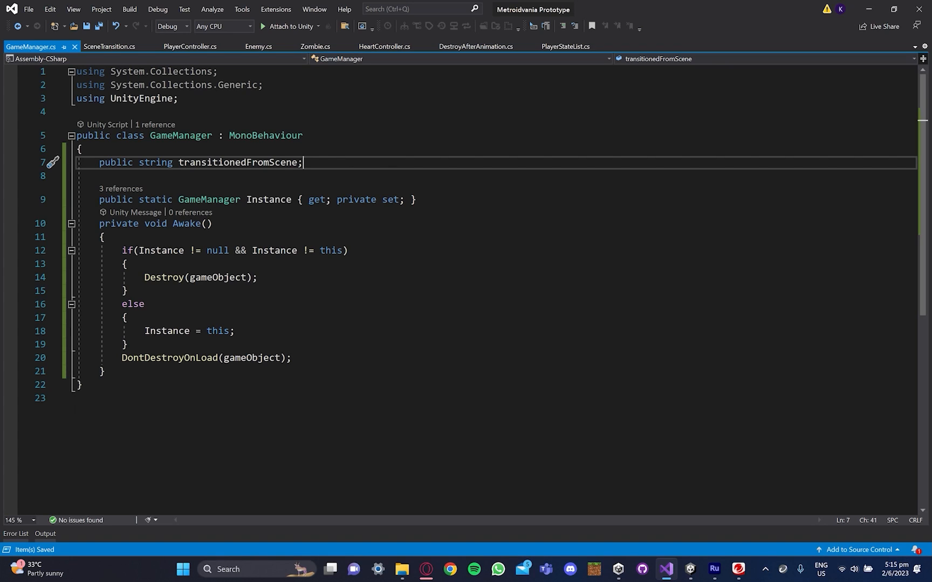
Step: In SceneTransition.cs, add an empty private void Start() method between the exitTime field and OnTriggerEnter2D
left_click(121, 46)
left_click(99, 296)
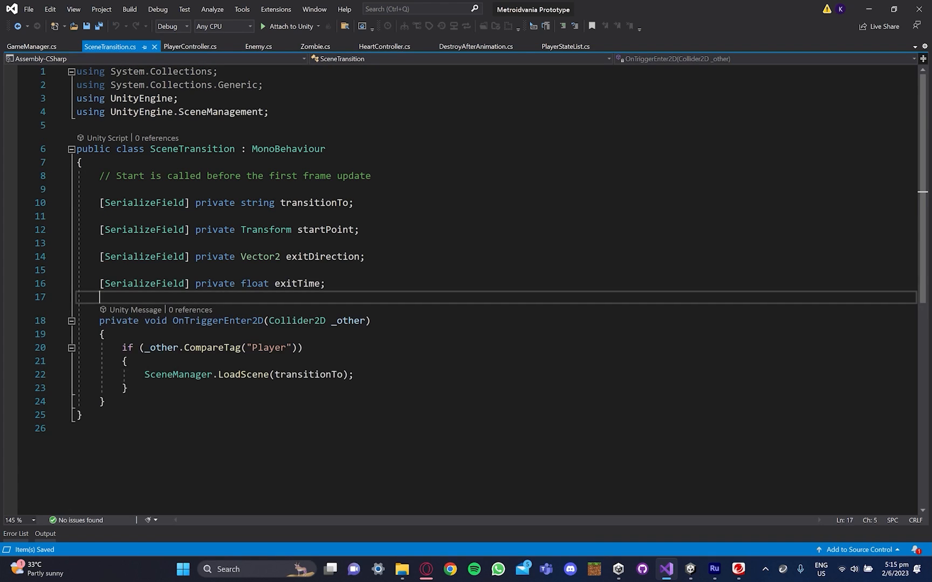
key("Return")
key("Return")
key("Up")
type("private void Start()")
key("Return")
type("{")
key("Return")
scroll(199, 326, "down", 1)
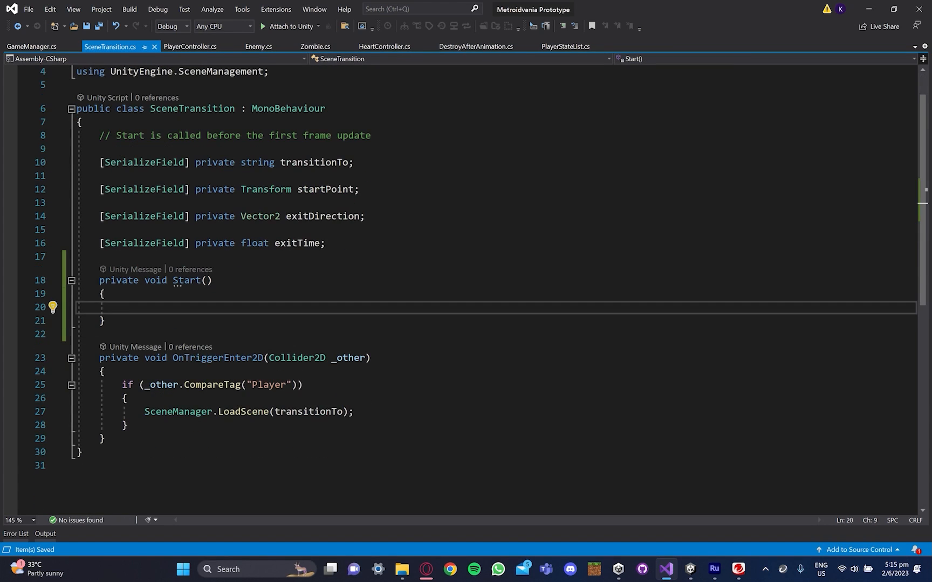
Step: Add an if block to Start() with the condition transitionTo == GameManager.Instance.transitionedFromScene
type("if")
type("(transitionTo =")
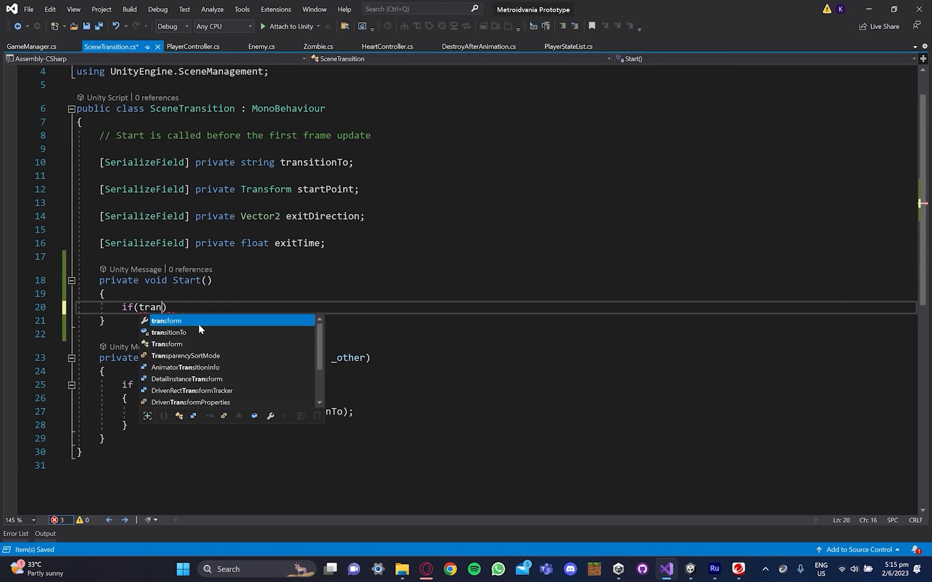
type("= ga")
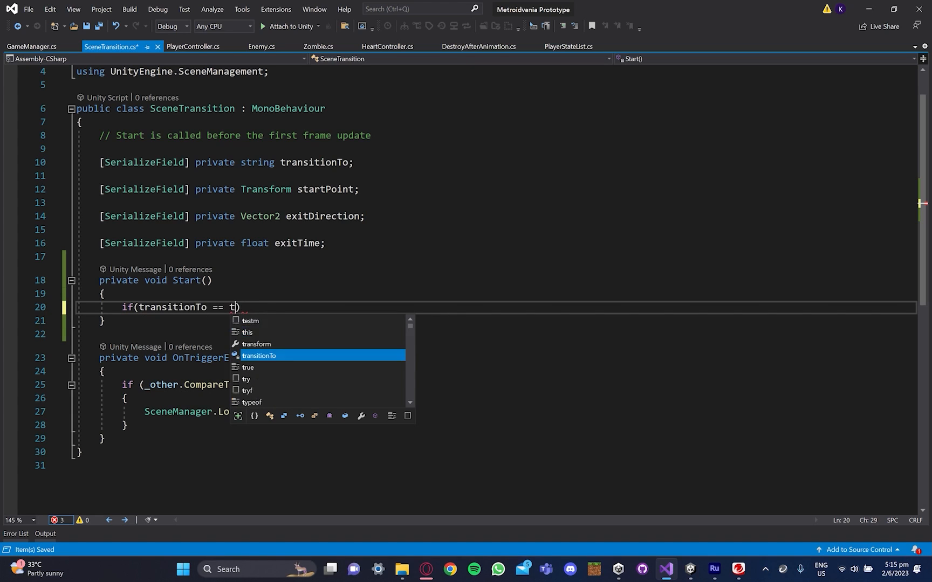
type("meManager.Instance.t")
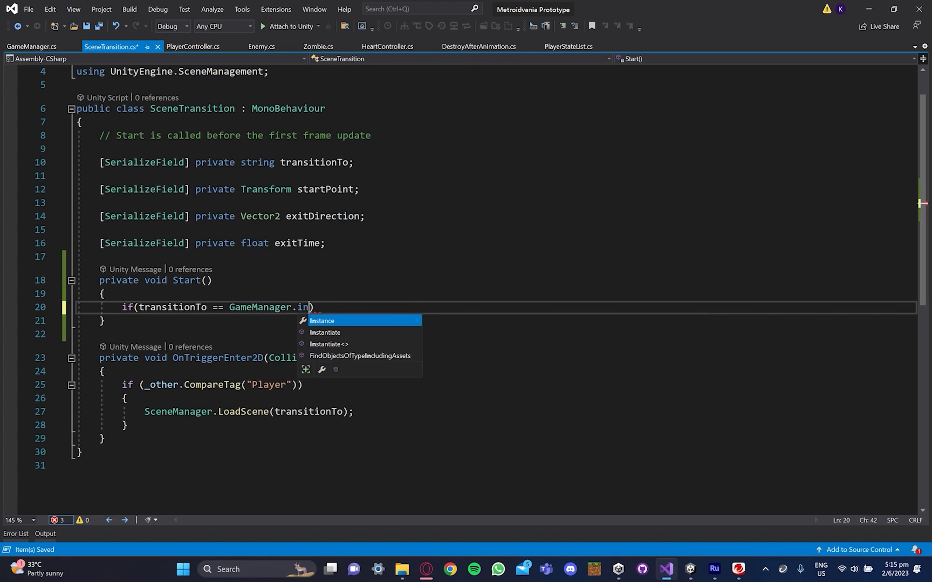
type("ransitionedFromScene")
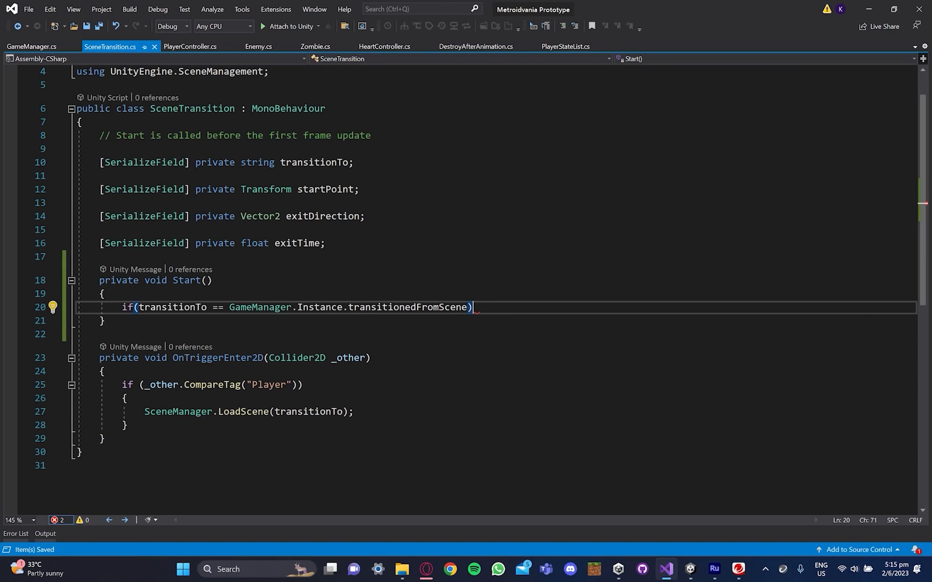
key("End")
key("Return")
type("{")
key("Return")
Step: Inside the if block, add PlayerController.Instance.transform.position = startPoint.position; and save the script
scroll(464, 286, "down", 3)
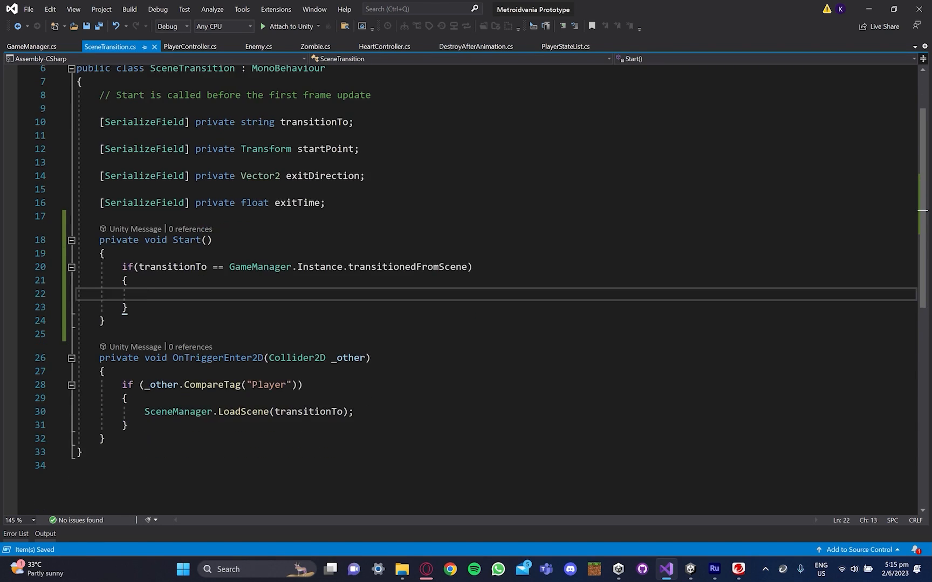
type("PlayerController.Instance.transform.")
type("position = startPoint.posiit")
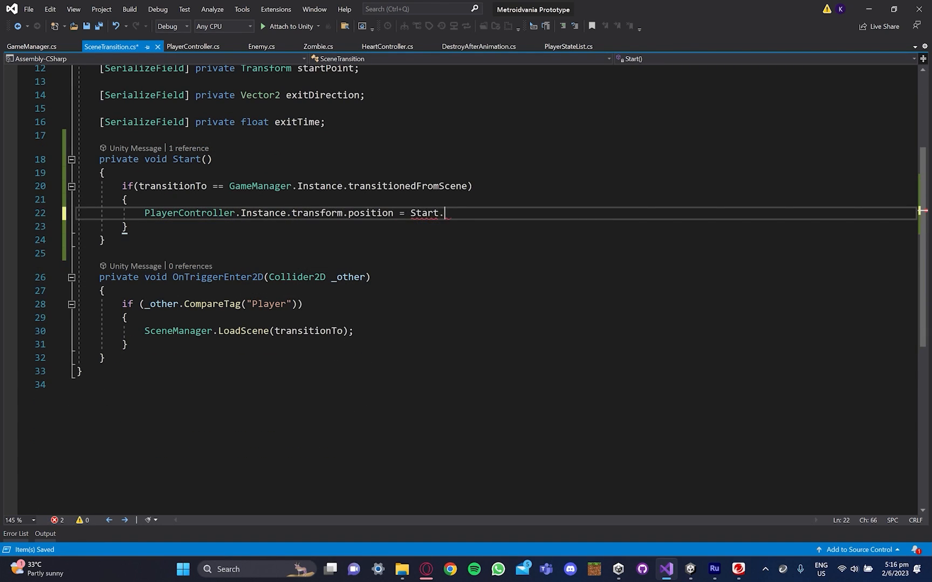
type(";")
key("ctrl+s")
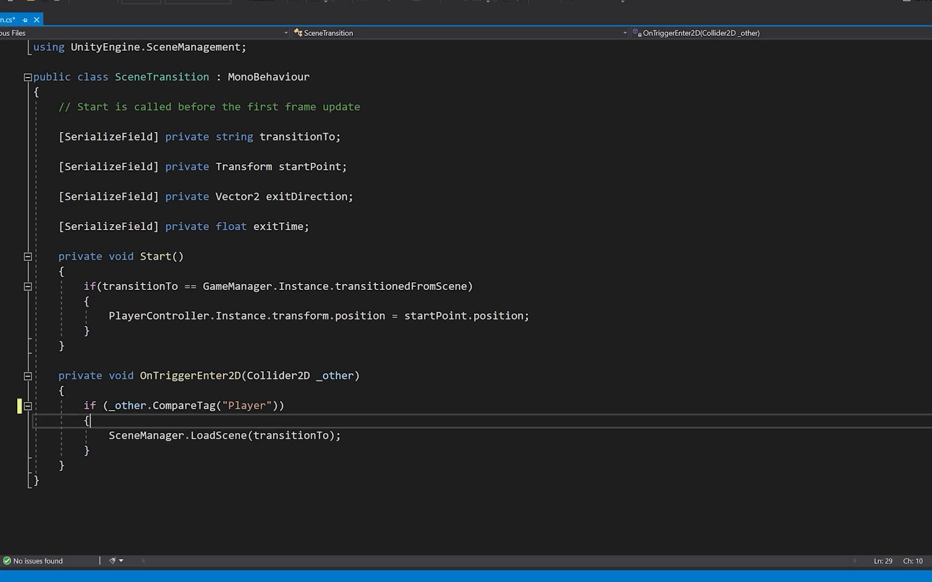
Step: Above the LoadScene call, insert GameManager.Instance.transitionedFromScene == SceneManager.GetActiveScene().name; and save the script
key("Return")
key("Return")
key("Up")
type("GameManager.Instance.transitionedFromScene")
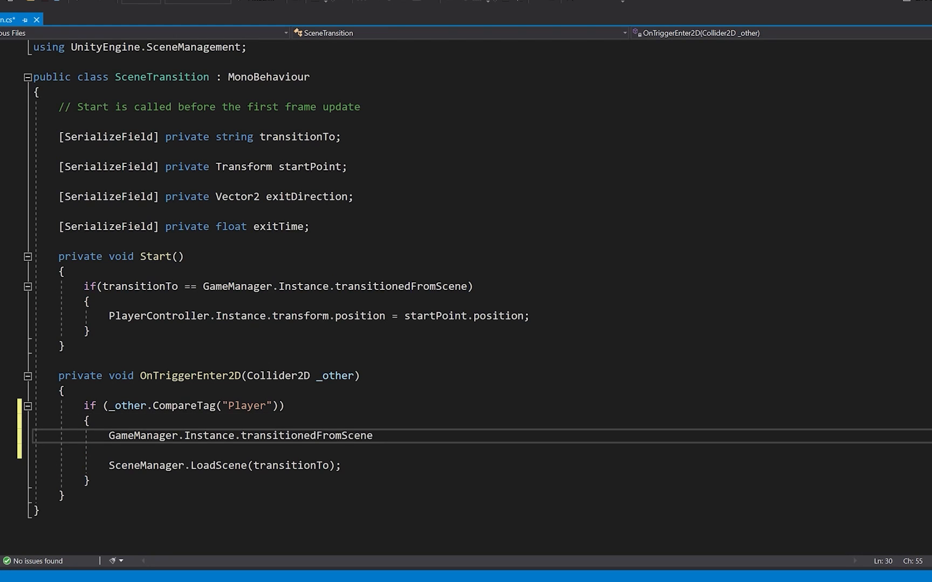
type("== SceneManager.")
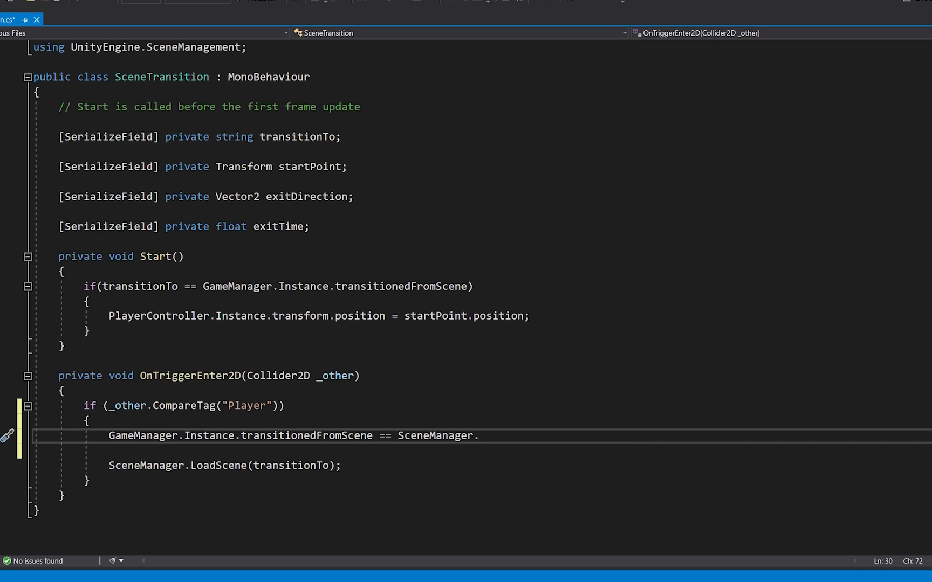
type(";")
key("ctrl+s")
key("Up")
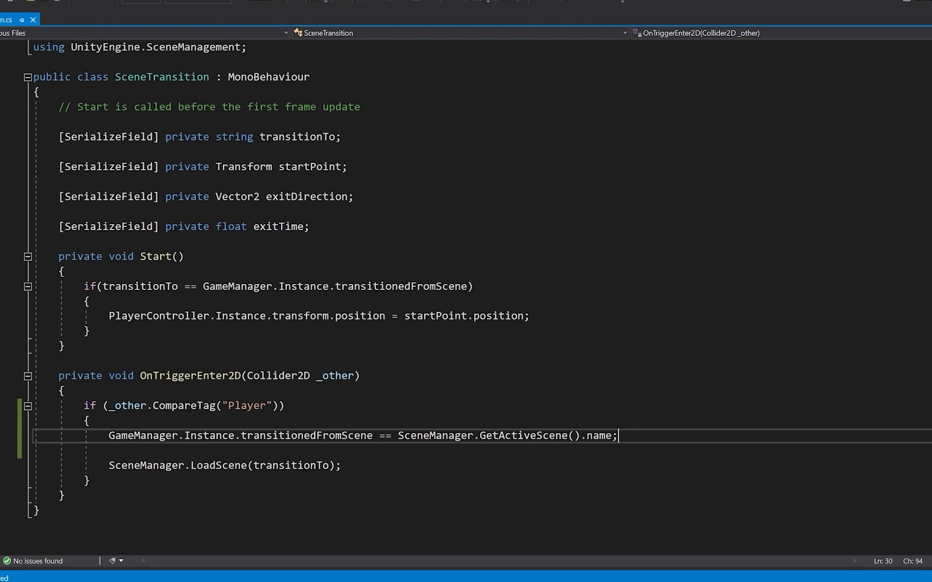
key("Down")
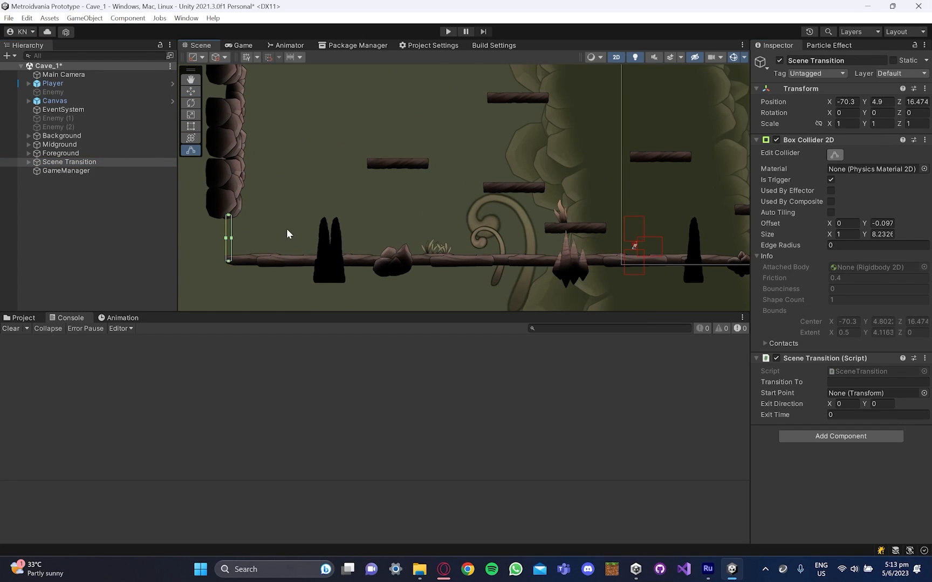
Step: In Unity, widen the Scene Transition collider outward to about 4.23, and place a duplicate floor piece beyond the cave wall at about X -113
left_click_drag(225, 238, 208, 237)
middle_click_drag(377, 242, 420, 237)
left_click(378, 254)
key("ctrl+d")
left_click_drag(404, 254, 229, 258)
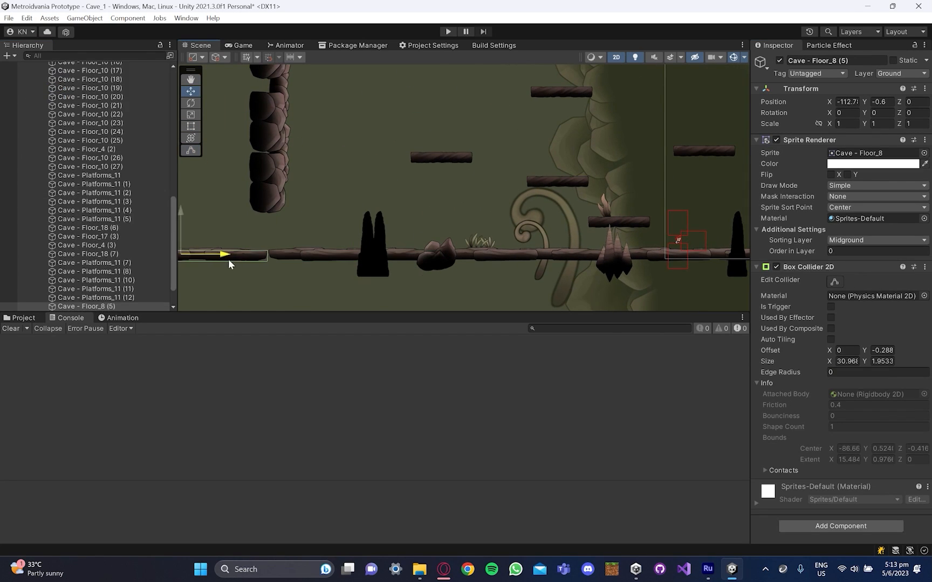
Step: On the Scene Transition object, set Transition To to Cave_2 and assign its Start Point child as the Start Point
left_click(36, 171)
left_click(64, 188)
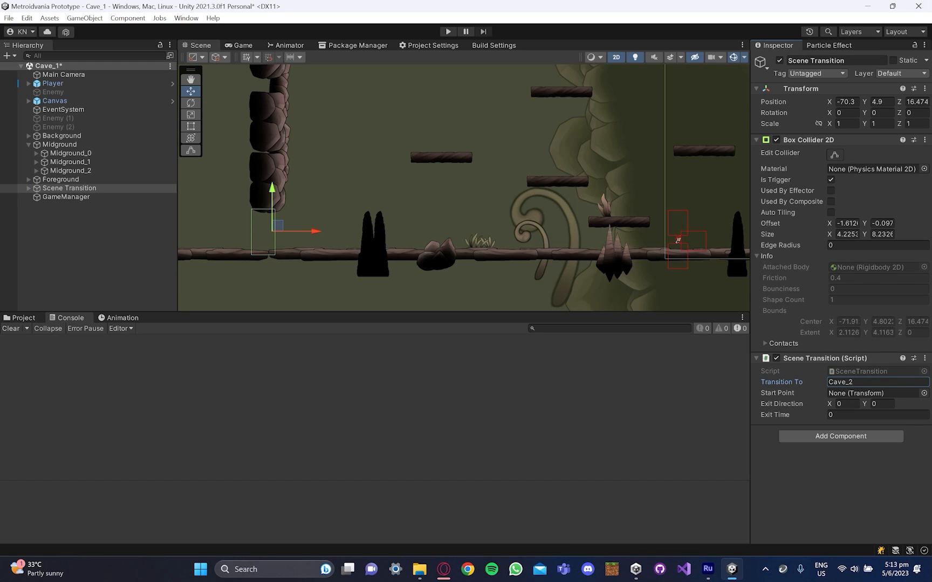
left_click(28, 189)
left_click_drag(65, 196, 522, 295)
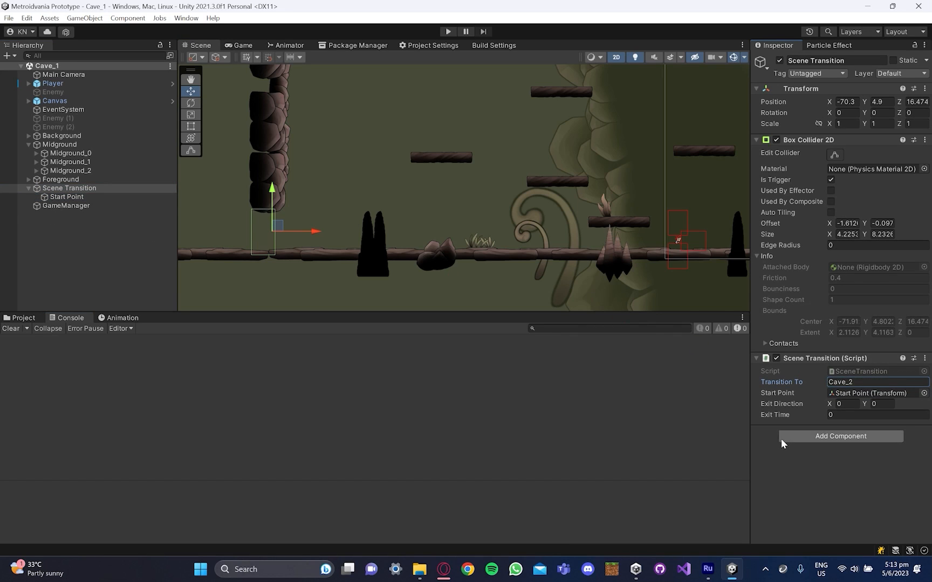
Step: Set the Scene Transition's Exit Direction X to 1 and its Exit Time to 0.25
left_click(846, 404)
type("1")
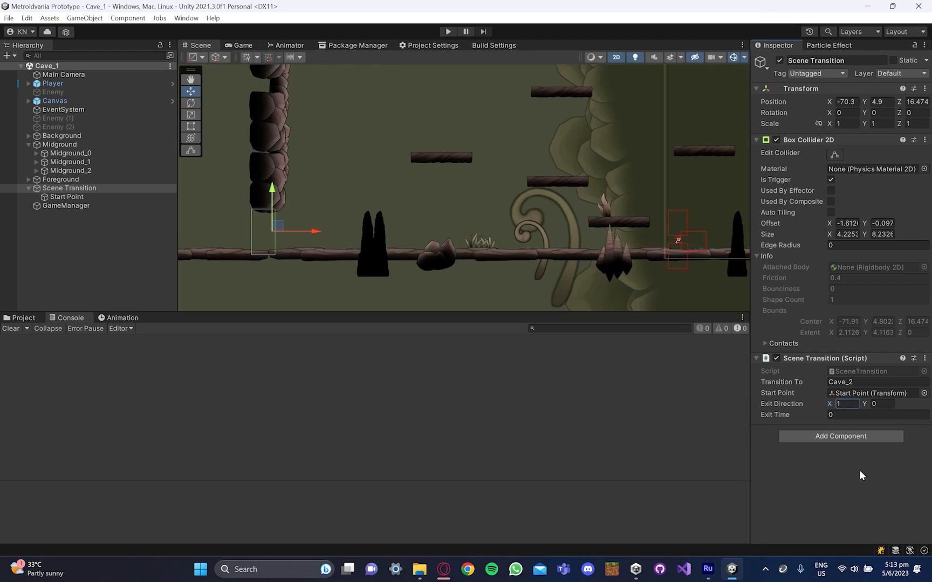
left_click(818, 414)
Step: Play-test the game by moving the player through the cave's transition trigger into Cave_2, and stop play mode
left_click(448, 32)
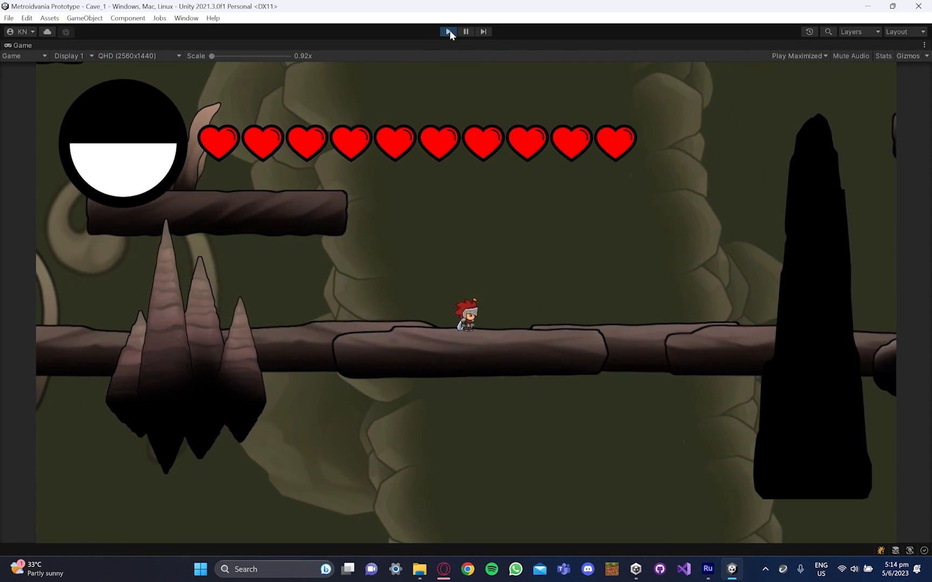
key("a")
key("space")
key("a")
key("shift")
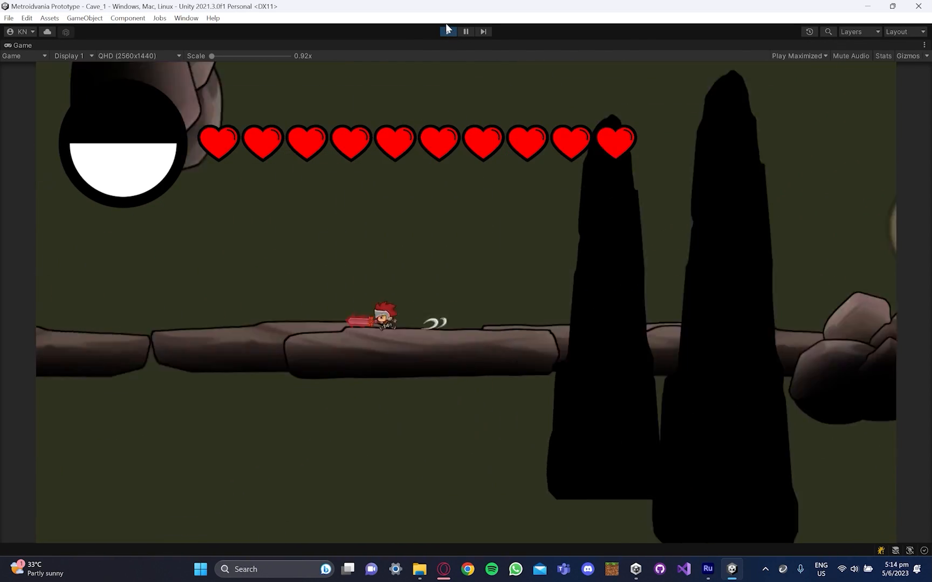
key("d")
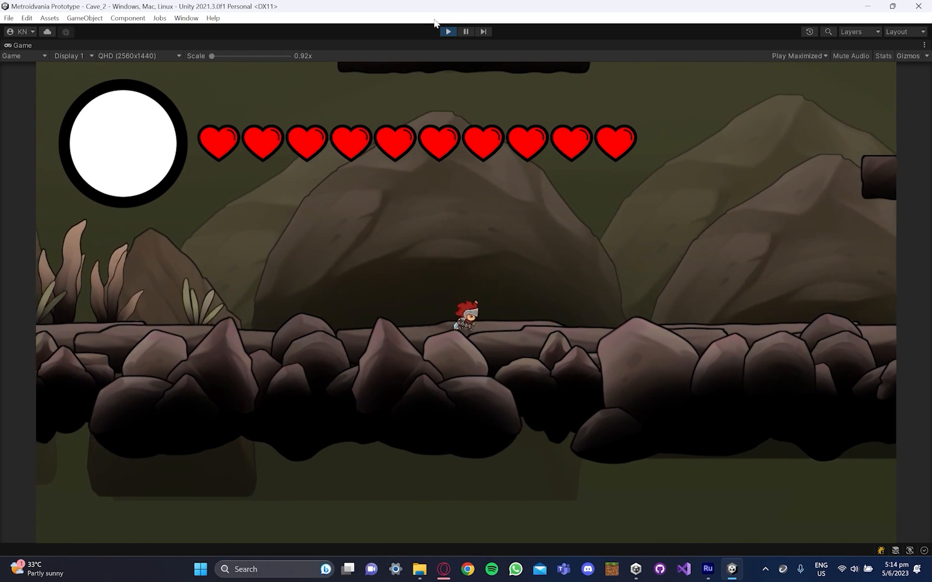
left_click(448, 31)
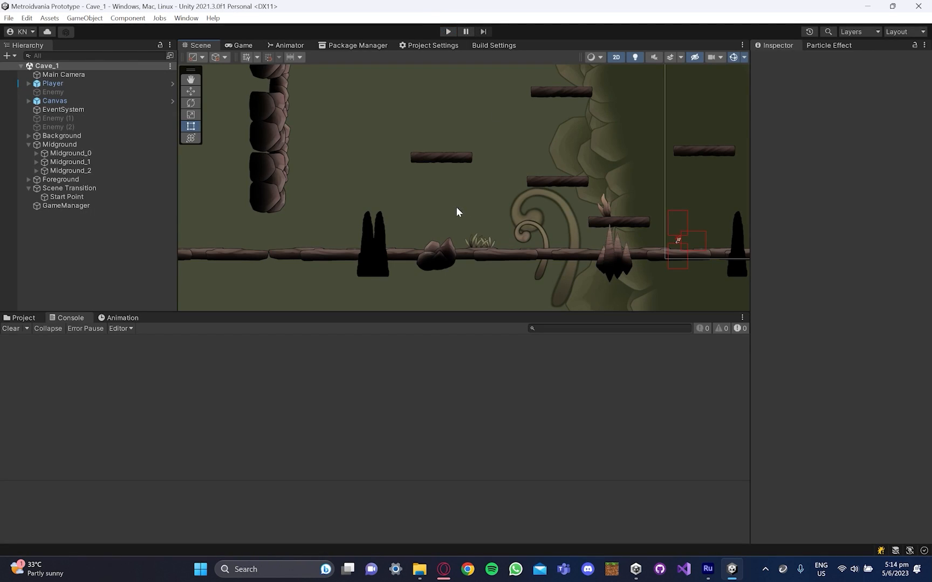
Step: Save the Scene Transition object as a prefab in the Prefabs folder
left_click(23, 318)
left_click(35, 383)
left_click_drag(69, 188, 240, 419)
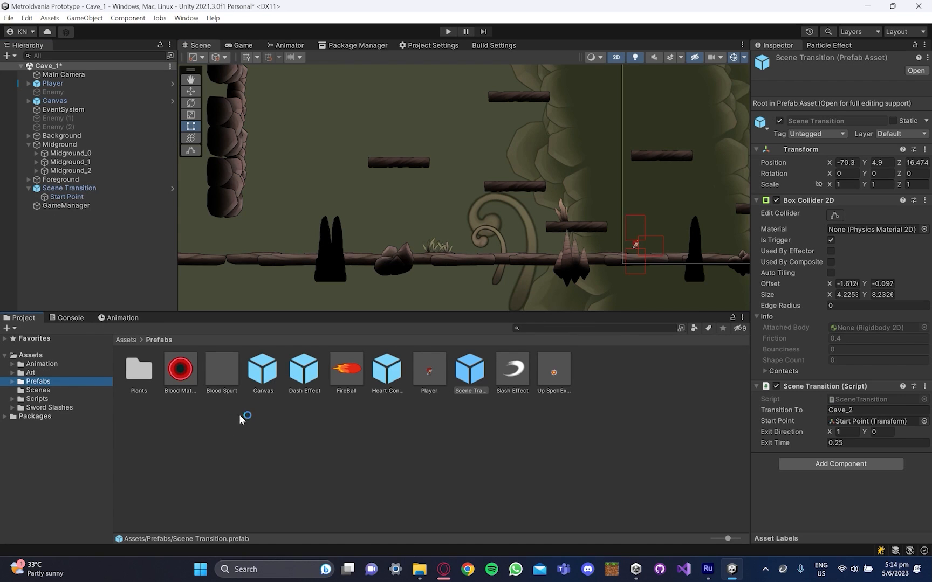
Step: Open the SceneTransition script in Visual Studio and go to the empty line after the Dash coroutine in PlayerController.cs
left_click(98, 185)
double_click(866, 380)
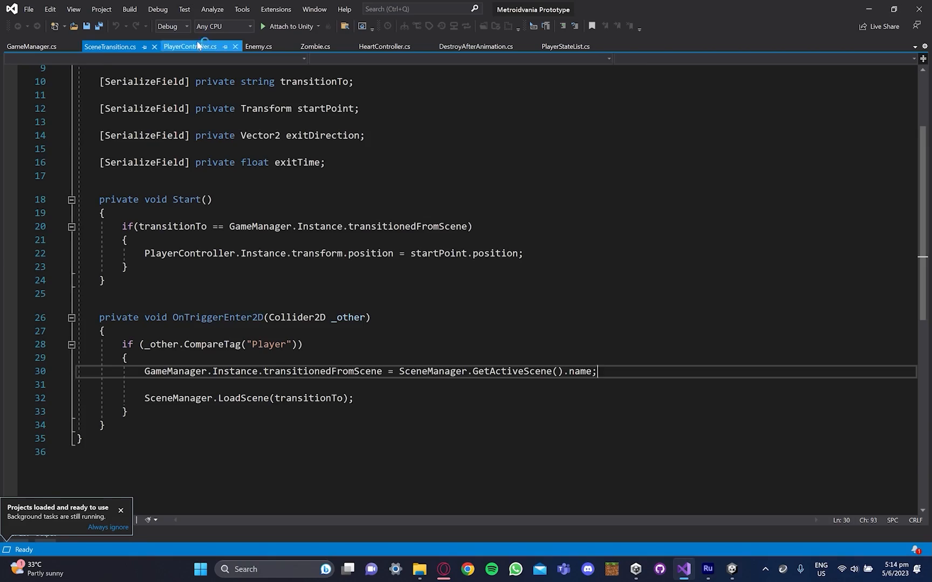
left_click(200, 45)
scroll(466, 286, "up", 20)
scroll(466, 286, "down", 6)
left_click(99, 329)
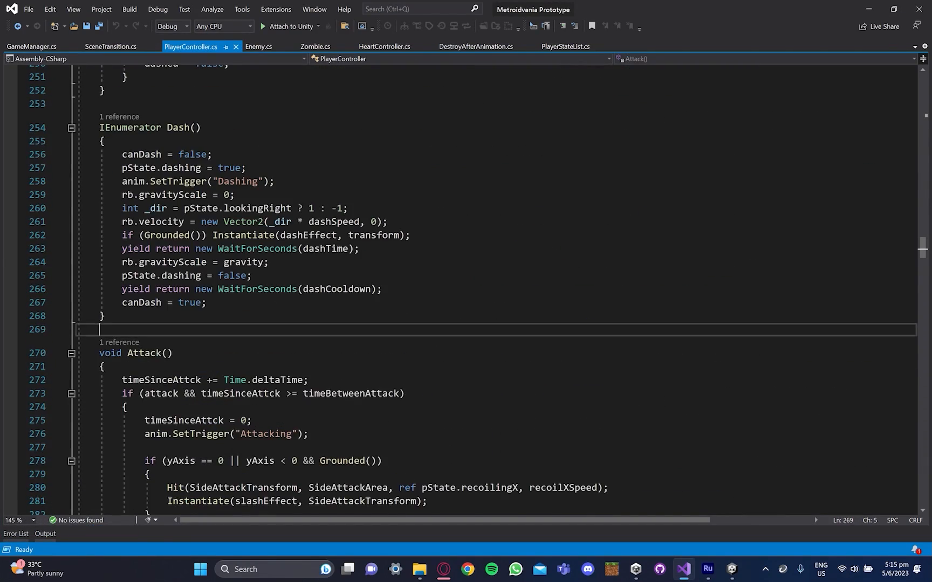
Step: Add an empty public IEnumerator WalkIntoNewScene() method between Dash and Attack, and save the script
key("Return")
key("Return")
key("Up")
type("public IEnumaerator")
key("Down")
key("Down")
type("(")
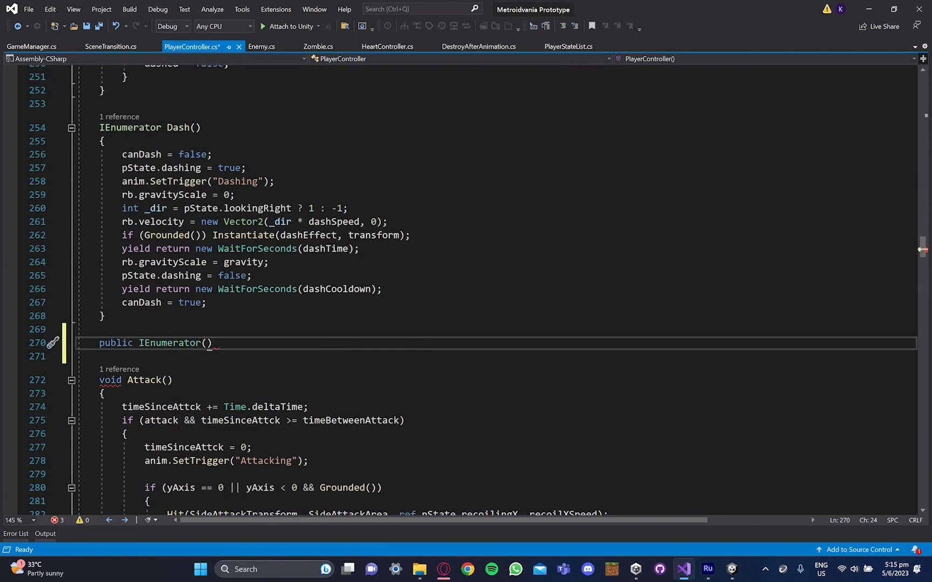
key("Left")
type("WalkintoNewScene")
key("End")
key("Return")
type("{")
key("Return")
key("ctrl+s")
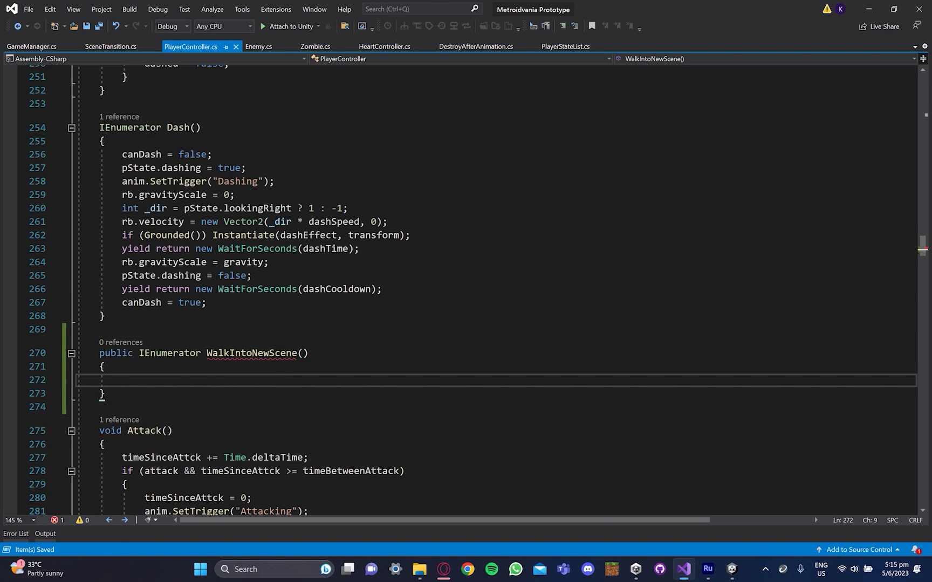
Step: Give WalkIntoNewScene the parameters Vector2 _exitDir and float _delay, and save the script
left_click(302, 353)
scroll(466, 286, "down", 2)
type("Vector2 _exitDir, float _delay")
left_click(122, 299)
key("ctrl+s")
type("i")
key("ctrl+z")
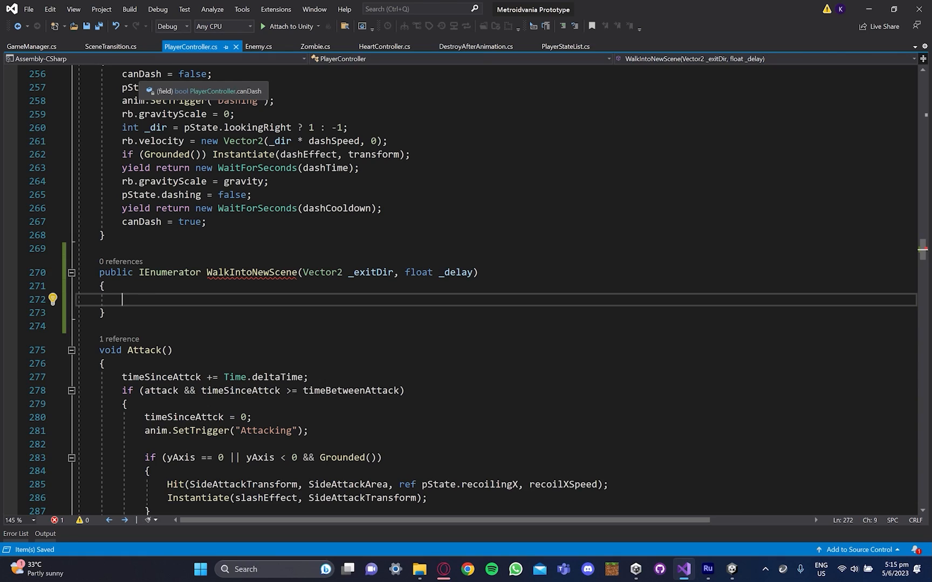
Step: Add the field public bool cutscene = false; below casting in PlayerStateList.cs and save
left_click(565, 47)
left_click(212, 230)
left_click(211, 243)
key("Return")
type("public bool cutscene = false;")
key("ctrl+s")
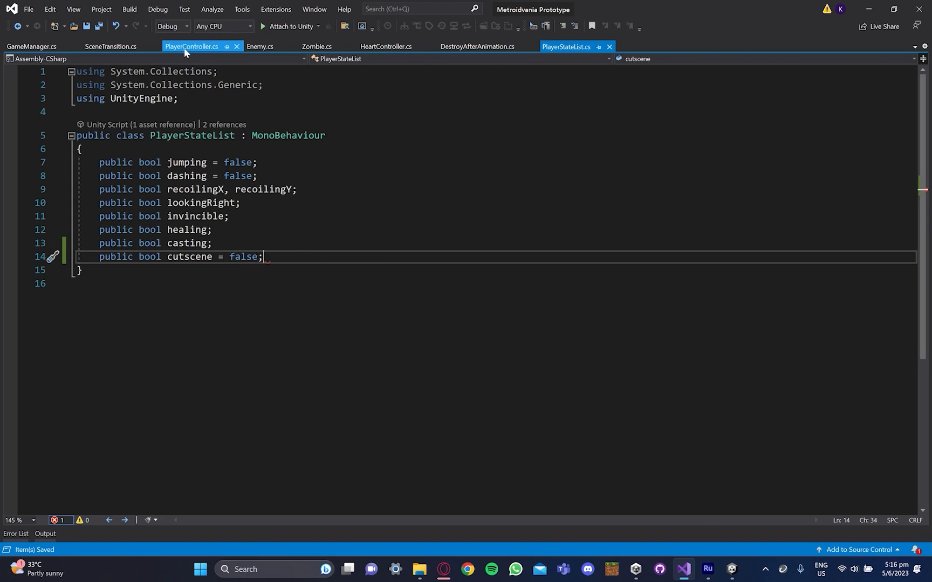
Step: In PlayerController's WalkIntoNewScene, add an if(_exitDir.y > 0) block containing rb.velocity = jumpForce * _exitDir;
left_click(191, 47)
type("if(_exitDir\\")
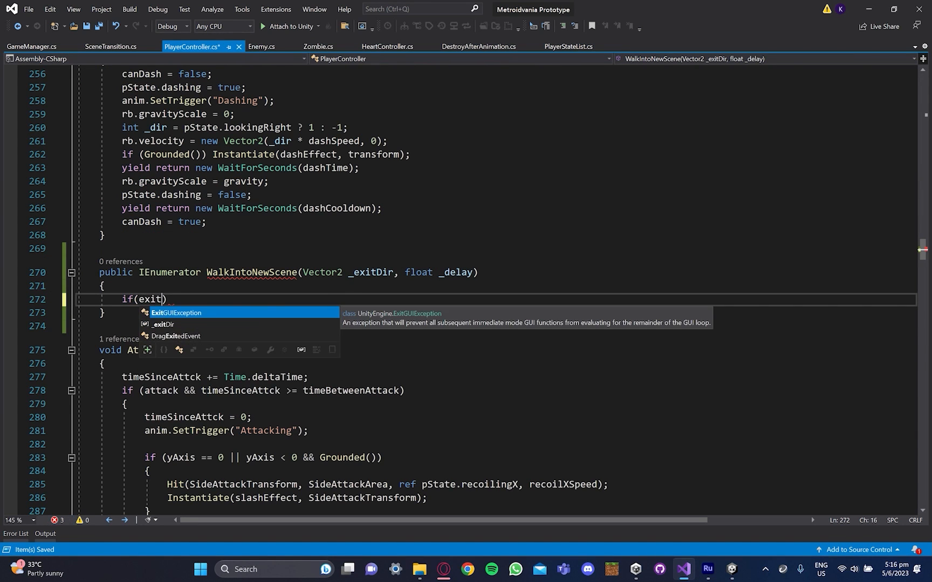
key("BackSpace")
type(".y > 0)")
key("Return")
type("{")
key("Return")
type("rb.velocity")
type(" = jumpForce * _exitDir;")
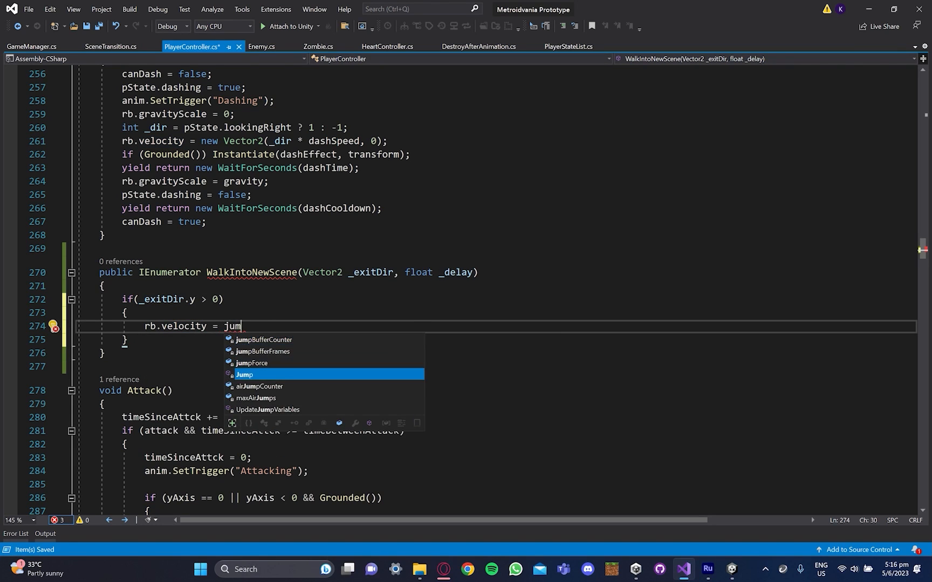
Step: Add the comment "//If exit direction is upwards" above the _exitDir.y check and save
key("Up")
key("Up")
key("Up")
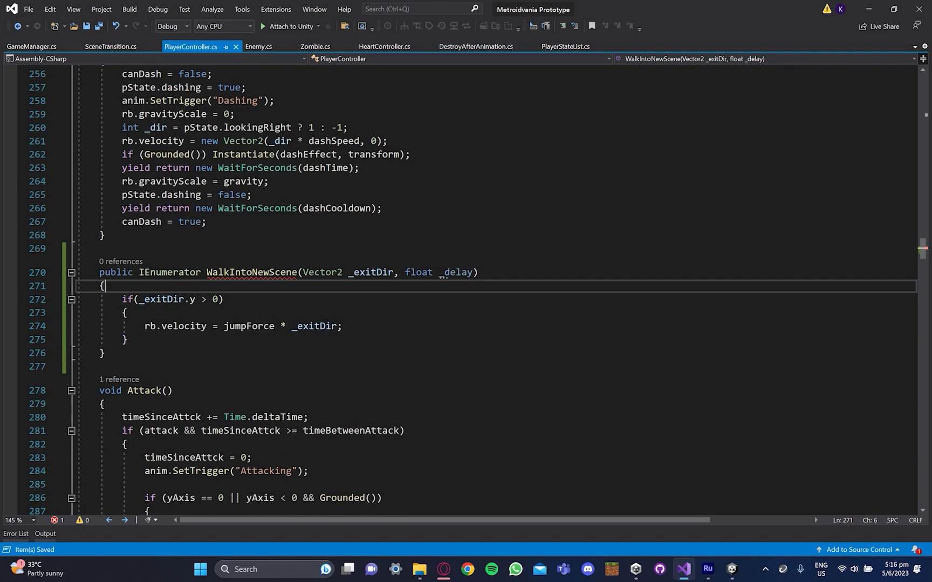
key("Return")
type("//If exit direction is upwards")
key("Down")
key("Down")
key("Down")
key("Down")
key("ctrl+s")
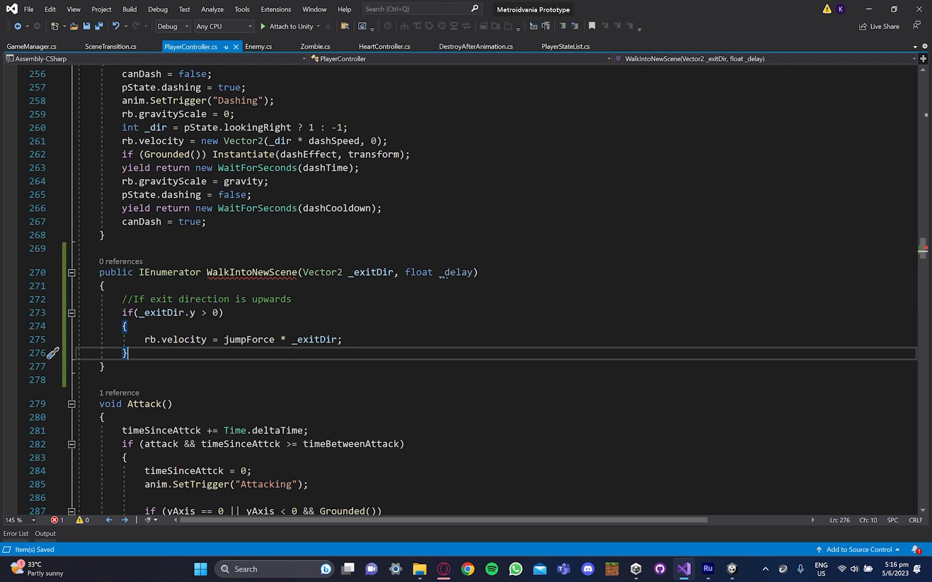
Step: Below the upward check, add an if(_exitDir.x != 0) block containing xAxis = _exitDir.x > 0 ? 1 : -1; and save
key("Return")
key("Return")
type("if(_exitDir.x != 0)")
key("Return")
type("{")
key("Return")
key("ctrl+s")
type("xAxis = _exitDir.x > 0 ")
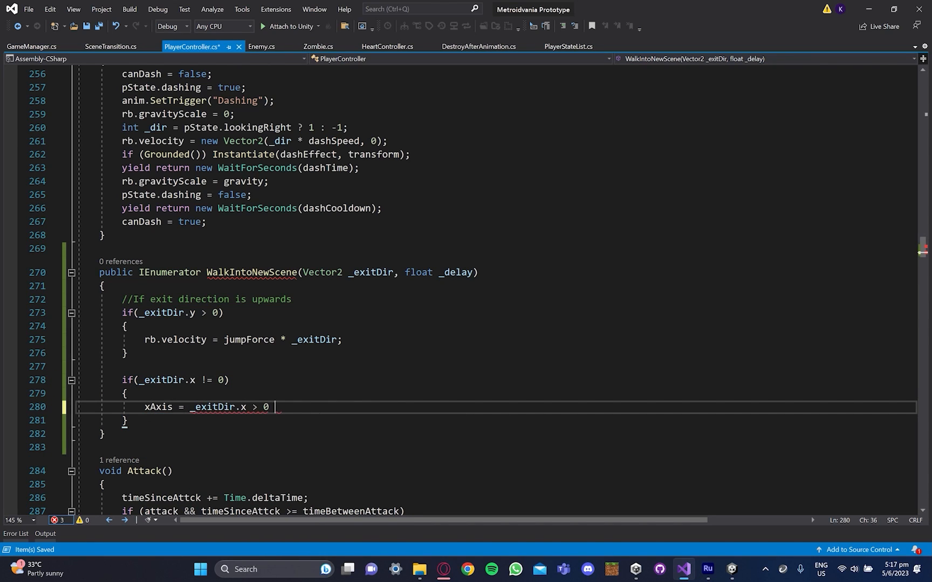
type("? 1 : -1;")
key("ctrl+s")
Step: Call Move(); at the end of the _exitDir.x block and Flip(); after the block, separated by blank lines
scroll(473, 297, "down", 2)
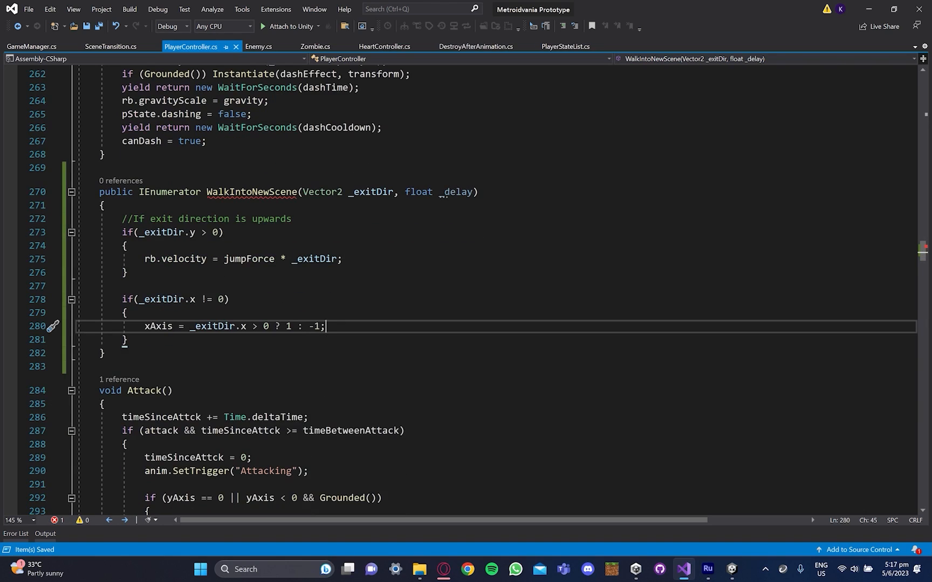
key("Return")
key("Return")
type("Move();")
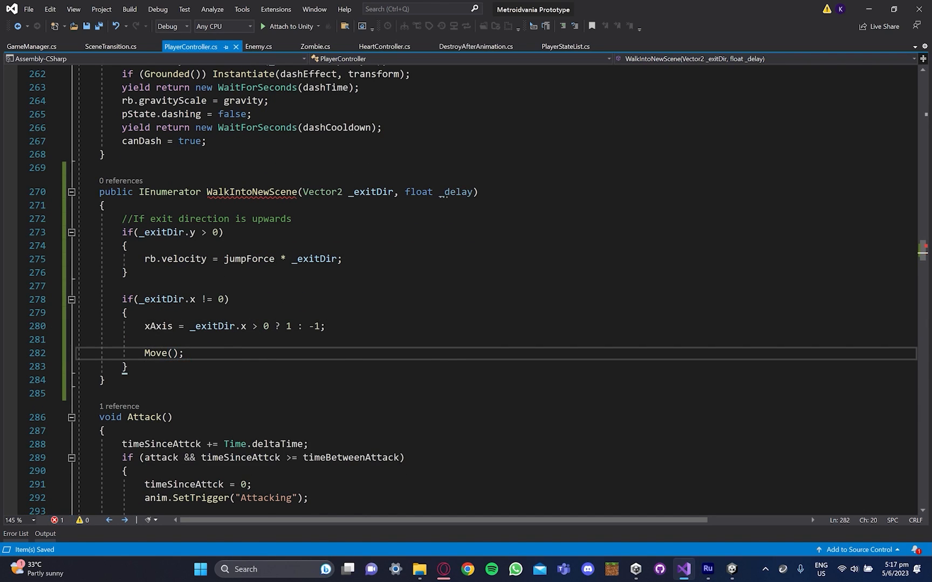
key("Down")
key("Return")
type("Flip();")
key("End")
type(";")
key("Up")
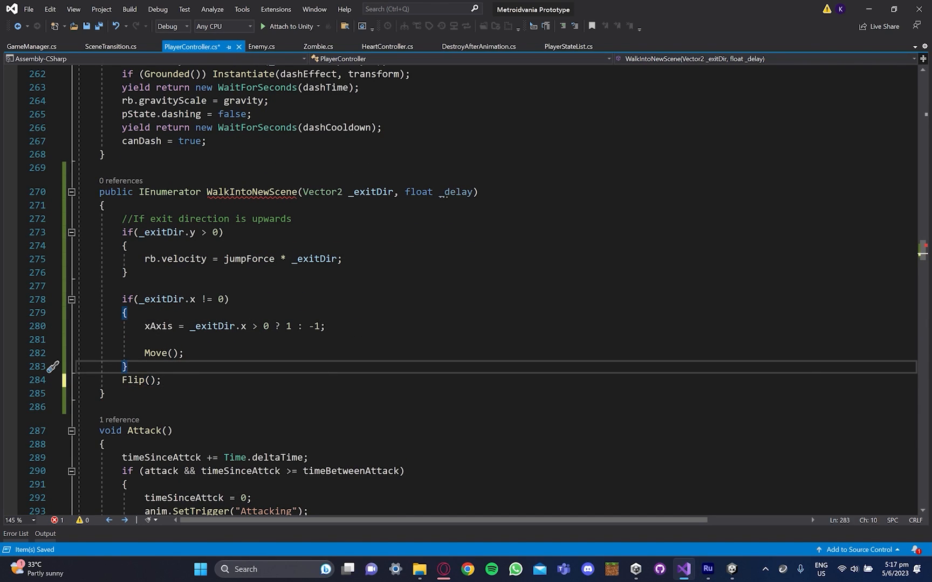
key("Return")
key("Down")
Step: After Flip();, add yield return new WaitForSeconds(_delay); and pState.cutscene = false;, and save the script
key("End")
key("Return")
type("yield return ")
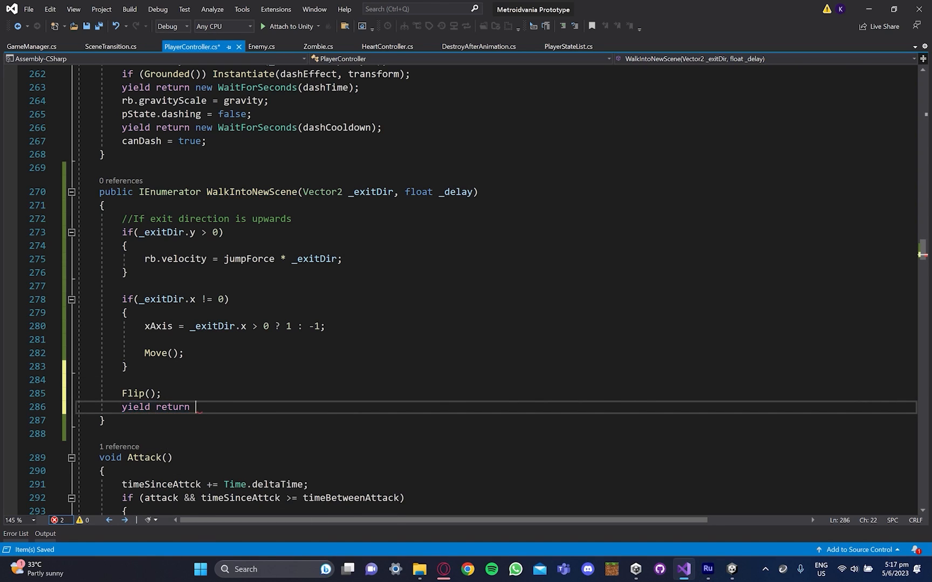
type("New WaitForSeconds(_delay);")
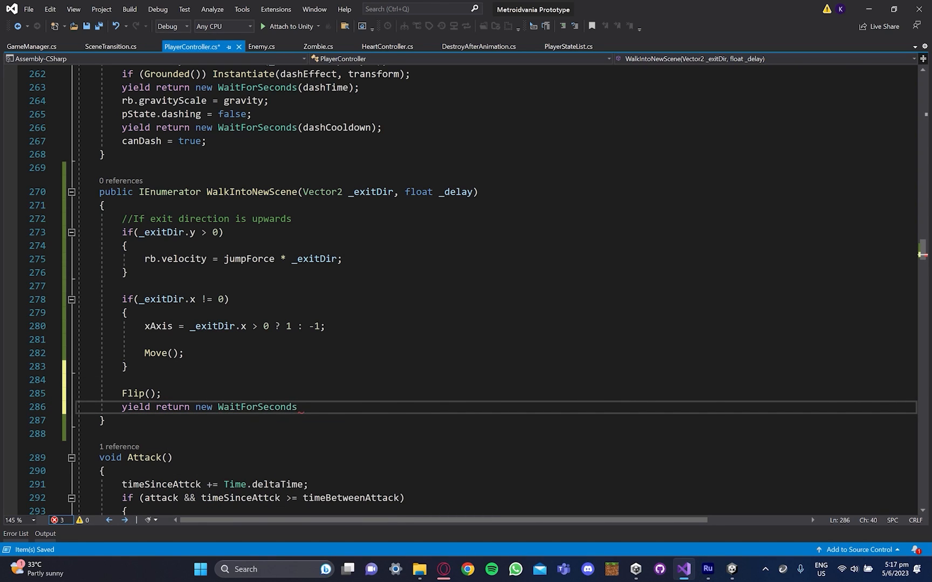
key("Return")
type("pState.cutscene = false;")
key("ctrl+s")
Step: Add the comment "//If exit direction requires horizontal movement" above the _exitDir.x check and save
left_click(122, 286)
key("Return")
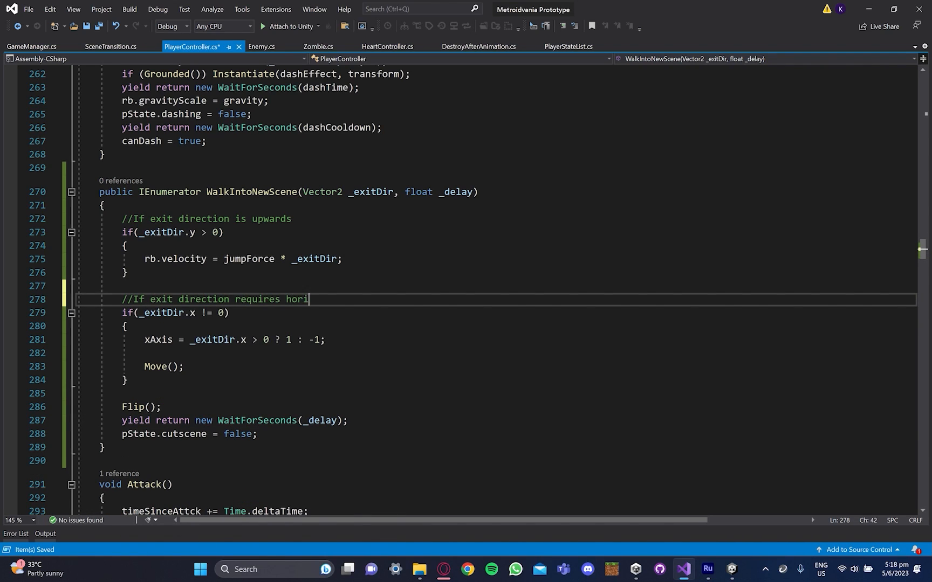
type("ent")
key("ctrl+s")
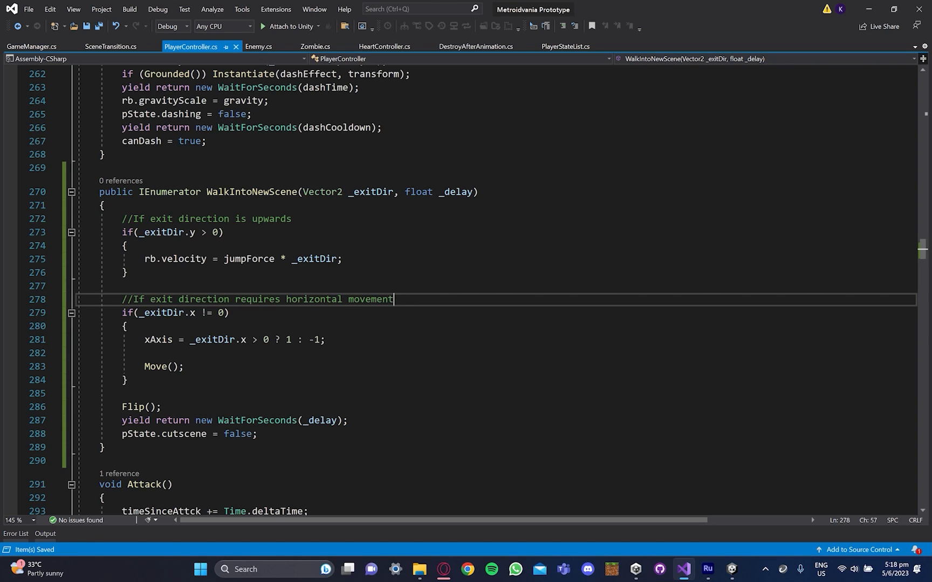
Step: In SceneTransition.cs's OnTriggerEnter2D, add PlayerController.Instance.pState.cutscene = true; before the LoadScene call and save
scroll(473, 291, "down", 1)
left_click(258, 394)
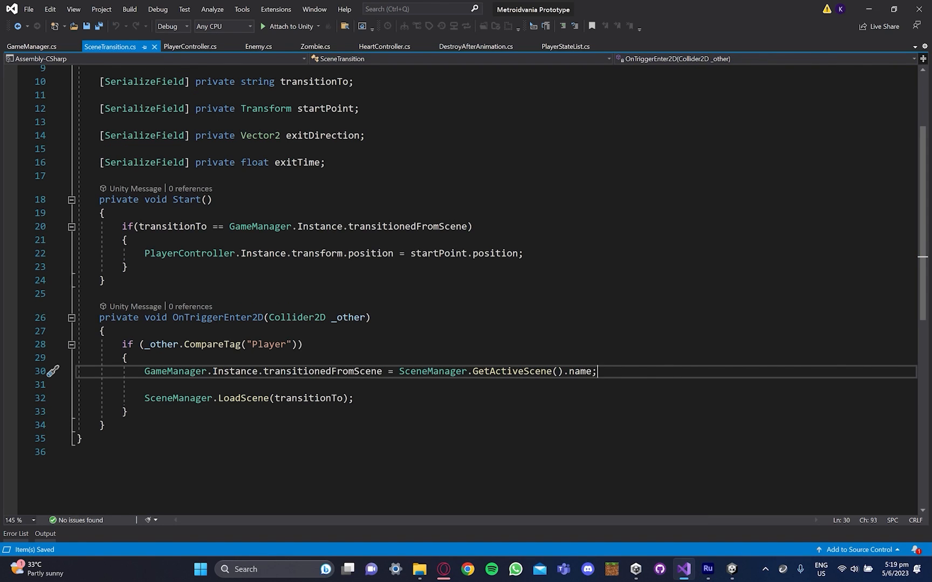
key("Down")
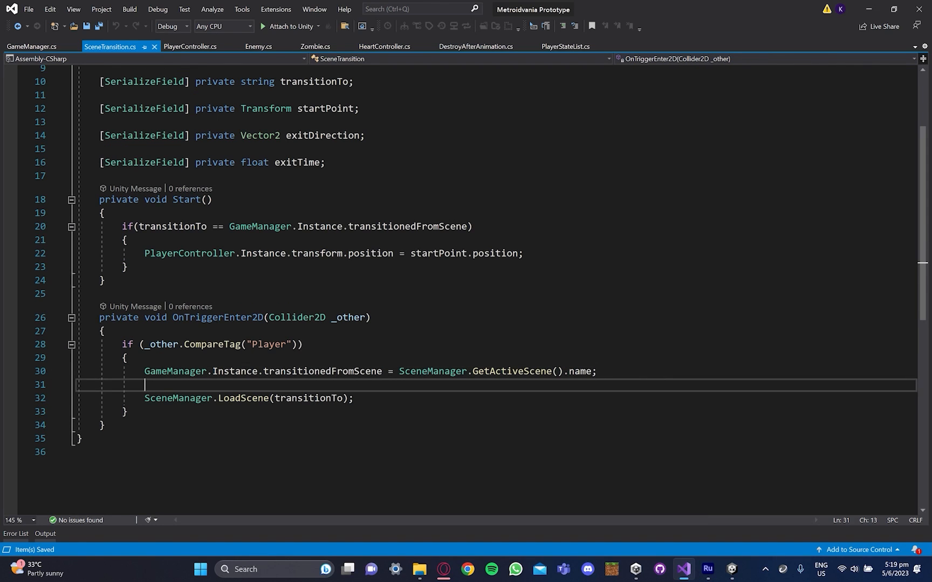
key("Return")
key("Return")
key("Up")
type("Player")
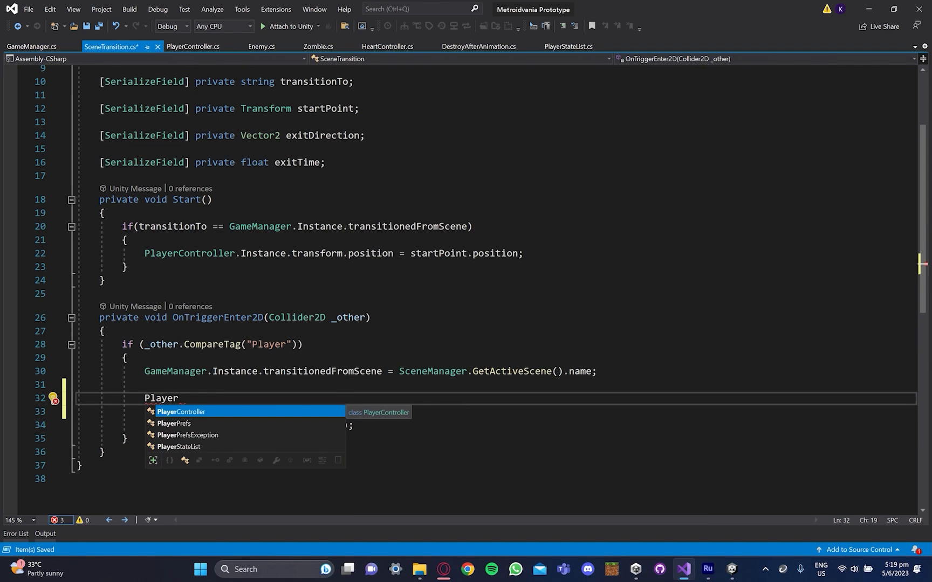
type("Controller.Instance.pState.cutscene = true;")
key("ctrl+s")
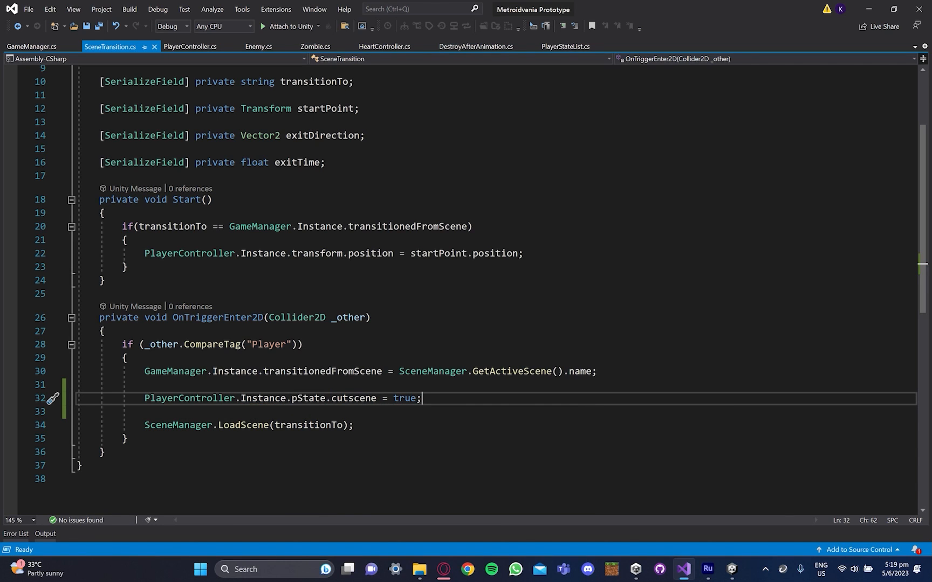
Step: Insert if (pState.cutscene) return; at the start of PlayerController's Update method and save
left_click(189, 47)
scroll(464, 286, "down", 14)
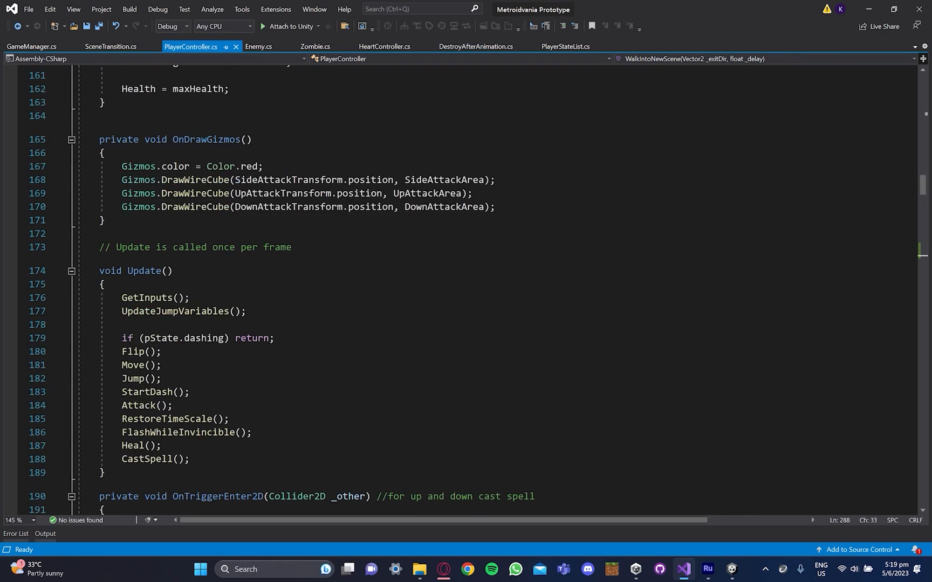
scroll(464, 286, "down", 3)
left_click(104, 163)
key("Return")
key("Return")
key("Up")
type("if (pState.cutscene) return;")
key("ctrl+s")
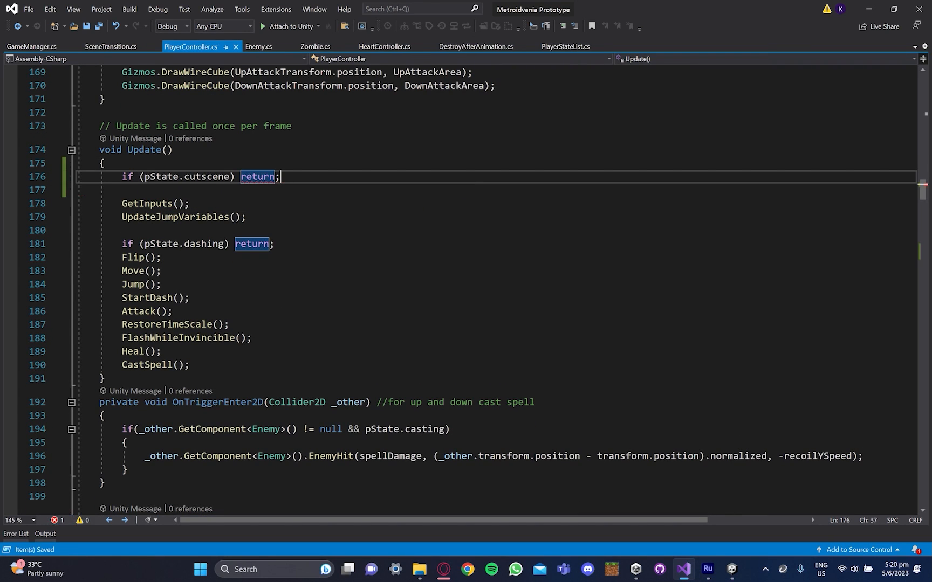
Step: Copy the cutscene early-return line from Update to the start of FixedUpdate and save
scroll(241, 100, "down", 2)
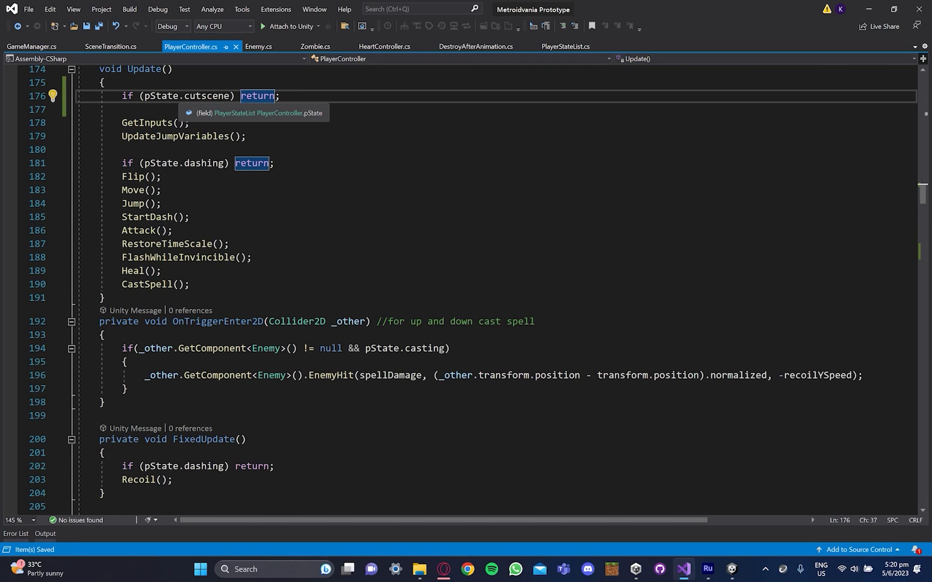
triple_click(241, 97)
key("ctrl+c")
left_click(107, 453)
key("Return")
key("Return")
key("Up")
key("ctrl+v")
key("BackSpace")
key("ctrl+s")
scroll(107, 453, "down", 4)
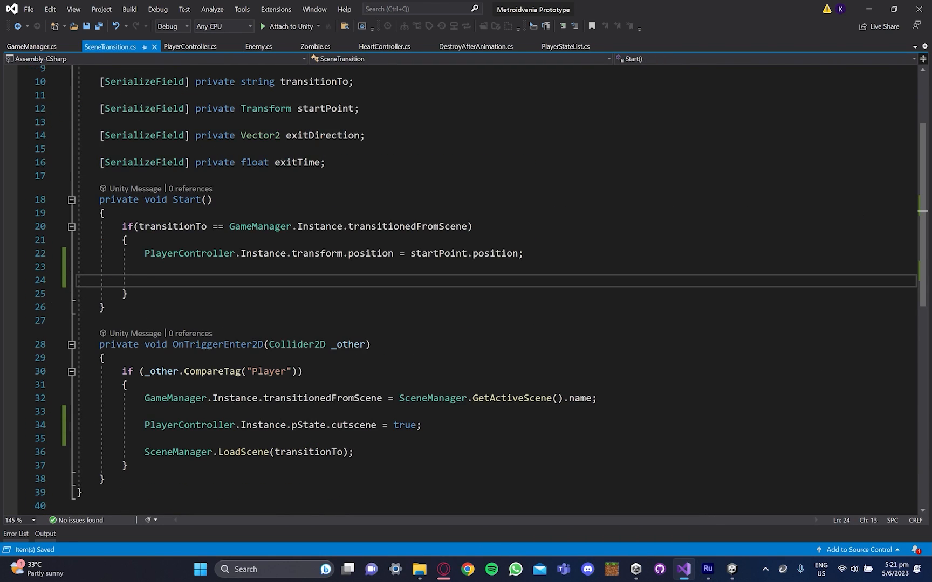
Step: In SceneTransition's Start, after the player is positioned, add StartCoroutine(PlayerController.Instance.WalkIntoNewScene(exitDirection, exitTime)); and save
type("Pl")
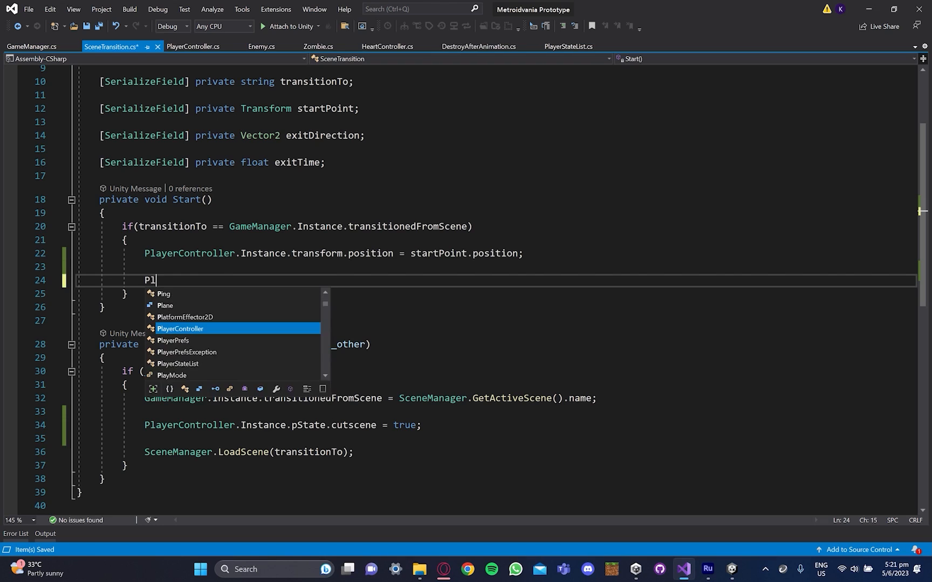
key("BackSpace")
key("BackSpace")
type("StartCoroutine(PLa")
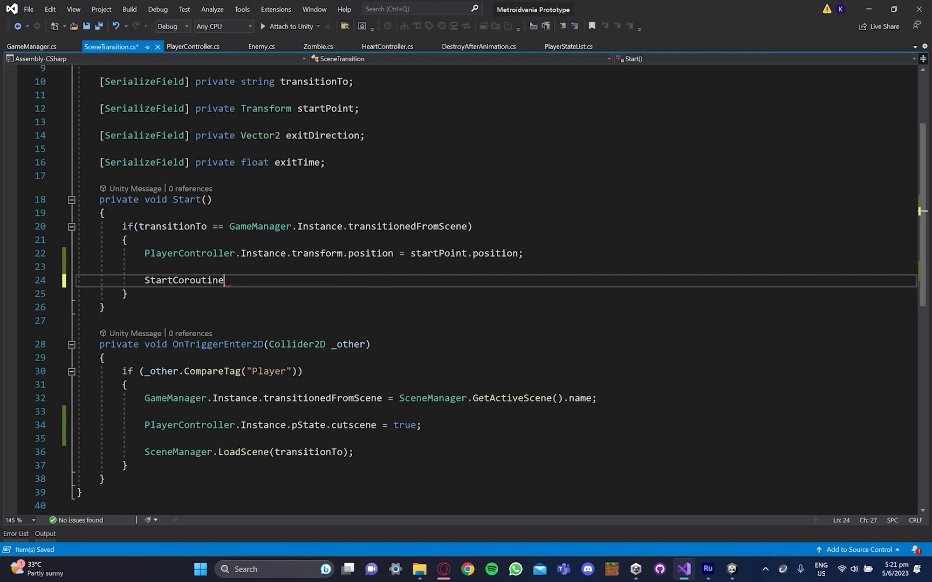
key("Tab")
type(".Wal")
key("Tab")
type("());")
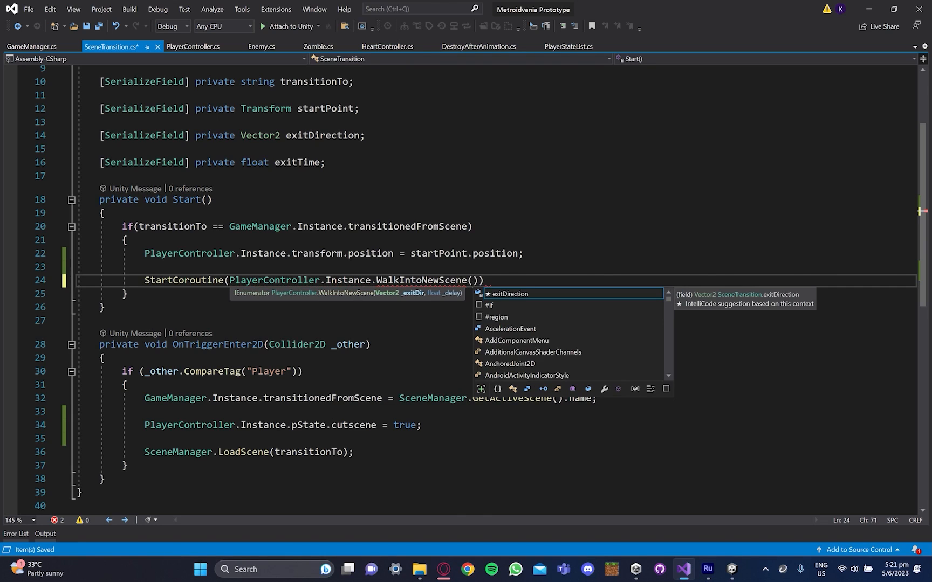
key("ctrl+s")
mouse_move(430, 280)
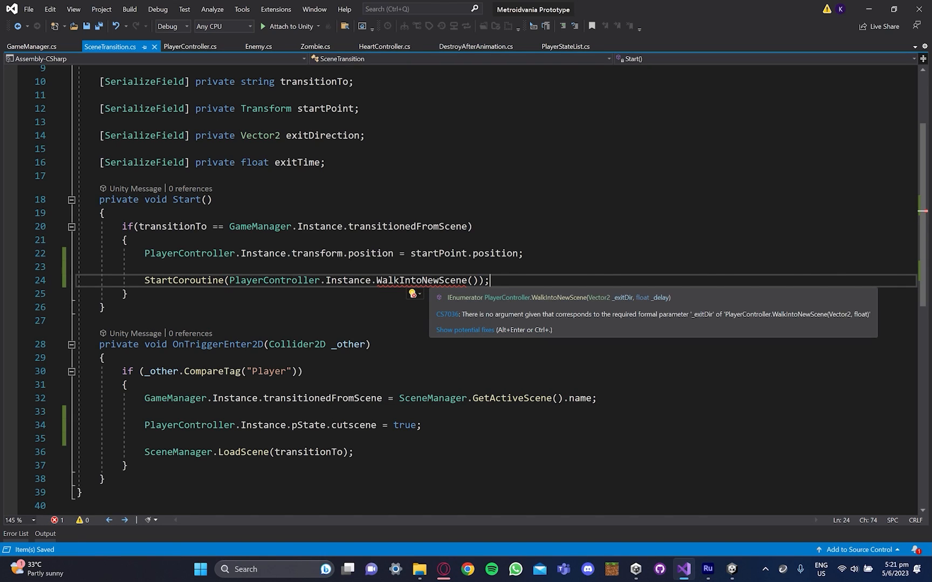
type("exitDirection, exitTime")
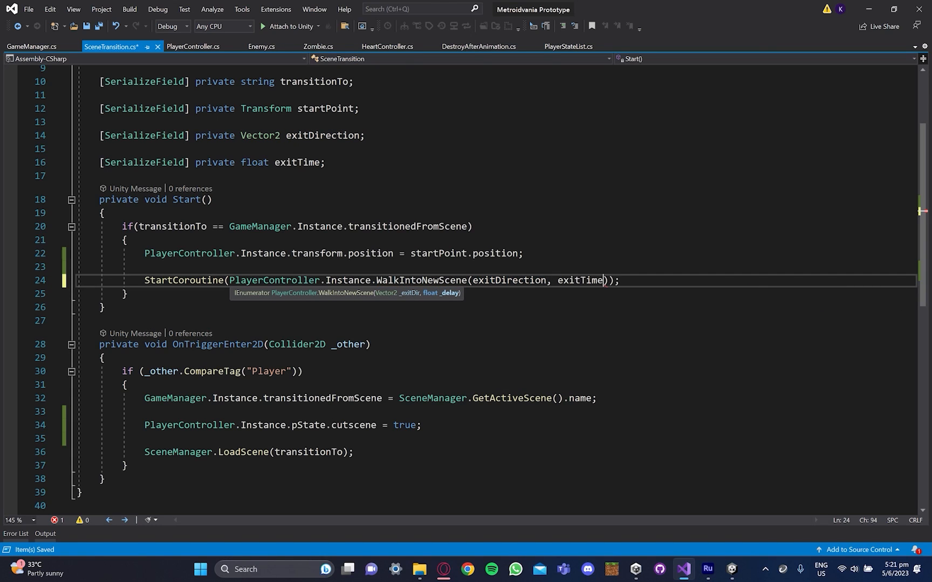
key("ctrl+s")
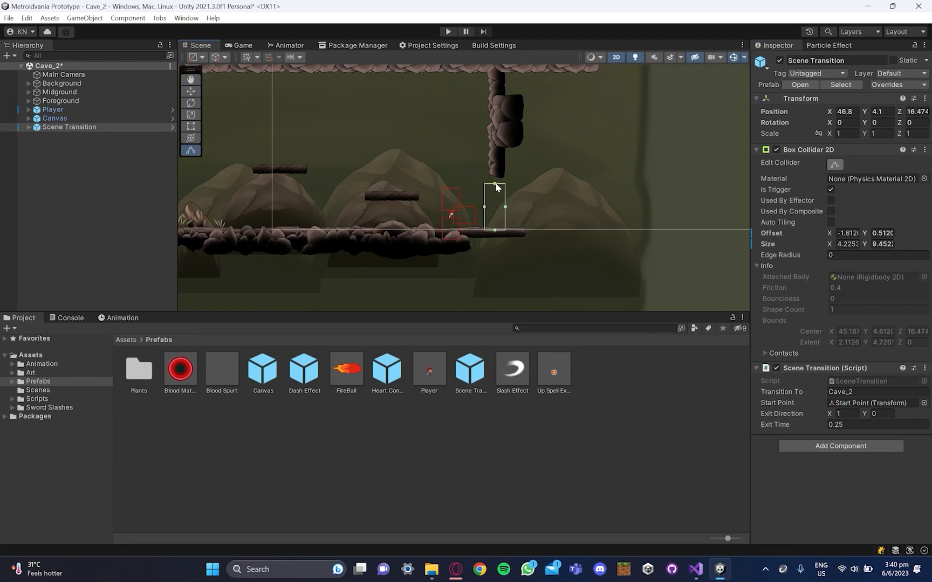
Step: In Unity's Cave_2 scene, resize the Scene Transition's collider to 11.226 high, zero its offset, and place the object at X 49.4, Y 5.4
left_click(834, 165)
left_click(845, 233)
left_click_drag(495, 183, 480, 212)
type("0")
Step: Expand and select the Scene Transition object in Cave_2, and set its Exit Direction X to -1
left_click(66, 135)
left_click(69, 127)
left_click(103, 134)
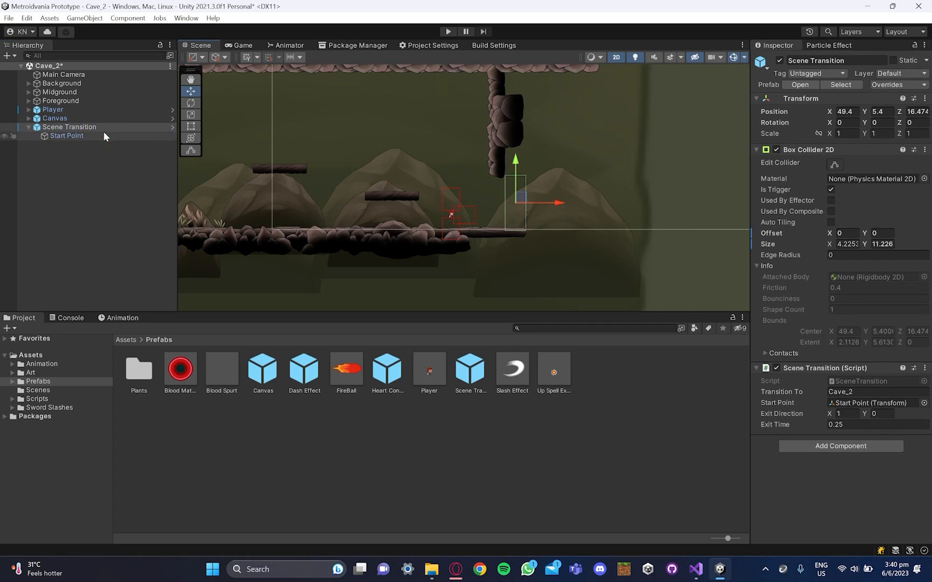
left_click(108, 129)
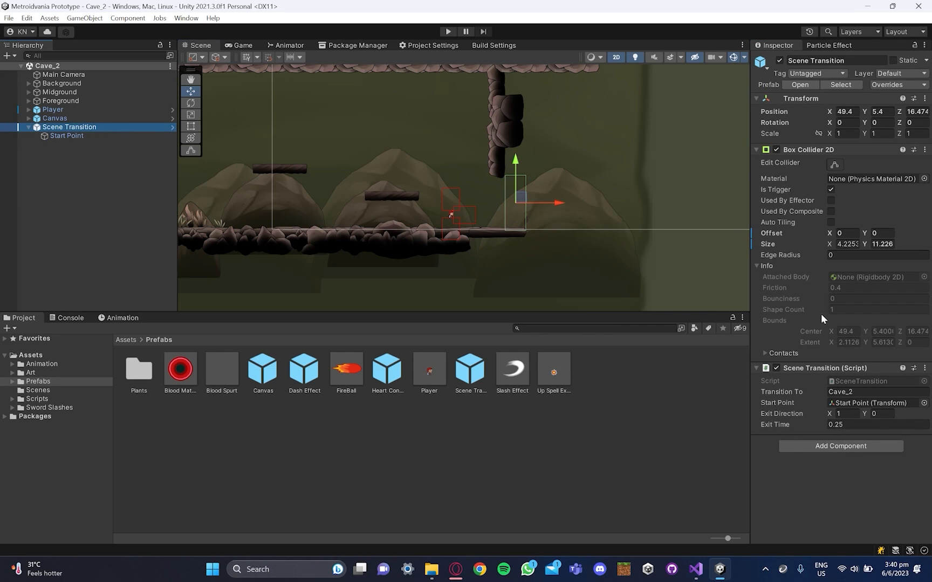
left_click(824, 410)
type("-1")
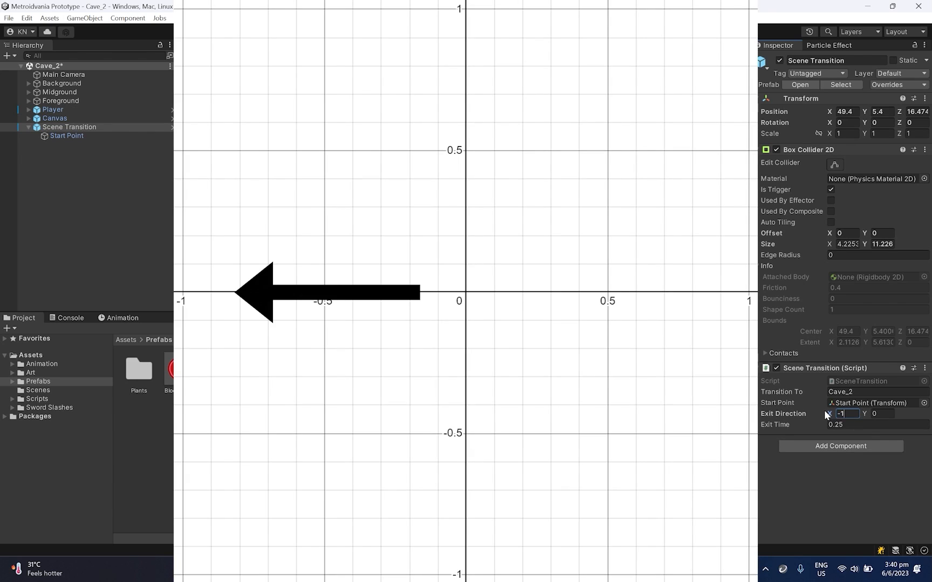
Step: Set the Cave_2 Scene Transition's Exit Time to 0.5 and its Transition To scene to Cave_1
left_click(841, 424)
left_click(851, 393)
key("Return")
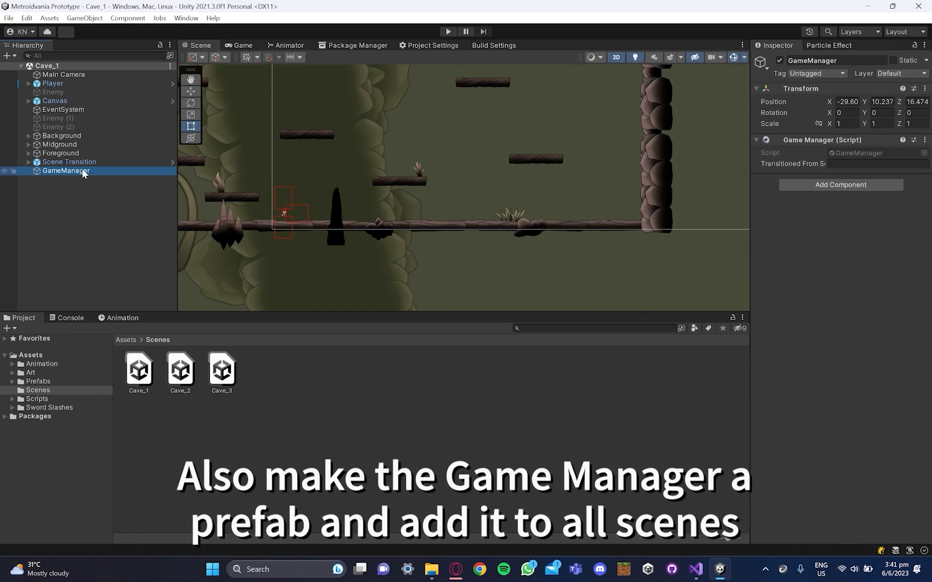
Step: Save GameManager from Cave_1 as a prefab in the Prefabs folder and add an instance of it to the Cave_2 scene
left_click(36, 382)
left_click_drag(66, 171, 273, 434)
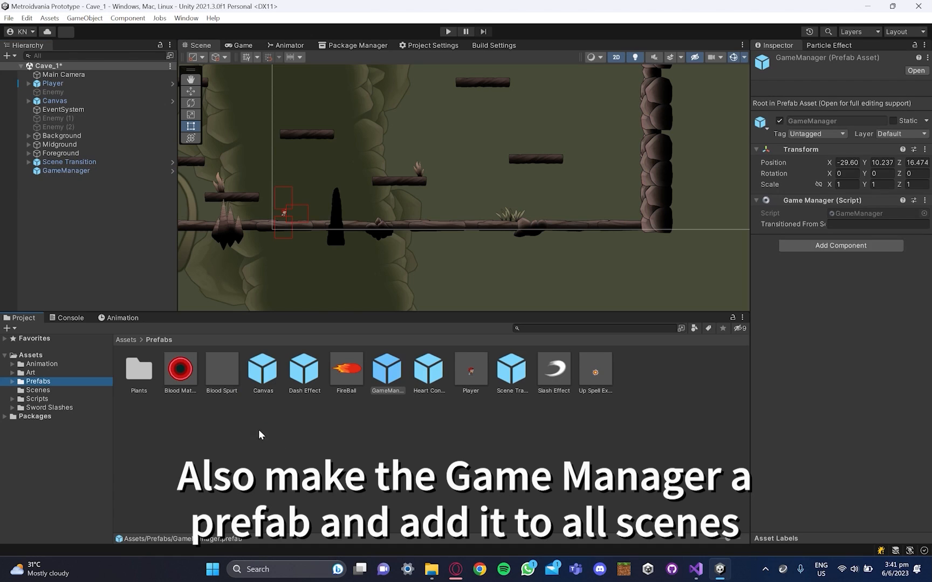
left_click(51, 391)
double_click(181, 370)
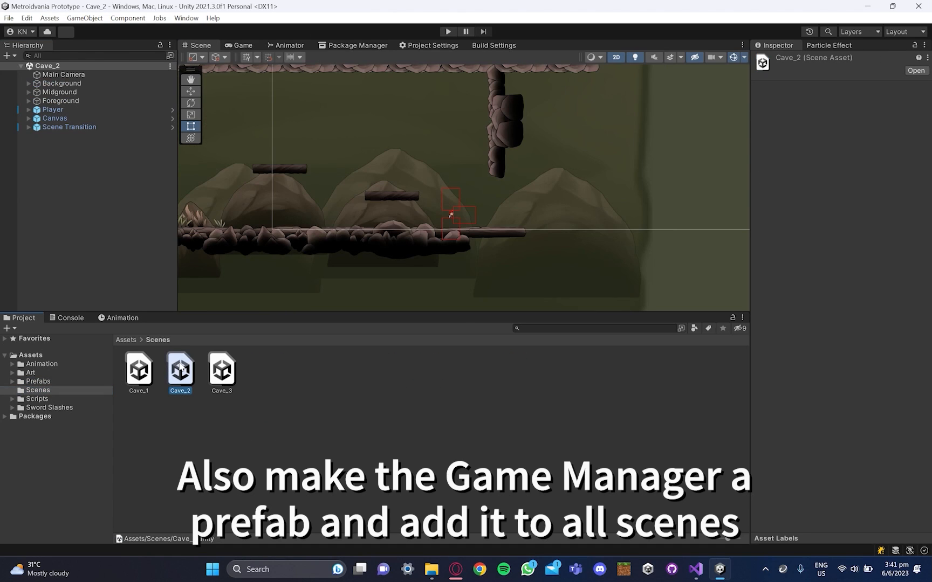
left_click(38, 381)
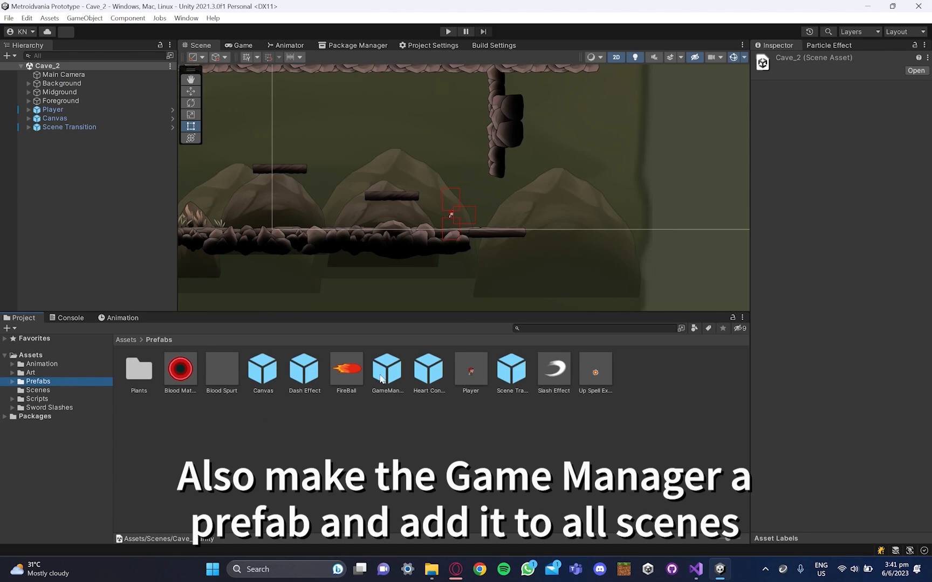
left_click_drag(392, 373, 49, 138)
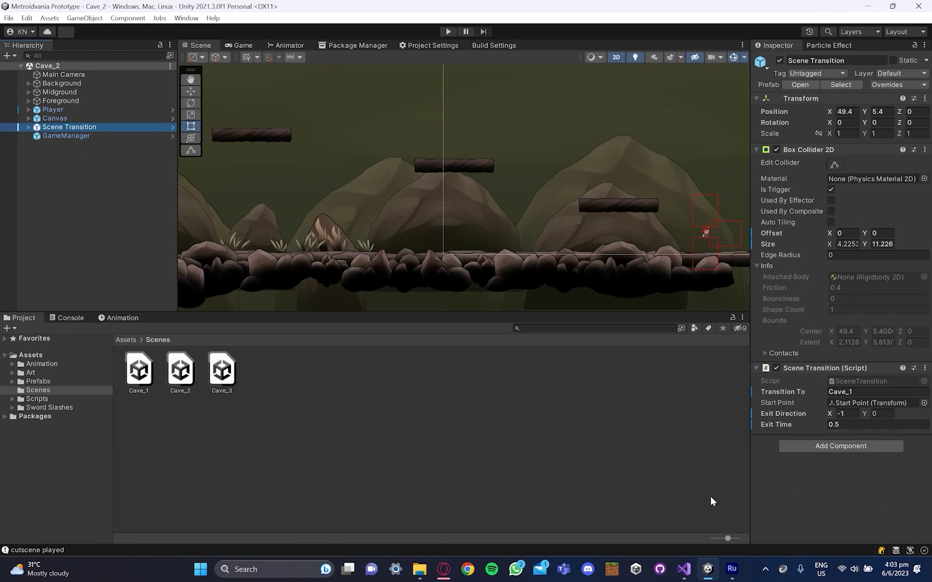
Step: Play-test the scene transition and automatic walk-in starting from Cave_2, and stop the game
left_click(450, 32)
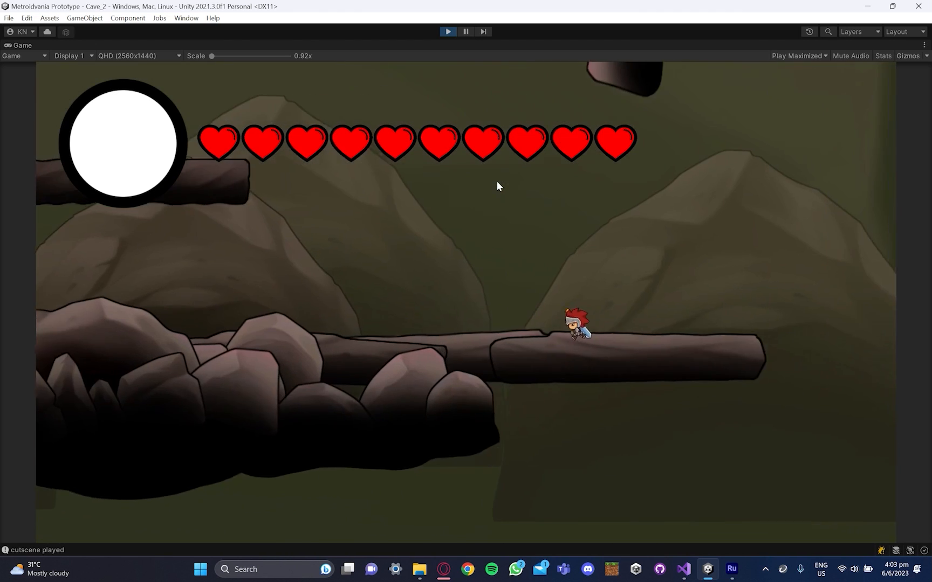
key("d")
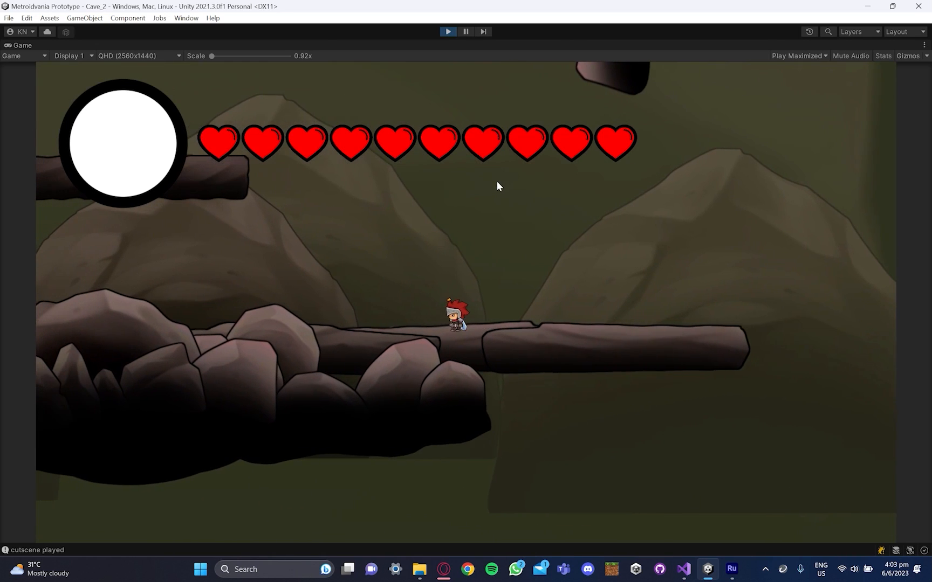
left_click(448, 31)
Step: Open the Cave_1 scene and delete the ground section beside the right-hand wall
double_click(135, 372)
middle_click_drag(663, 242, 238, 237)
left_click(483, 241)
key("Delete")
Step: Add a second Scene Transition prefab to Cave_1 and move it to the gap in the ground near the right-hand wall
scroll(447, 248, "up", 3)
middle_click_drag(447, 252, 412, 251)
left_click(29, 144)
left_click(46, 381)
left_click_drag(511, 372, 101, 193)
scroll(549, 191, "down", 3)
left_click_drag(232, 213, 594, 268)
middle_click_drag(593, 268, 516, 192)
Step: Reshape the new Scene Transition's box collider to fit the floor gap in Cave_1 and save the scene
left_click(832, 164)
left_click_drag(474, 193, 313, 193)
key("ctrl+s")
left_click_drag(522, 193, 499, 110)
Step: Expand the new transition to its Start Point, and set its Exit Direction to X -1, Y 1 and Exit Time to 0.5
left_click(29, 179)
left_click(67, 189)
middle_click_drag(500, 110, 481, 168)
left_click(119, 187)
key("Up")
left_click(840, 414)
type("-1")
left_click(874, 415)
type("1")
key("ctrl+s")
type("0.5")
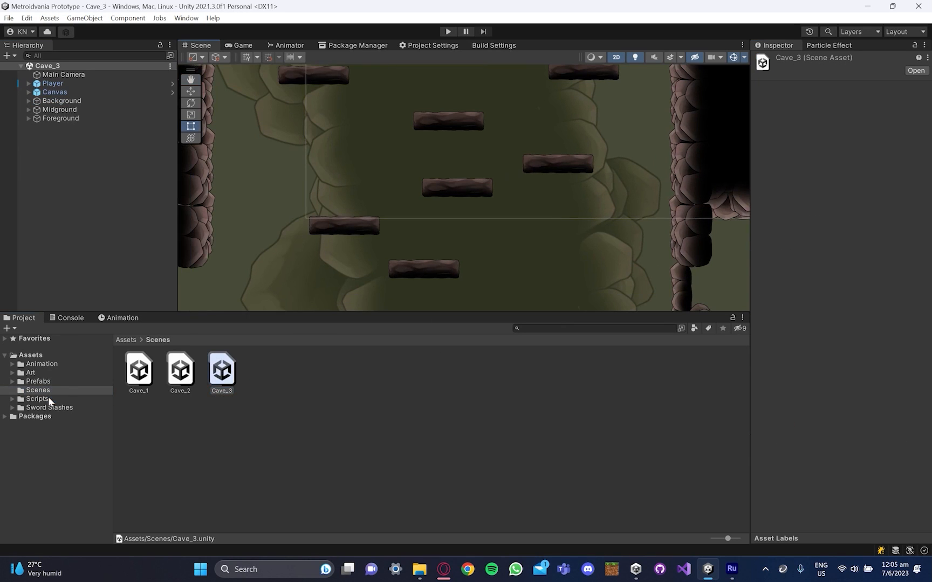
Step: Add a Scene Transition prefab to the Cave_3 scene and set its X and Y position to 0
left_click(37, 381)
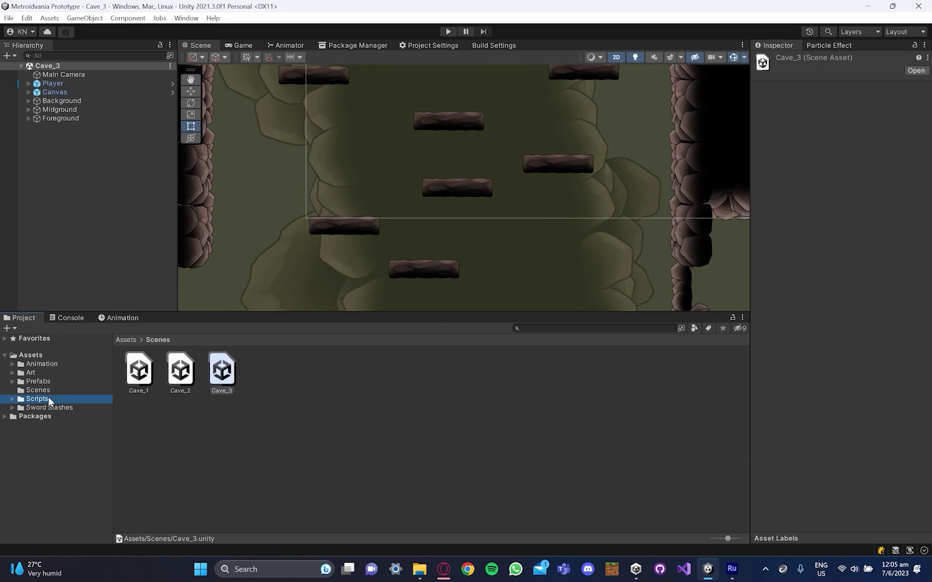
scroll(464, 188, "down", 5)
middle_click_drag(469, 86, 479, 241)
scroll(472, 221, "up", 5)
left_click_drag(511, 372, 137, 125)
left_click(846, 112)
type("0")
key("Tab")
type("0")
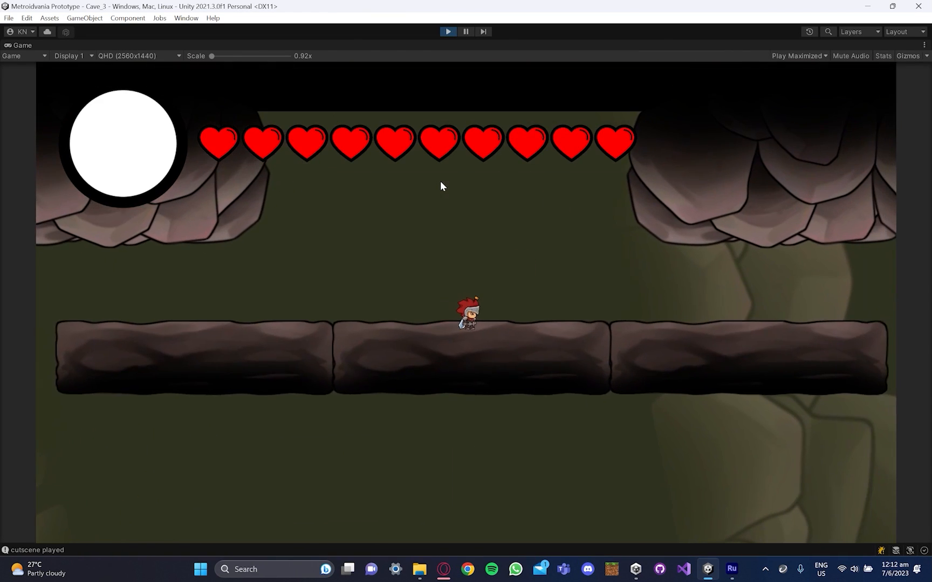
Step: Play-test moving and jumping the player between Cave_3 and Cave_1, and stop the game
key("a")
key("space")
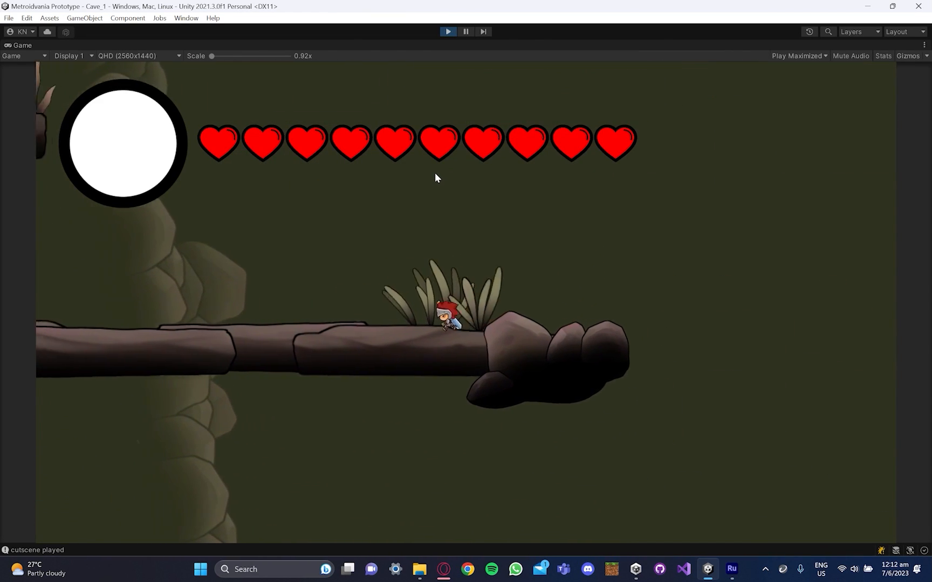
left_click(448, 32)
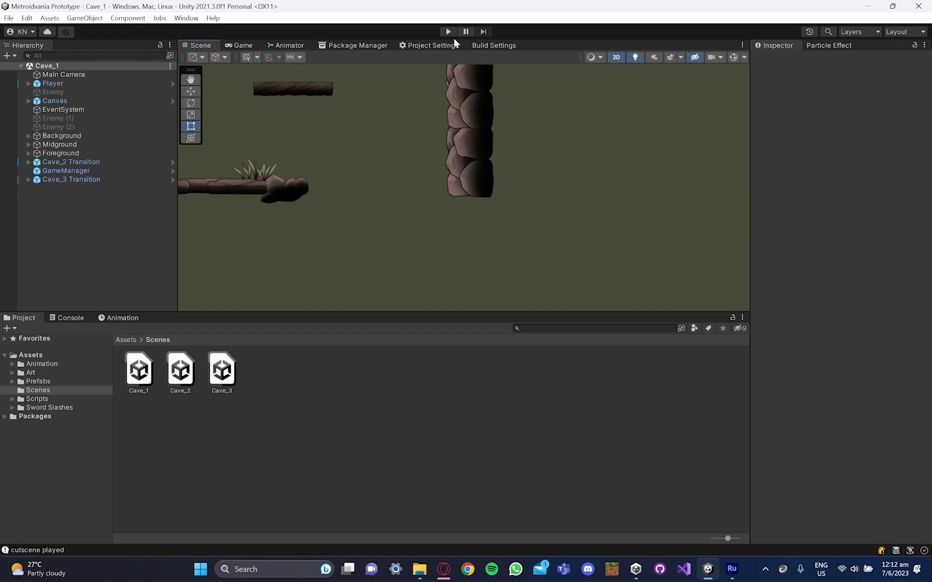
Step: Rename the two Scene Transition objects in Cave_1 as Cave_2 Transition and Cave_3 Transition
scroll(593, 184, "down", 8)
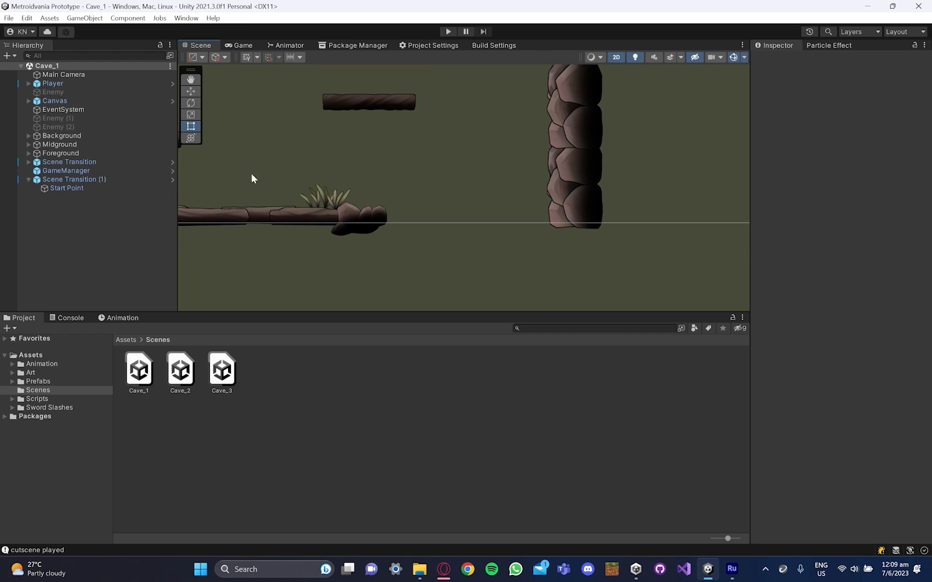
left_click(74, 179)
left_click(69, 162)
left_click_drag(808, 61, 771, 57)
type("Cave")
key("Num_Lock")
type("_2")
left_click(74, 179)
type("Cave_3")
key("BackSpace")
left_click_drag(860, 60, 743, 57)
key("Return")
Step: Open Cave_2, rename its transition object after its destination, Cave_1, and save the scene
double_click(180, 372)
left_click(96, 127)
type("Cave_1")
key("Return")
key("ctrl+s")
Step: Open Cave_3, rename its transition object as Cave_1 Transition, and save the scene
double_click(222, 372)
left_click(89, 127)
type("Cave_2")
scroll(551, 141, "down", 5)
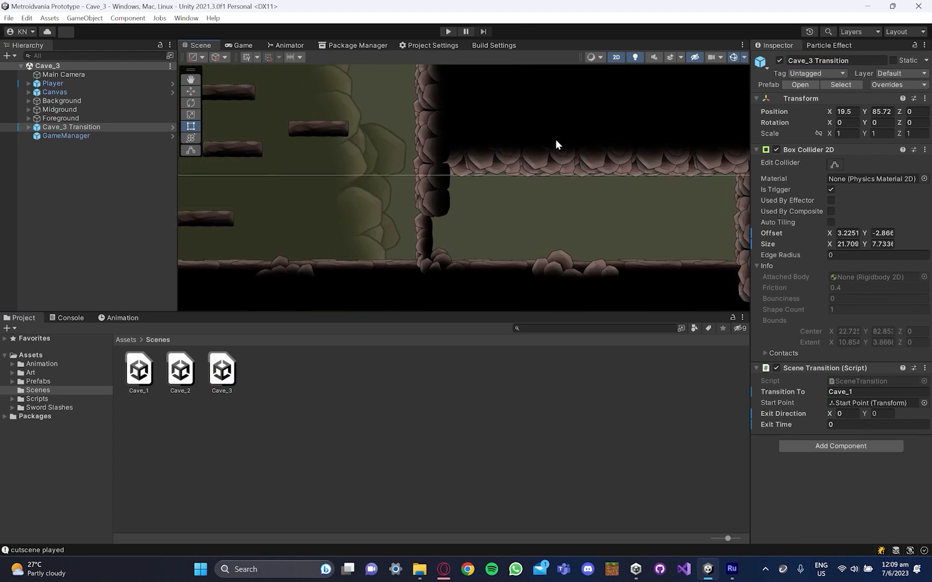
middle_click_drag(551, 141, 670, 188)
left_click_drag(812, 61, 807, 61)
type("1")
key("ctrl+s")
Step: Reopen Cave_1 and move the Cave_3 Transition's Start Point slightly to the right
double_click(143, 368)
scroll(380, 247, "up", 4)
left_click(71, 179)
middle_click_drag(363, 181, 298, 196)
left_click(28, 179)
left_click(66, 188)
key("w")
left_click_drag(409, 176, 421, 176)
left_click(71, 179)
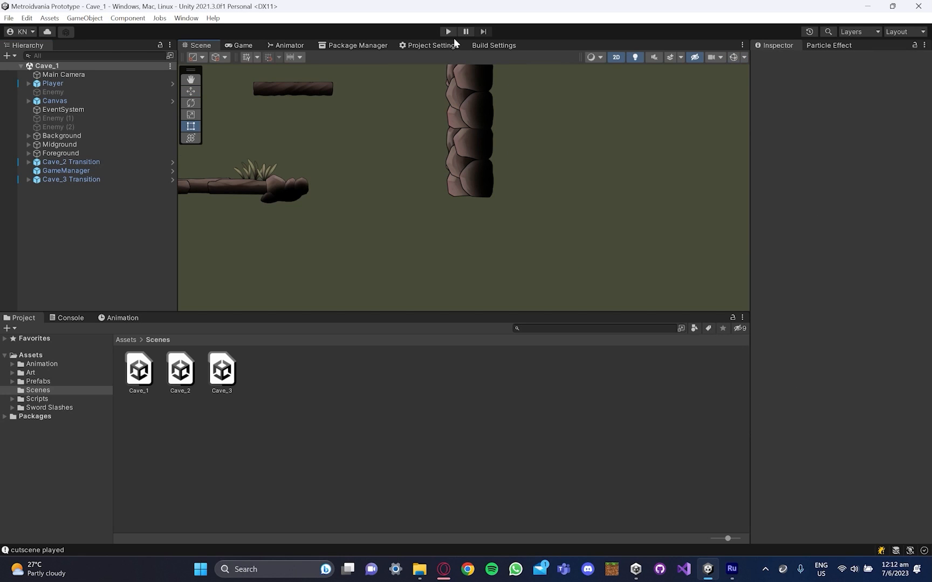
Step: Add a new UIManager script to the Canvas in Cave_1 and open it for editing
scroll(620, 173, "down", 5)
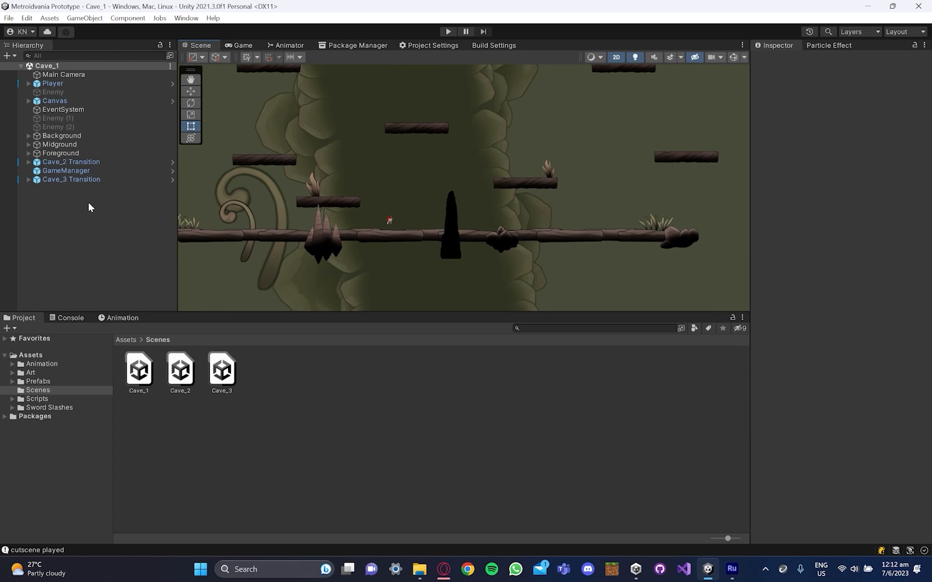
left_click(28, 100)
left_click(53, 100)
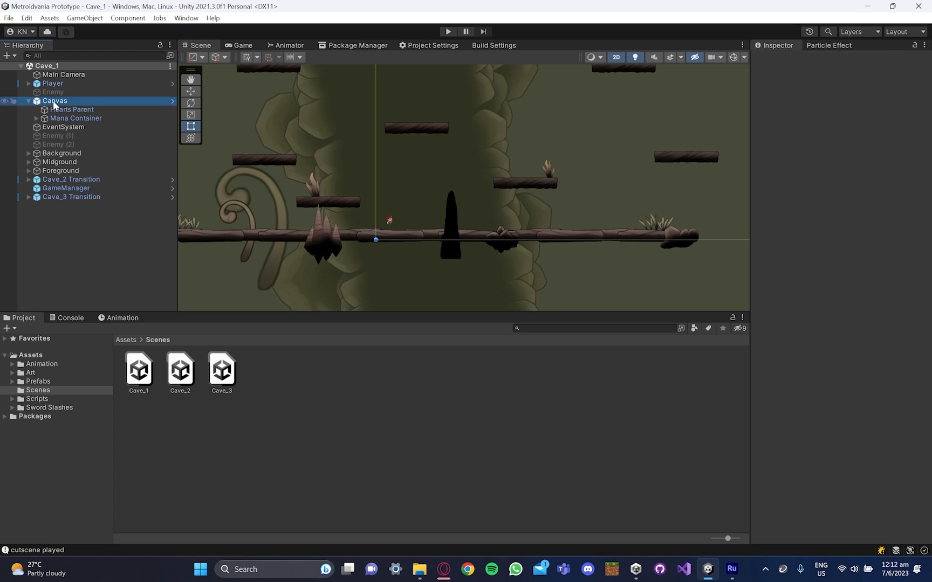
right_click(53, 101)
left_click(840, 491)
type("UIManager")
key("Return")
left_click(839, 547)
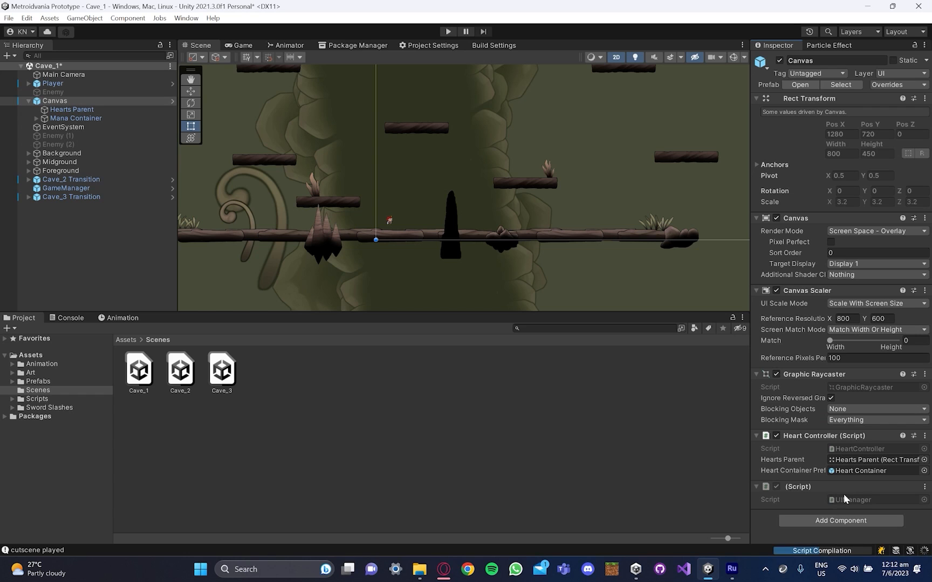
double_click(840, 499)
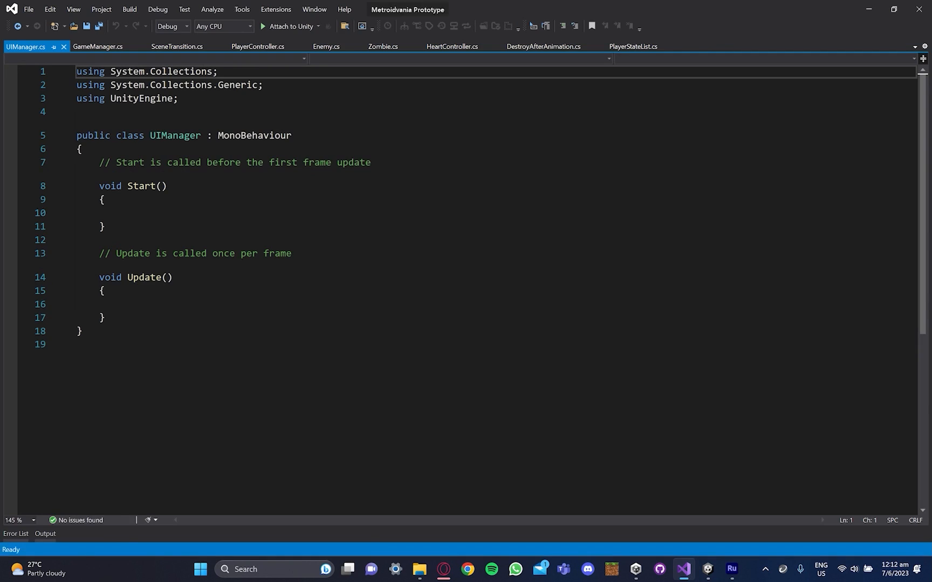
Step: Copy PlayerController's static Instance and Awake singleton code over UIManager's Start and Update methods, and save
left_click(267, 47)
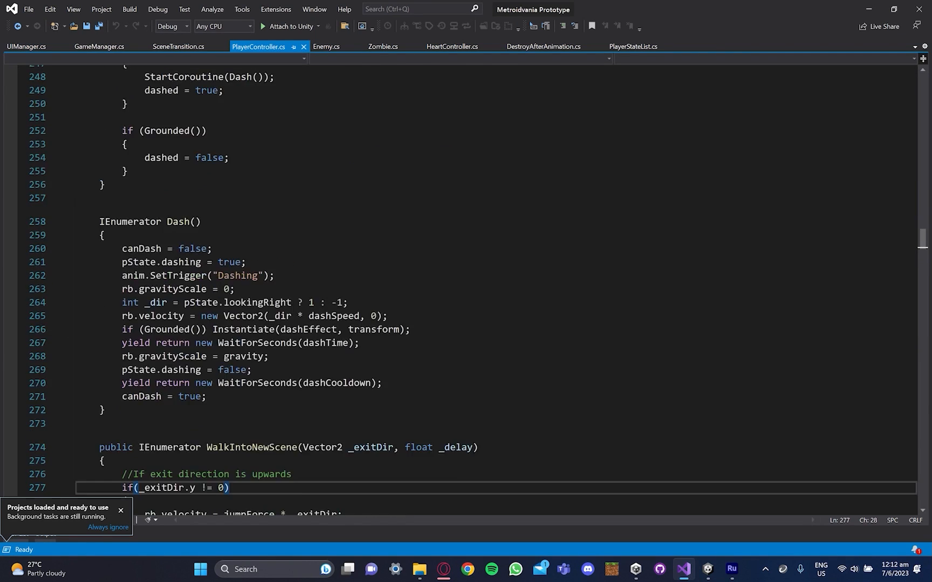
scroll(323, 269, "up", 20)
left_click_drag(105, 321, 77, 136)
key("ctrl+c")
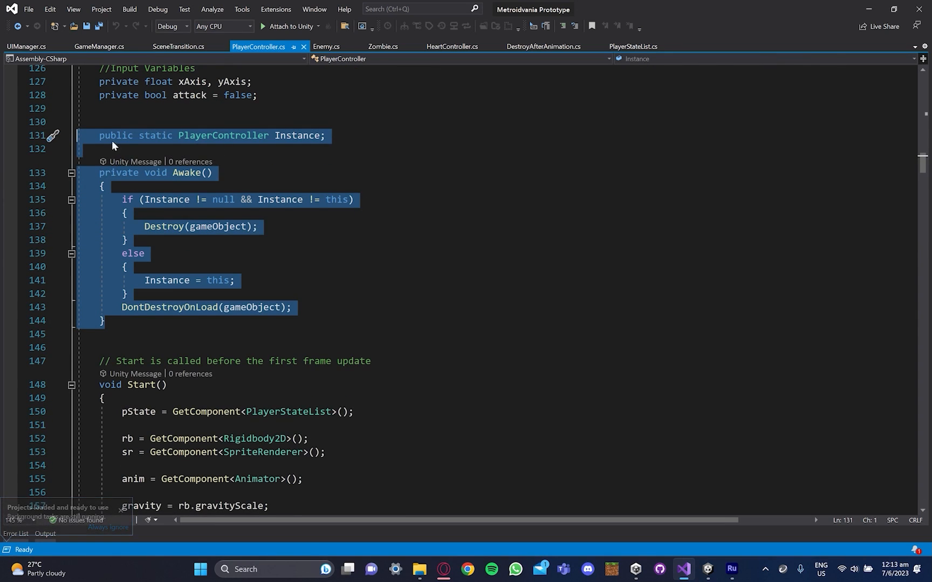
left_click(27, 47)
left_click_drag(105, 318, 88, 162)
key("ctrl+v")
key("ctrl+s")
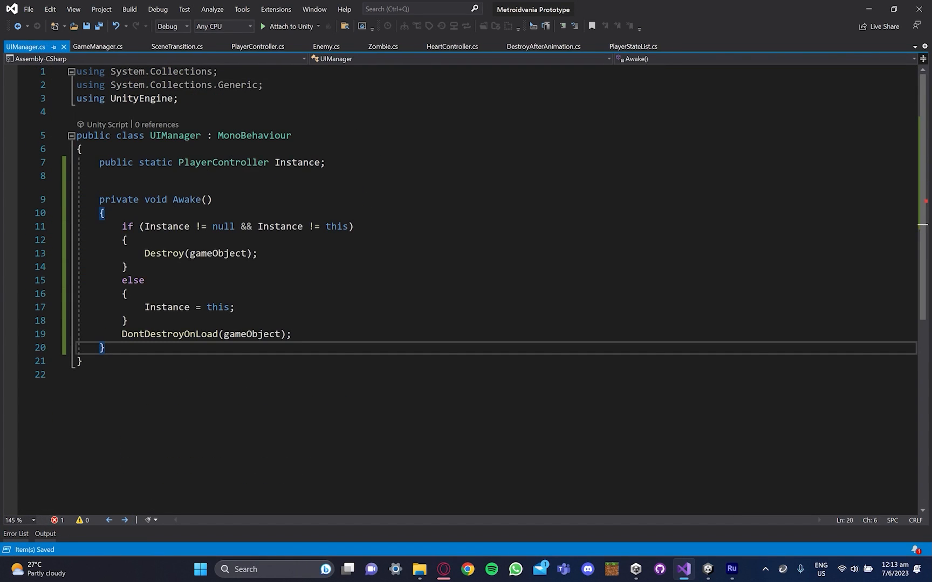
Step: Remove the blank line above Awake, change the static Instance type to UIManager, and save
left_click(101, 176)
key("BackSpace")
double_click(223, 162)
type("UIMa")
key("Tab")
key("ctrl+s")
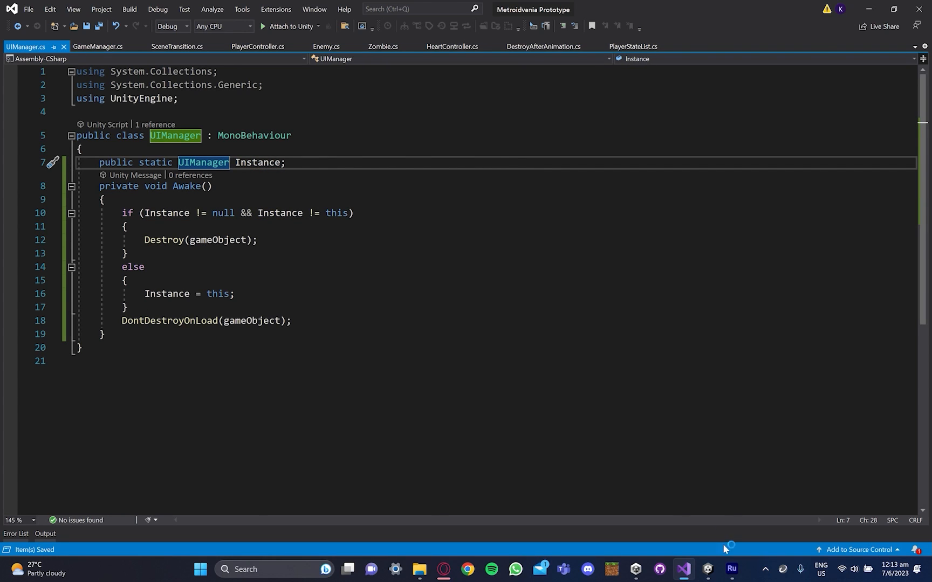
Step: Back in Unity, add a UI Image named Scene Fader under the Canvas and save the scene
left_click(708, 569)
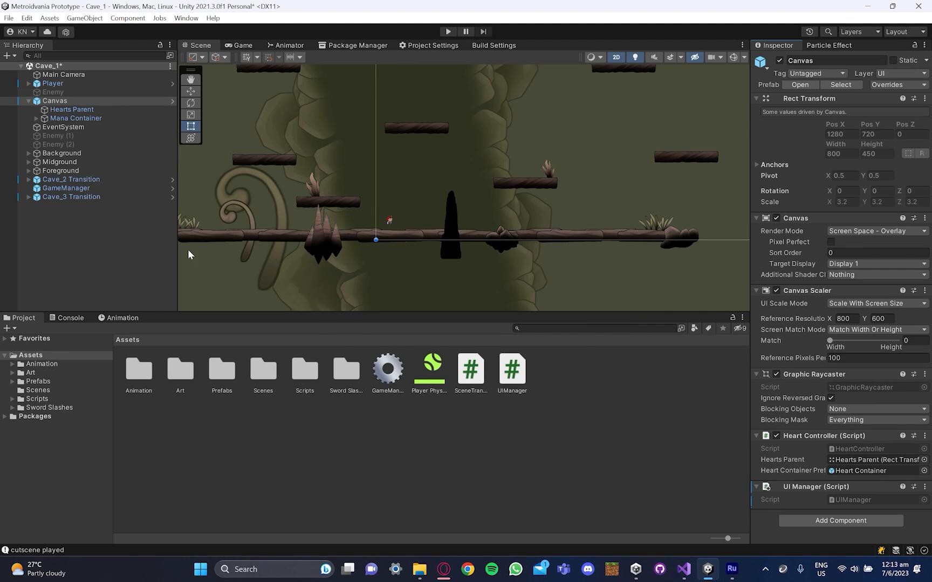
right_click(123, 101)
mouse_move(129, 358)
left_click(227, 357)
type("Scene Fader")
key("Return")
key("ctrl+s")
Step: Make the Scene Fader image black and anchor it to stretch in both directions
left_click(108, 129)
left_click(873, 249)
left_click(774, 119)
left_click(891, 284)
scroll(453, 183, "down", 5)
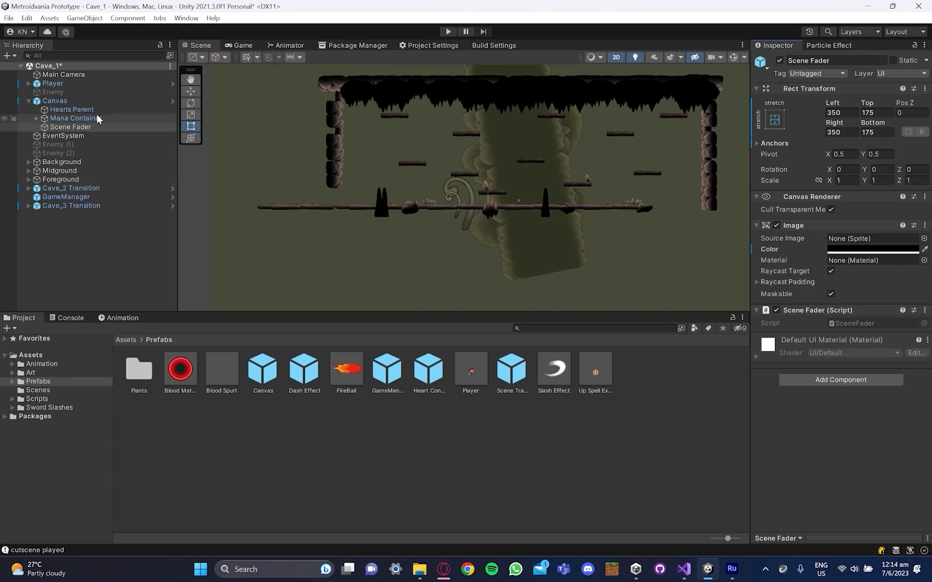
Step: Stretch the Scene Fader to fill the whole Canvas and save the scene
double_click(100, 101)
left_click(100, 126)
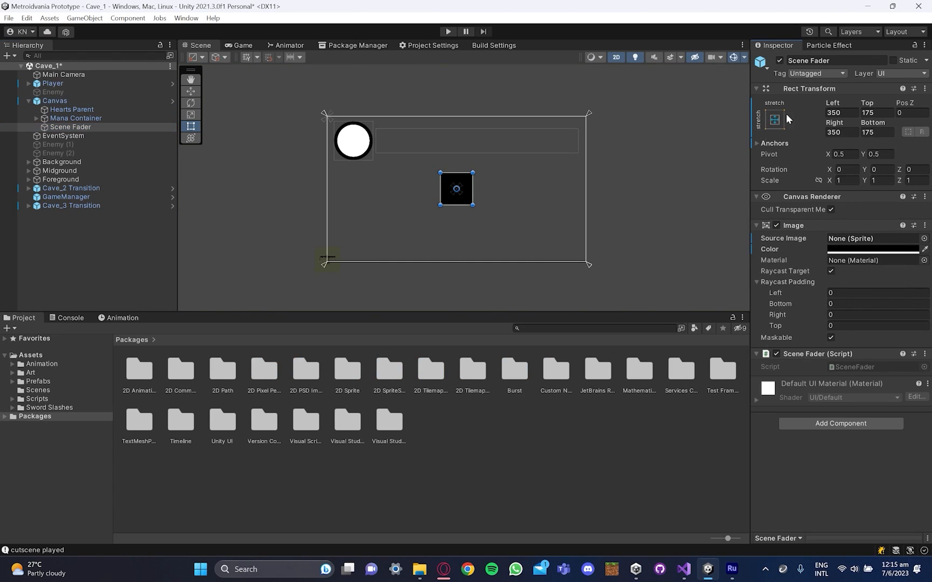
left_click(774, 119)
left_click(891, 285, "alt")
left_click(684, 226)
key("ctrl+s")
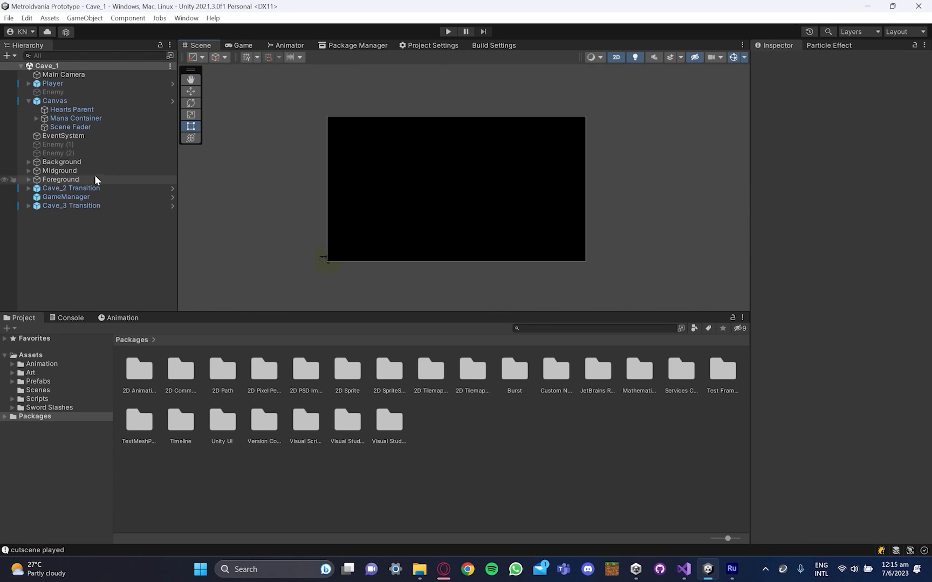
Step: Add a new SceneFader script to the Scene Fader object and open it for editing
left_click(83, 130)
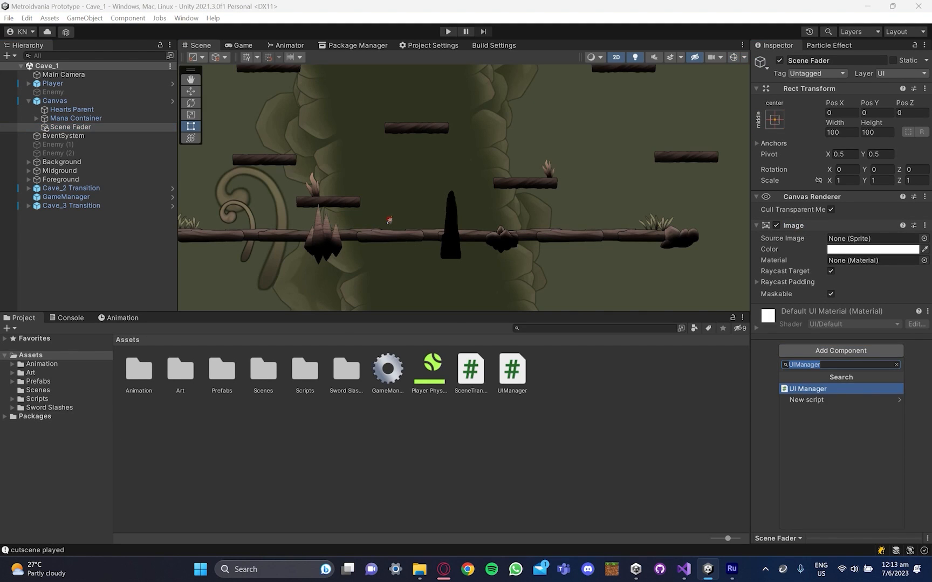
type("ene Fader")
key("Return")
left_click(802, 397)
key("BackSpace")
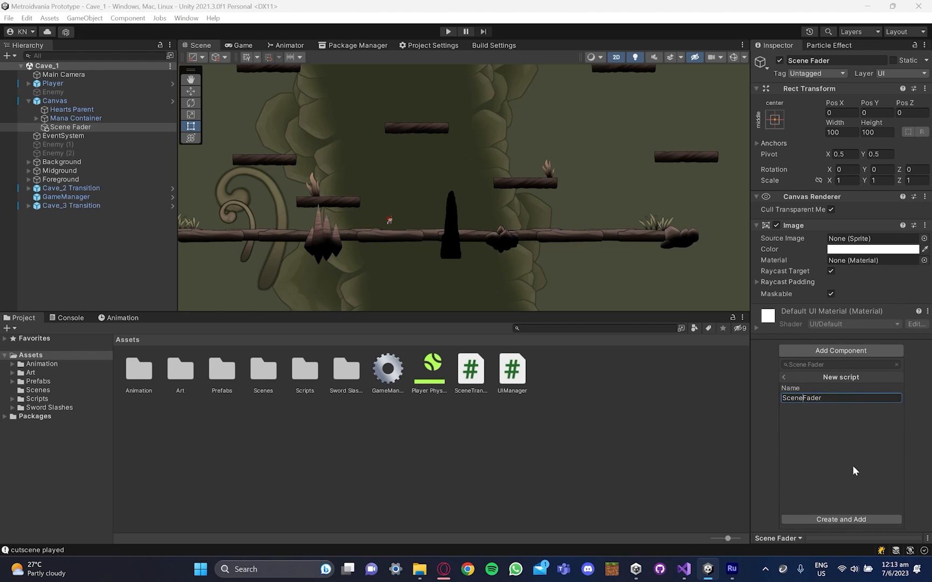
left_click(840, 520)
double_click(851, 322)
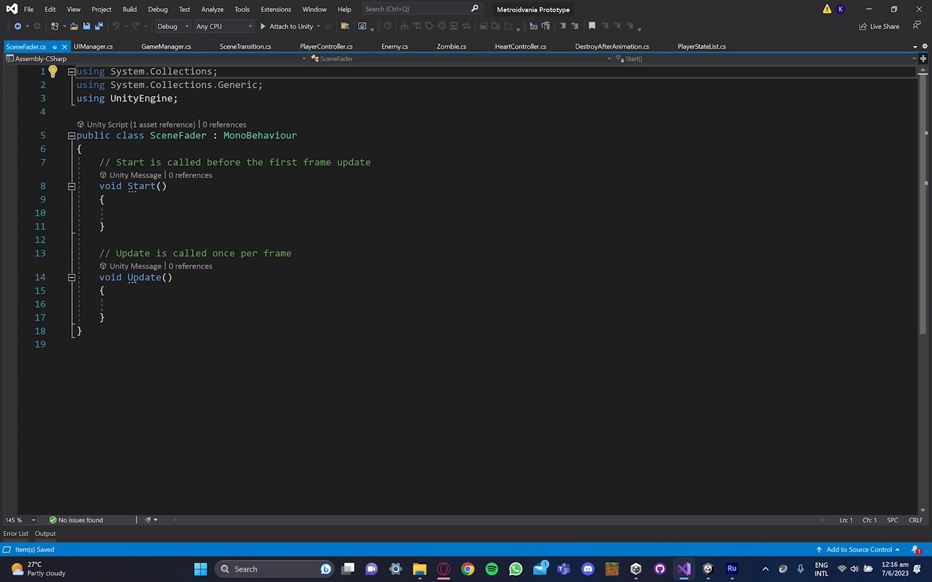
Step: Add using UnityEngine.UI; below the existing using directives in SceneFader and save
left_click(178, 98)
key("Return")
type("using Unit")
key("Down")
key("Down")
key("Down")
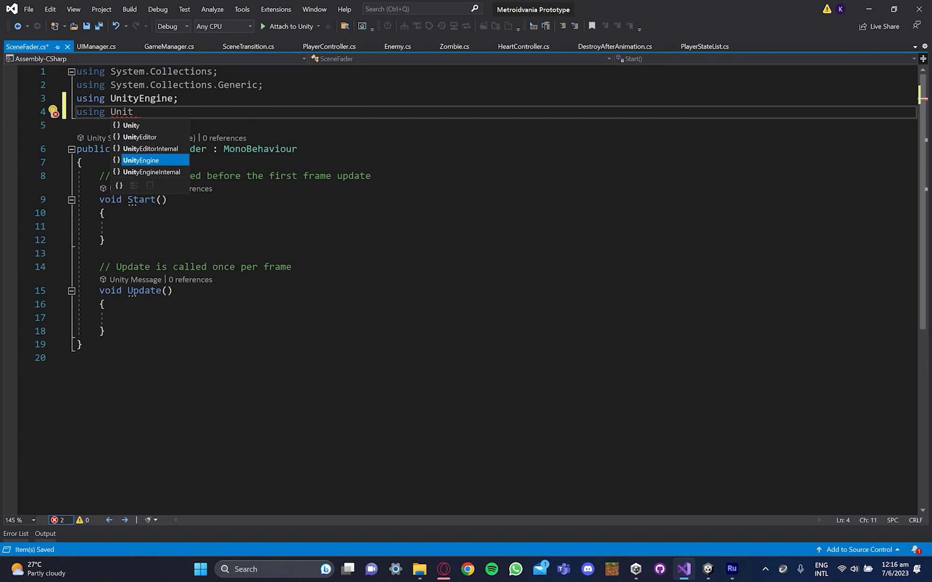
type("yEngine.UI;")
key("ctrl+s")
left_click(122, 226)
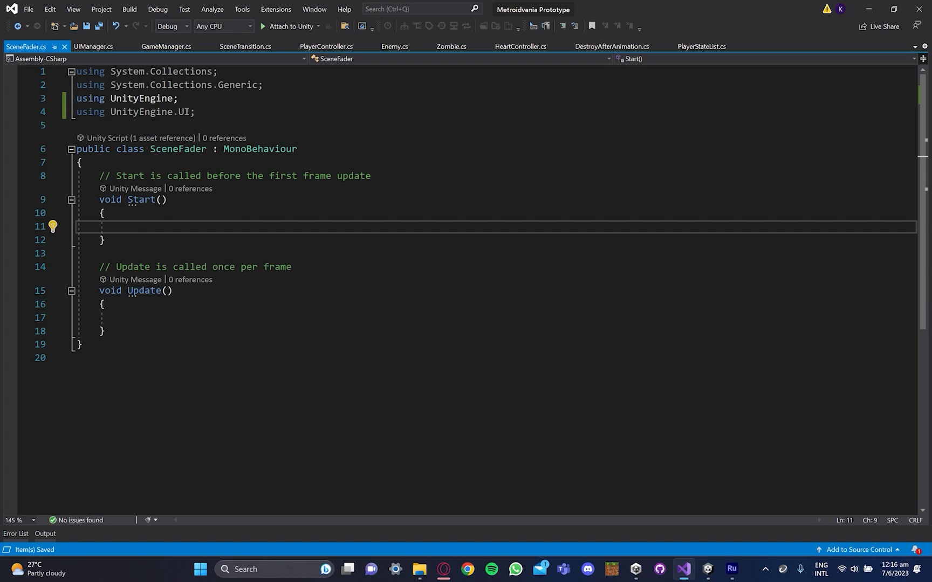
Step: Declare [SerializeField] private float fadeTime; at the top of the SceneFader class and save
left_click(82, 162)
key("Return")
key("Return")
key("Up")
type("[SerializeField] ")
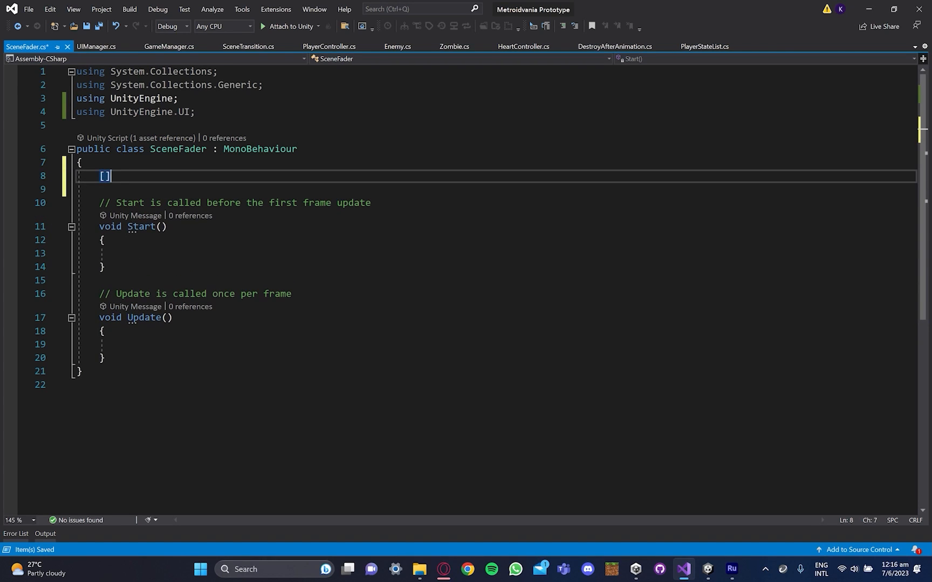
type(" private float fadeTime;")
key("ctrl+s")
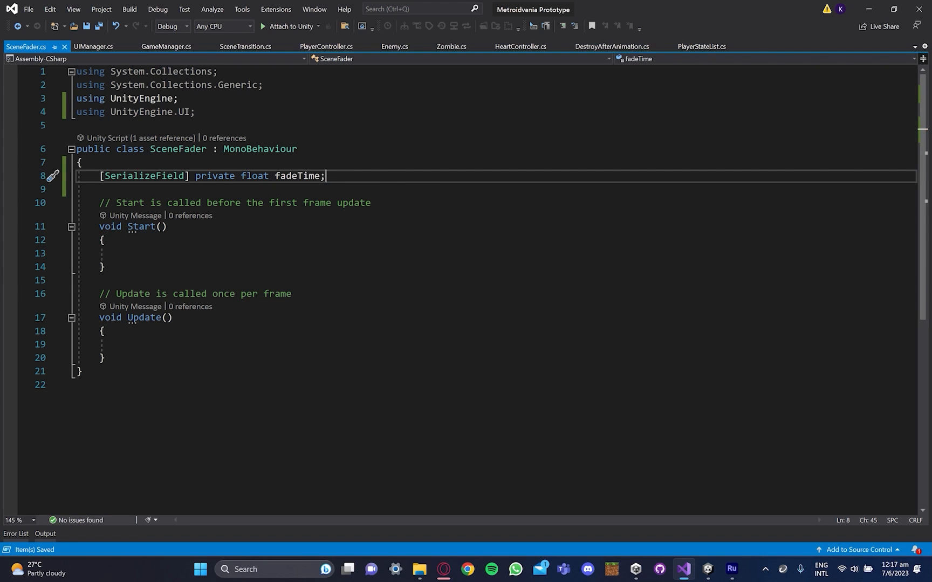
Step: Declare private Image fadeOutUIImage; below the fadeTime field in SceneFader
key("Return")
key("Return")
type("private Image ")
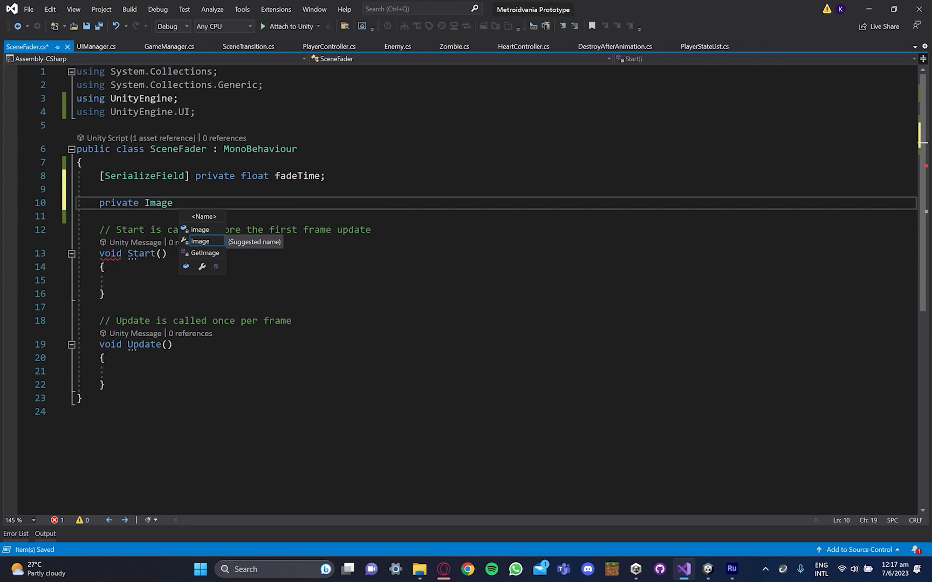
type("fadeOutUIImage;")
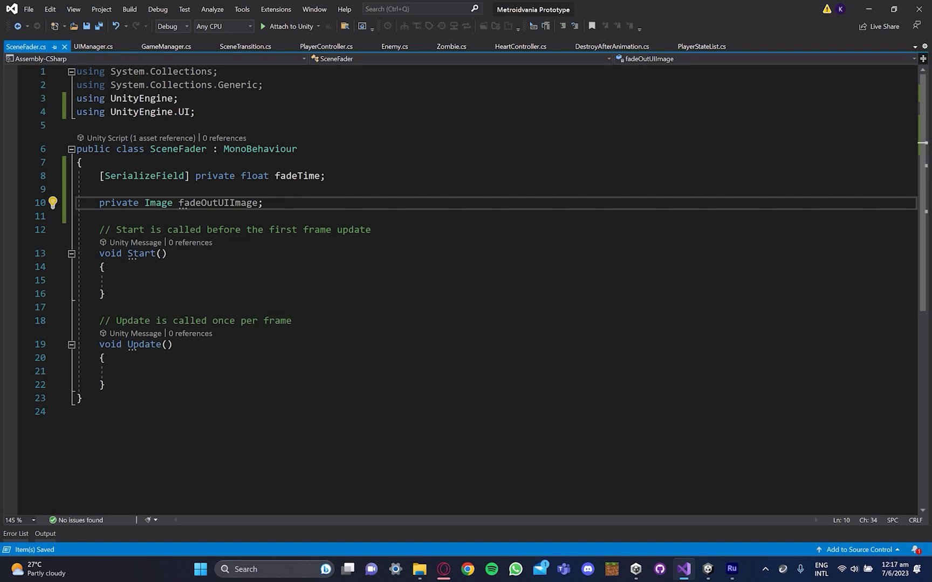
Step: Inside Start, add fadeOutUIImage = GetComponent<Image>(); and save the script
key("Down")
key("Down")
key("Down")
key("Down")
key("Down")
type("fadeOutUIImage = Get")
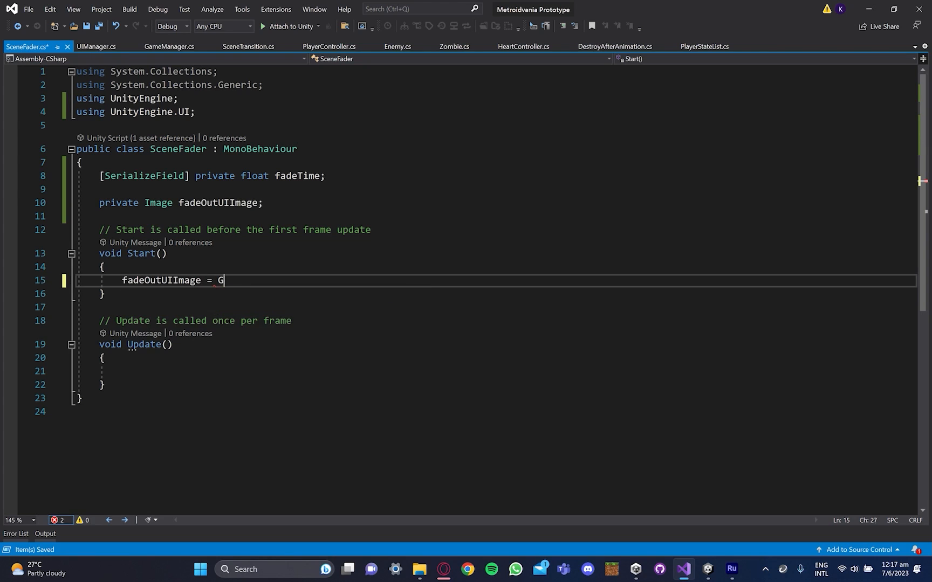
key("Tab")
type("<Image>();")
key("ctrl+s")
Step: Declare a public enum FadeDirection with an empty body below the fadeOutUIImage field
left_click(263, 202)
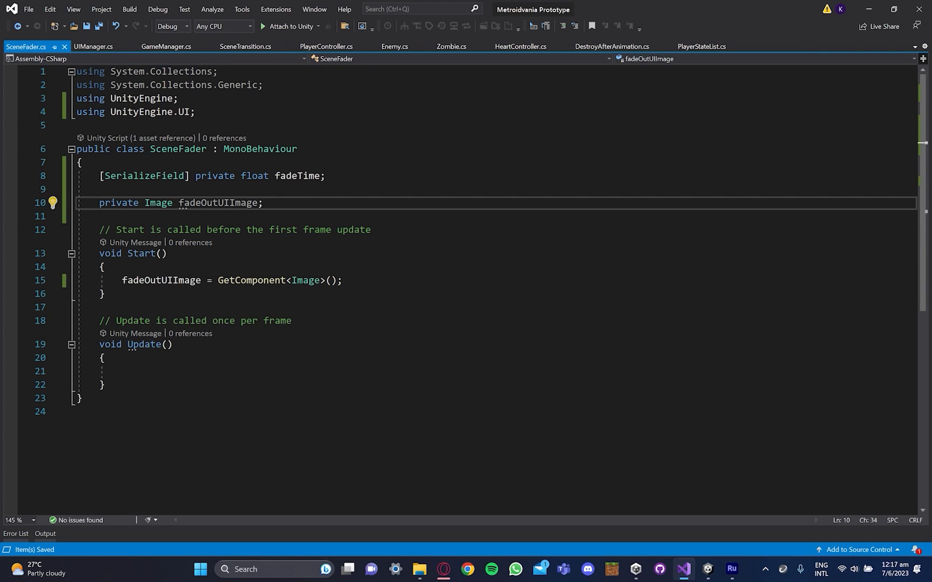
key("Return")
key("Return")
type("public enum FadeDirection")
key("ctrl+s")
type(";")
double_click(150, 240)
type("En")
key("BackSpace")
key("BackSpace")
type("enum")
key("End")
key("BackSpace")
key("Return")
type("{")
key("Return")
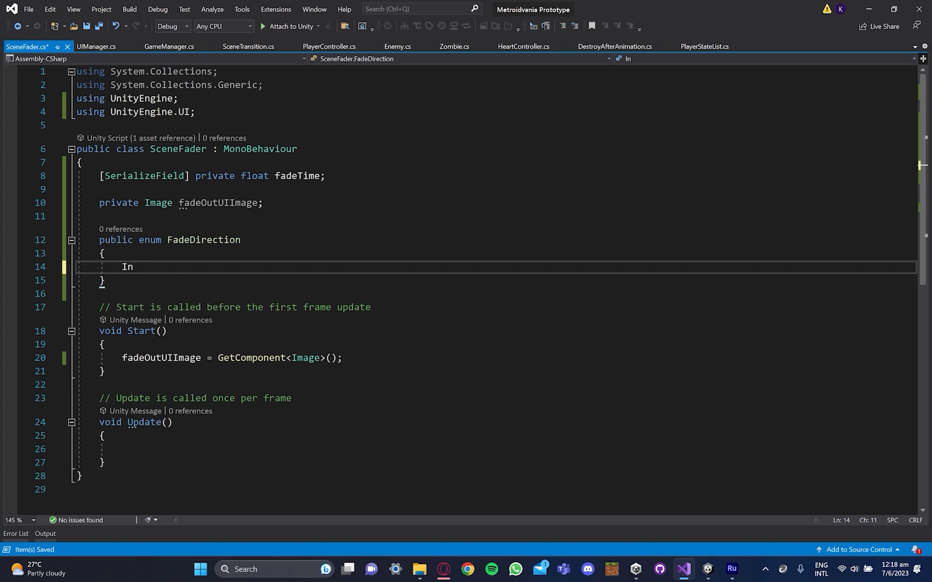
Step: Give the FadeDirection enum the members In and Out, each on its own line, and save
key("BackSpace")
key("BackSpace")
key("ctrl+s")
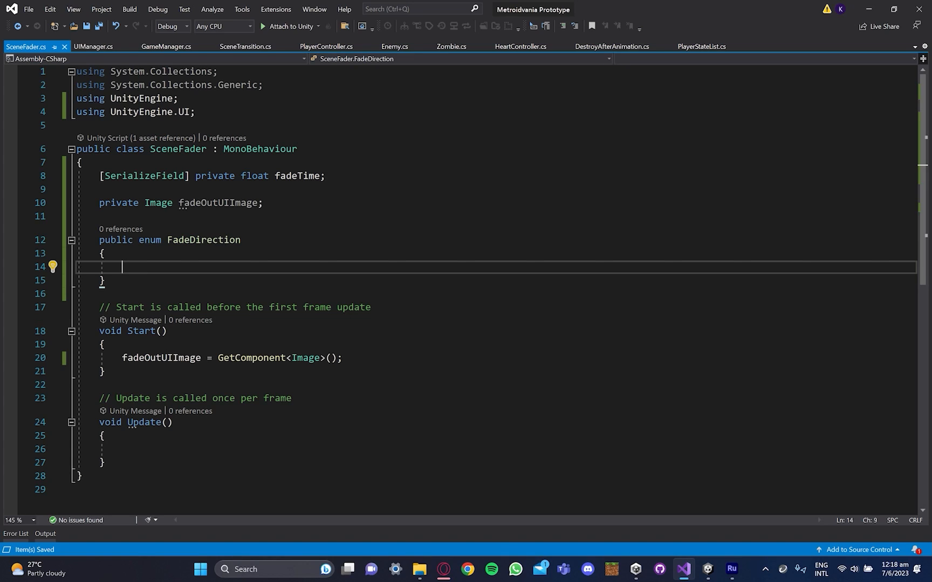
type("In,")
key("Return")
type("Out")
key("ctrl+s")
Step: Below Update, add an empty method void SetColorImage(ref float _alpha, FadeDirection _fadeDirection) and save
scroll(466, 291, "down", 3)
left_click(106, 355)
key("Return")
key("Return")
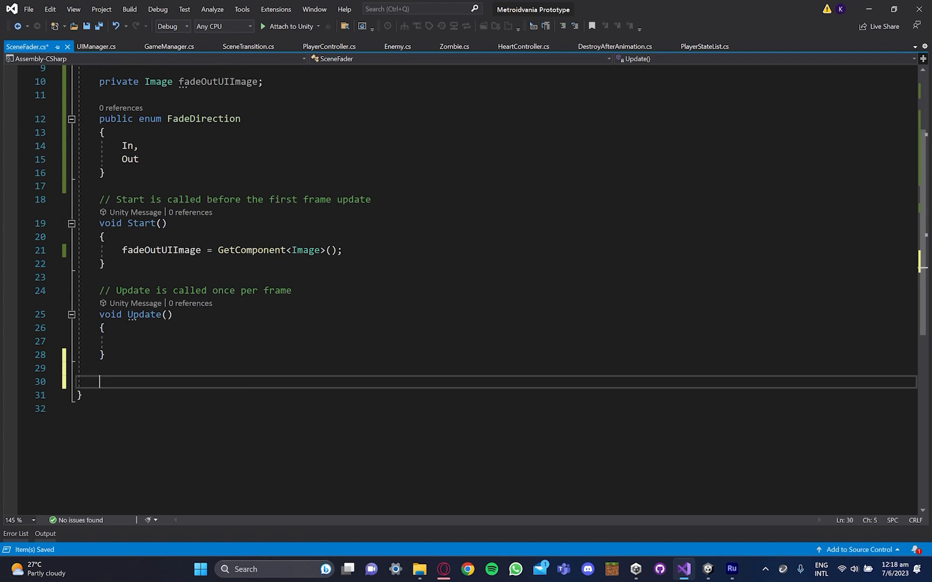
type("void SetColorImage(")
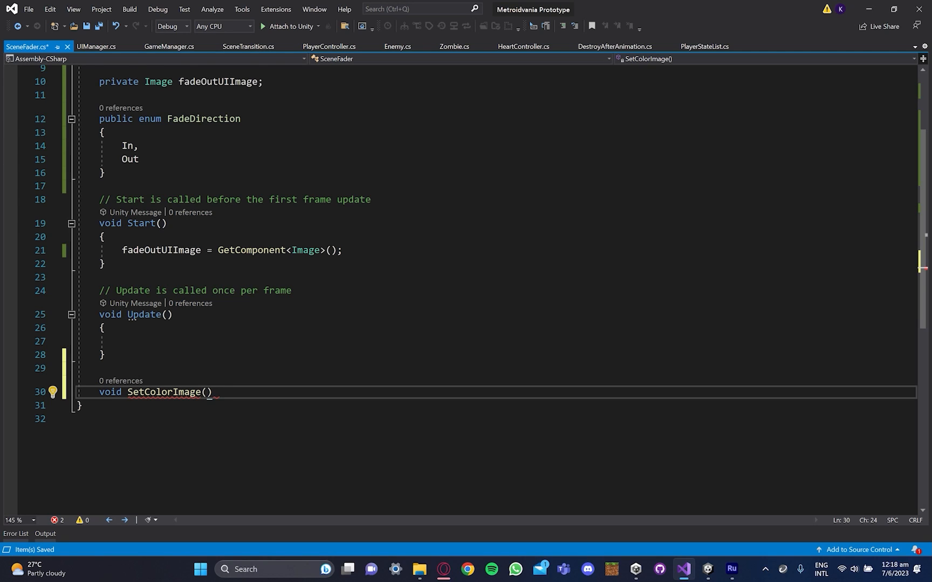
type("ref float _alpha, FadeDirection _")
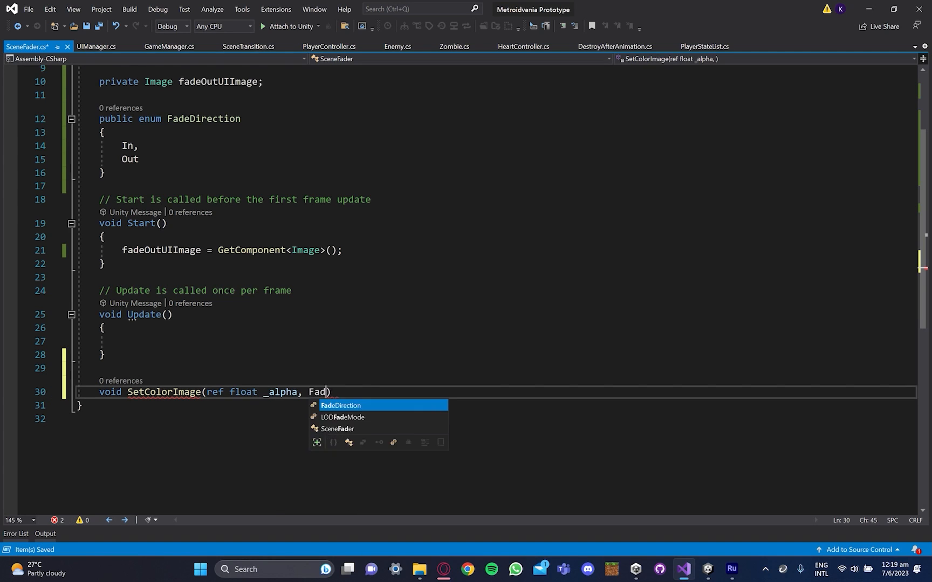
type("fadeDirection")
key("Tab")
key("ctrl+Left")
type("_")
key("End")
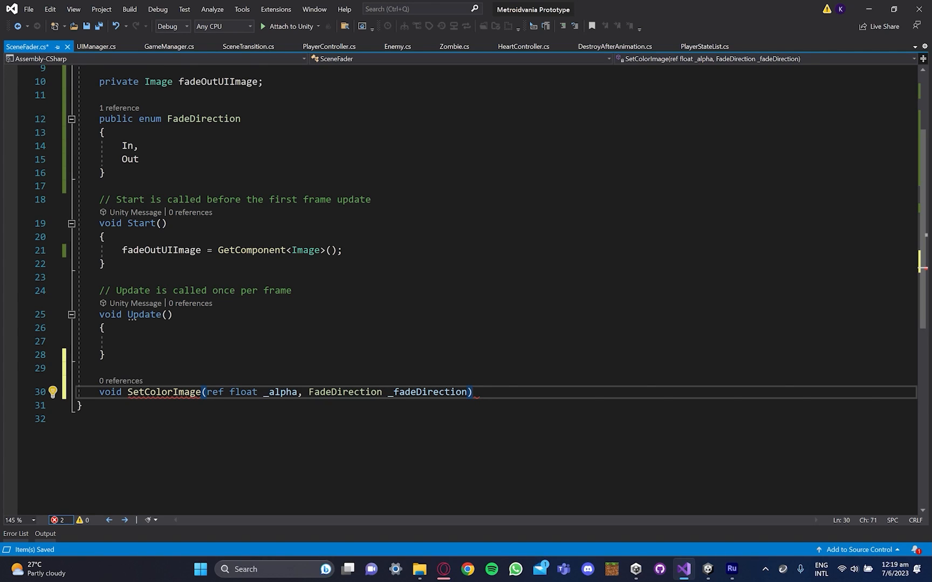
key("Return")
type("{")
key("Return")
key("ctrl+s")
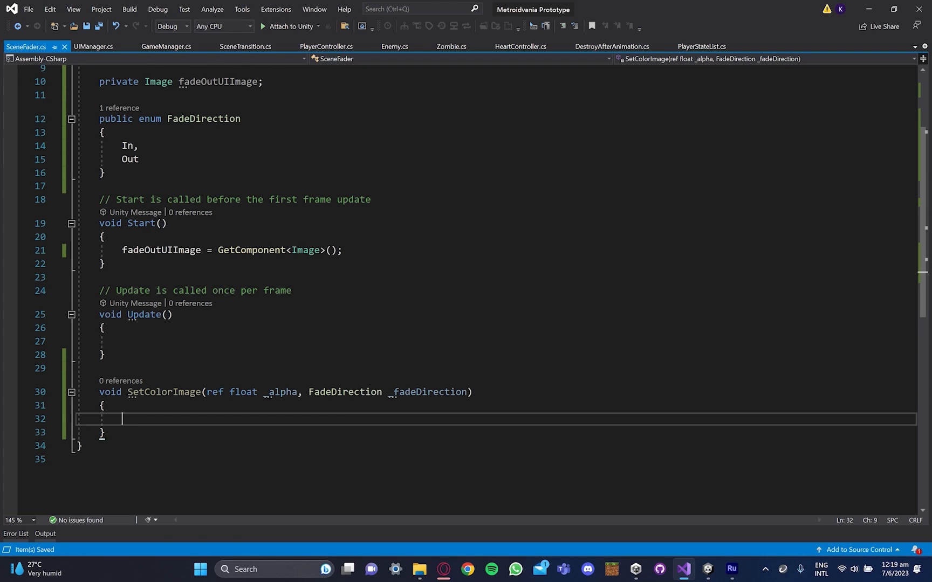
Step: In SetColorImage, add fadeOutUIImage.color = new Color(fadeOutUIImage.color.r, fadeOutUIImage.color.g, fadeOutUIImage.color.b, _alpha);
type("fadeOutUIImage.color = new Color")
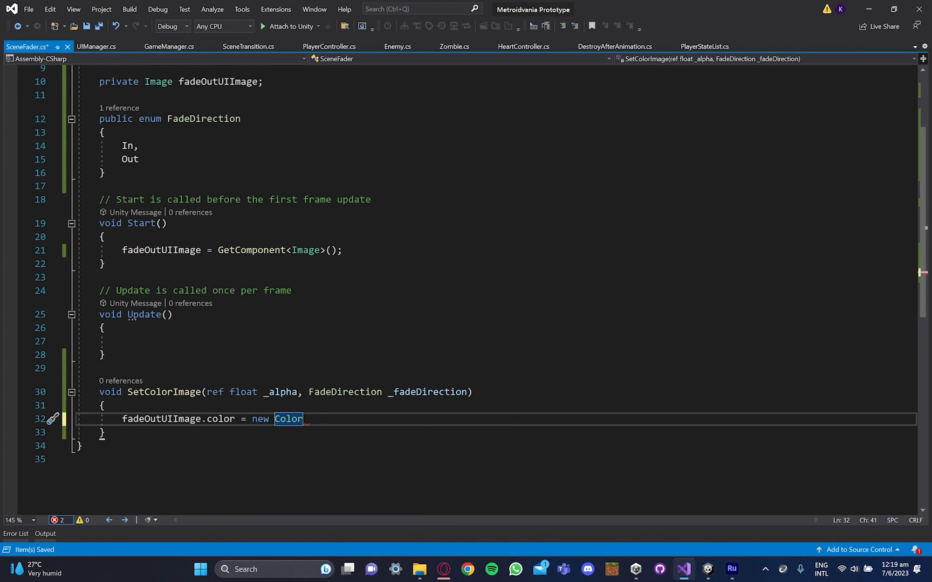
type("(fadeOutUIImage.color.r,")
key("ctrl+shift+Left")
key("ctrl+shift+Left")
key("ctrl+shift+Left")
key("ctrl+c")
key("Right")
key("Right")
key("Right")
key("ctrl+v")
key("BackSpace")
type("g,")
key("ctrl+v")
key("BackSpace")
type("b, _alpha);")
Step: Below the color assignment, write _alpha += Time.deltaTime * (1 / fadeTime) * _fadeDirection == FadeDirection ? -1 : 1;
key("Return")
key("Return")
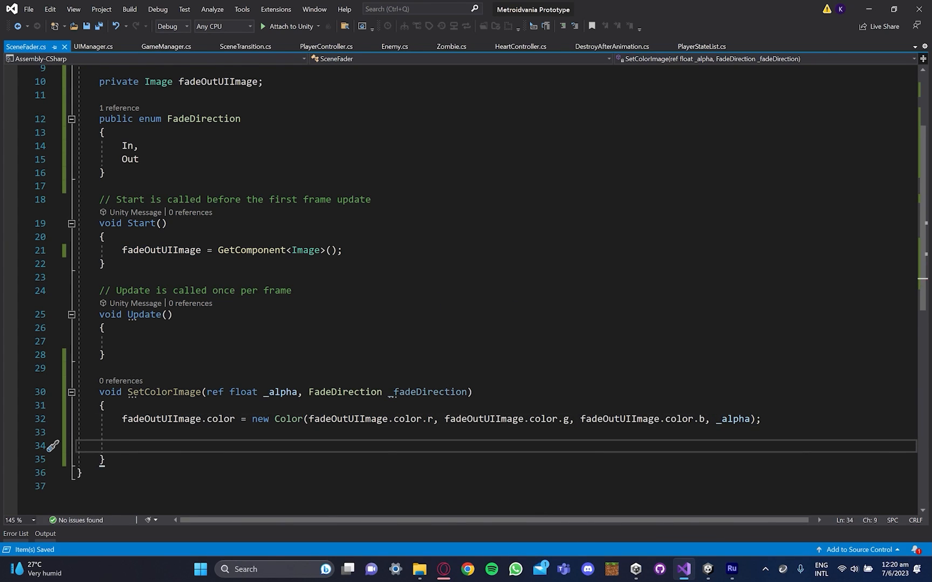
type("_alpha += Time.deltaTime ")
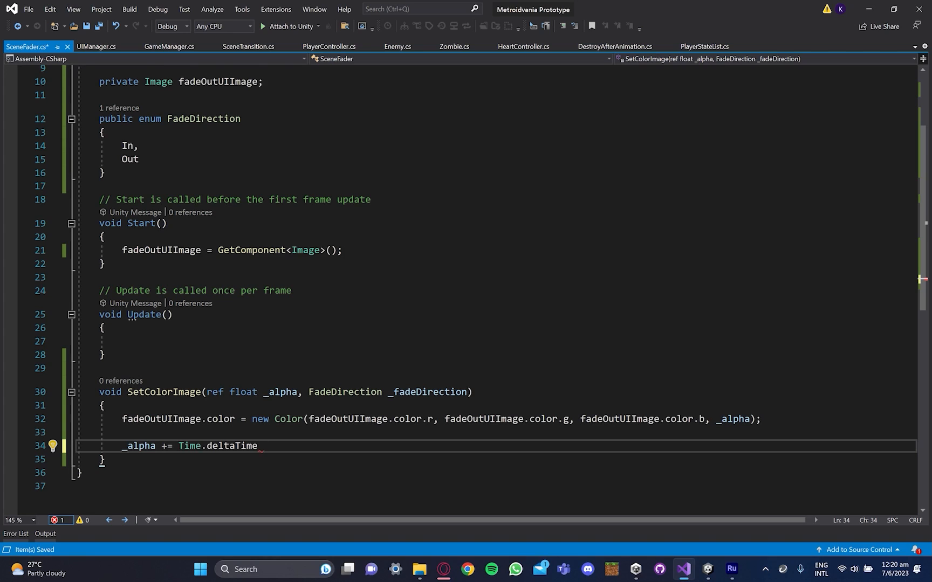
type("* (1 / fadeTime) * (")
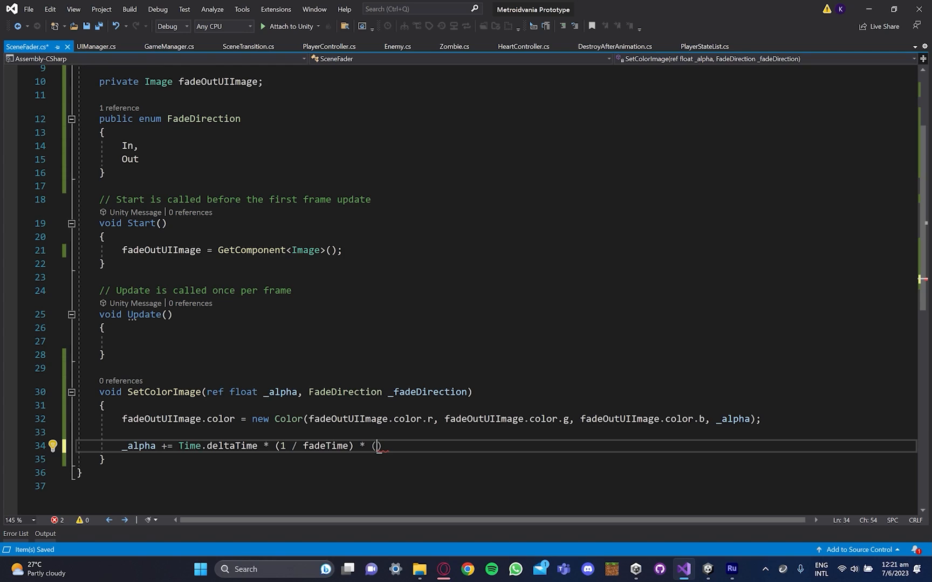
key("BackSpace")
type("_fadeDirection = Fad")
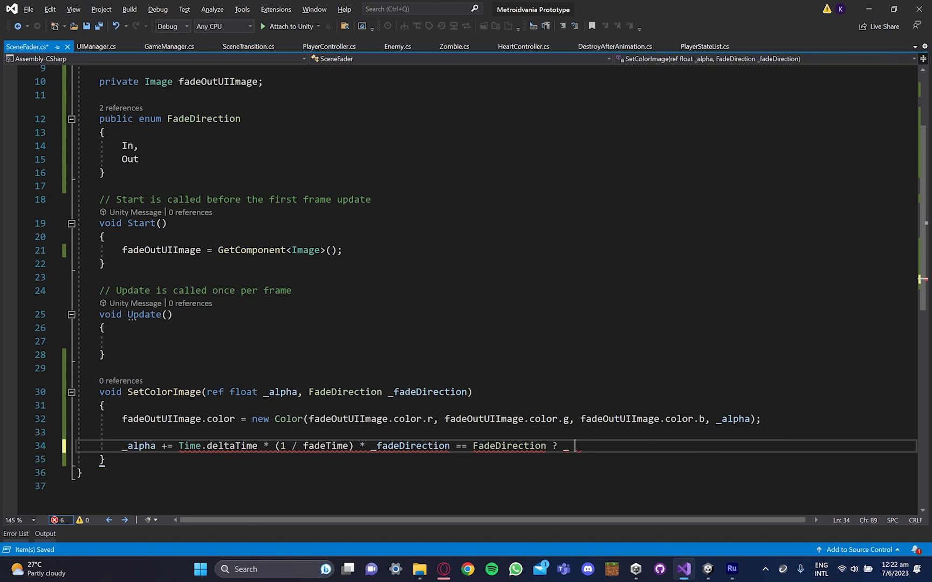
type(": 1")
left_click(568, 446)
key("BackSpace")
type("-1")
key("End")
type(";")
Step: Enclose the _alpha line's conditional expression in parentheses, complete its comparison as FadeDirection.Out, and save
type(")")
left_click(365, 445)
key("Right")
type("(")
key("ctrl+s")
key("End")
left_click(551, 446)
type(".Out")
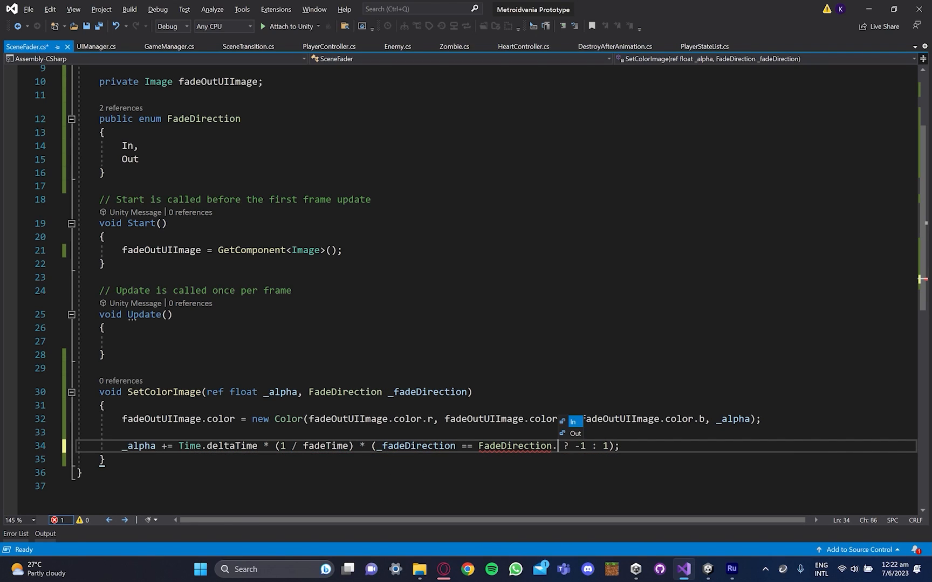
key("Tab")
key("ctrl+s")
key("End")
Step: Add an empty public IEnumerator Fade() coroutine between Update and SetColorImage and save
scroll(464, 286, "down", 4)
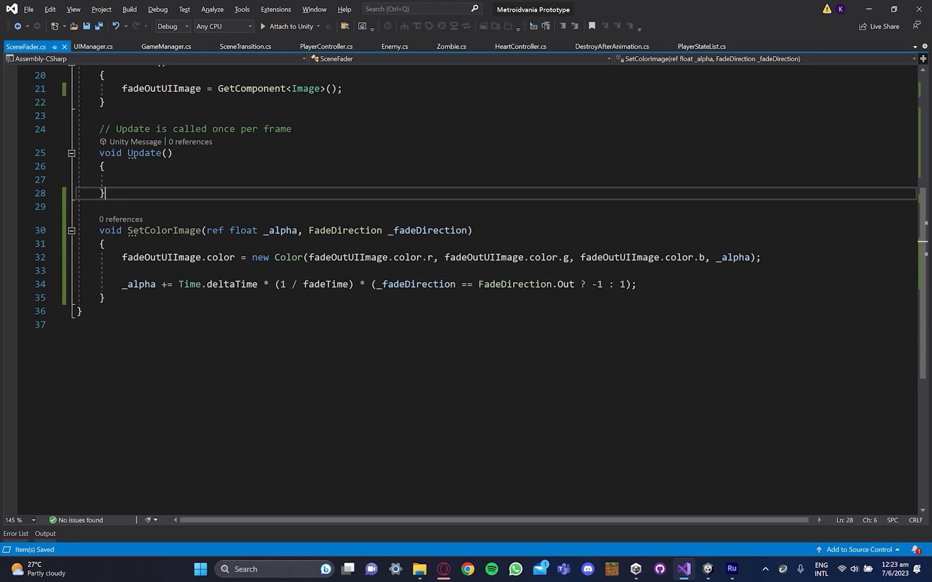
left_click(105, 193)
key("Return")
key("Return")
type("public FadeDirection()")
key("ctrl+BackSpace")
key("ctrl+BackSpace")
type("Ienumerator Fade()")
key("Return")
type("{")
key("Return")
key("ctrl+s")
Step: Give the Fade coroutine a FadeDirection _fadeDirection parameter and save
left_click(235, 230)
type("FadeDirection fade")
key("BackSpace")
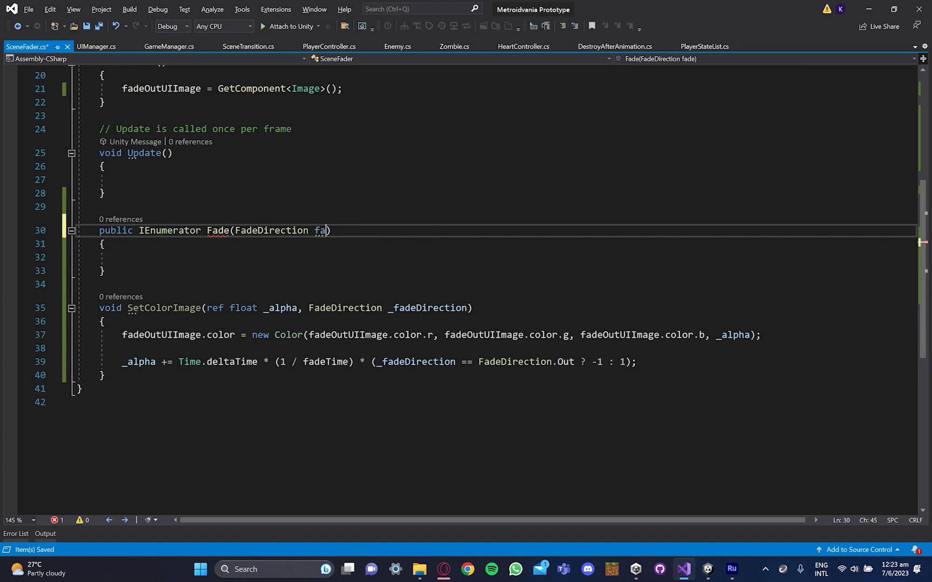
type("eDirection")
key("ctrl+Left")
type("_")
key("End")
key("Down")
key("Down")
key("ctrl+s")
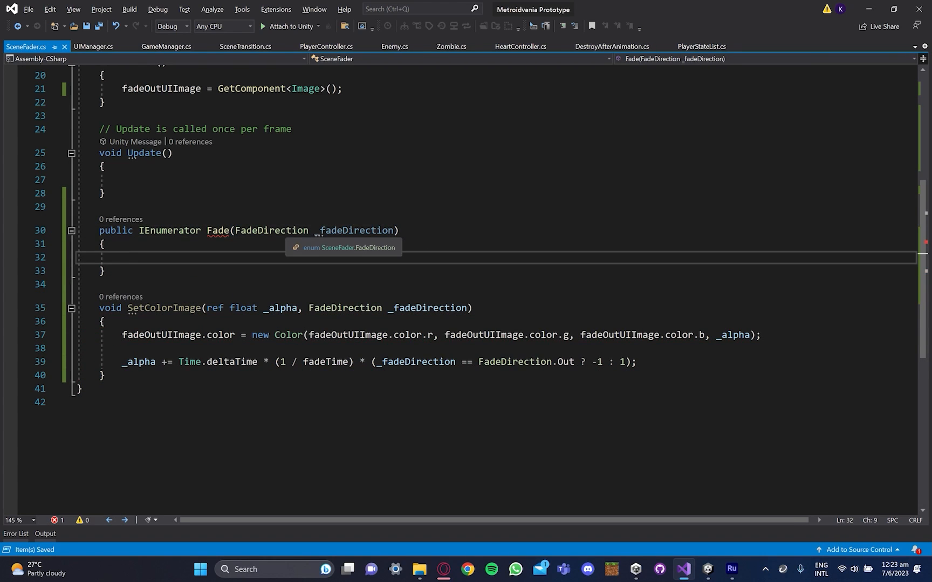
Step: In Fade, declare float _alpha = _fadeDirection == FadeDirection.Out ? 1 : 0; and begin float _fadeEndValue = on the line below
type("float _alpha")
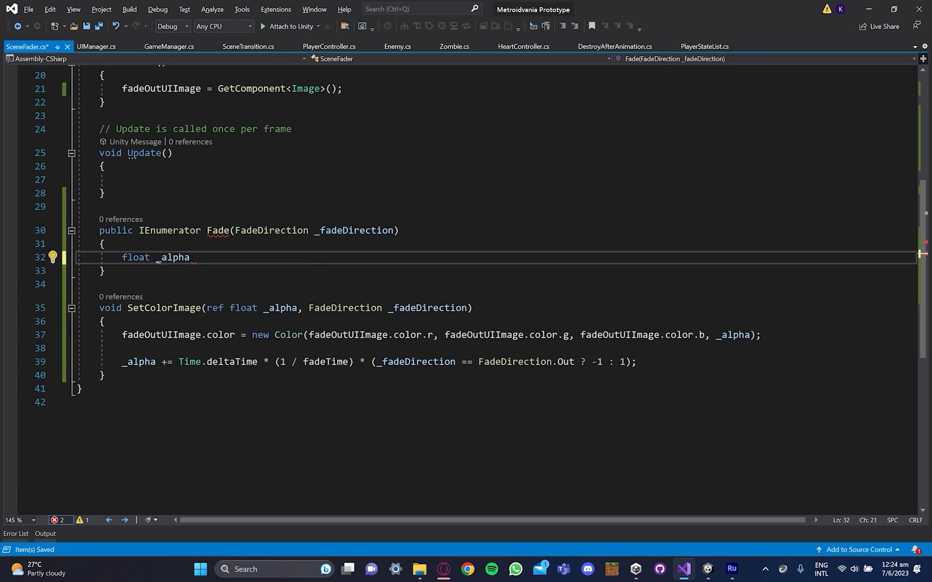
key("Return")
type("float _fadeEndValue =")
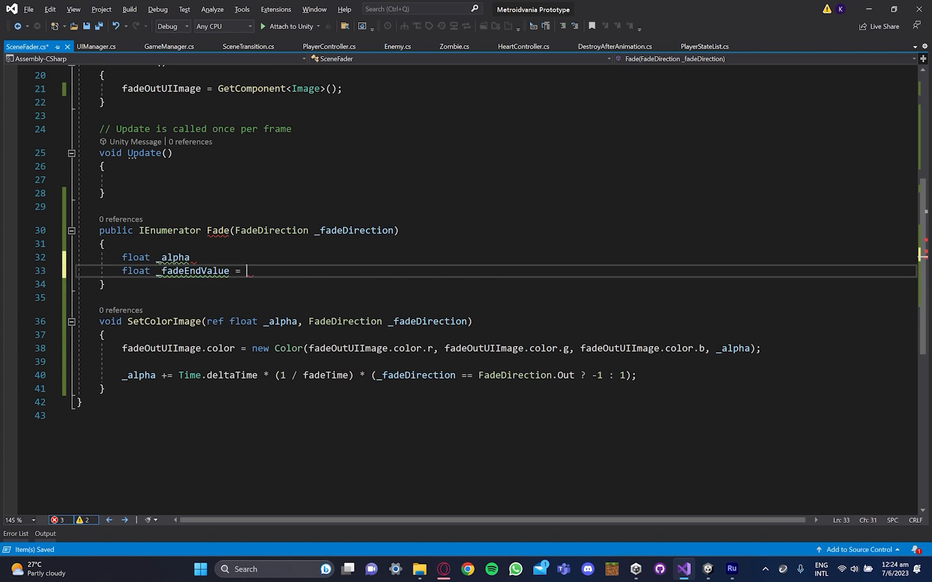
left_click(189, 257)
type("= ")
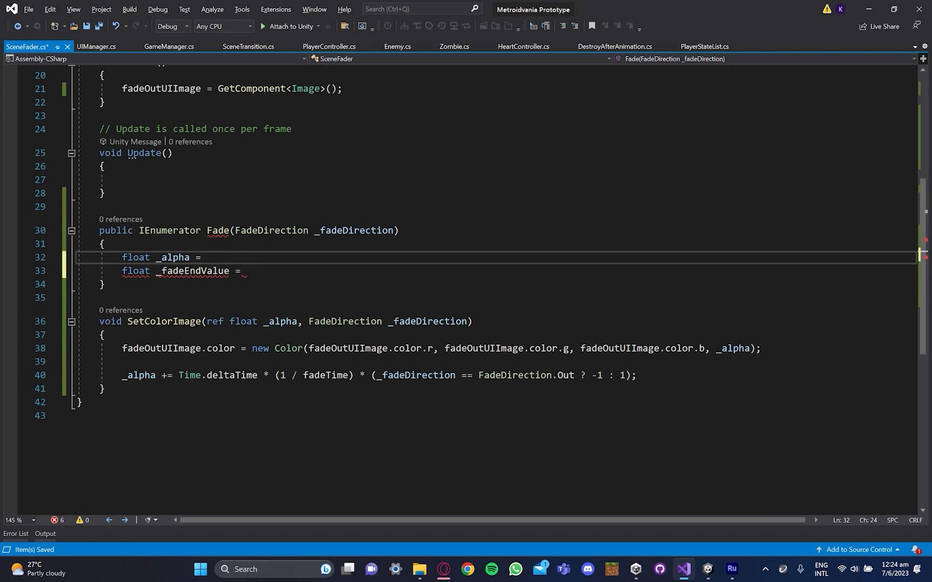
type("Fad")
key("Tab")
key("ctrl+BackSpace")
type("_fadeDirection == FadeDirection.Out ? ")
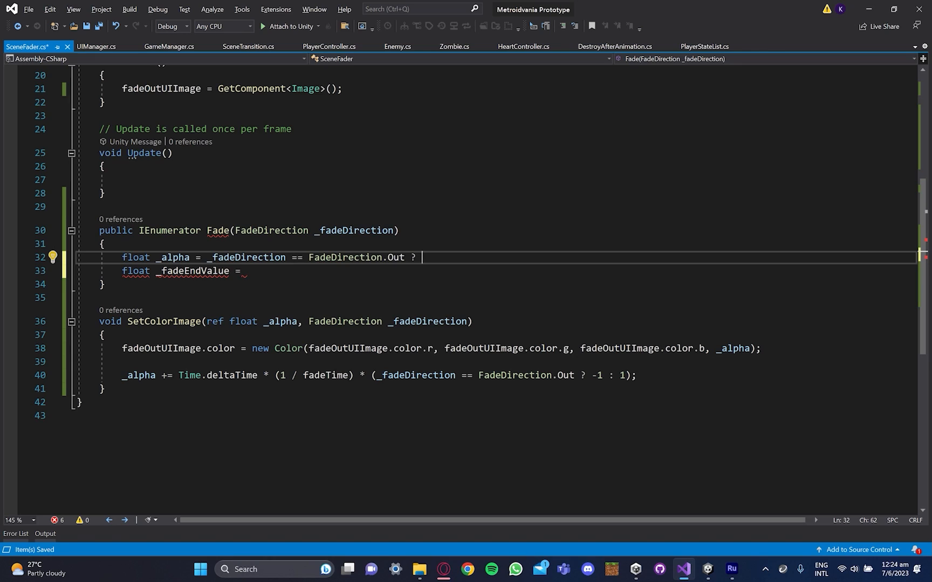
type("1 : 0;")
Step: Complete the _fadeEndValue declaration with _fadeDirection == FadeDirection.Out ? 0 : 1; by reusing the _alpha condition, and save
left_click_drag(207, 257, 405, 257)
key("ctrl+c")
left_click(246, 271)
key("ctrl+v")
type("? 0 : 1;")
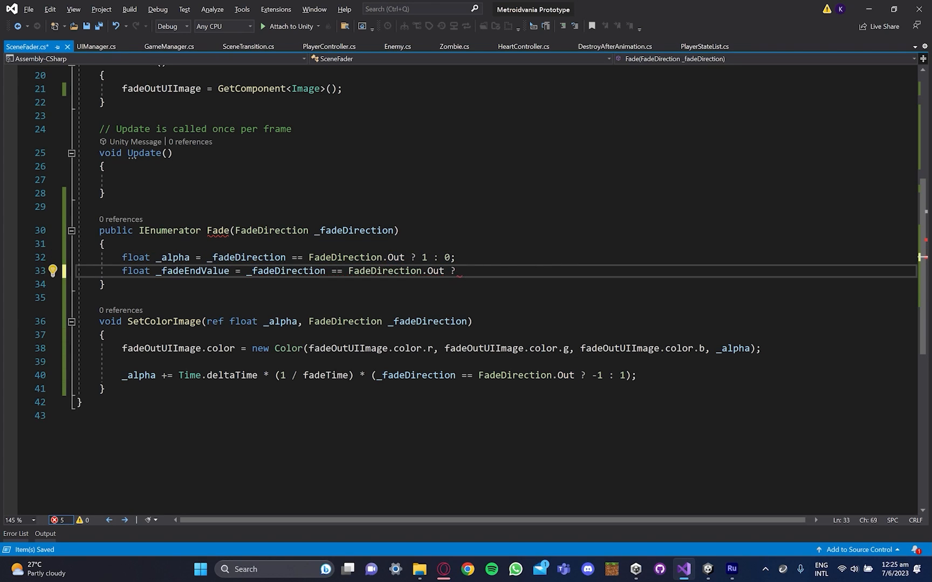
key("ctrl+s")
Step: Below the two float declarations in Fade, add an if(_fadeDirection == FadeDirection.Out) block
key("Return")
key("Return")
type("if(FadeDirecti")
key("ctrl+BackSpace")
type("_fadeDirection == FadeDirection.Out")
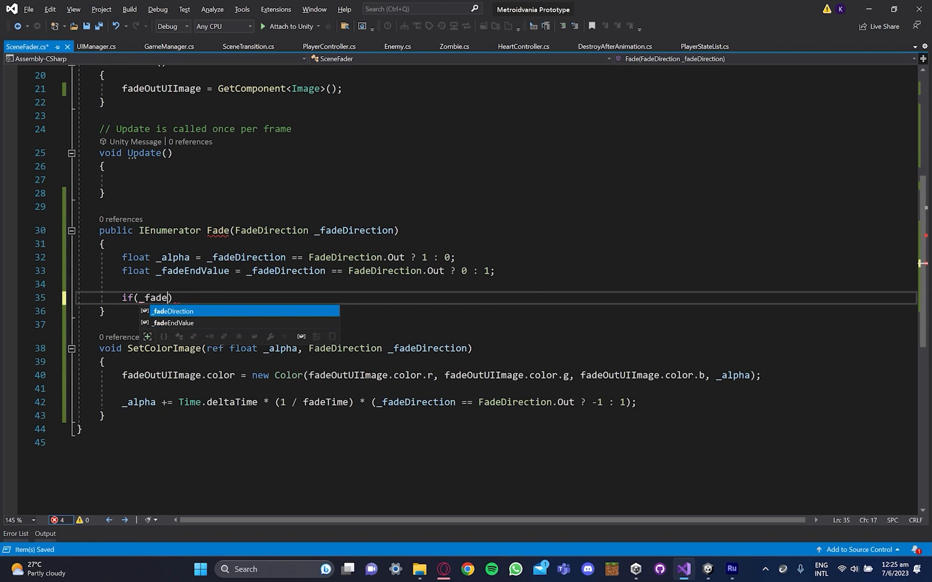
type(")")
key("Return")
type("{")
key("Return")
Step: Inside the if block, add a while(_alpha >= _fadeEndValue) loop that calls SetColorImage(ref _alpha, _fadeDirection); and save
type("while(_alpha >")
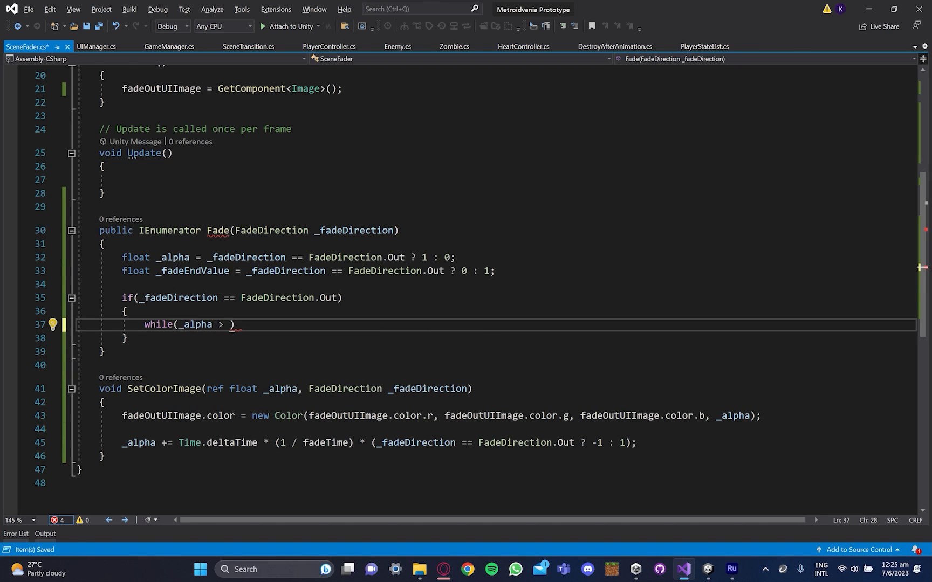
key("BackSpace")
type("= _fadeEndValue)")
key("Return")
type("{")
key("Return")
type("SetColorImage(")
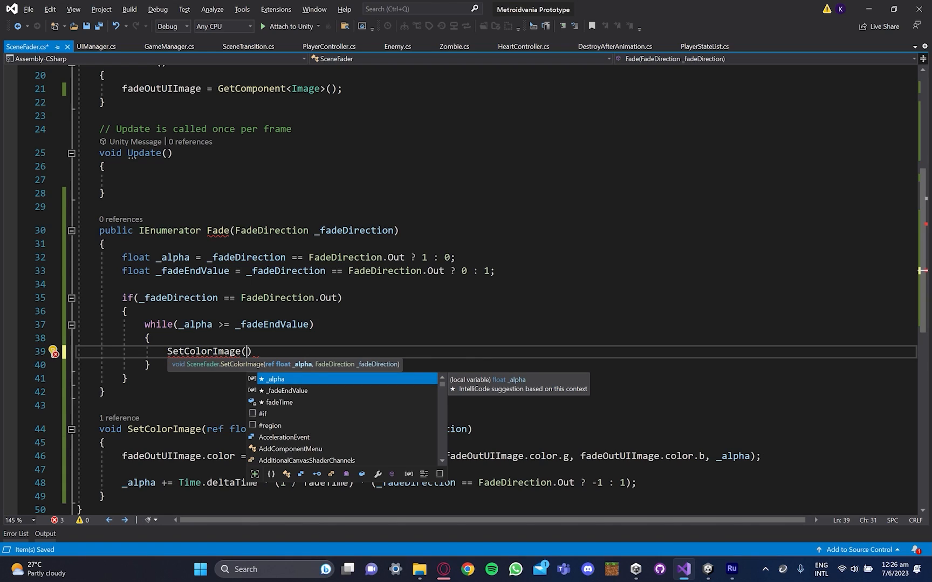
type("ref _alpha, _fadeDirection);")
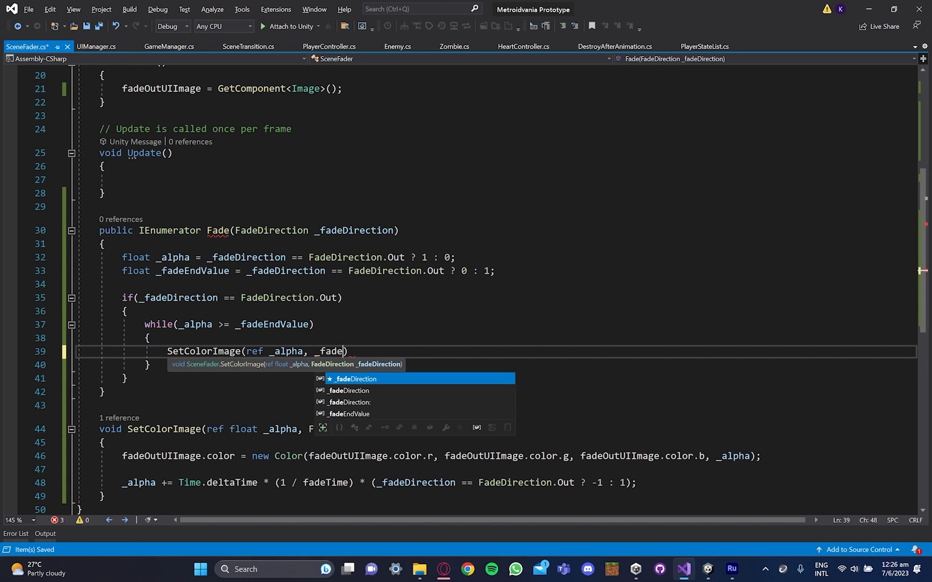
key("ctrl+s")
Step: Add an else block after the if block in Fade and start a while() loop inside it
left_click(127, 378)
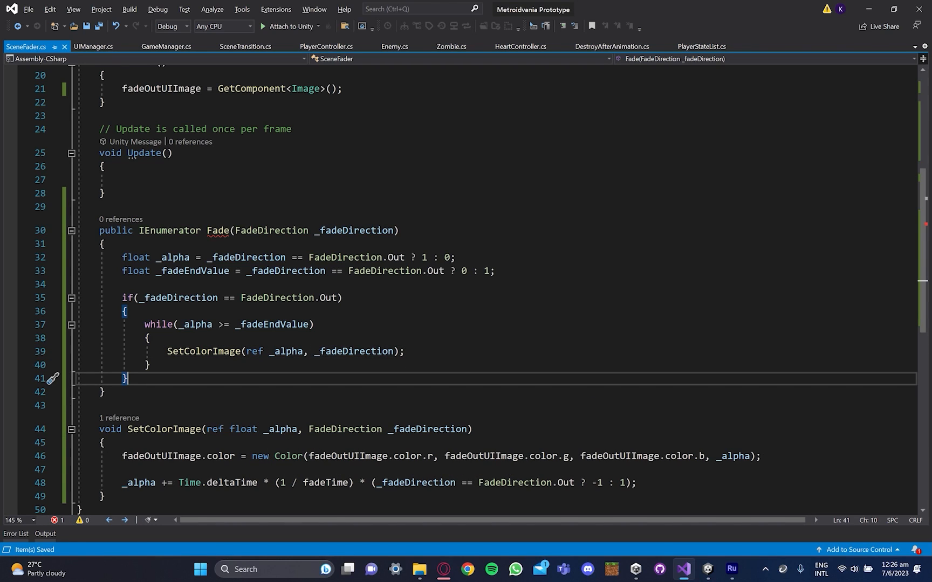
key("Return")
type("else")
key("Return")
type("{")
key("Return")
type("while(")
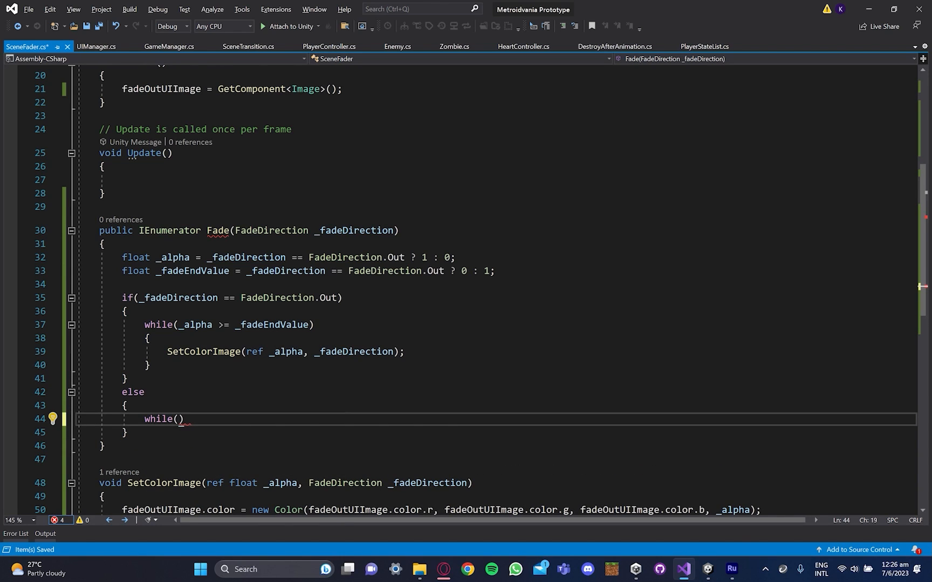
Step: Add yield return null; after the SetColorImage call in the first while loop and save
left_click(404, 352)
key("Return")
key("Return")
type("yield return null;")
key("ctrl+s")
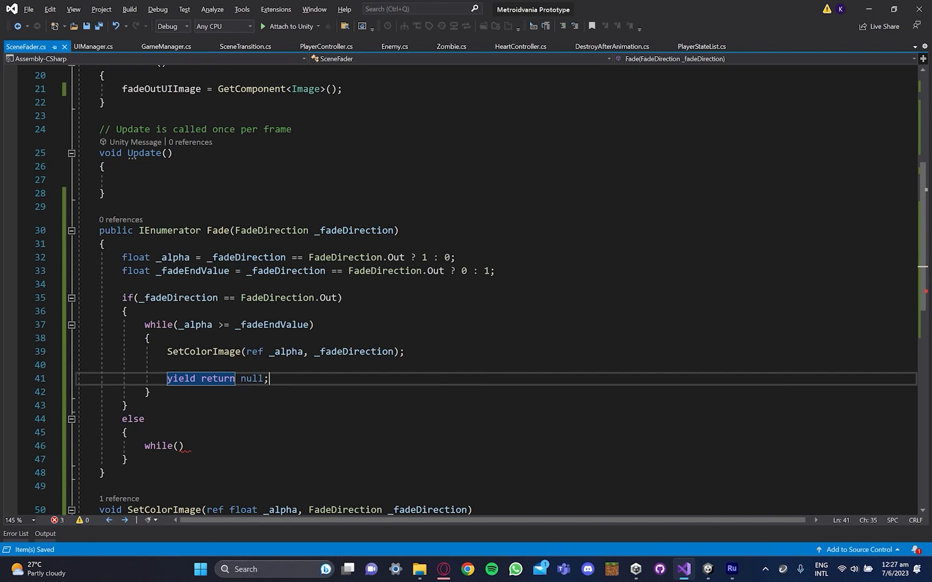
Step: After the first while loop in Fade's if block, add fadeOutUIImage.enabled = false; and save
left_click(150, 392)
key("Return")
key("Return")
type("fa")
key("Tab")
type(".enabled = false;")
key("ctrl+s")
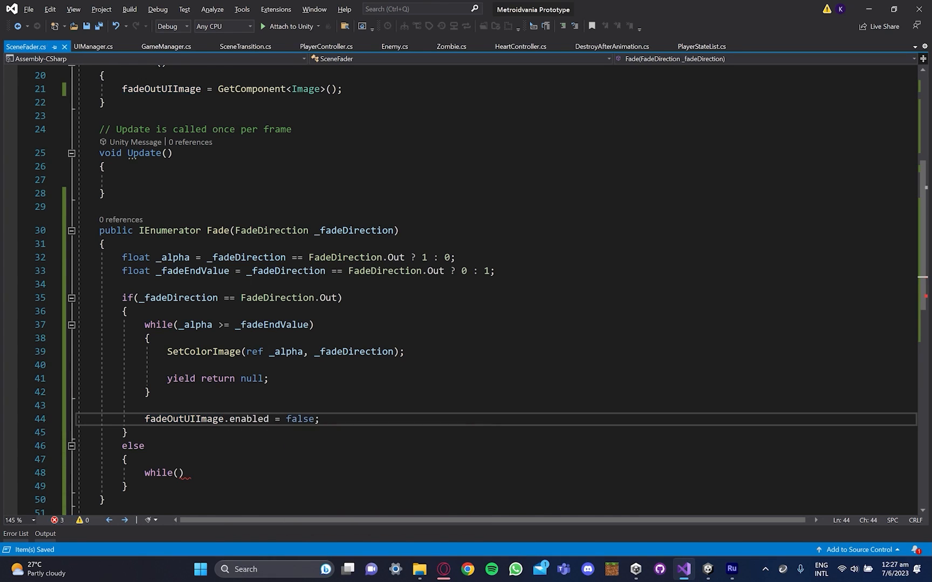
Step: Complete the while loop in the else block with the condition _alpha <= _fadeEndValue and an empty braced body
scroll(464, 291, "down", 2)
left_click_drag(309, 244, 178, 244)
key("ctrl+c")
left_click(178, 391)
key("ctrl+v")
left_click(224, 392)
key("BackSpace")
type("<")
left_click(314, 392)
key("Return")
type("{")
key("Return")
Step: Copy the SetColorImage call and yield return null; from the first while loop into the else block's while loop
scroll(315, 291, "down", 2)
left_click_drag(269, 216, 79, 190)
key("ctrl+c")
left_click(167, 338)
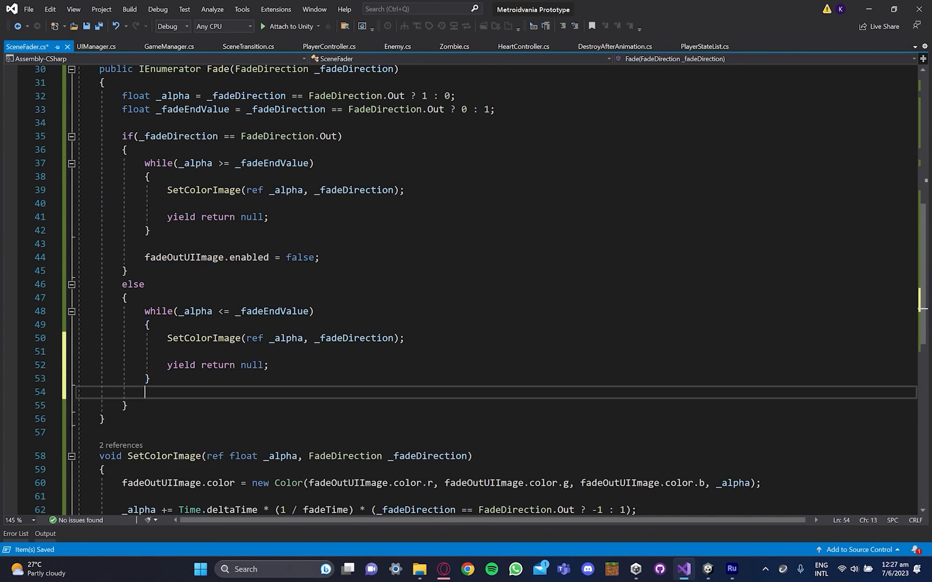
Step: Place fadeOutUIImage.enabled = true; at the start of the else block, above the while loop, and save
type("true")
key("ctrl+s")
left_click_drag(314, 405, 128, 405)
key("ctrl+x")
key("BackSpace")
key("BackSpace")
key("BackSpace")
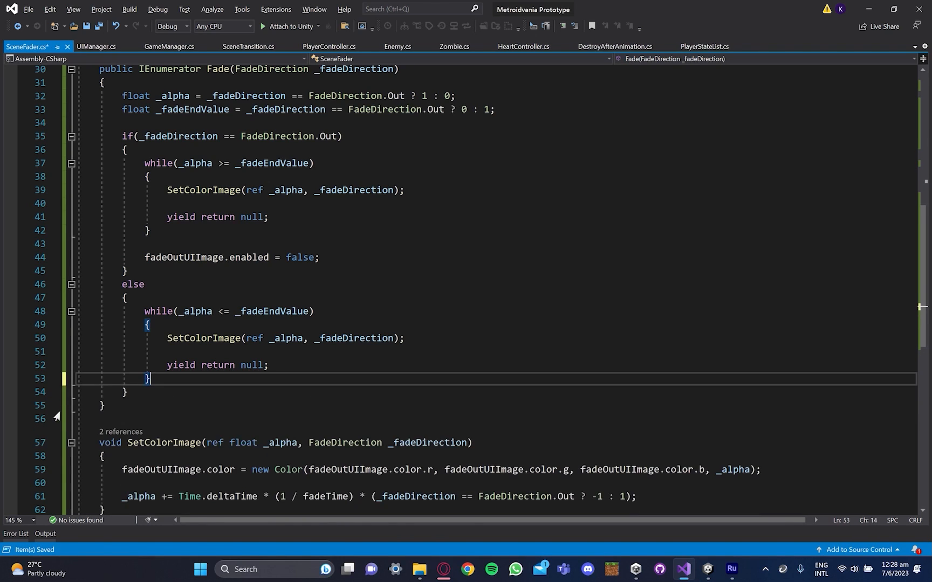
left_click(127, 297)
key("Return")
key("Return")
key("Up")
key("ctrl+v")
key("ctrl+s")
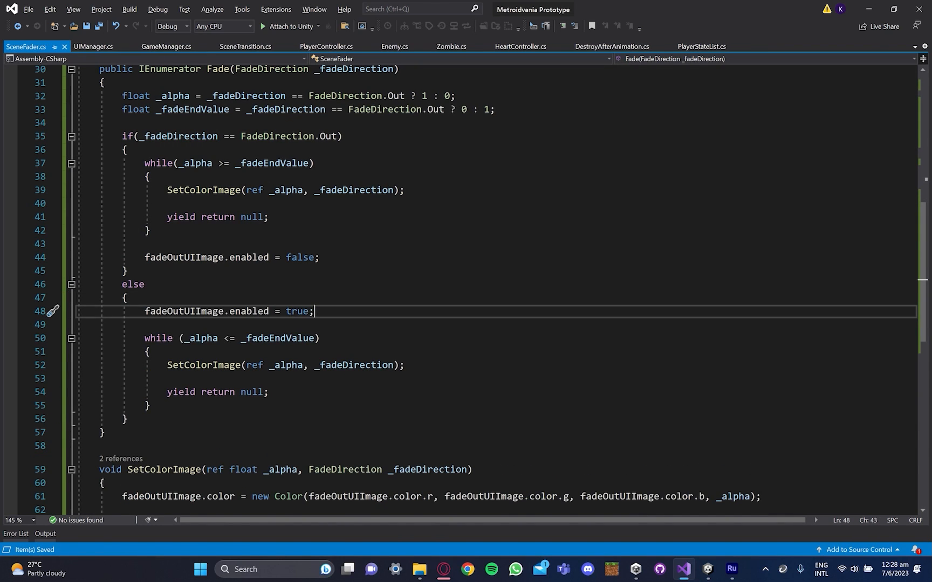
scroll(485, 291, "down", 4)
scroll(485, 291, "up", 1)
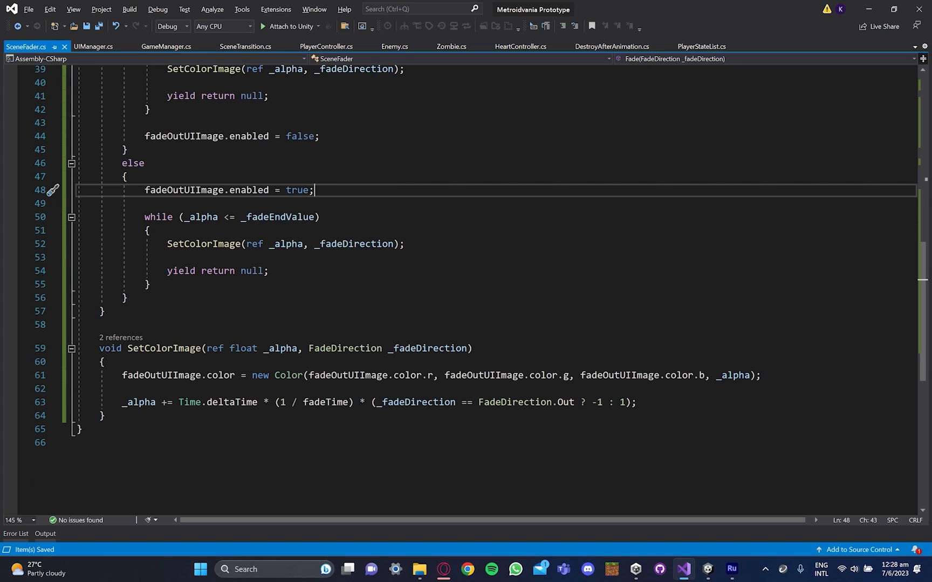
scroll(486, 291, "up", 1)
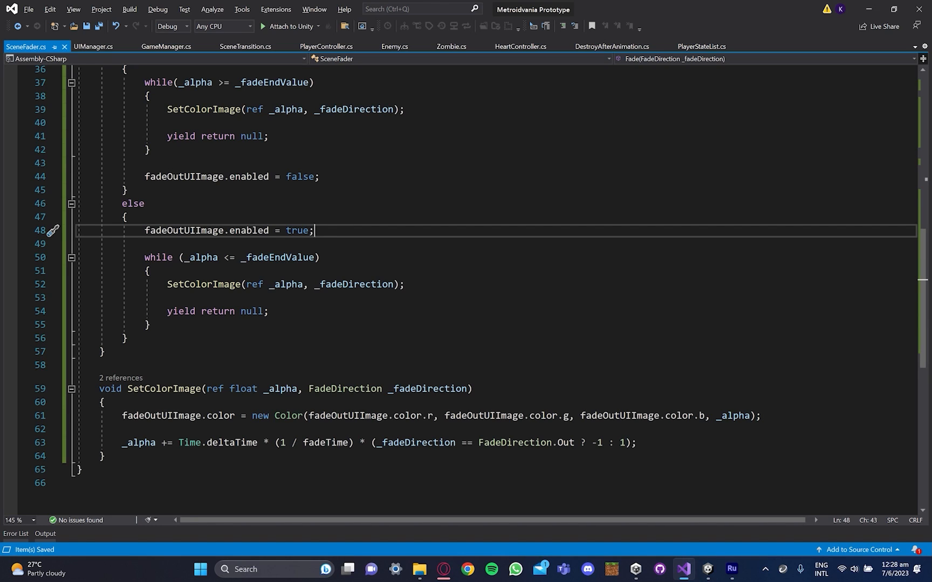
scroll(485, 291, "up", 3)
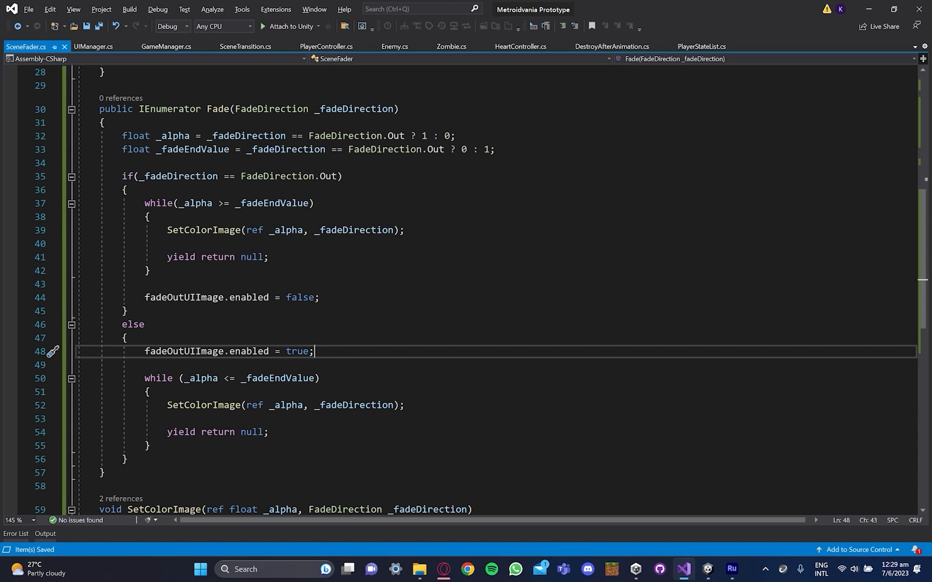
Step: Below the Fade method, add an empty public IEnumerator FadeAndLoadScene() method
scroll(466, 289, "down", 5)
left_click(106, 271)
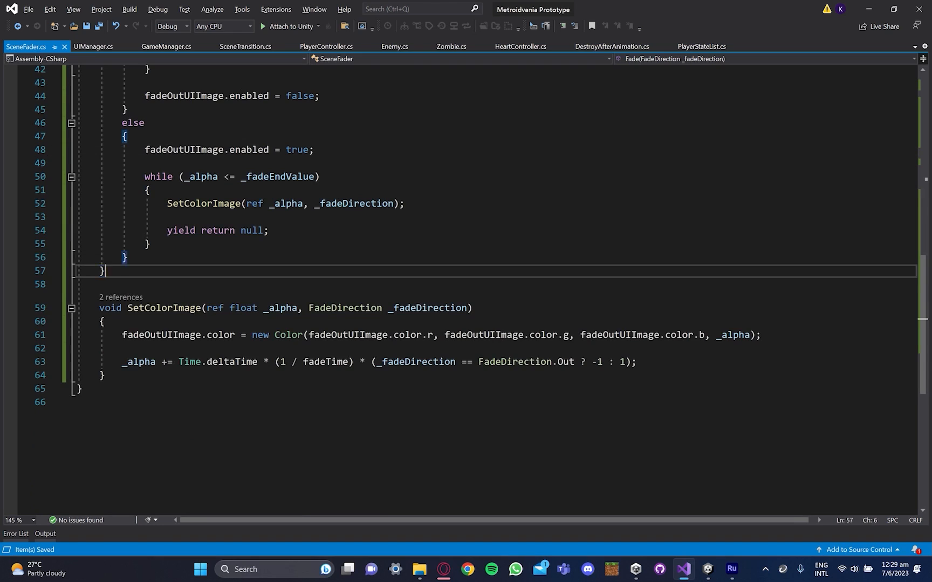
key("Return")
key("Return")
type("public IEnumerator FadeAndLoadScene()")
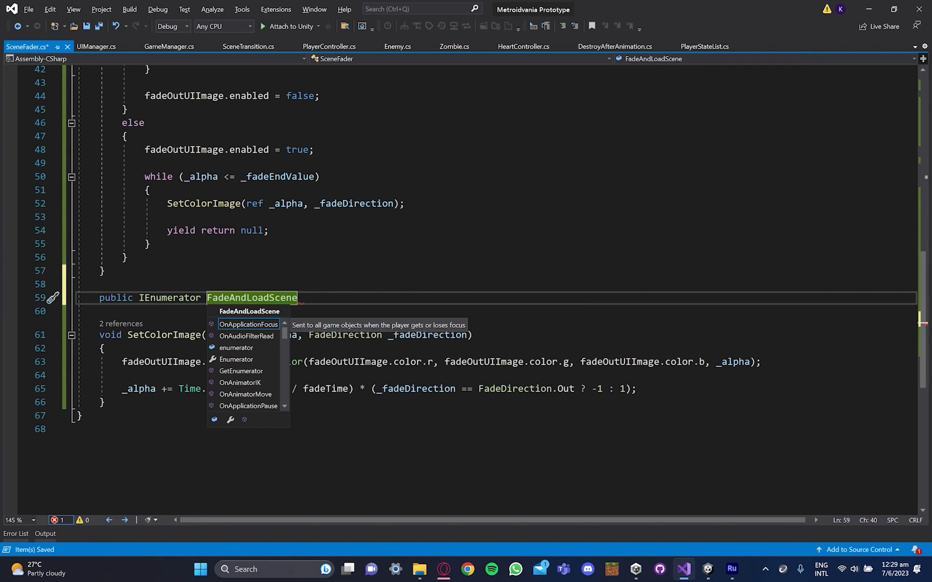
key("Return")
type("{")
key("Return")
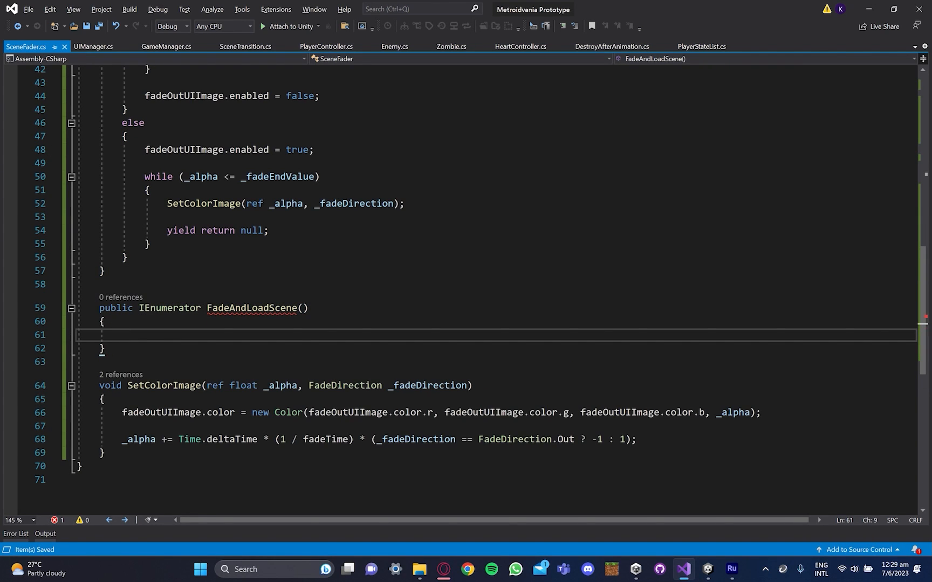
Step: Give FadeAndLoadScene the parameters FadeDirection _fadeDirection and string _levelToLoad, and save
left_click(303, 308)
type("FadeDirection fadeDirection")
left_click(382, 308)
type("_")
left_click(460, 308)
type(", string _Sc")
key("BackSpace")
key("BackSpace")
type("levelToLoad")
key("ctrl+s")
Step: In FadeAndLoadScene, add fadeOutUIImage.enabled = true; followed by yield return Fade(_fadeDirection);
left_click(122, 335)
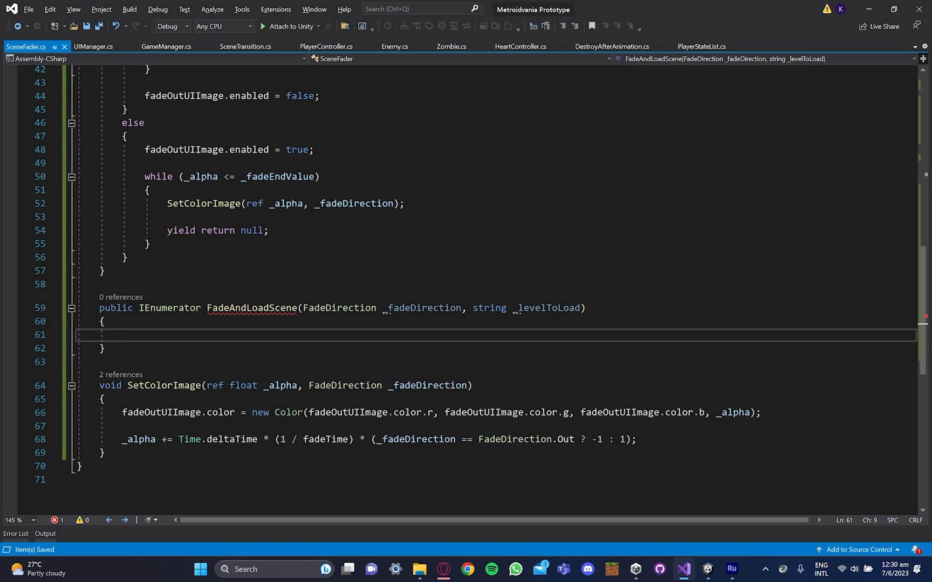
type("fadeOutUIImage.enabled = true;")
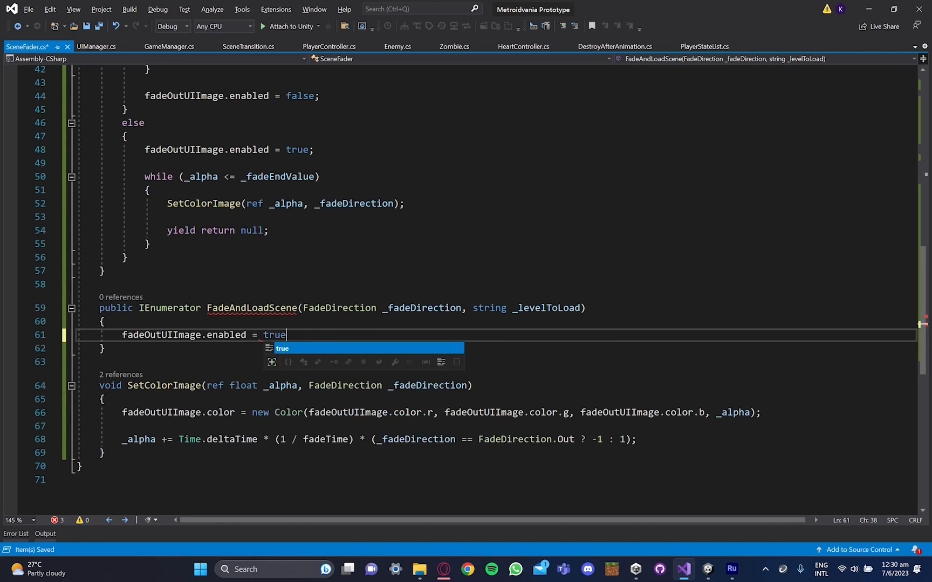
key("Return")
key("ctrl+s")
key("Return")
type("yield return Fade(_fadeDirection);")
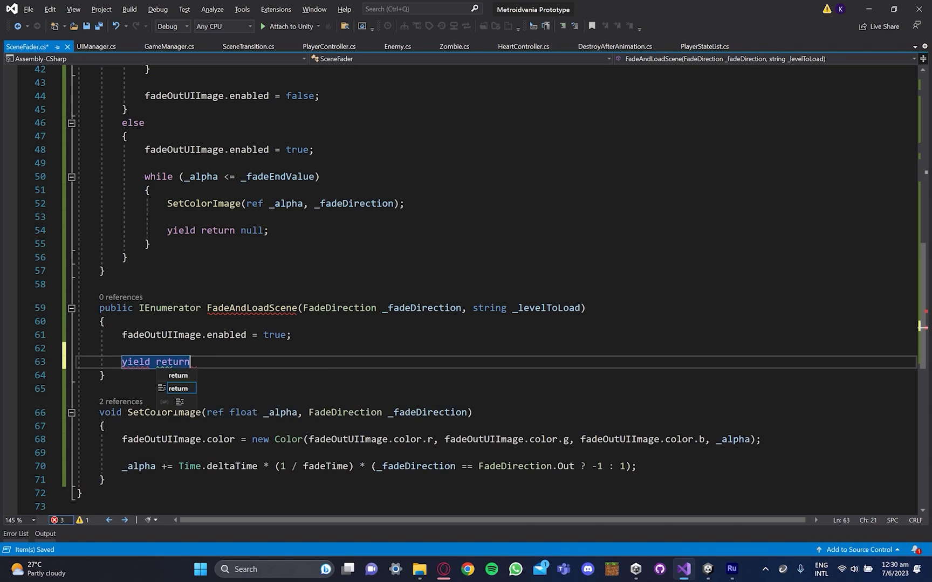
key("Return")
key("Return")
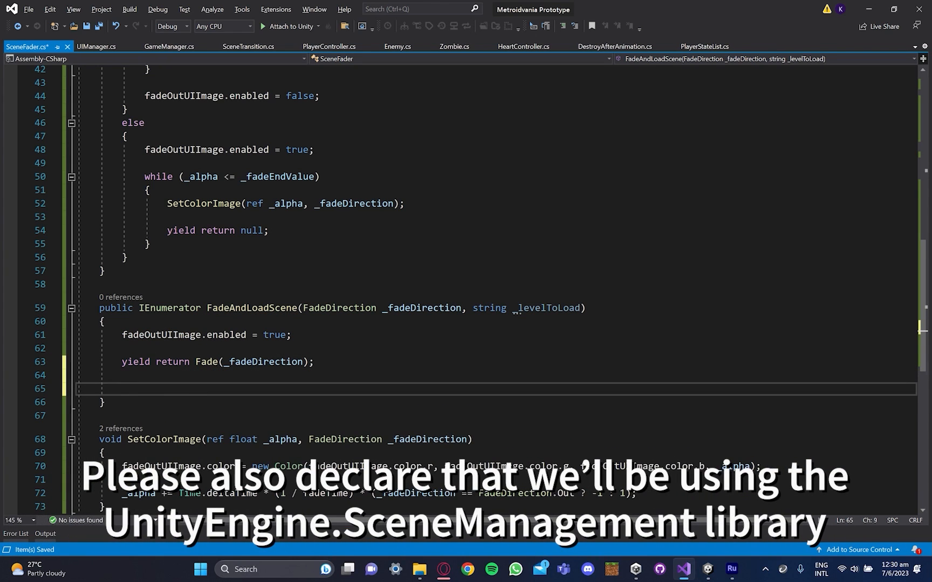
Step: Add using UnityEngine.SceneManagement; below the existing using directives of SceneFader.cs and save
scroll(464, 286, "up", 14)
left_click(195, 111)
key("Return")
type("using")
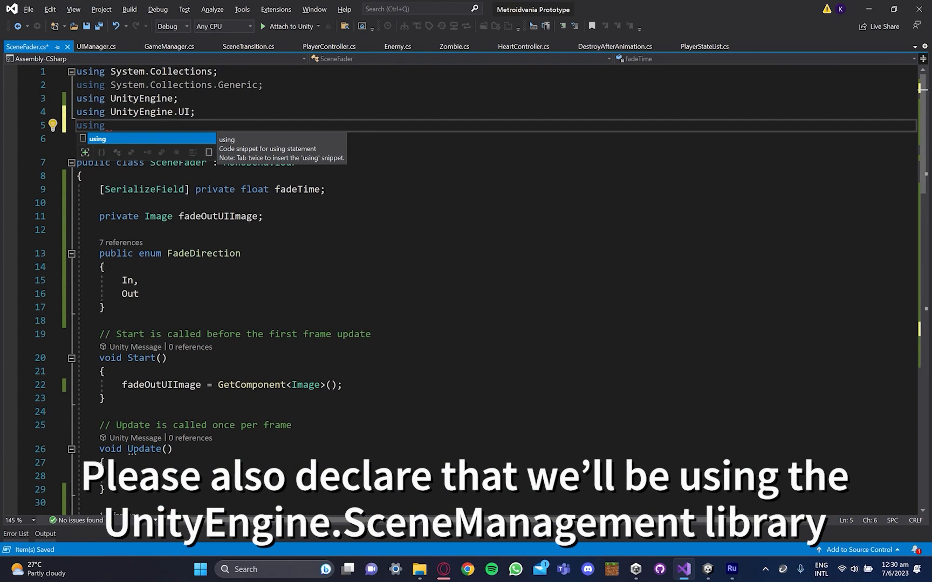
type("Unity")
key("Down")
key("Down")
key("Down")
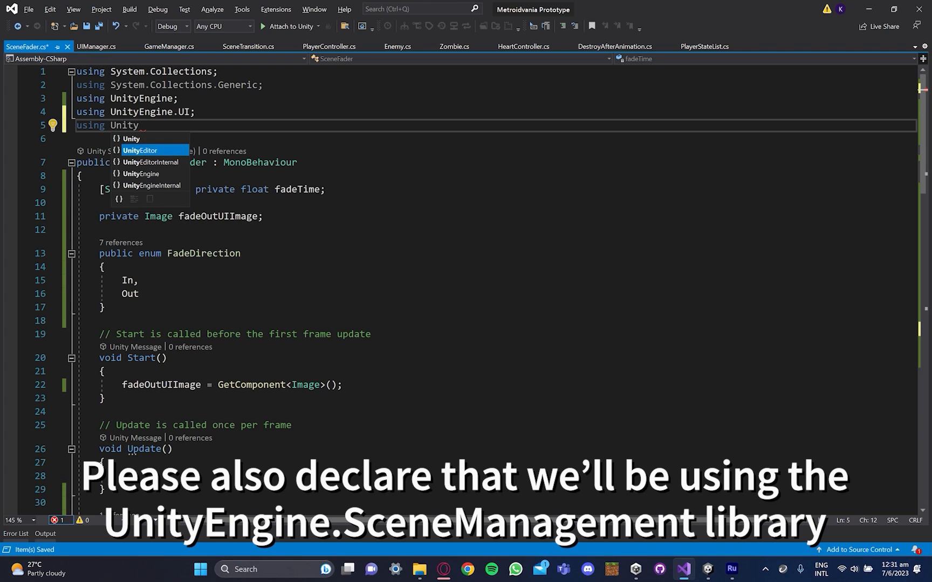
type(".scen")
key("Tab")
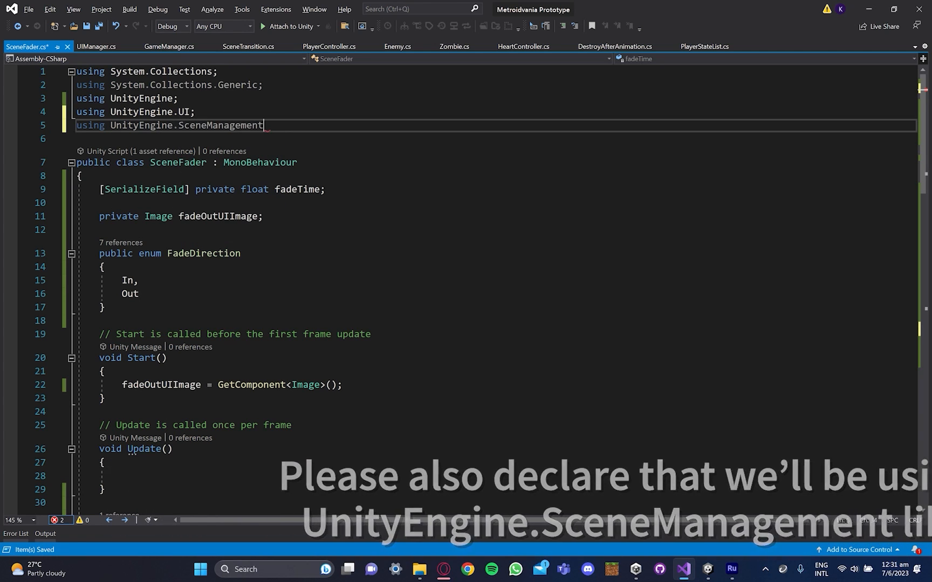
type(";")
key("ctrl+s")
Step: End FadeAndLoadScene with the call SceneManager.LoadScene(_levelToLoad);
scroll(466, 286, "down", 17)
left_click(122, 240)
type("SceneManager.l")
type("oadScene(_levelToLoad);")
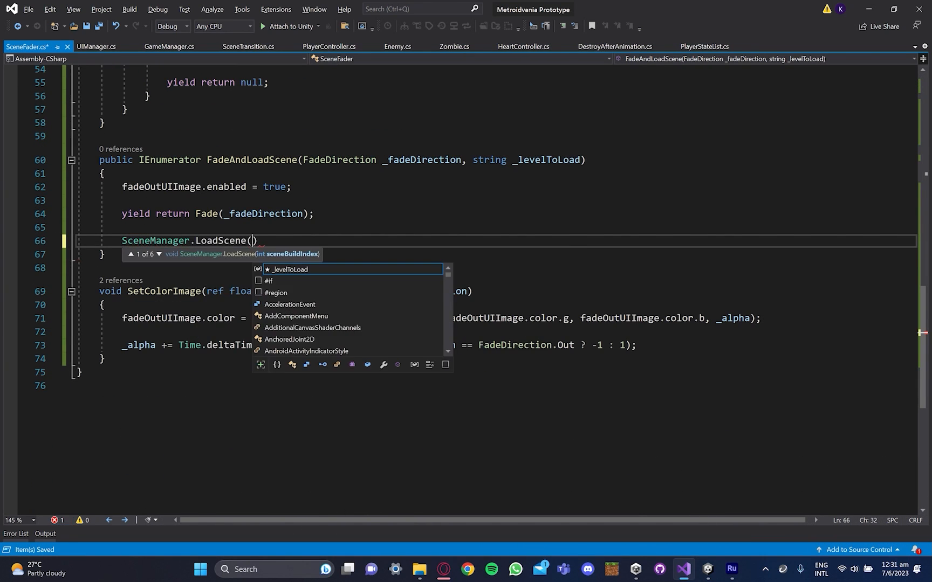
Step: Rename _levelToLoad to _sceneToLoad in both FadeAndLoadScene's signature and its LoadScene call, and save
left_click_drag(546, 160, 517, 159)
type("scene")
left_click_drag(285, 241, 257, 240)
type("scene")
key("ctrl+s")
left_click(331, 241)
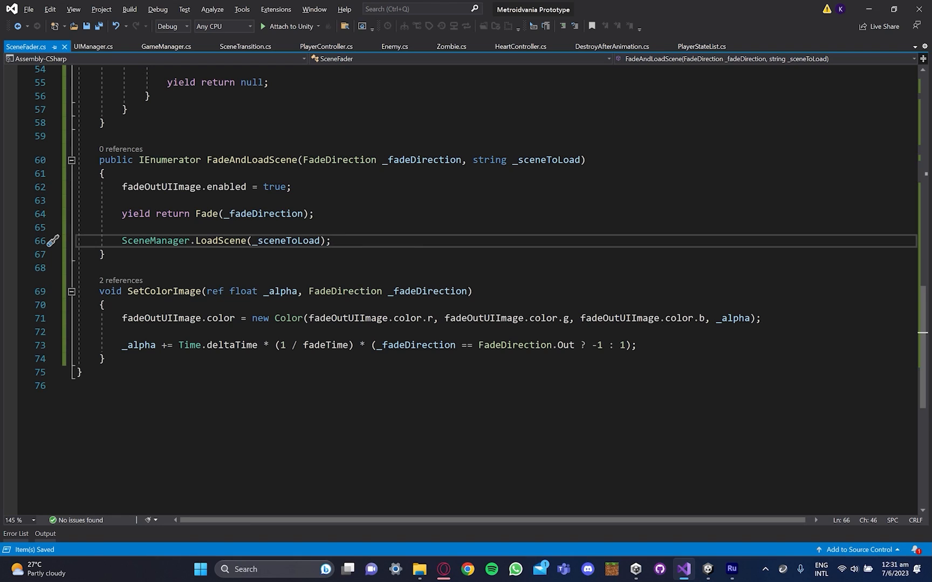
Step: In UIManager.cs, declare public SceneFader sceneFader; below the Awake method
left_click(111, 46)
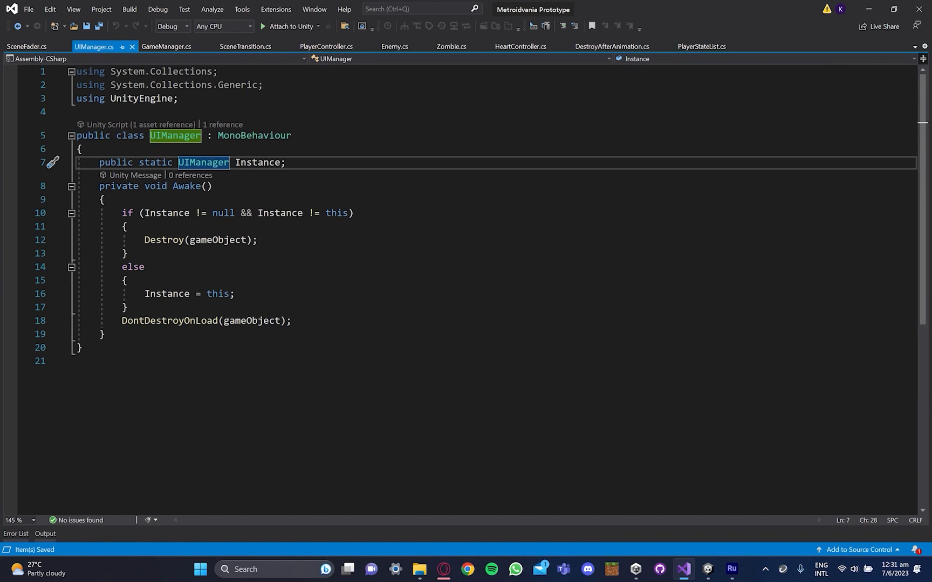
key("Return")
key("Return")
type("publ")
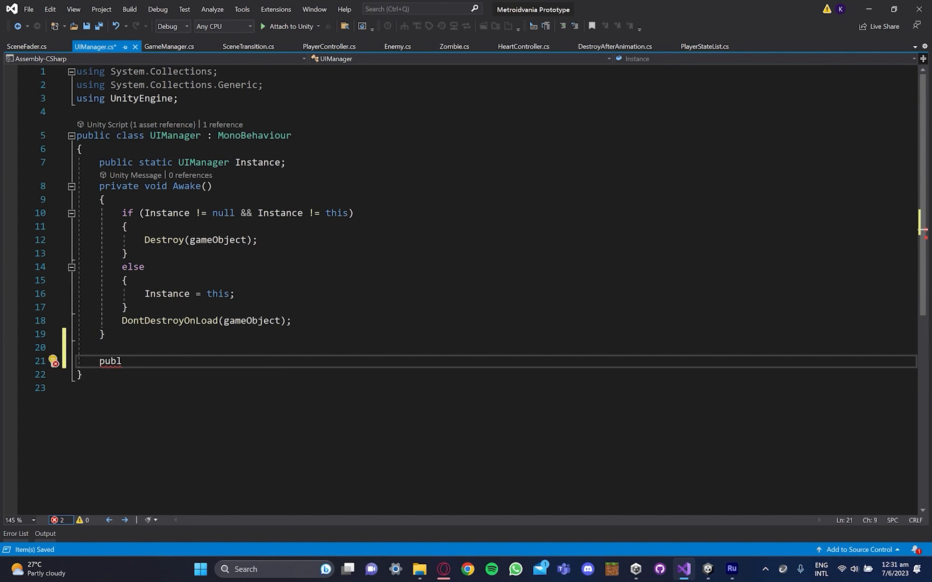
type("ic SceneFader sceneFader;")
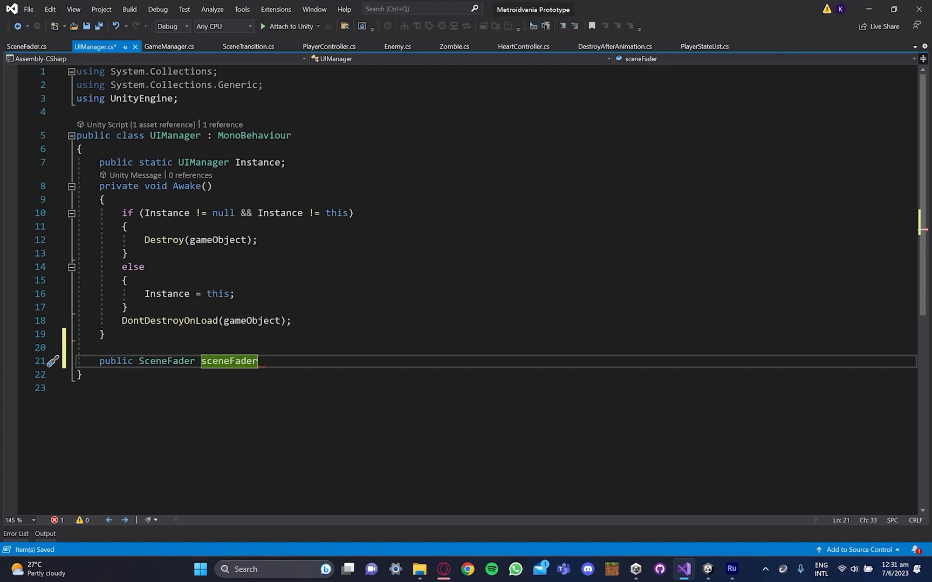
Step: Add a private void Start() method to UIManager containing sceneFader = GetComponentInChildren<SceneFader>(); and save
key("Return")
key("Return")
type("Start")
key("Tab")
type("sce")
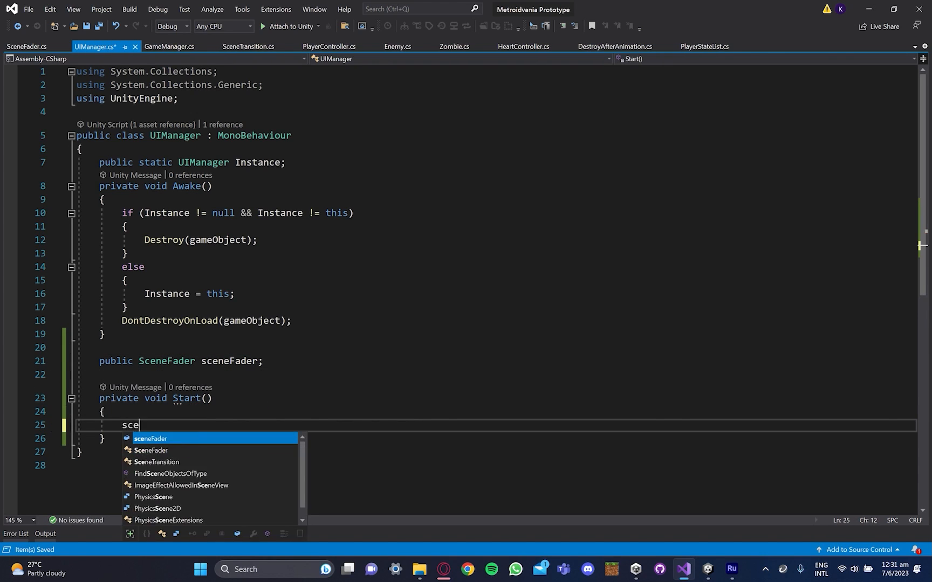
type("neFader = GetComponentInChildren<SceneFader>")
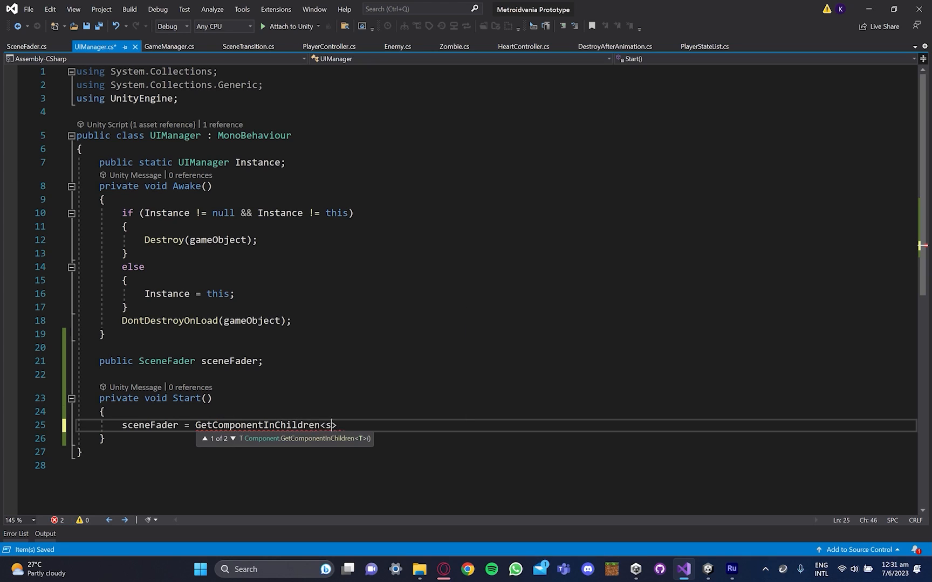
type("();")
key("ctrl+s")
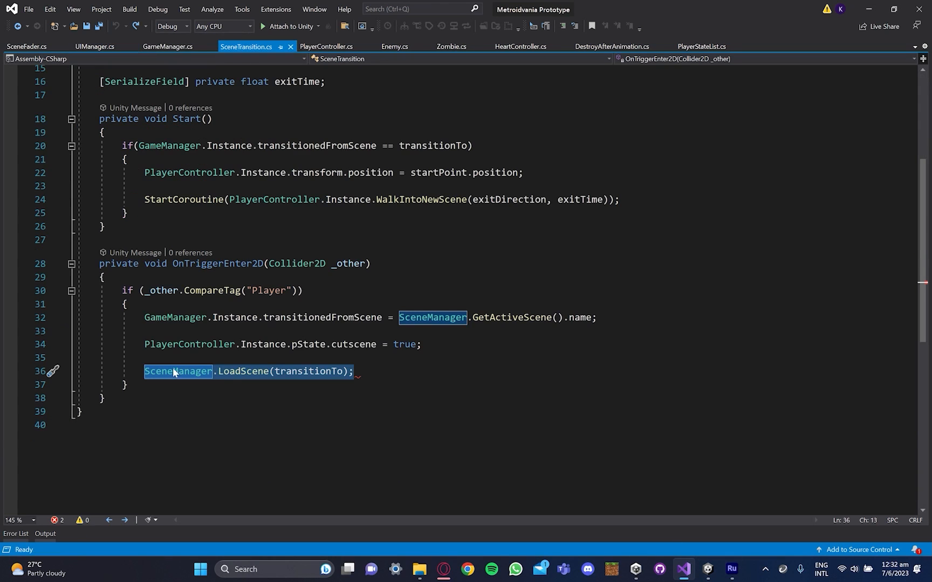
Step: In SceneTransition's Start, add StartCoroutine(UIManager.Instance.sceneFader.Fade(SceneFader.FadeDirection.Out)) after the if block's closing brace and save
left_click(421, 344)
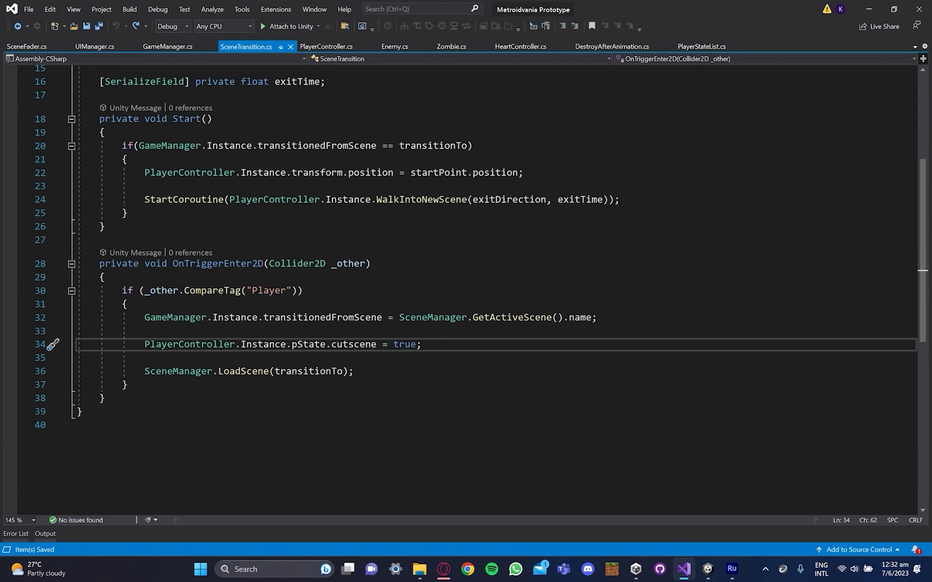
left_click(213, 119)
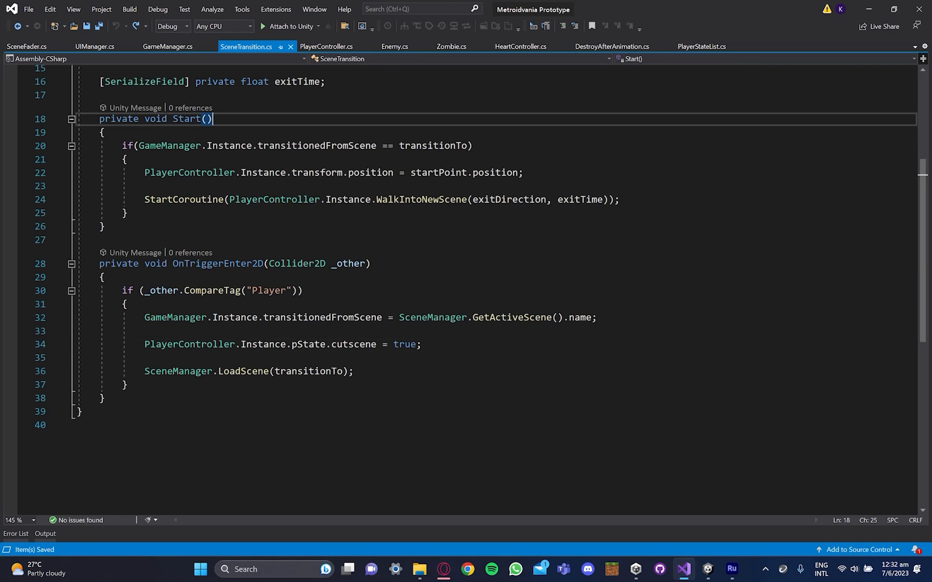
left_click(127, 213)
key("Return")
key("Return")
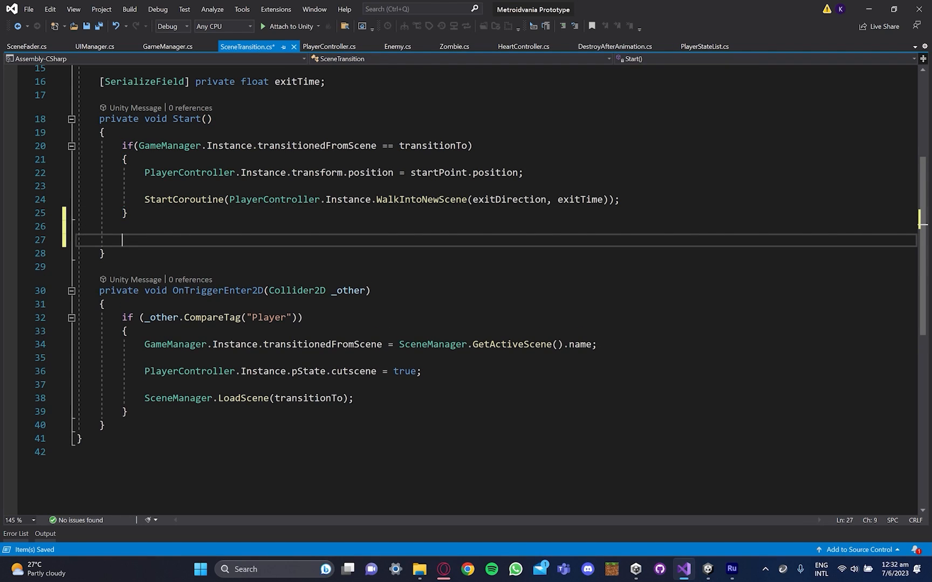
key("BackSpace")
key("BackSpace")
type("StartCoroutine(U")
key("Tab")
type(".")
key("Tab")
type(".Sce")
key("Tab")
type(".Fade(SceneFad")
key("Tab")
type(".Out")
key("ctrl+s")
Step: In OnTriggerEnter2D, replace the SceneManager.LoadScene line with StartCoroutine(UIManager.Instance.sceneFader.FadeAndLoadScene(SceneFader.FadeDirection.In, transitionTo)) and save
left_click_drag(353, 371, 145, 371)
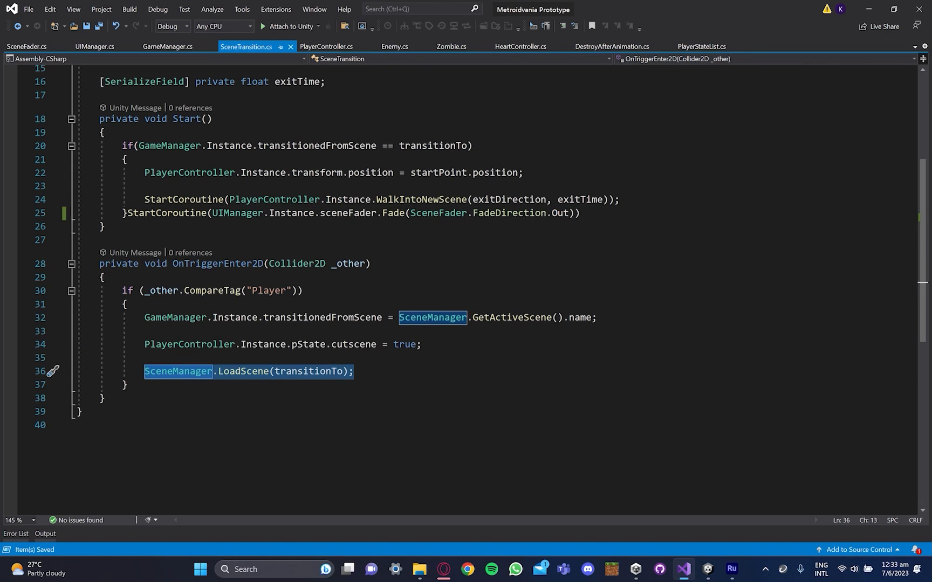
type("Start")
key("Tab")
type("(UI")
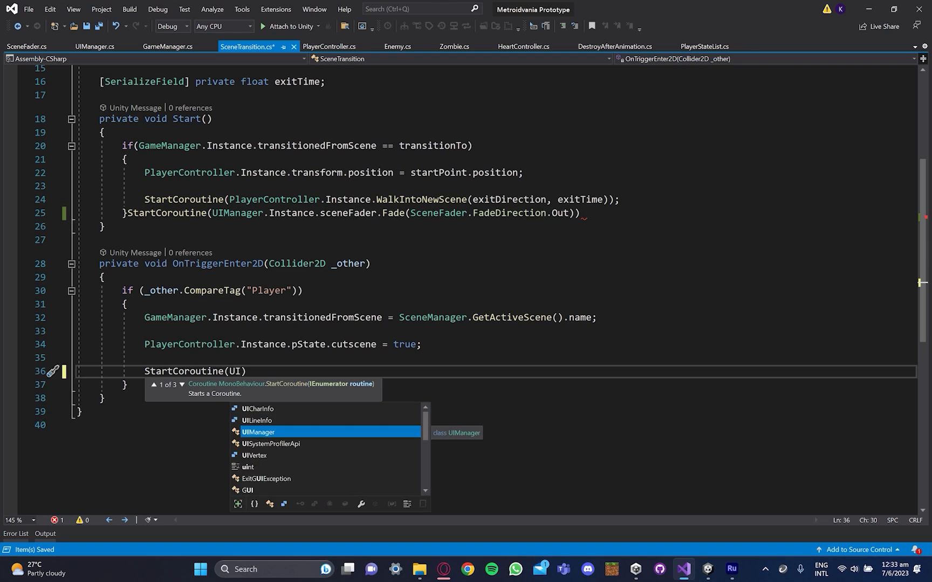
type("Manager.Instance.sce")
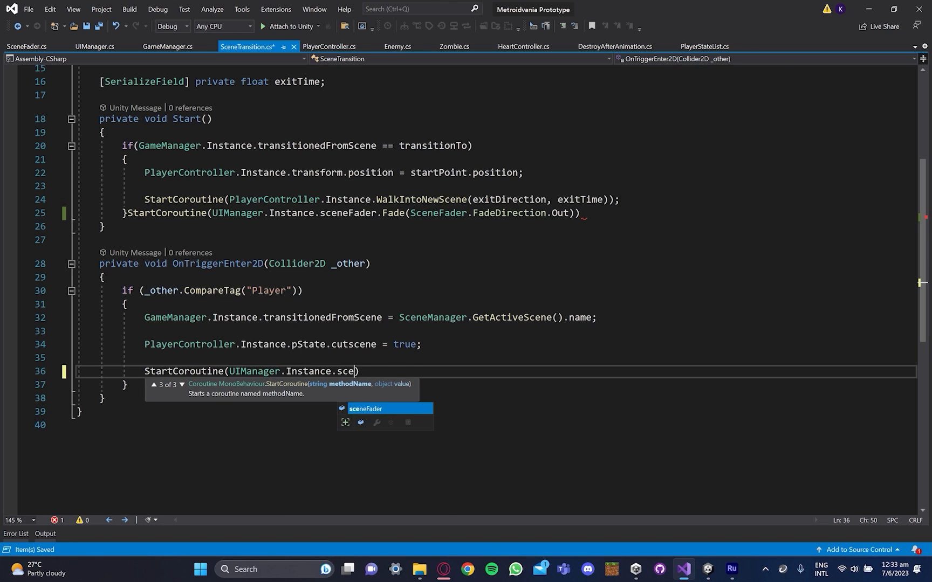
type("neFader.FadeAndLoadScene")
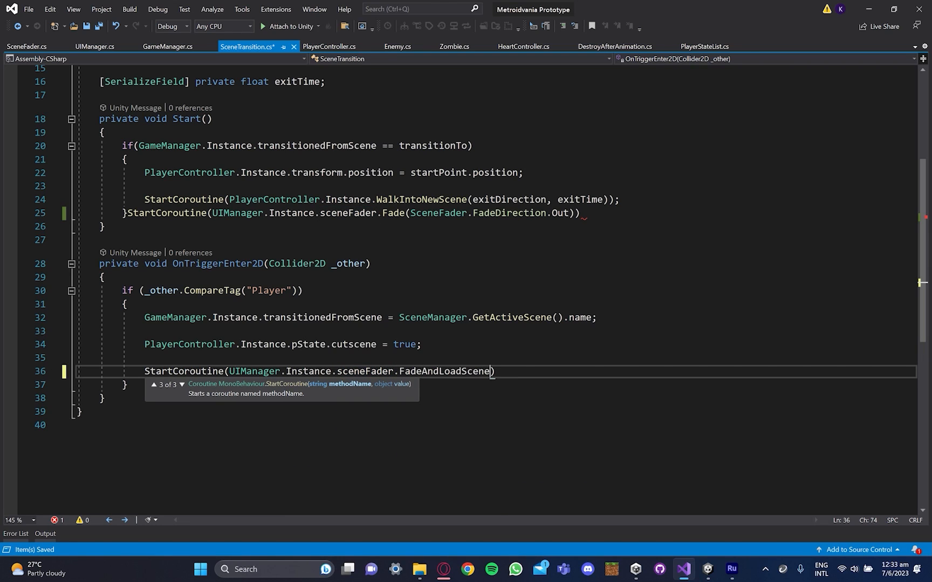
type("(")
key("Down")
key("Tab")
type(",")
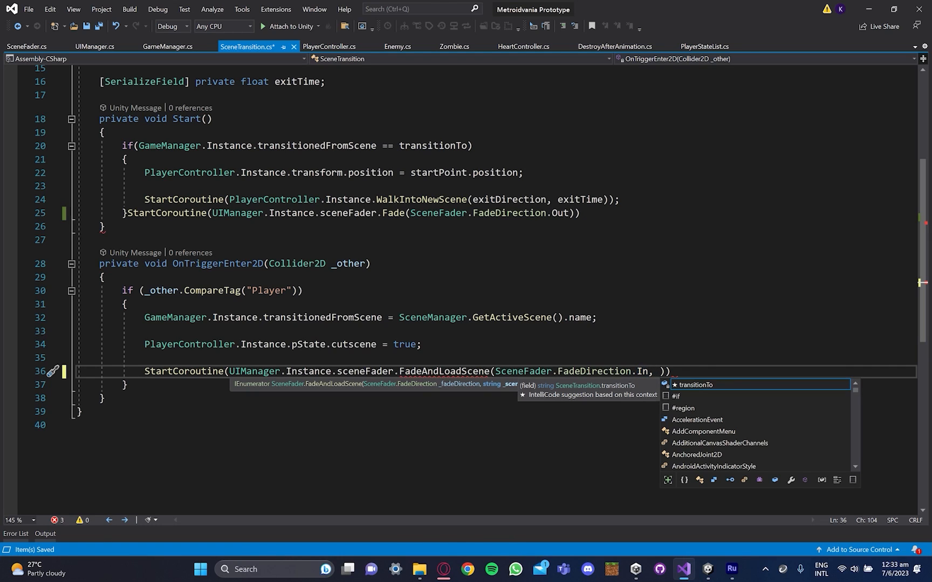
key("Down")
key("Tab")
key("ctrl+s")
Step: Move the Fade coroutine call in Start onto its own line, end it with a semicolon, and save
left_click(127, 213)
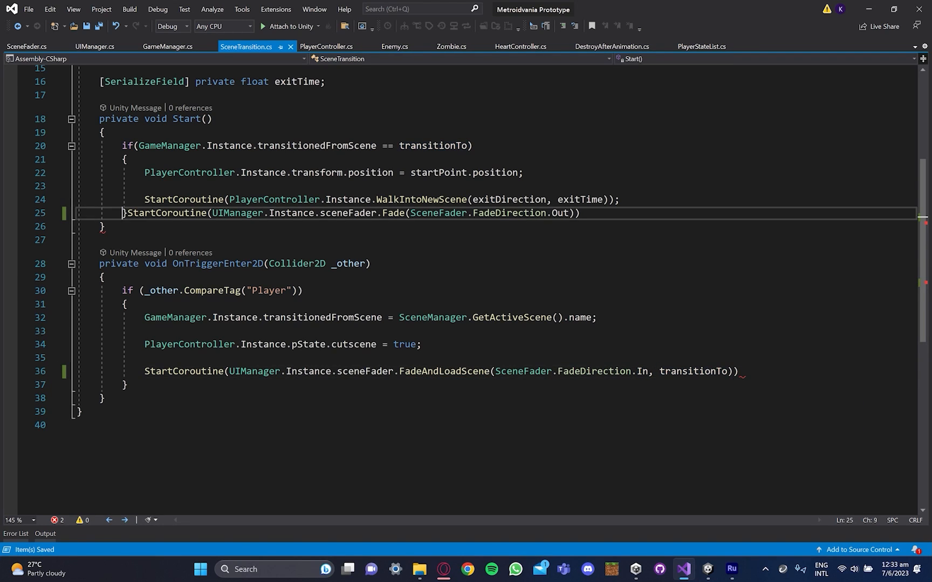
key("Return")
type(";")
key("ctrl+s")
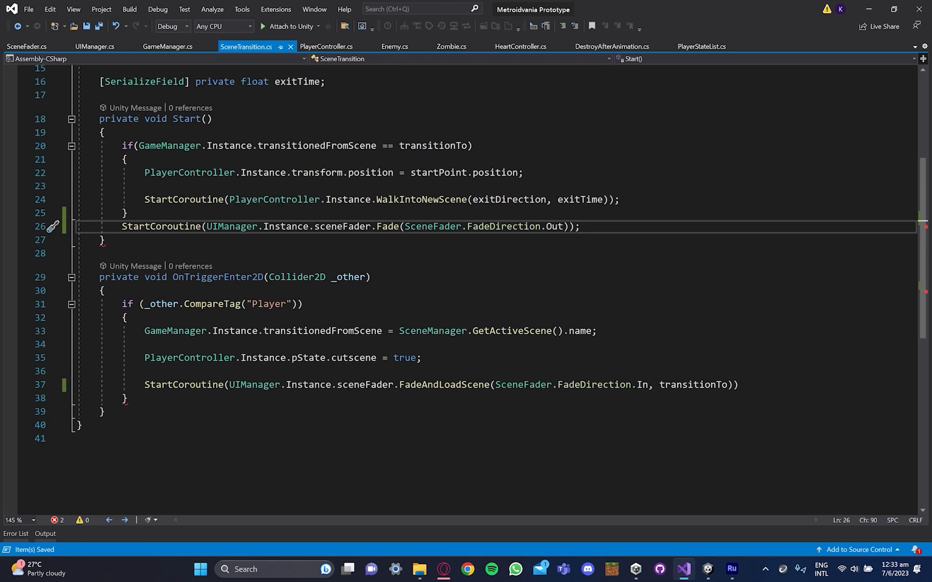
Step: Insert a blank line between the if block and the Fade coroutine call in SceneTransition's Start, and save the script
left_click(127, 213)
key("Return")
key("ctrl+s")
left_click(738, 398)
Step: Switch to Unity and set the Scene Fader script's Fade Time to 0.25
left_click(707, 569)
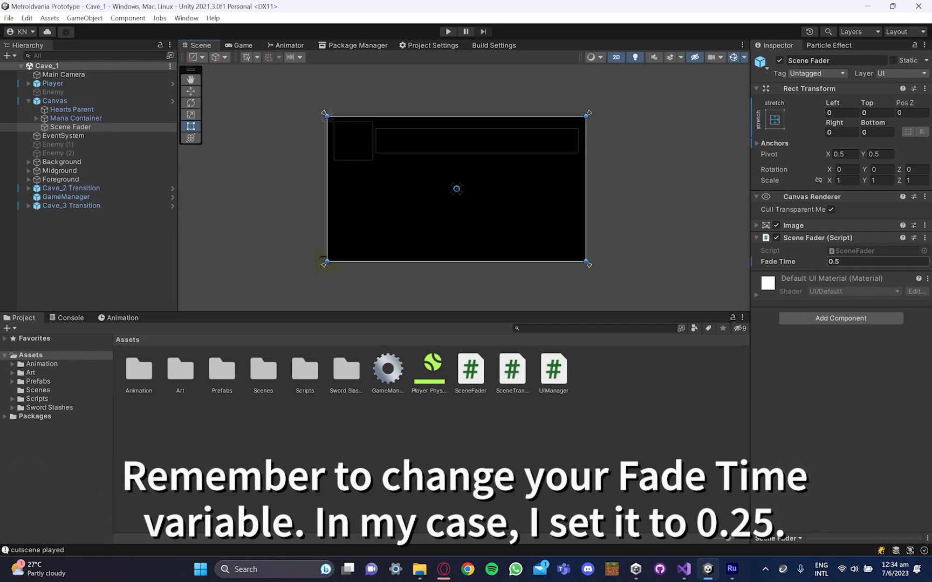
left_click(841, 261)
type(".")
type("0.25")
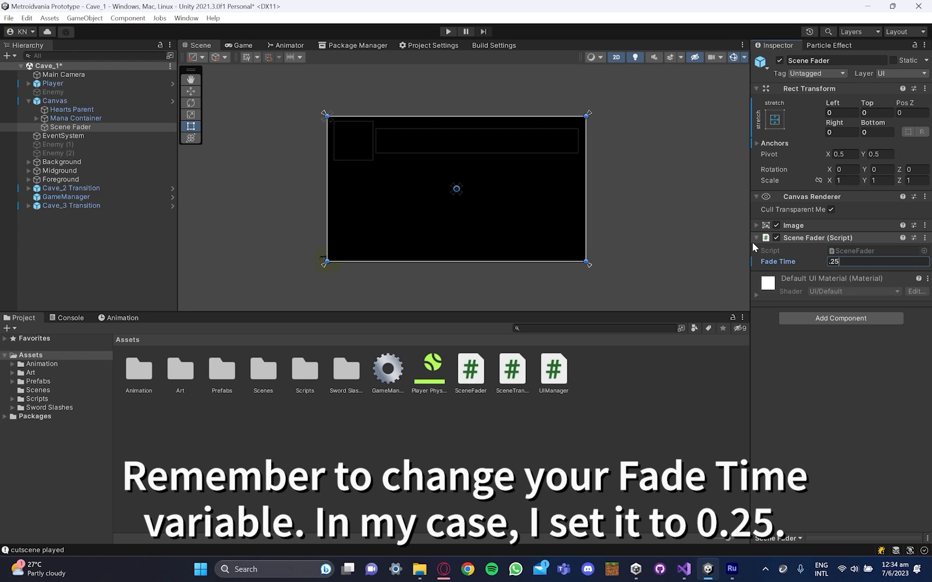
Step: Playtest Cave_1 by moving the player left through the Cave_2 transition and back to check the scene fade
left_click(448, 31)
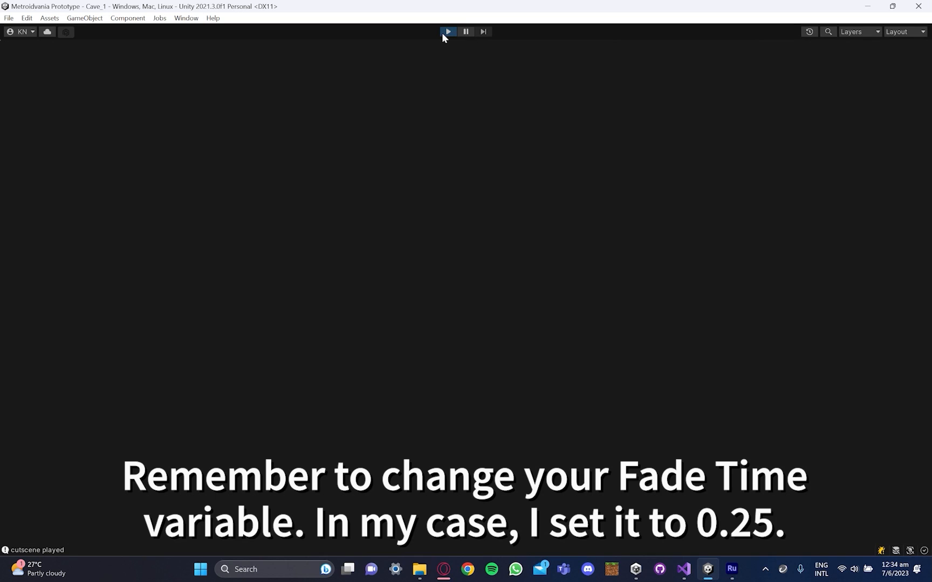
key("a")
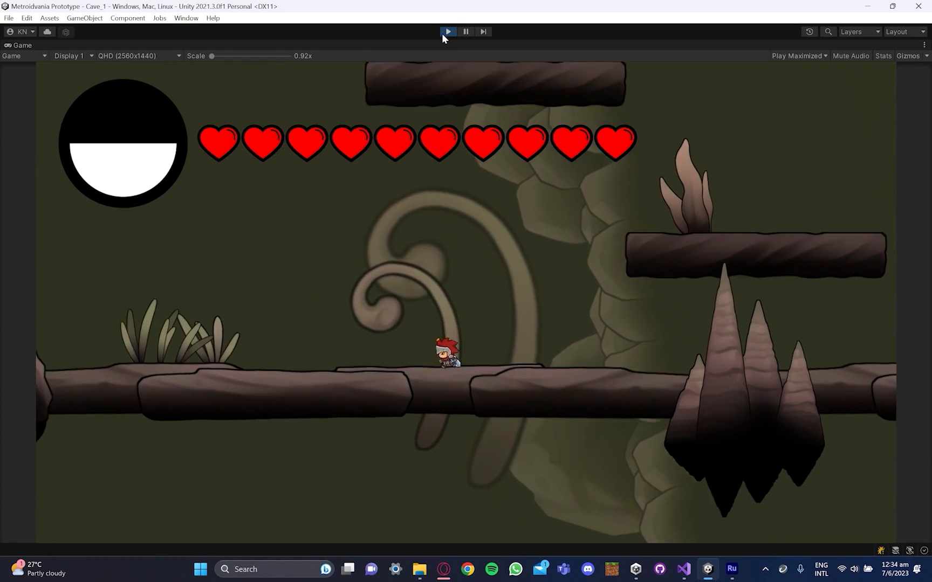
key("space")
key("space")
key("a")
key("space")
key("space")
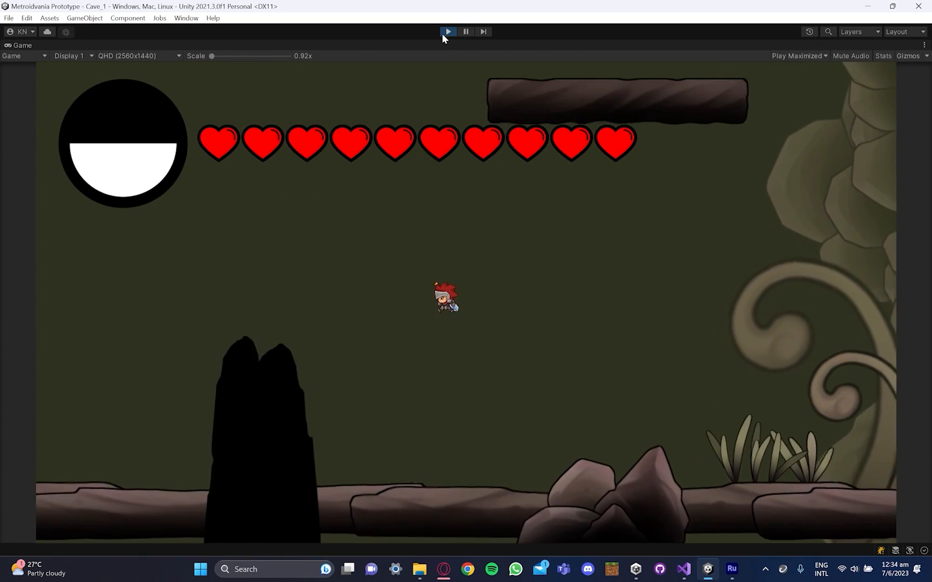
key("d")
key("Right")
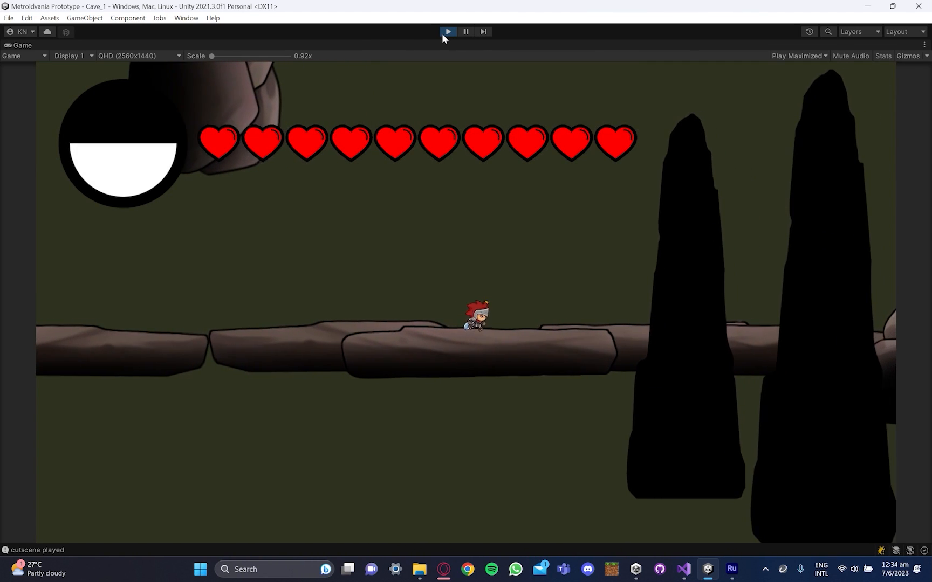
Step: Run the player to the right end of Cave_1, enter Cave_3 and return to test that transition's fade
key("Right")
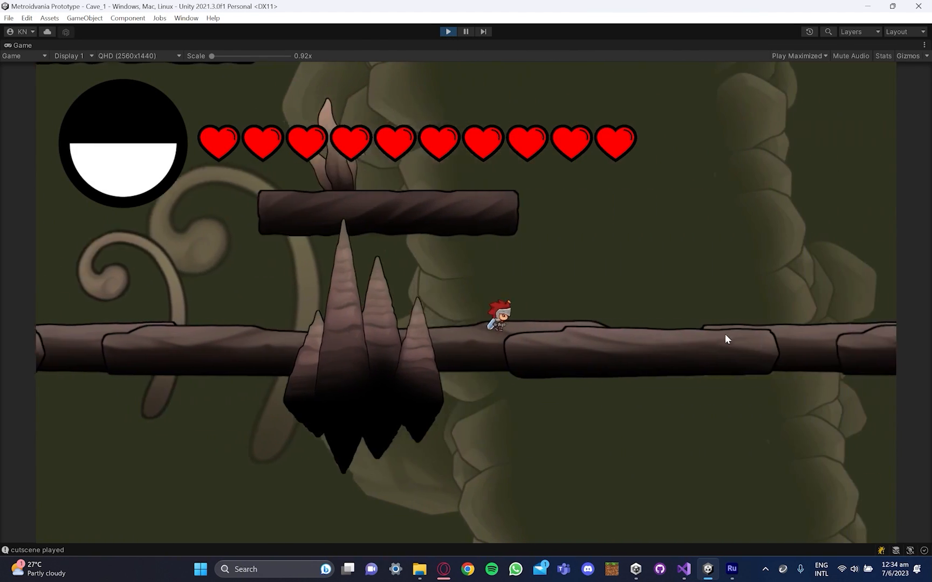
key("Right")
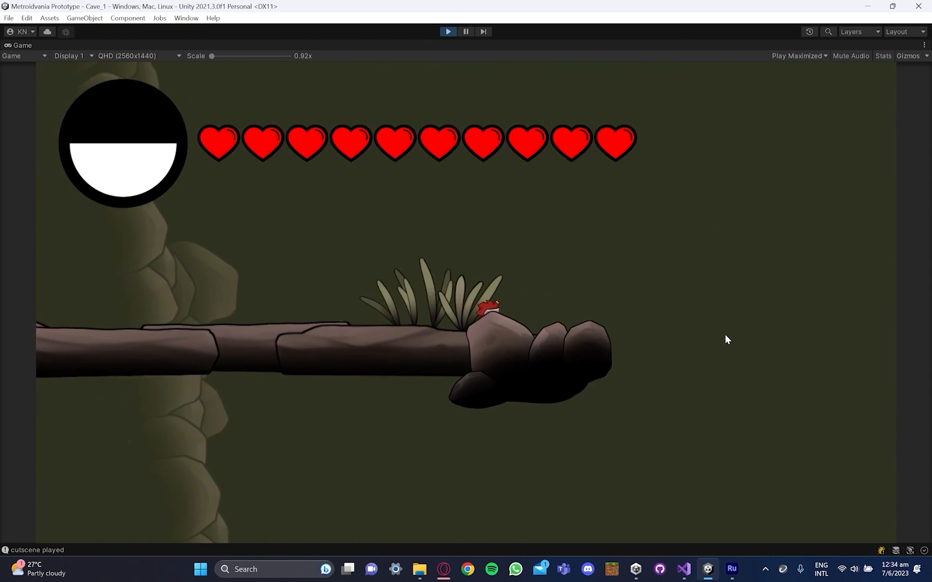
key("space")
key("Left")
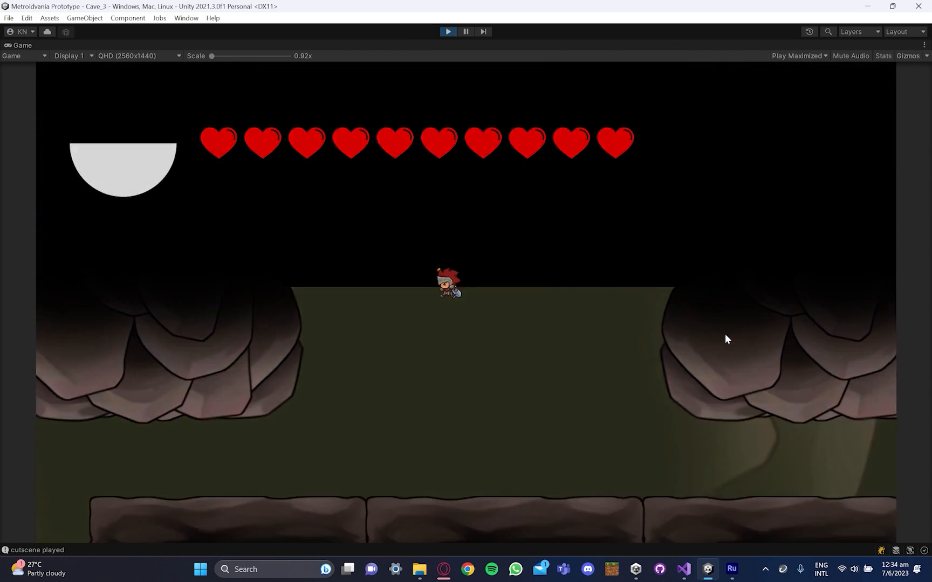
key("Right")
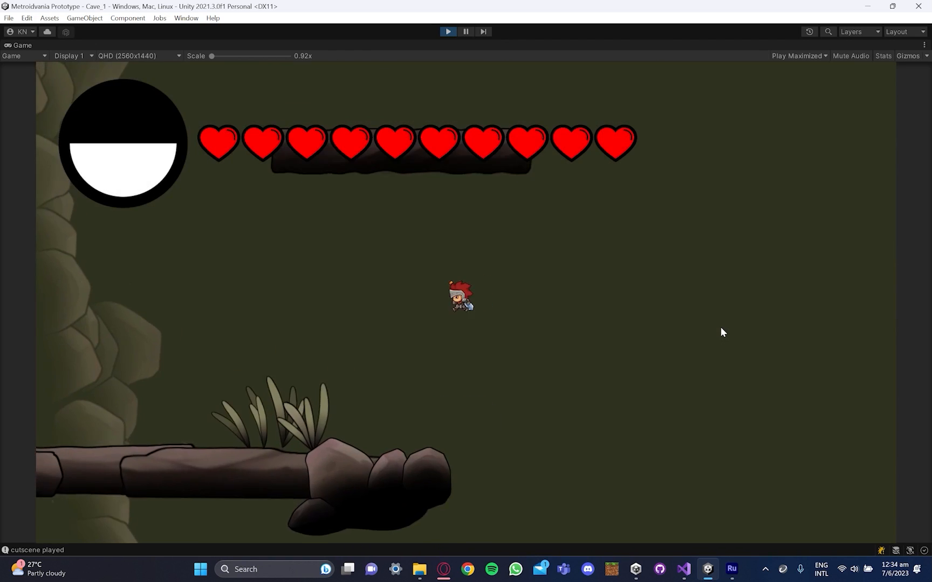
key("space")
key("Right")
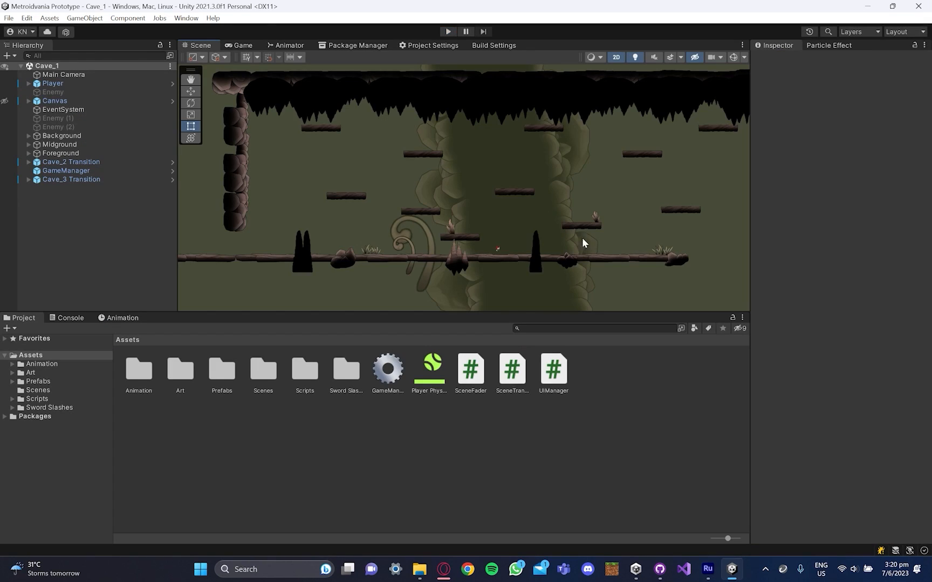
Step: Check which light types can be created in the Cave_1 Hierarchy
right_click(90, 240)
left_click(62, 238)
right_click(58, 235)
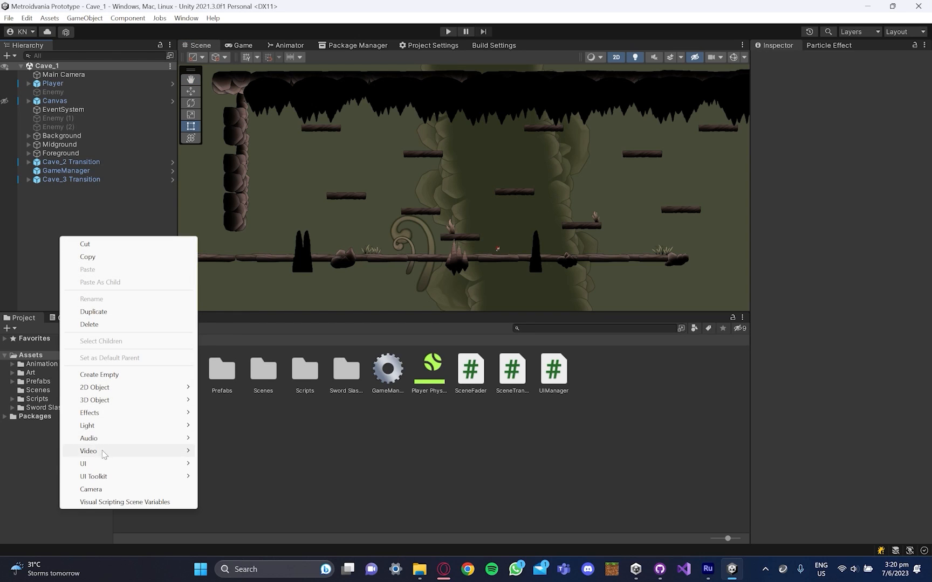
mouse_move(101, 429)
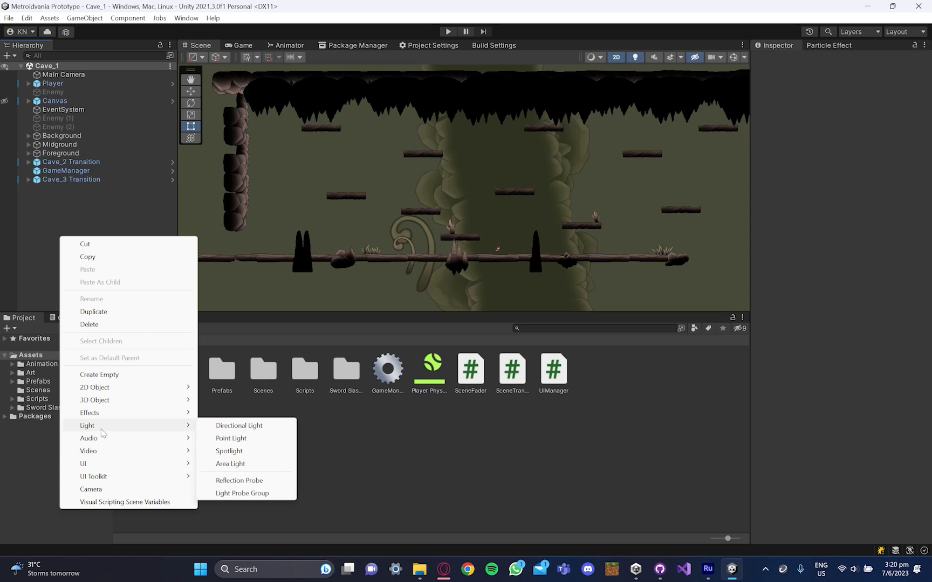
left_click(284, 503)
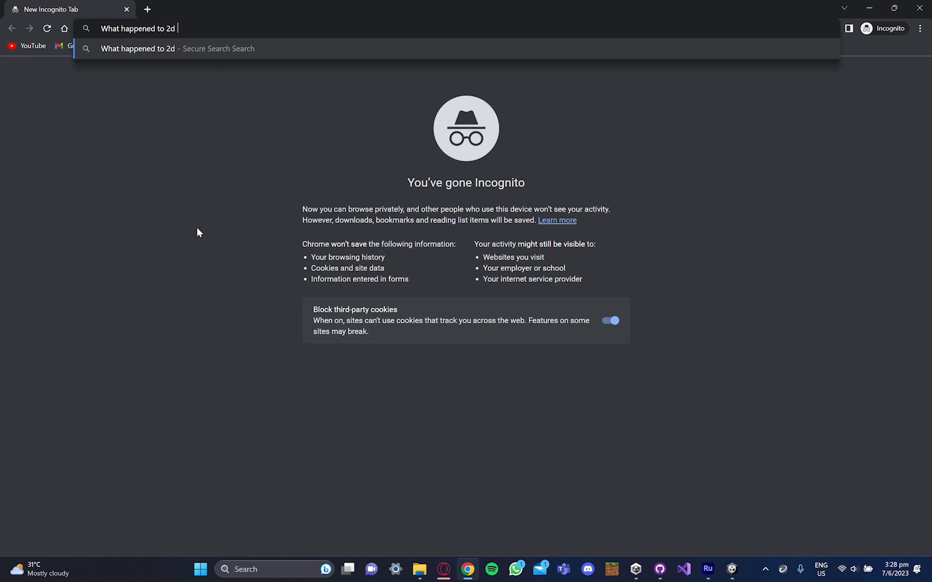
Step: Search the web in Chrome for "What happened to 2d lighting" and read the Unity forum reply about URP
type("lighting")
key("Return")
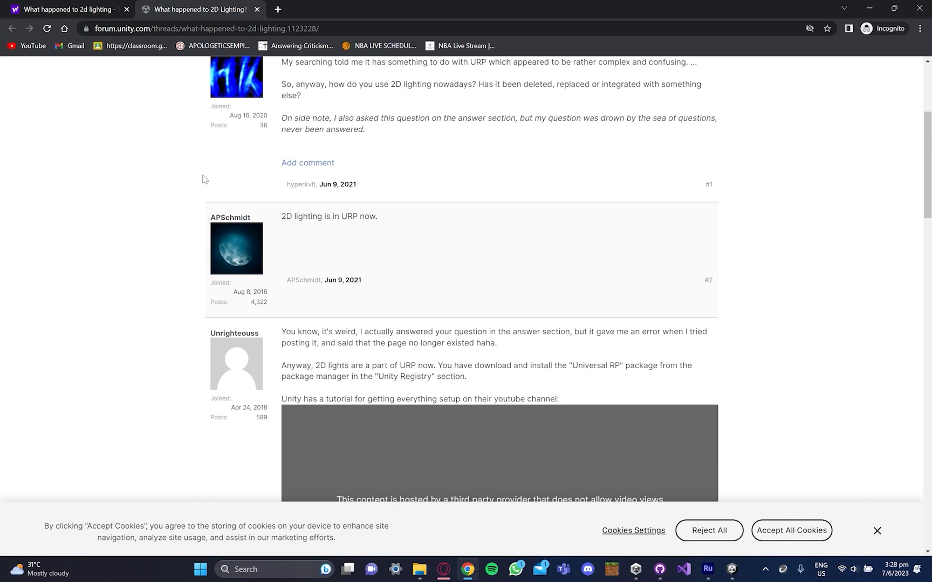
left_click_drag(272, 221, 359, 216)
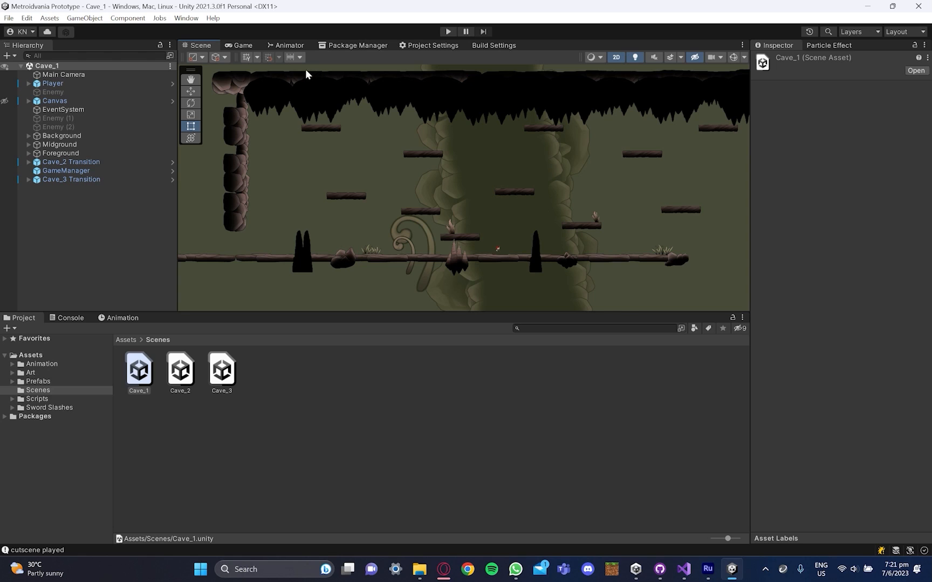
Step: Install the Universal RP package from the Unity Registry in the Package Manager
left_click(27, 18)
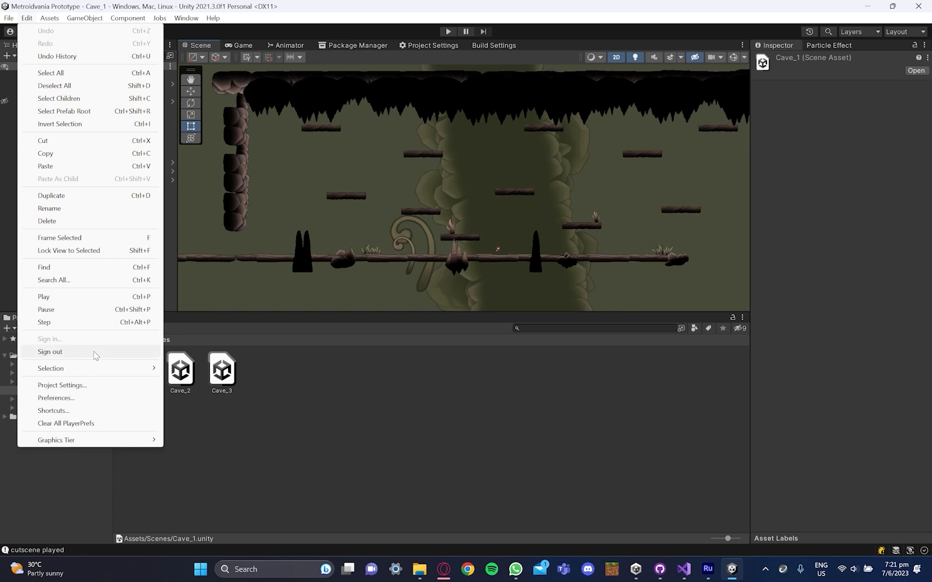
mouse_move(186, 18)
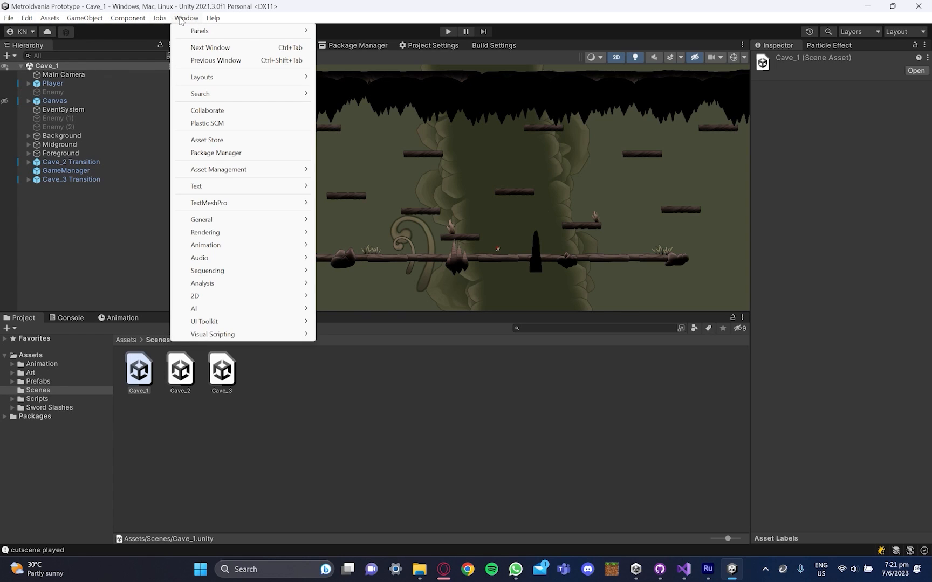
left_click(216, 150)
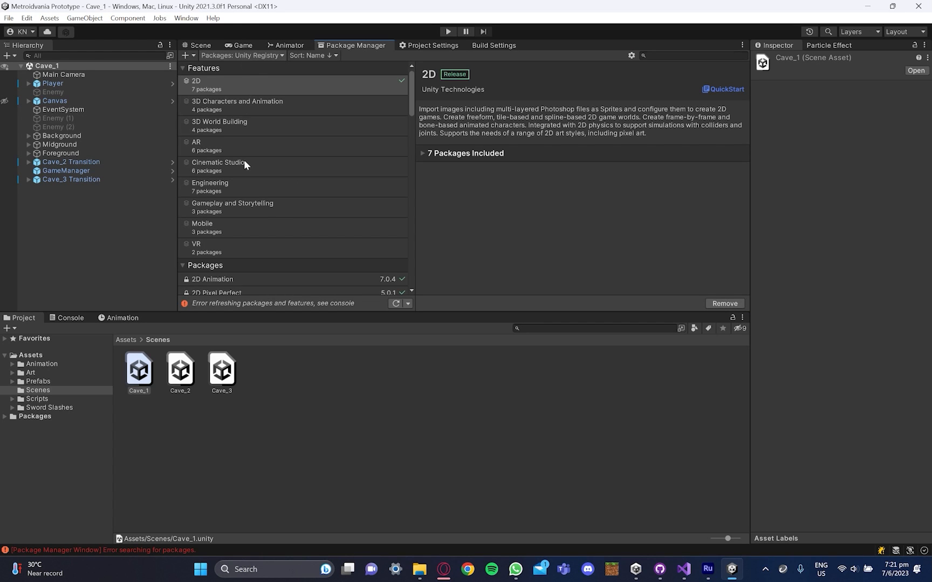
scroll(260, 123, "down", 10)
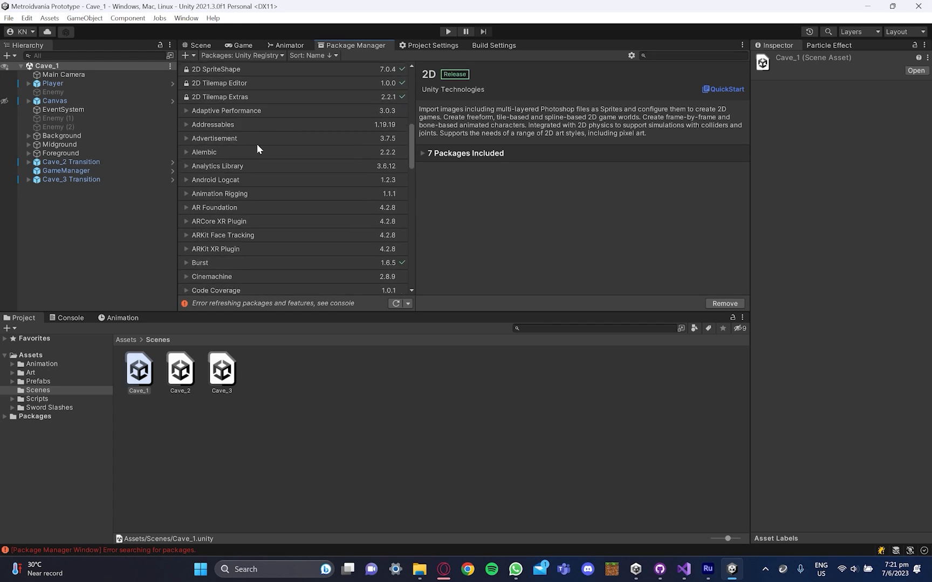
scroll(264, 138, "down", 15)
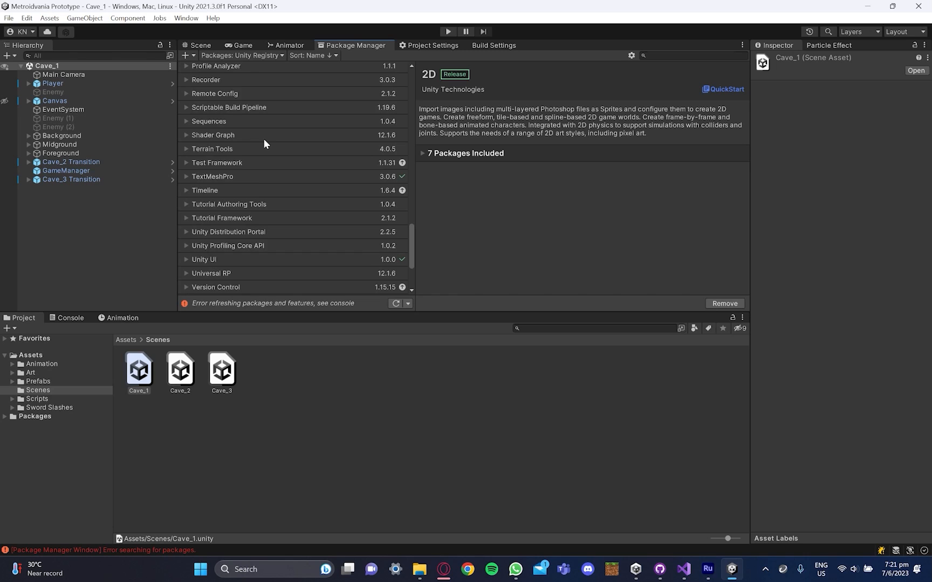
left_click(294, 243)
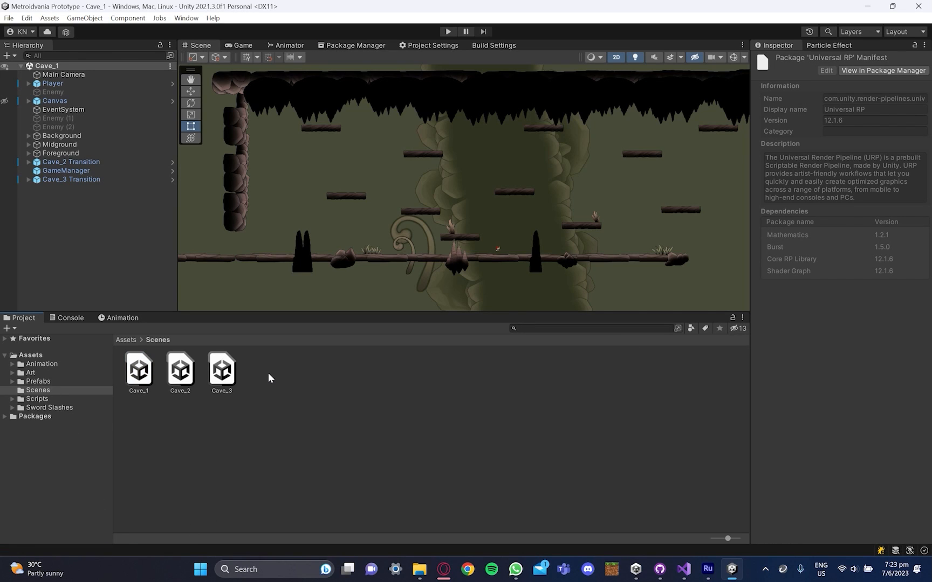
Step: Create a Universal Render Pipeline Asset with its renderer in the Assets folder, keeping the default names
left_click(30, 355)
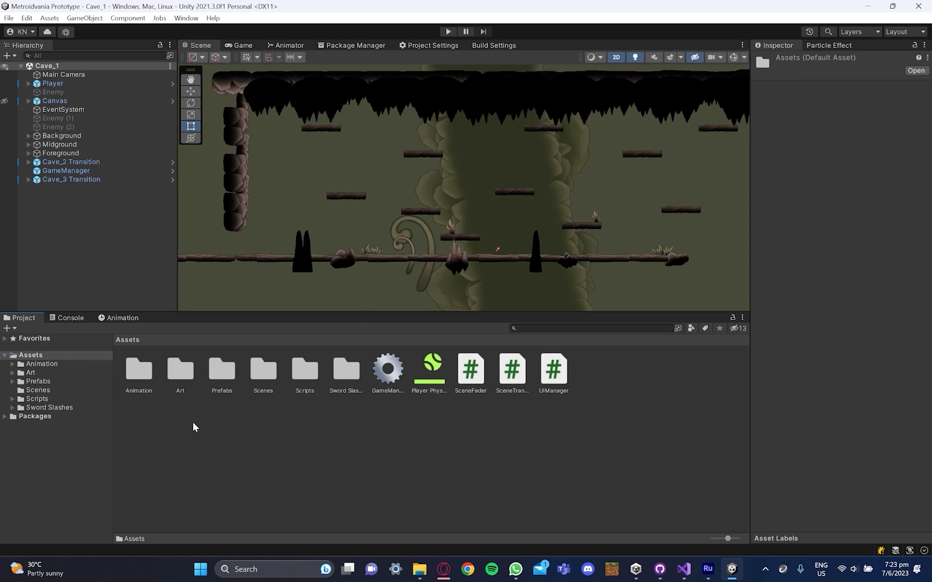
right_click(193, 423)
mouse_move(229, 125)
mouse_move(375, 576)
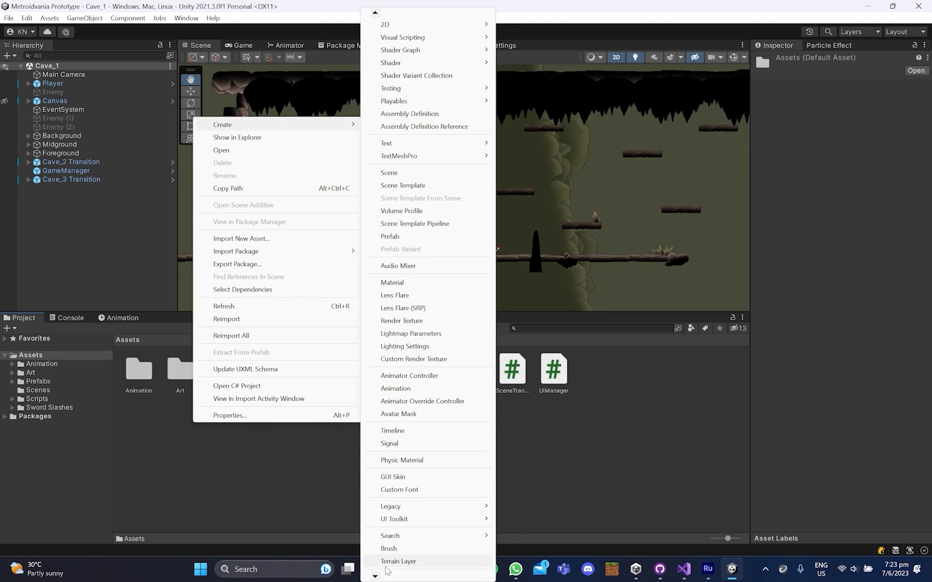
left_click(557, 447)
left_click(550, 451)
Step: Assign New Universal Render Pipeline Asset as the Scriptable Render Pipeline in the project's Graphics settings and accept the pipeline change
left_click(26, 18)
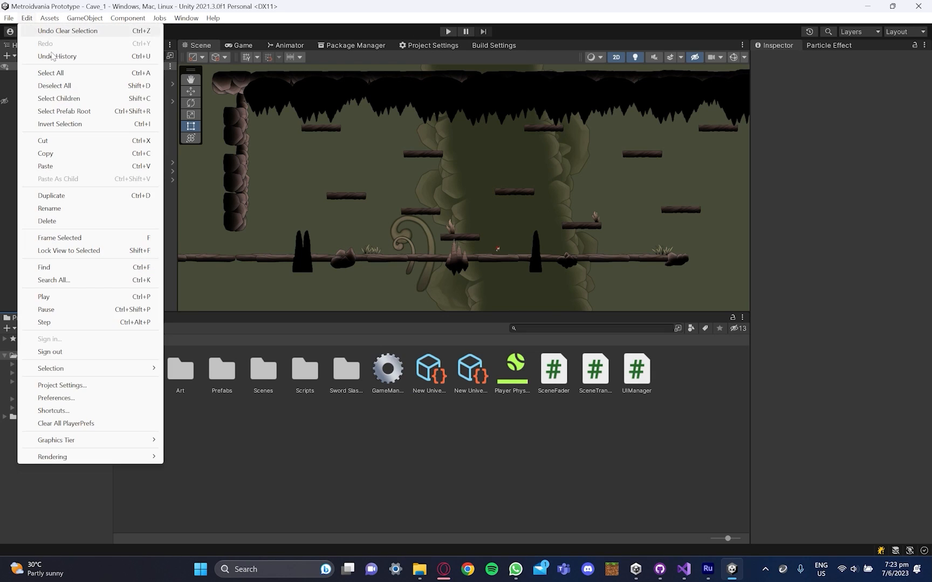
left_click(59, 384)
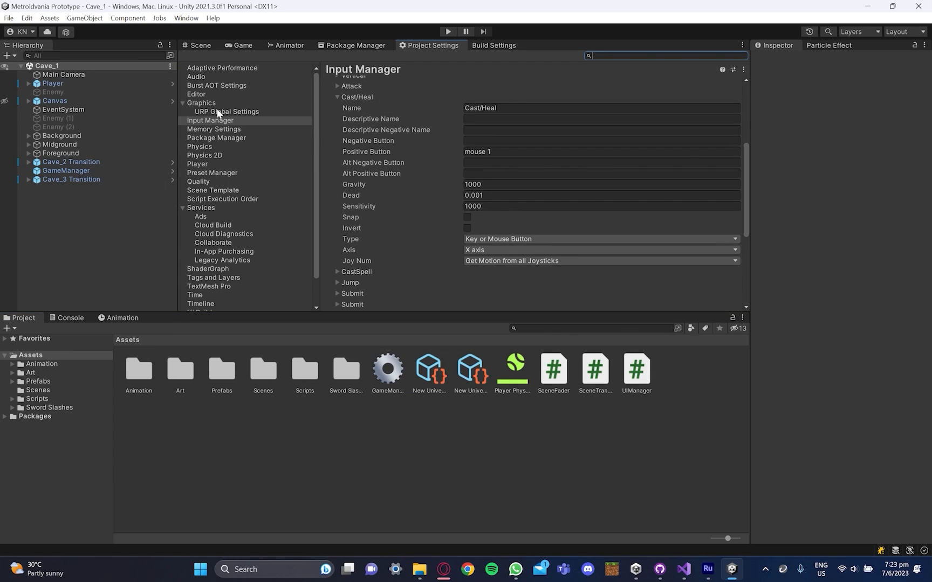
left_click(197, 103)
left_click(183, 103)
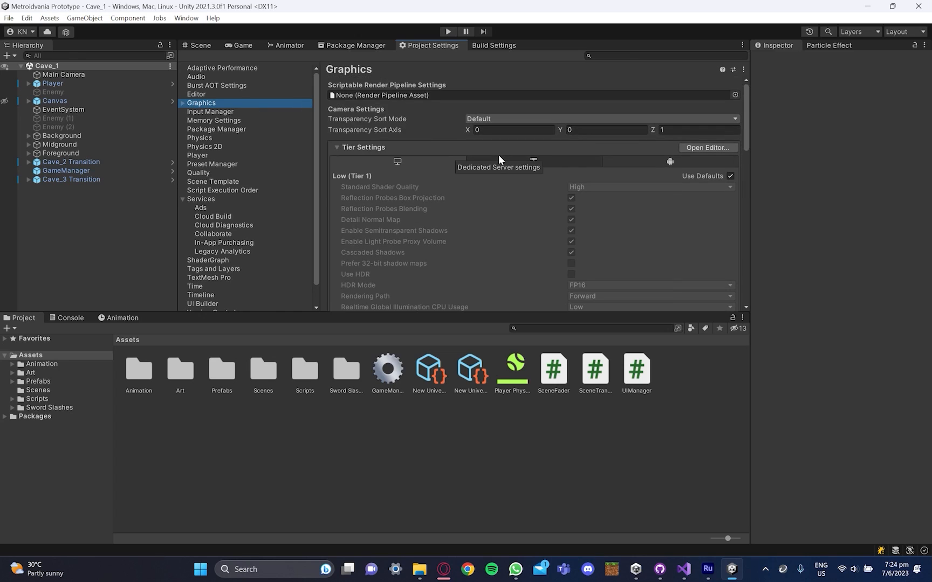
left_click(734, 95)
left_click(807, 143)
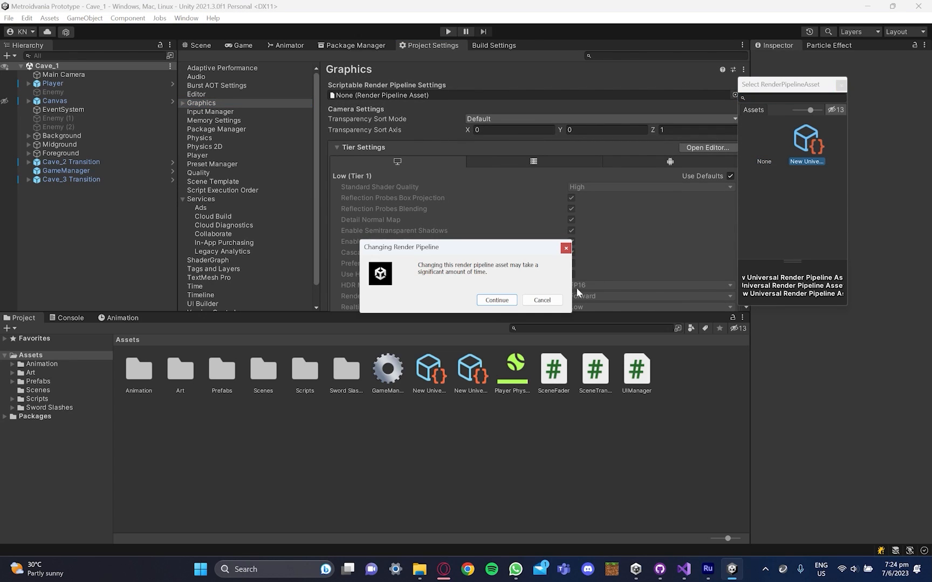
left_click(496, 300)
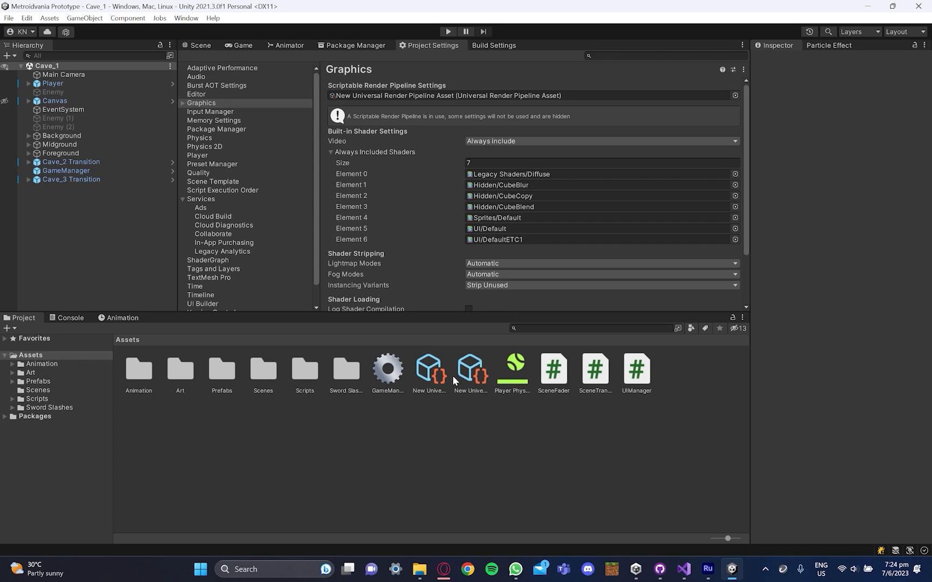
Step: Create a material with a Universal Render Pipeline 2D shader in the Art folder and assign it to the scene's sprites
left_click(95, 373)
right_click(339, 421)
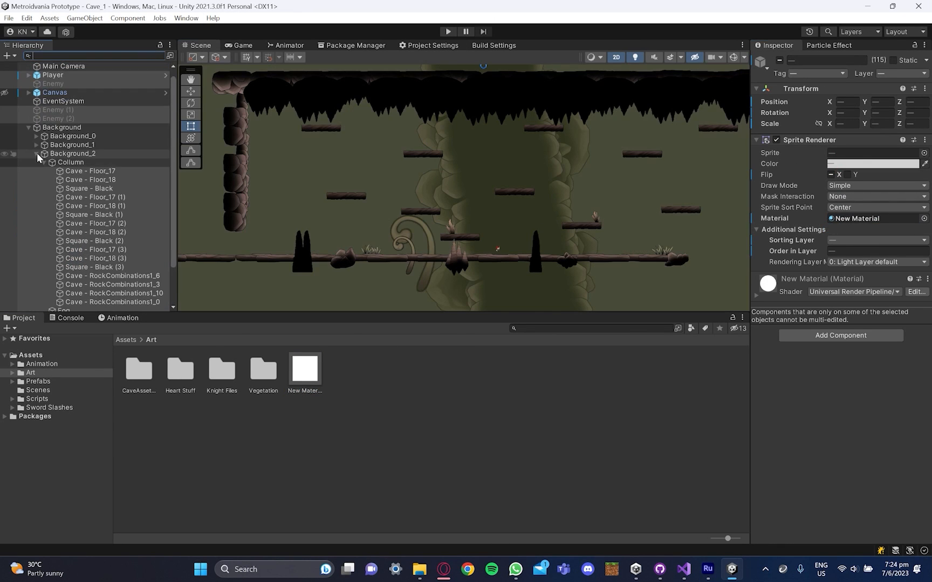
Step: Switch Blood Material in the Prefabs folder to a Universal Render Pipeline 2D shader and check the Blood Spurt prefab's Renderer settings
left_click(38, 382)
left_click(180, 372)
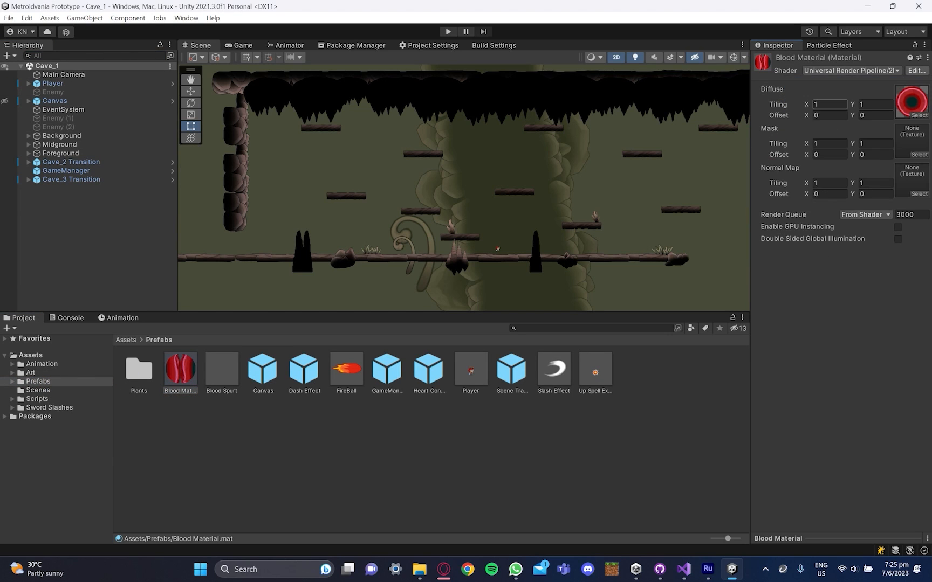
left_click(226, 419)
left_click(221, 372)
scroll(788, 462, "down", 5)
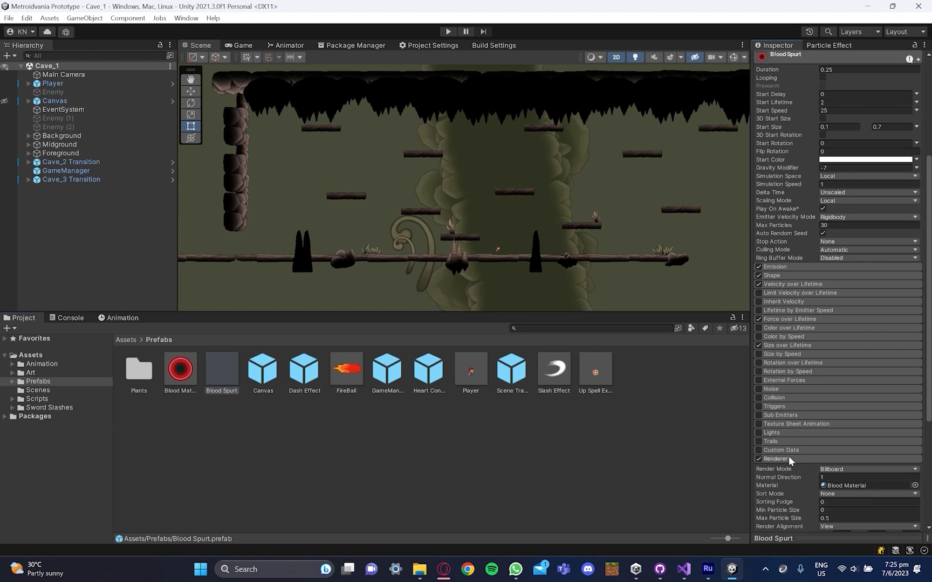
Step: Assign New Material from the Art folder to the Dash Effect, FireBall, Player, Slash Effect and Up Spell explosion prefabs
left_click(303, 372)
left_click(346, 372, "ctrl")
left_click(467, 371, "ctrl")
left_click(553, 371, "ctrl")
left_click(596, 371, "ctrl")
left_click(872, 279)
left_click(923, 279)
type("sprite")
left_click(34, 373)
left_click_drag(304, 372, 863, 279)
Step: Edit the name of New Material in the Art folder, and replace the Sprite Renderer material on the Plant 1 to Plant 6 prefabs
left_click(297, 390)
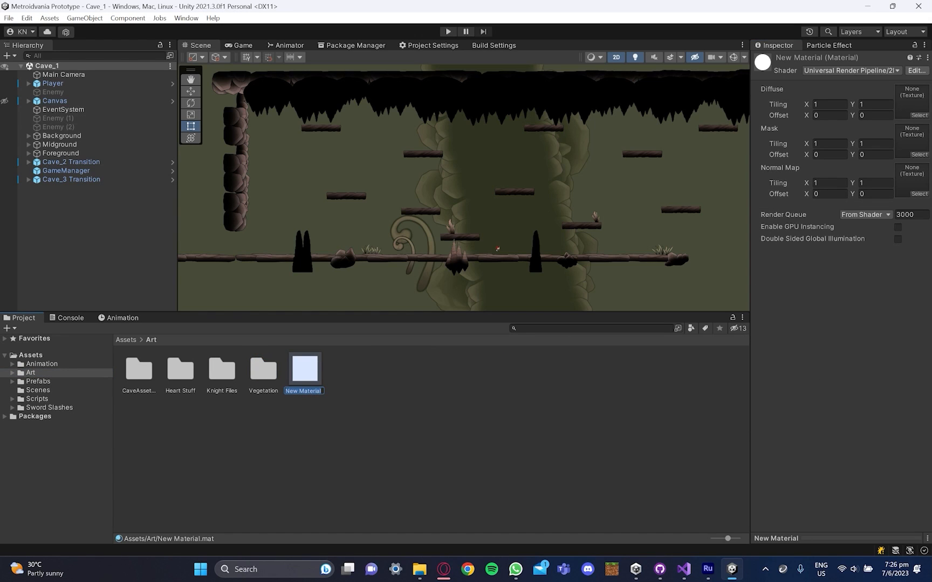
key("Return")
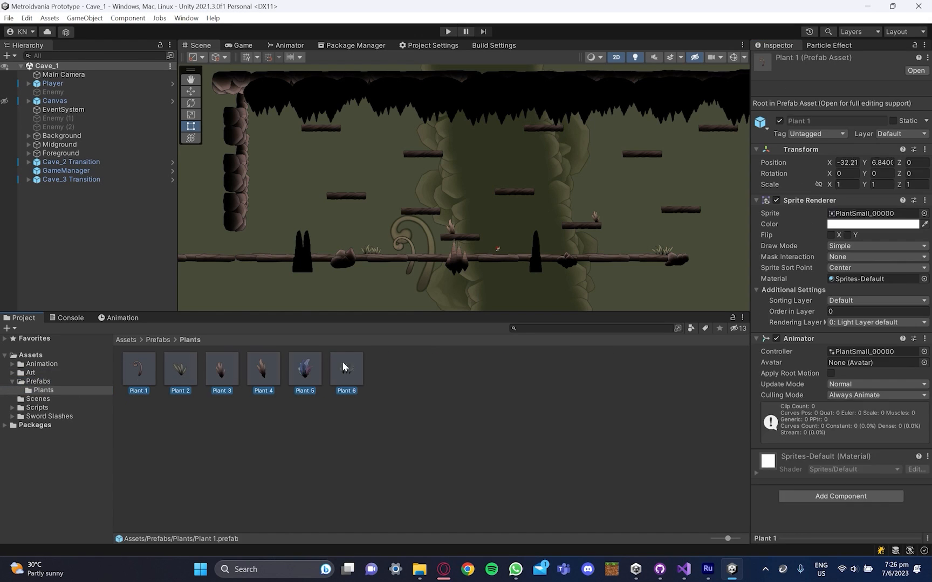
left_click(924, 278)
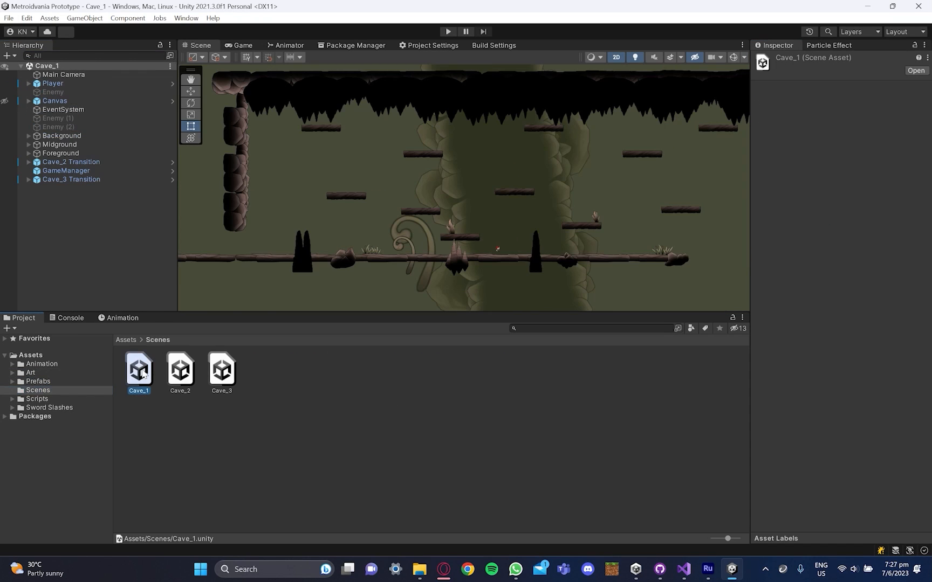
Step: Add a global 2D light to the Cave_1 scene and name it Global Light 2D
right_click(58, 234)
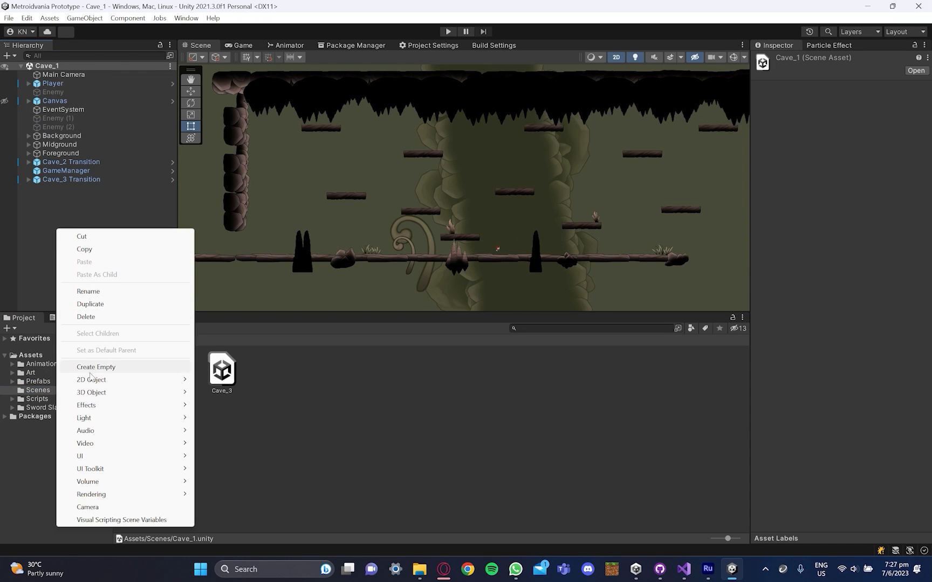
mouse_move(93, 418)
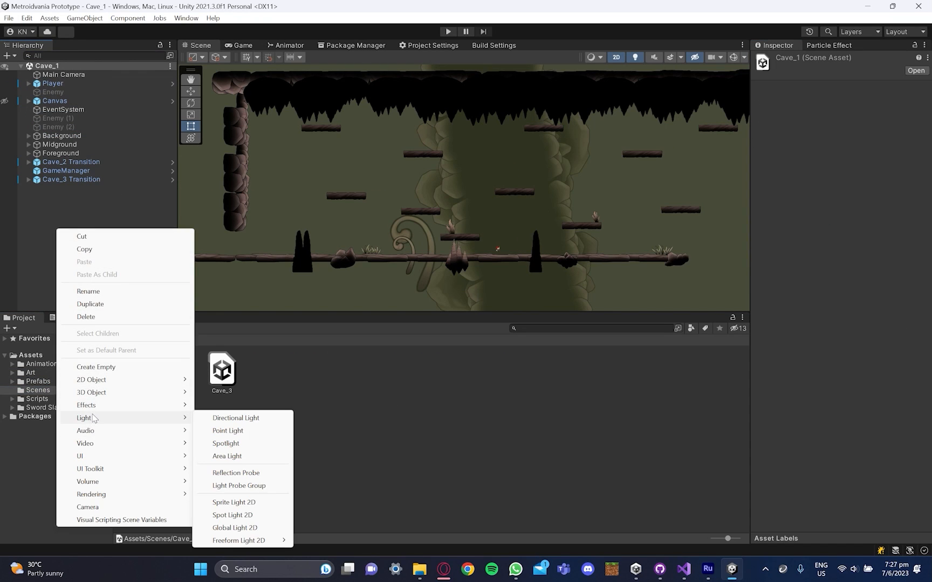
left_click(233, 528)
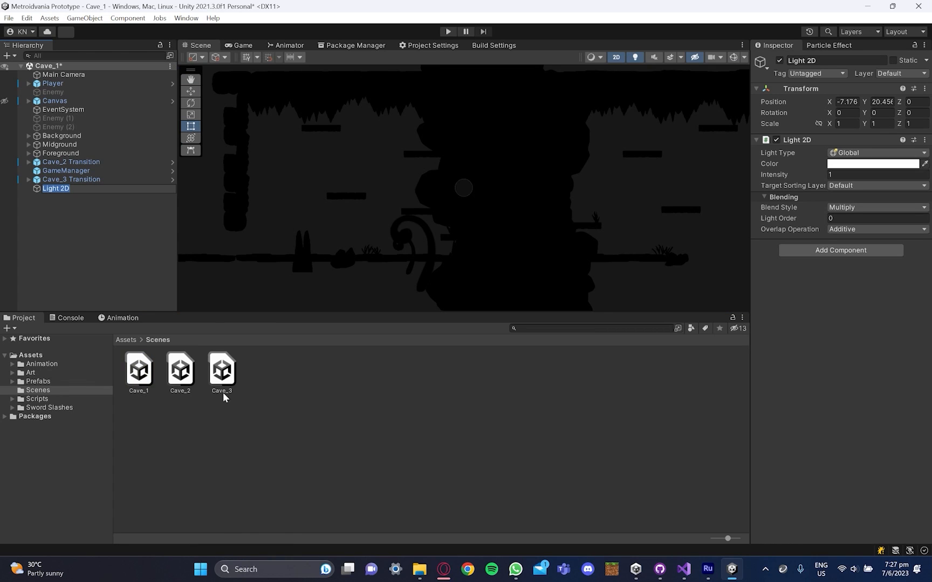
left_click(803, 60)
type("Global")
key("Return")
Step: Set Global Light 2D's target sorting layers to All and its intensity to 0.3
scroll(638, 166, "down", 1)
scroll(637, 167, "down", 8)
middle_click_drag(638, 167, 542, 184)
left_click(636, 57)
left_click(636, 58)
scroll(548, 137, "up", 7)
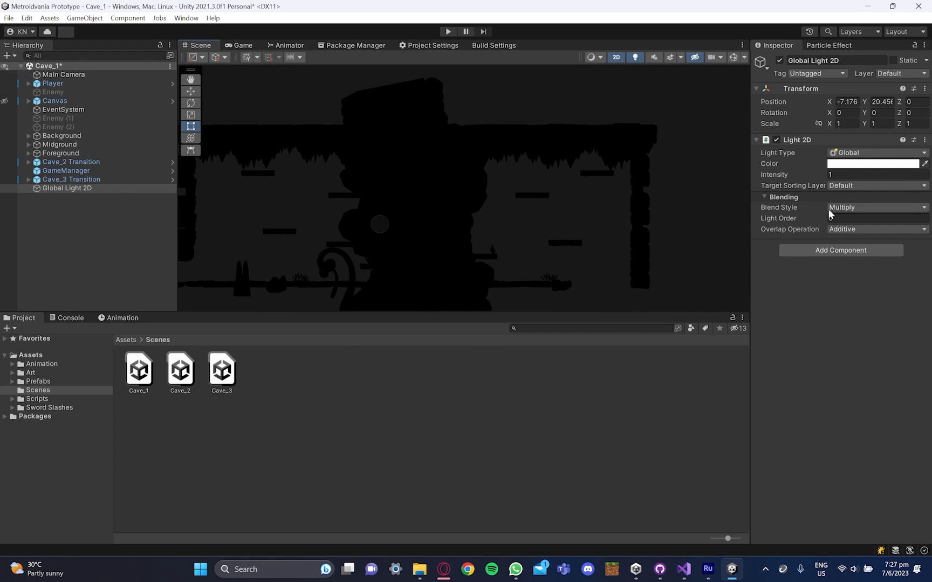
left_click(862, 185)
left_click(845, 210)
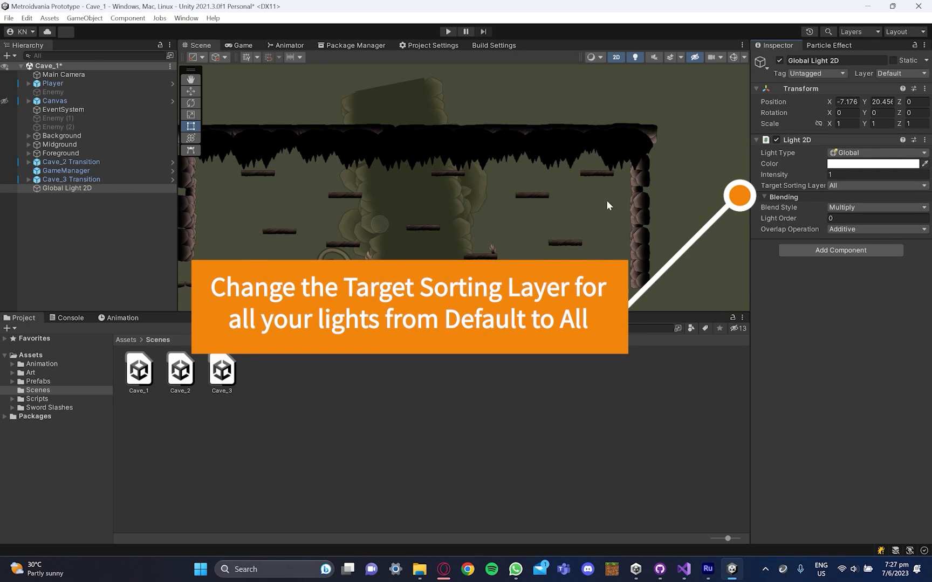
left_click_drag(804, 175, 796, 175)
key("ctrl+z")
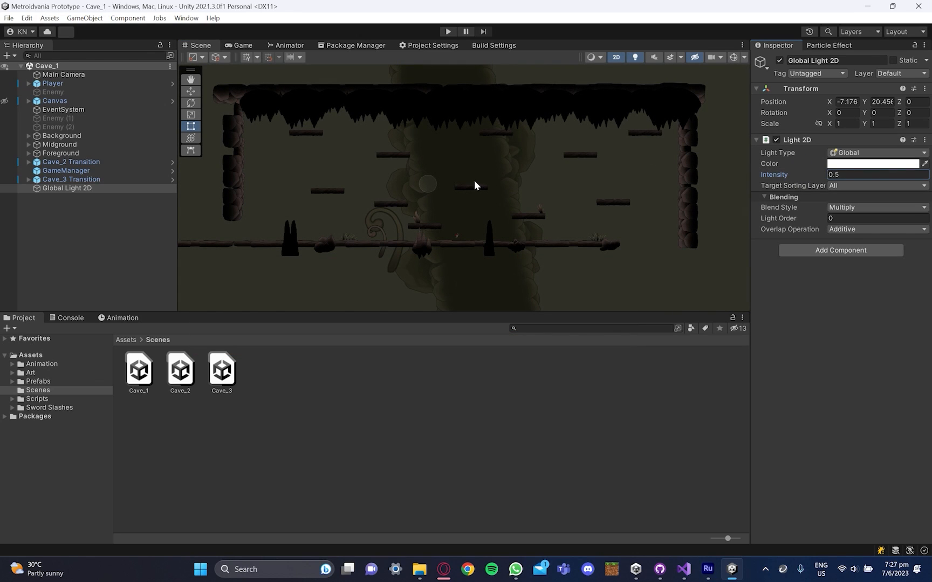
type("0.3")
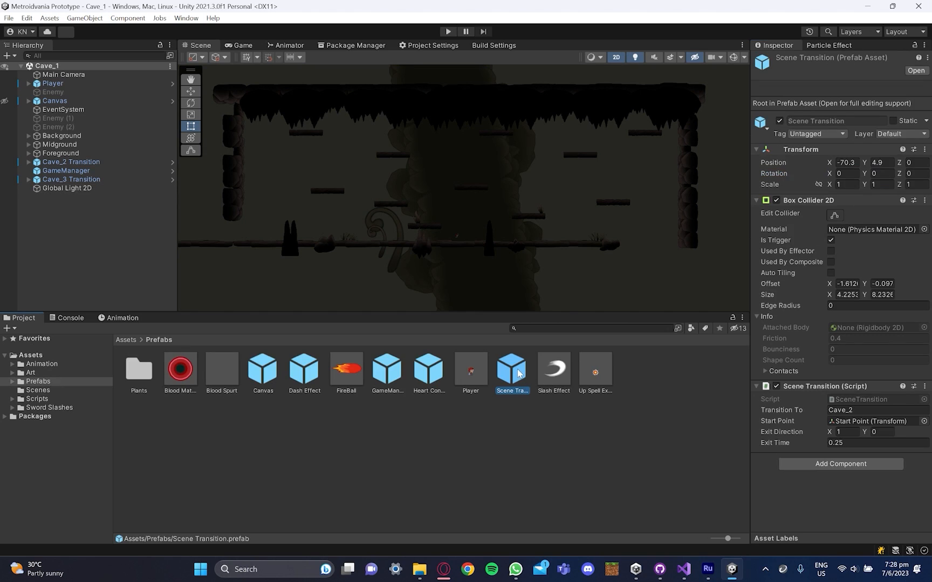
Step: Add a spot Light 2D component to the Scene Transition prefab and adjust its color and target sorting layers
double_click(511, 372)
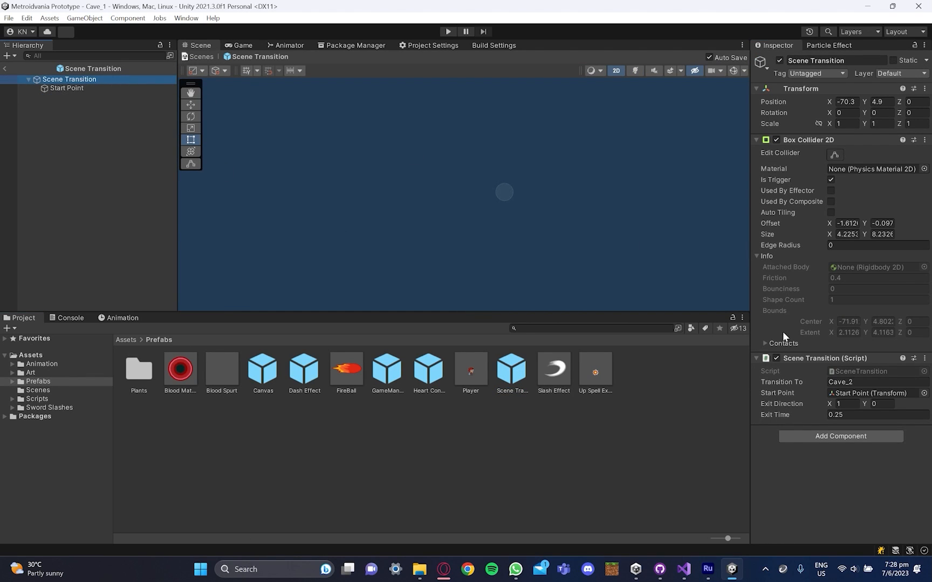
left_click(814, 435)
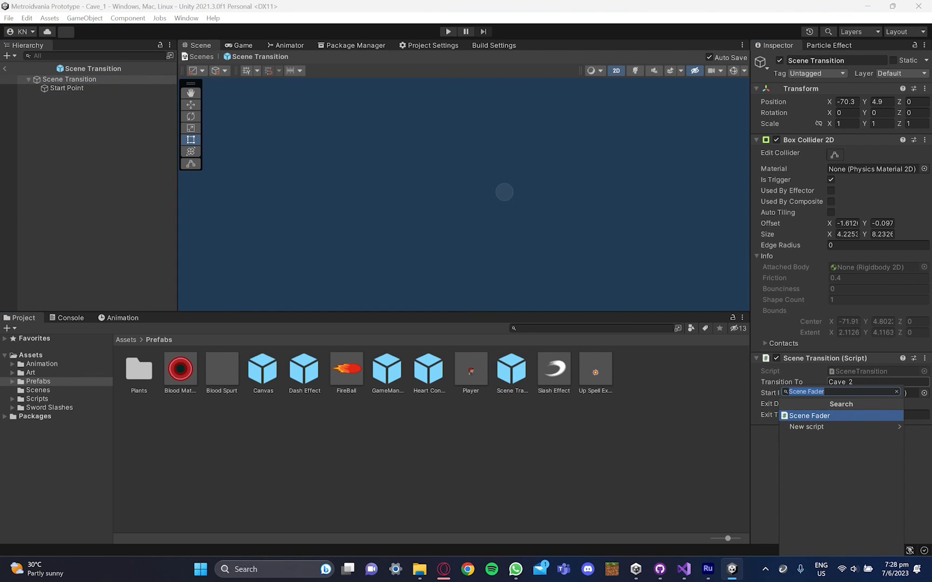
type("light")
left_click(854, 427)
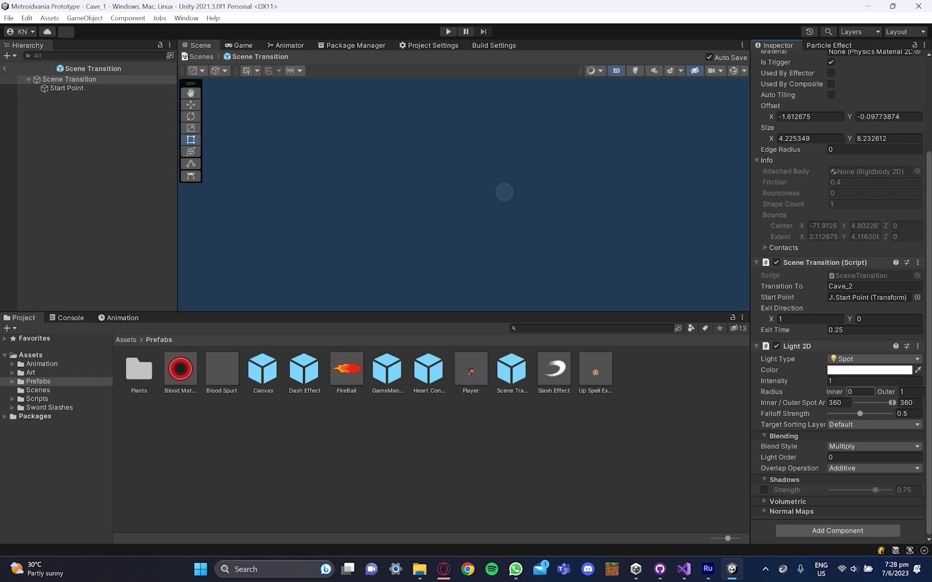
left_click(869, 369)
left_click(874, 424)
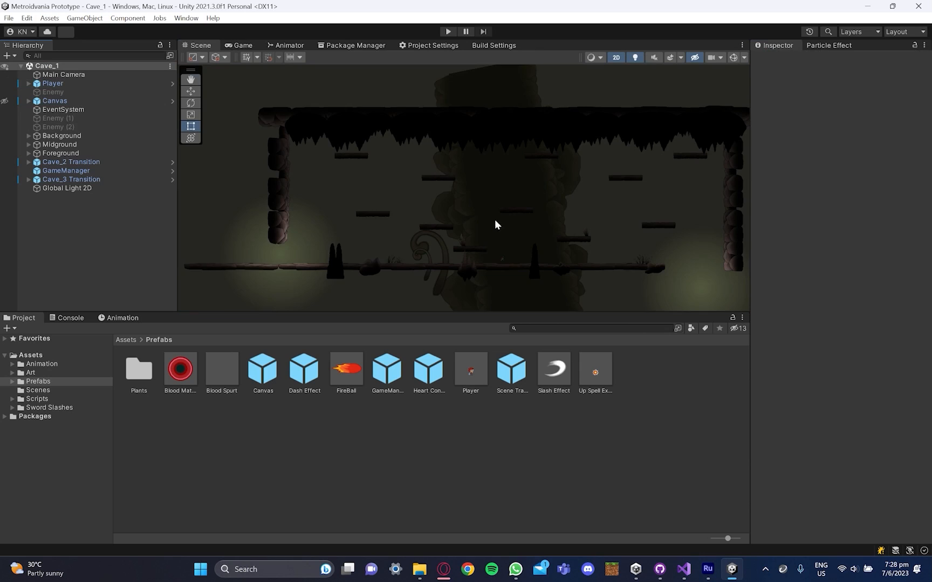
middle_click_drag(538, 231, 447, 259)
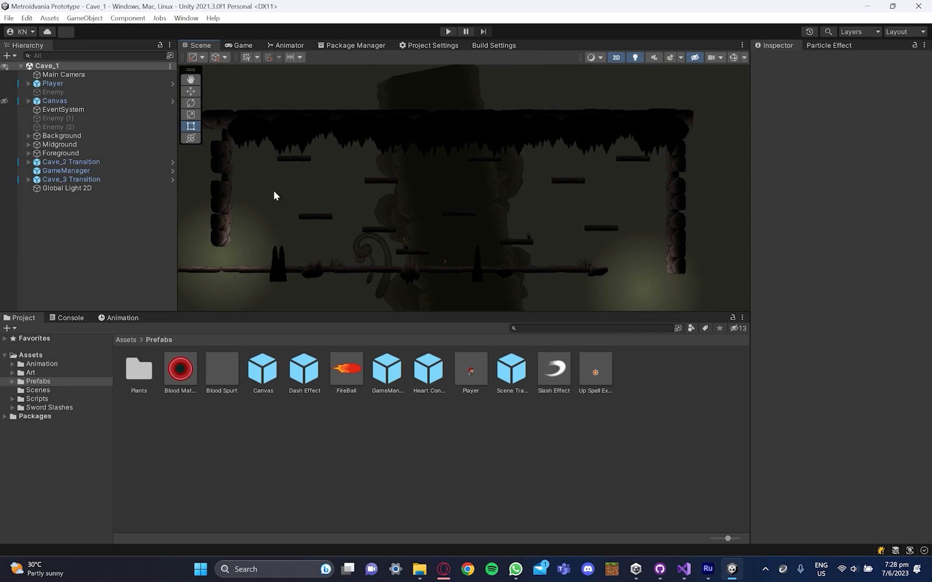
Step: Add a circular freeform 2D light to Cave_1 and name it Cave Light
right_click(60, 211)
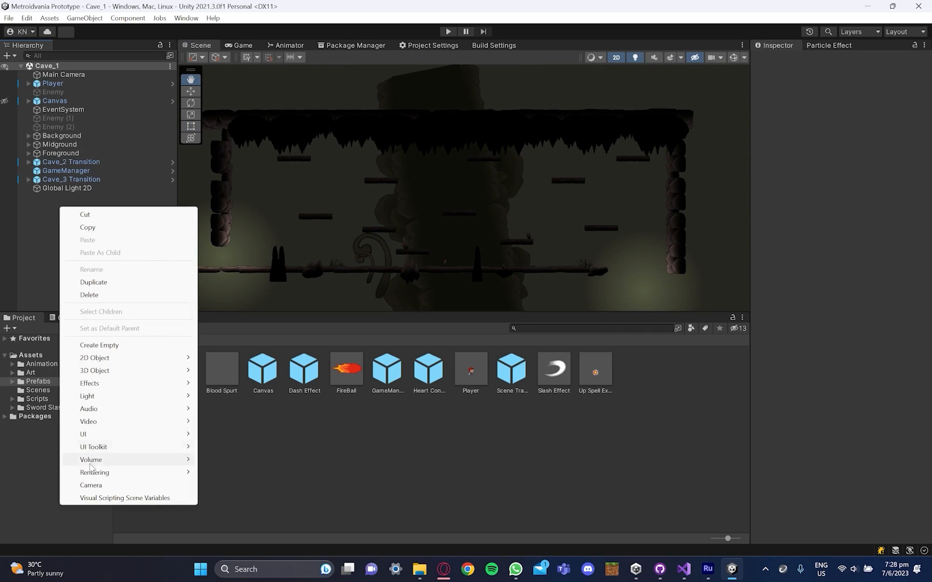
mouse_move(142, 398)
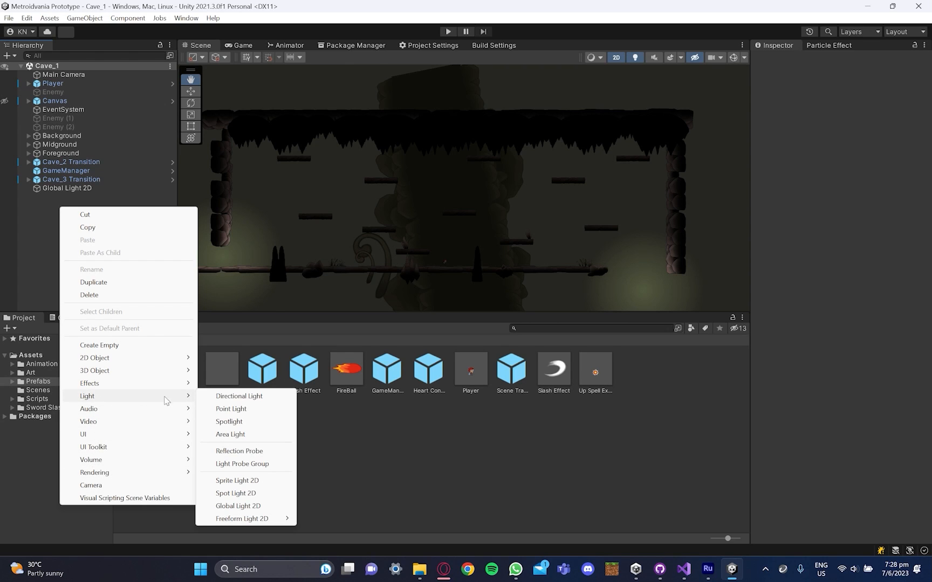
mouse_move(233, 520)
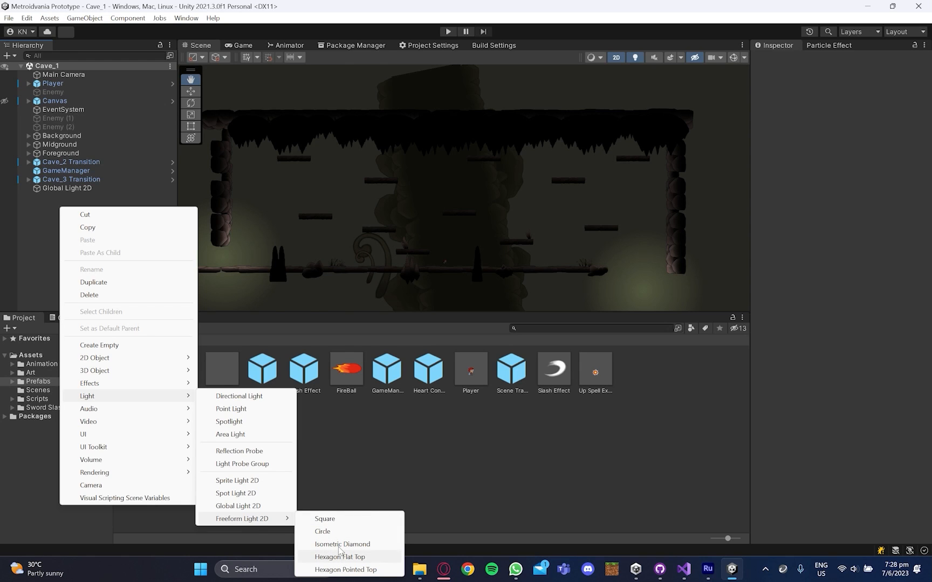
left_click(341, 530)
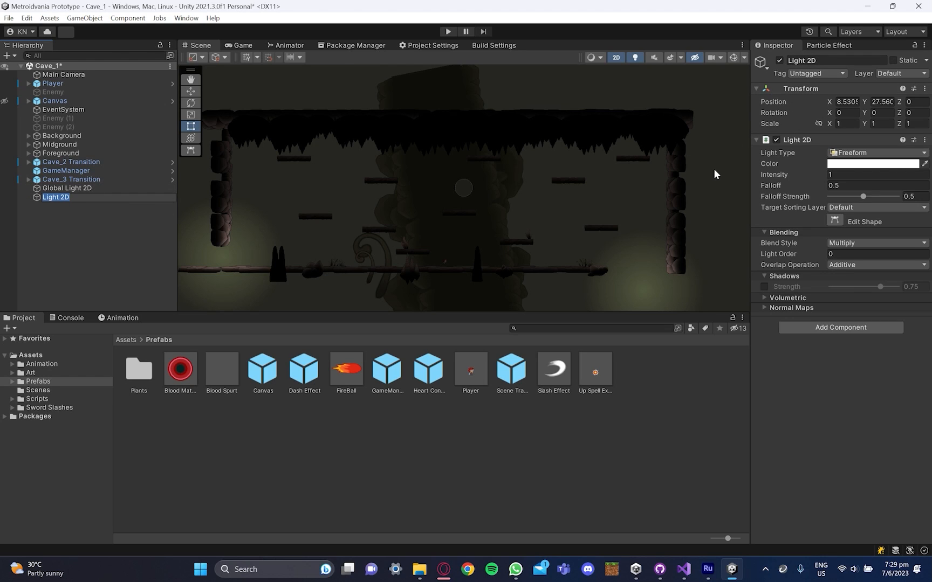
type("Cave Light")
key("Return")
Step: Reshape Cave Light into a beam widening from the ceiling to the ground, with falloff 12.52 and intensity 0.7
left_click(834, 220)
left_click_drag(468, 195, 535, 283)
left_click_drag(484, 135, 455, 135)
left_click_drag(364, 281, 345, 304)
left_click_drag(535, 282, 542, 304)
left_click(776, 195)
left_click_drag(772, 186, 210, 191)
left_click_drag(813, 175, 808, 175)
left_click_drag(454, 133, 443, 134)
left_click_drag(541, 303, 495, 305)
left_click_drag(344, 304, 387, 303)
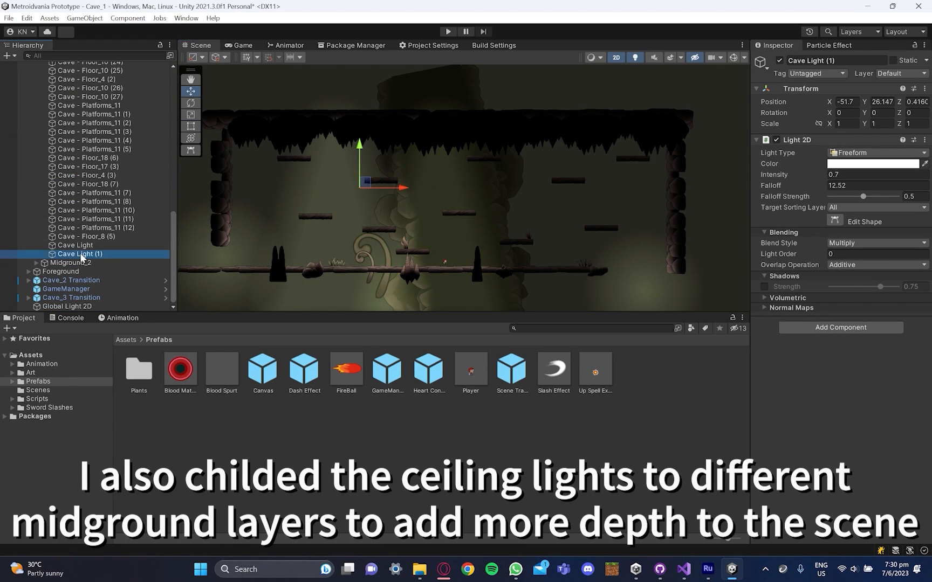
Step: Parent Cave Light (1) to Midground_0 and place a duplicate of the beam at X 27.3 toward the cave's right end
left_click_drag(80, 254, 70, 153)
left_click(36, 153)
left_click(28, 144)
key("ctrl+d")
left_click_drag(400, 192, 641, 192)
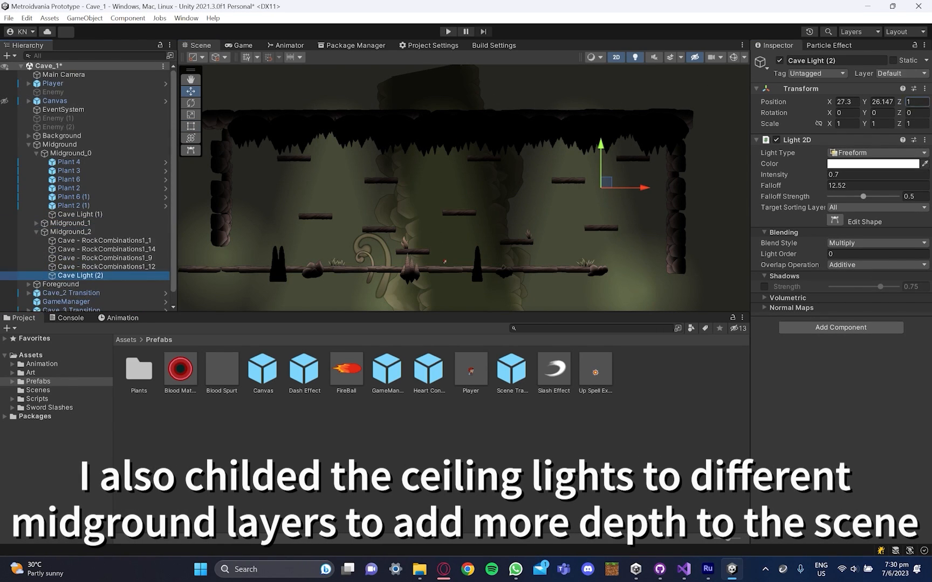
Step: Play-test Cave_1 by running right and jumping to check the new lighting
key("ctrl+p")
key("d")
key("space")
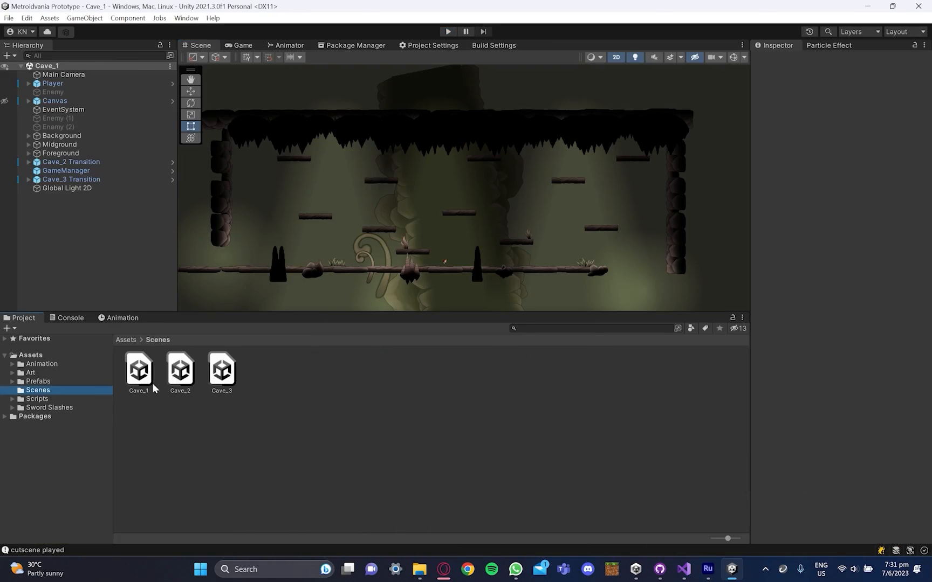
Step: Open the Cave_2 scene and add a global 2D light with its target sorting layers set to All
double_click(179, 371)
right_click(103, 183)
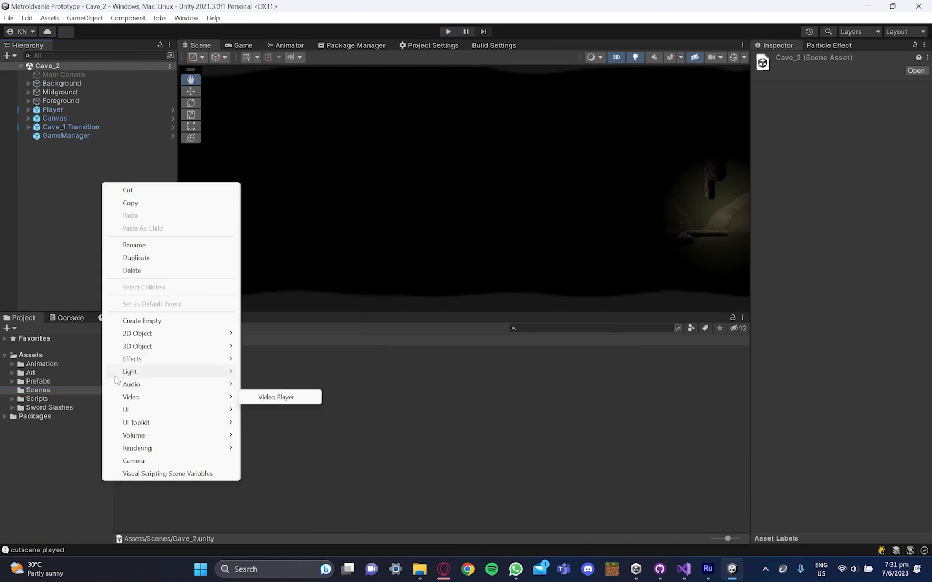
mouse_move(130, 371)
left_click(285, 455)
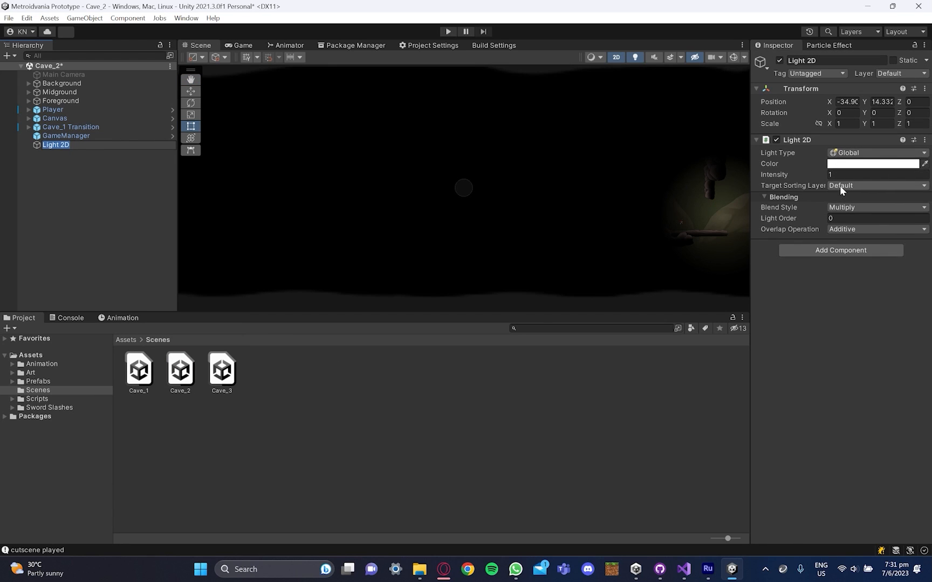
left_click(862, 185)
left_click(851, 205)
Step: Set the Cave_2 global light's intensity to 0.3, save the scene, and add the prefix Global to the light's name
type(".5")
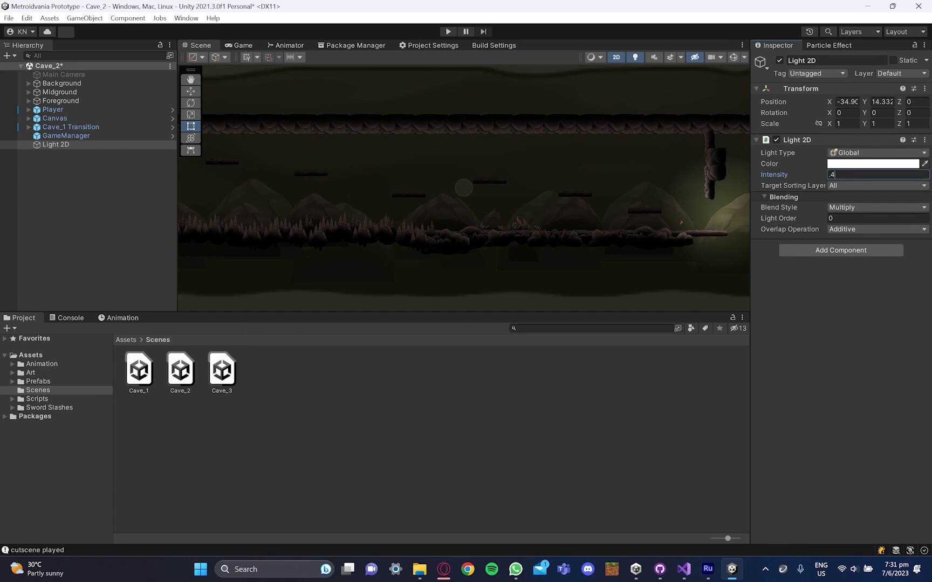
type("3")
key("Return")
key("ctrl+s")
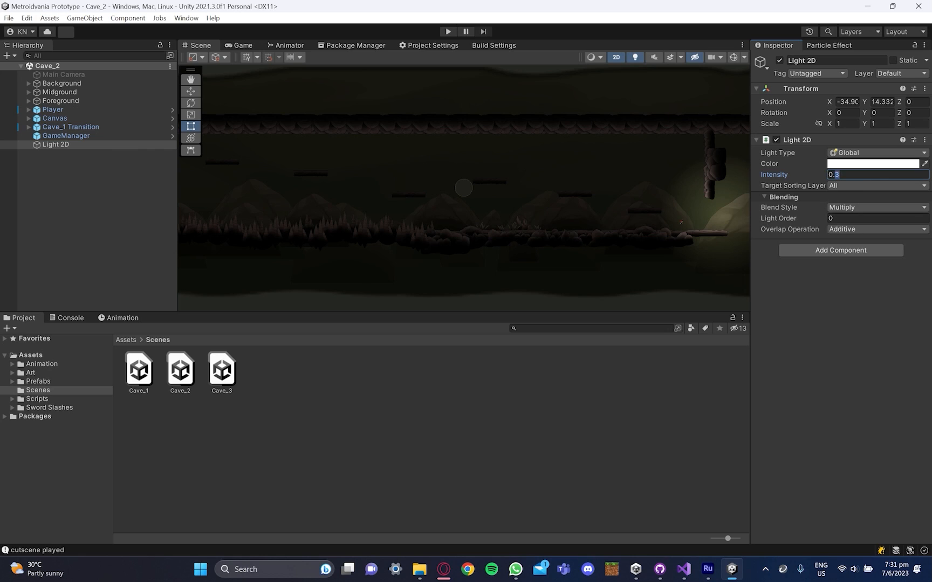
key("BackSpace")
key("BackSpace")
type("1")
key("BackSpace")
type("3")
key("ctrl+s")
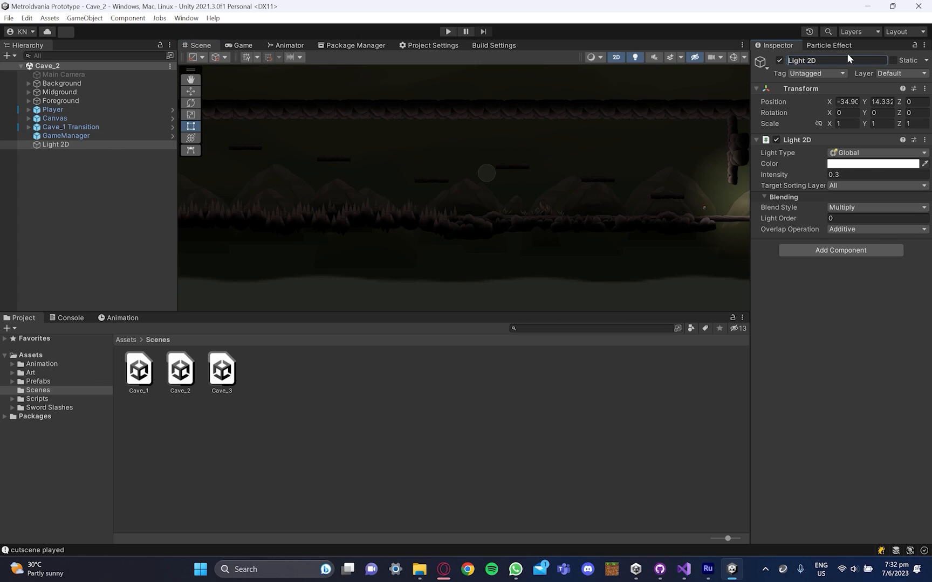
type("Global")
key("Return")
Step: Open the Cave_3 scene and add a global 2D light named Global Light 2D
left_click(232, 371)
right_click(104, 205)
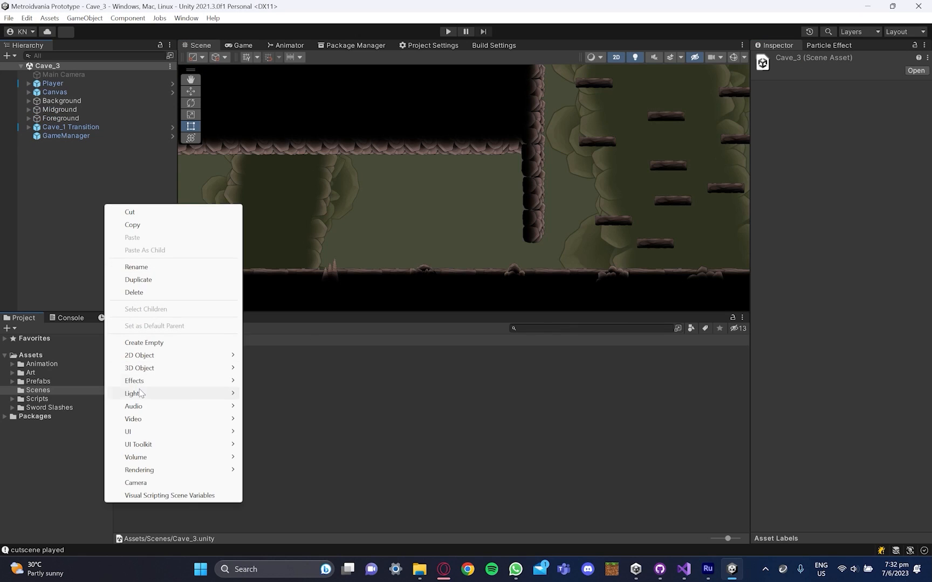
mouse_move(139, 393)
left_click(275, 516)
type("Global Light 2D")
key("Return")
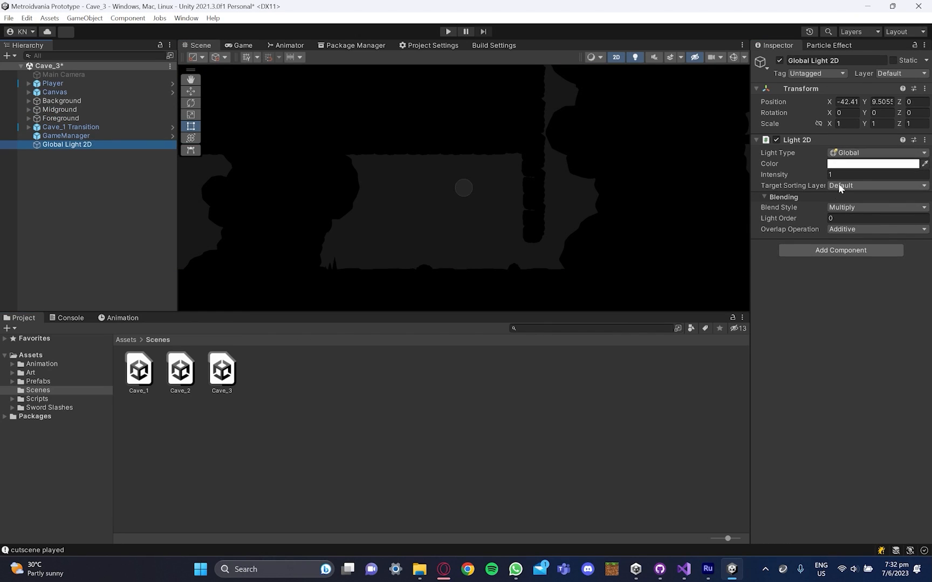
Step: Set the Cave_3 global light's target sorting layers to All and its intensity to 0.3, and save the scene
left_click(838, 186)
left_click(840, 207)
left_click(812, 175)
type("0.3")
key("ctrl+s")
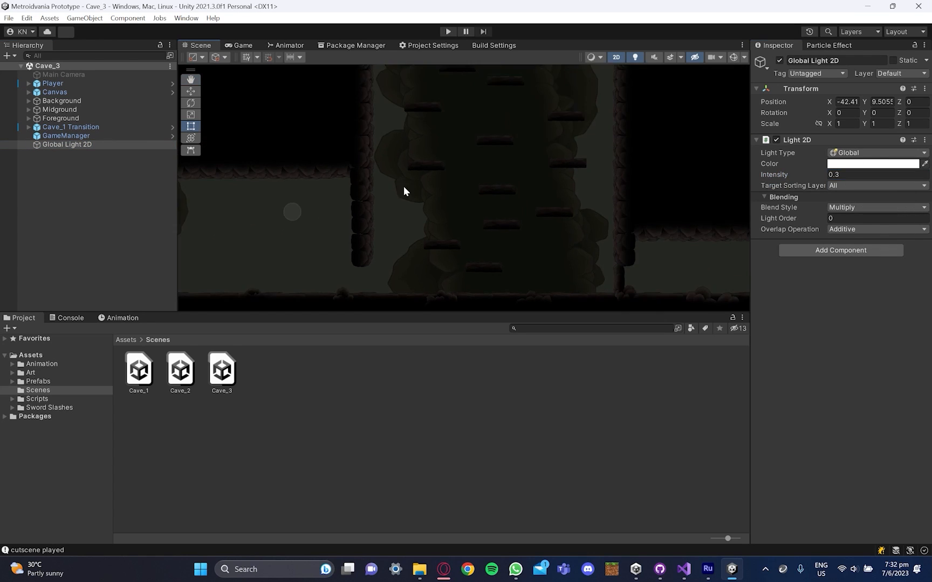
scroll(541, 228, "down", 4)
middle_click_drag(542, 228, 550, 172)
left_click(30, 355)
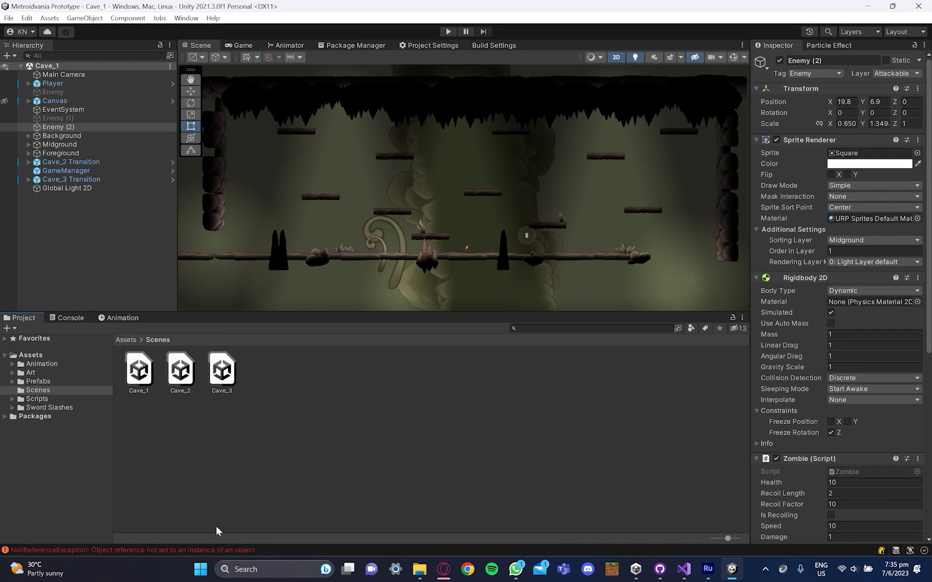
Step: Clear the console error and switch to PlayerController.cs in Visual Studio
left_click(67, 549)
left_click(9, 329)
left_click(20, 318)
left_click(683, 569)
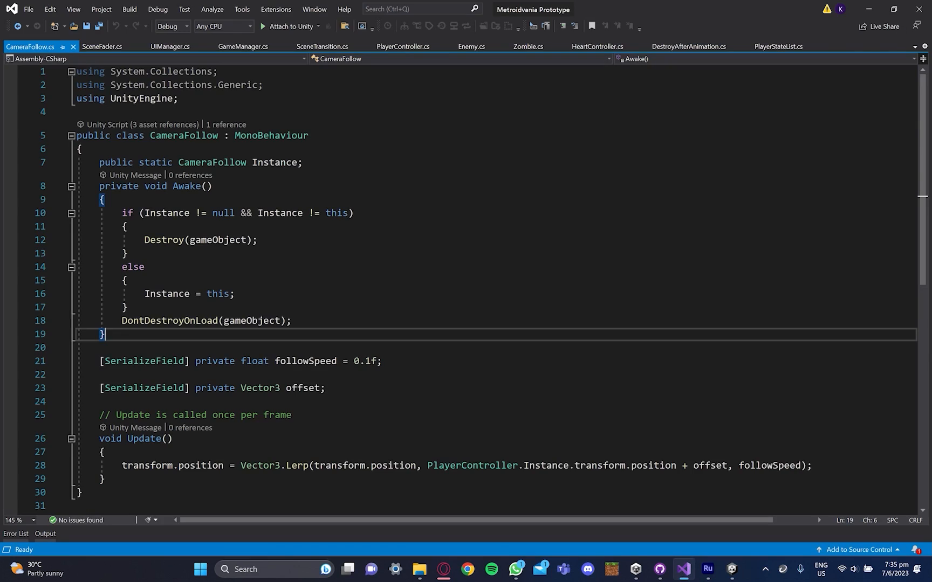
left_click(403, 47)
Step: Declare private bool canFlash = true below the attack variable, separated by a blank line, and save the script
scroll(324, 264, "down", 5)
left_click(259, 377)
key("Return")
type("private bool canFlash = true;")
key("ctrl+s")
left_click(268, 378)
key("Return")
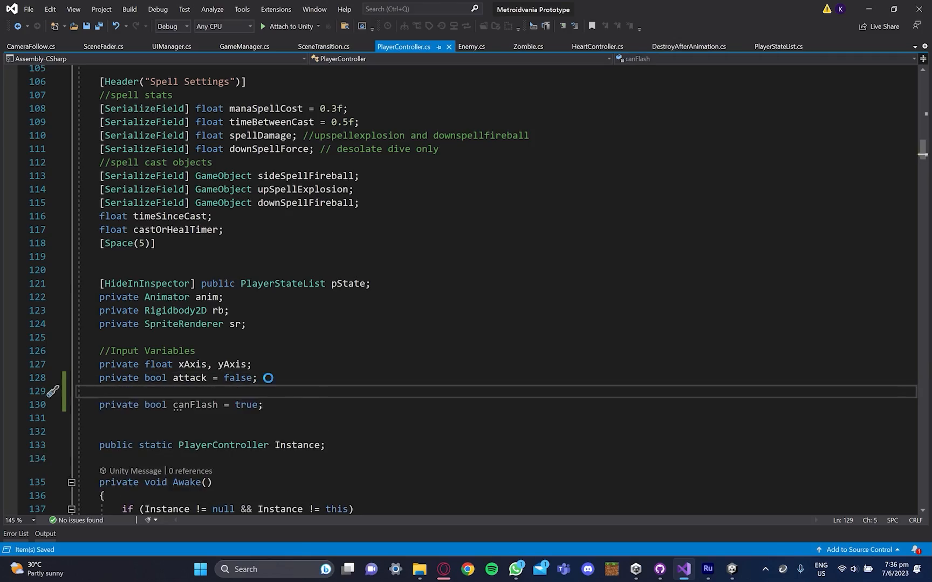
Step: Declare an empty IEnumerator Flash() coroutine between the StopTakingDamage and FlashWhileInvincible methods, with a blank line above it
scroll(268, 378, "down", 20)
scroll(302, 294, "down", 20)
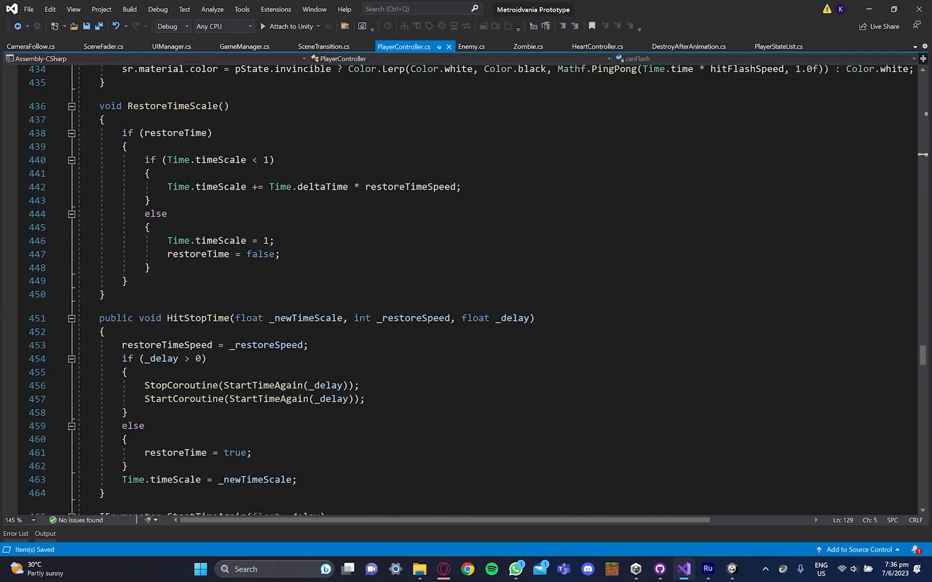
scroll(302, 294, "down", 20)
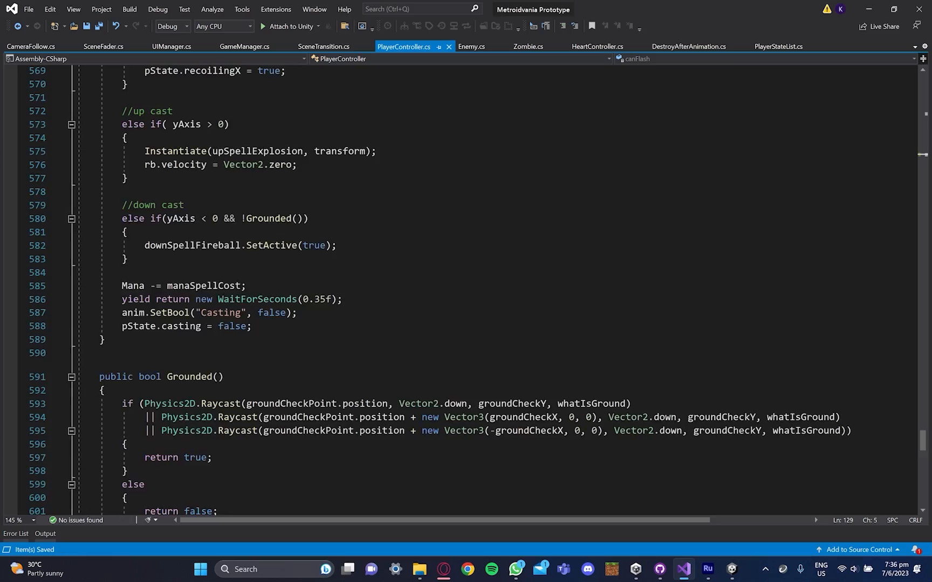
scroll(302, 294, "up", 20)
scroll(463, 292, "up", 20)
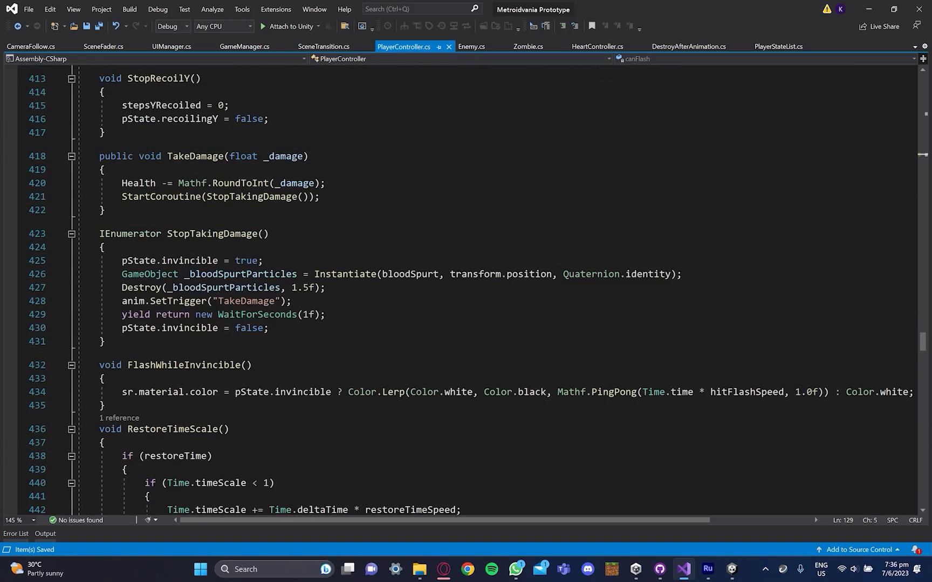
scroll(464, 291, "up", 5)
scroll(464, 291, "down", 5)
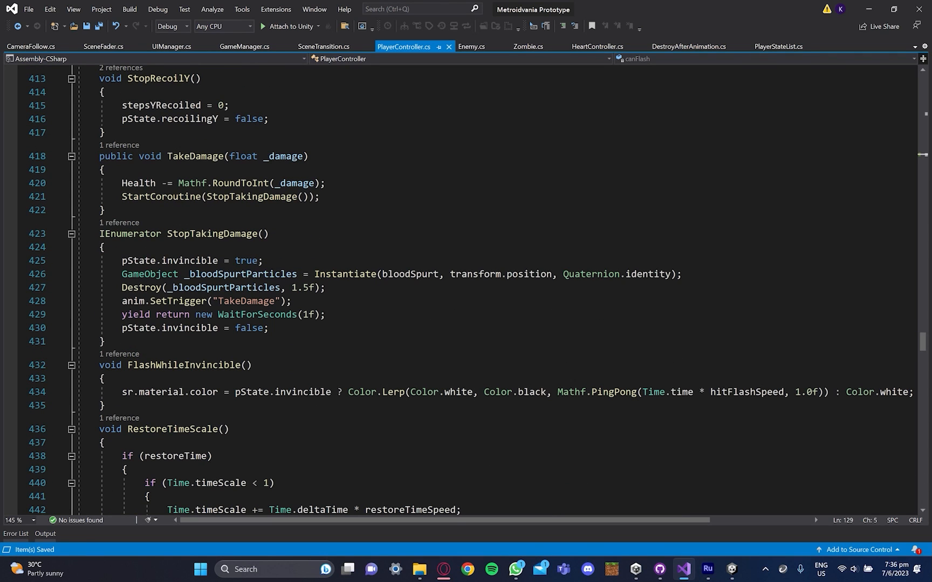
scroll(464, 292, "down", 1)
left_click(105, 301)
key("Return")
key("Return")
key("Return")
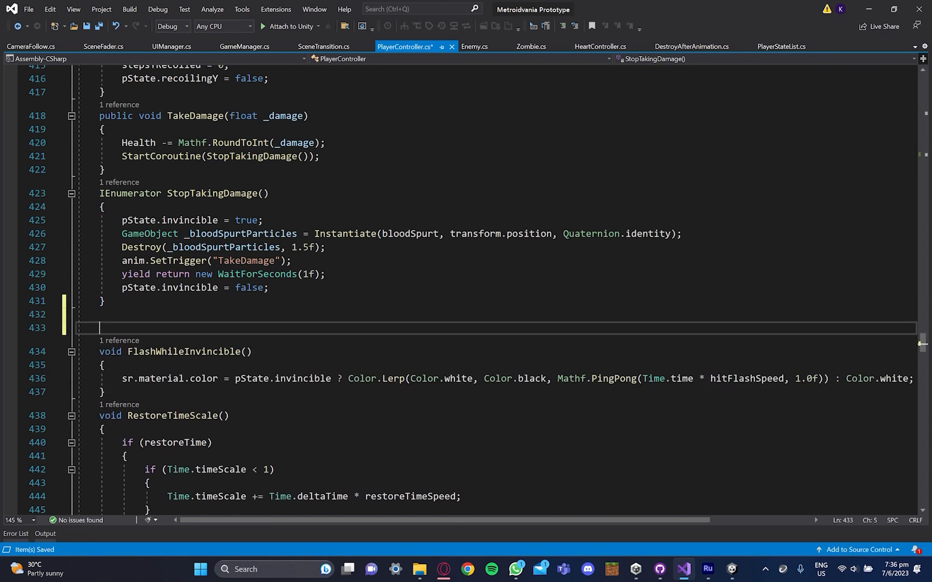
key("Up")
type("void In")
key("BackSpace")
key("BackSpace")
key("BackSpace")
key("BackSpace")
key("BackSpace")
key("BackSpace")
key("BackSpace")
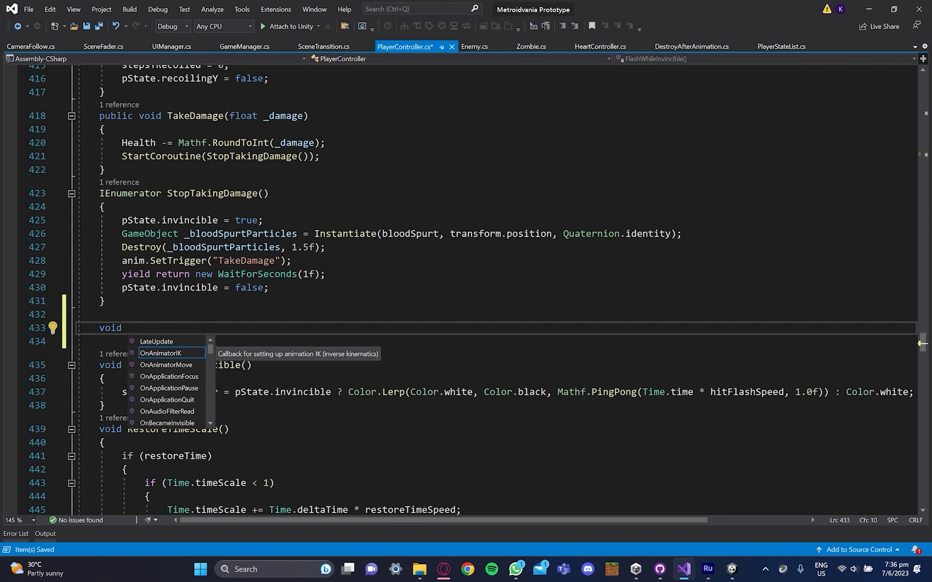
type("IEnumerator Flash()")
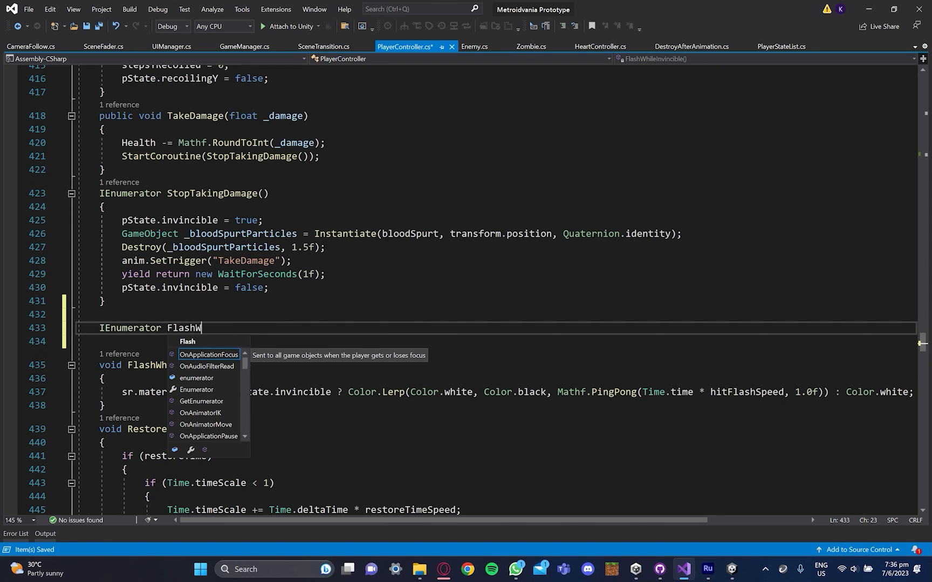
key("Return")
type("{")
Step: Inside Flash(), toggle the sprite renderer with sr.enabled = !sr.enabled; and add canFlash = false;
key("Return")
type("sr.enabled = !sr.enabled")
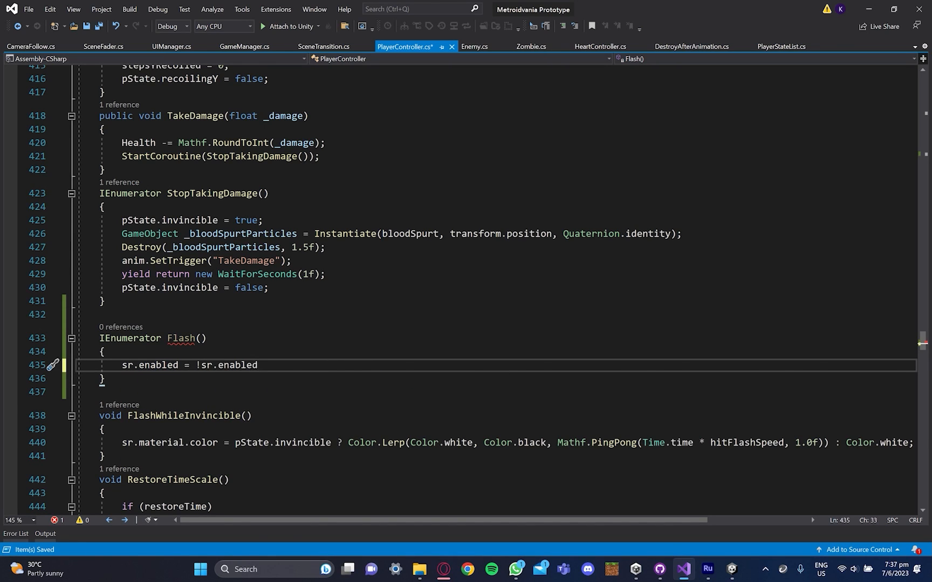
type(";")
key("Return")
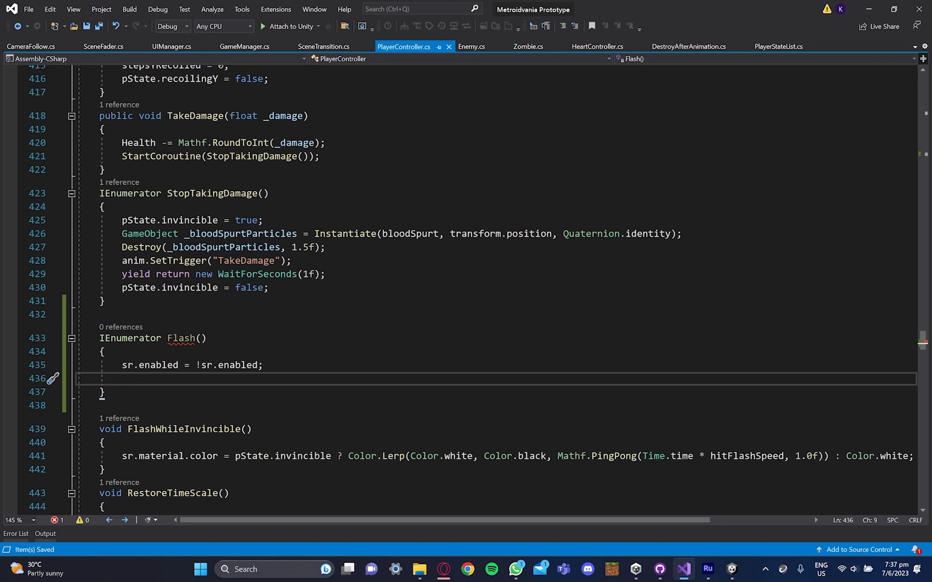
type("canFlash = false;")
key("Return")
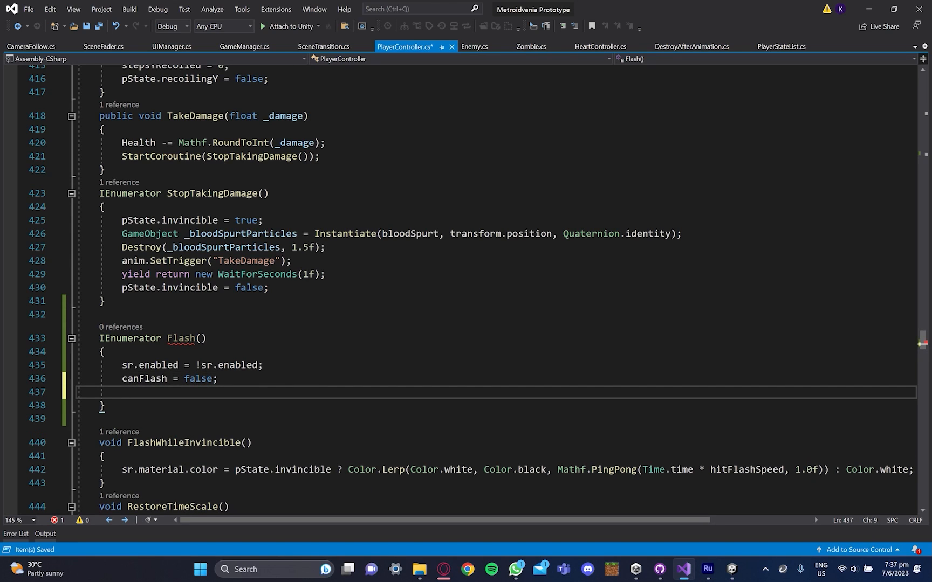
Step: Finish Flash() with yield return new WaitForSeconds(0.05f); followed by canFlash = true;, and save the script
type("yield re")
type("turn new WaitForSeconds(0.05f)")
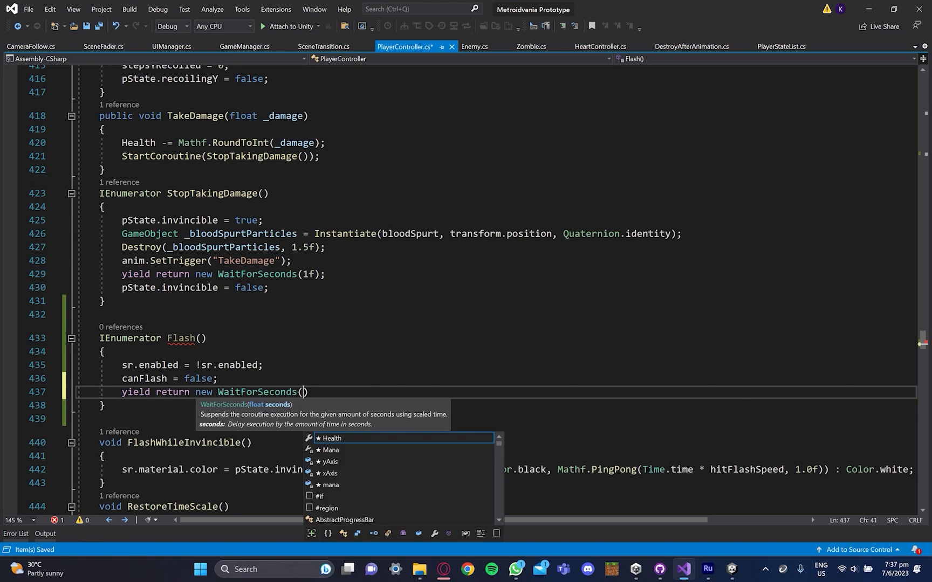
type(";")
key("Return")
type("canfls")
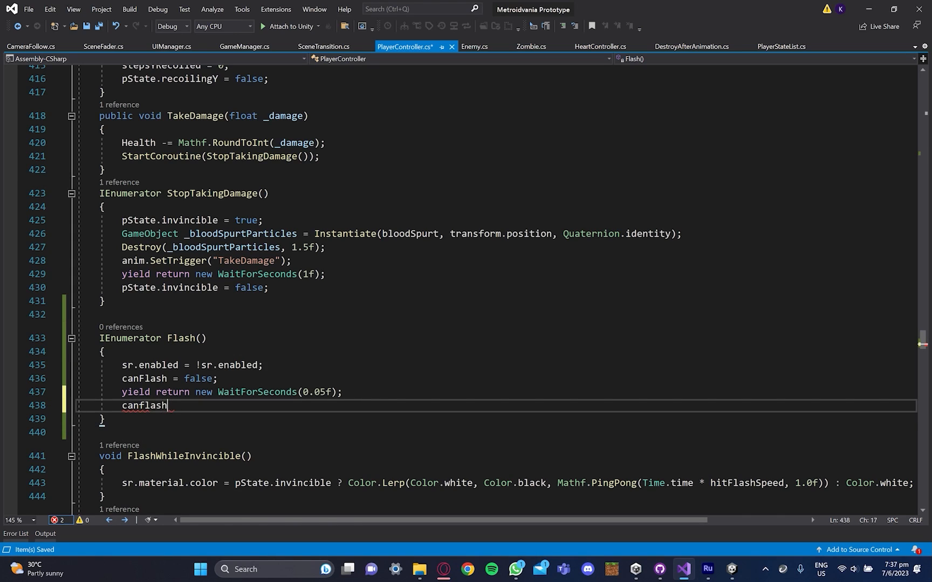
type("= true;")
key("ctrl+s")
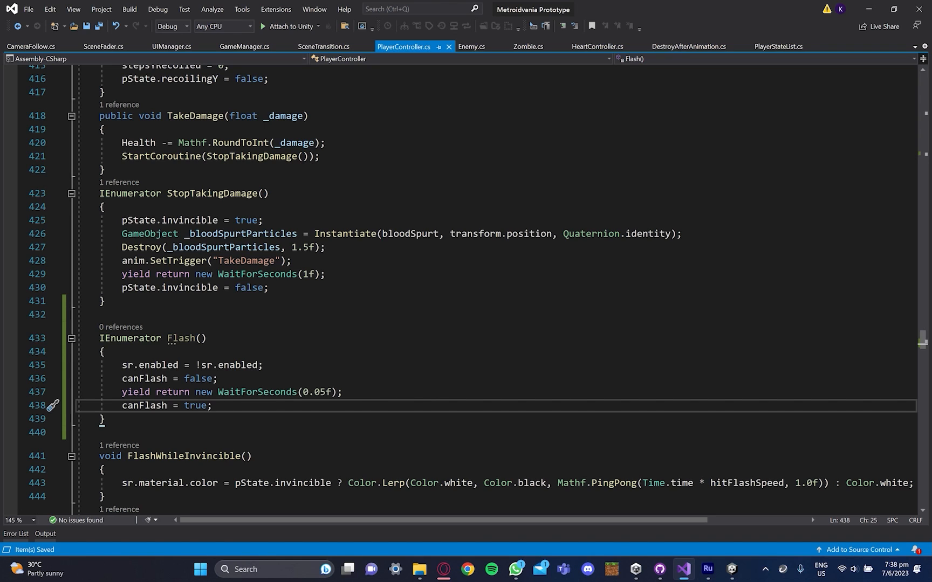
Step: Replace the sr.material.color line in FlashWhileInvincible() with an if (pState.invincible) block
scroll(485, 286, "down", 2)
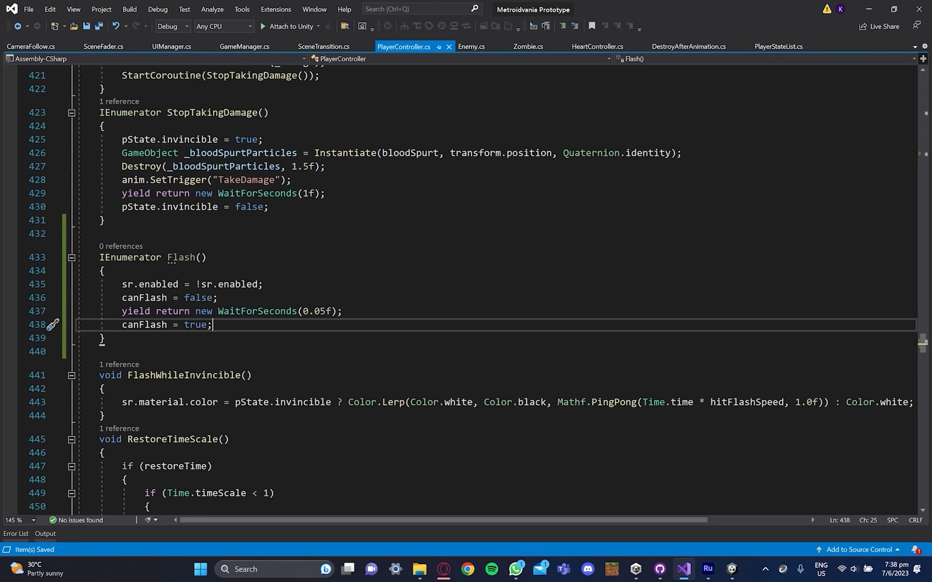
triple_click(640, 402)
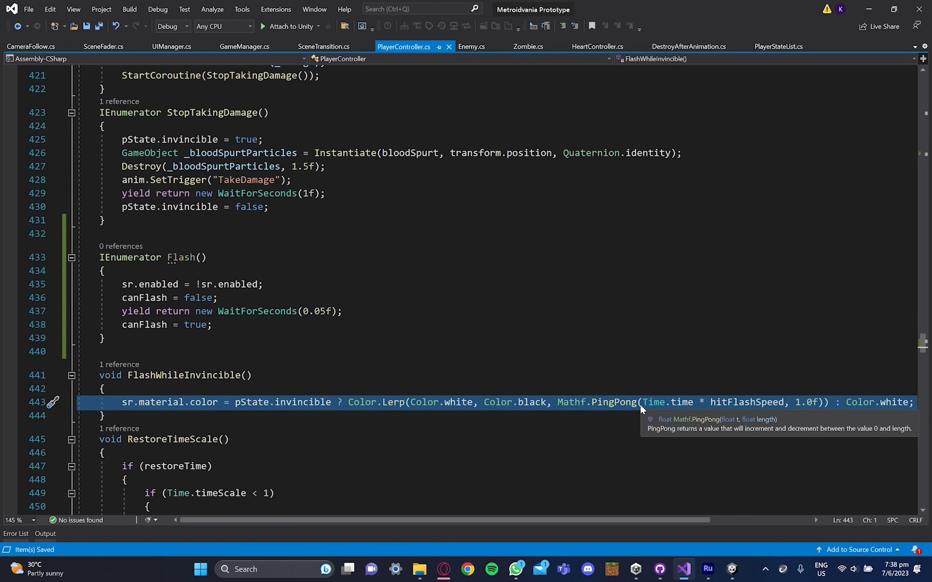
key("Delete")
key("Return")
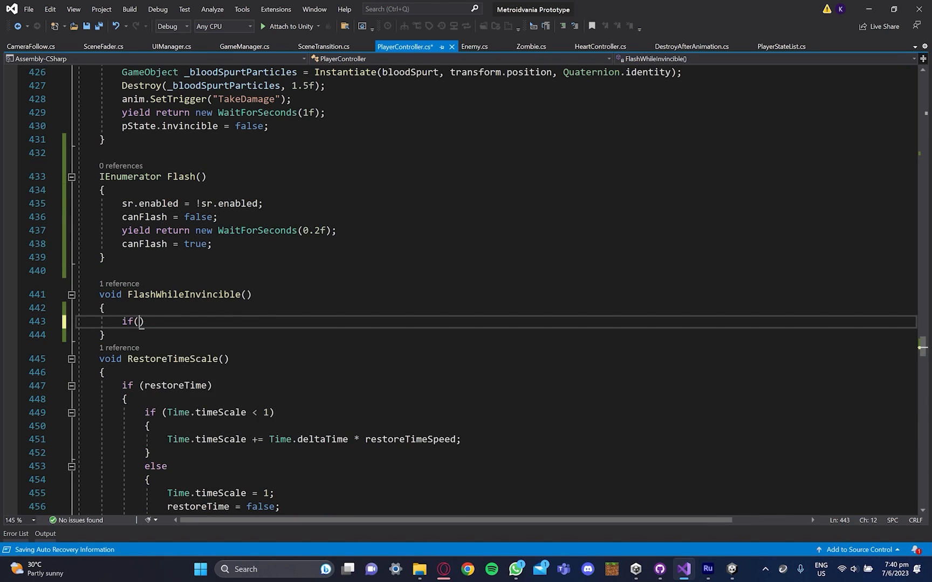
type("pState.invincible)")
key("Return")
type("{")
key("Return")
Step: Inside the invincible block, nest if(Time.timeScale > 0.2 && canFlash) that calls StartCoroutine(Flash());, and save the script
type("if(")
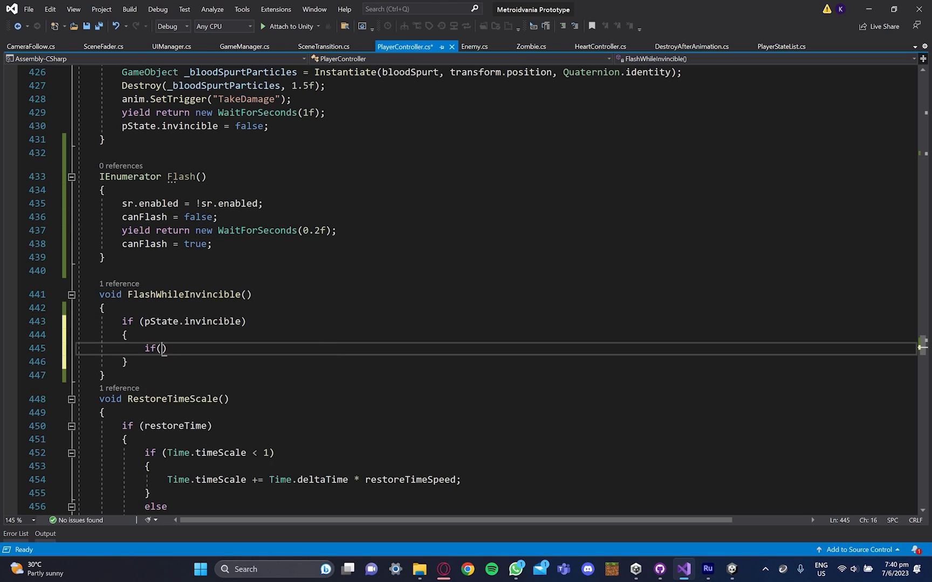
type("Time.timeScale > 0.2 && canFlash)")
key("Return")
type("{")
key("Return")
type("StartCoroutine")
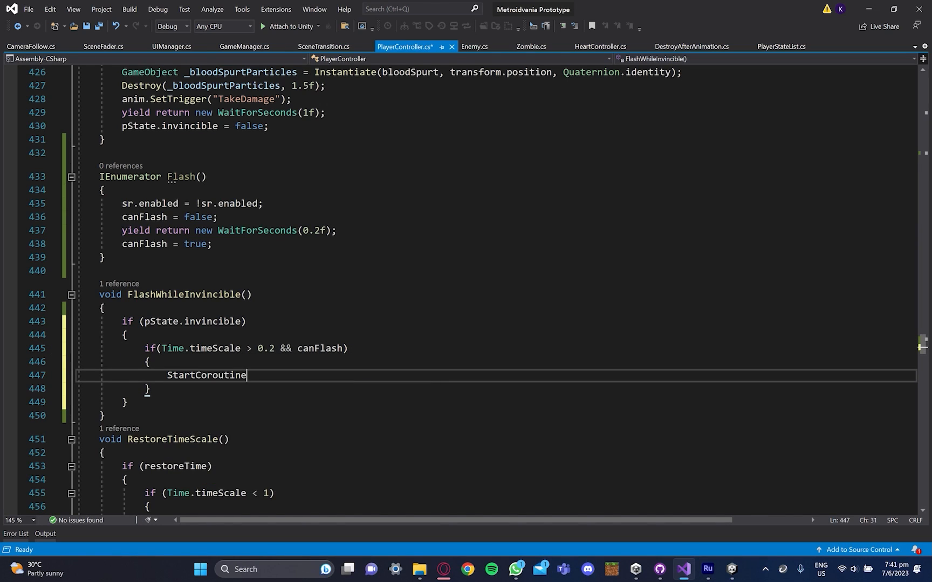
type("(Flasj());")
key("ctrl+s")
Step: Change the WaitForSeconds duration in the Flash() coroutine to 0.1 seconds
left_click_drag(325, 231, 302, 230)
type("object,")
key("BackSpace")
key("BackSpace")
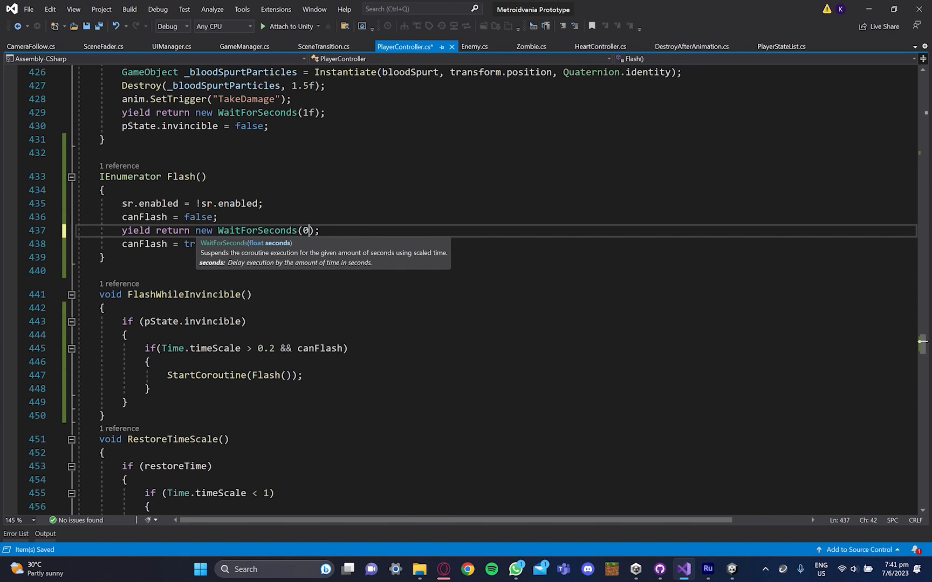
Step: Add an else branch to the pState.invincible check that sets sr.enabled = true, and save the script
left_click(128, 403)
key("Return")
type("else")
key("Return")
type("{")
key("Return")
type("sr.enabled;")
key("ctrl+s")
type("= true")
key("ctrl+s")
Step: Switch to the Unity editor and start play mode in the Cave_1 scene
mouse_move(731, 569)
left_click(706, 536)
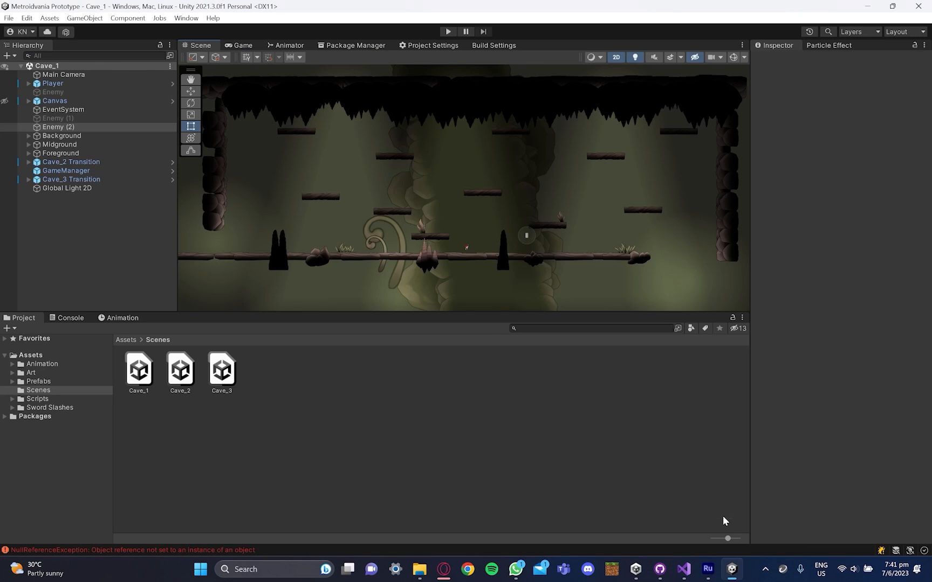
left_click(447, 31)
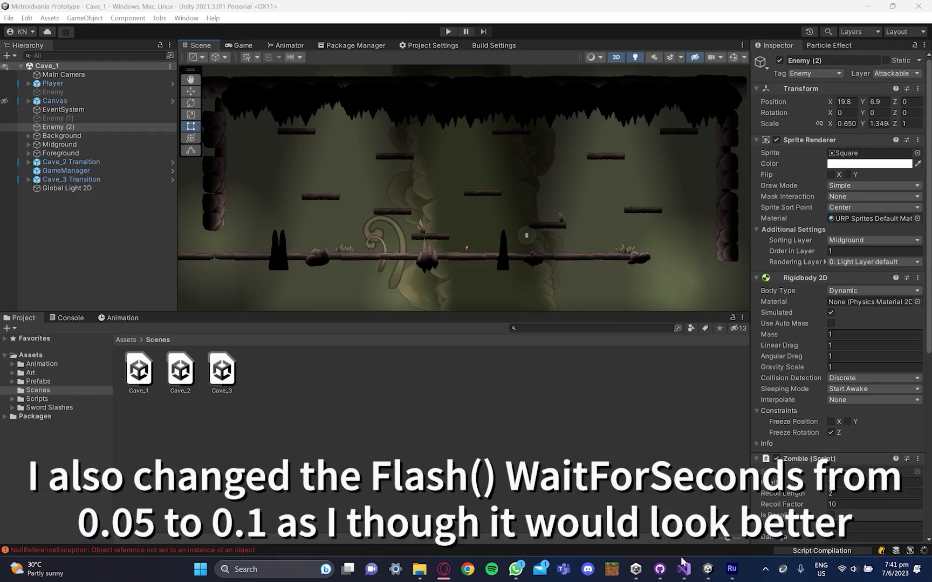
left_click(456, 39)
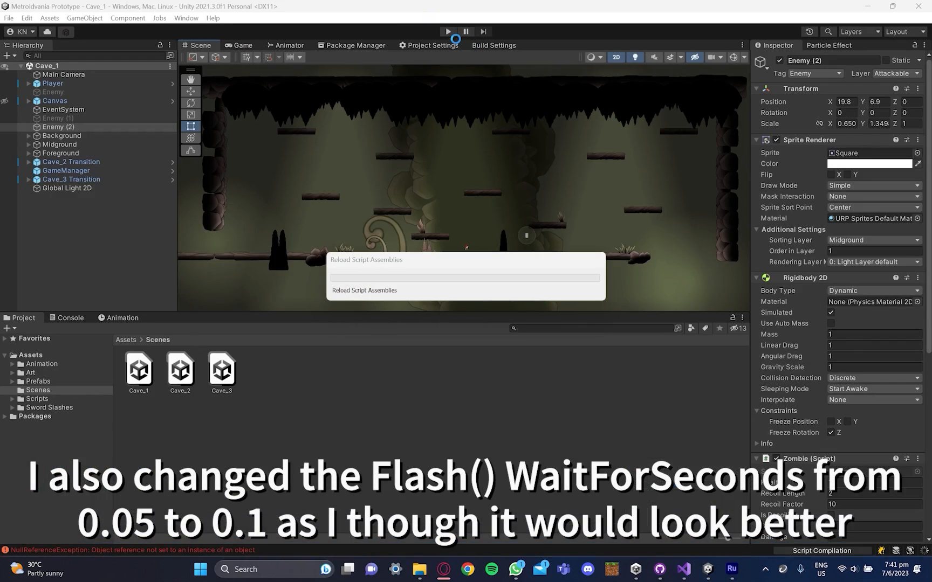
Step: Playtest Cave_1 by running and jumping into the enemy to check the player's invincibility flash, and stop play mode
key("d")
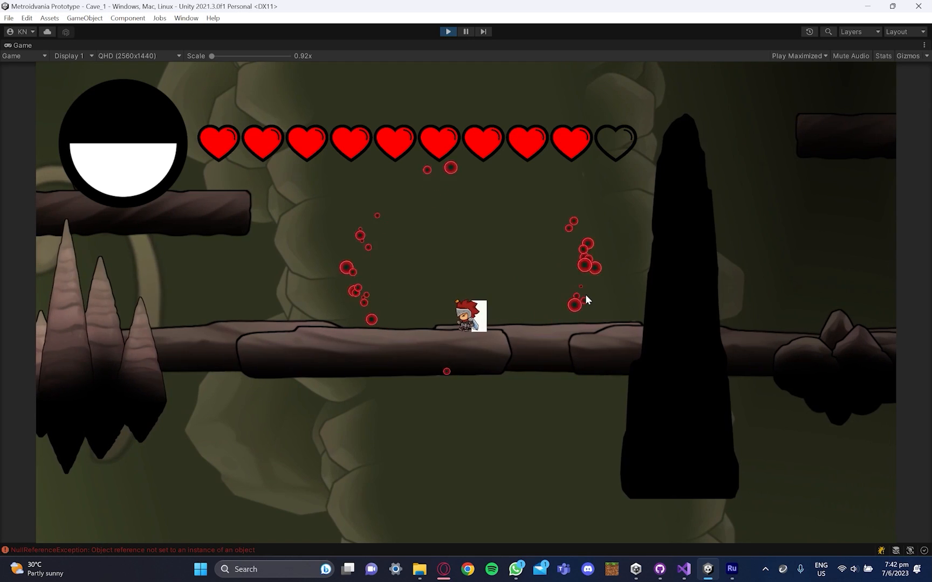
key("space")
key("d")
key("a")
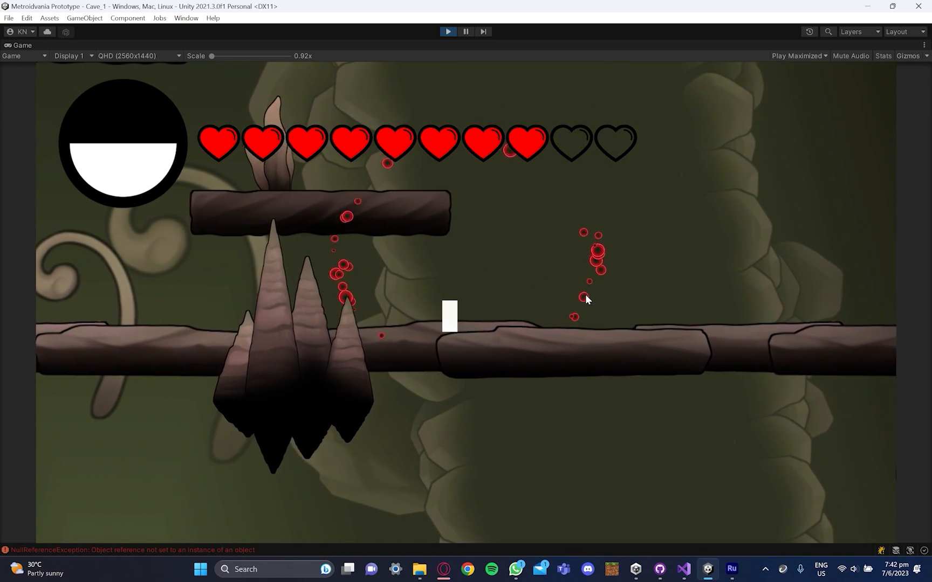
key("d")
key("a")
key("space")
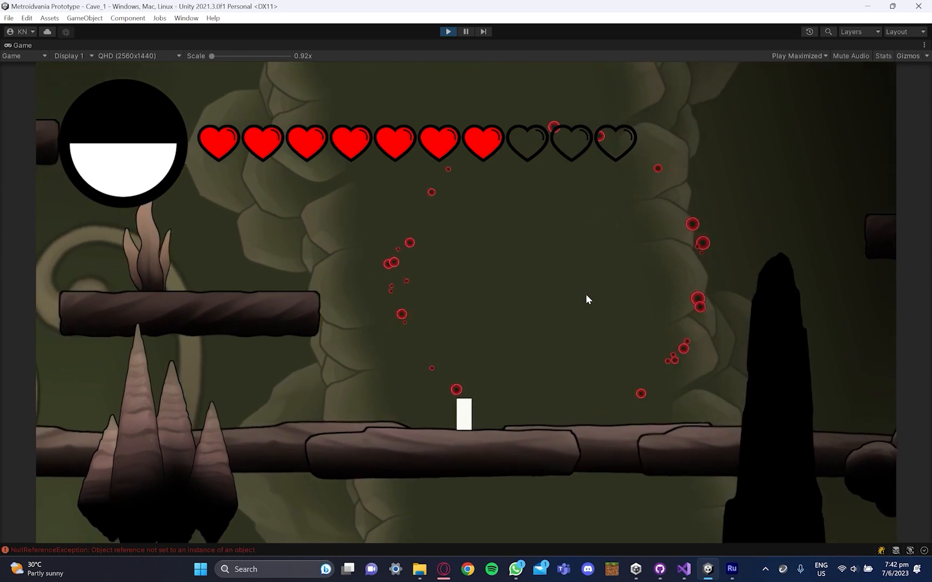
key("a")
key("space")
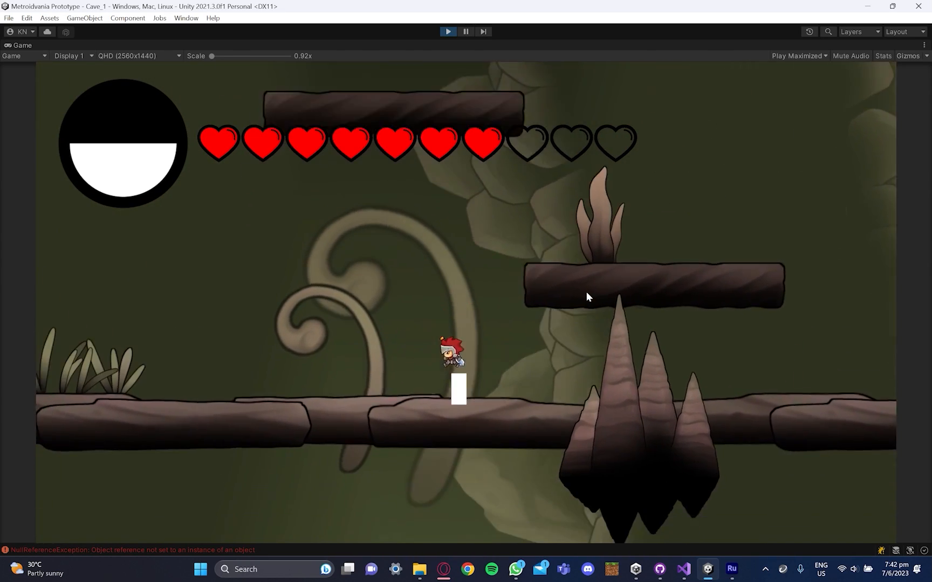
key("a")
key("a")
key("space")
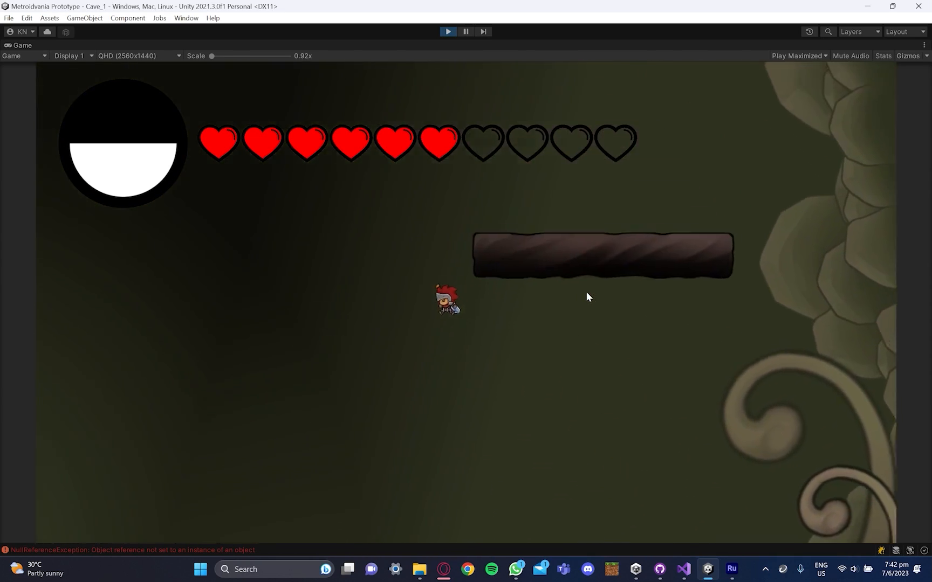
key("d")
key("d")
key("space")
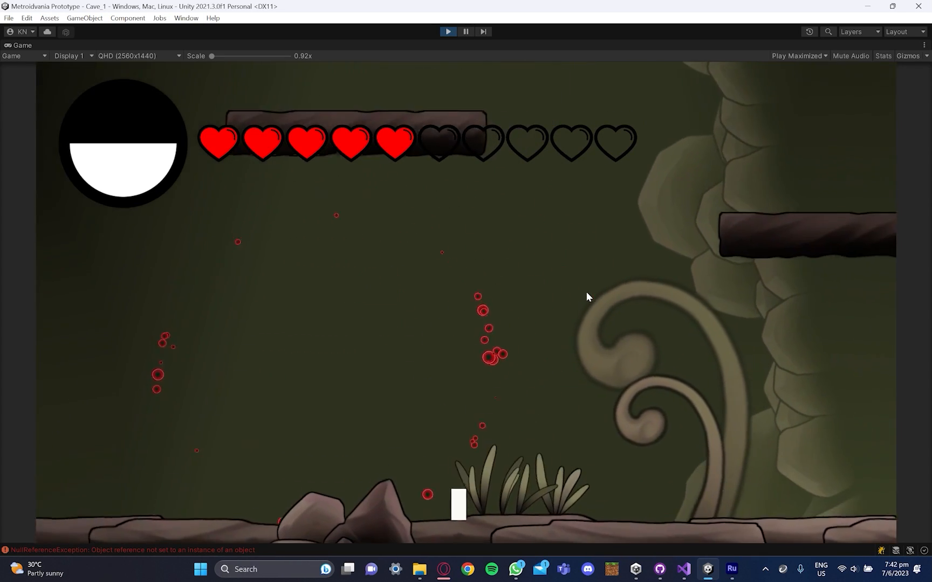
left_click(586, 292)
key("space")
key("space")
key("a")
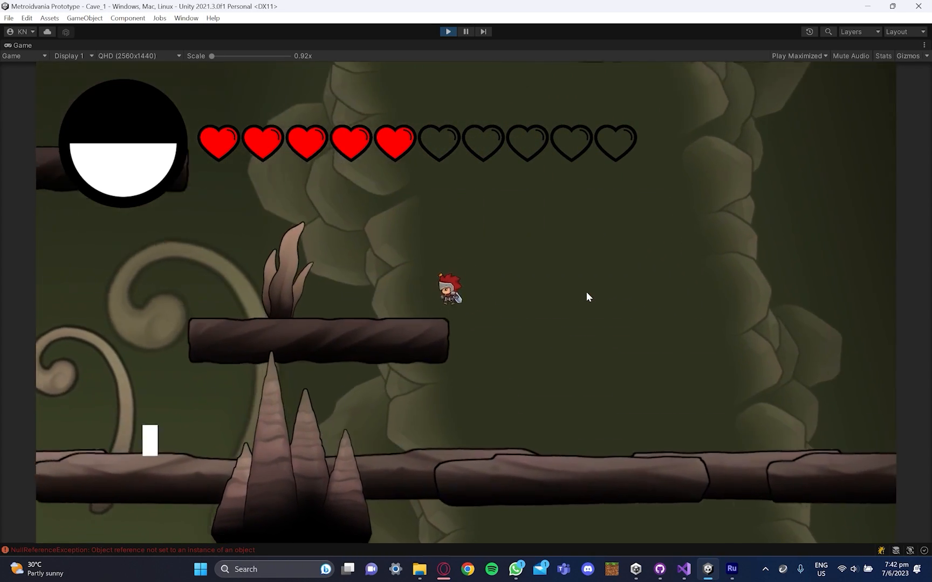
key("space")
key("d")
key("space")
key("space")
key("a")
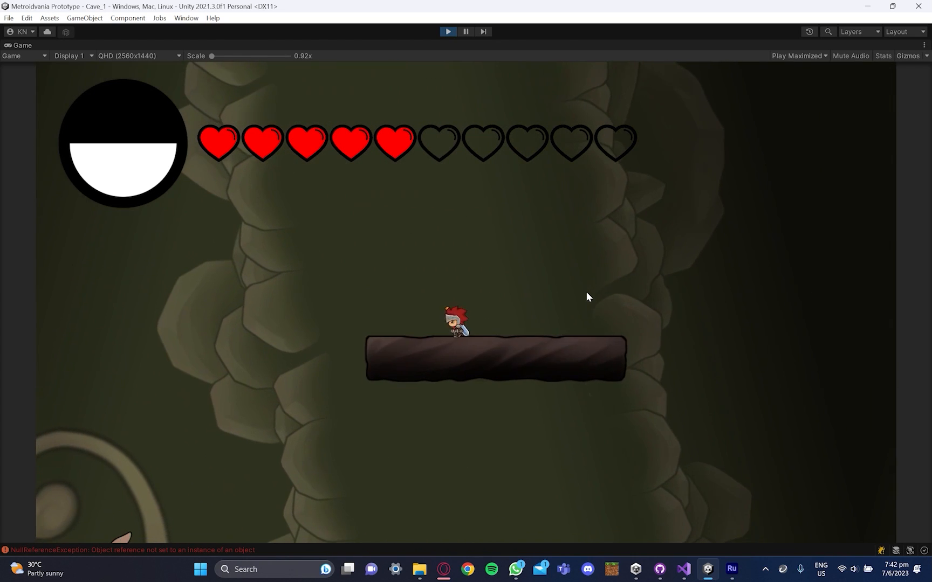
key("d")
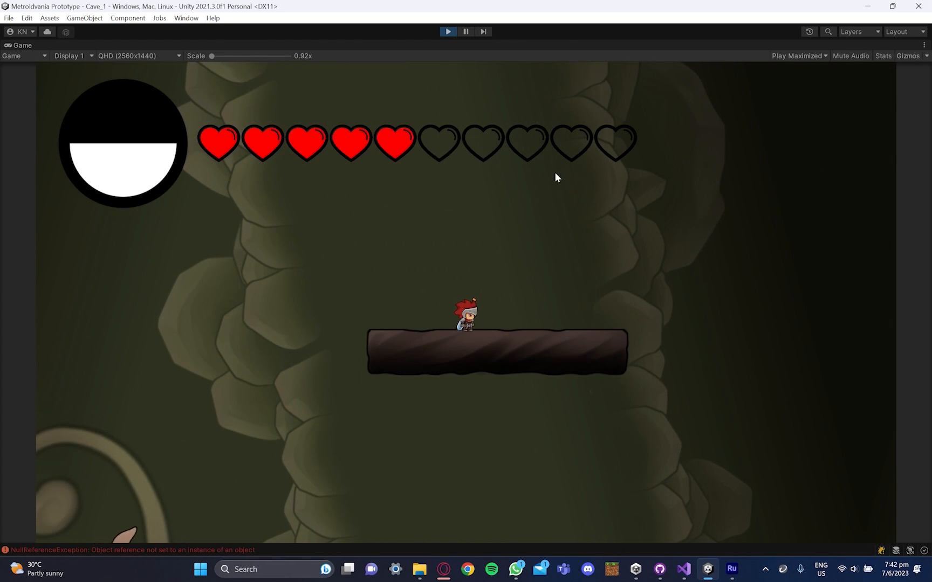
left_click(448, 32)
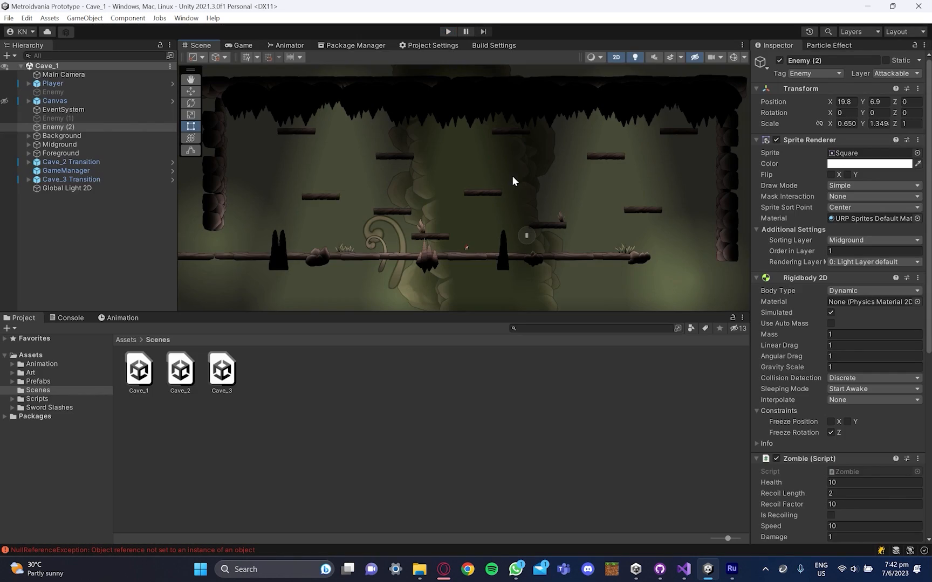